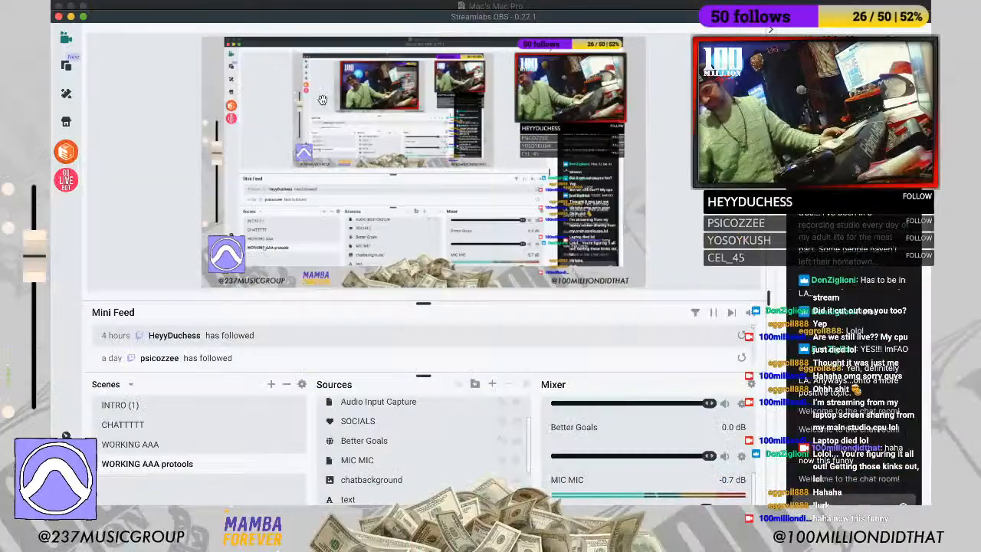
Step: Switch from Streamlabs OBS to the Pro Tools session and select the clips on the h.1 and v.1 lead vocal tracks
drag(290, 21, 280, 502)
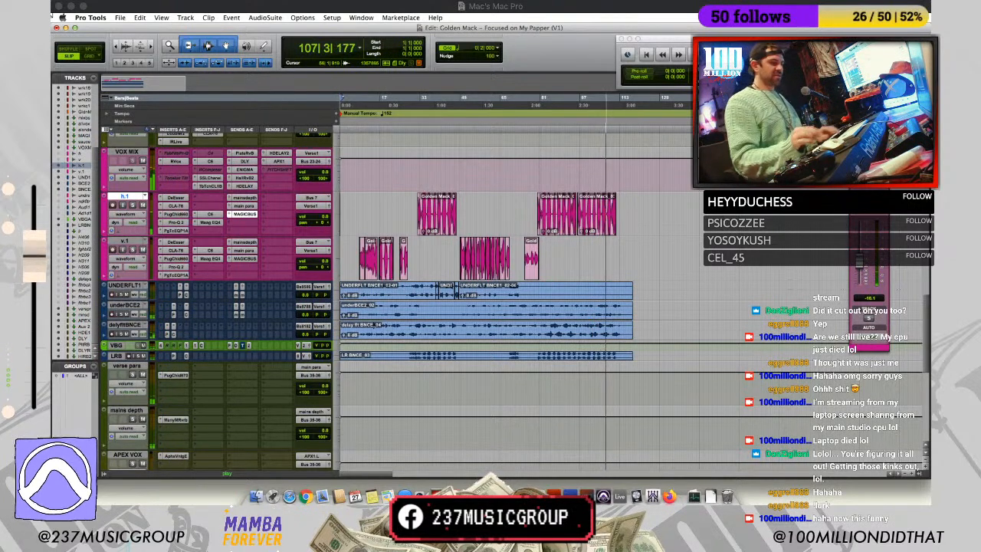
key(space)
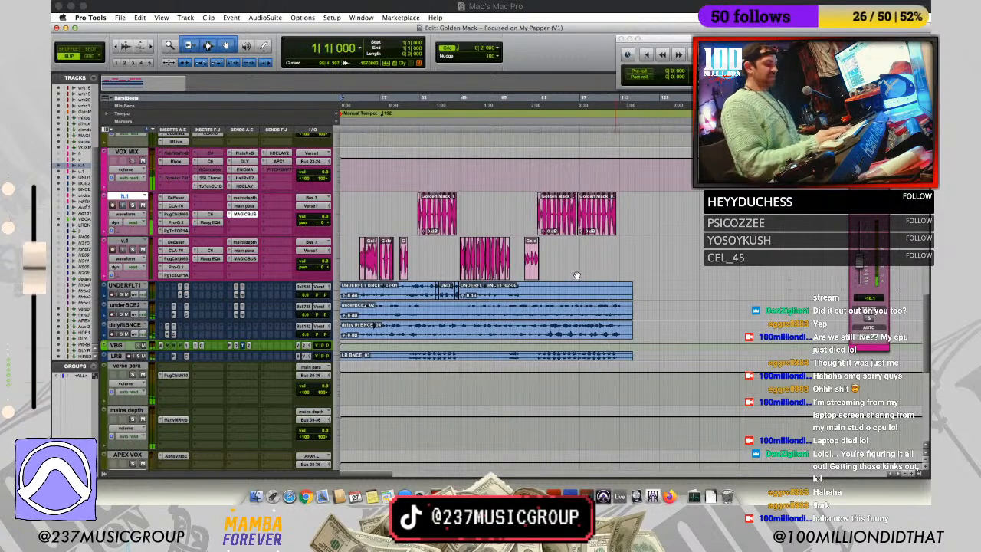
key(r)
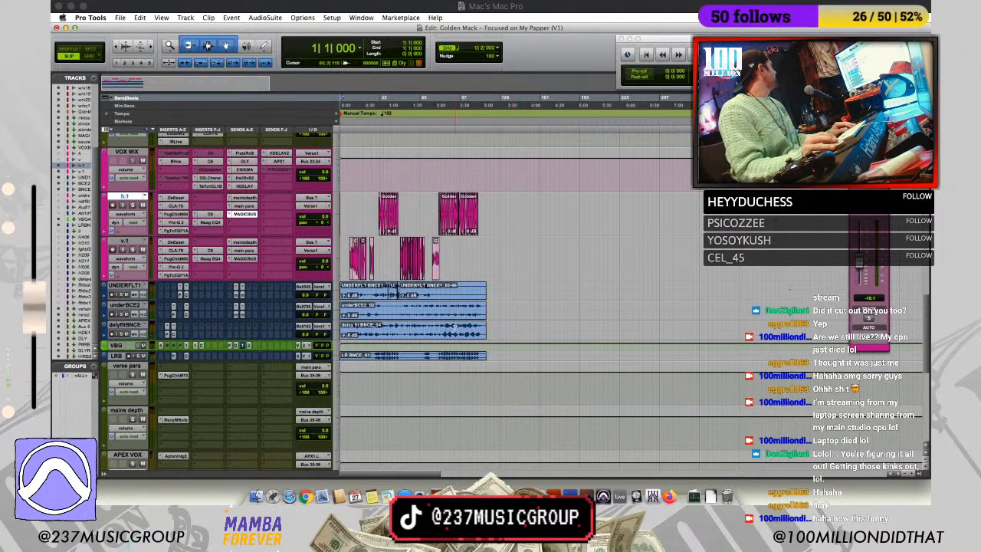
drag(439, 354, 491, 290)
click(493, 288)
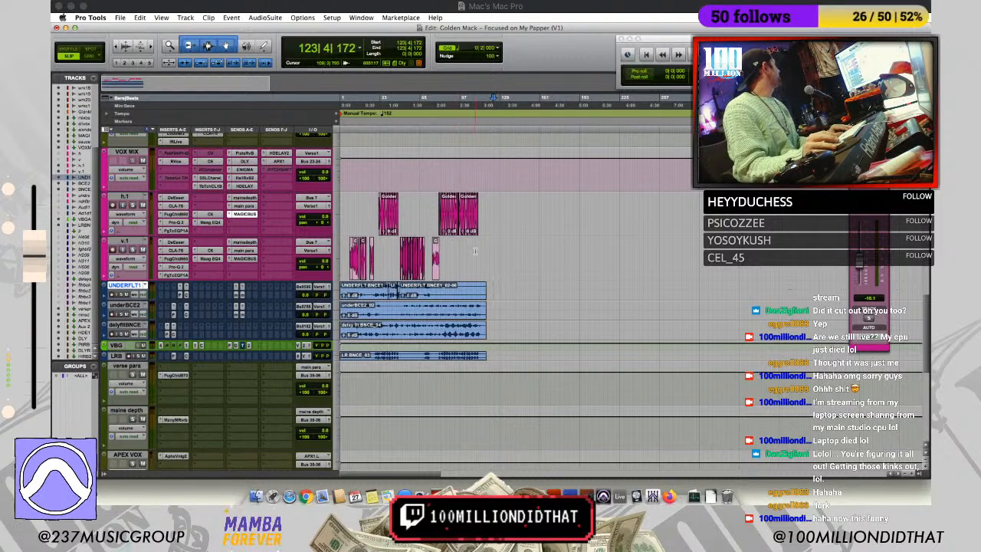
drag(479, 245, 334, 210)
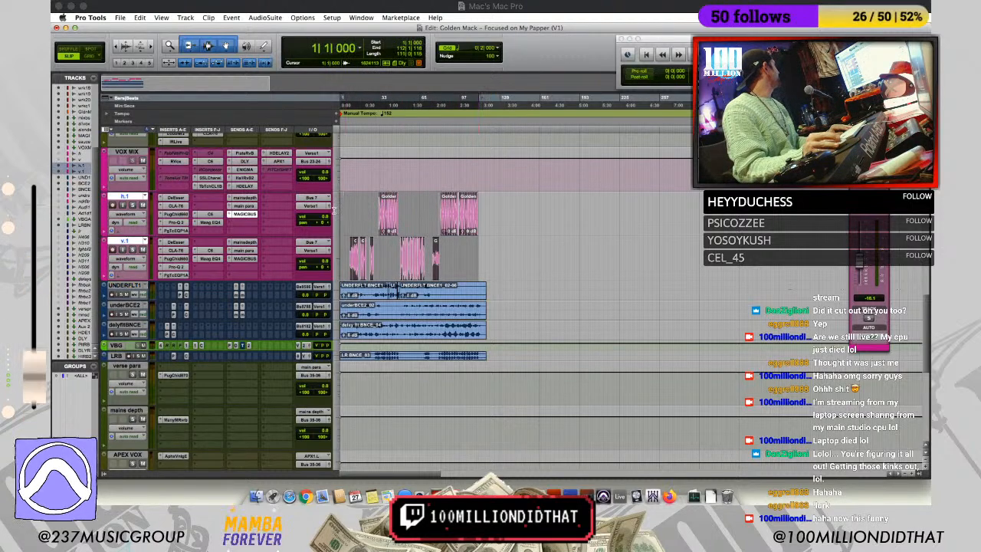
click(410, 227)
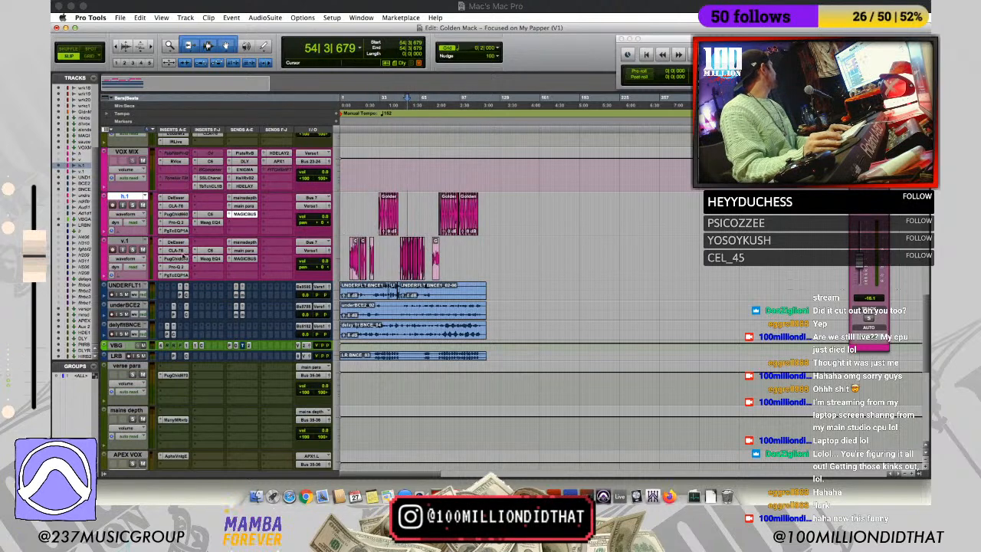
Step: Play back the opening verse from around bar 8, just before the first v.1 vocal clip
scroll(281, 224, up, 3)
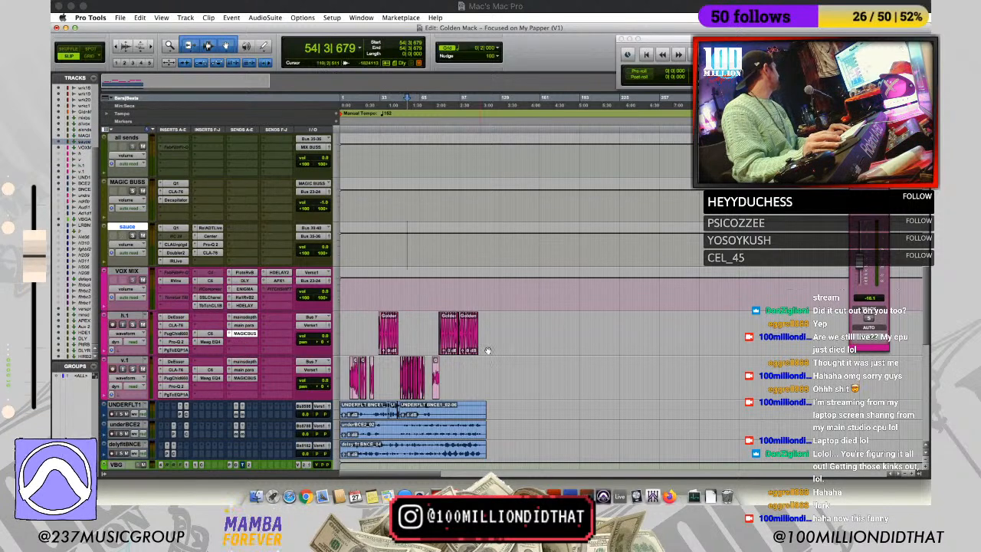
click(348, 320)
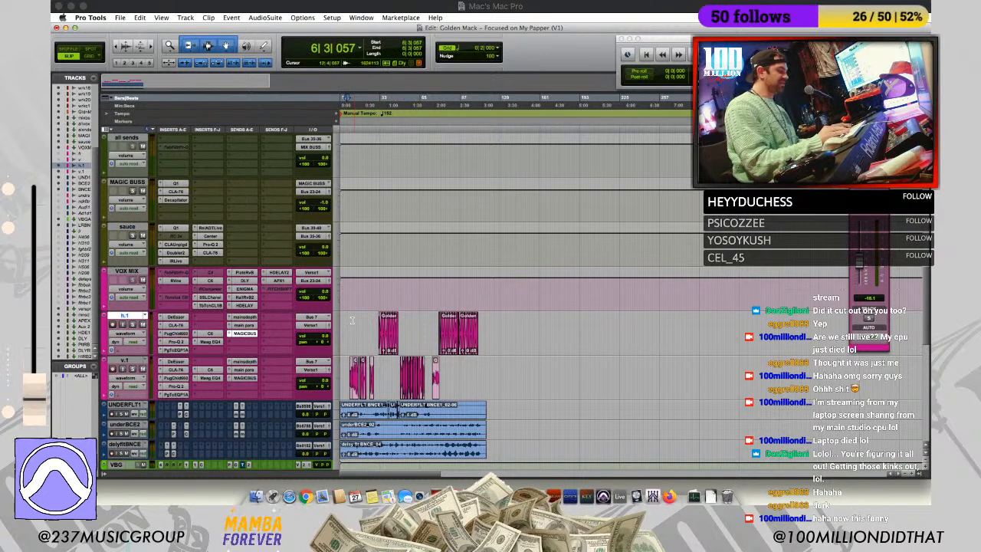
key(t)
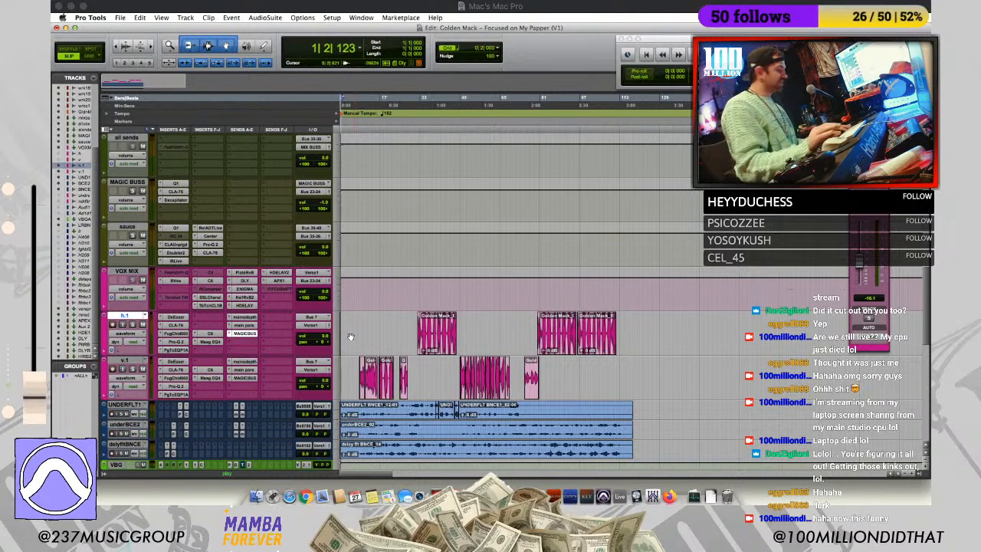
key(t)
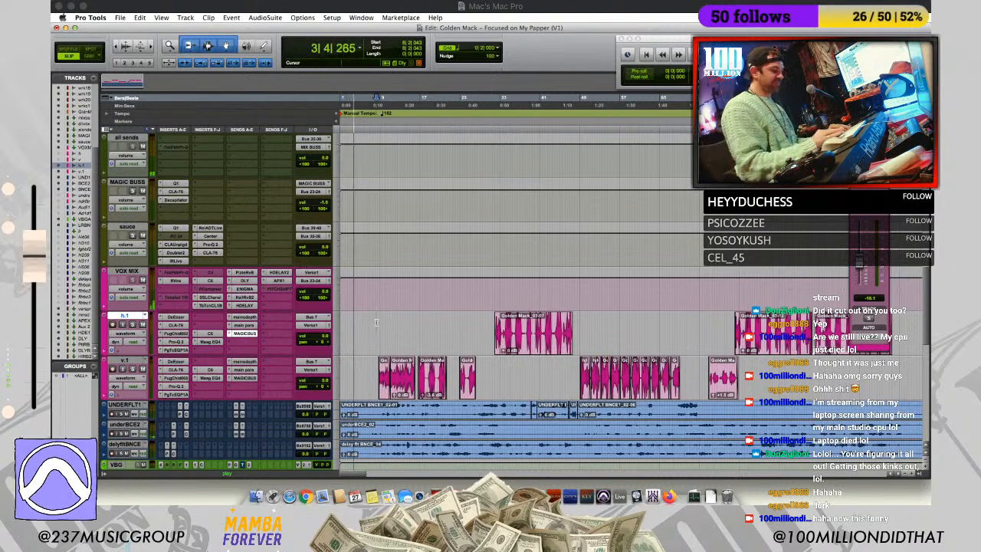
scroll(406, 321, down, 2)
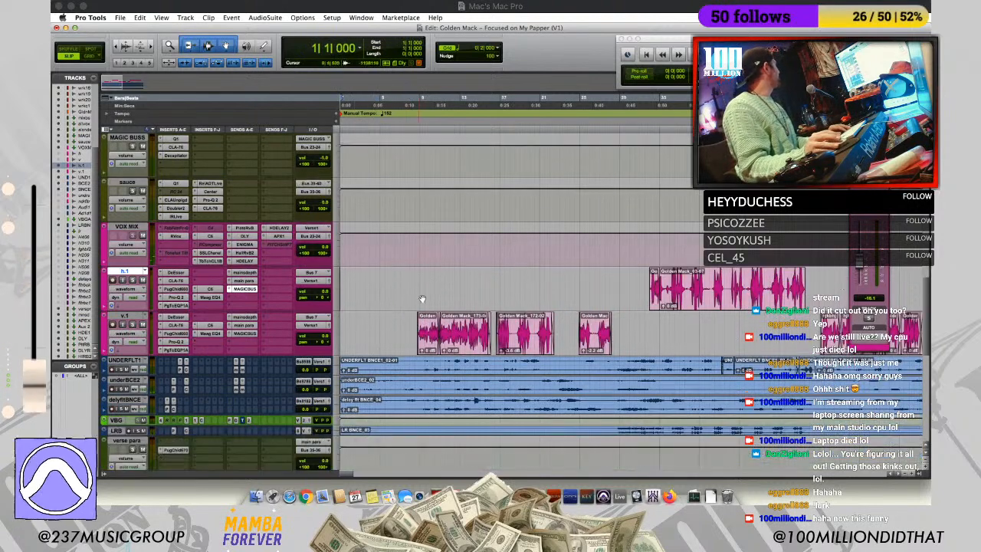
click(412, 274)
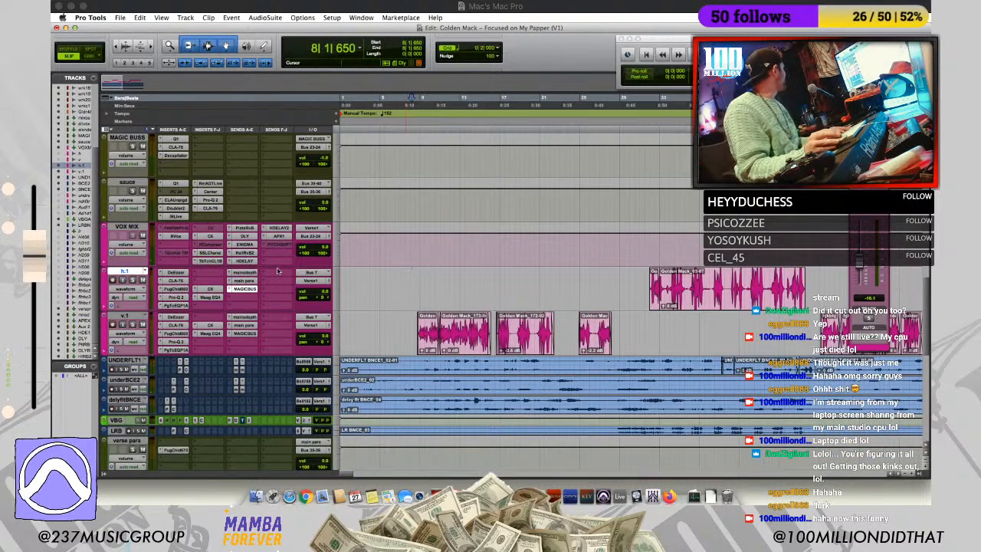
key(space)
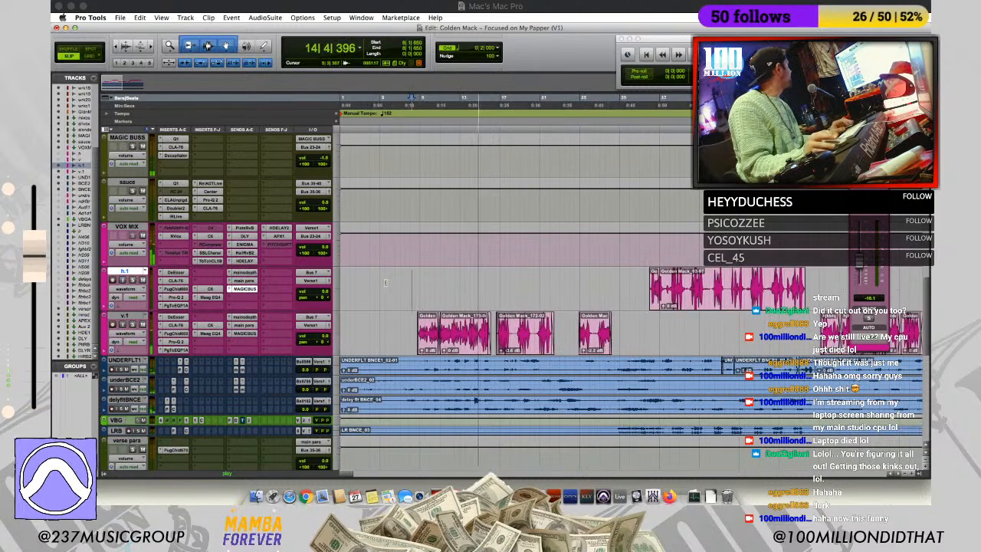
key(space)
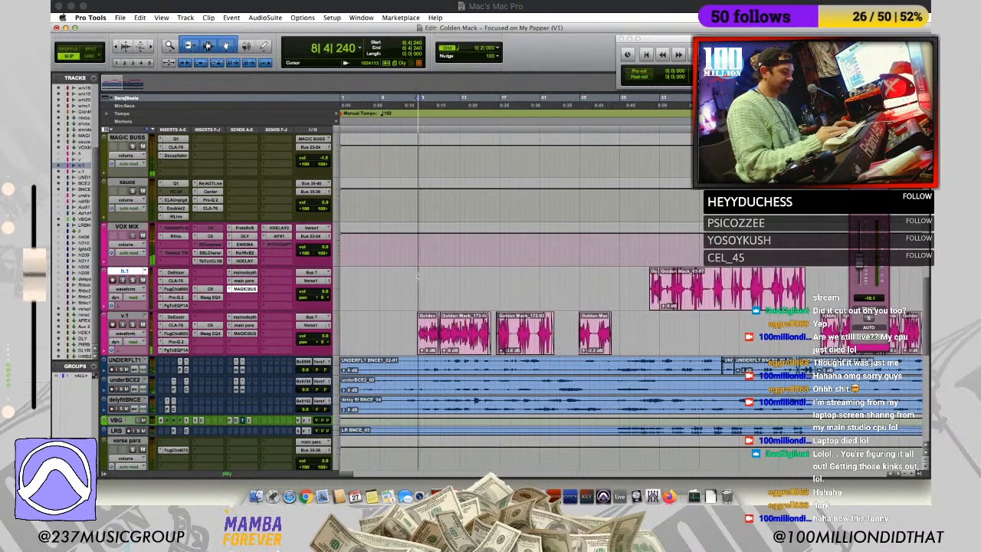
key(space)
Step: Enlarge the track heights of the background vocal tracks from UNDERFLT1 down to LR BNCE together
key(t)
scroll(360, 306, down, 2)
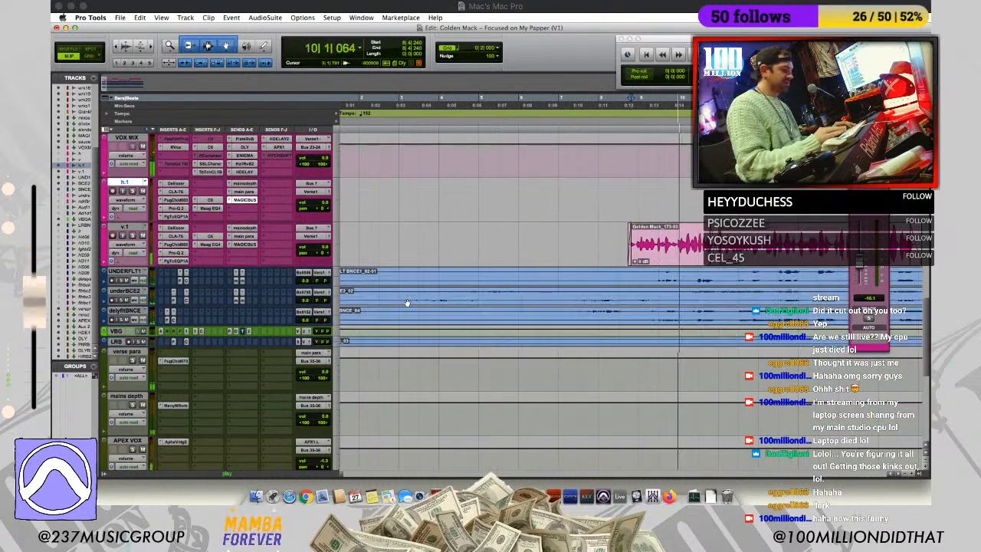
key(r)
key(r)
key(r)
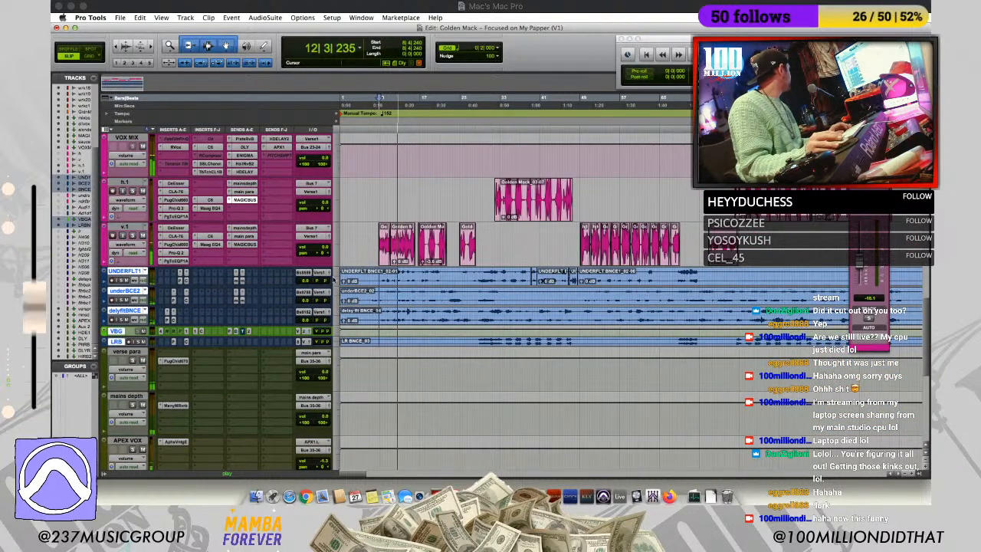
click(337, 277)
click(348, 294)
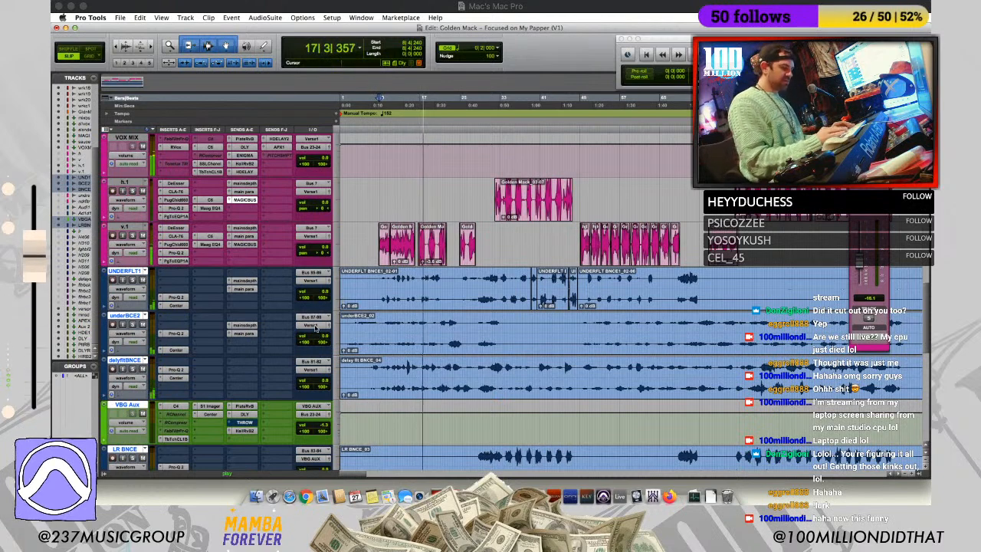
Step: Separate the UNDERFLT1 phrase from about bar 17 beat 2 to bar 18 beat 4 and raise its clip gain to +4.7 dB
key(t)
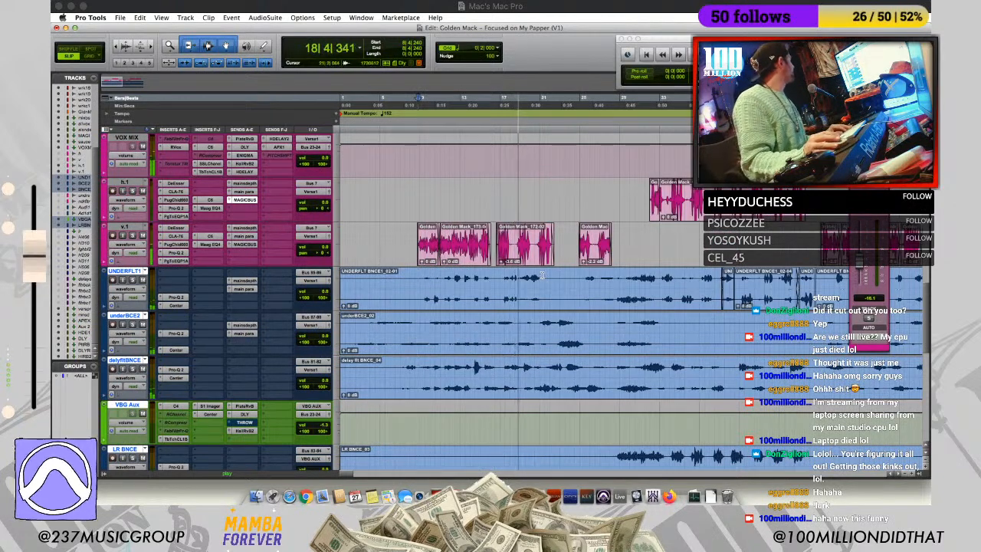
drag(505, 280, 519, 285)
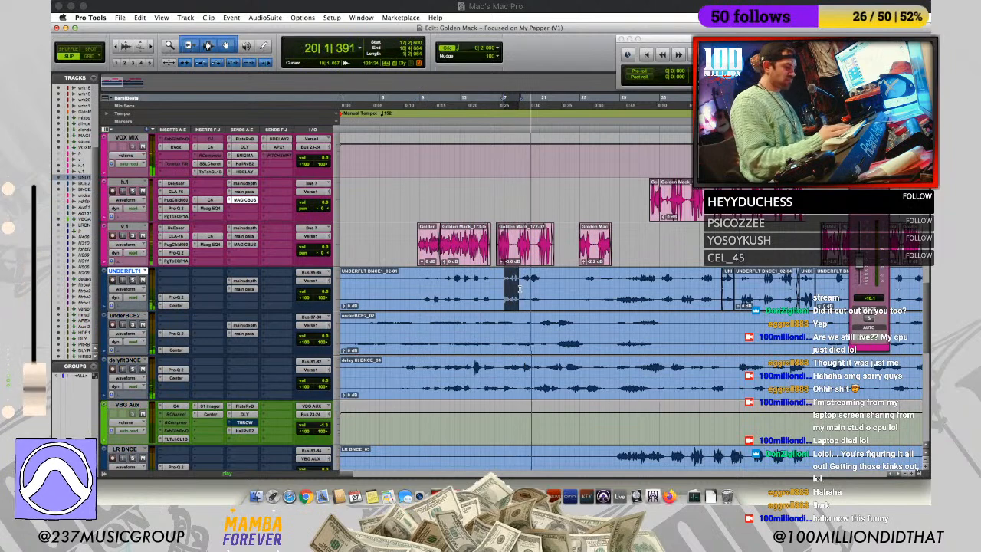
key(t)
key(t)
drag(635, 307, 635, 299)
key(KP_1)
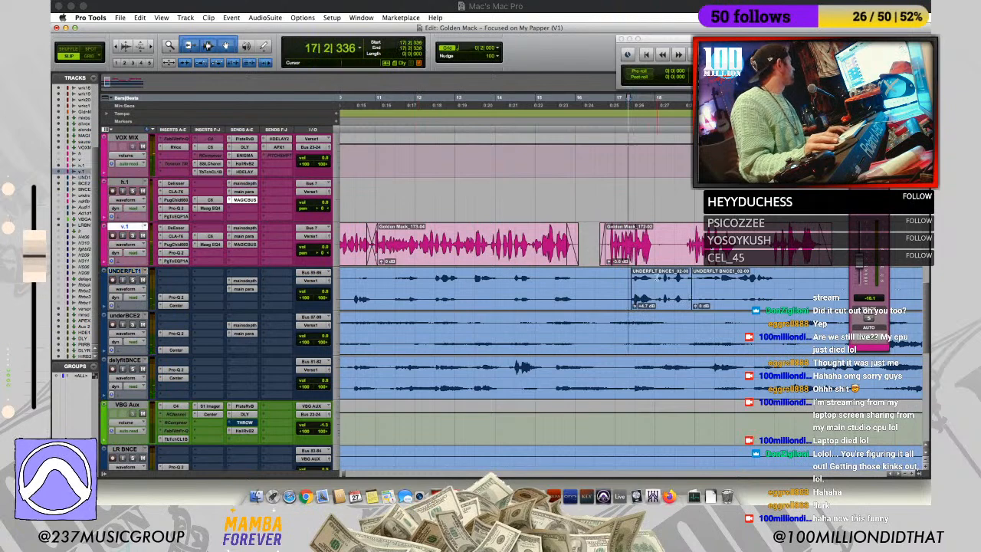
Step: Split the boosted UNDERFLT1 clip around bar 18, raise the second part's gain further, and crossfade the edit points
click(655, 276)
key(b)
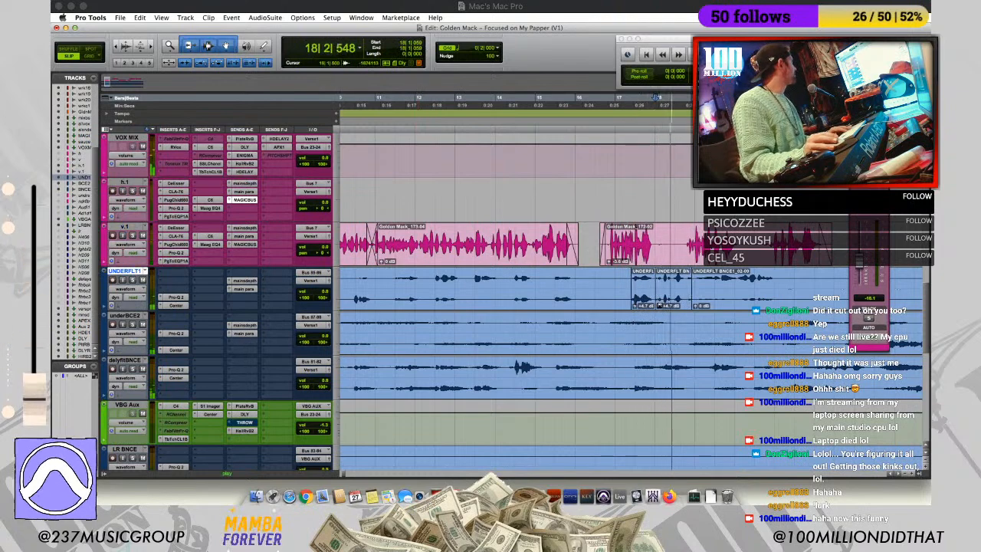
drag(658, 307, 686, 308)
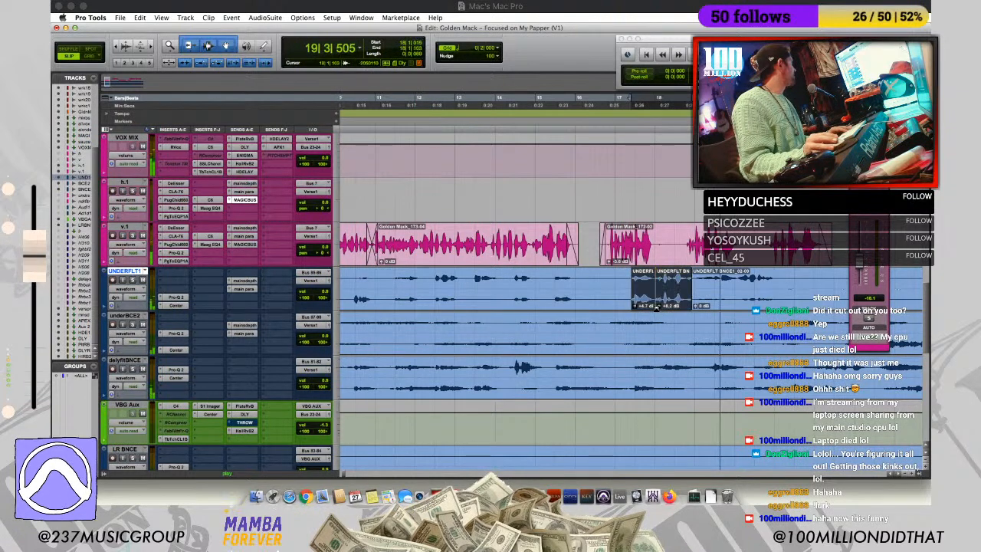
key(space)
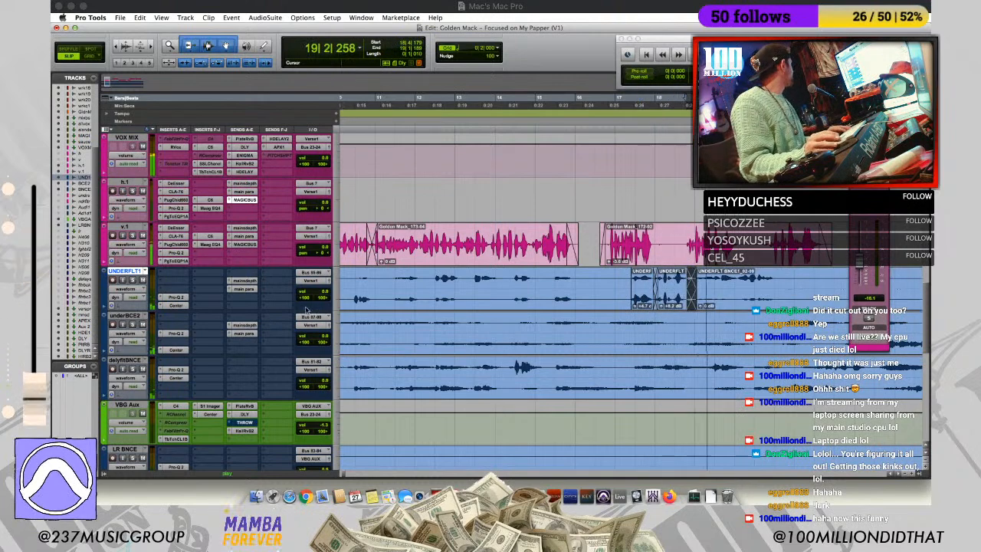
key(space)
Step: Duplicate the UNDERFLT1 track once with its automation, inserts, sends and group assignments, but without playlists
right_click(132, 271)
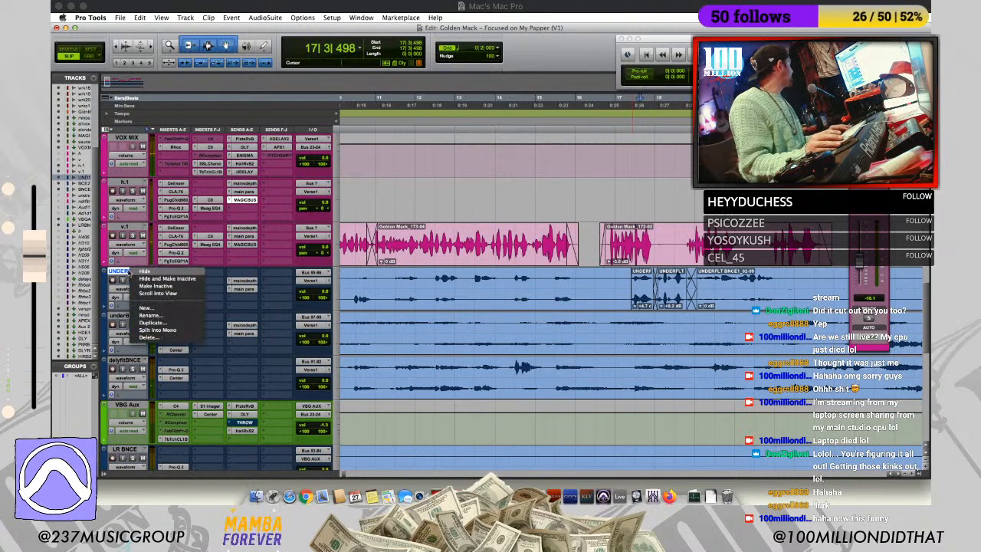
click(154, 322)
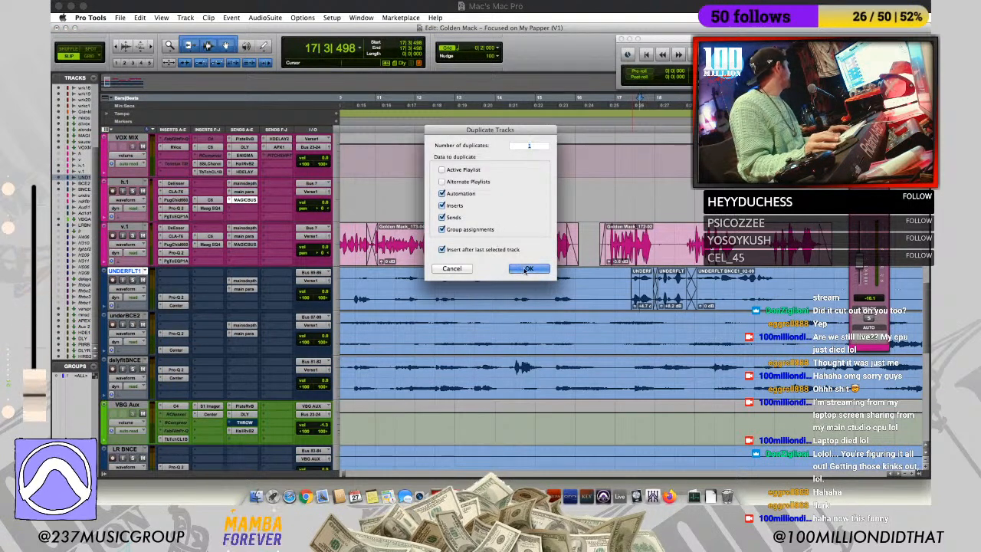
click(515, 268)
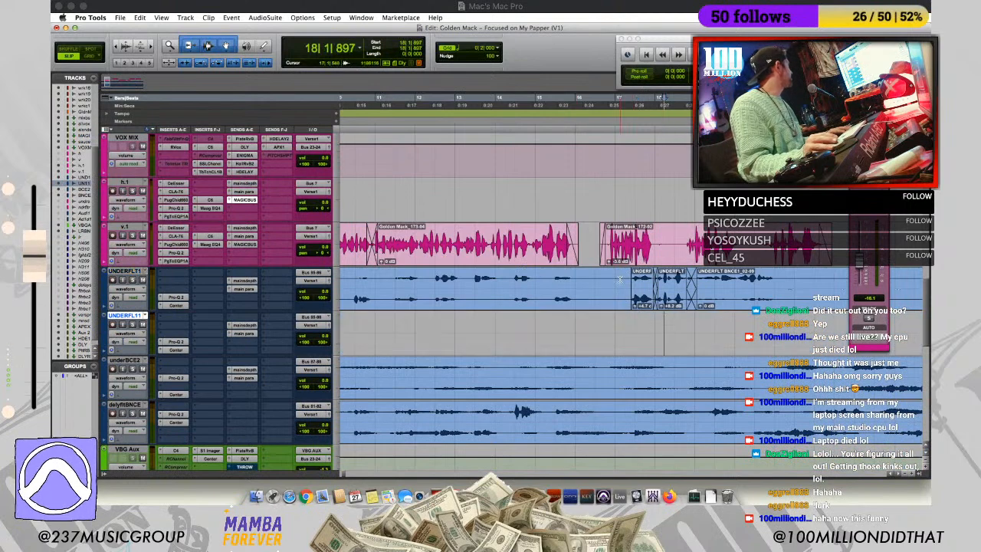
Step: Separate the UNDERFLT1 phrase from bar 20 beat 3 to bar 21 beat 1 and raise its clip gain
key(space)
key(r)
key(r)
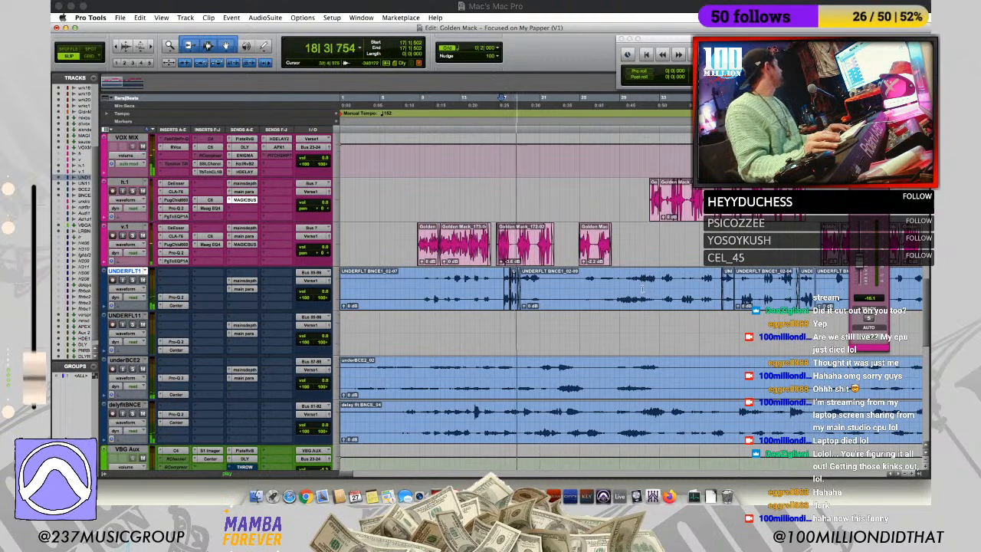
key(t)
key(t)
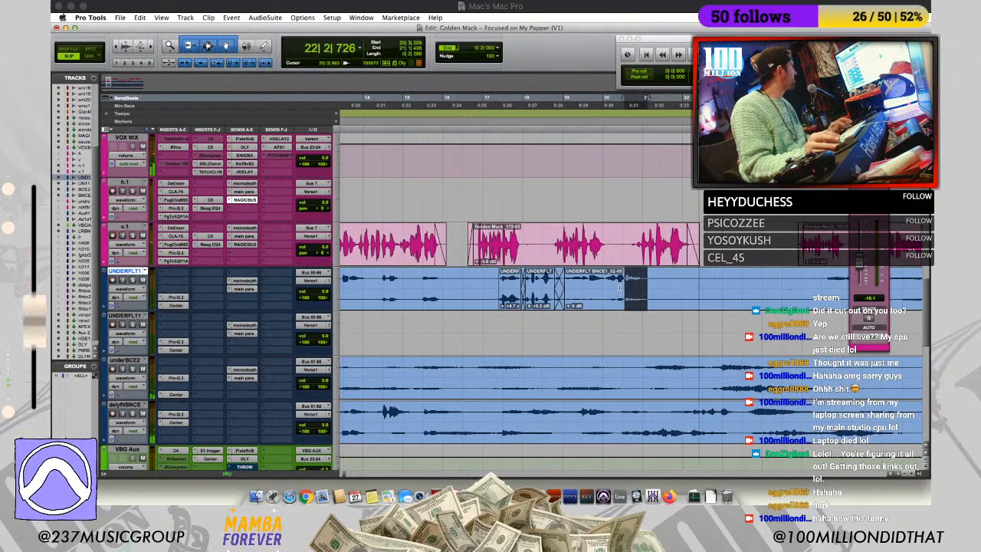
click(627, 305)
drag(628, 305, 629, 301)
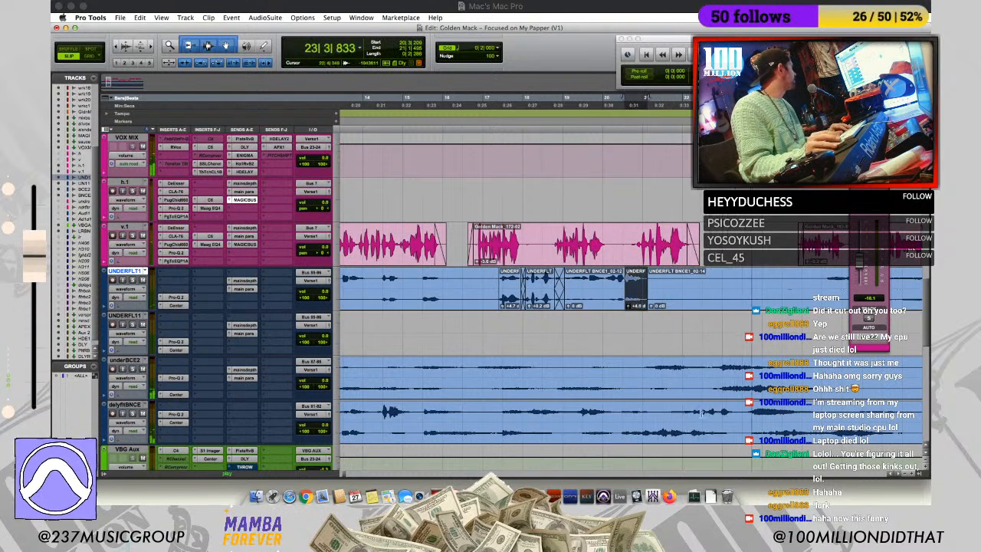
Step: Separate the delay background phrase from about bar 22 to bar 23, raise its clip gain to +4.7 dB, and crossfade its start
drag(692, 414, 740, 418)
key(b)
drag(694, 439, 694, 441)
click(679, 376)
key(space)
key(space)
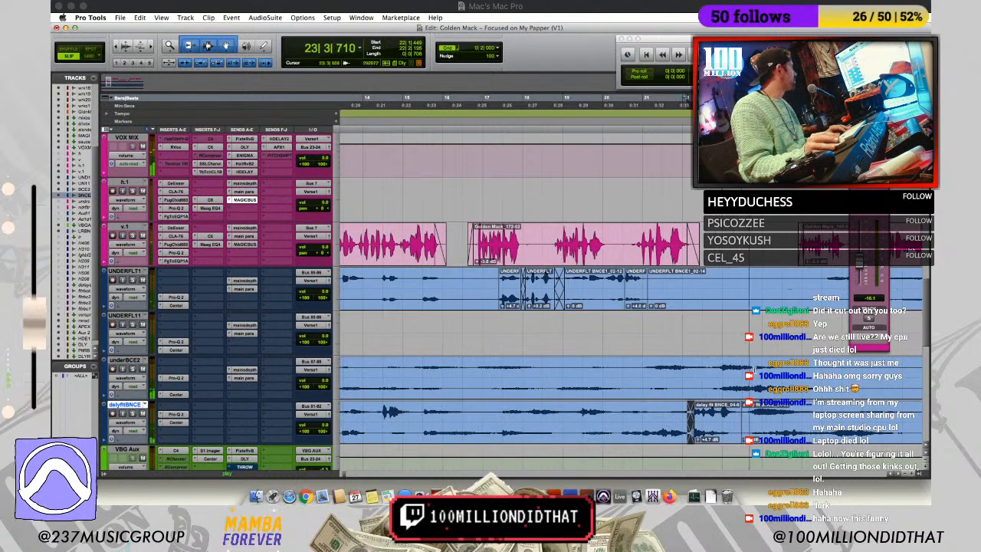
Step: Separate the underBCE2 phrase from bar 23 beat 4 to about bar 25, raise its clip gain, and crossfade its start
drag(753, 368, 817, 371)
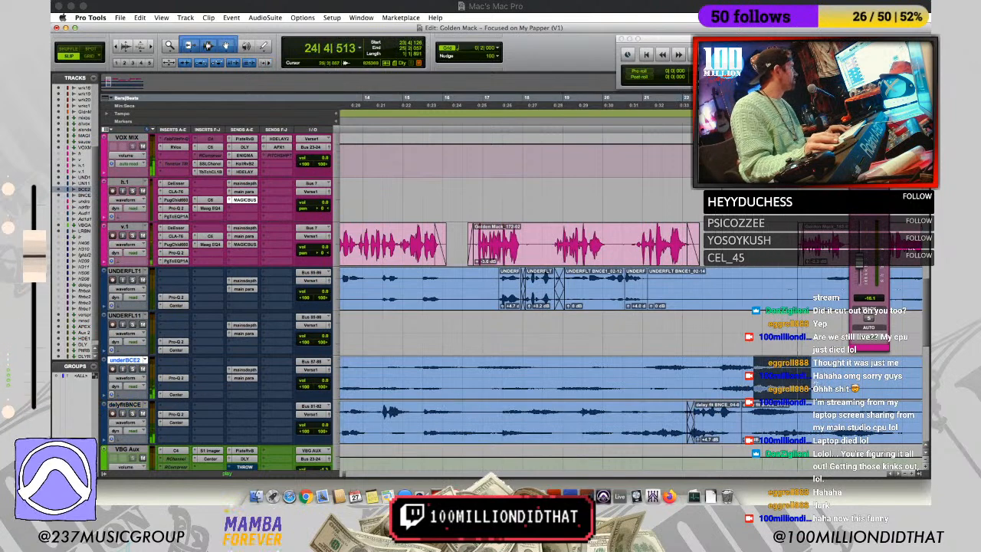
key(super+e)
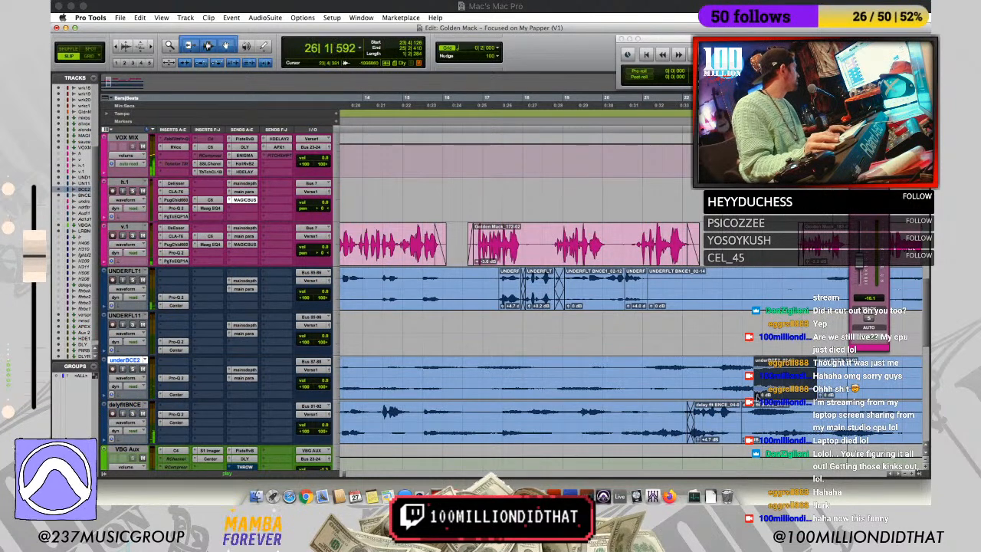
drag(757, 395, 749, 395)
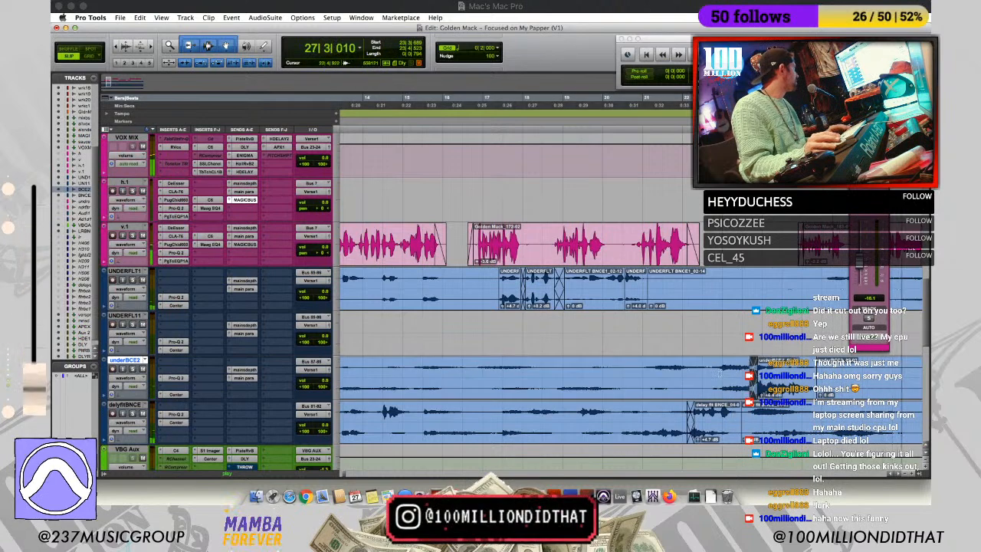
click(676, 368)
key(space)
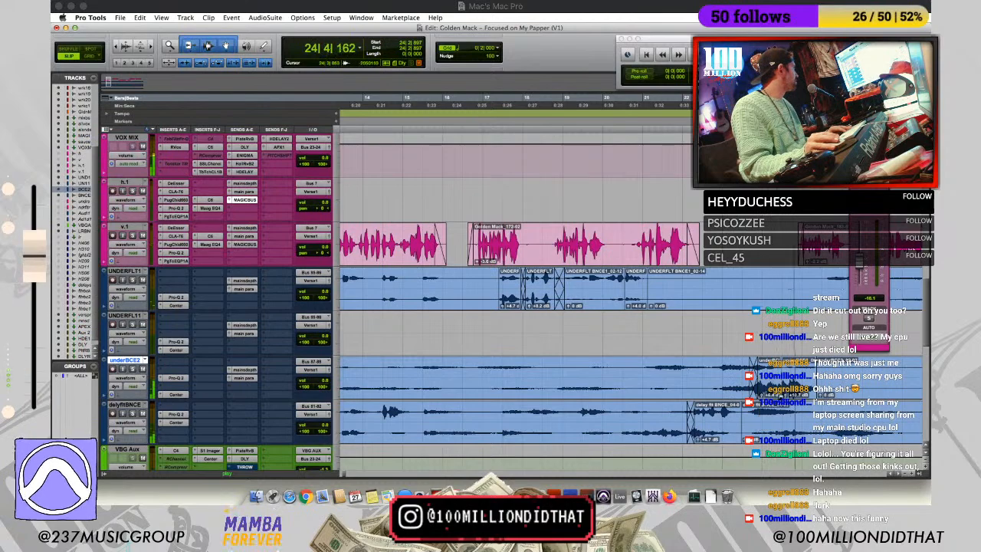
scroll(513, 298, up, 5)
scroll(777, 369, down, 10)
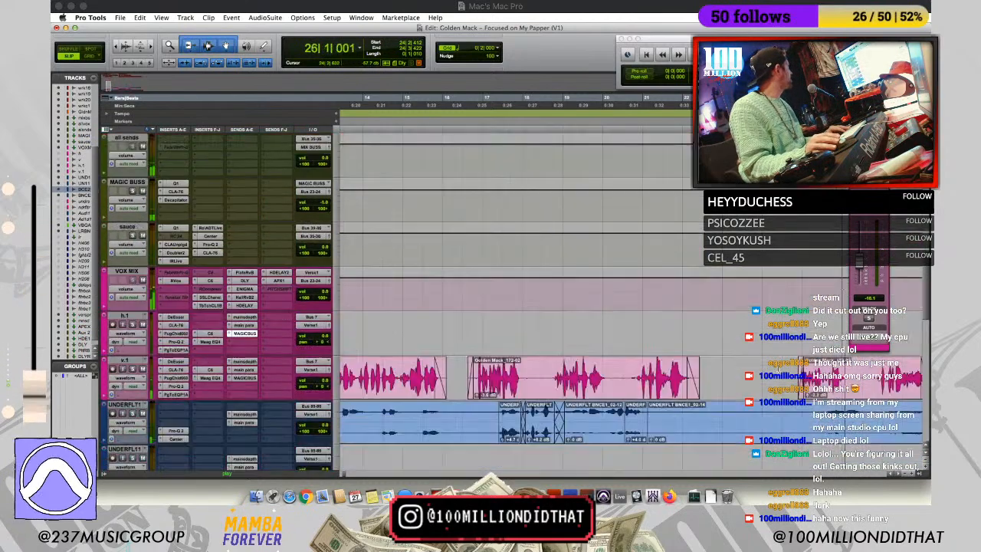
Step: Separate the delay background phrase from about bar 23 beat 3 to bar 25 beat 2 and raise its clip gain to +3.1 dB
scroll(778, 369, up, 5)
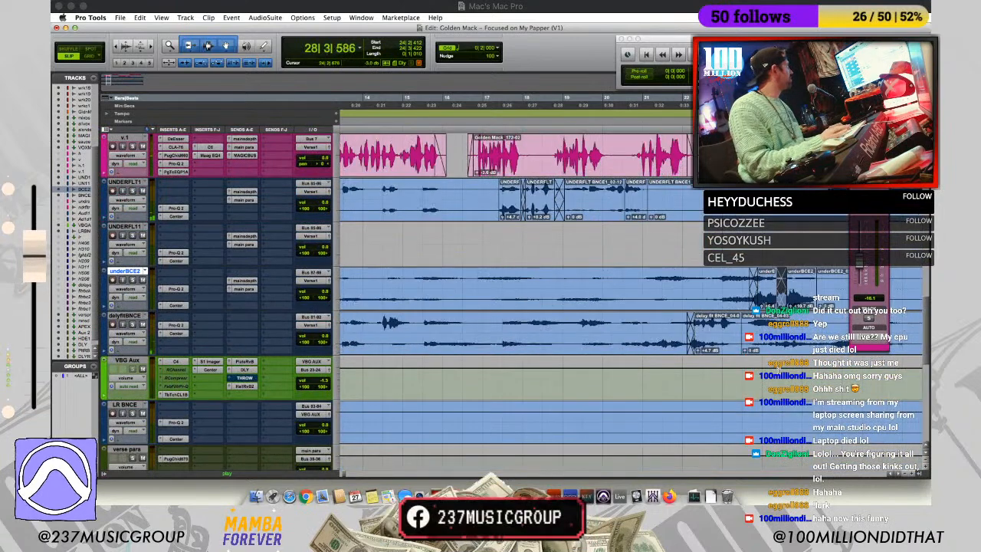
drag(818, 325, 748, 325)
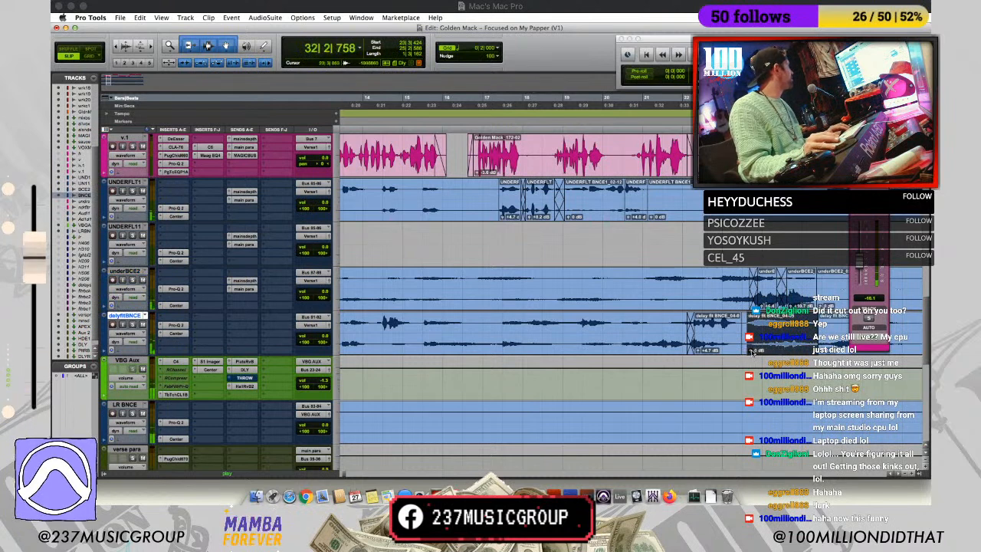
key(space)
click(717, 327)
click(728, 327)
key(space)
drag(760, 306, 759, 310)
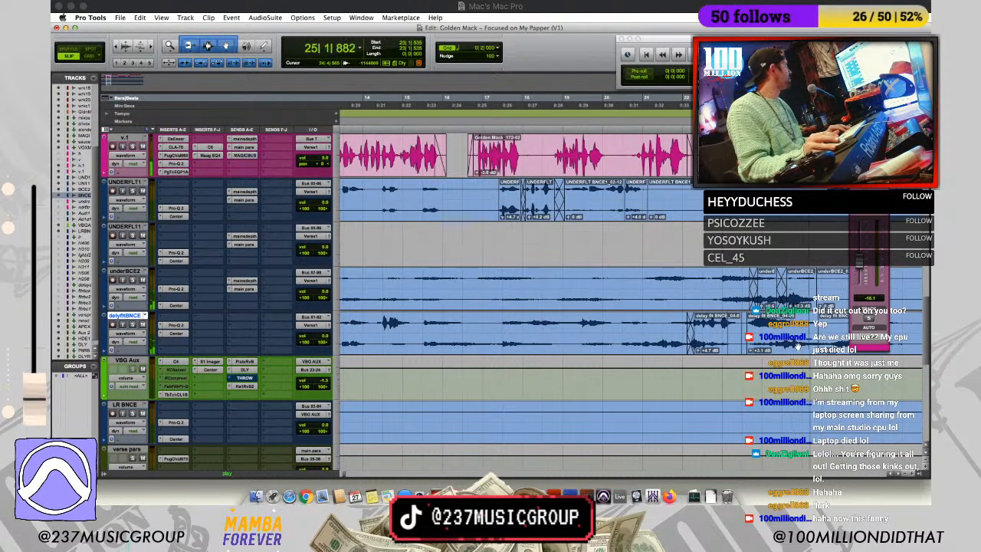
Step: Separate the UNDERFLT1 phrase from bar 28 beat 3 to about bar 32 and raise its clip gain to +3.1 dB
key(r)
key(r)
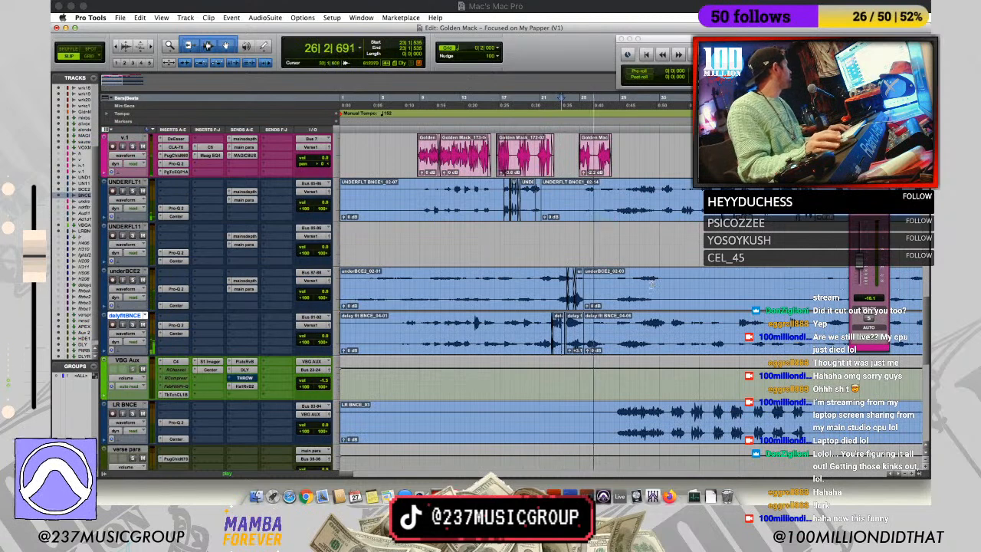
scroll(651, 285, up, 3)
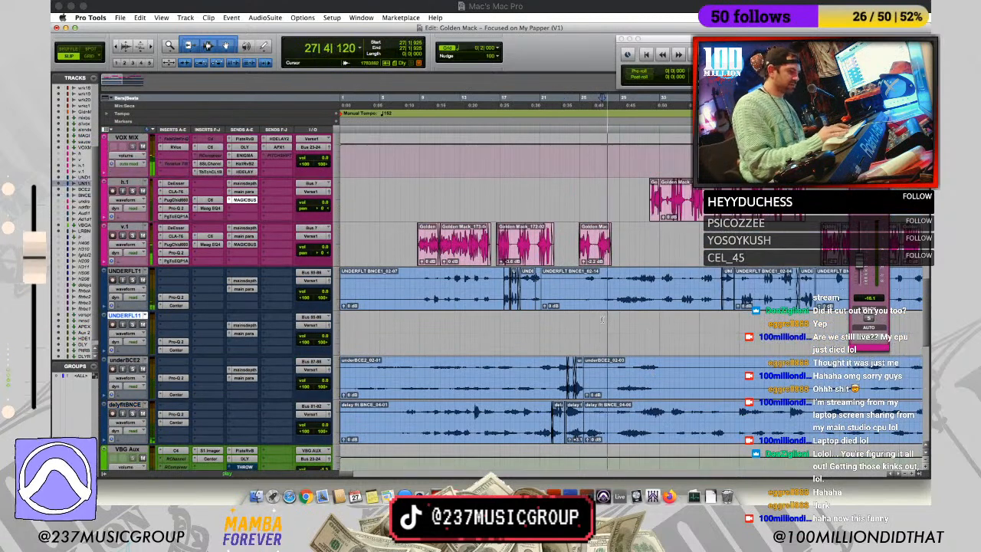
key(t)
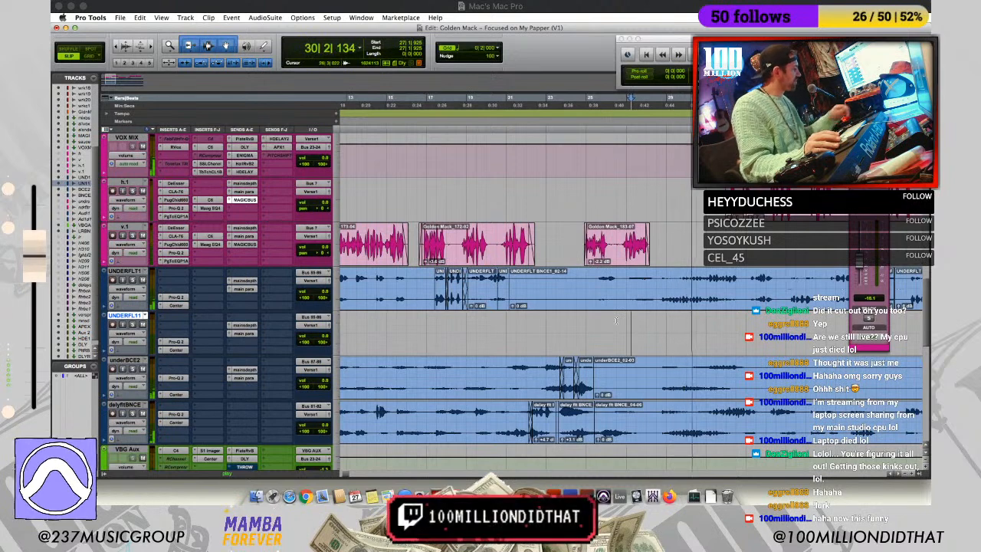
drag(660, 277, 734, 294)
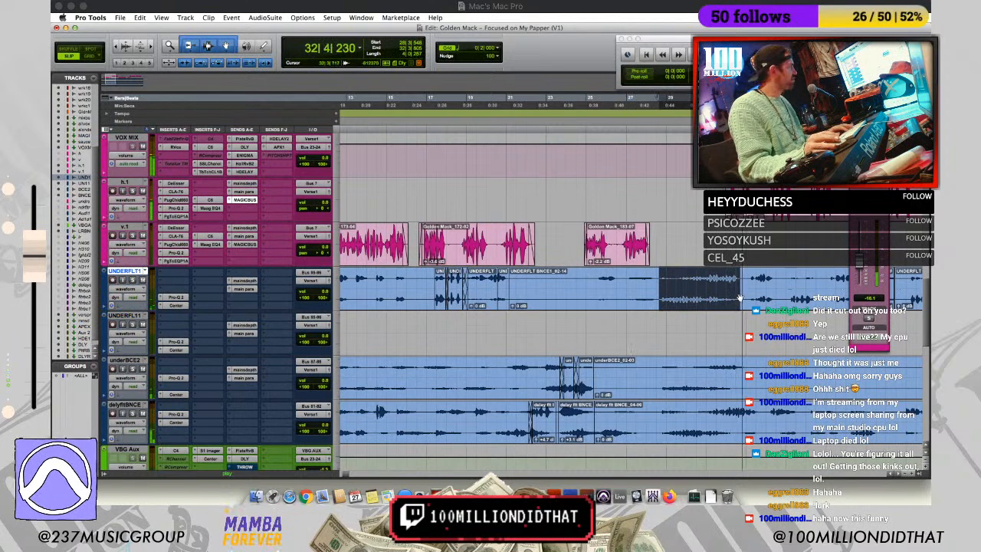
drag(664, 306, 663, 297)
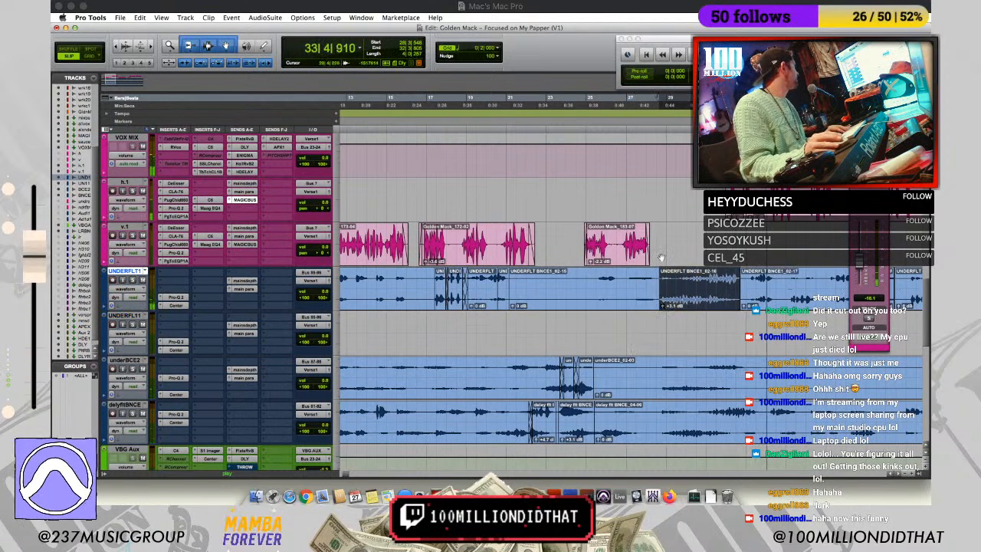
click(656, 235)
key(space)
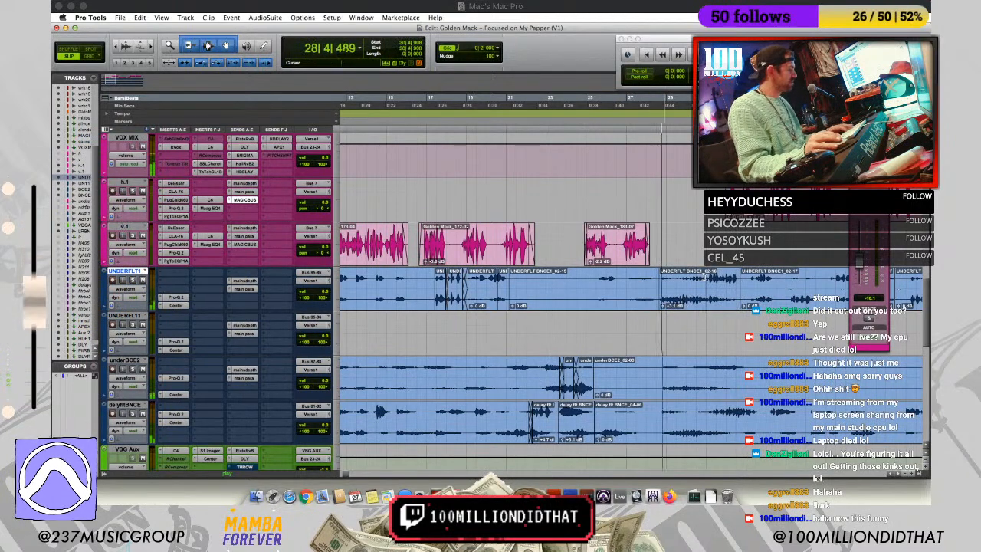
Step: Split the UNDERFLT1 phrase between bars 28 and 31 into shorter clips, raise their clip gain, and crossfade the edits
drag(664, 306, 662, 304)
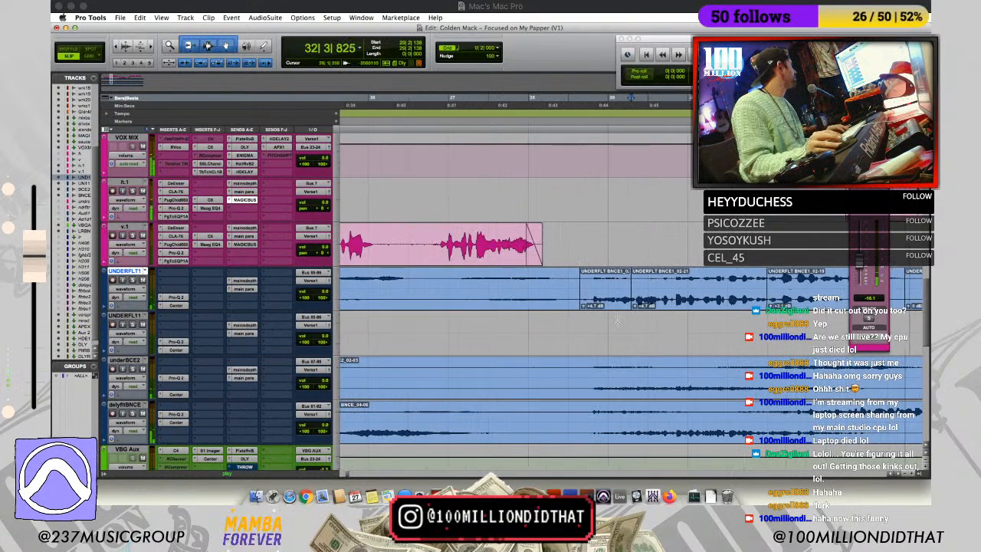
mouse_move(582, 304)
mouse_down()
mouse_move(583, 296)
mouse_move(592, 305)
mouse_move(582, 306)
mouse_move(616, 308)
mouse_up()
click(569, 237)
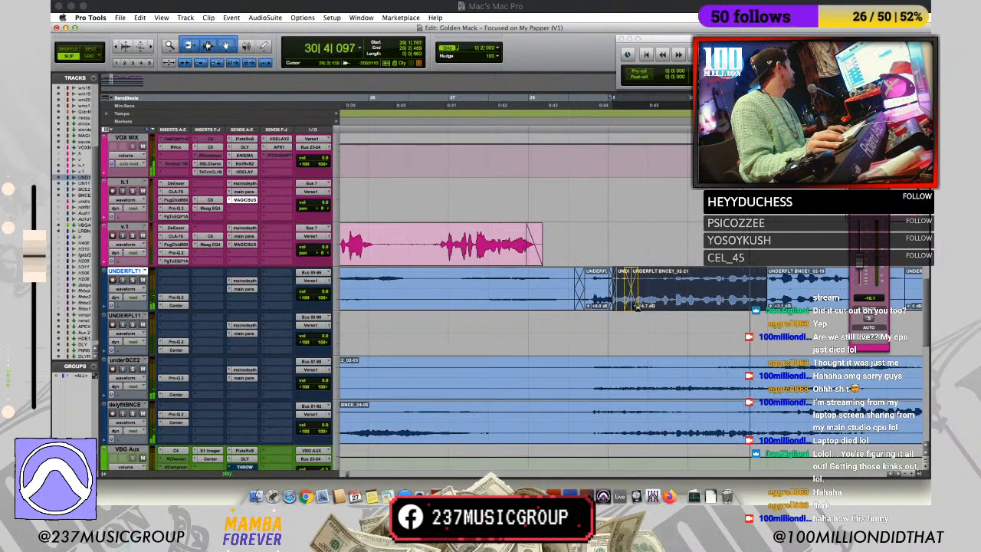
drag(638, 308, 638, 308)
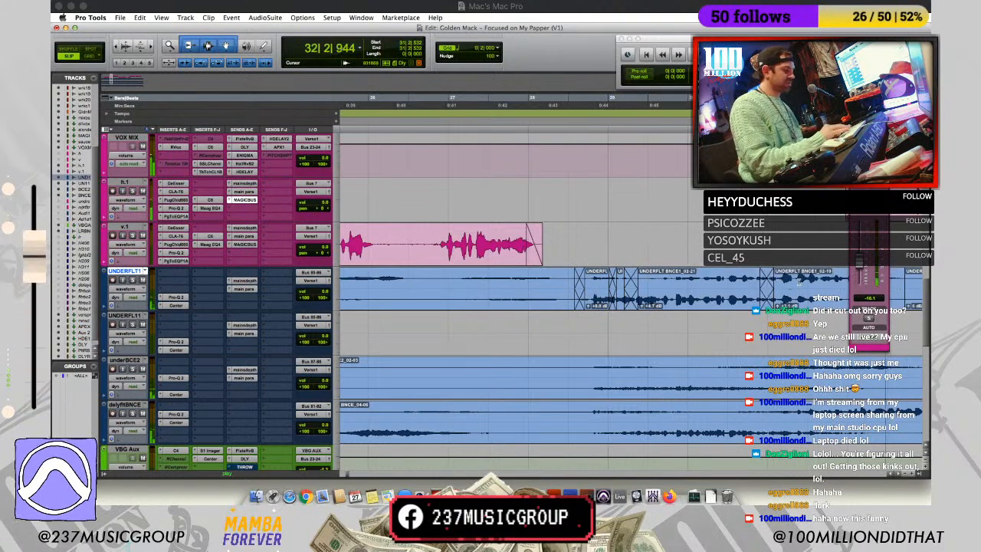
Step: Separate the underBCE2 phrase from about bar 28 to bar 33, raise its clip gain to +3.3 dB, and crossfade both ends
key(r)
key(r)
key(r)
drag(615, 368, 665, 369)
key(b)
drag(618, 395, 669, 395)
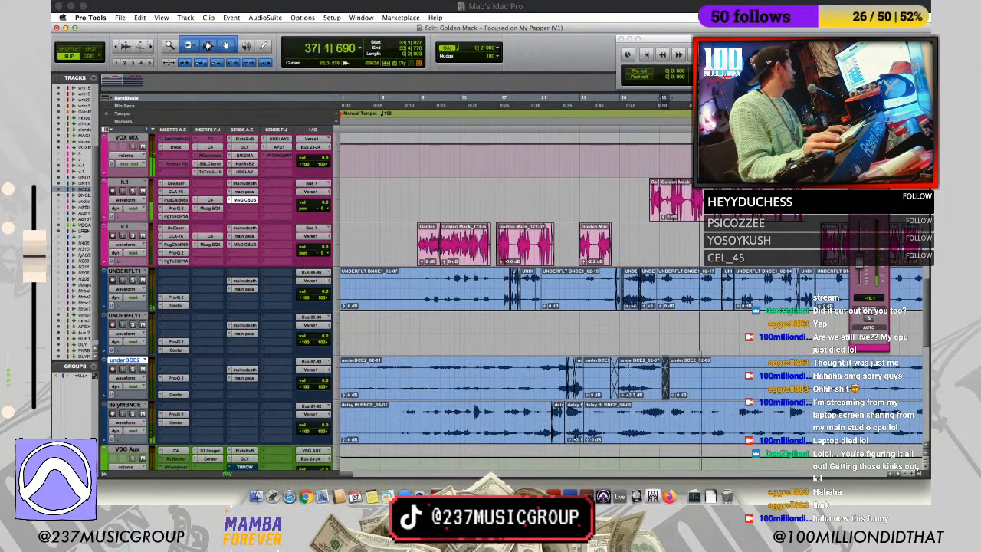
click(617, 319)
key(space)
key(space)
Step: Split the underBCE2 phrase at bar 31, raise the second part's clip gain to +6.4 dB, and crossfade the split
key(t)
key(t)
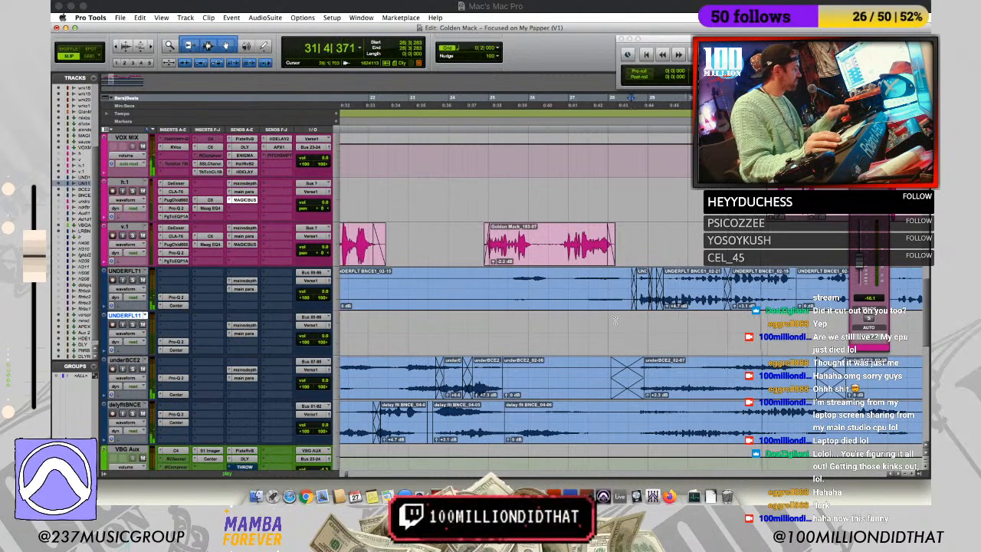
key(r)
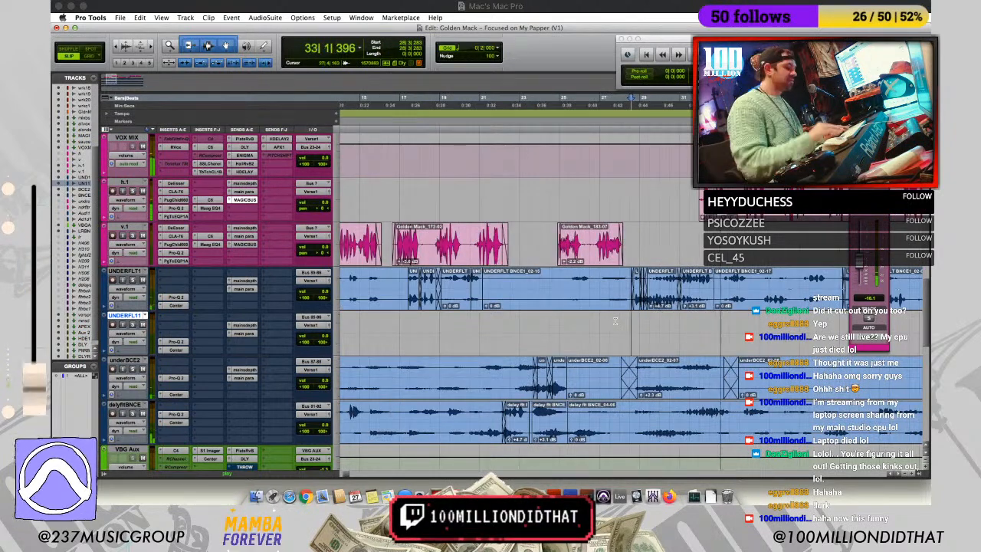
key(t)
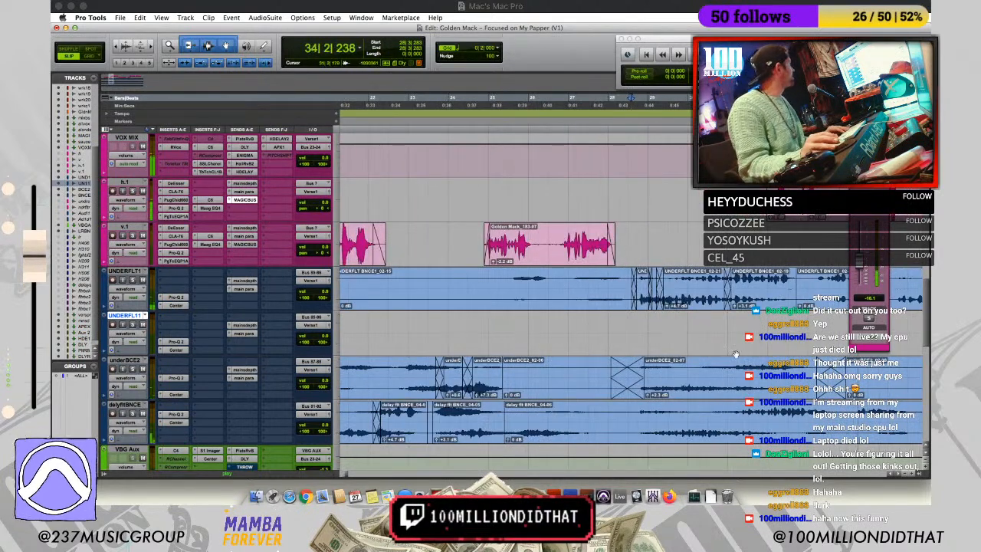
click(732, 363)
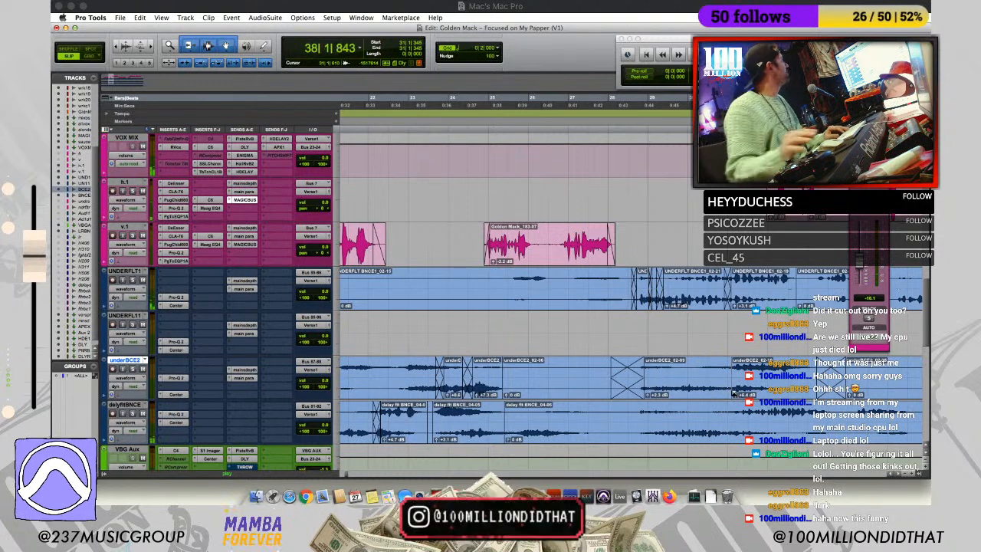
click(633, 322)
key(space)
key(space)
Step: Play through the background vocals from about bar 28 onward and check the balance of the adjusted phrases
key(r)
key(r)
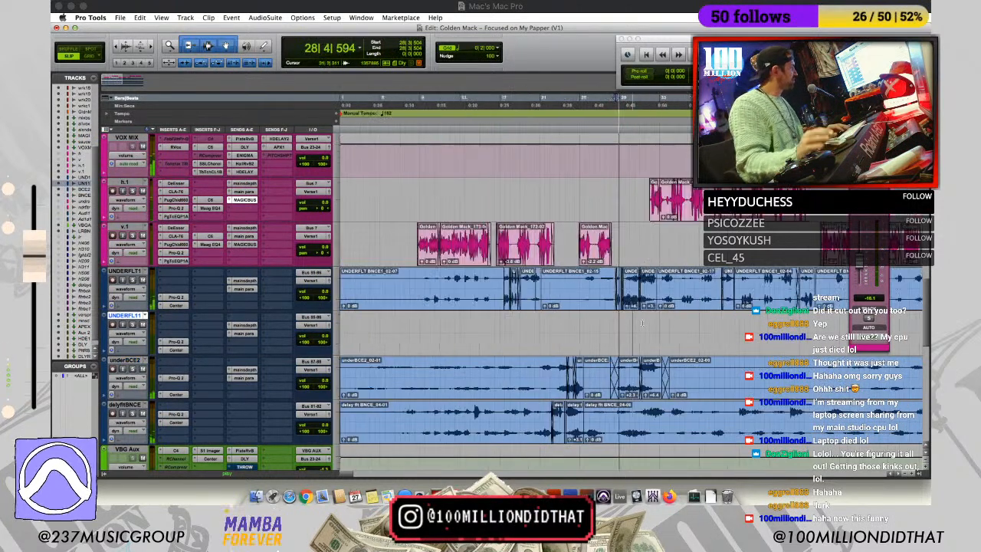
key(t)
key(t)
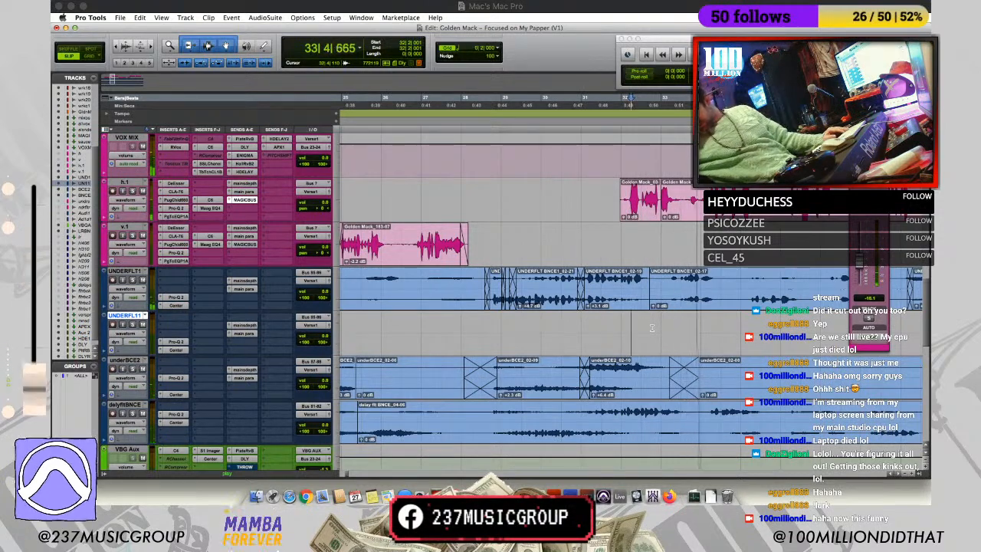
mouse_move(420, 502)
mouse_down()
mouse_move(423, 29)
mouse_move(423, 498)
mouse_up()
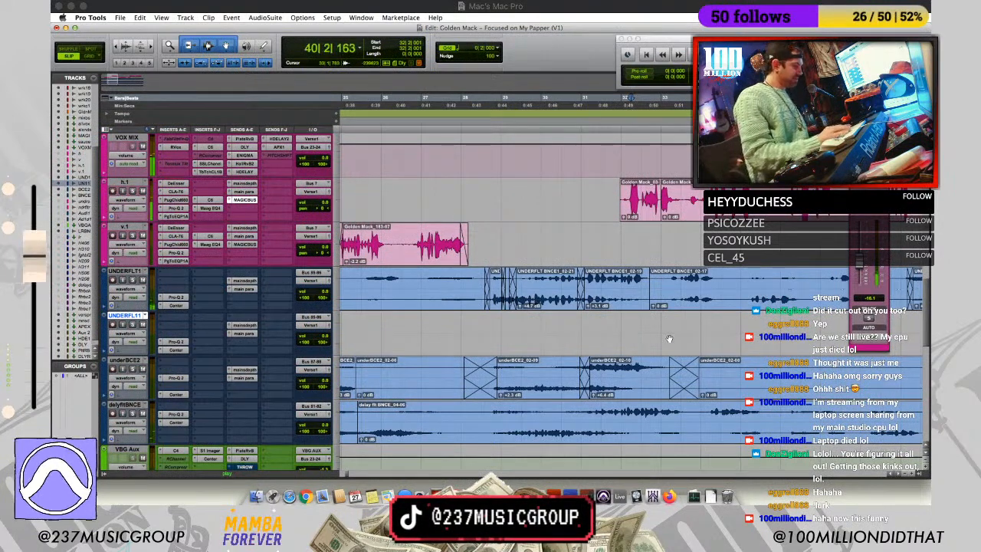
key(r)
key(r)
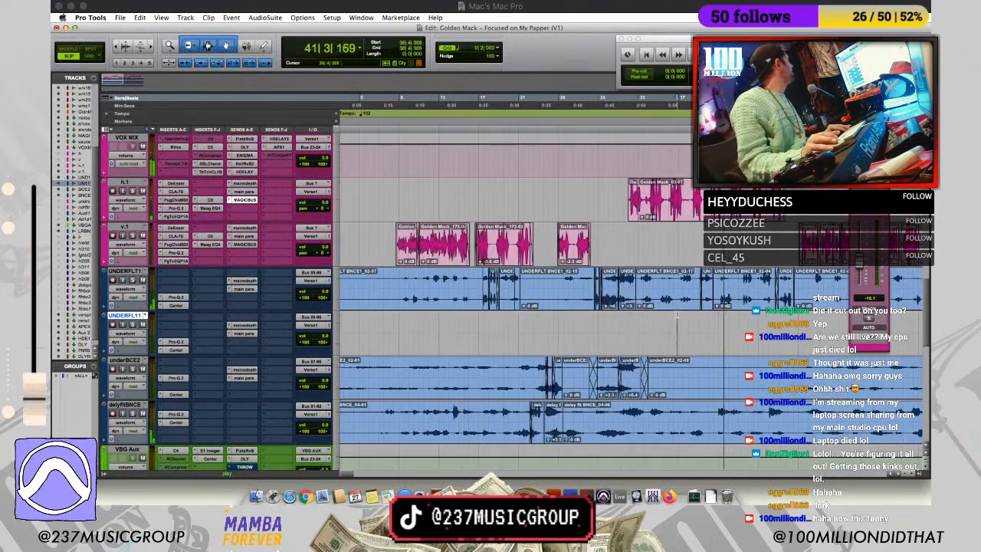
key(r)
key(r)
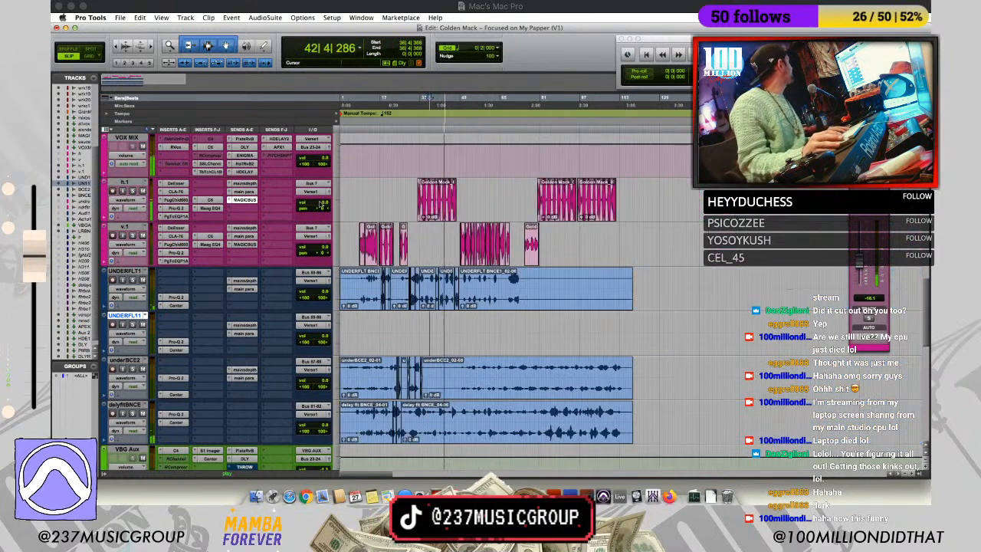
Step: Split the UNDERFLT1 phrase at bar 47 beat 4, raise the second part's clip gain to +5.6 dB, and crossfade the split
key(t)
key(t)
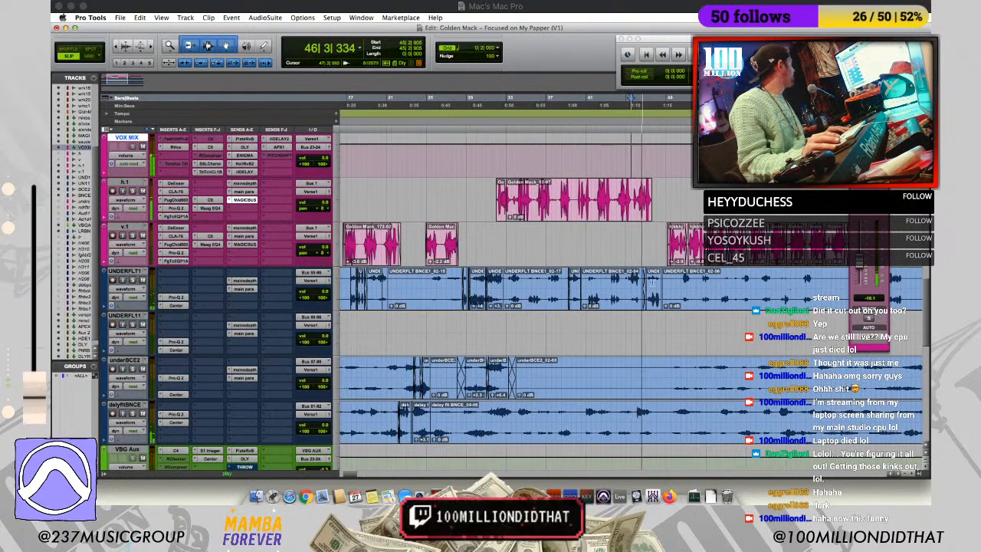
click(654, 279)
key(t)
key(t)
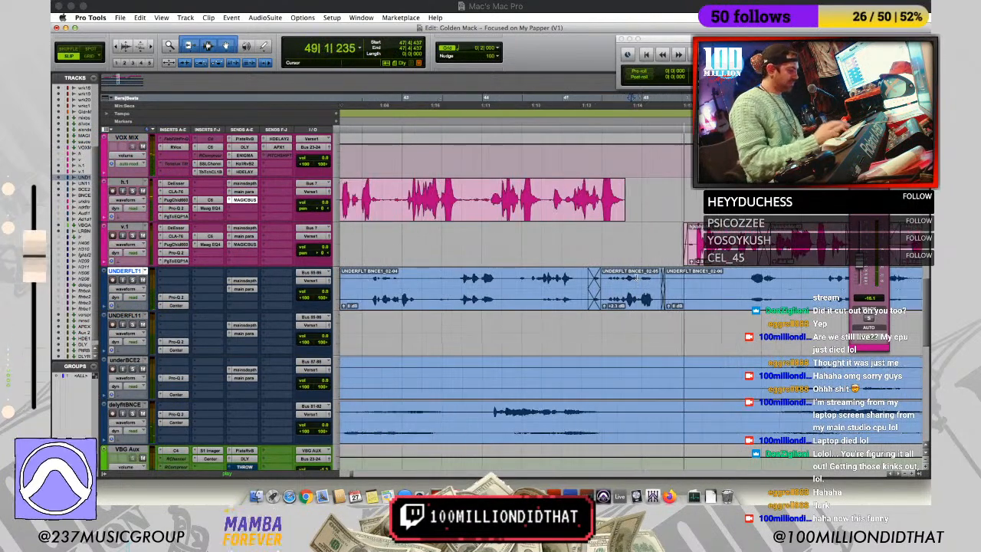
key(t)
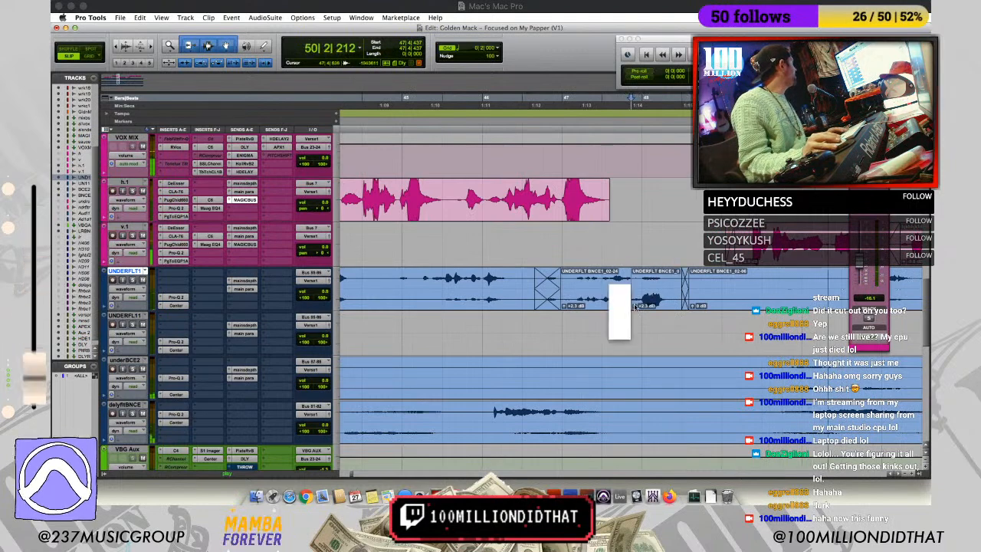
click(439, 286)
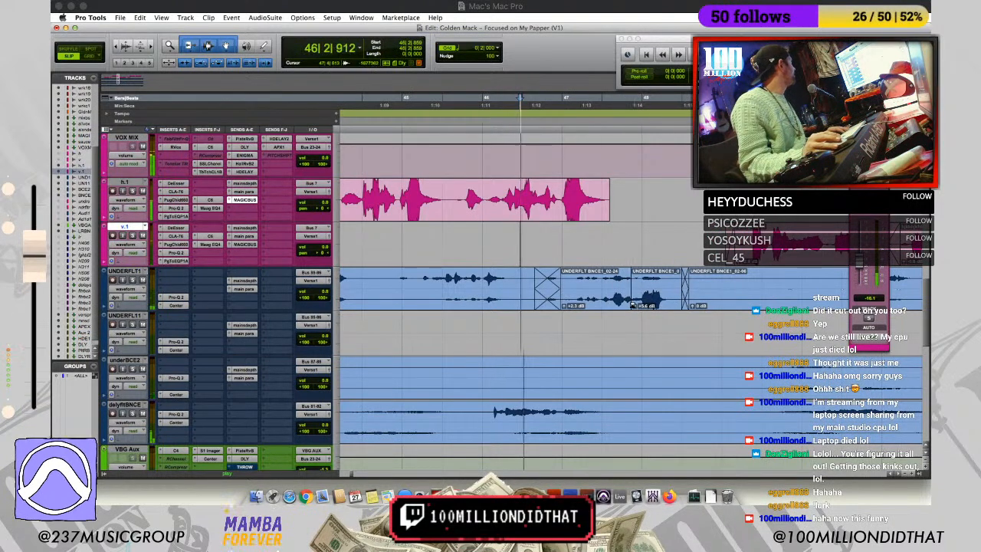
click(667, 316)
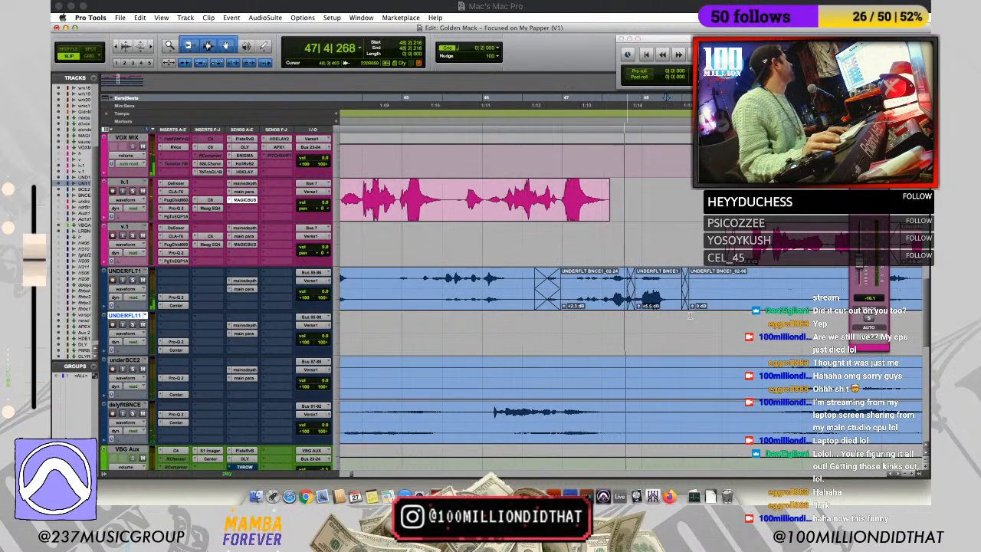
click(663, 321)
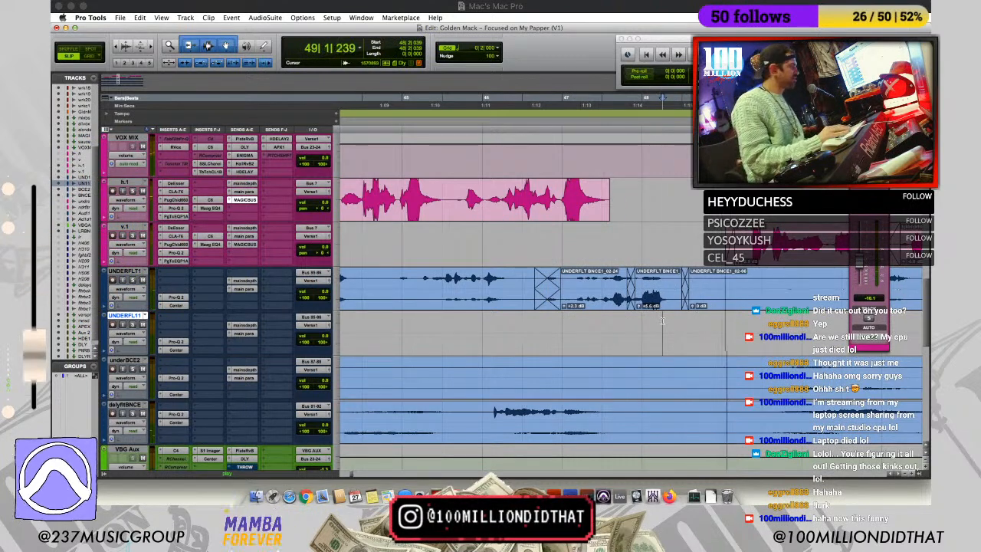
Step: Split UNDERFLT1 into separate phrase clips from about bar 50 onward, raise the clip gain near bar 53, and play the passage back
key(r)
key(r)
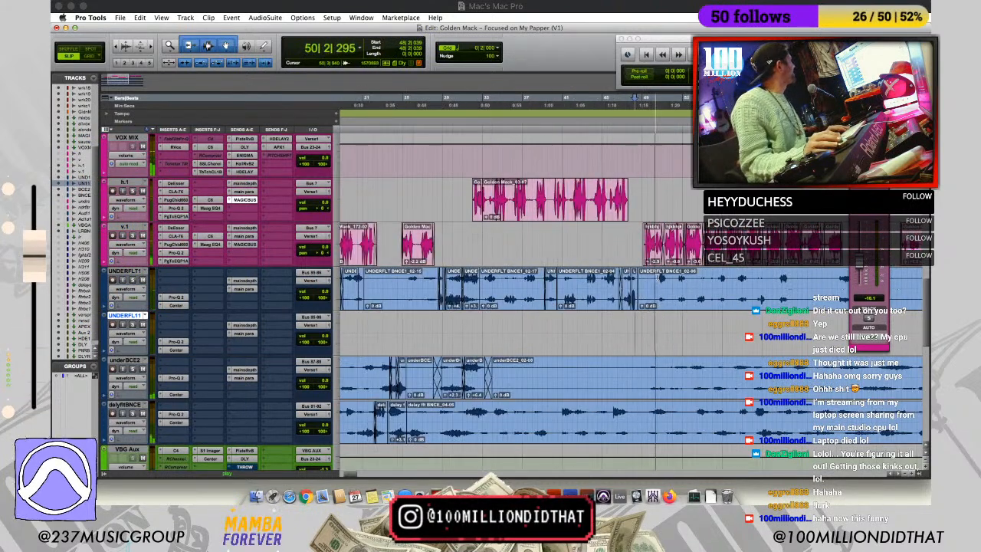
key(t)
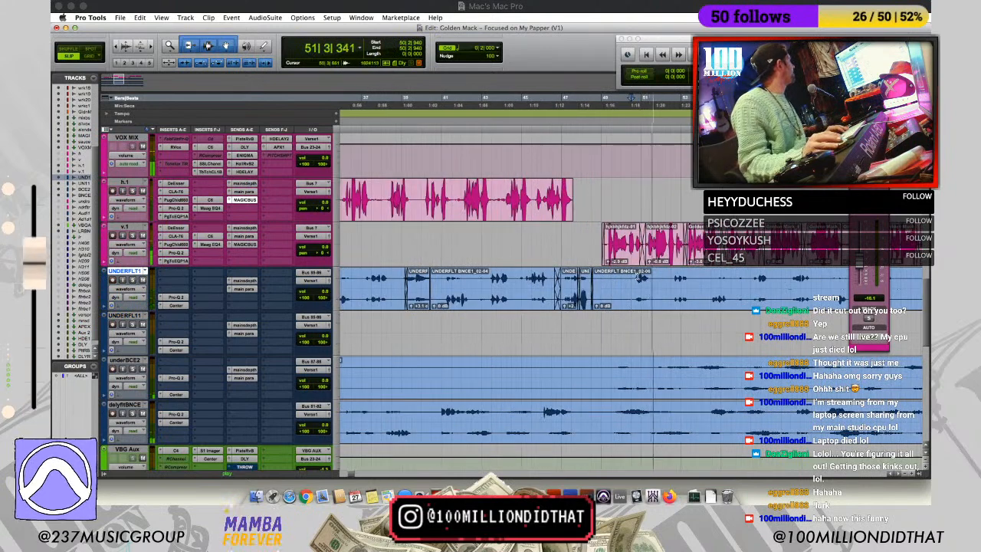
key(b)
click(662, 277)
key(b)
click(697, 280)
key(b)
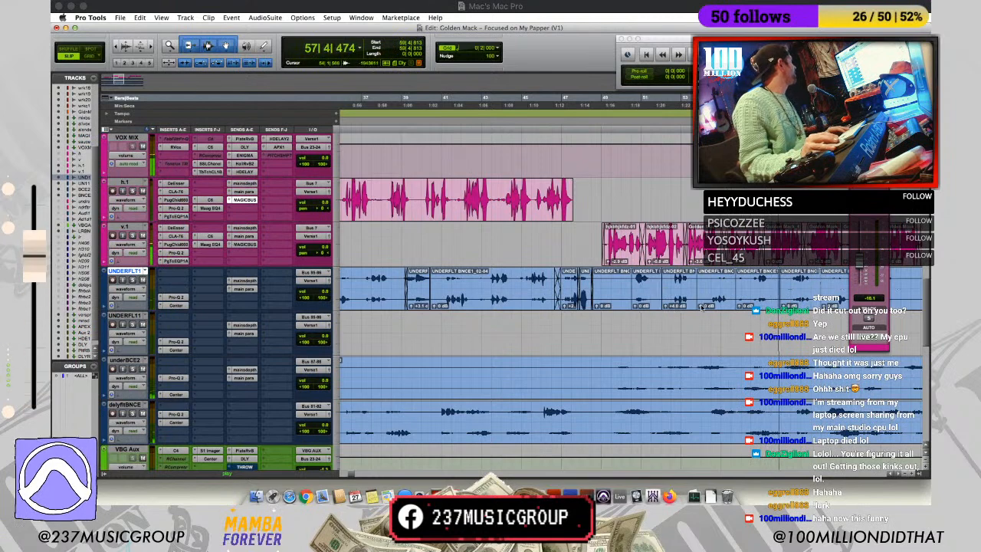
drag(700, 305, 700, 306)
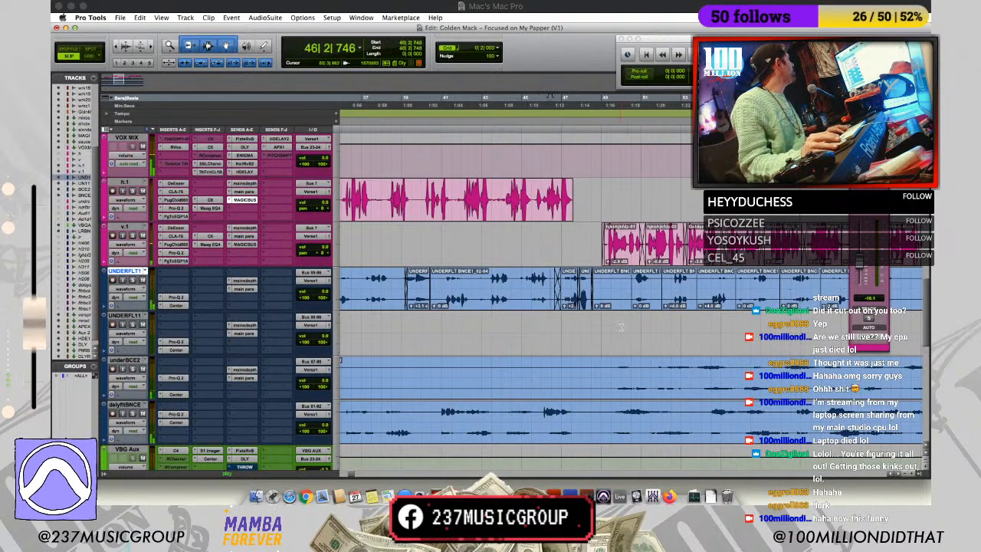
click(622, 325)
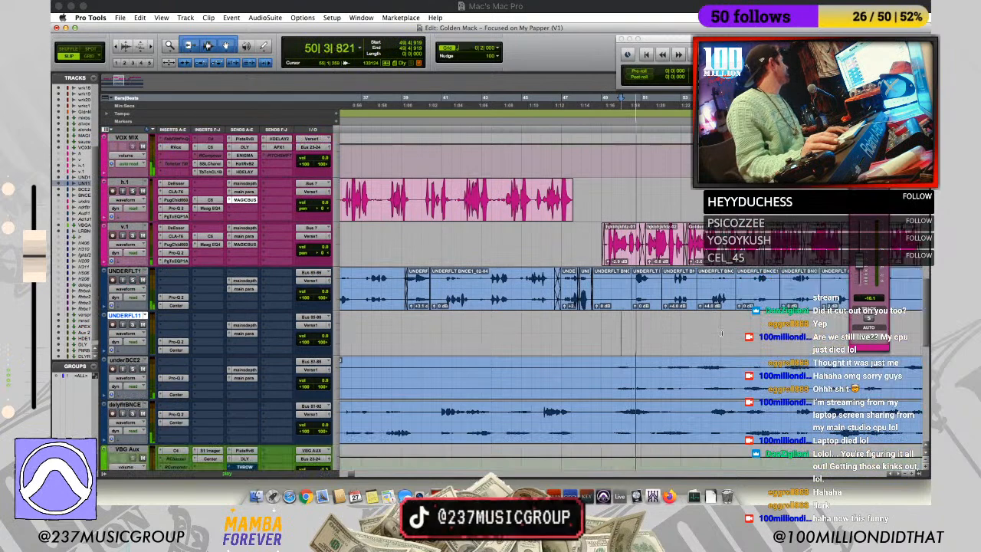
key(r)
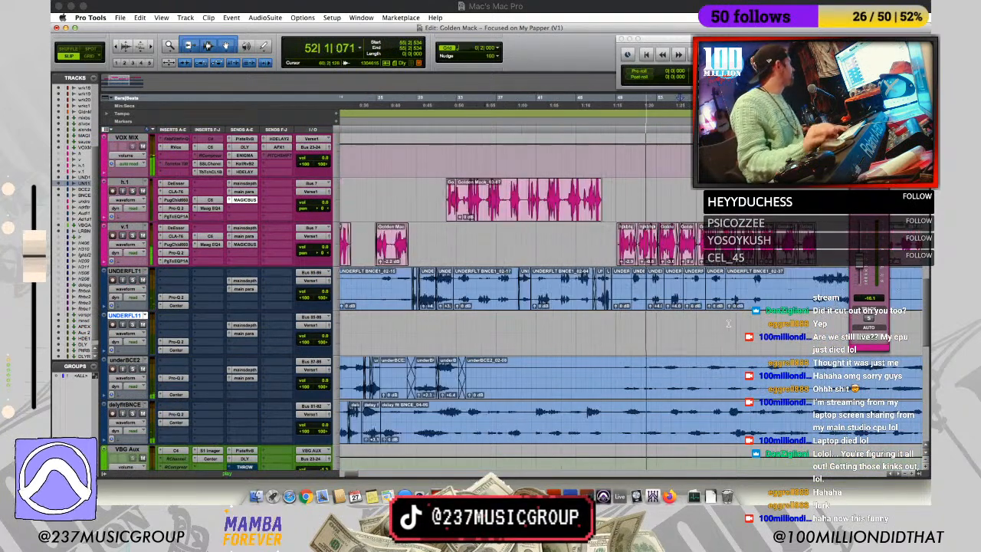
click(673, 316)
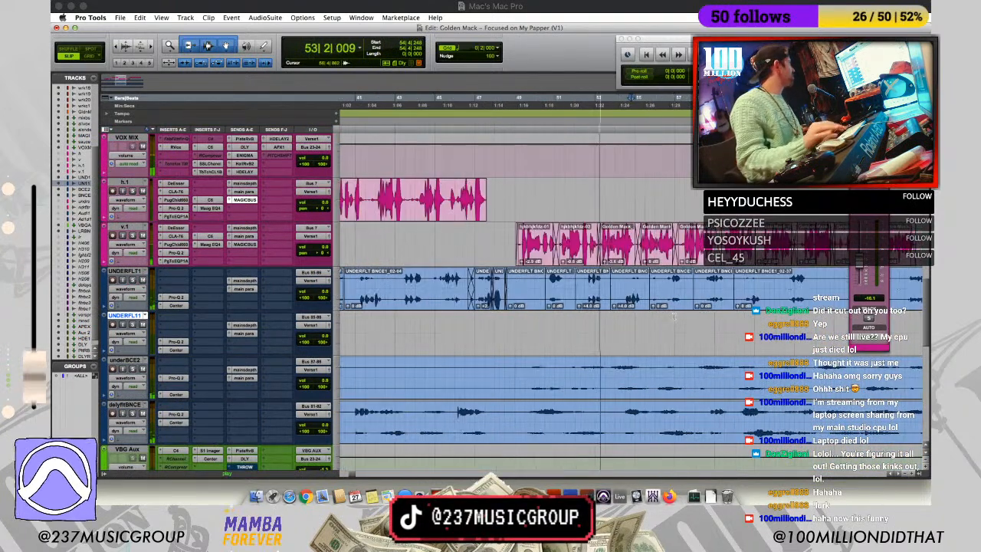
Step: Raise the UNDERFLT1 clip at about bar 55 to +1.5 dB and cut out the quiet stretches before and after its phrases
key(t)
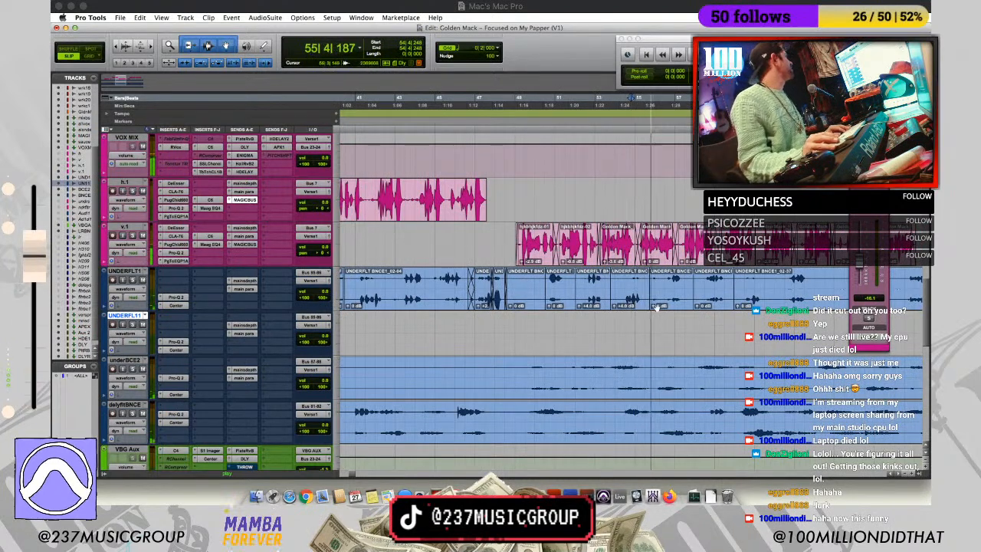
click(653, 306)
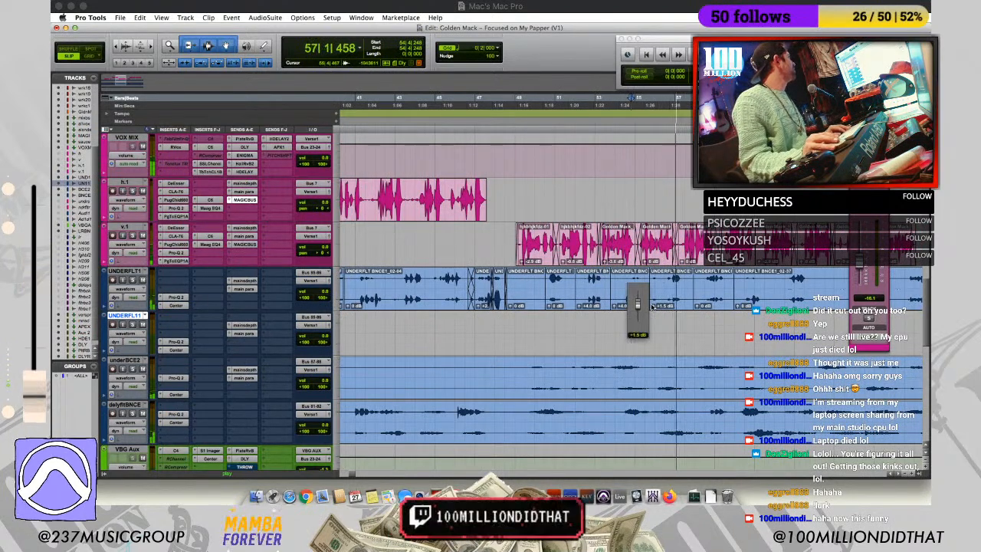
drag(653, 286, 669, 274)
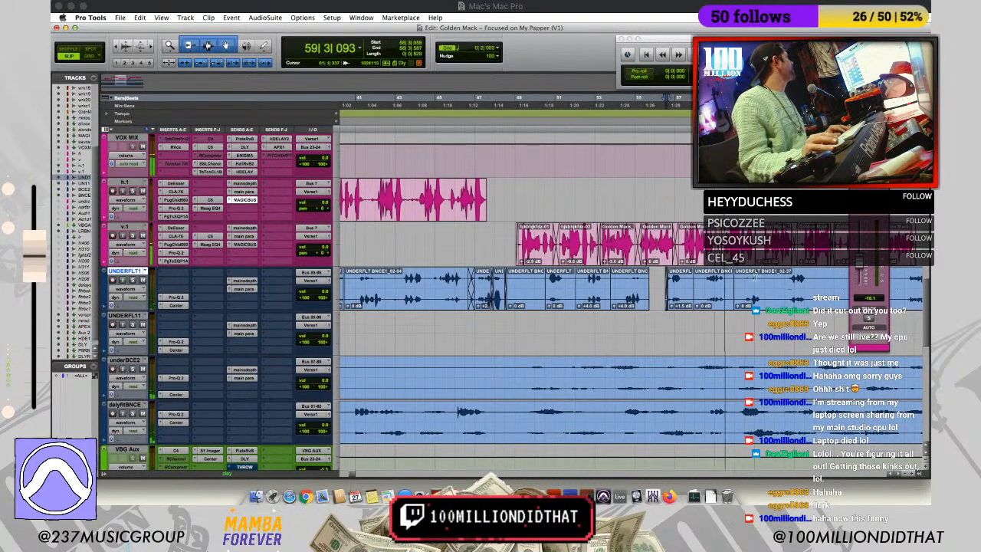
drag(740, 285, 726, 286)
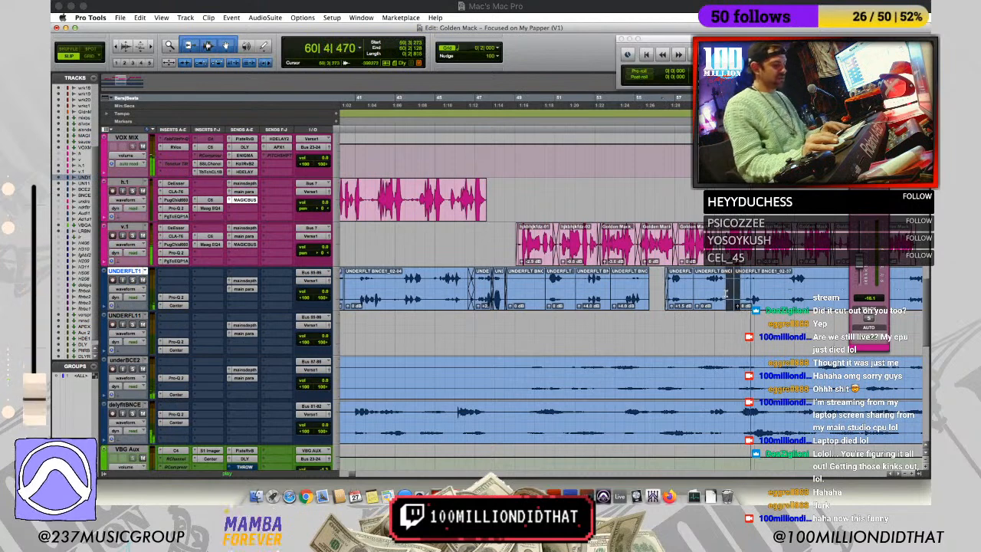
key(Delete)
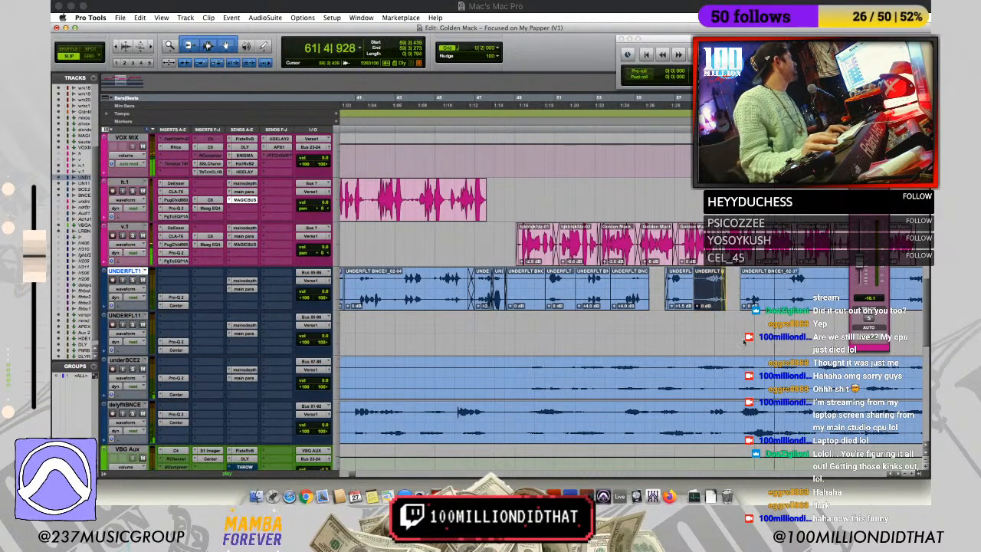
Step: Isolate the delyfitBNCE phrase at about bars 60 to 62, raise its clip gain, and crossfade both edges
drag(740, 418, 789, 417)
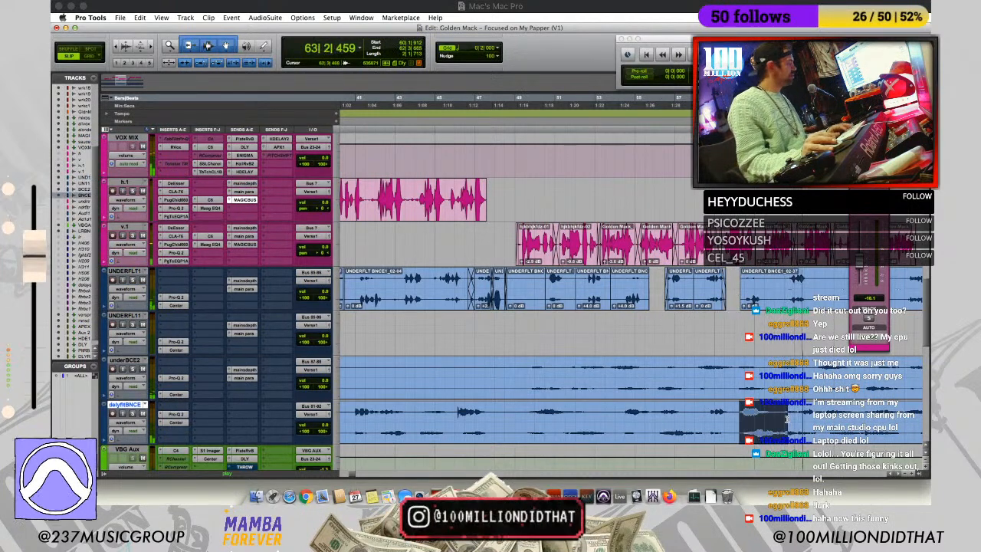
drag(745, 441, 783, 442)
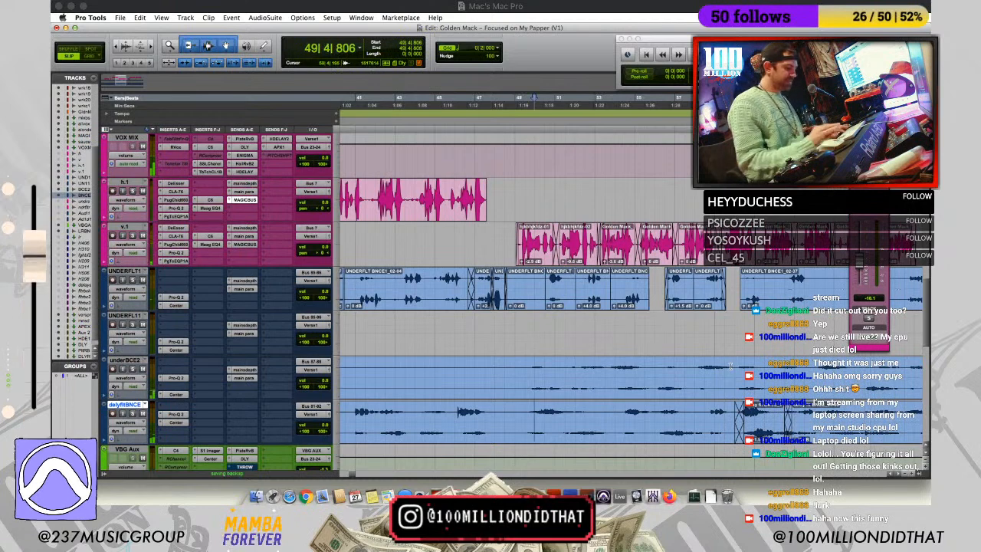
key(space)
click(731, 366)
key(r)
key(r)
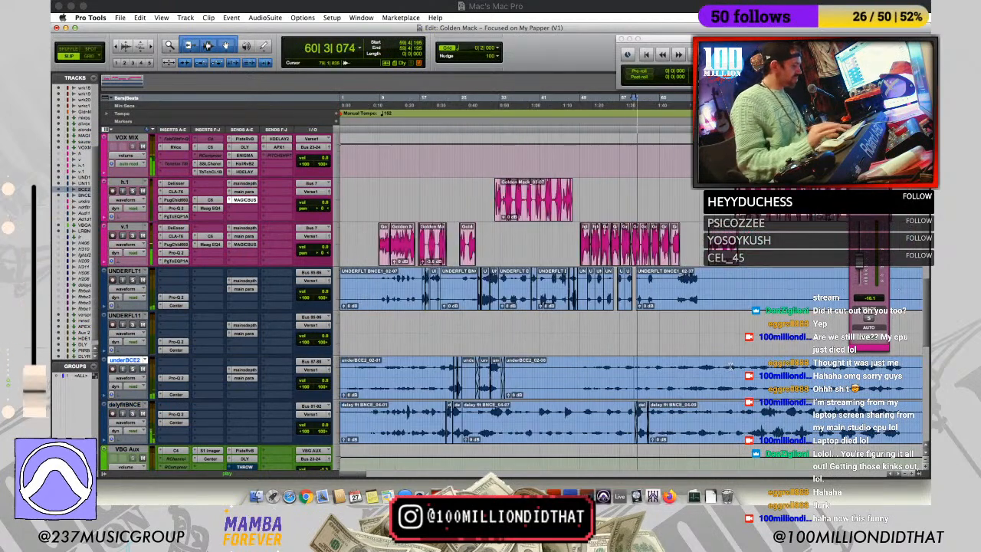
key(r)
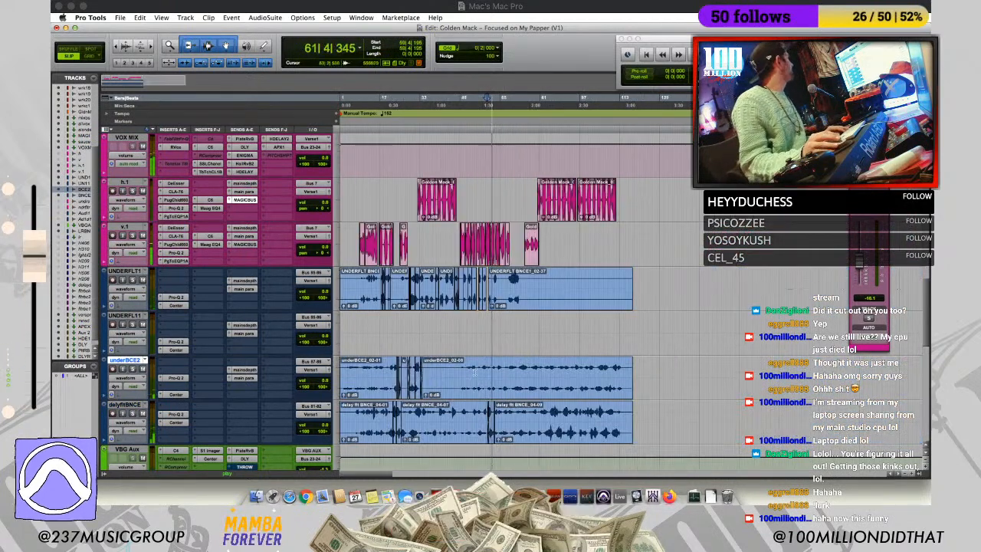
Step: Isolate the following delyfitBNCE phrase up to about bar 64, set its clip gain to +2.3 dB, and crossfade its edges
key(t)
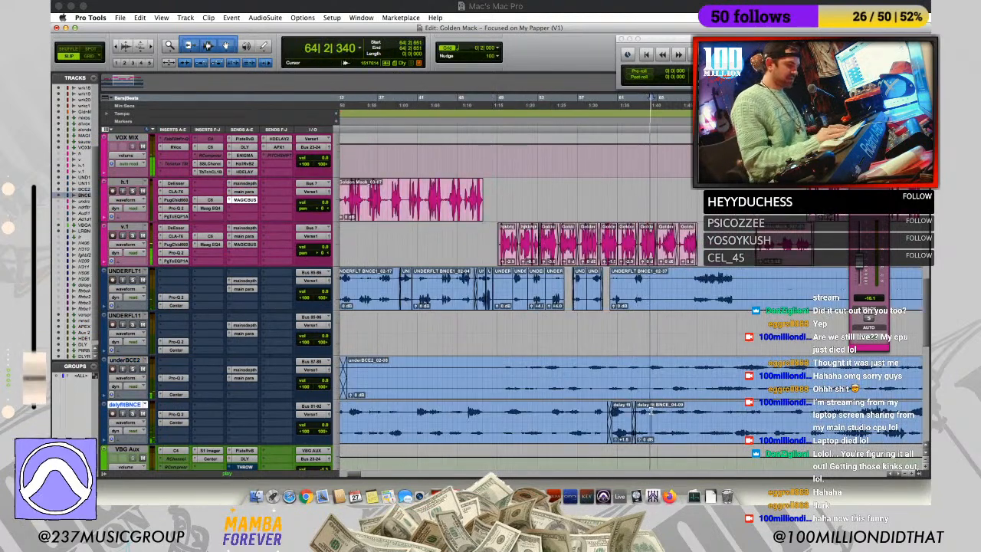
key(t)
key(t)
key(b)
click(575, 440)
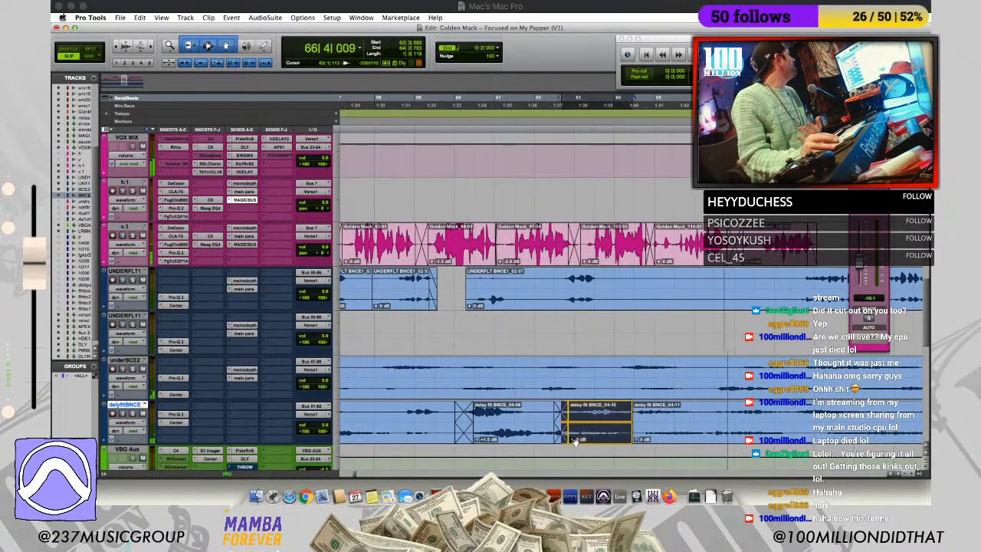
drag(572, 439, 572, 432)
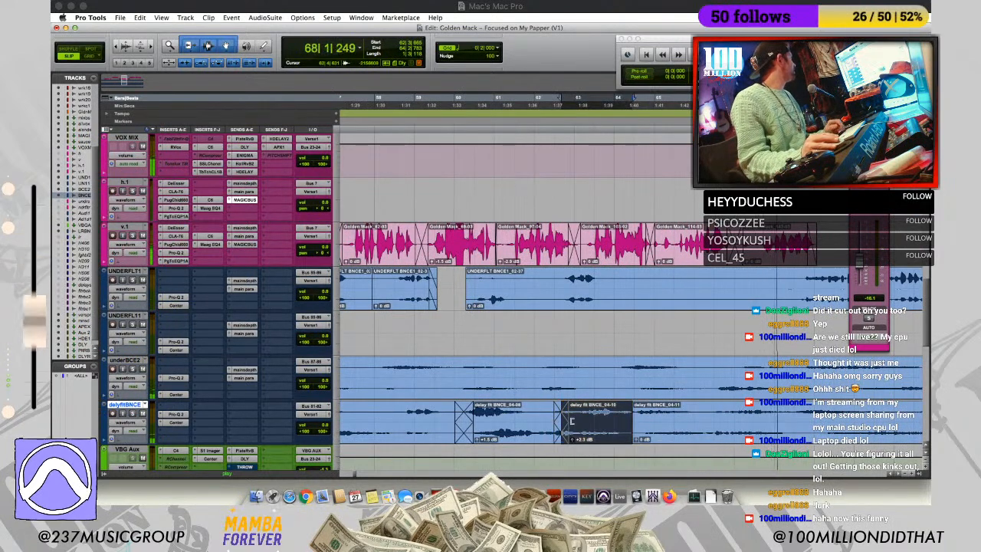
click(525, 374)
drag(632, 440, 642, 440)
click(629, 365)
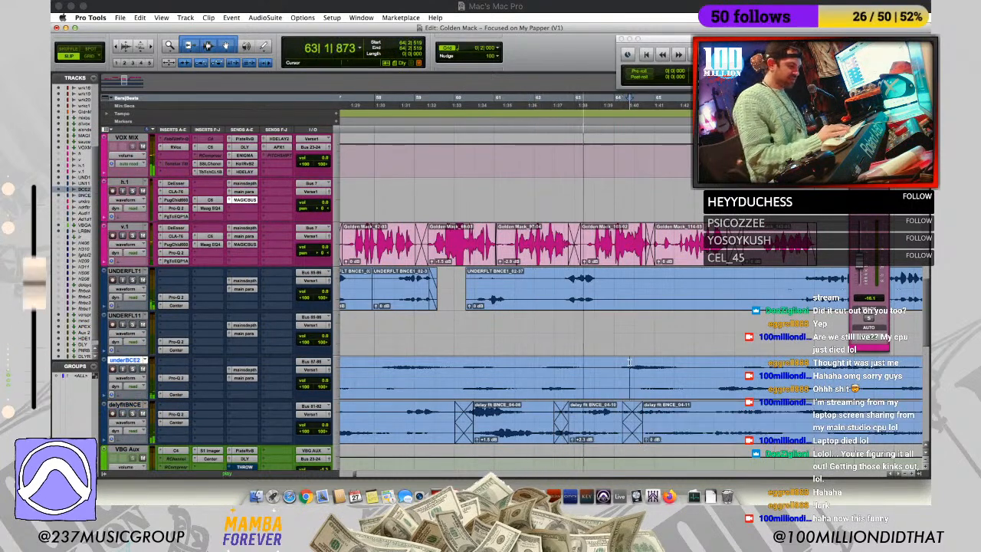
Step: Split the delyfitBNCE clip at about bar 66 to separate the next phrase
key(r)
key(r)
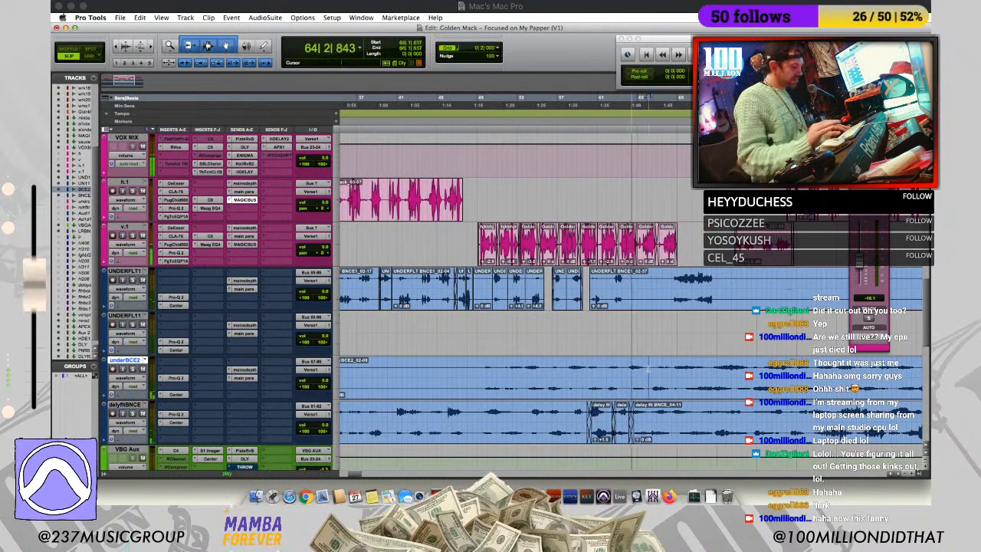
key(t)
key(t)
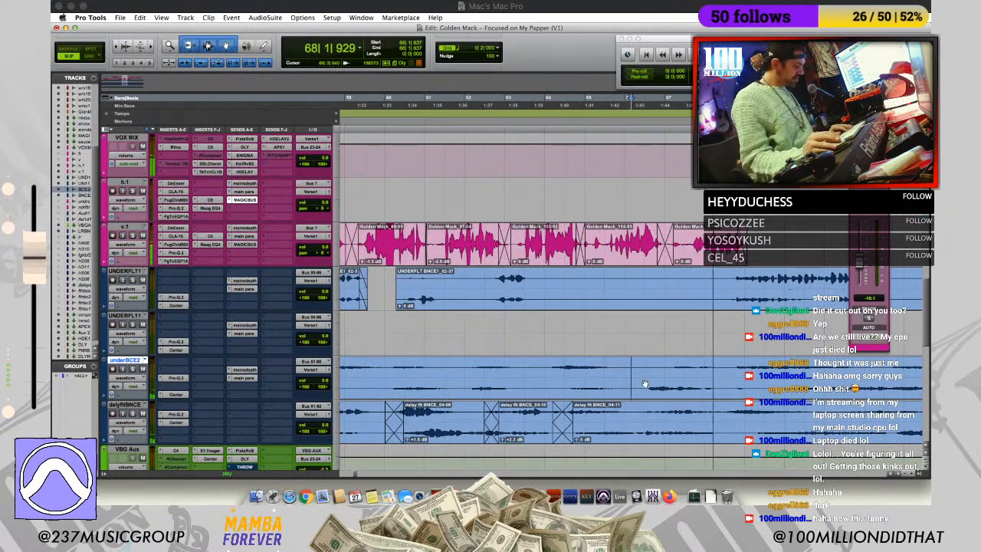
click(640, 413)
key(b)
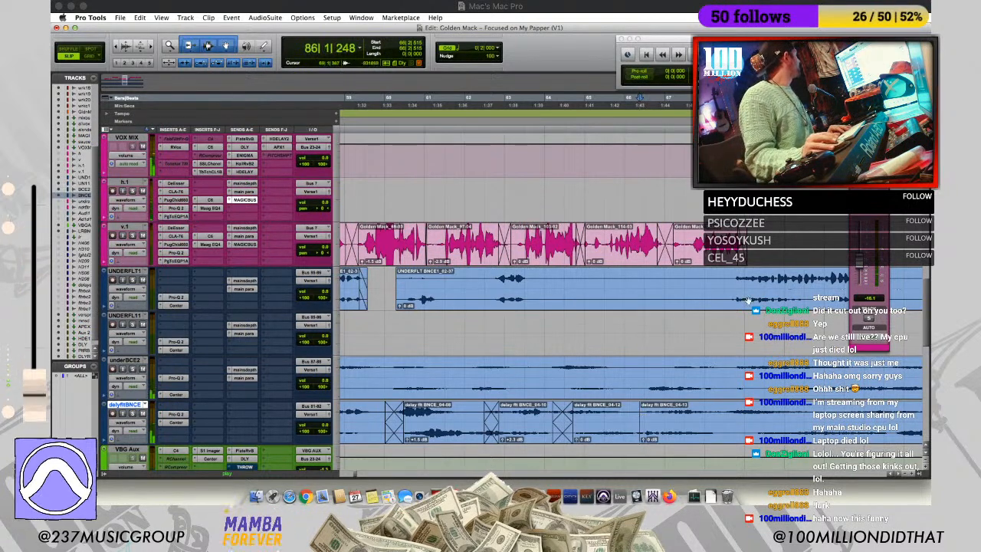
Step: Isolate the UNDERFLT1 phrase from about bar 68 to bar 72 and raise its clip gain to +1.5 dB
click(726, 316)
key(r)
key(r)
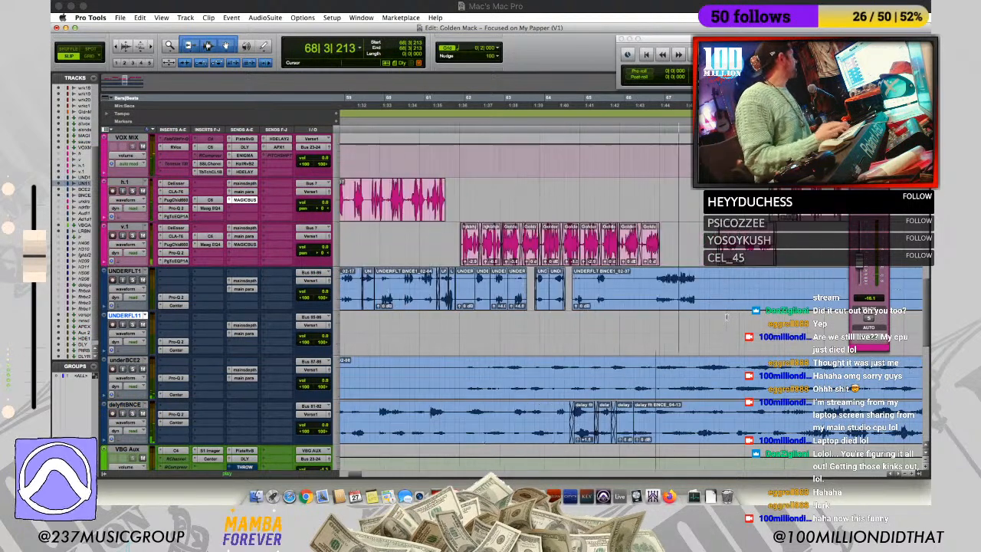
key(space)
drag(654, 277, 657, 304)
key(b)
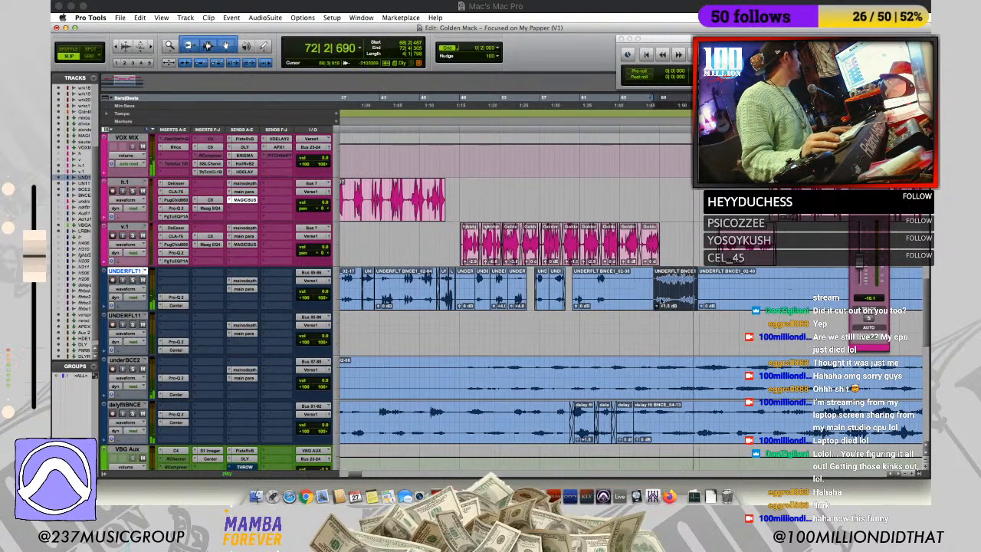
click(667, 286)
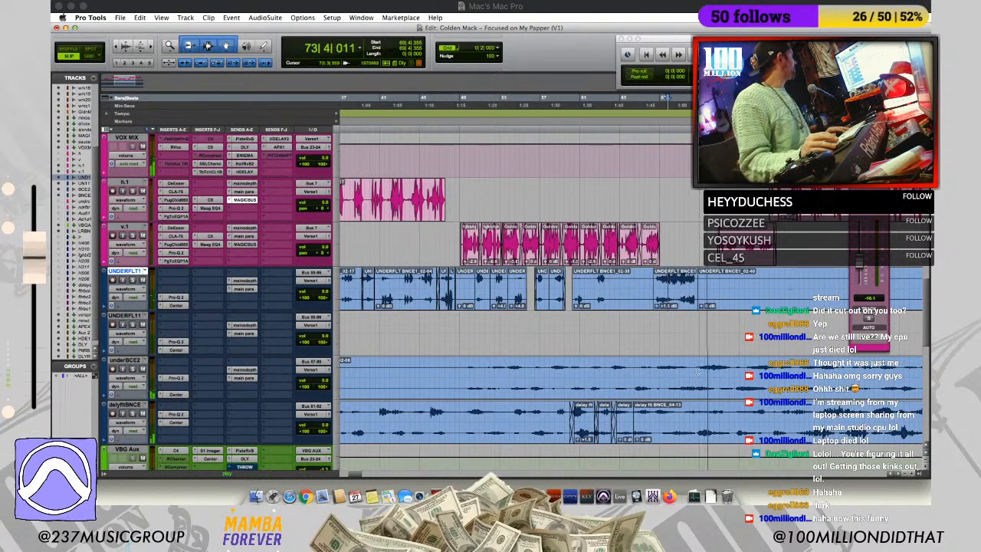
Step: Play on through the background vocals, then cut out the short section of delyfitBNCE at about bar 89
scroll(701, 352, down, 1)
scroll(700, 379, down, 2)
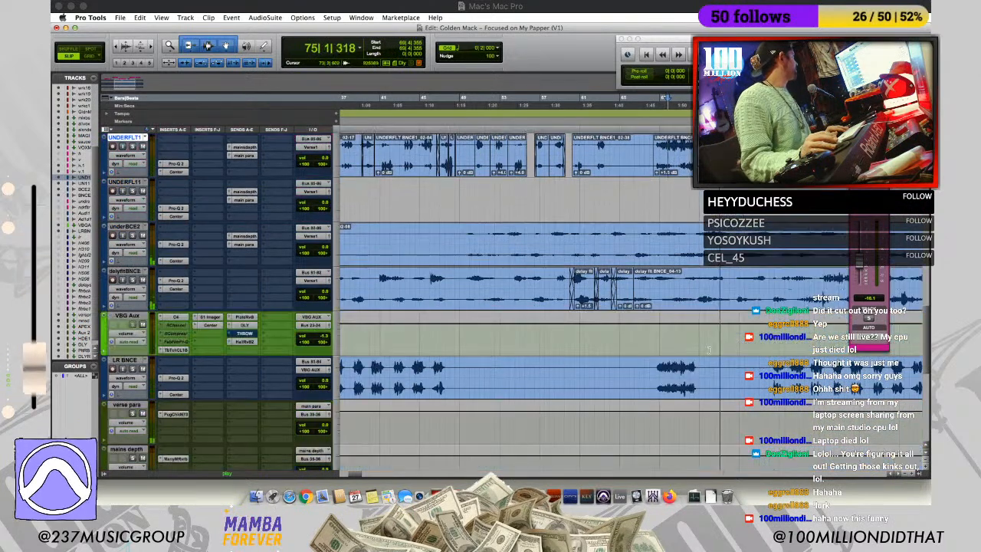
scroll(725, 275, up, 2)
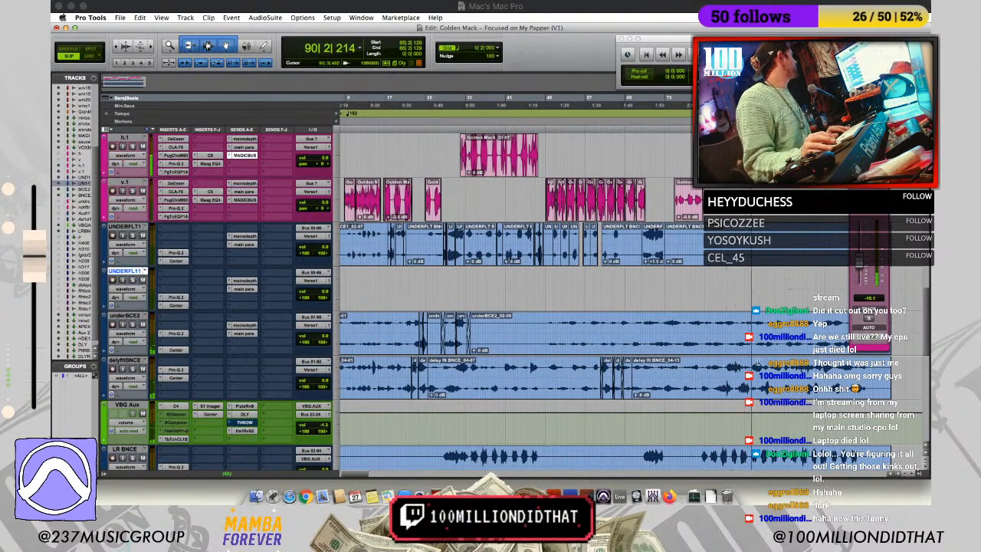
click(750, 367)
key(t)
key(t)
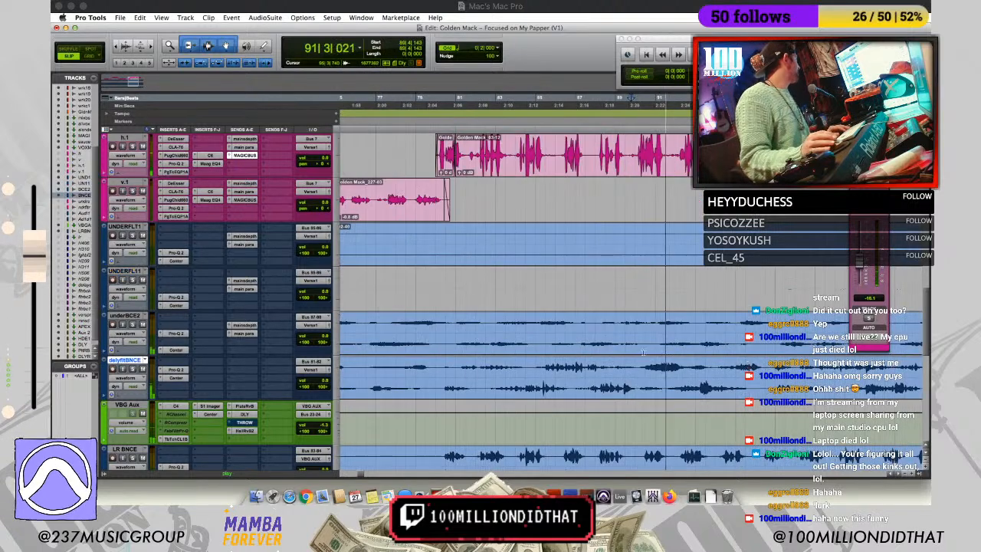
click(603, 385)
key(space)
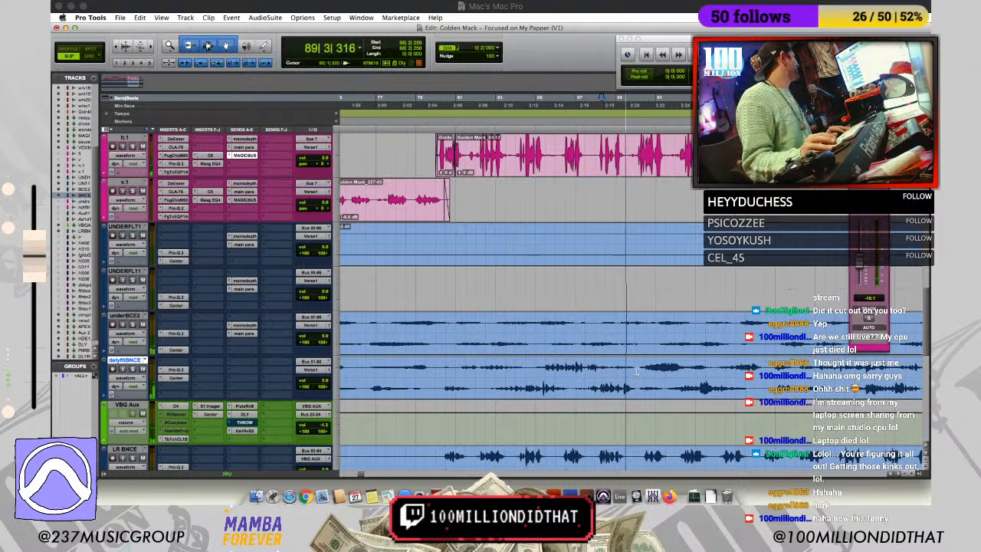
drag(636, 384, 619, 361)
key(Delete)
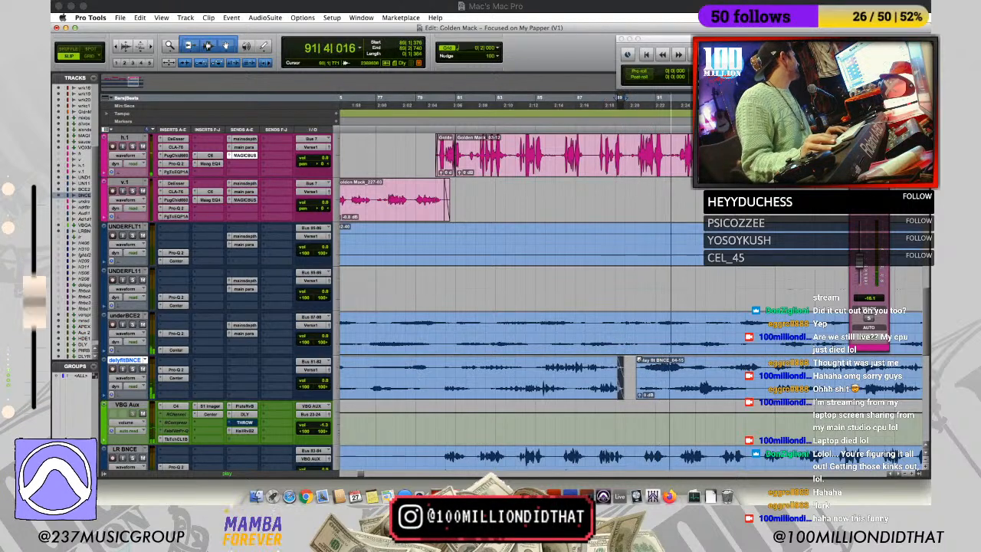
Step: Isolate the underBCE2 phrases at about bars 89 and 93, raise their clip gain, the second to +2.3 dB, and crossfade the edges
click(611, 330)
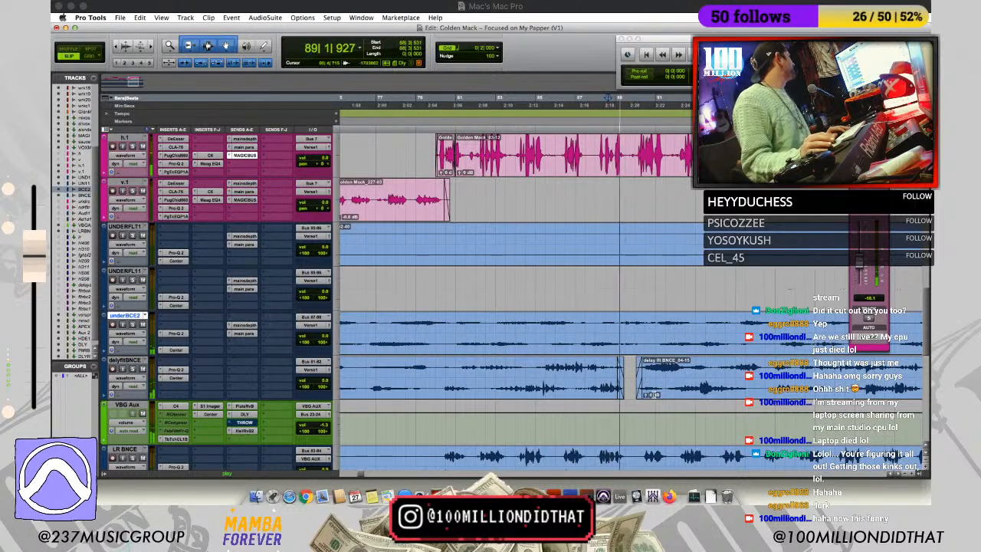
drag(622, 321, 652, 352)
key(super+e)
click(610, 331)
key(space)
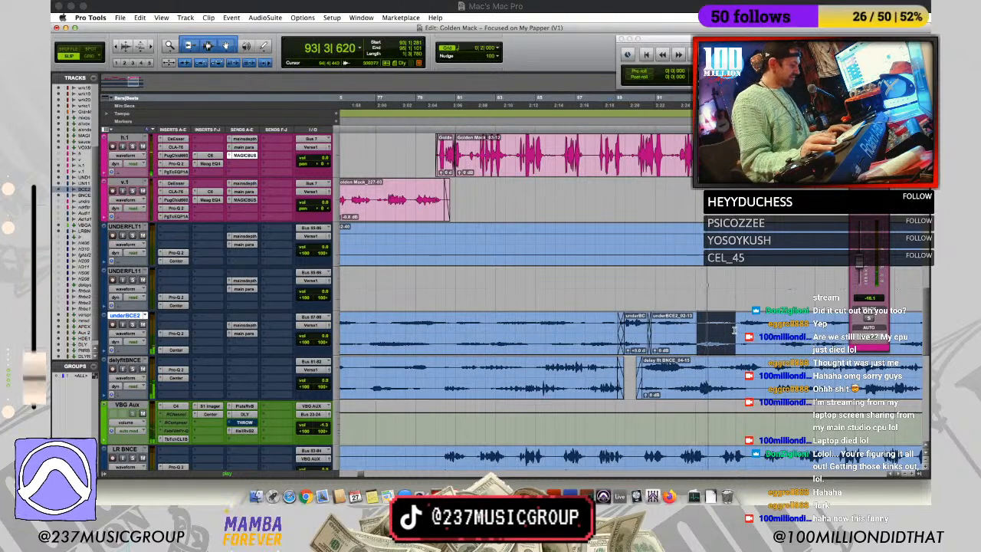
drag(700, 350, 740, 352)
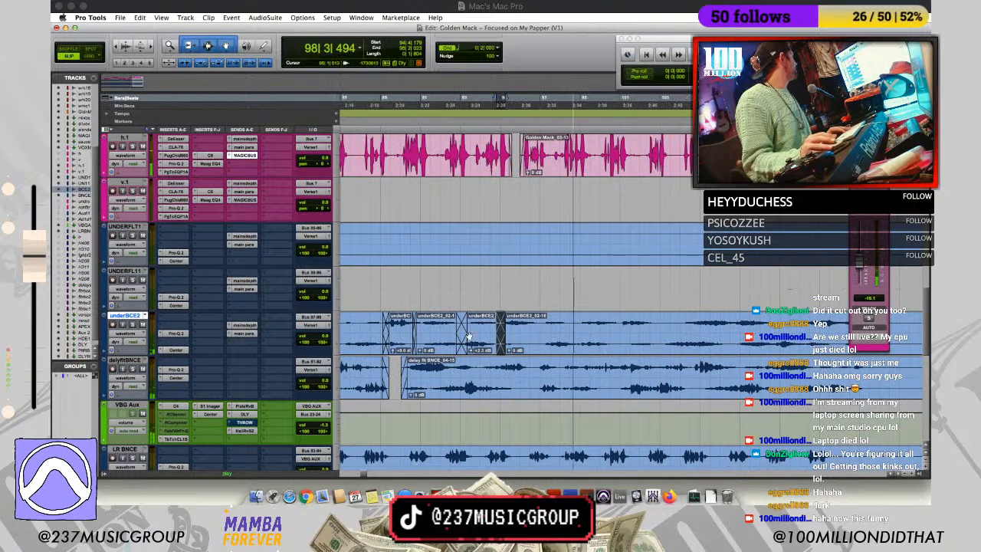
Step: Isolate the underBCE2 phrase from about bar 97 to bar 102, raise its clip gain to +5.6 dB, and crossfade its edges
drag(543, 331, 656, 332)
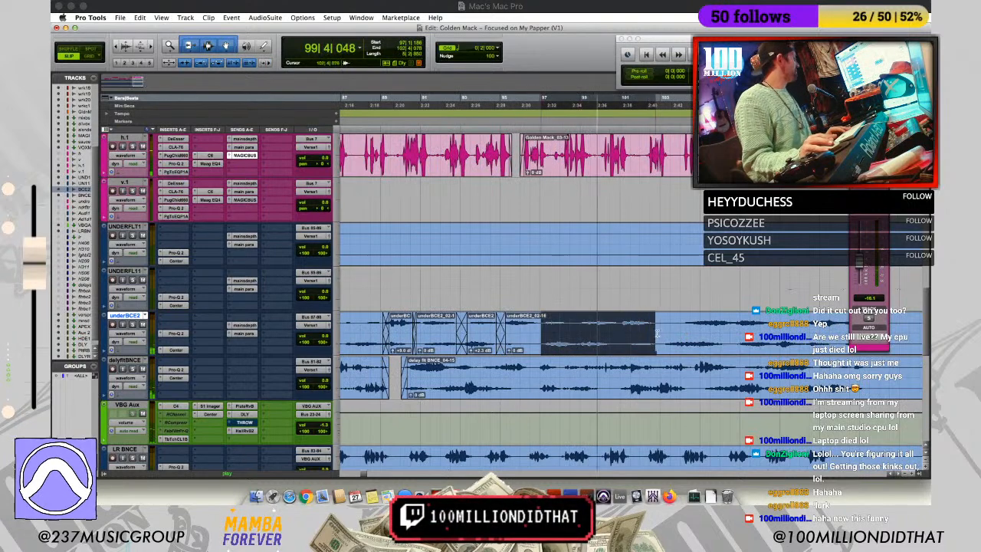
key(super+e)
drag(544, 350, 546, 300)
click(536, 281)
drag(541, 352, 546, 352)
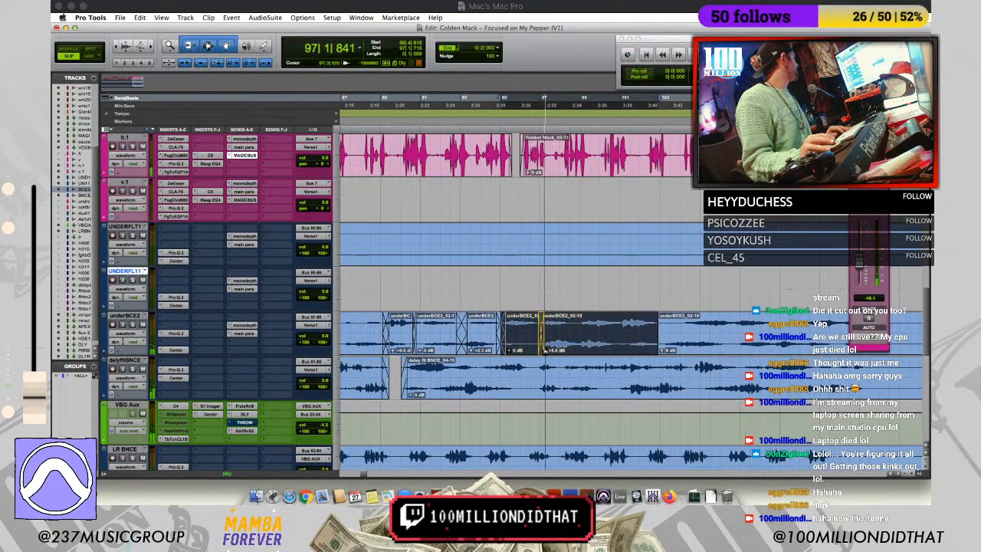
drag(659, 352, 662, 313)
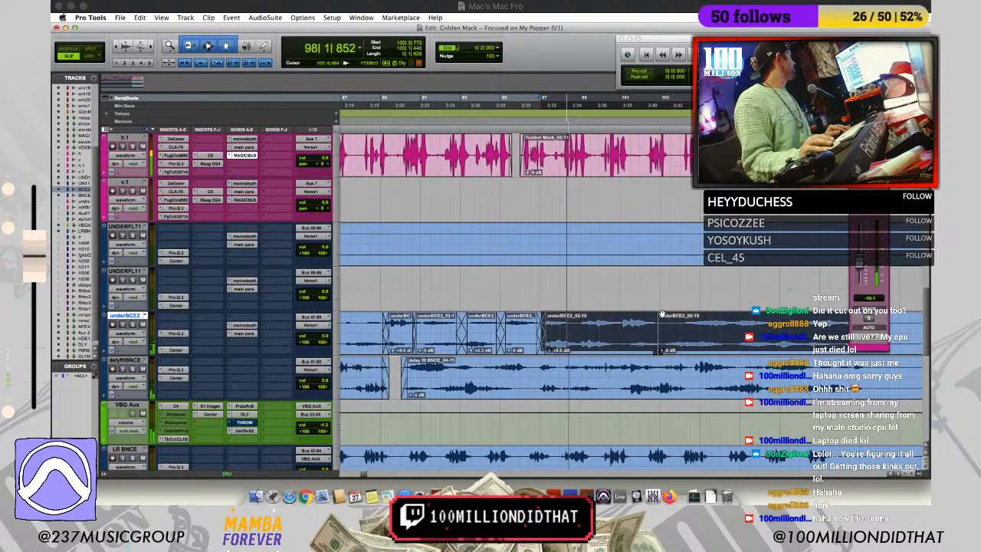
Step: Split the last underBCE2 clip at about bar 106 and raise the clip gain of the part before the split
click(655, 282)
key(r)
key(r)
key(r)
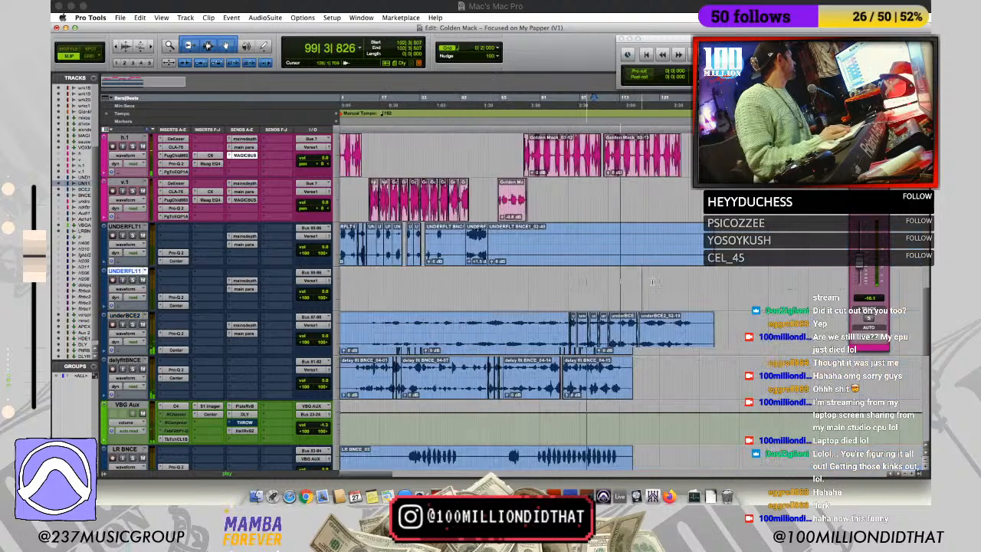
key(t)
key(t)
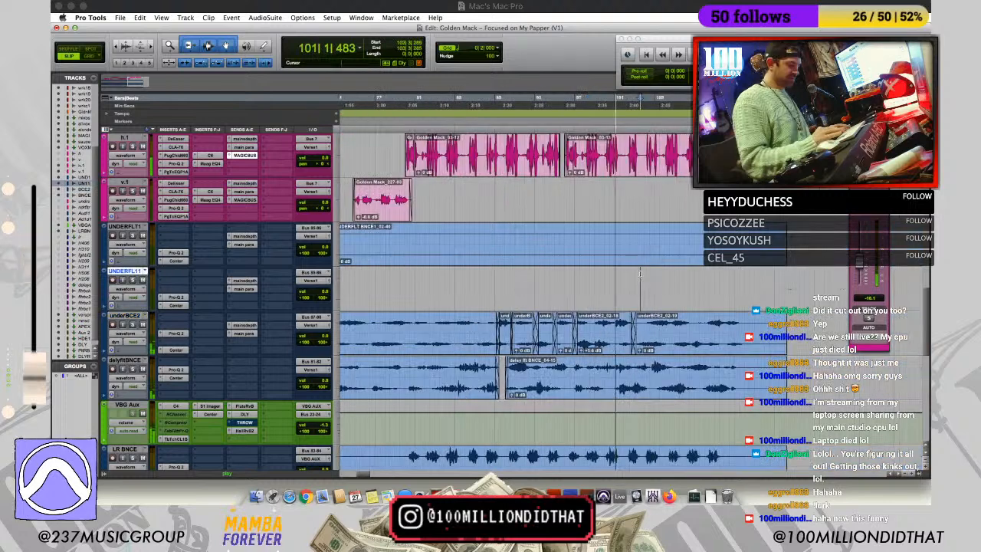
key(t)
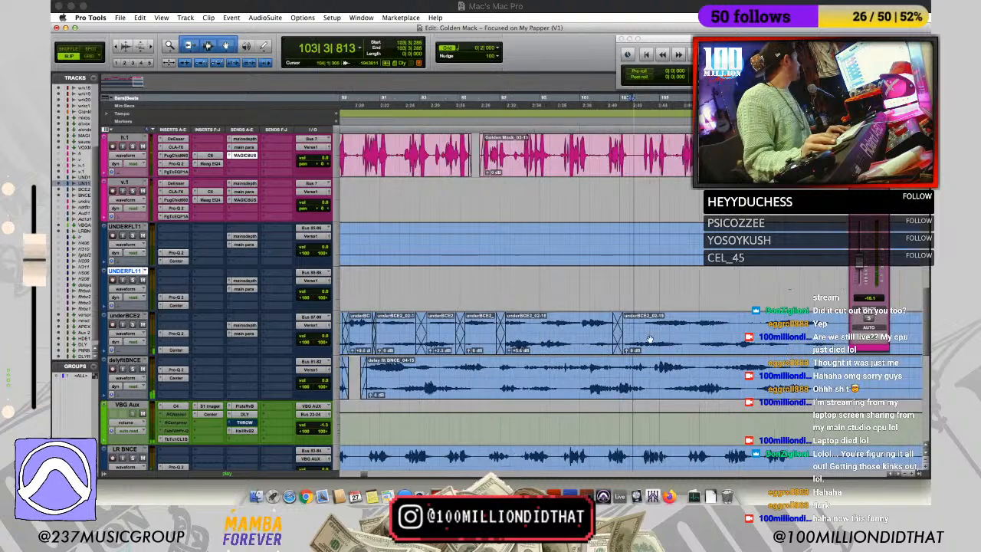
click(693, 327)
key(b)
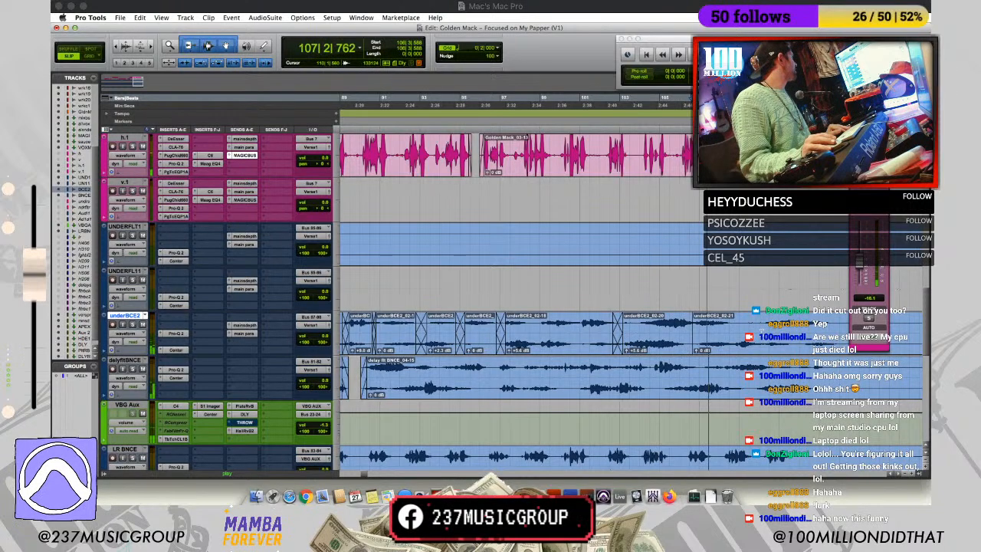
click(745, 318)
key(r)
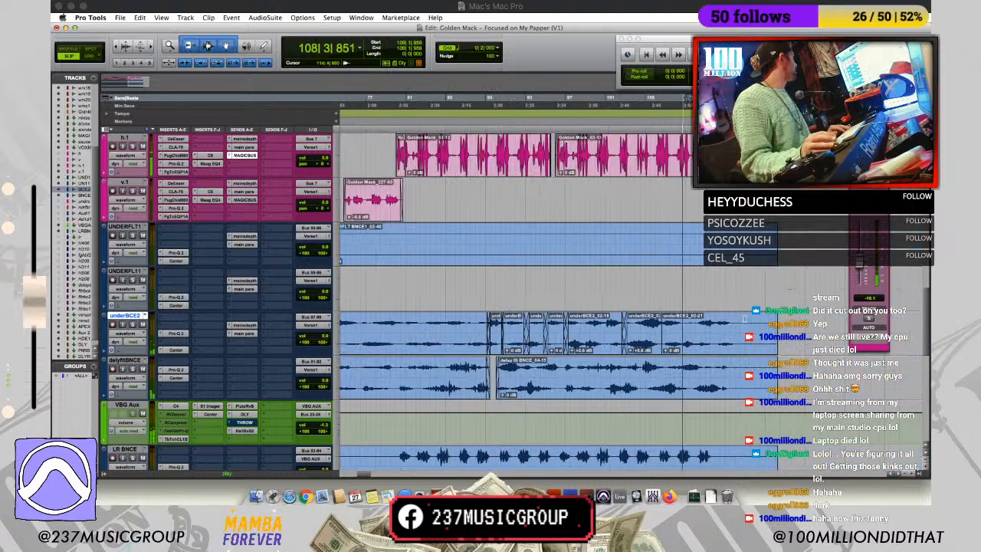
Step: Split the last underBCE2 clip at about bar 110 and raise the clip gain of the final part to +4.7 dB
key(t)
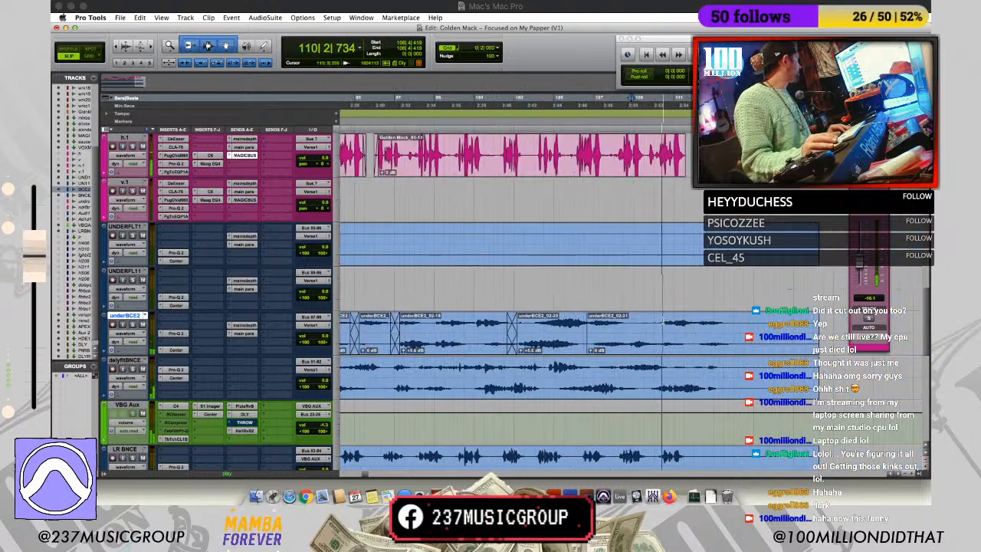
drag(664, 351, 664, 342)
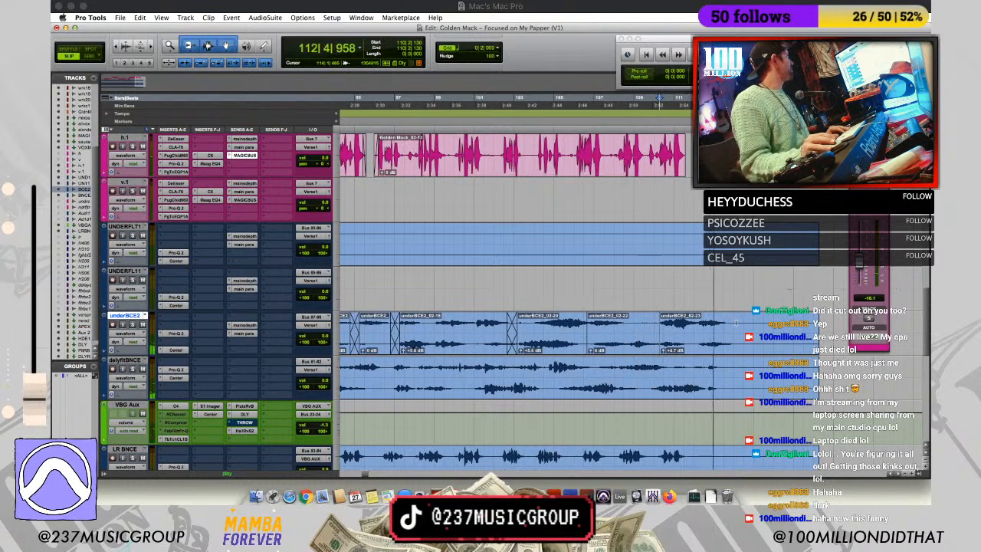
key(r)
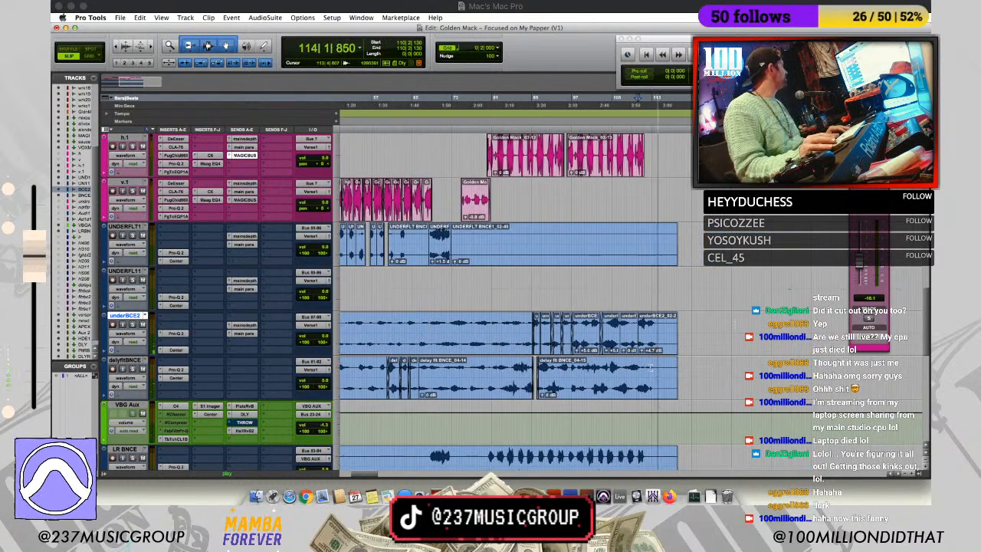
Step: Play back the ending, split delyfitBNCE at about bar 110, and raise the clip gain of its last part to +1.5 dB
key(space)
key(space)
click(126, 360)
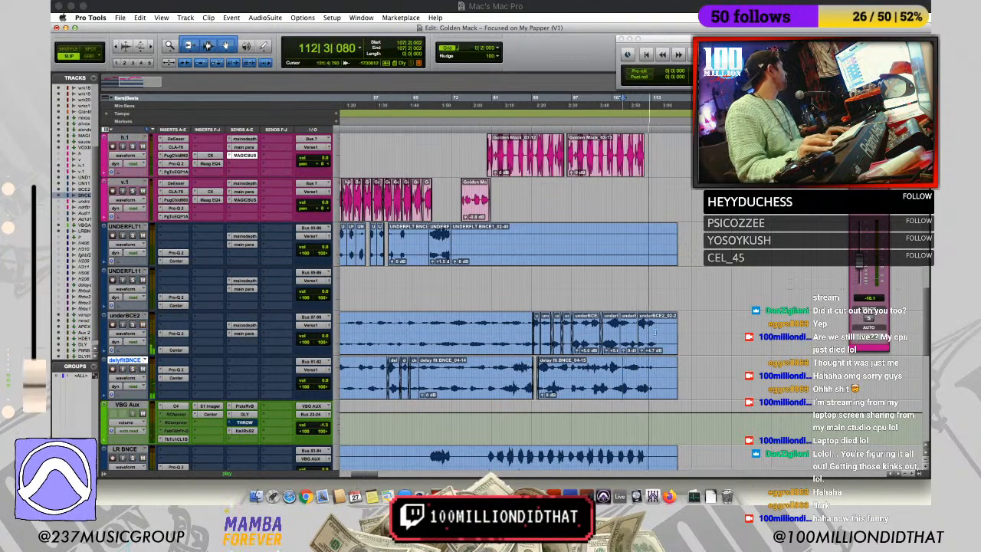
click(631, 319)
key(t)
key(t)
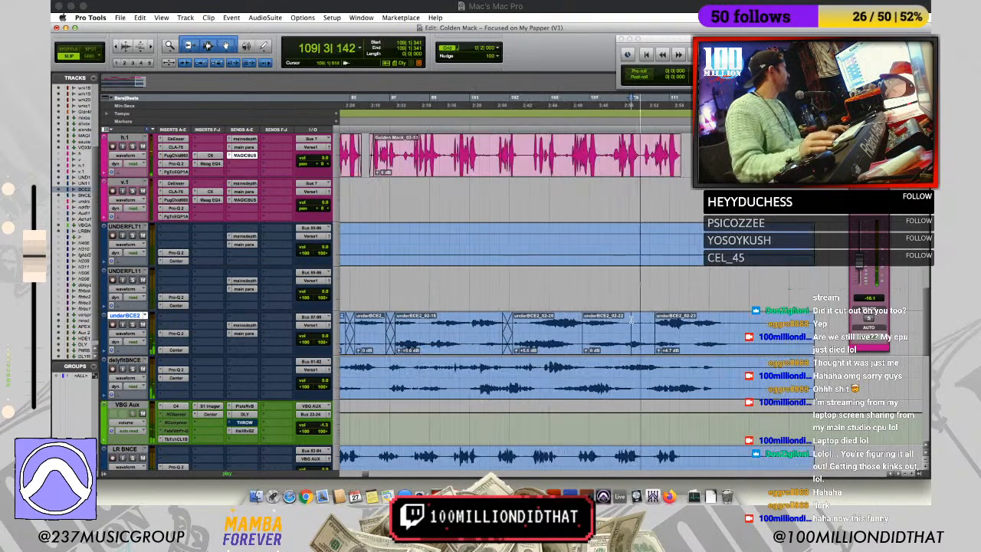
click(663, 366)
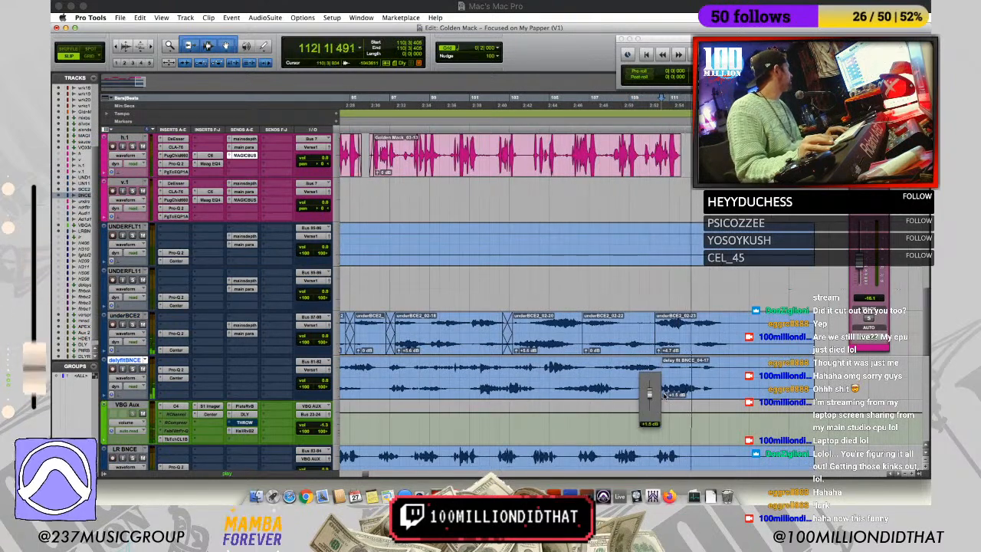
Step: Play across the delyfitBNCE split at about bar 110 and smooth it with a short crossfade
click(647, 375)
key(space)
key(space)
click(663, 393)
drag(663, 394, 660, 394)
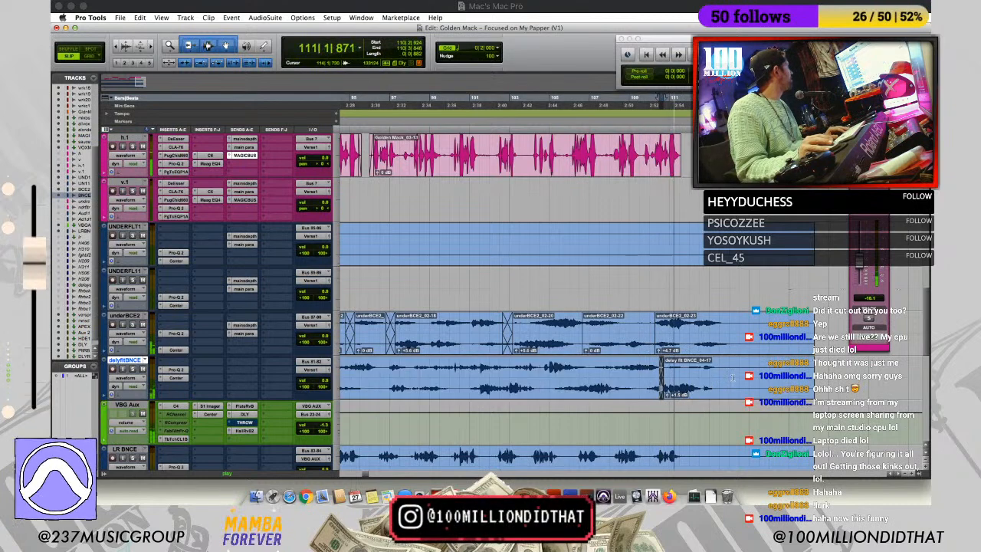
Step: Delete the tails of the delyfitBNCE and underBCE2 tracks after about bar 113
drag(717, 371, 817, 371)
key(Delete)
click(717, 369)
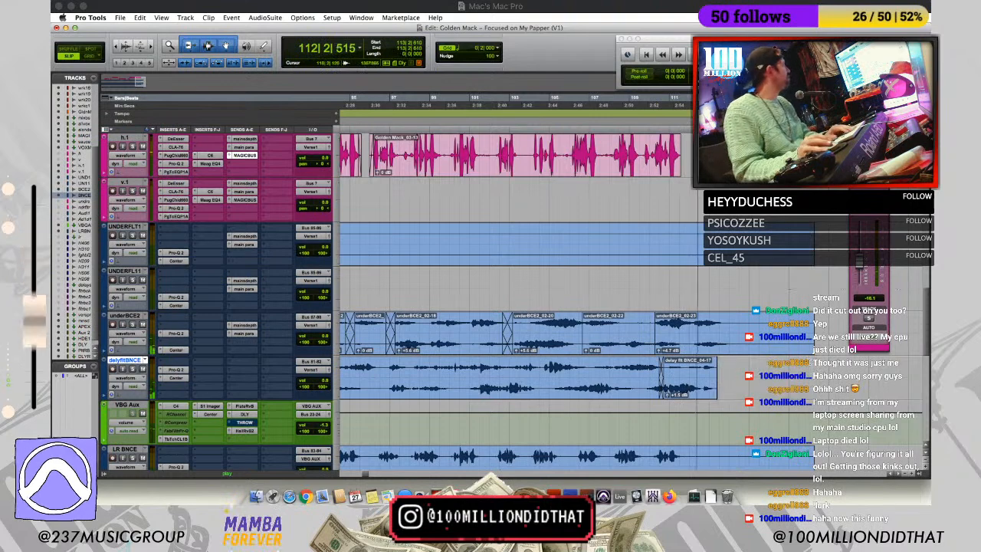
drag(713, 364, 708, 364)
drag(822, 334, 717, 318)
key(Delete)
click(747, 331)
Step: View the whole song and play back the background vocals from about bar 29
key(r)
key(r)
key(r)
key(r)
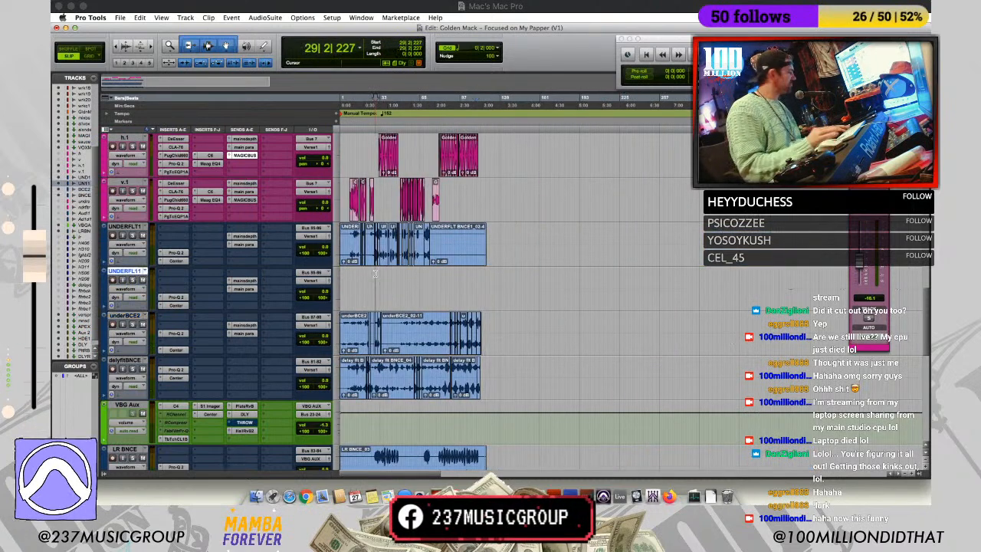
key(t)
key(t)
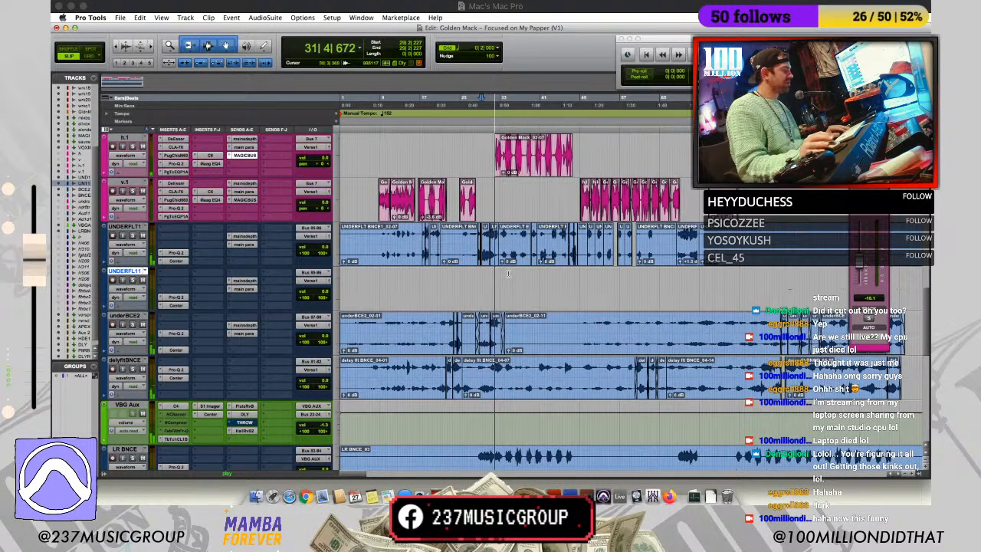
key(r)
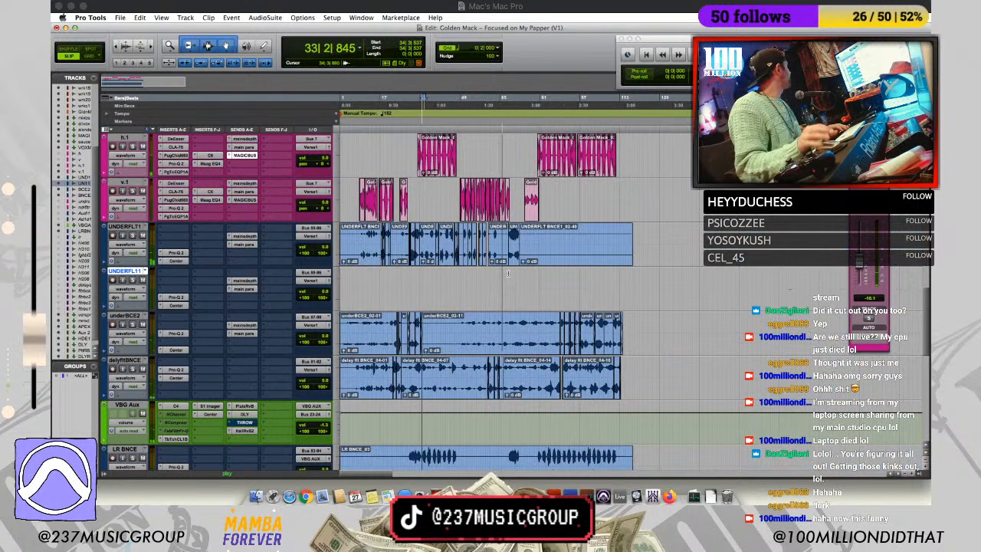
Step: Insert the stereo NS1 noise suppressor on the UNDERFLT1 track and set its suppression fader to about 4
click(174, 228)
mouse_move(214, 244)
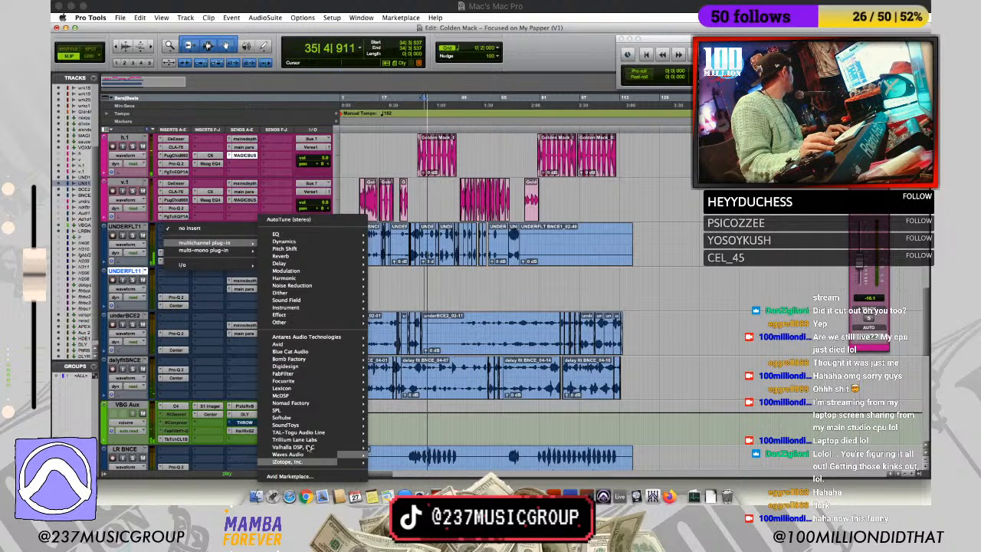
mouse_move(322, 285)
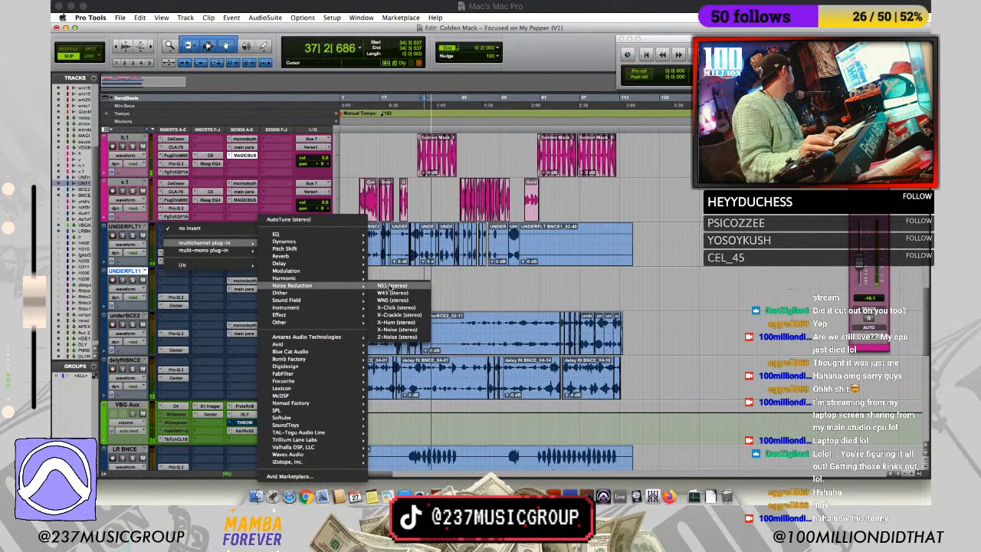
click(392, 286)
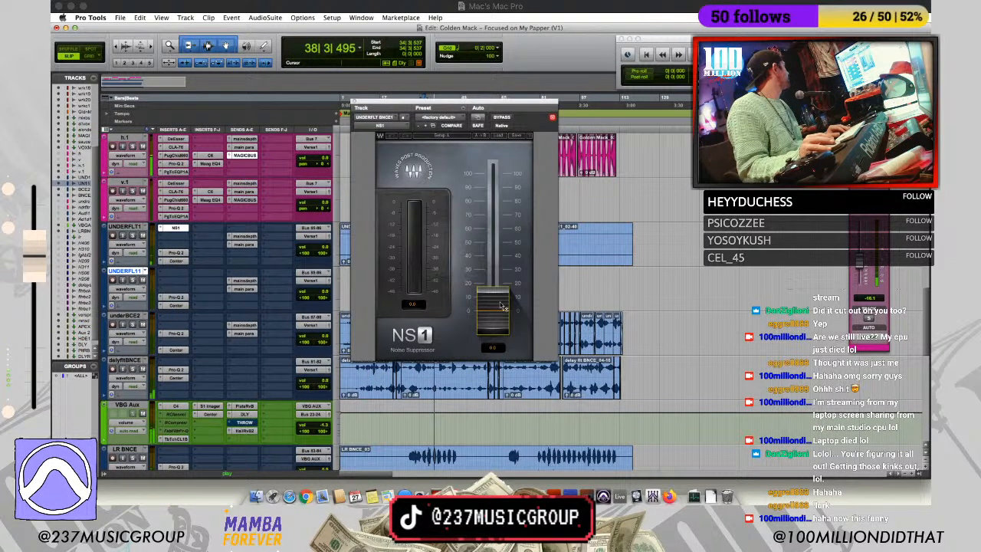
scroll(503, 306, up, 5)
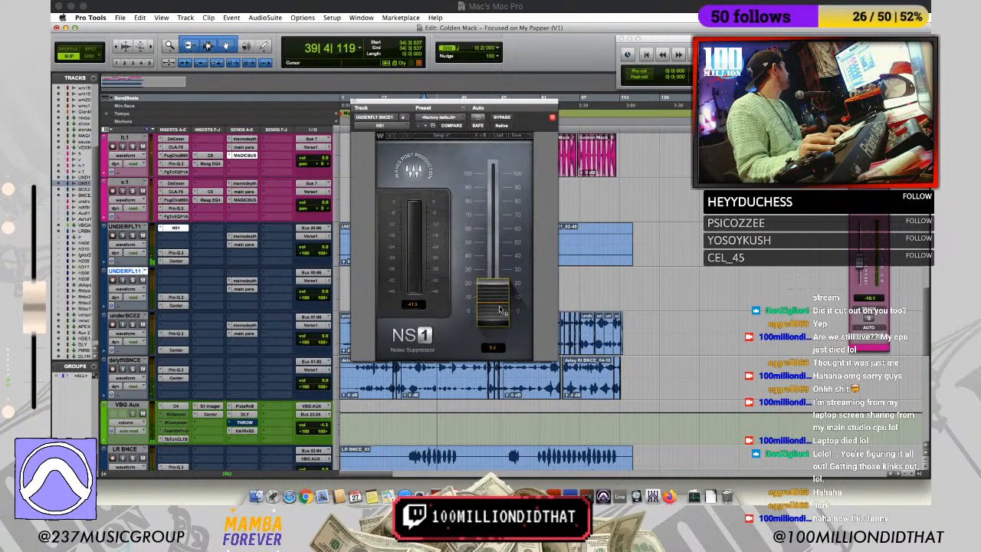
drag(500, 310, 499, 312)
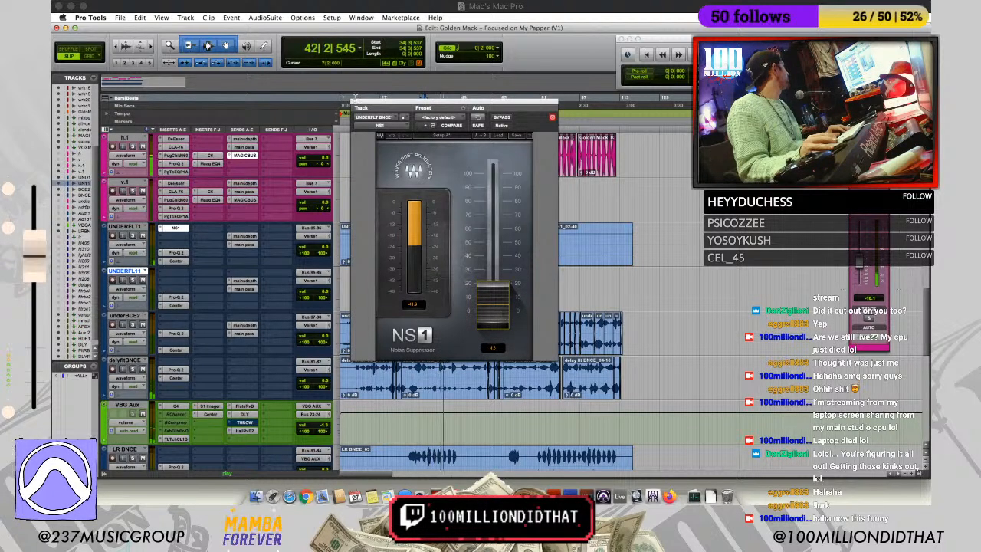
click(177, 228)
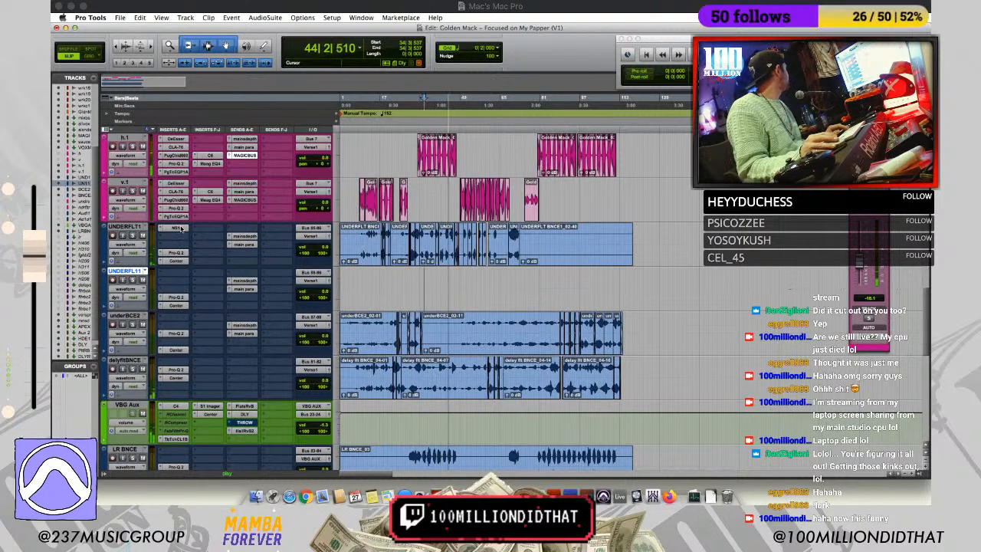
Step: Play from about bar 29 and copy the NS1 insert onto the underBCE2 and delyfitBNCE tracks
click(411, 288)
drag(185, 327, 182, 366)
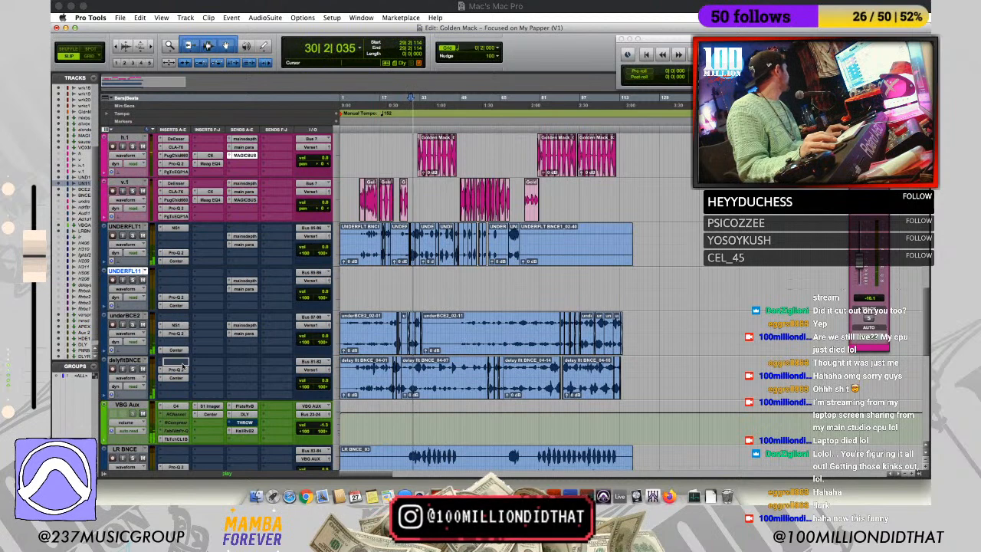
Step: Move the Center plug-in on the LR BNCE track into the second group of insert slots, F-J
scroll(488, 339, down, 4)
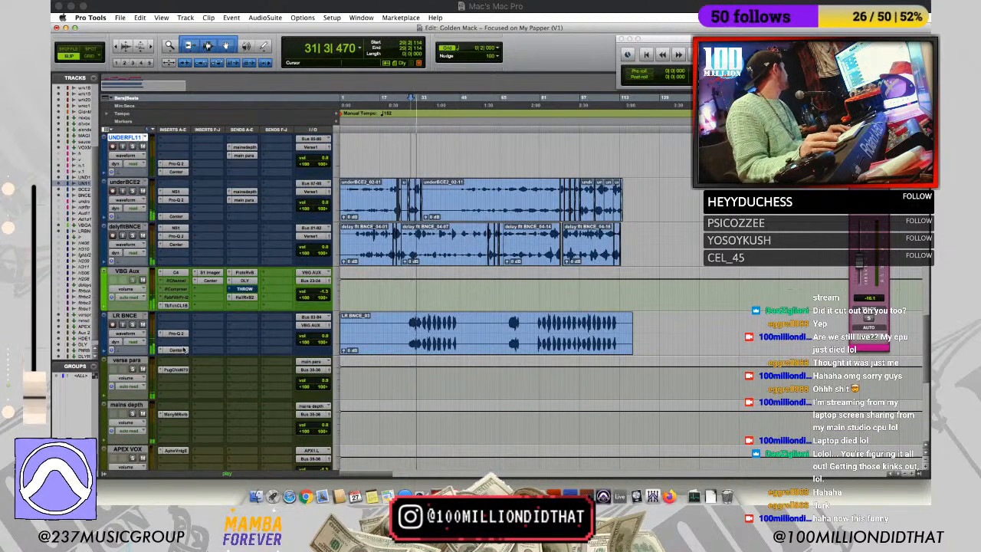
drag(184, 350, 208, 333)
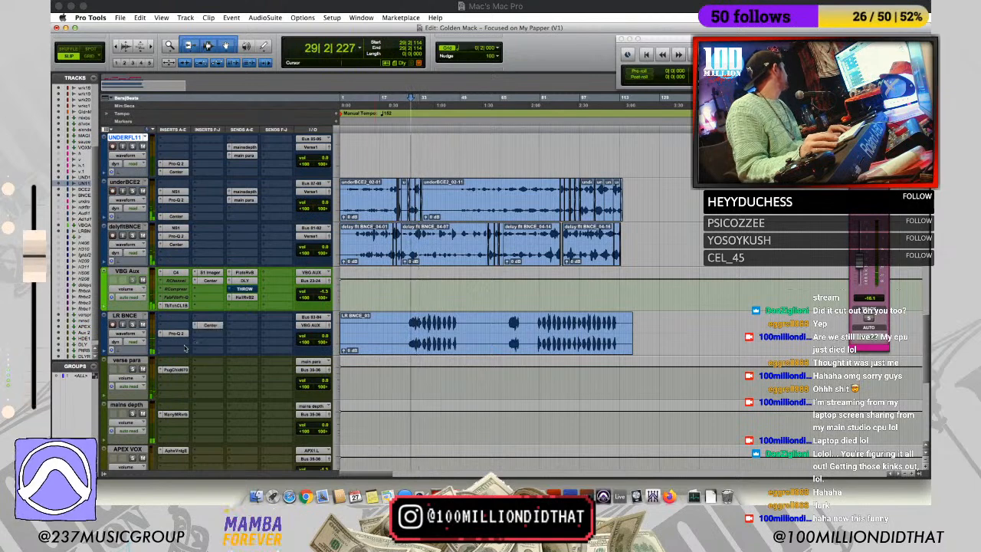
Step: Insert the stereo PS22 XSplit on the LR BNCE track and raise its Spread to 1.00
click(184, 346)
mouse_move(205, 356)
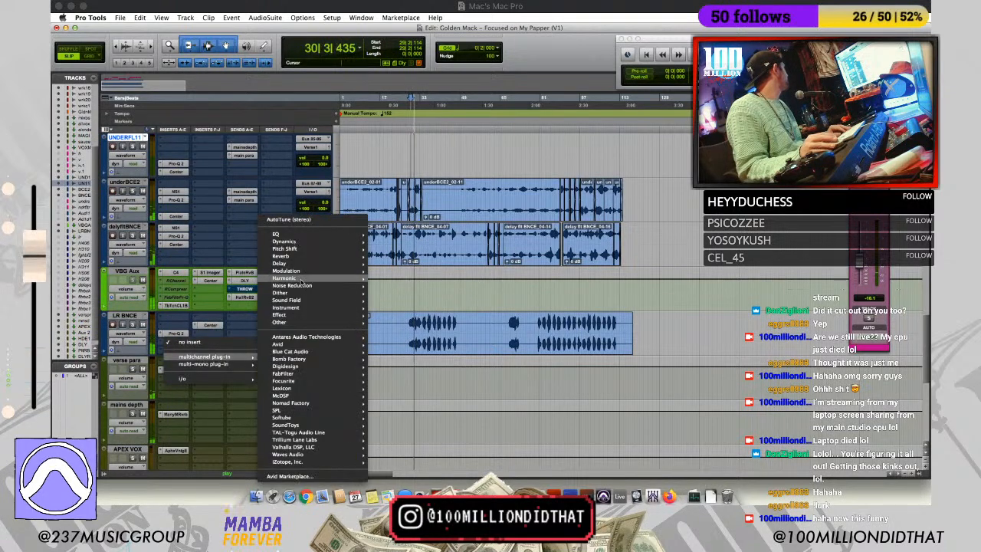
mouse_move(287, 299)
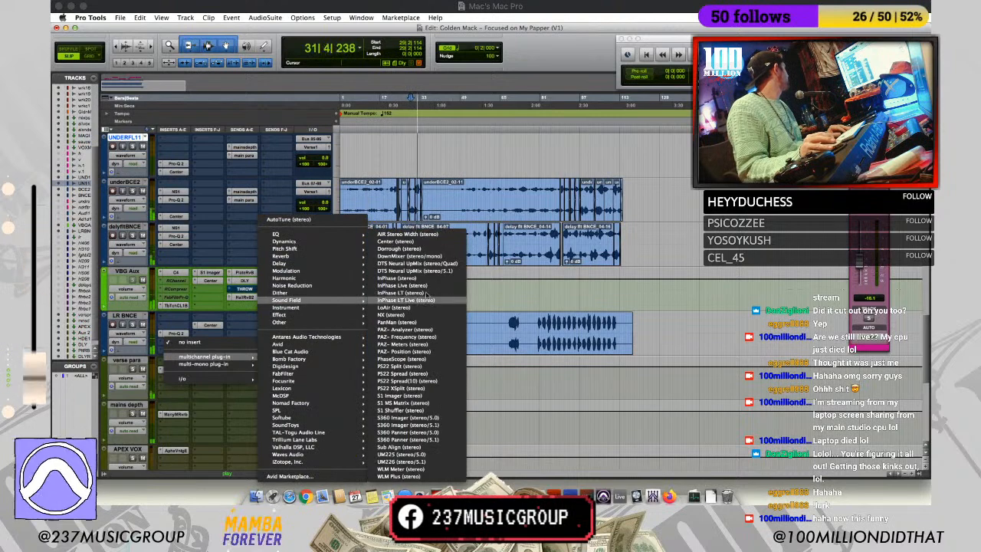
click(413, 388)
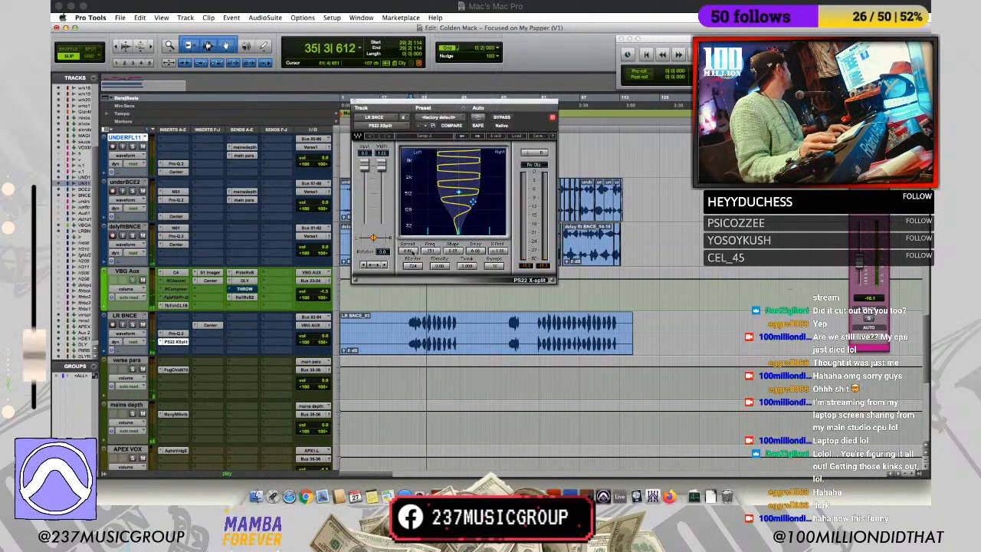
drag(407, 252, 426, 220)
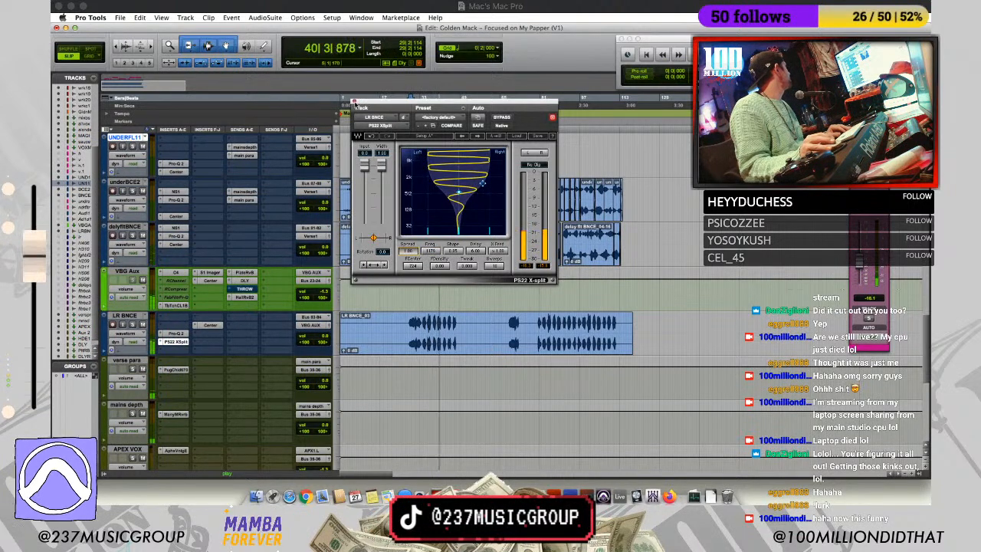
click(355, 102)
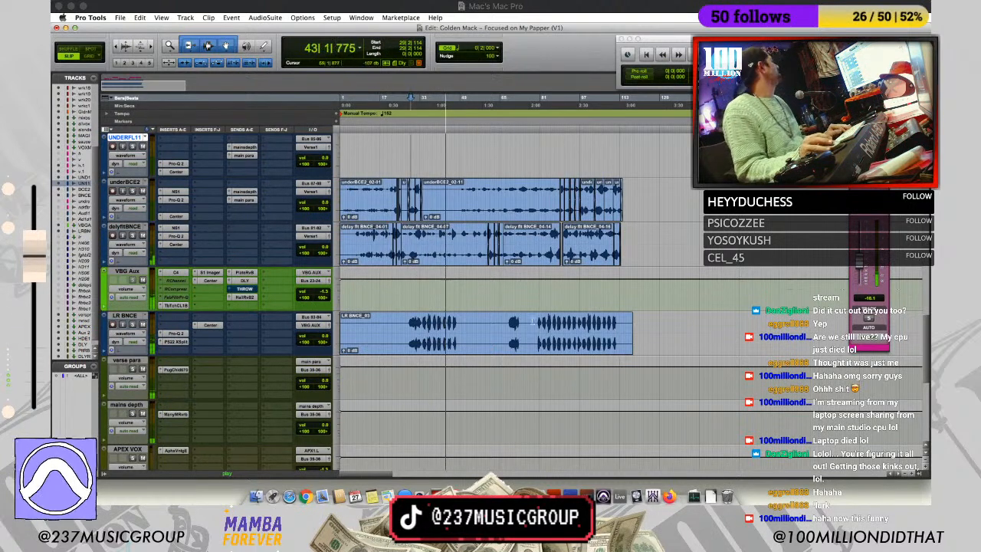
Step: Isolate the UNDERFLT1 phrase starting at about bar 44, raise its clip gain to +4.0 dB, and crossfade its start
scroll(514, 317, up, 5)
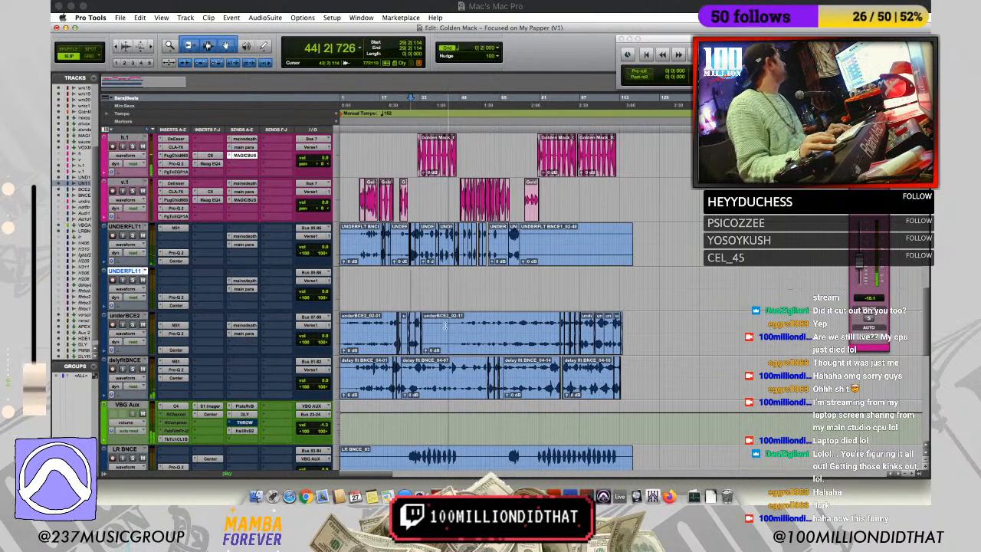
click(450, 316)
key(t)
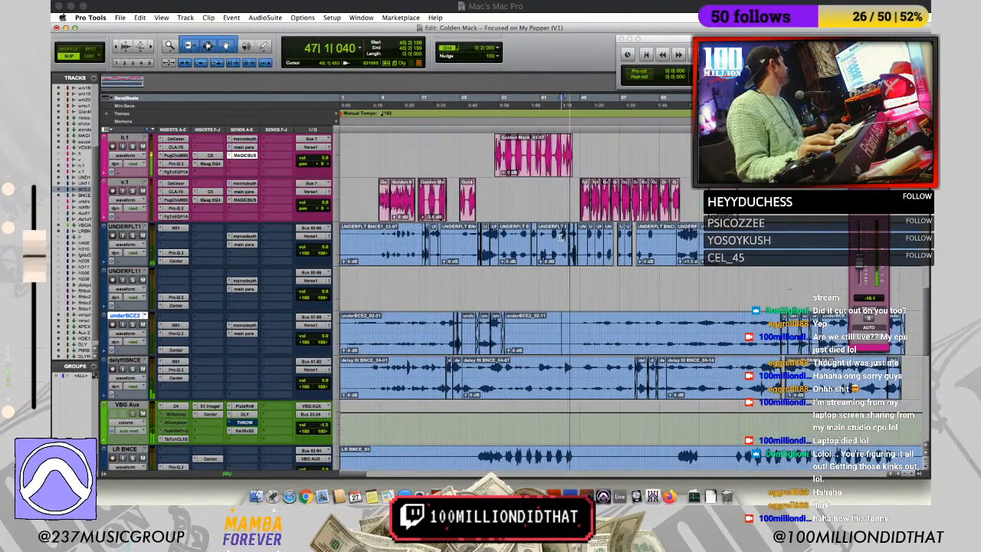
key(t)
key(t)
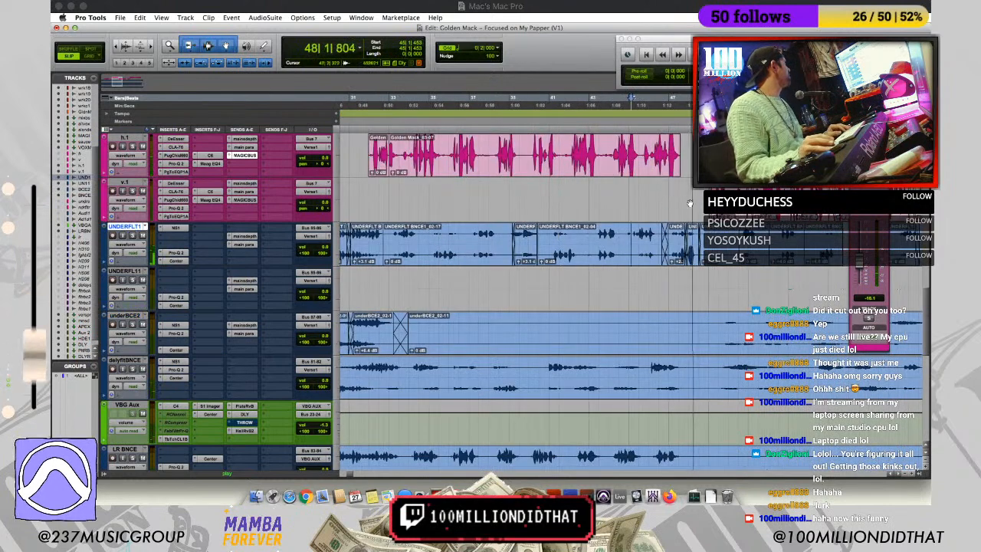
key(b)
drag(629, 262, 622, 263)
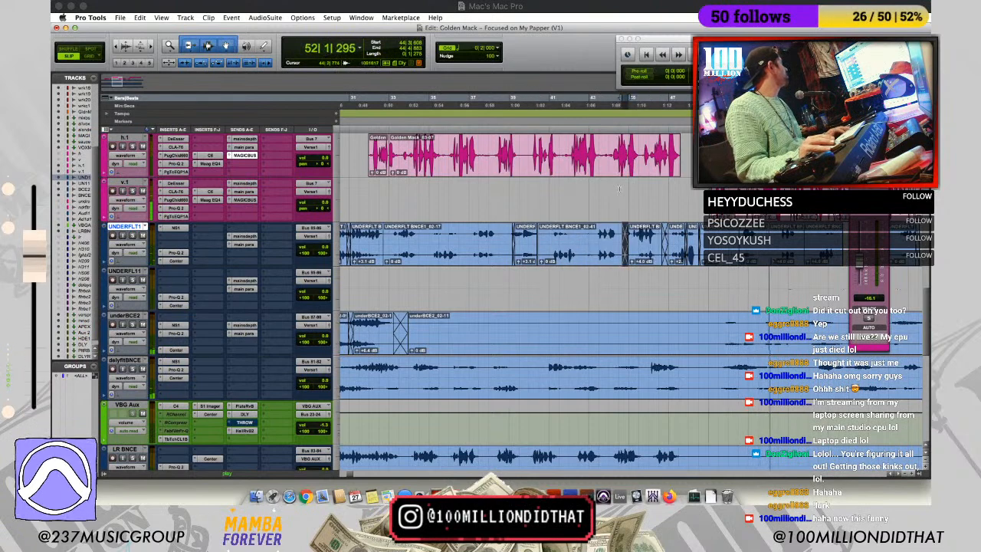
Step: Play from about bar 44 and add a narrow bell cut just above 2 kHz in the UNDERFLT1 track's Pro-Q 2
click(619, 202)
key(space)
key(space)
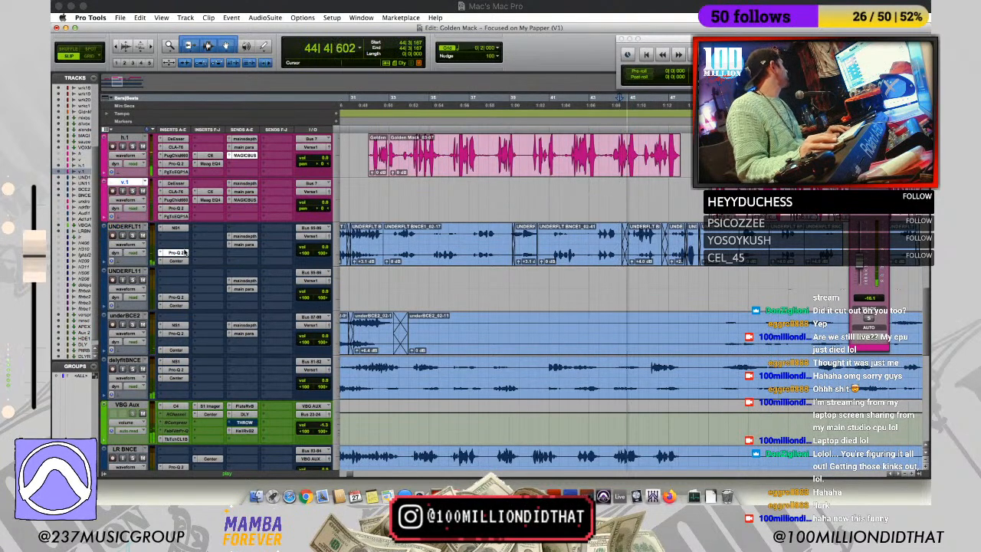
click(175, 252)
mouse_move(649, 251)
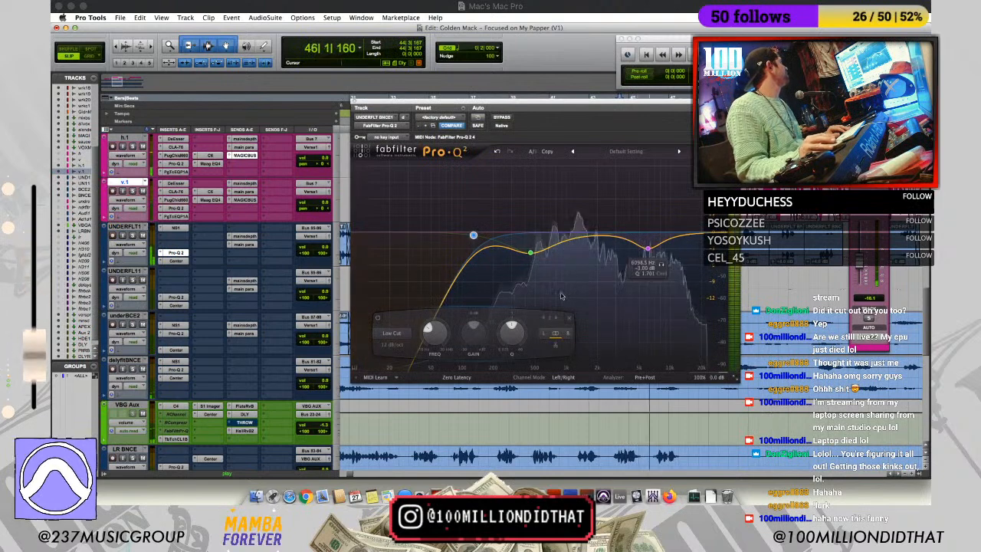
drag(649, 251, 609, 251)
drag(646, 328, 646, 312)
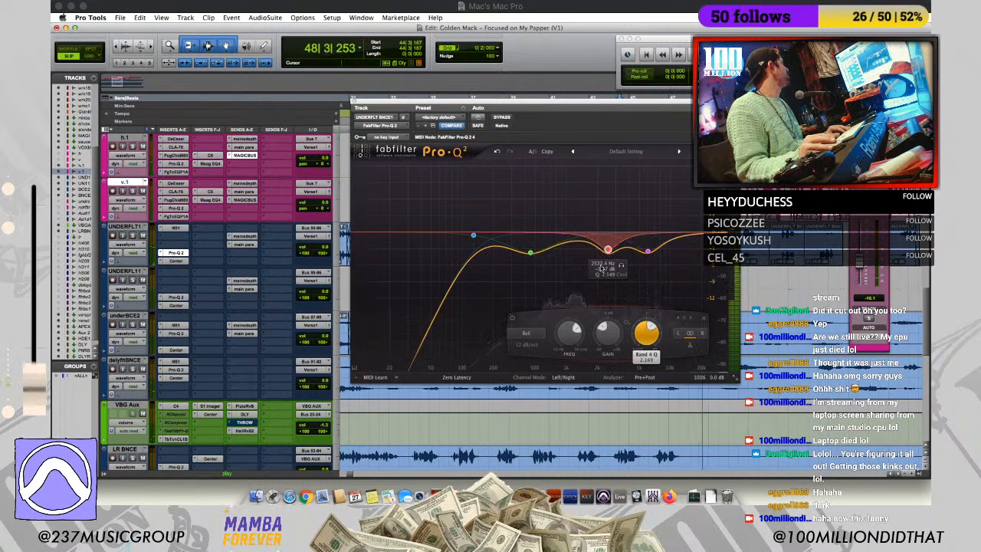
drag(608, 251, 606, 252)
drag(644, 329, 643, 337)
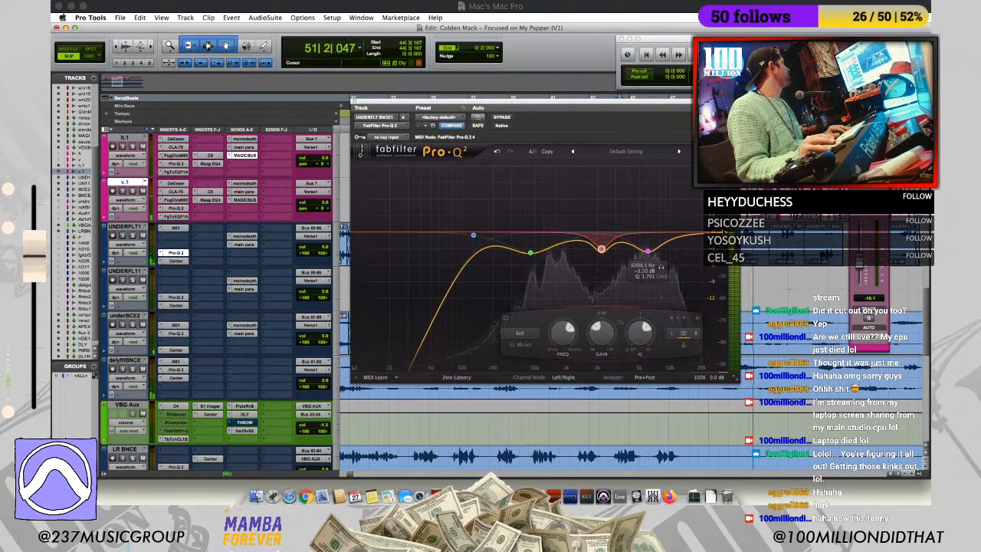
Step: Add a High Cut band at about 16 kHz in the UNDERFLT1 Pro-Q 2 and raise its Q to about 1.4
double_click(692, 220)
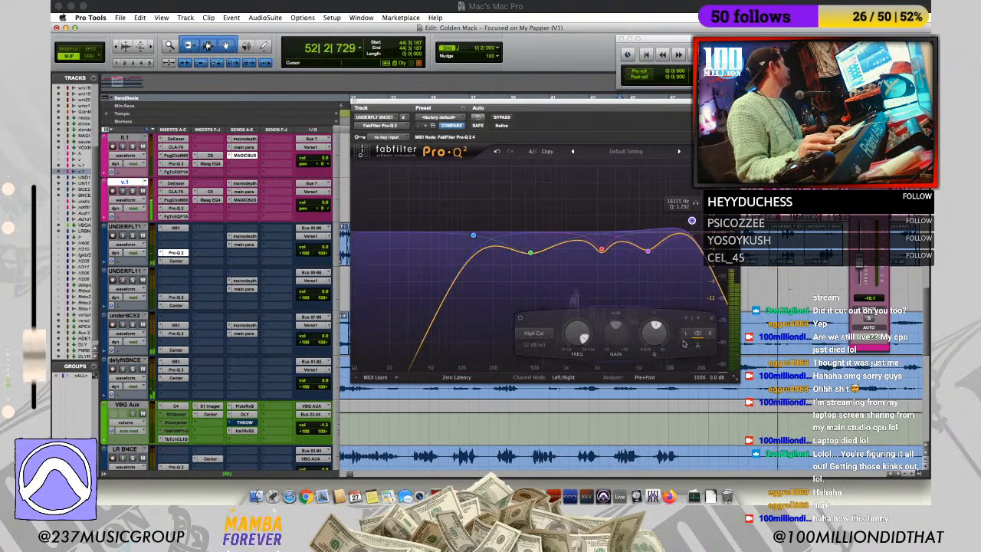
drag(655, 345, 655, 339)
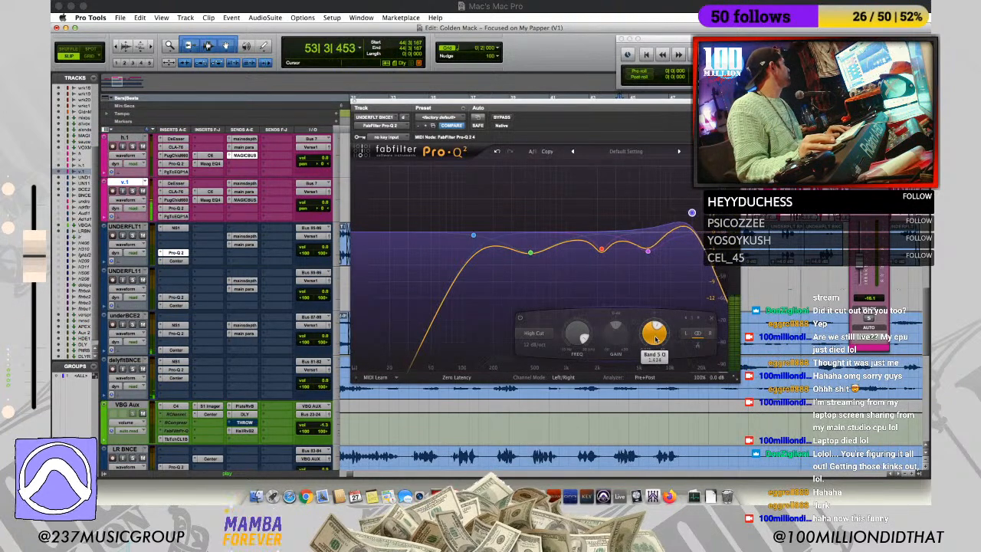
Step: Set the UNDERFLT1 Pro-Q 2 High Cut to about 17 kHz with a 30 dB/oct slope and a Q of about 1.1
drag(577, 338, 586, 327)
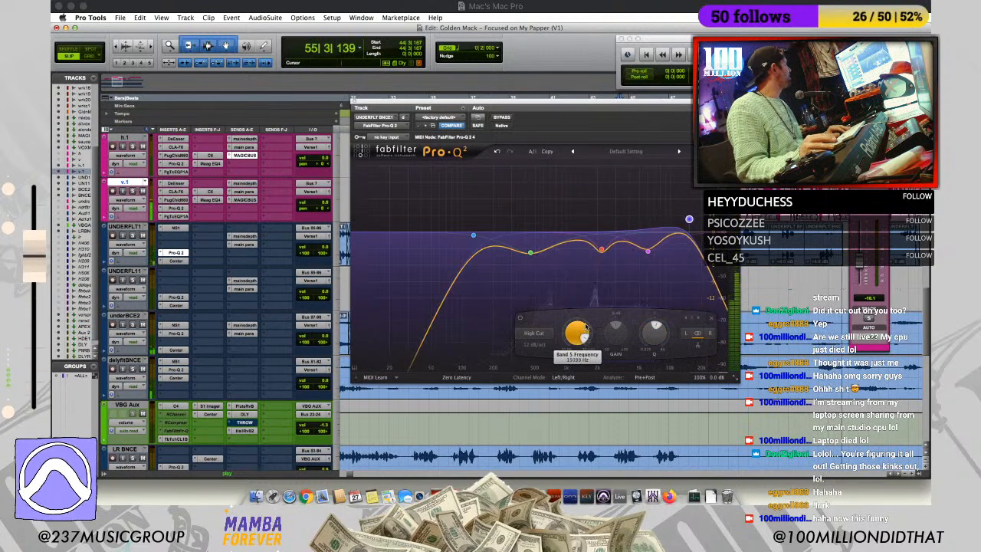
click(534, 345)
click(683, 313)
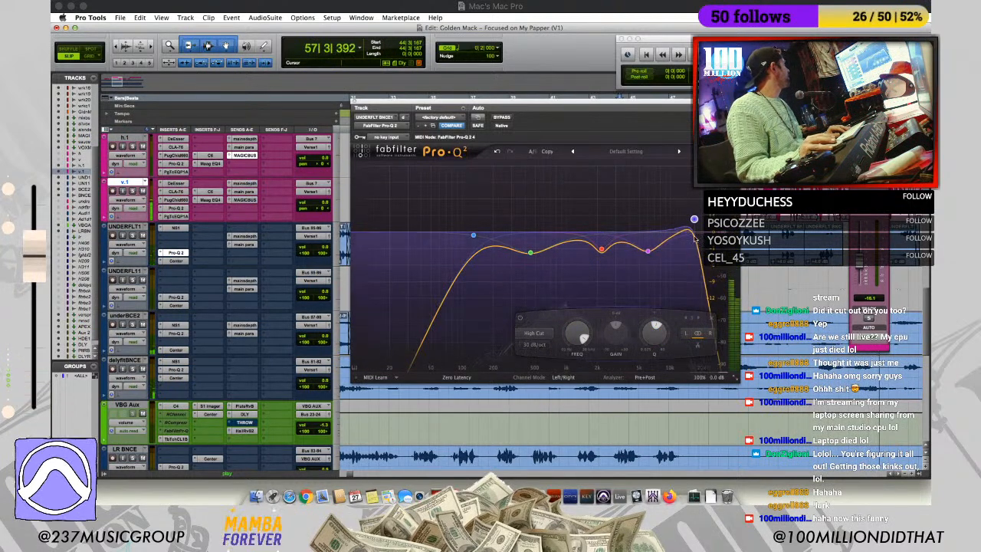
drag(695, 220, 694, 230)
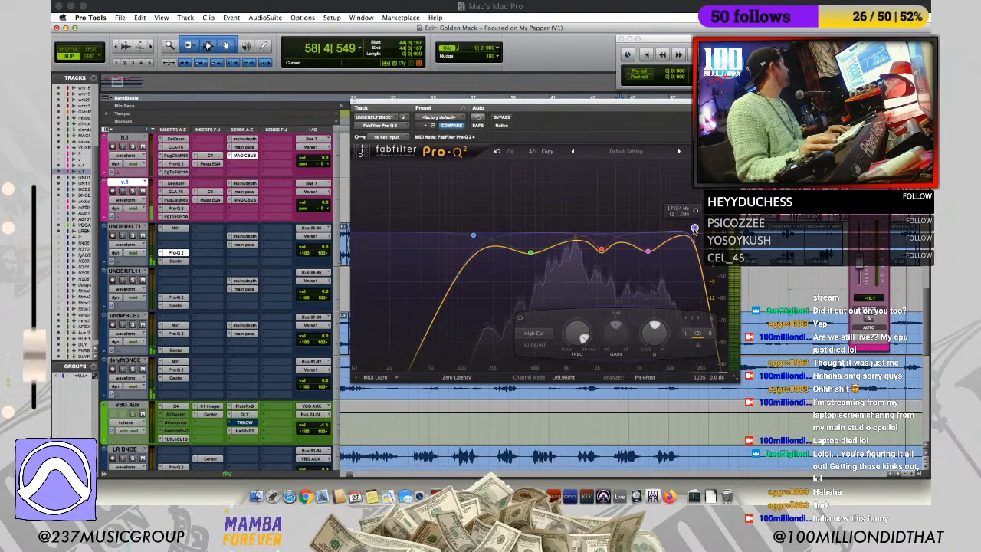
click(353, 100)
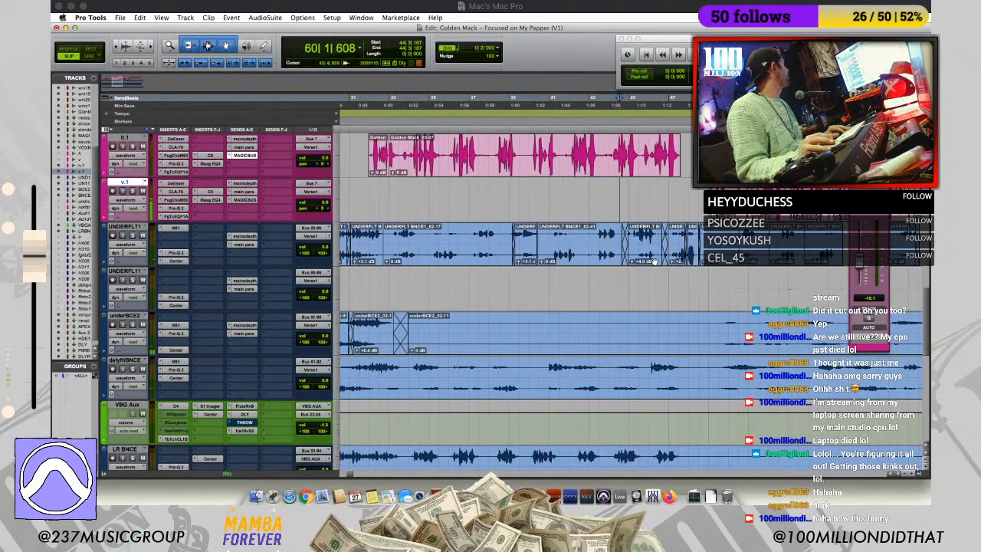
Step: Play from about bar 49 and review the UNDERFLT1 phrases through bar 53
key(space)
click(716, 156)
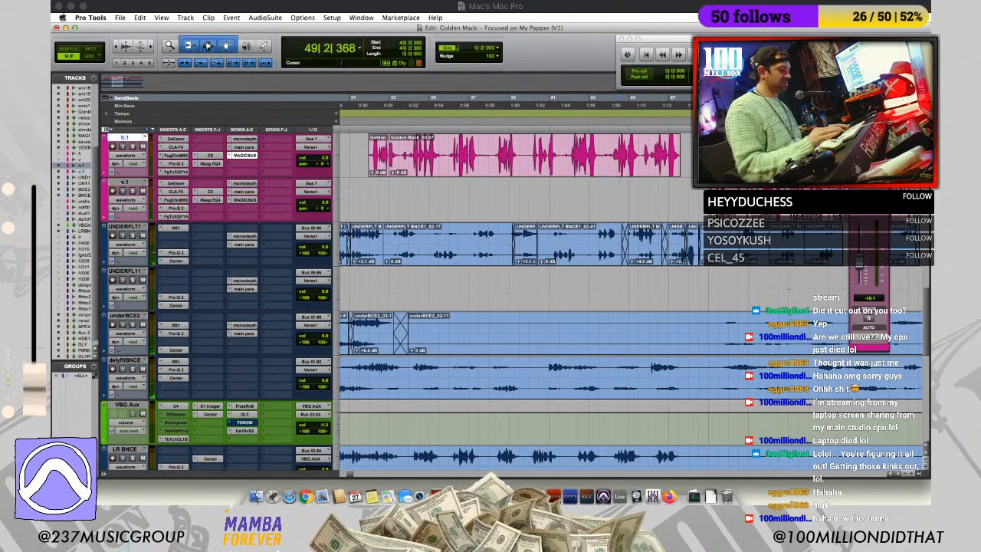
key(r)
key(space)
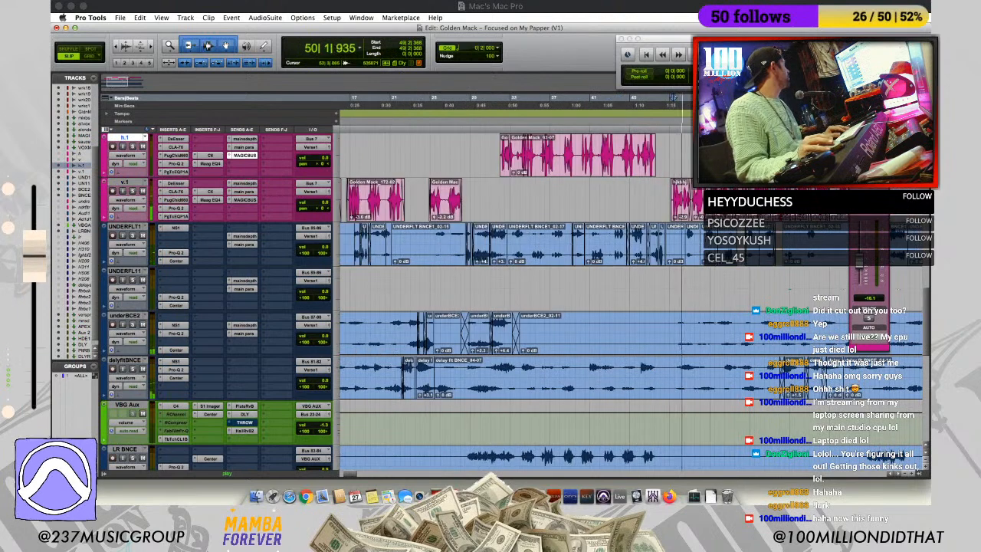
click(710, 245)
key(t)
key(t)
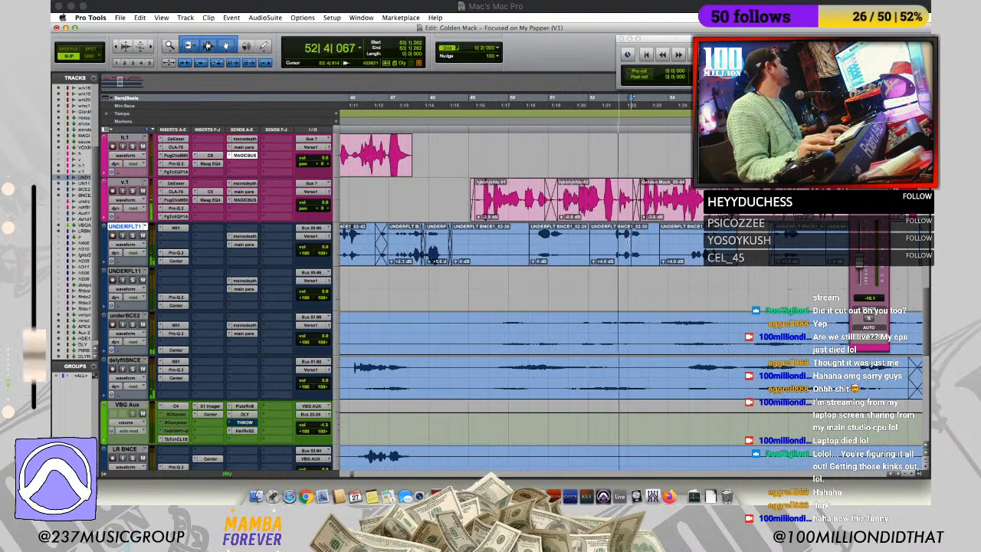
drag(610, 240, 654, 240)
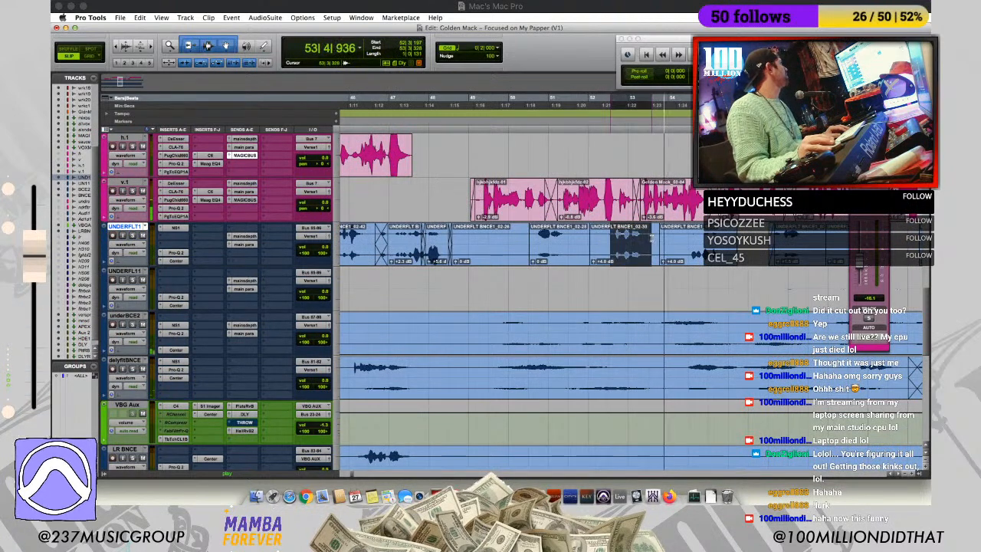
Step: Copy the UNDERFLT1 phrase at about bar 54 onto UNDERFL11 and render it with H-Reverb long Mono, including room for the tail
drag(684, 234, 714, 291)
key(b)
click(758, 286)
drag(790, 286, 682, 293)
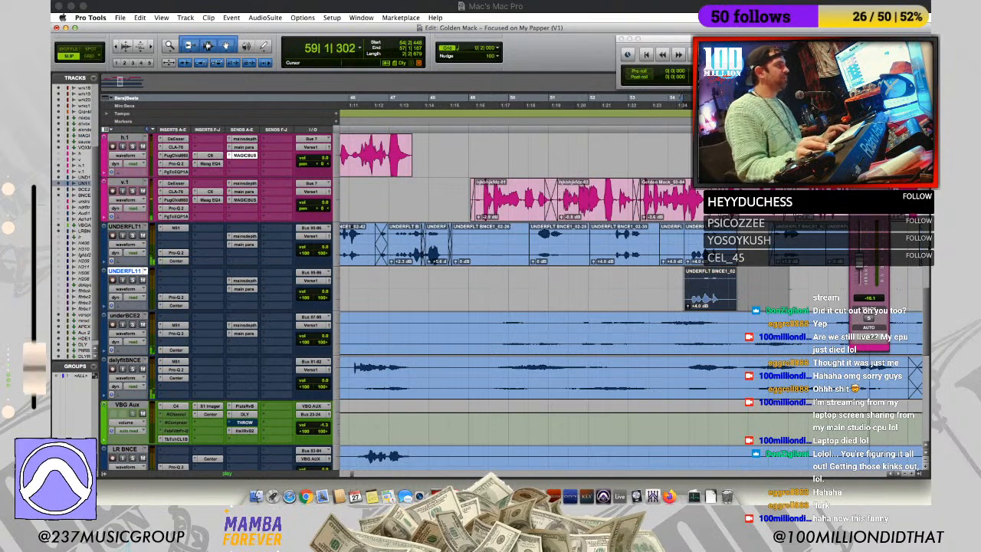
drag(929, 102, 421, 132)
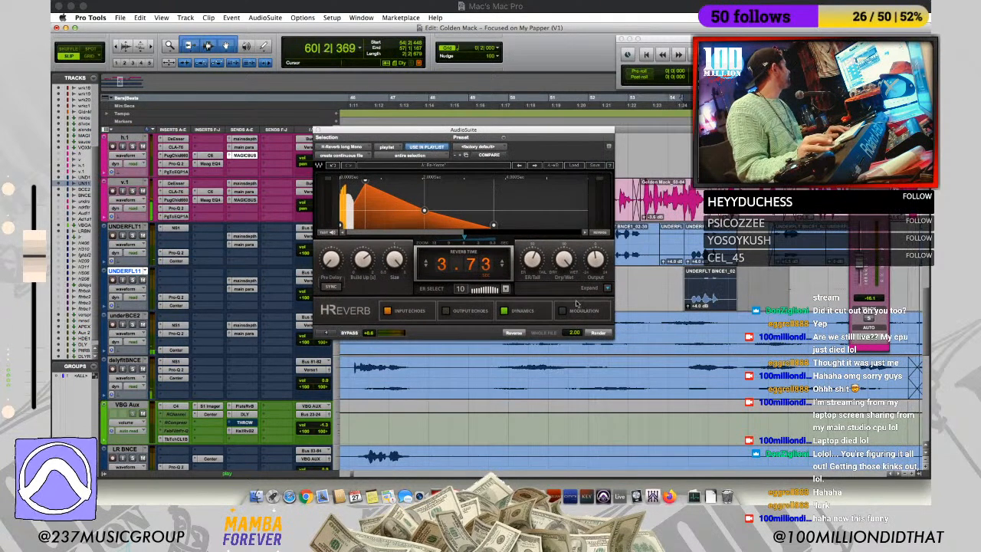
click(599, 332)
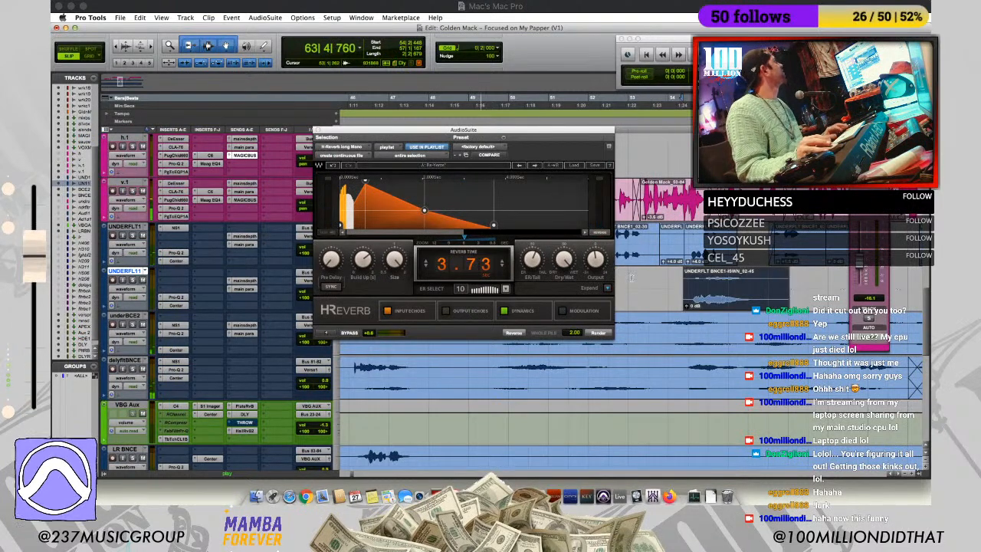
Step: Lower the rendered UNDERFL11 reverb clip's gain to -4.3 dB and fade in its start
click(631, 276)
key(space)
drag(686, 307, 686, 315)
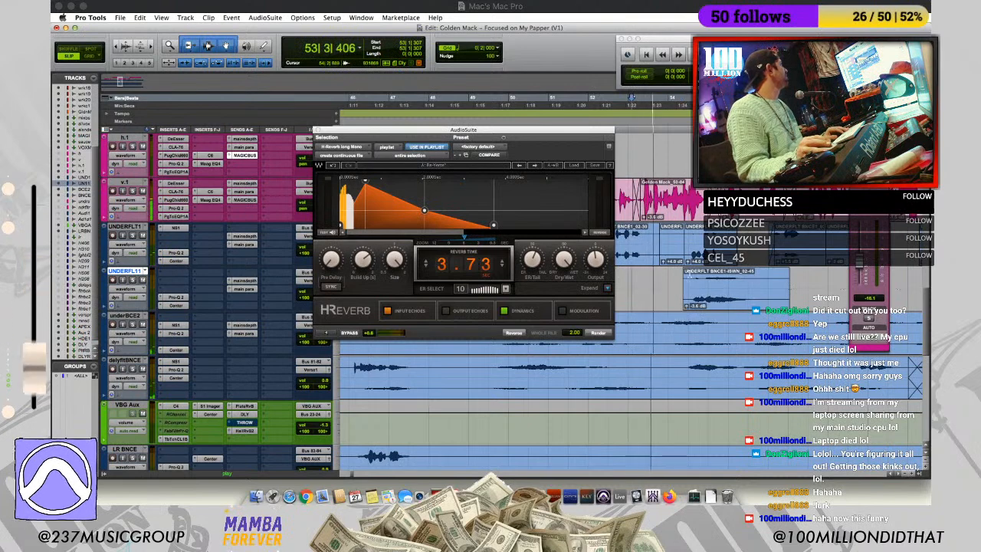
drag(699, 275, 711, 308)
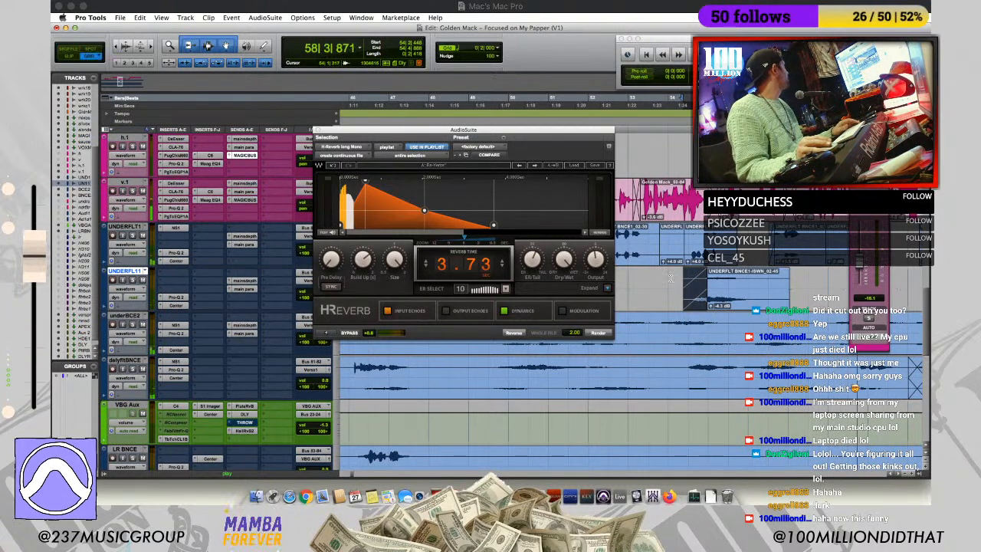
Step: Move the faded UNDERFL11 reverb clip to start at bar 55 and audition it in place
drag(687, 289, 735, 300)
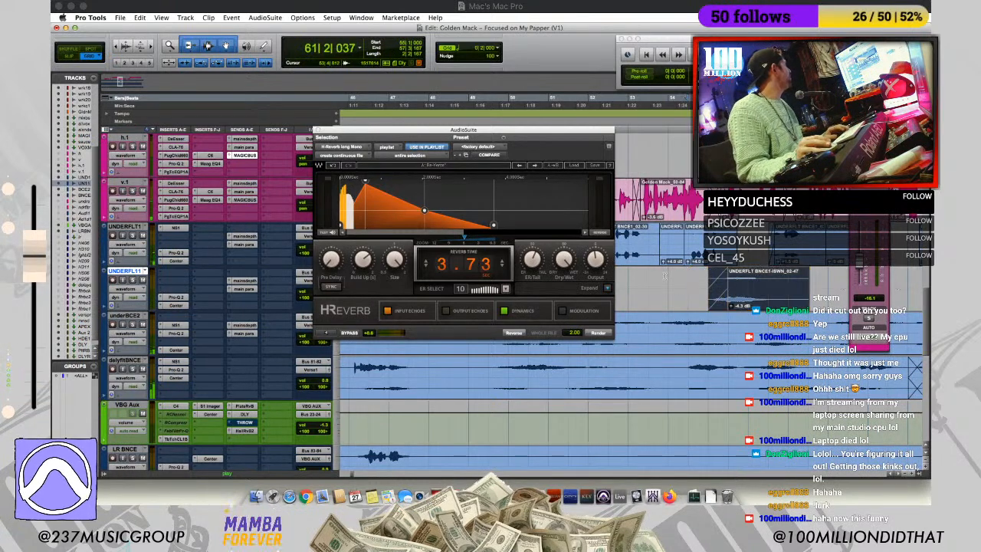
click(634, 282)
key(space)
key(space)
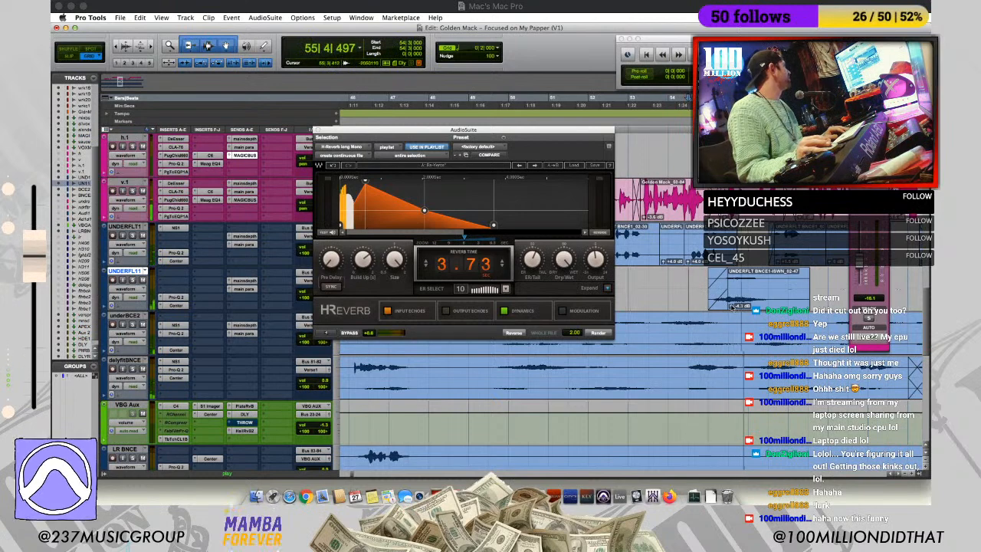
Step: Lower the UNDERFL11 reverb clip's gain further and fade out its end from about bar 56
drag(736, 305, 734, 310)
drag(806, 273, 748, 279)
click(820, 278)
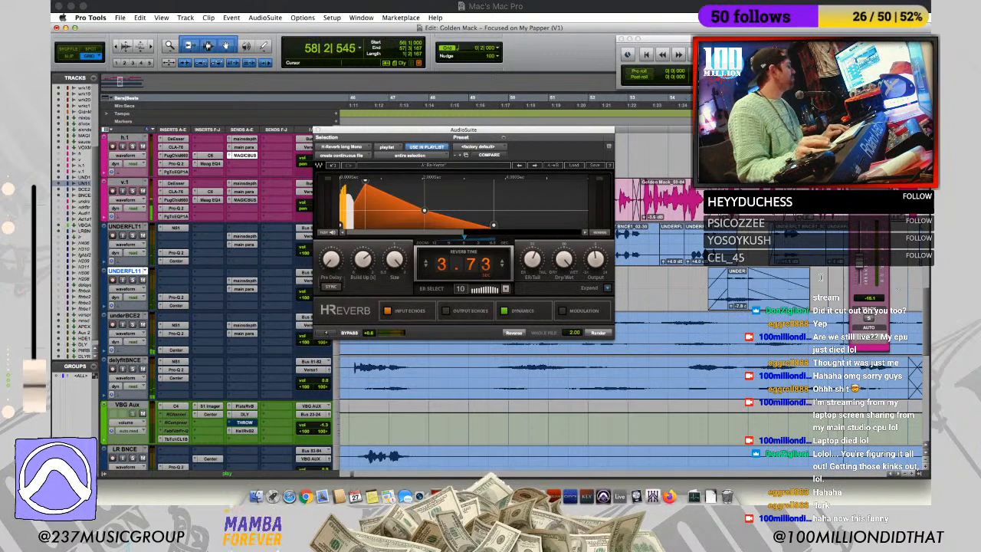
Step: Audition the background vocals from about bar 58 onward, with the H-Reverb window moved clear of the vocal clips
key(r)
key(r)
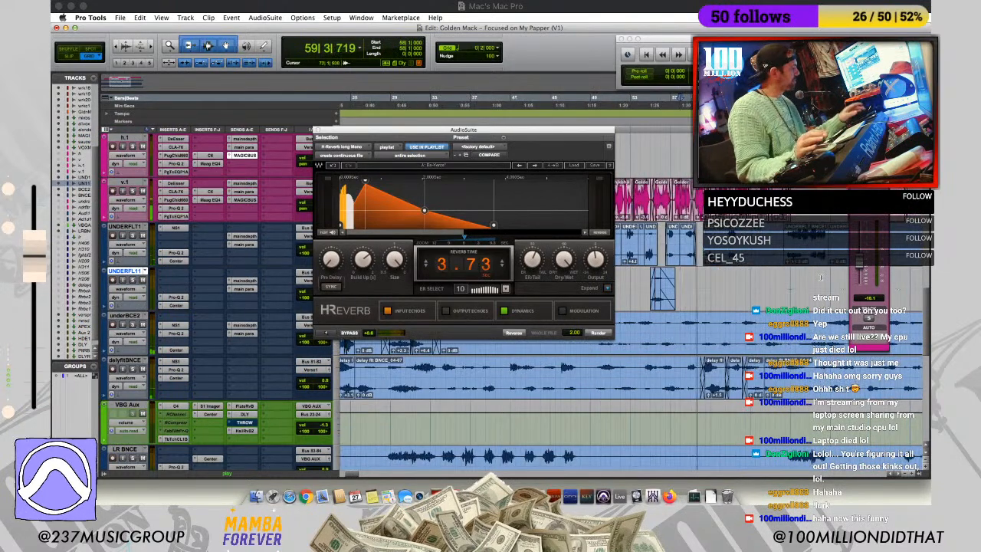
key(r)
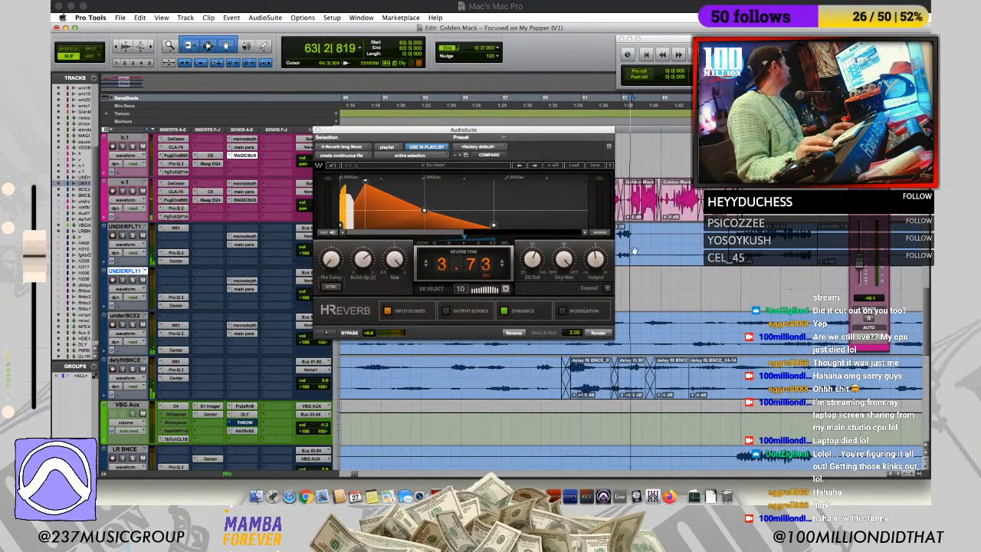
drag(314, 131, 358, 379)
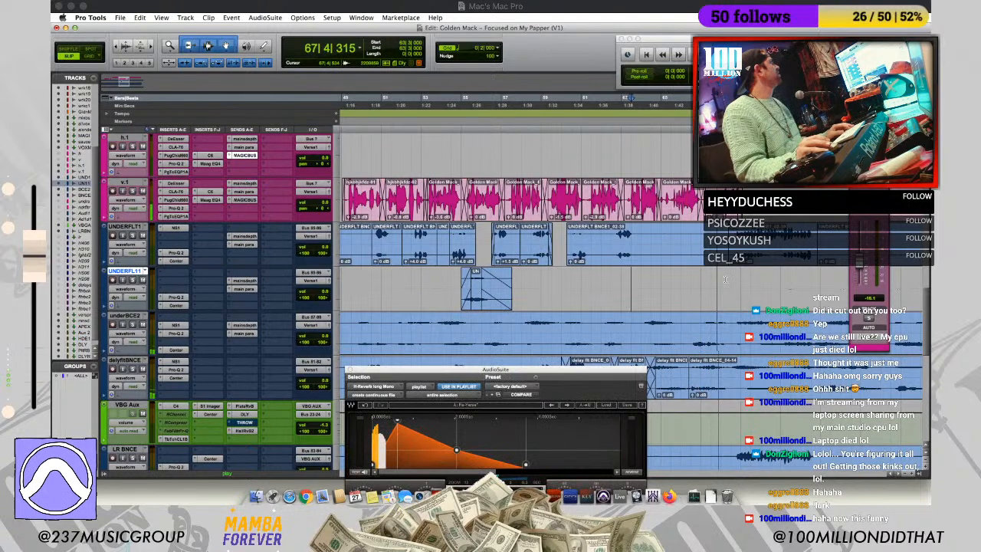
scroll(690, 280, down, 2)
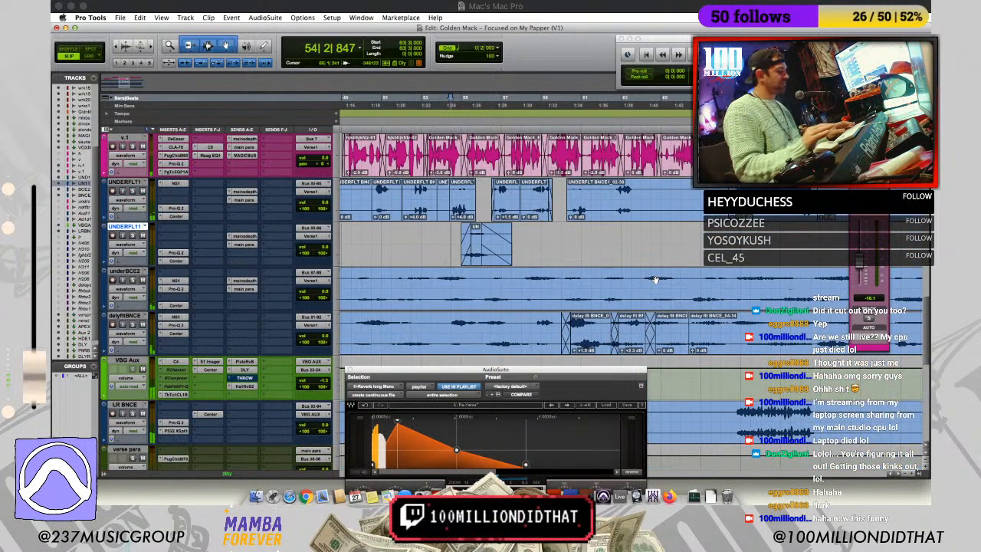
Step: Raise the clip gain of the delyftBNCE phrases at about bars 64 and 66, splitting the second one off at about bar 68
click(656, 279)
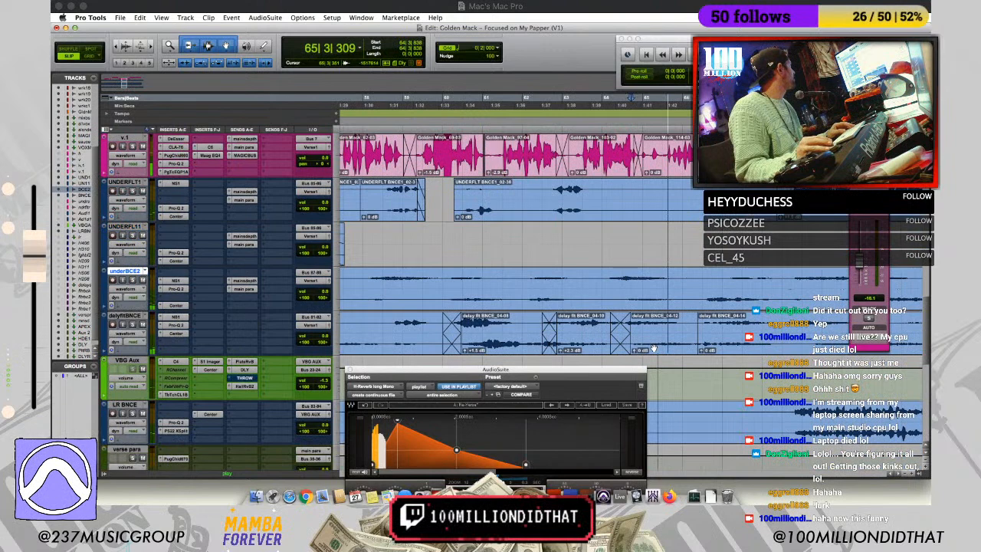
drag(635, 350, 635, 332)
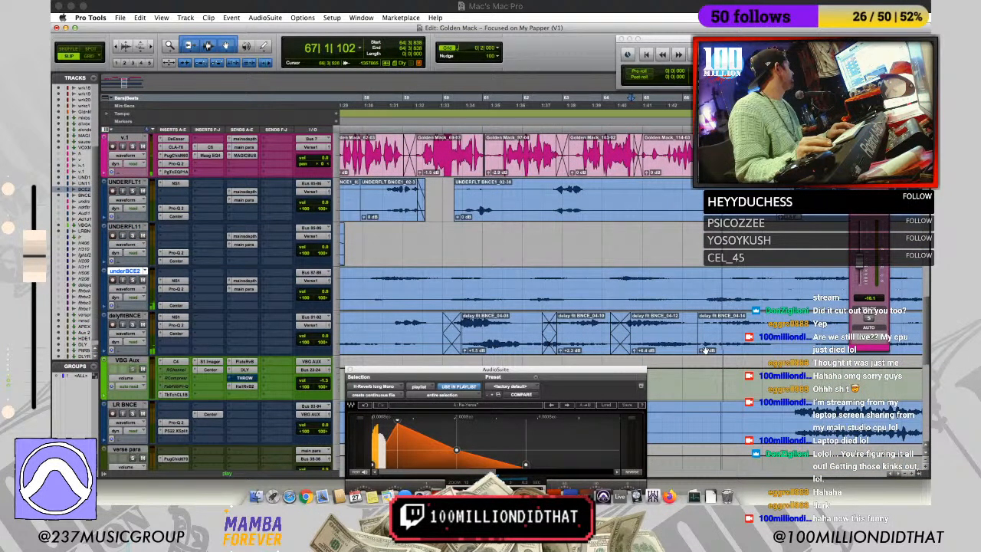
click(709, 352)
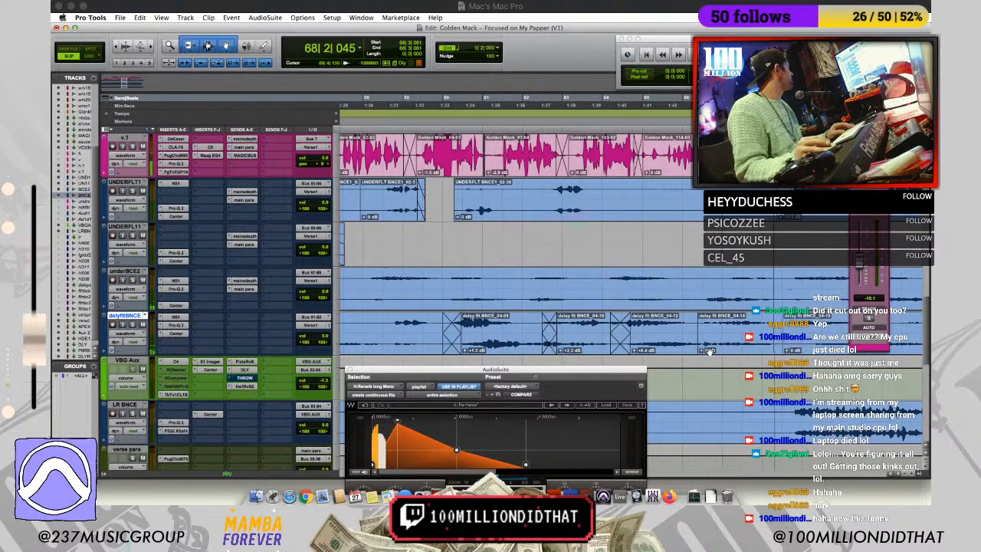
drag(702, 351, 703, 333)
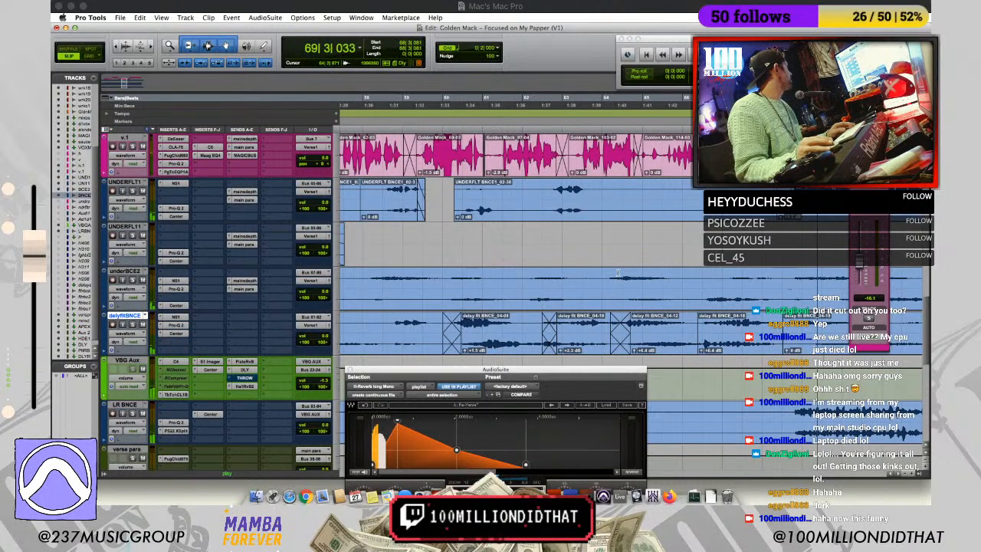
Step: Play from about bar 64 to check the adjusted delyftBNCE phrases in the mix up to bar 69
click(647, 288)
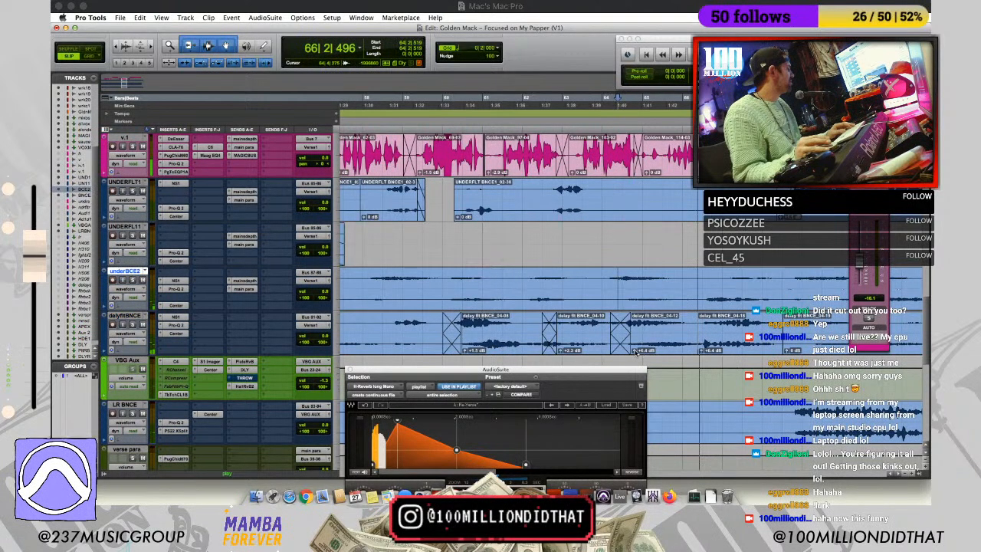
key(r)
key(r)
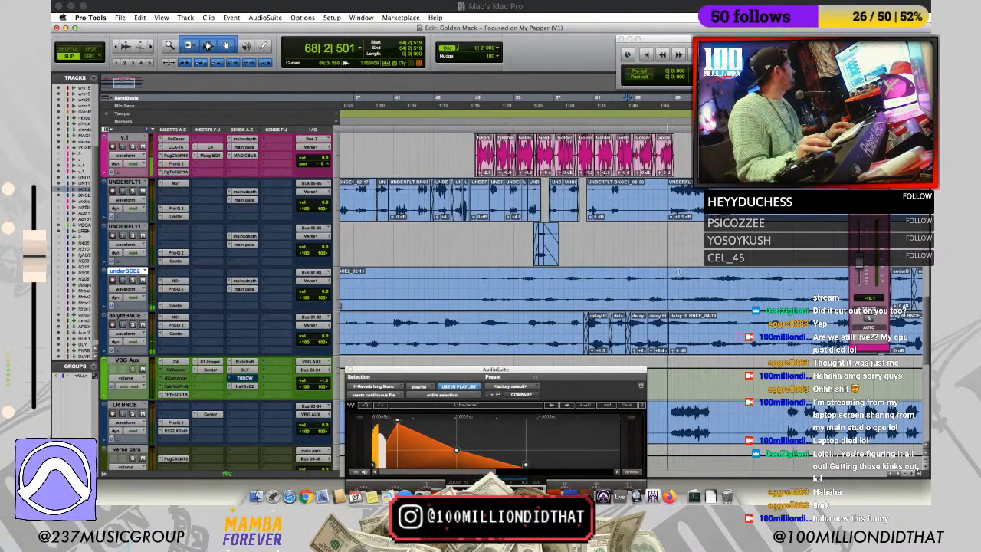
key(t)
key(t)
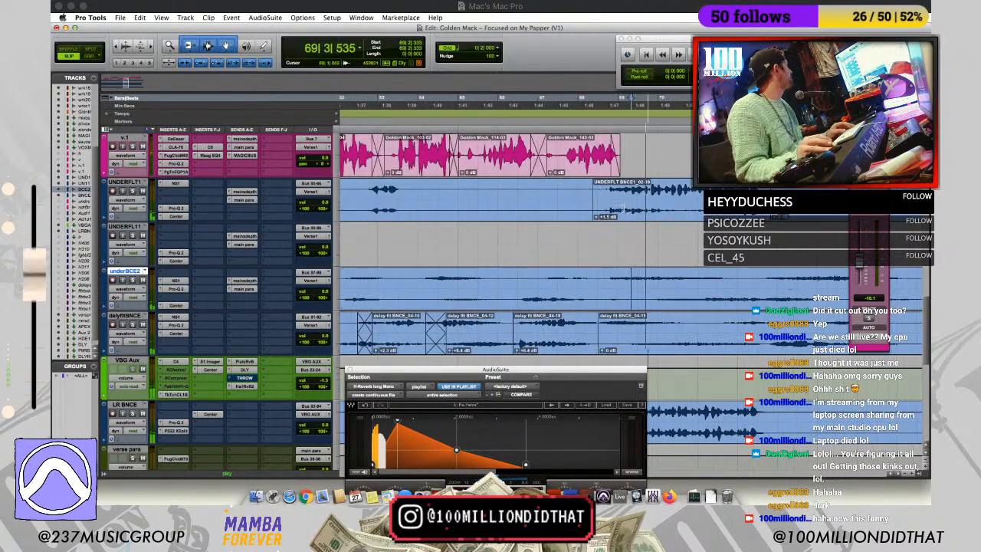
Step: Isolate the LR BNCE phrase from about bar 68 to 72, raise its clip gain, and crossfade both its edges
drag(615, 375, 476, 388)
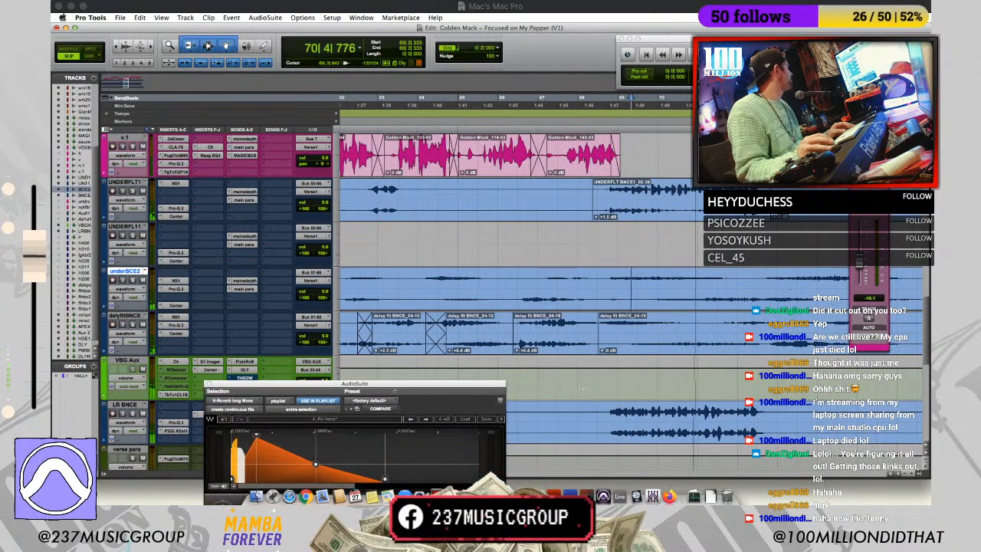
click(624, 413)
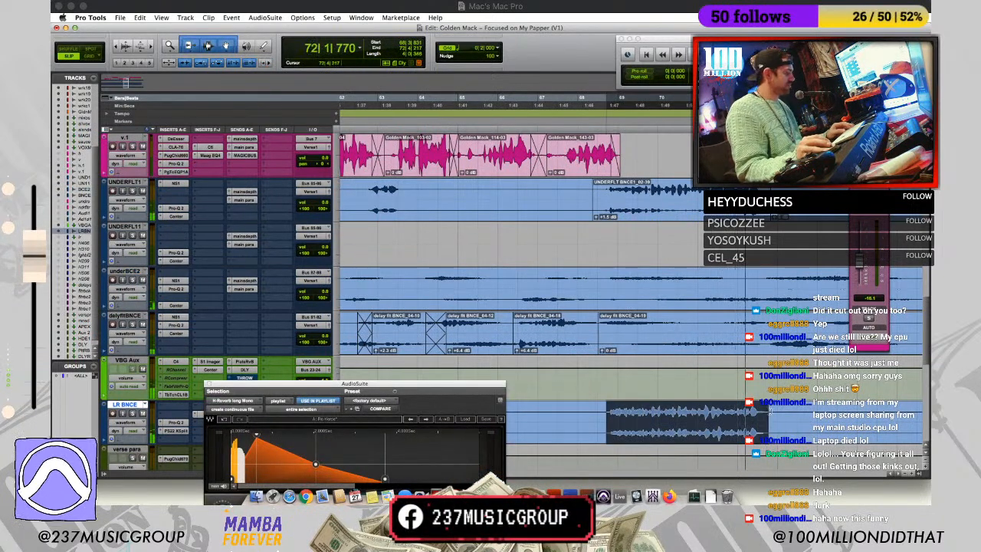
click(611, 439)
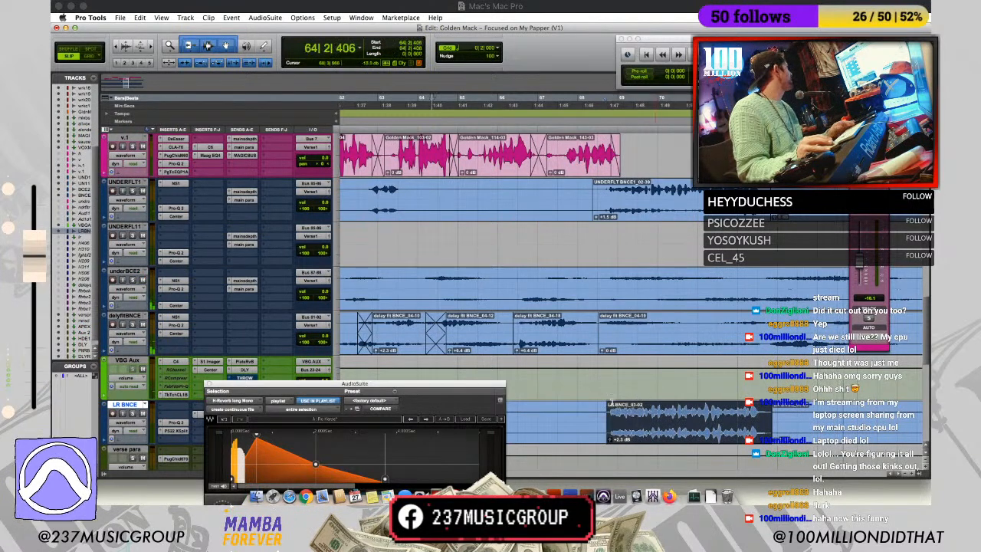
click(610, 426)
key(space)
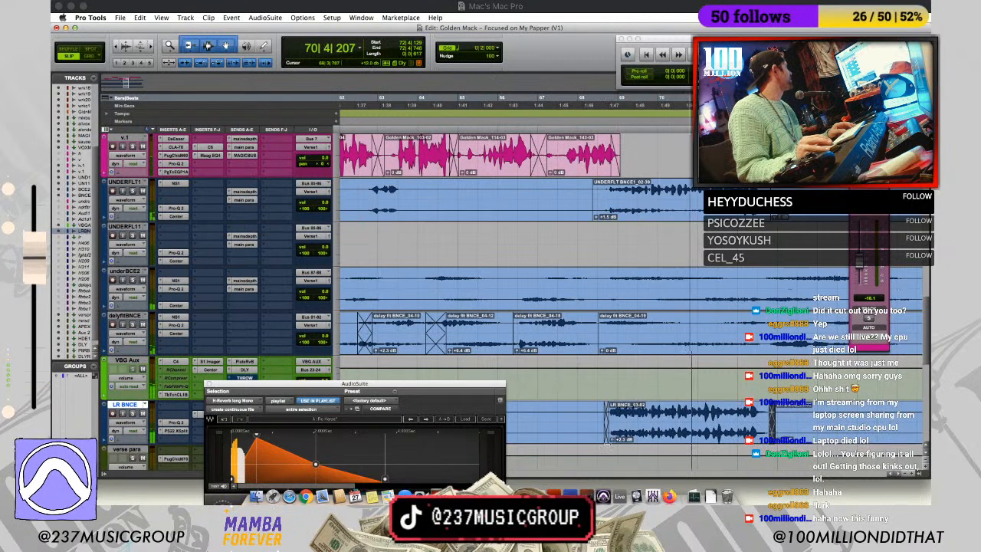
drag(611, 442, 612, 440)
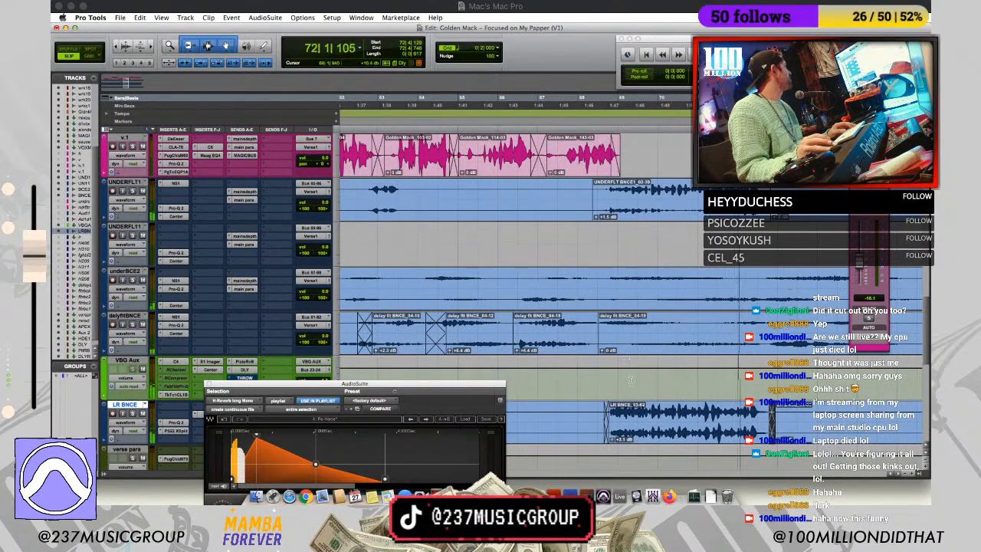
Step: Play from about bar 68 to check the LR BNCE phrase and review the following background vocals
click(597, 385)
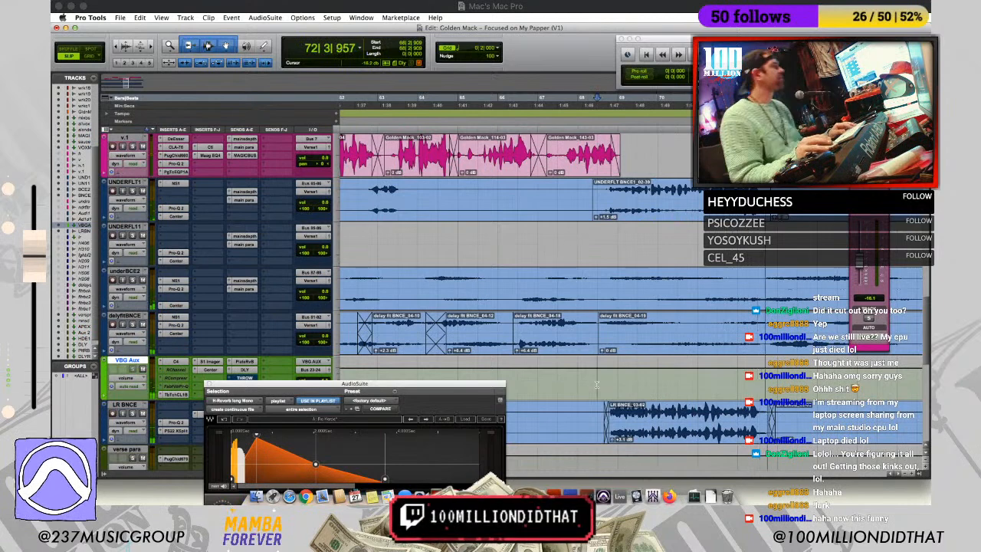
key(space)
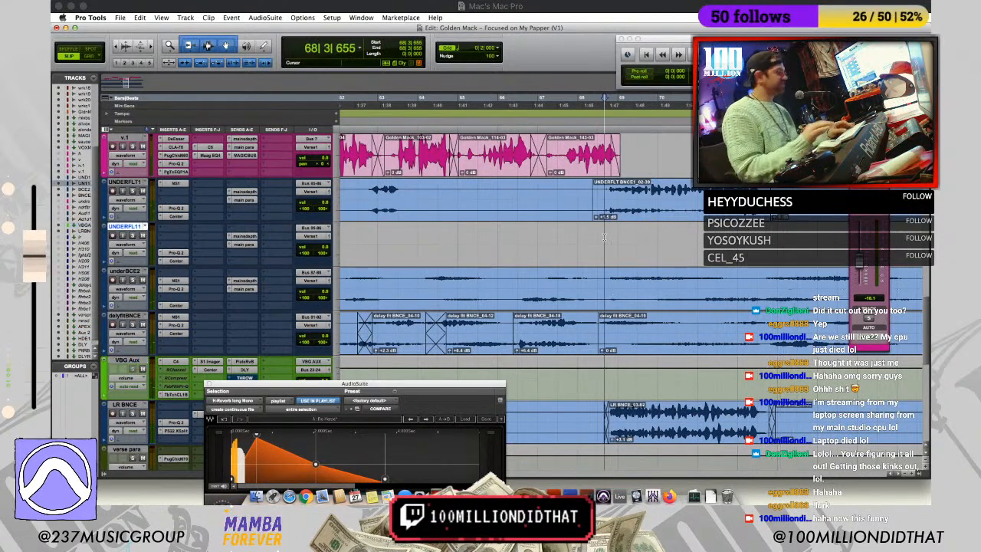
key(r)
key(r)
key(r)
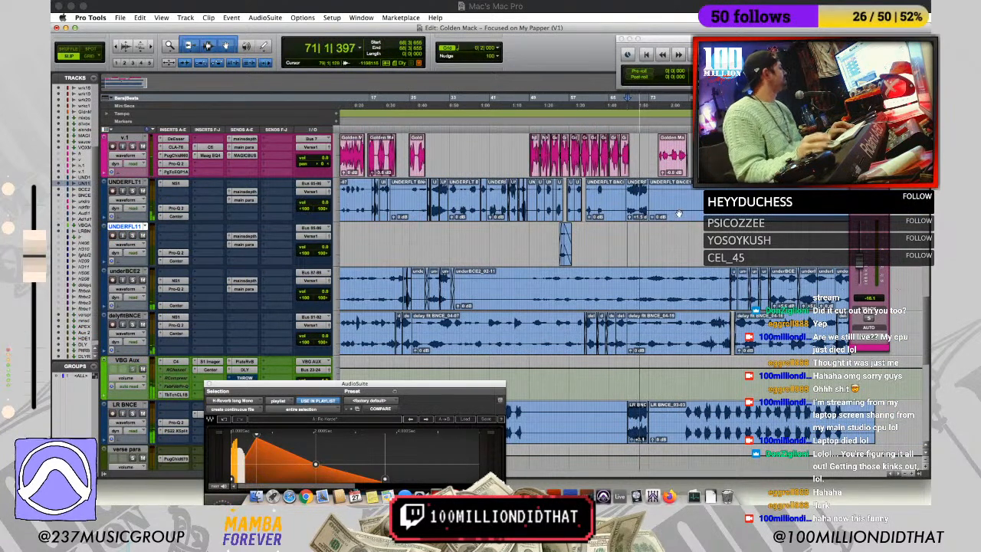
Step: Delete the last UNDERFLT BNCE clip that follows the phrase ending at about bar 72
key(r)
click(568, 212)
key(Delete)
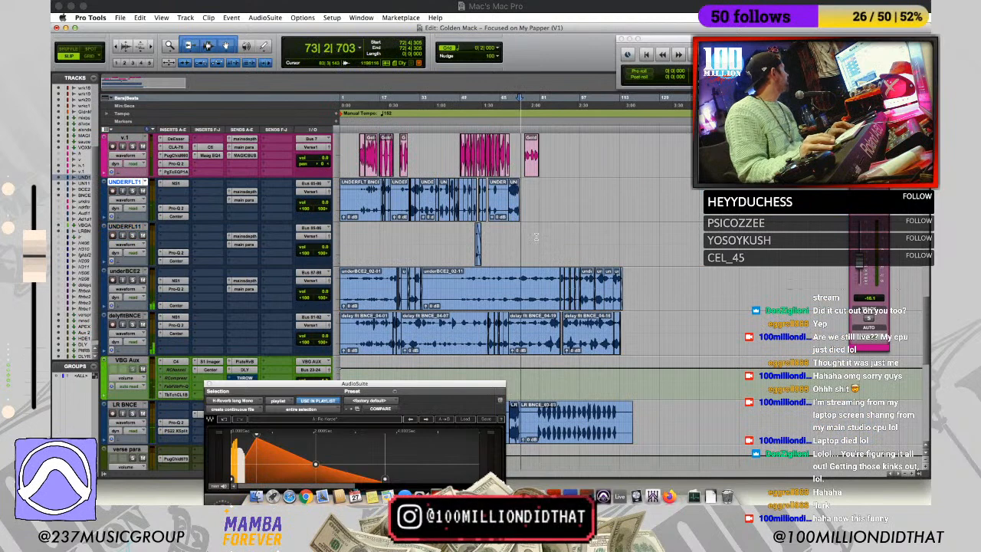
Step: Split the v.1 vocal clip at about bar 75, right after its opening word
click(512, 227)
key(t)
key(t)
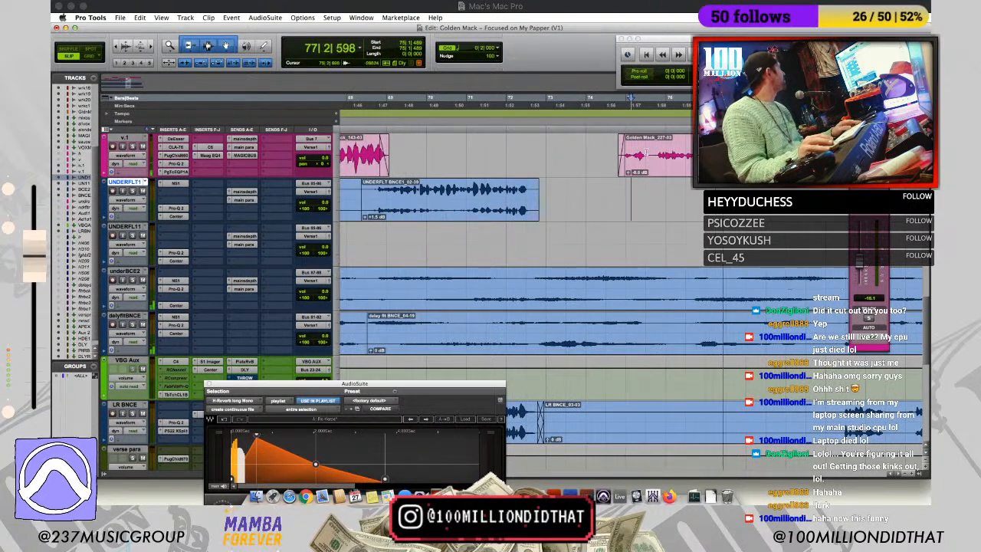
click(651, 150)
key(b)
click(638, 164)
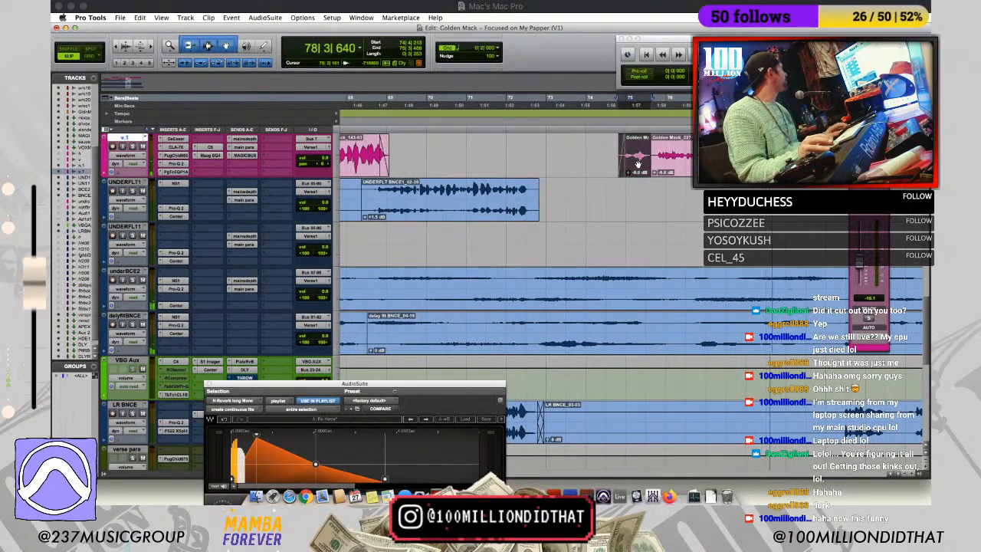
Step: Copy the split-off v.1 word onto the UNDERFL11 track at the same position at about bar 75
scroll(636, 207, up, 3)
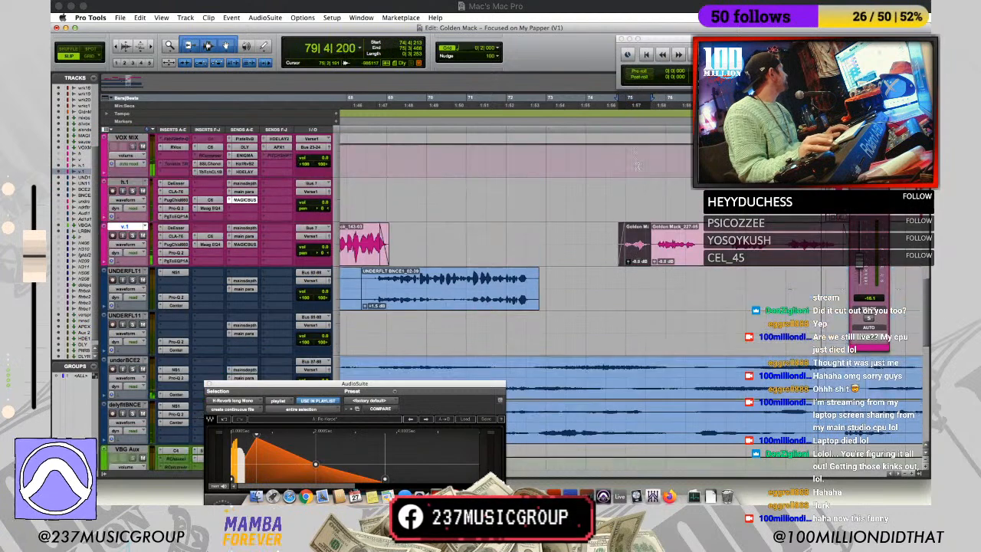
drag(633, 230, 633, 209)
shift+click(638, 253)
drag(631, 309, 636, 336)
click(636, 216)
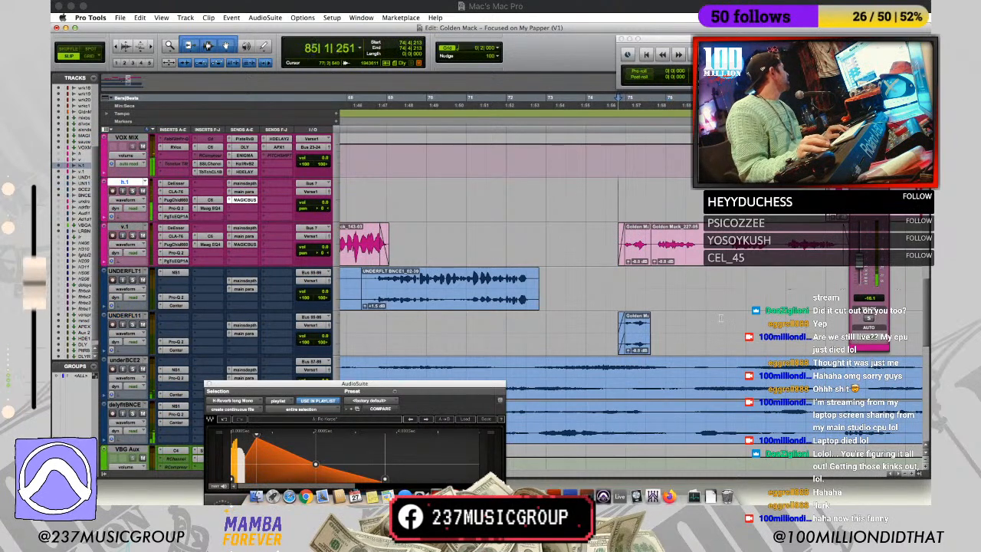
Step: Render H-Reverb long with a 3.73 reverb time over the copied UNDERFL11 word and the space around it, and fade out the tail
drag(724, 318, 613, 322)
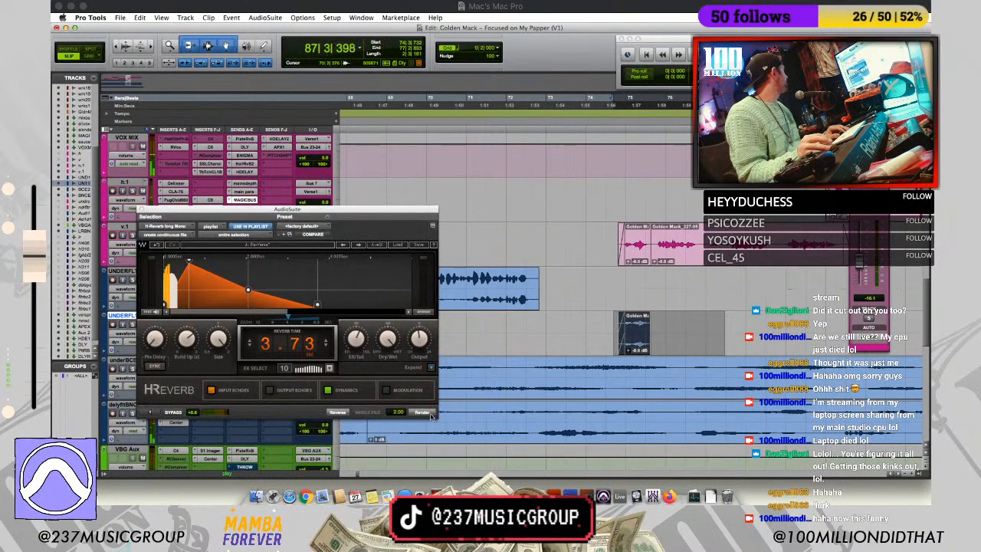
click(430, 414)
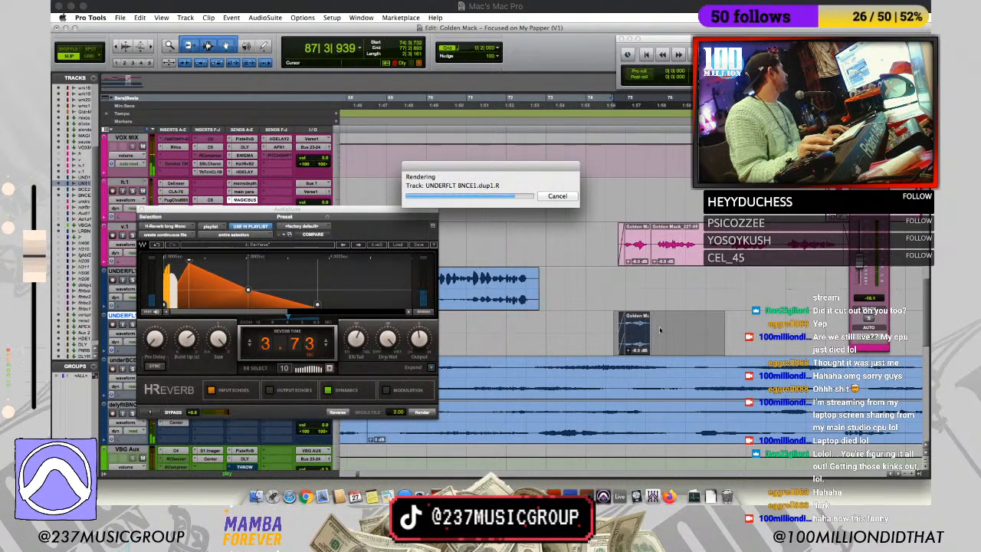
drag(720, 317, 608, 315)
click(640, 348)
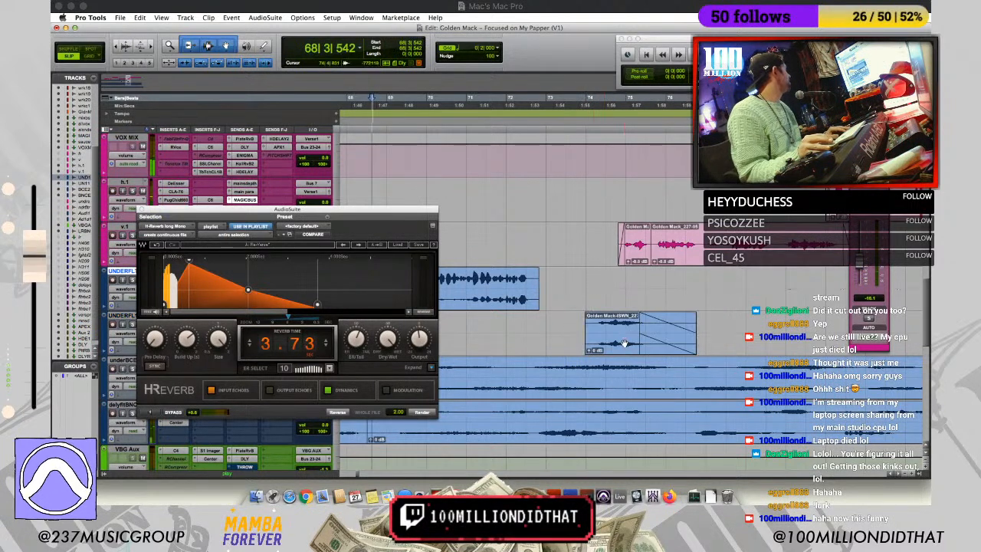
Step: Audition the rendered reverb clip, lower its clip gain to about -3.6 dB, fade in its start and cut off its tail
key(space)
click(582, 320)
key(space)
drag(589, 351, 589, 359)
drag(587, 316, 640, 341)
drag(716, 335, 637, 335)
key(Delete)
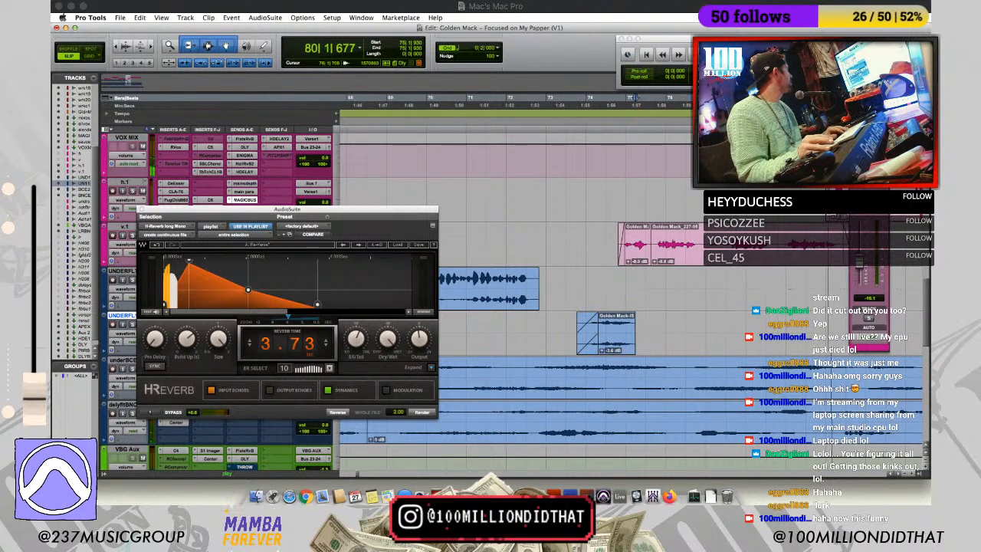
Step: Render H-Reverb again over the reverb clip and the space after it, and delete the leftover piece in front
drag(692, 322, 595, 335)
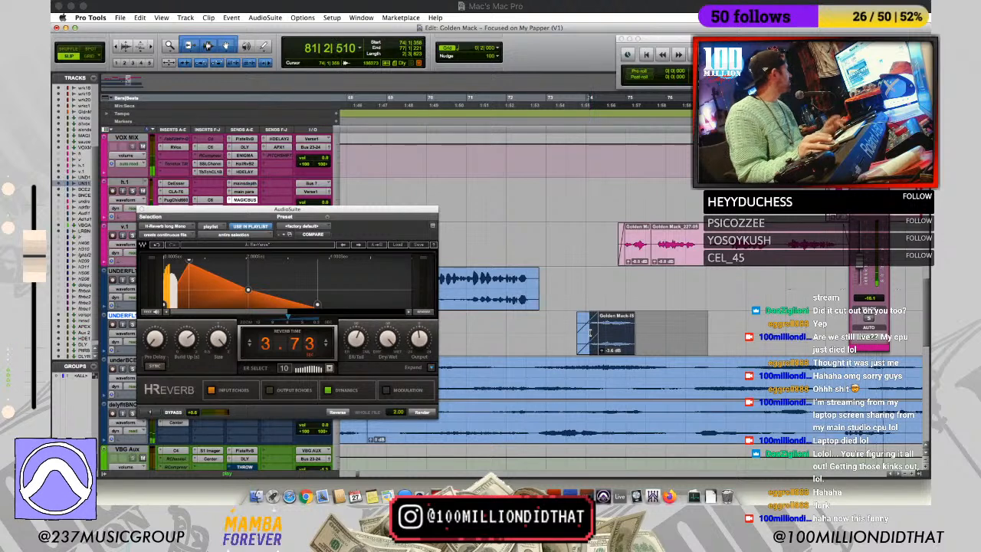
click(422, 412)
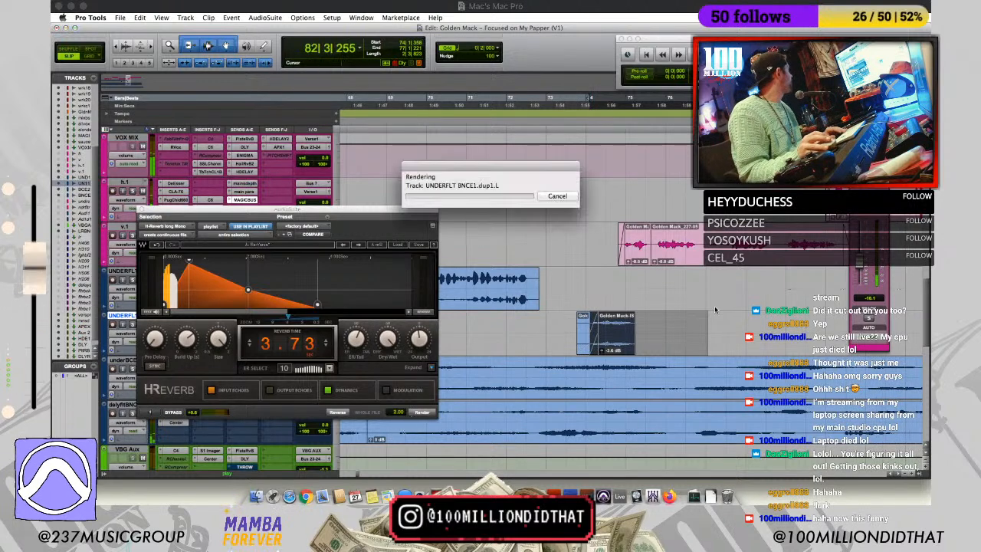
click(558, 277)
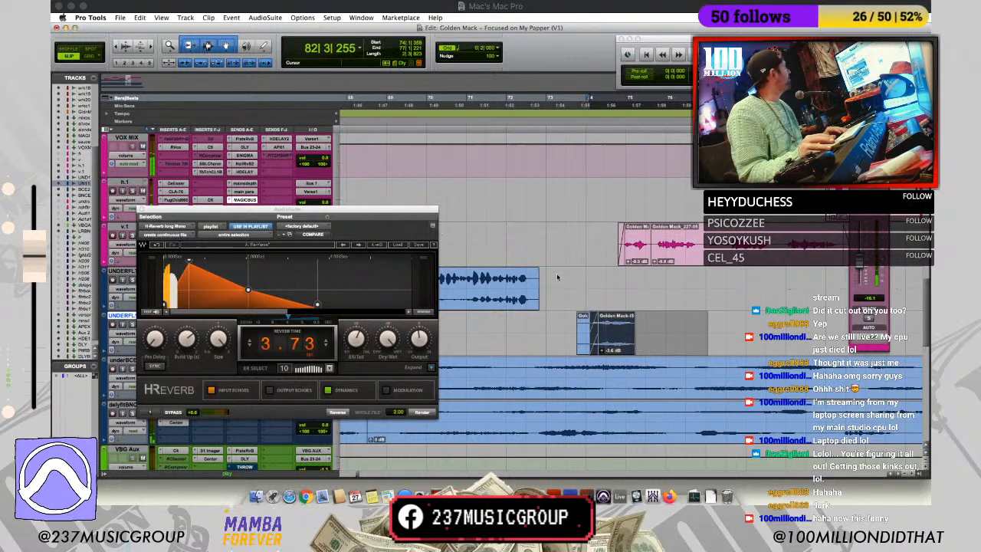
drag(594, 352, 594, 362)
click(583, 350)
key(Delete)
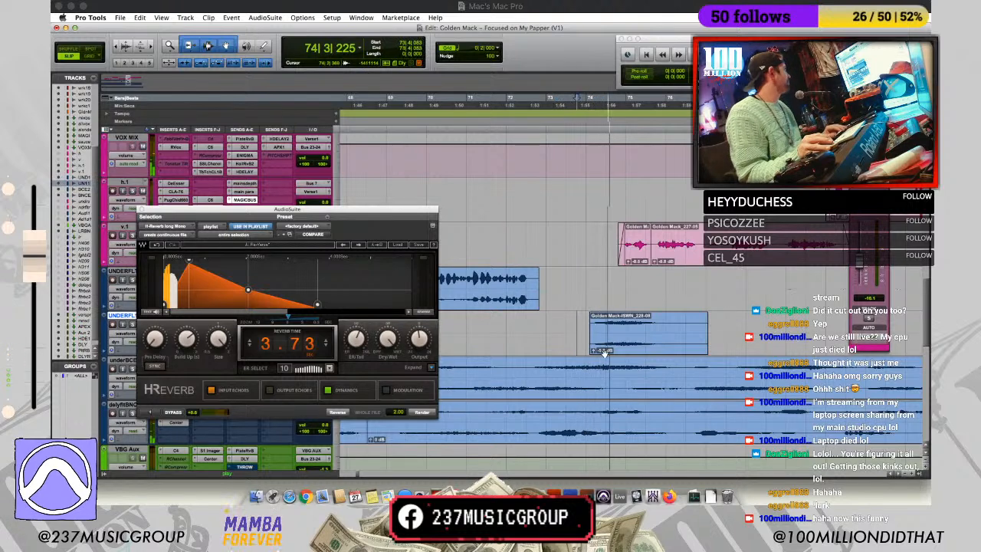
Step: Shorten the rendered UNDERFL11 reverb clip to about bar 75, fade out its end and lower its clip gain to -14.2 dB
click(597, 351)
click(593, 352)
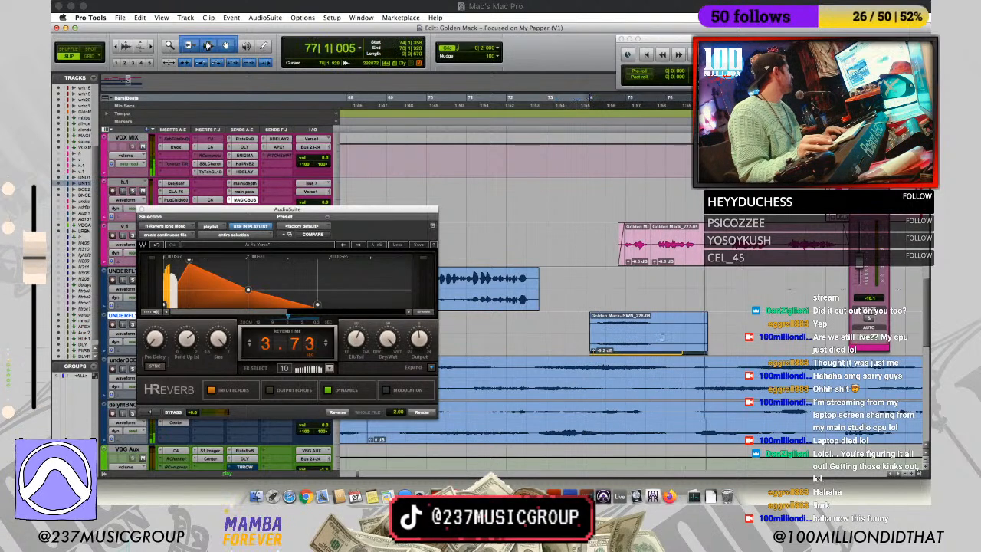
drag(706, 329, 656, 328)
click(605, 349)
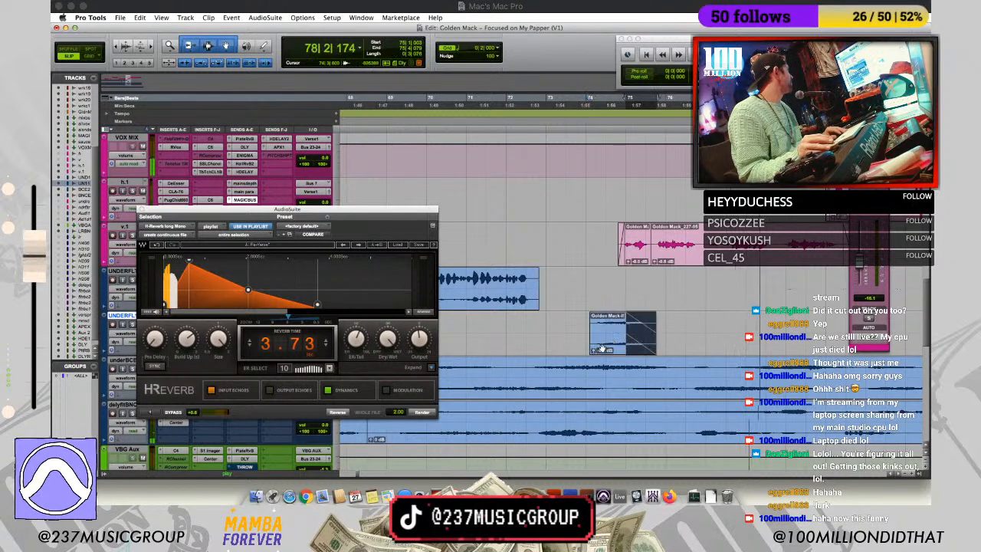
drag(594, 352, 594, 369)
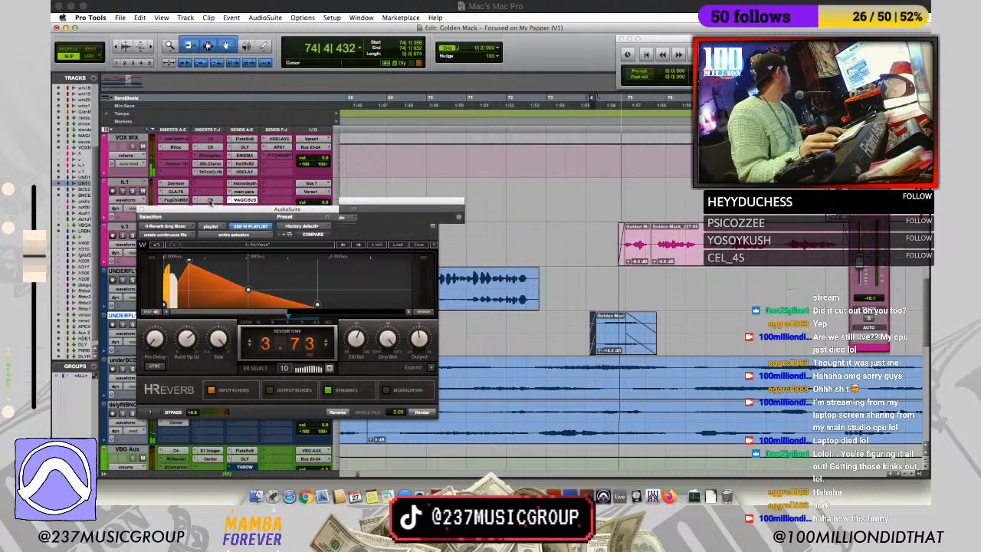
Step: Insert the stereo MannyM Reverb ahead of the Pro-Q 2 on the UNDERFL11 track
drag(184, 210, 414, 82)
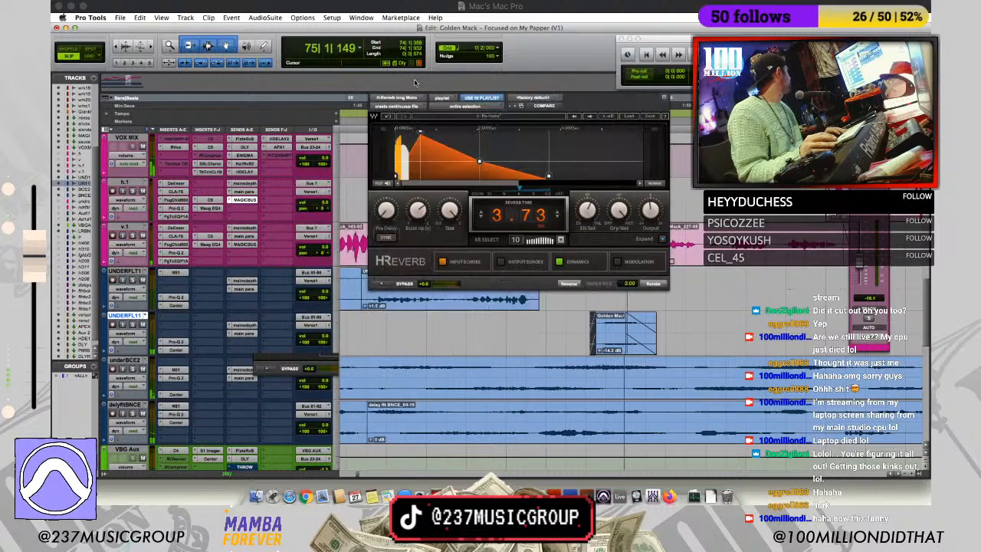
click(179, 350)
mouse_move(215, 348)
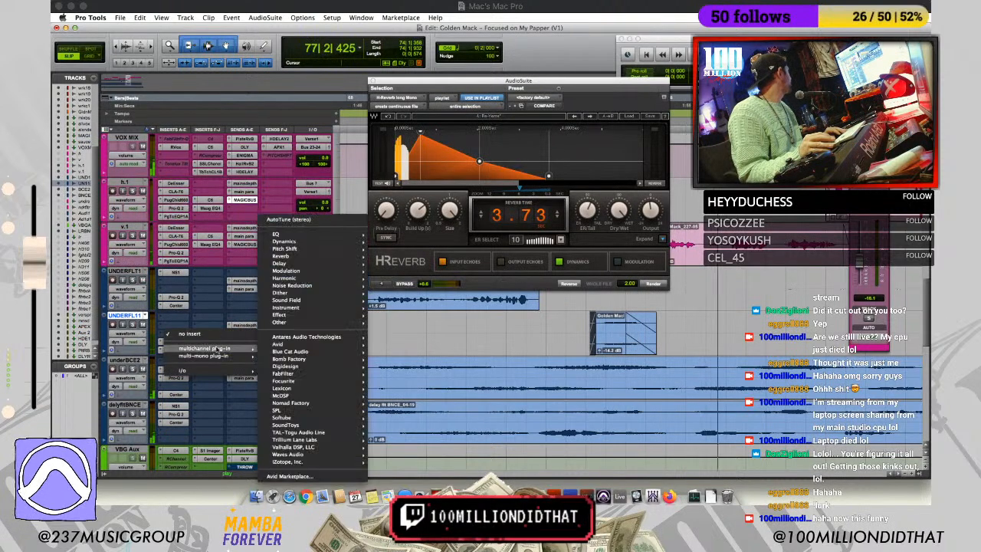
mouse_move(280, 256)
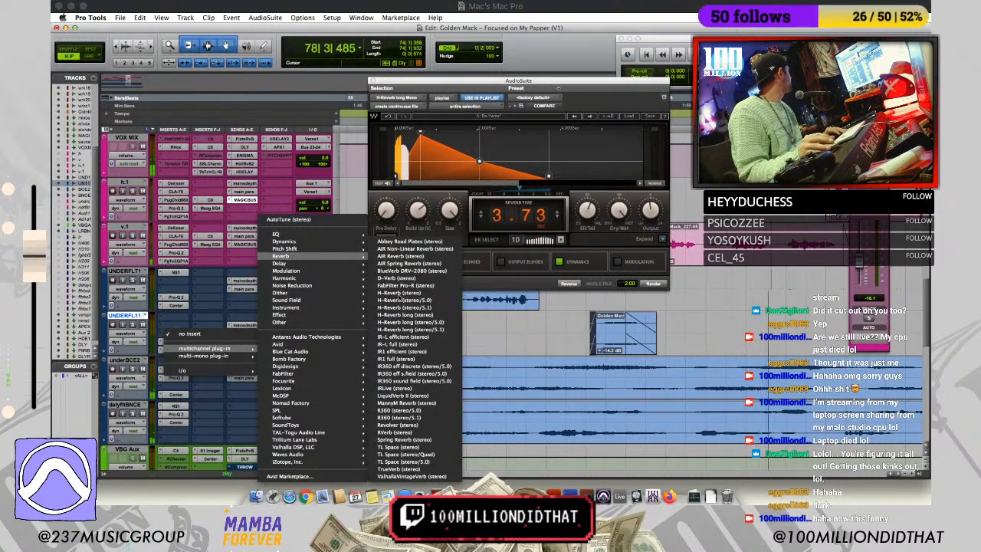
click(564, 350)
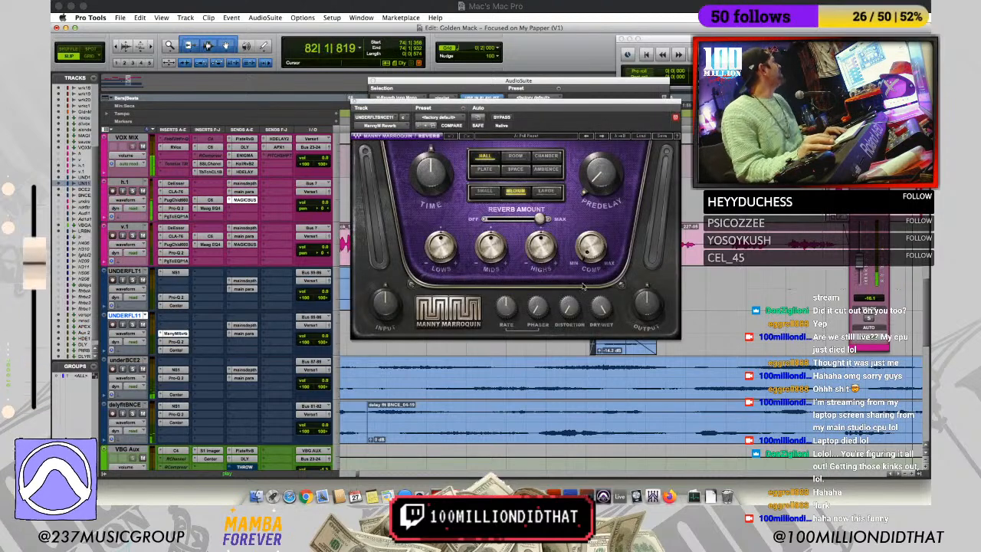
drag(590, 111, 600, 69)
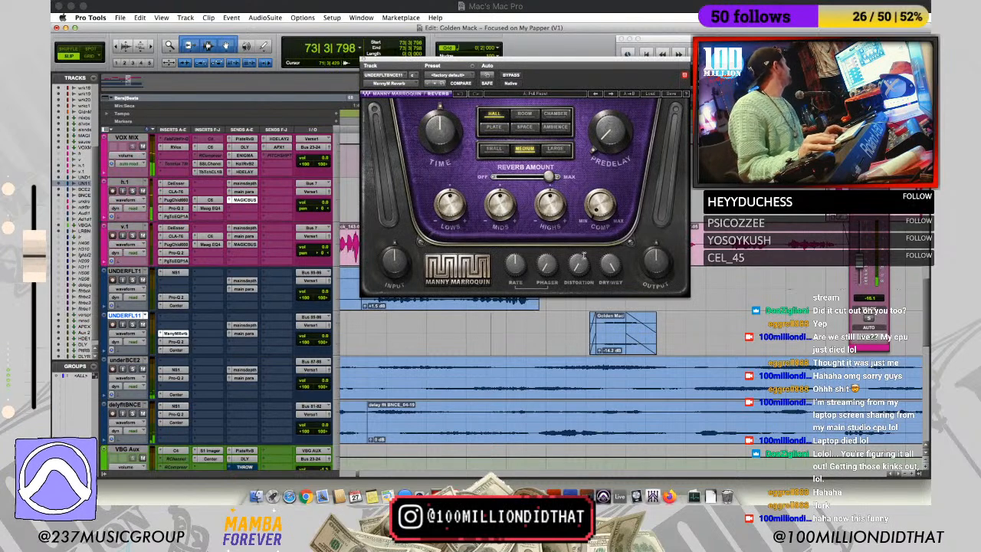
Step: Adjust the MannyM Reverb's reverb amount, dry/wet mix, input and output levels while playing the reverb throw from about bar 73
drag(612, 293, 612, 300)
key(space)
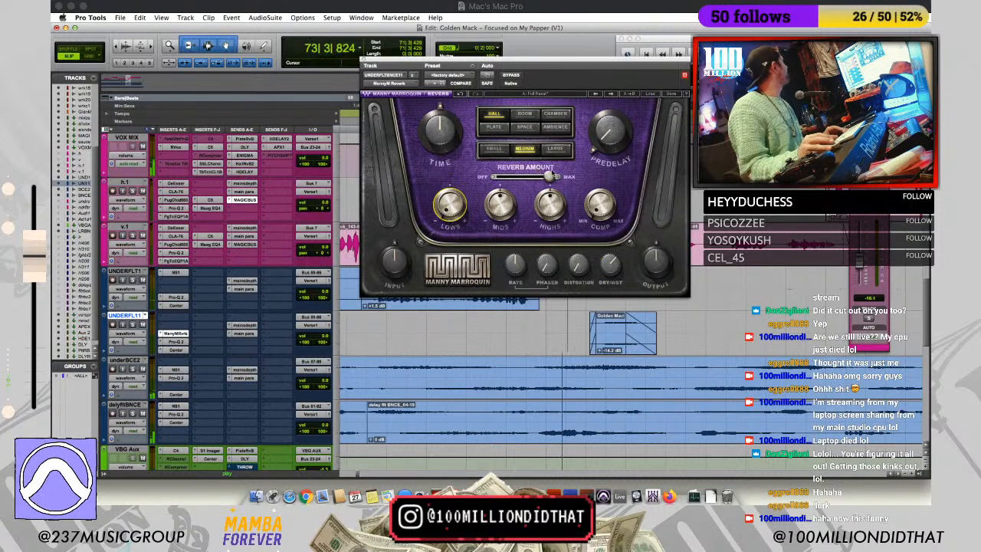
drag(547, 176, 538, 175)
drag(537, 172, 542, 172)
drag(612, 267, 603, 176)
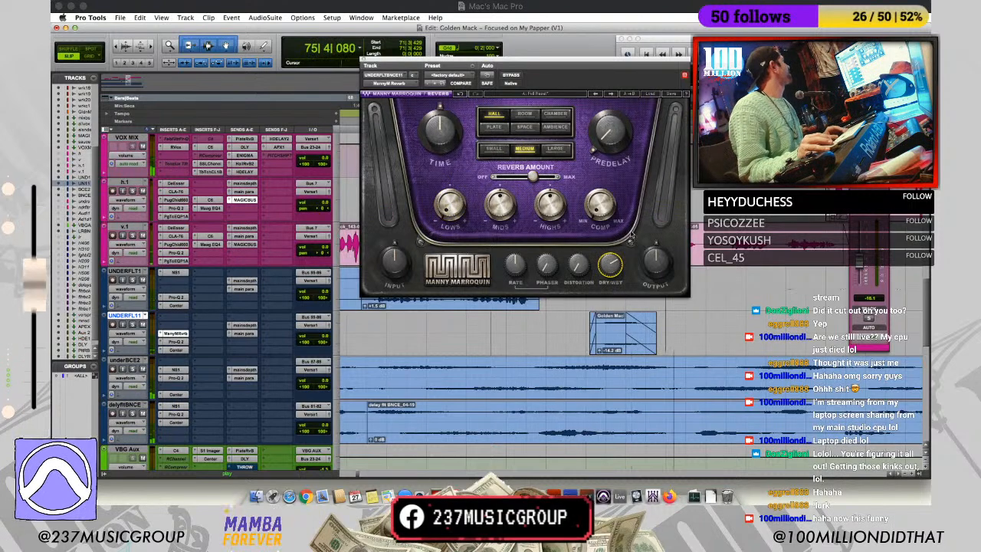
drag(656, 263, 657, 242)
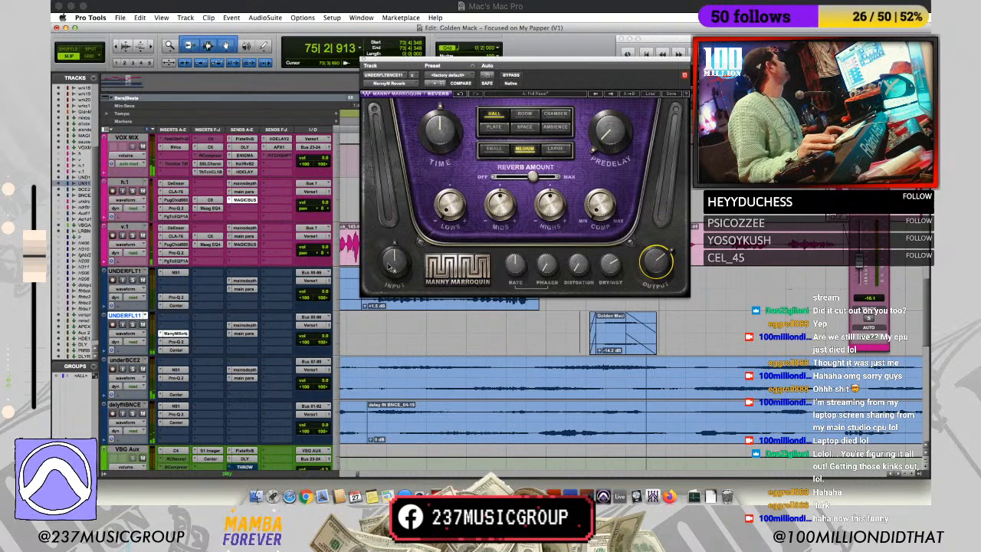
key(space)
key(space)
key(space)
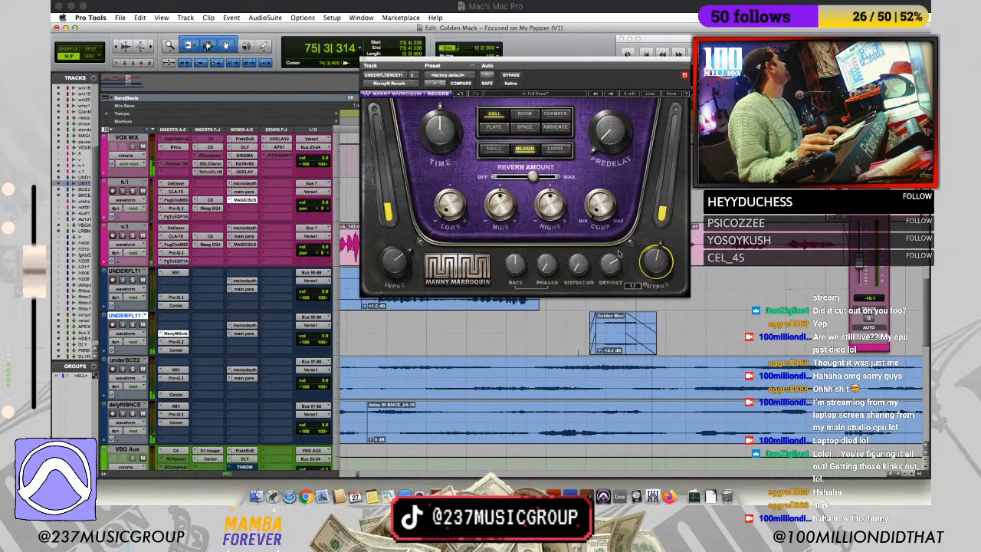
key(space)
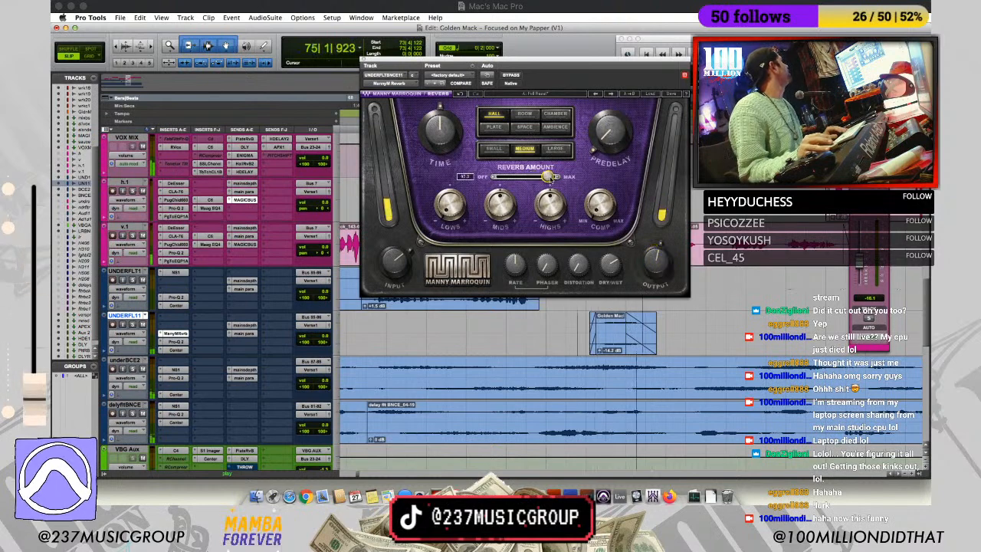
key(space)
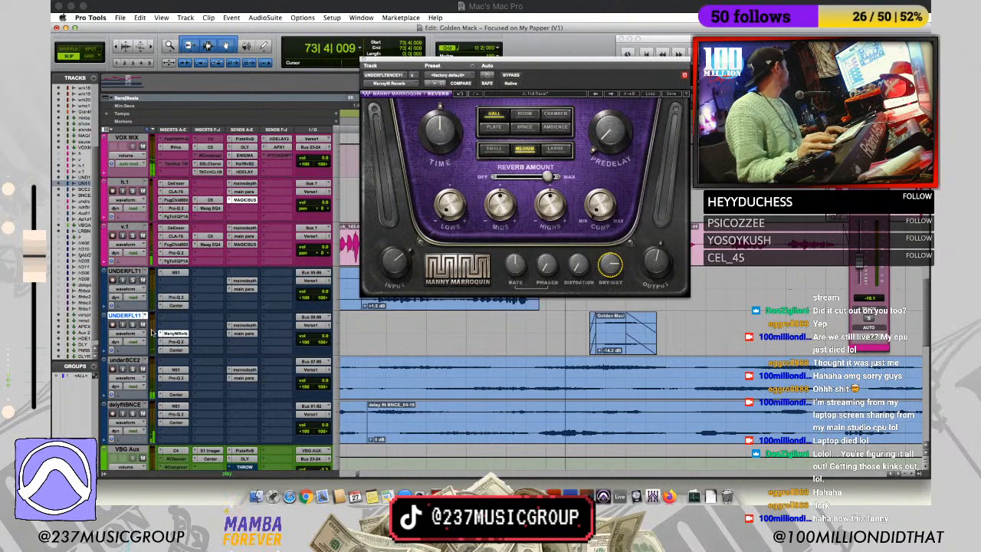
Step: Shape the UNDERFL11 Pro-Q 2 with a deeper cut near 450 Hz, a higher low cut and a new high cut near 13 kHz
click(174, 342)
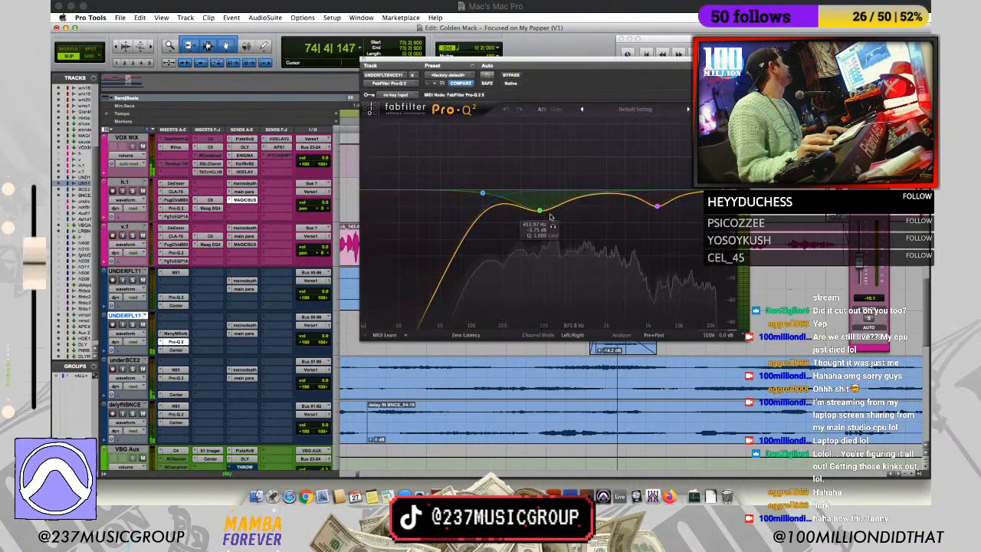
drag(539, 211, 541, 232)
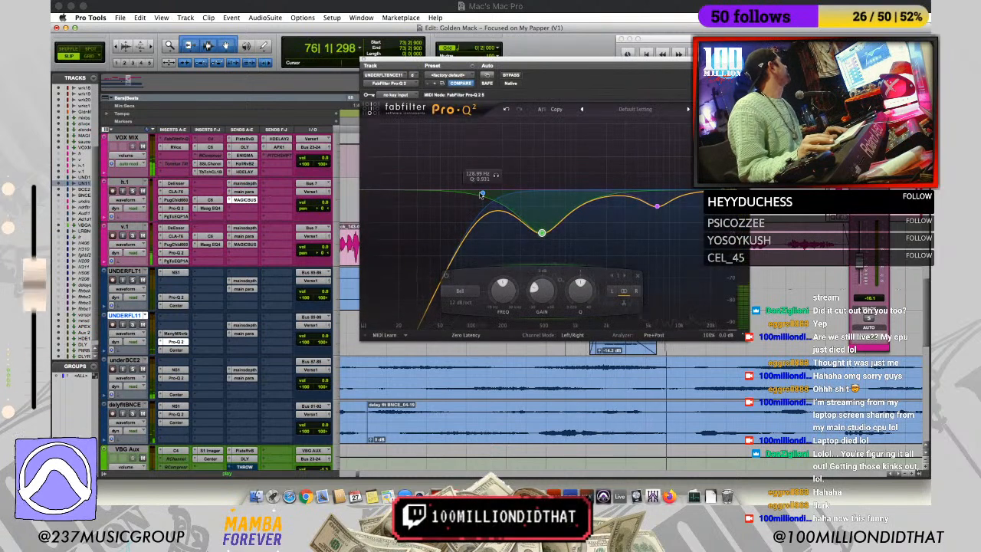
drag(484, 189, 490, 187)
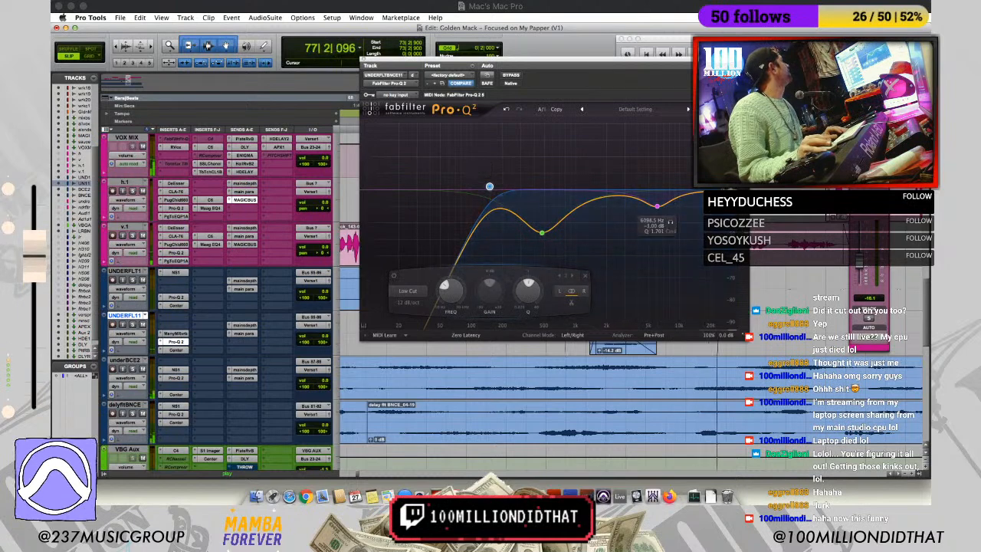
double_click(714, 190)
drag(714, 190, 687, 184)
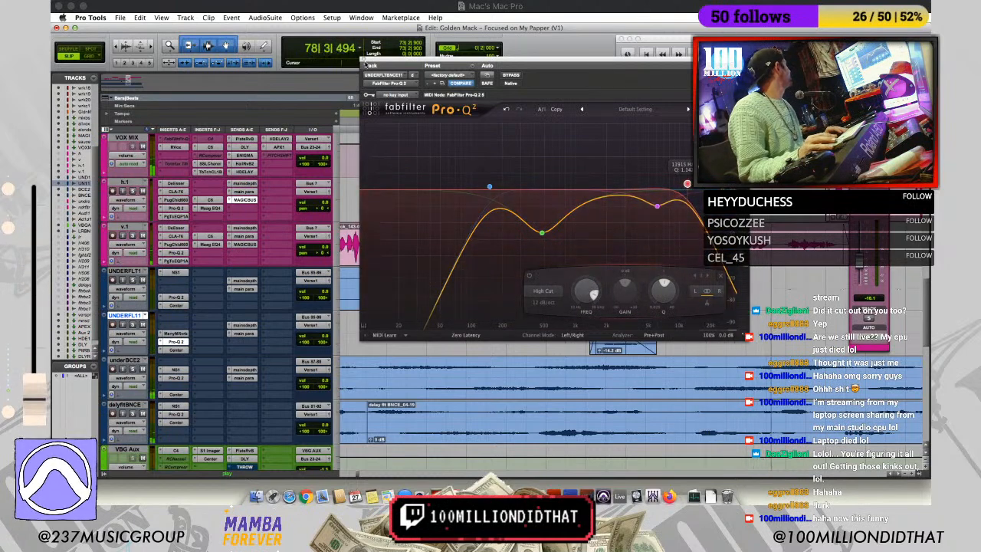
click(364, 63)
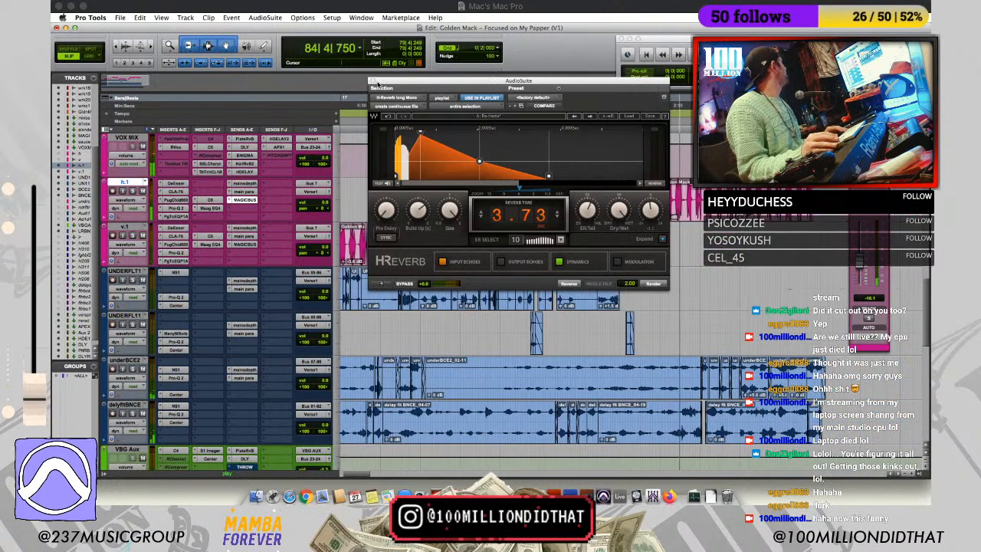
Step: Clear the H-Reverb window out of the way and play from about bar 54 to check the earlier UNDERFL11 reverb throw
drag(622, 81, 930, 264)
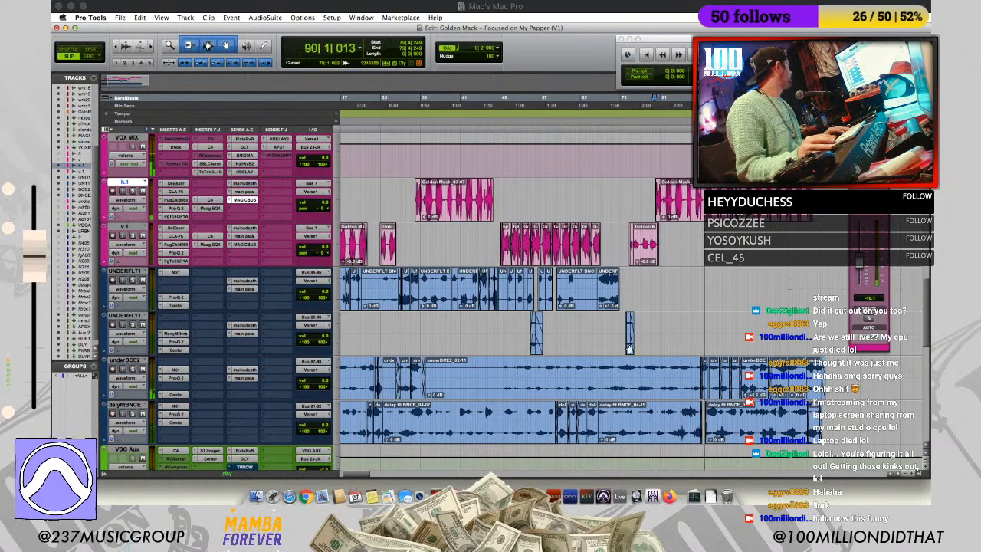
key(space)
click(527, 324)
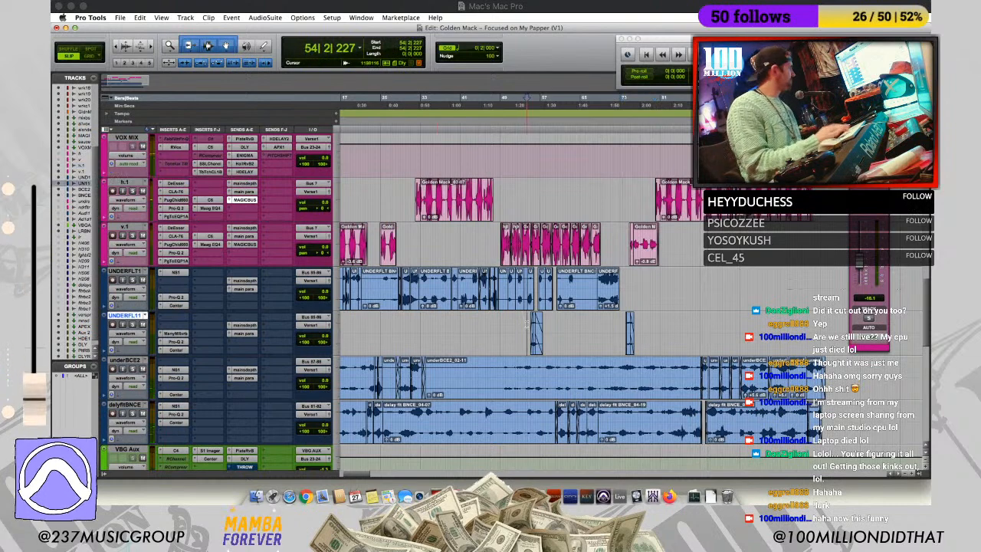
key(t)
key(t)
key(space)
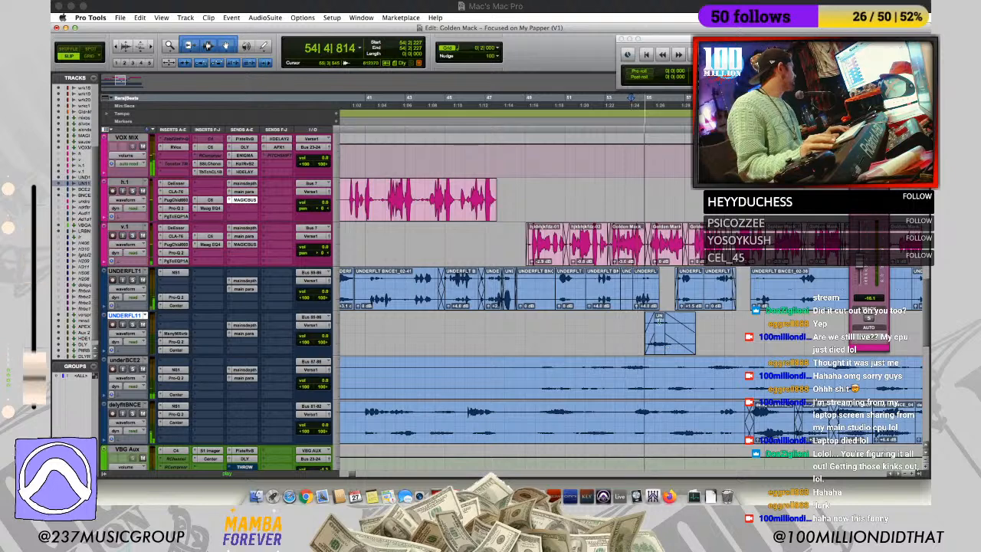
Step: Lower the clip gain of the UNDERFL11 reverb throw near bar 55 and play from about bar 54 to check it
click(660, 321)
key(t)
key(t)
drag(613, 348, 613, 350)
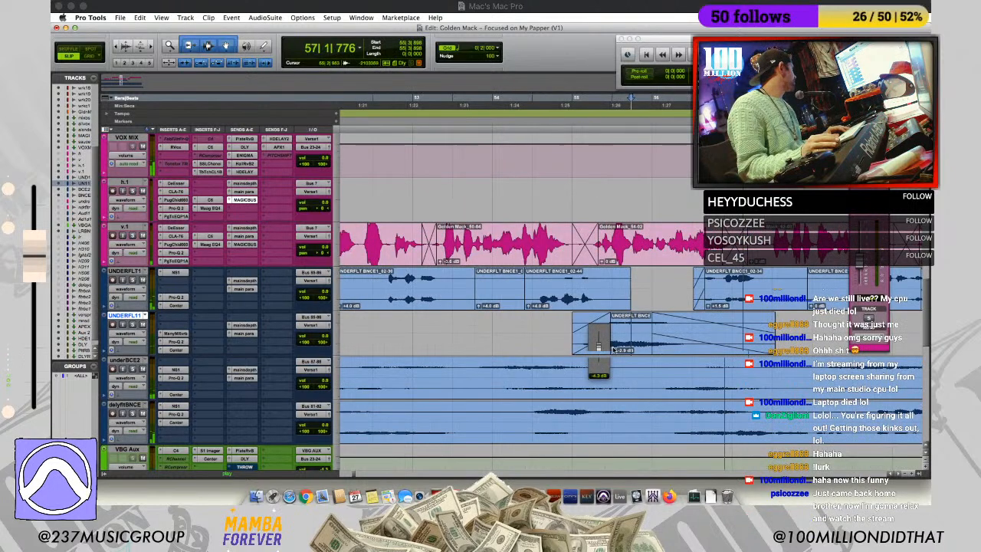
click(568, 319)
key(space)
key(space)
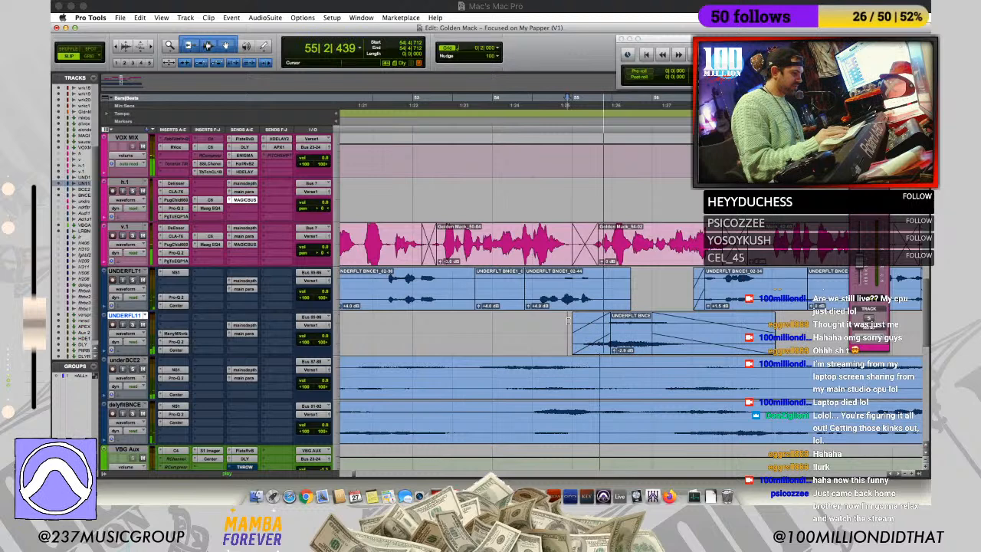
key(r)
key(r)
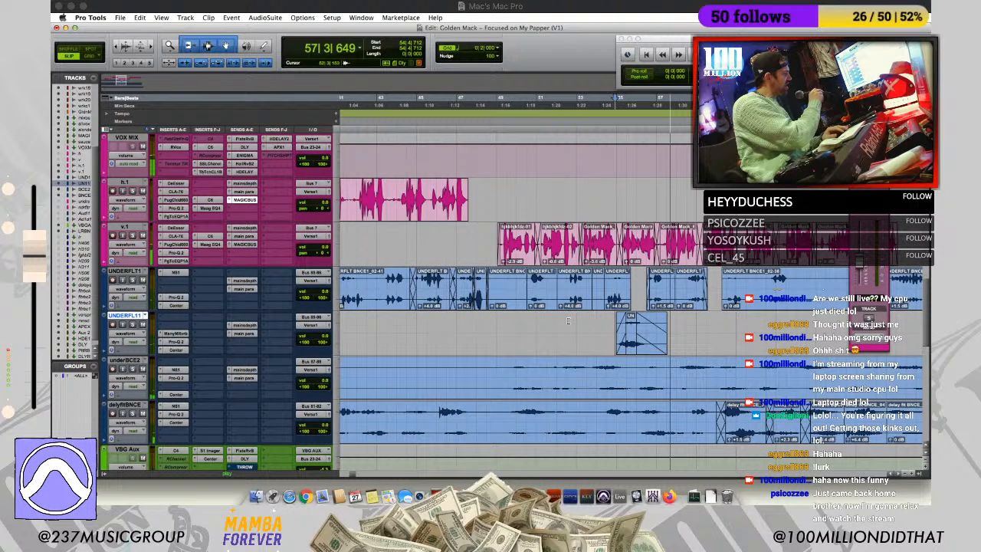
click(603, 312)
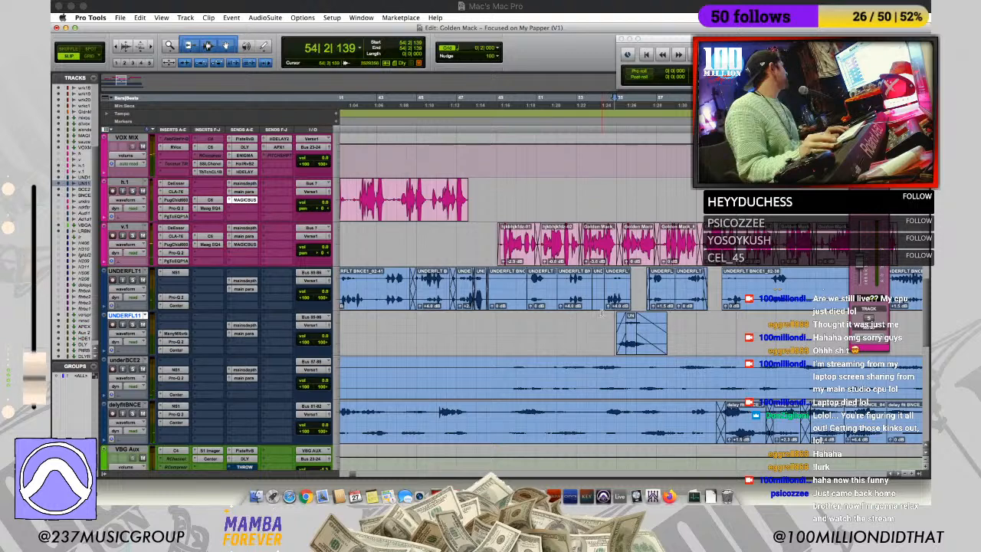
key(r)
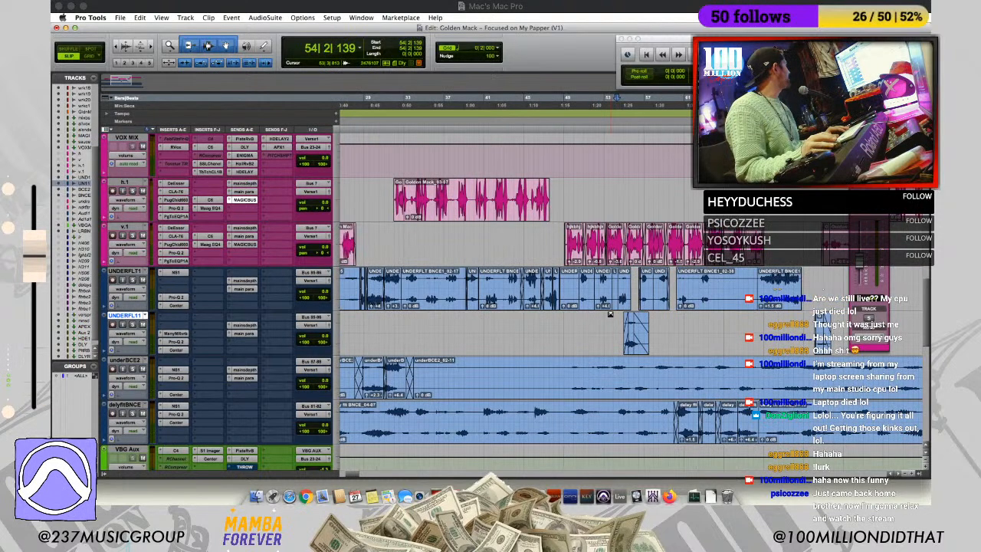
click(616, 314)
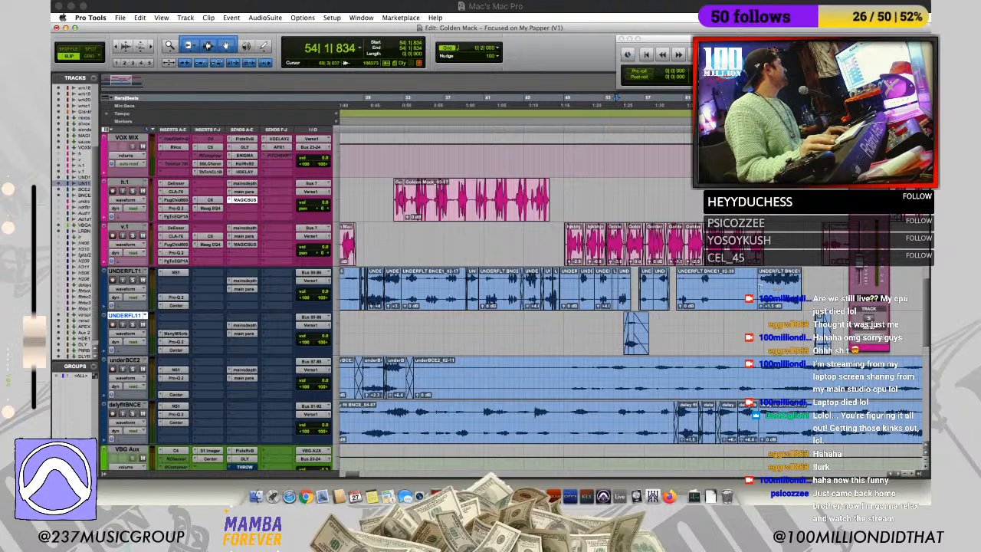
Step: Cut the silent stretches around the UNDERFLT1 phrases between about bars 60 and 68 and fade the phrase edges
drag(757, 288, 708, 273)
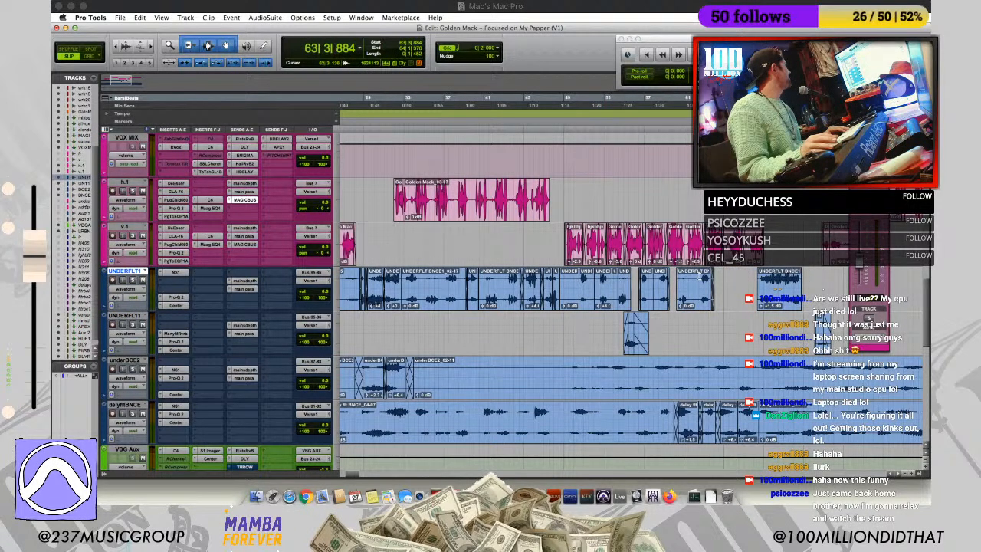
click(692, 278)
key(t)
key(t)
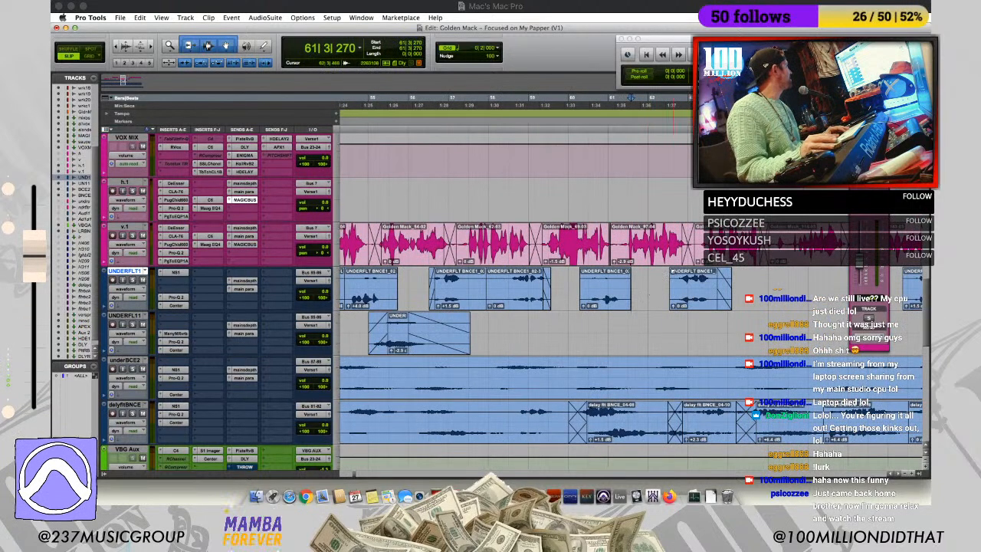
drag(674, 271, 682, 273)
drag(629, 272, 586, 276)
click(572, 277)
key(r)
key(t)
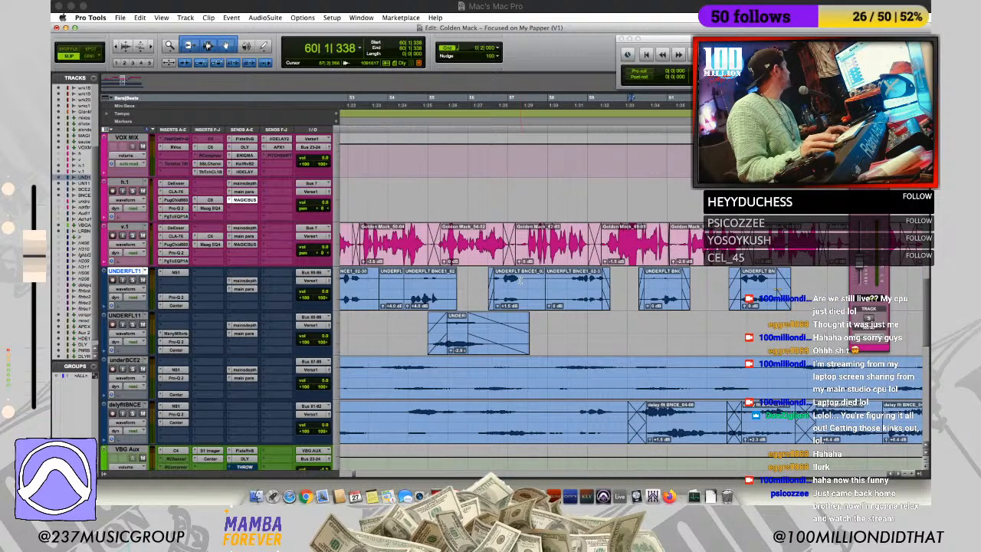
Step: Remove the silence between the UNDERFLT1 phrases near bars 57 and 54, leaving faded clip edges
key(Delete)
drag(521, 280, 571, 274)
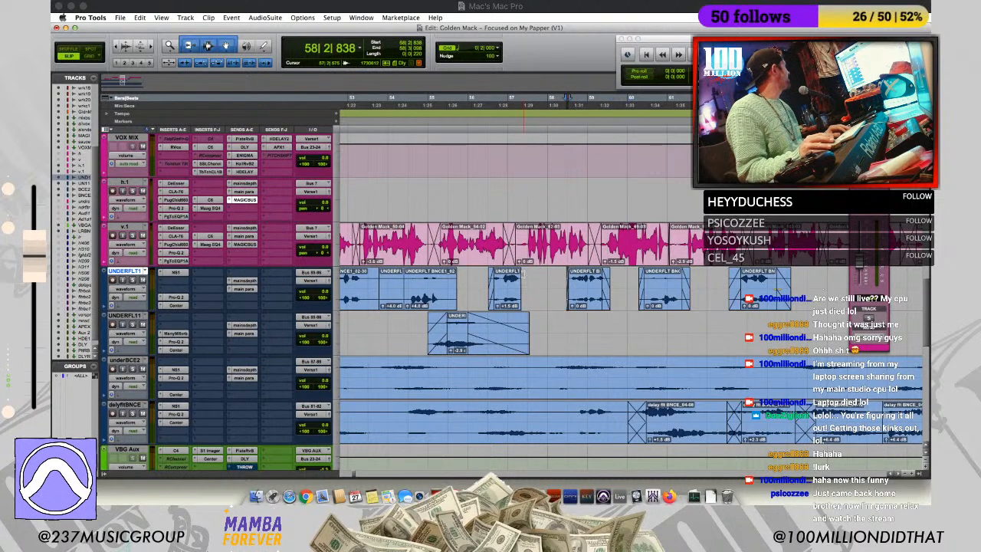
key(space)
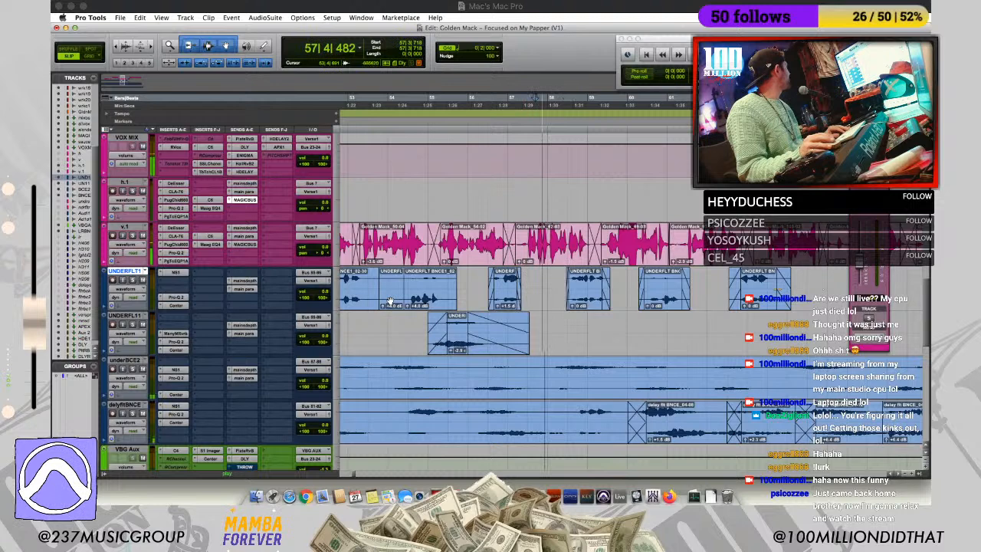
click(390, 300)
key(Delete)
drag(405, 274, 367, 274)
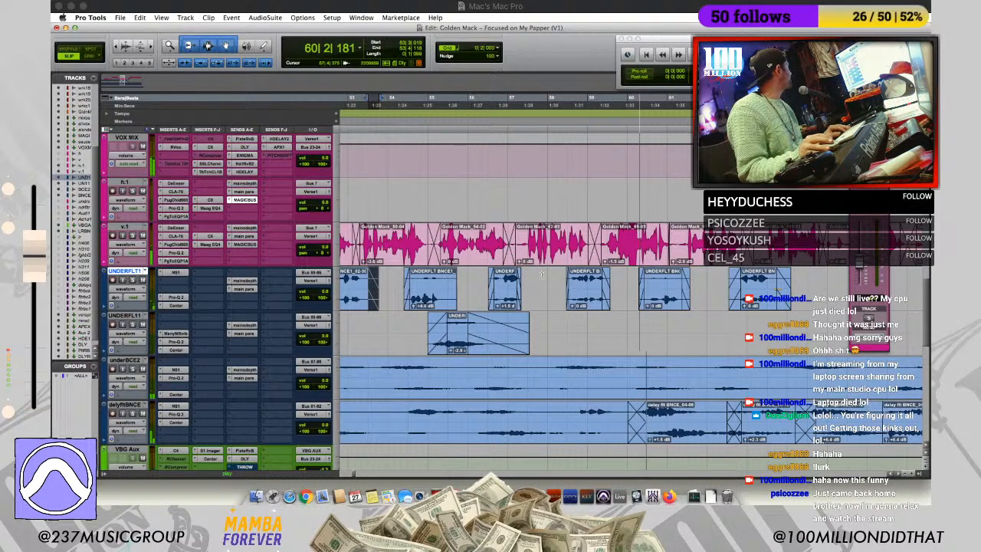
Step: Play the cleaned-up UNDERFLT1 phrases from about bar 61 to check the gaps and fades
key(space)
click(542, 274)
key(r)
key(r)
key(r)
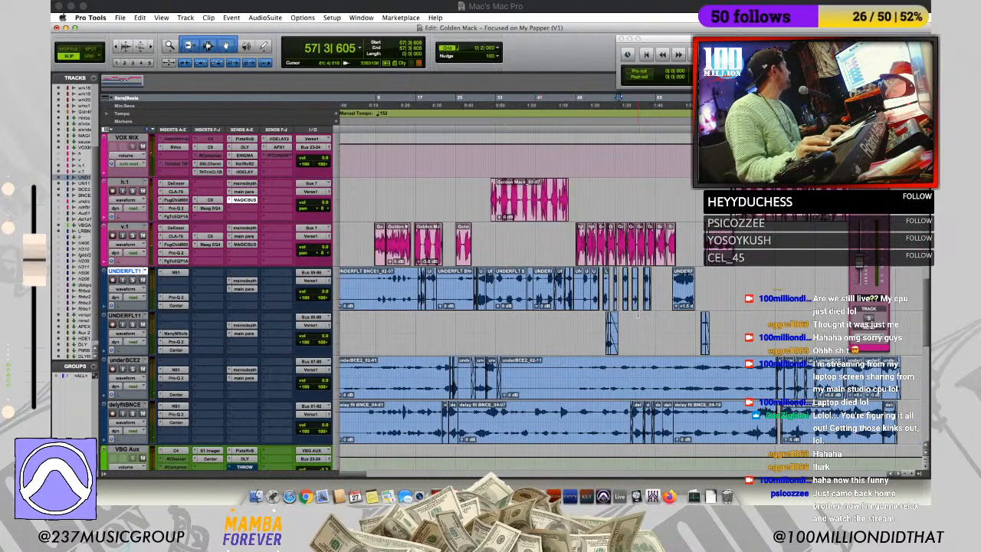
click(637, 315)
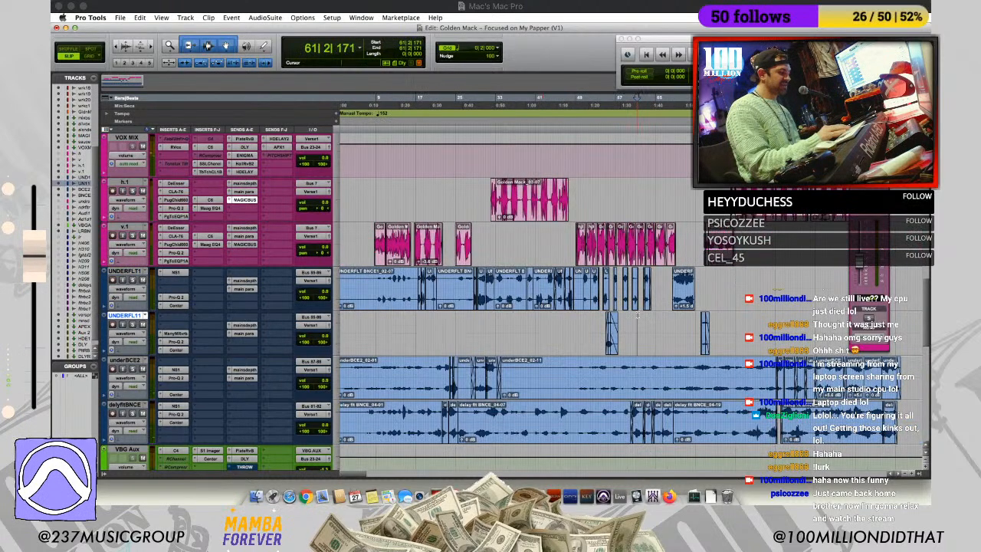
key(t)
key(space)
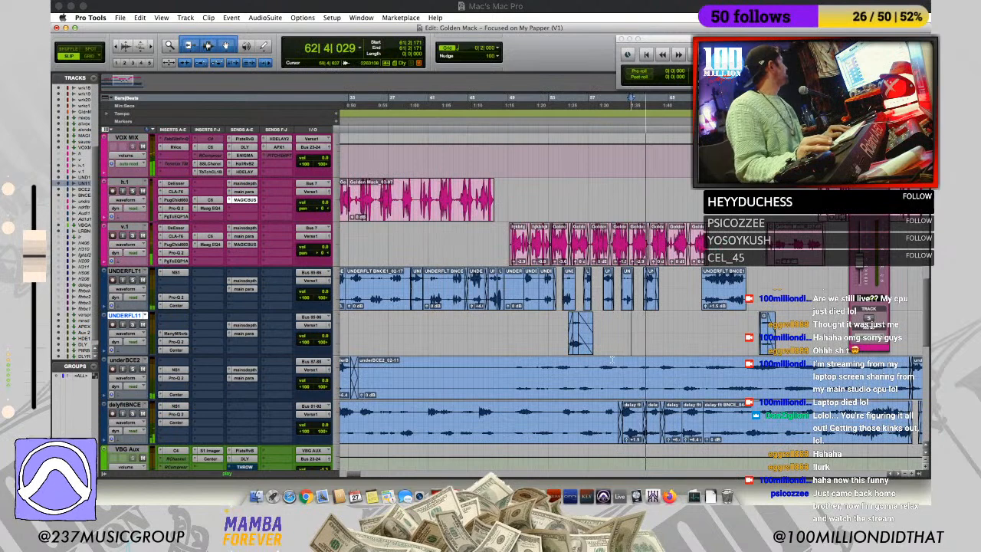
key(t)
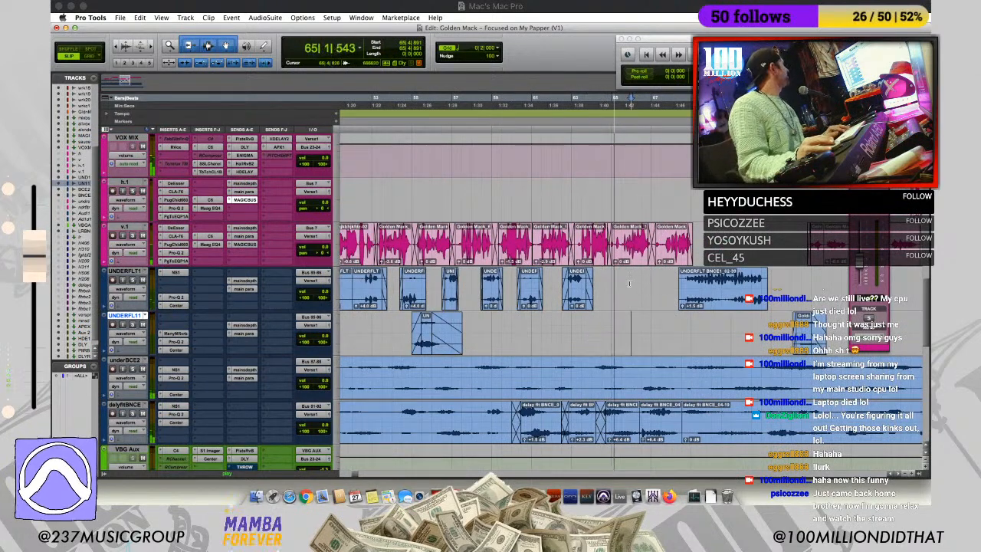
Step: Play the background vocals from about bars 57 and 67 to check underBCE2 against the lead
key(r)
key(r)
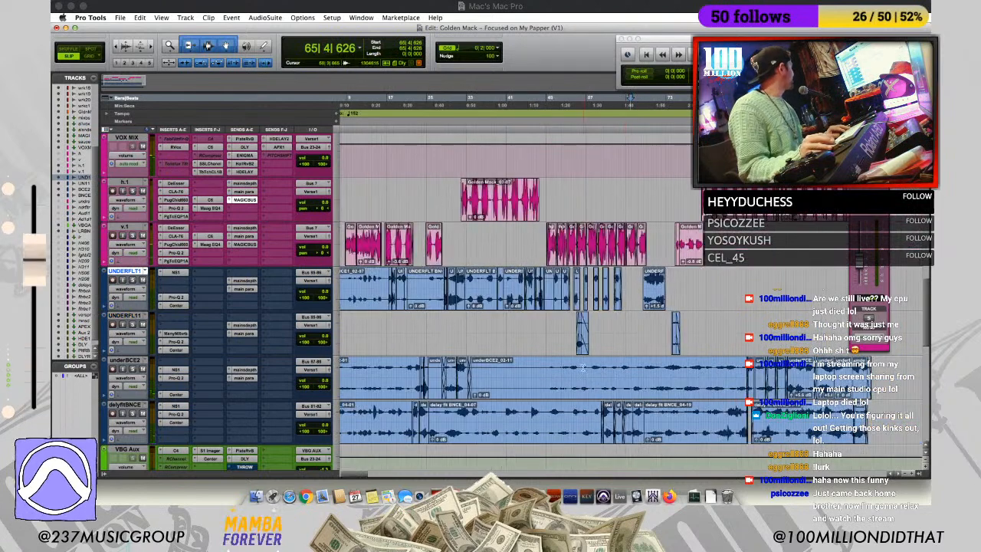
click(588, 365)
key(r)
key(space)
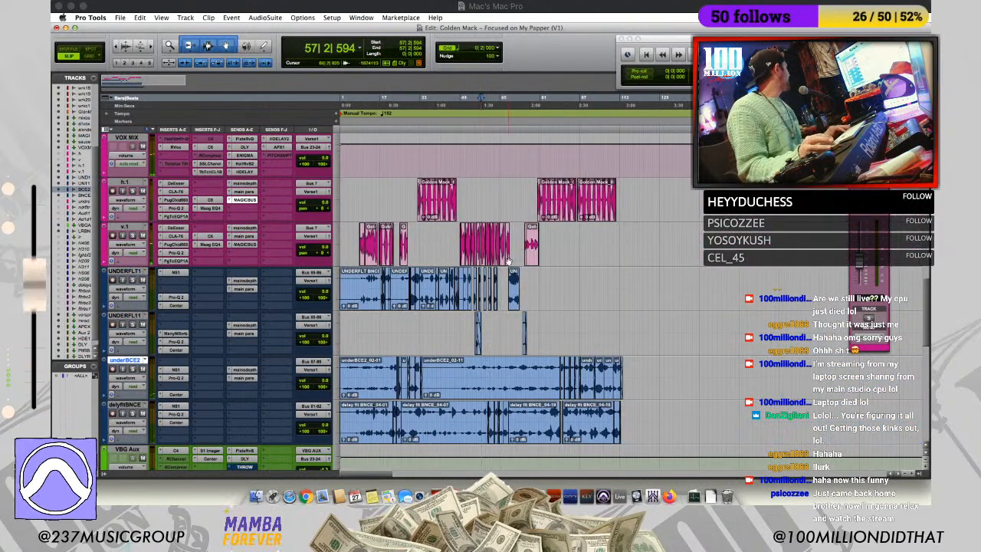
key(space)
key(t)
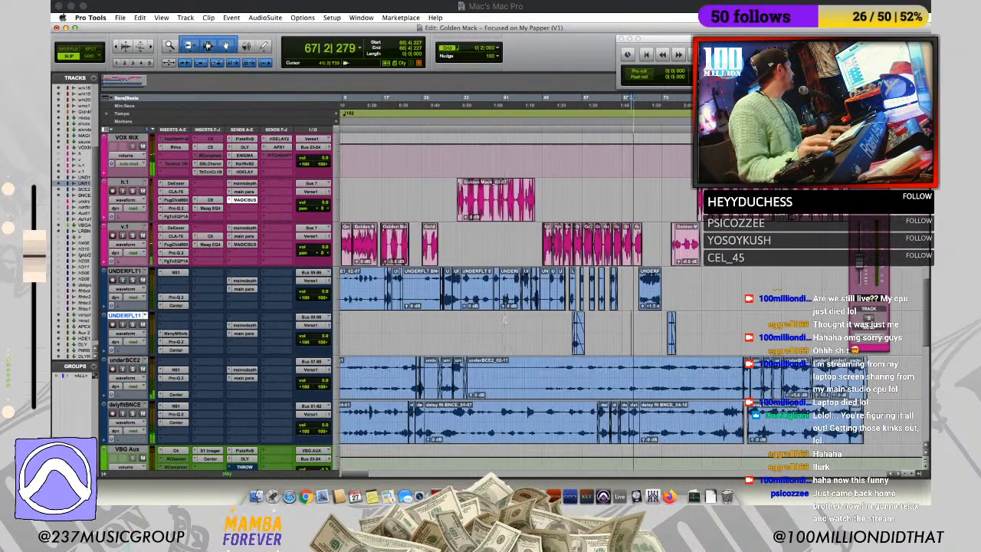
Step: Separate underBCE2 from about bar 49 to bar 53, raise that clip's gain to +6.4 dB and crossfade its start, then play it
key(space)
click(546, 365)
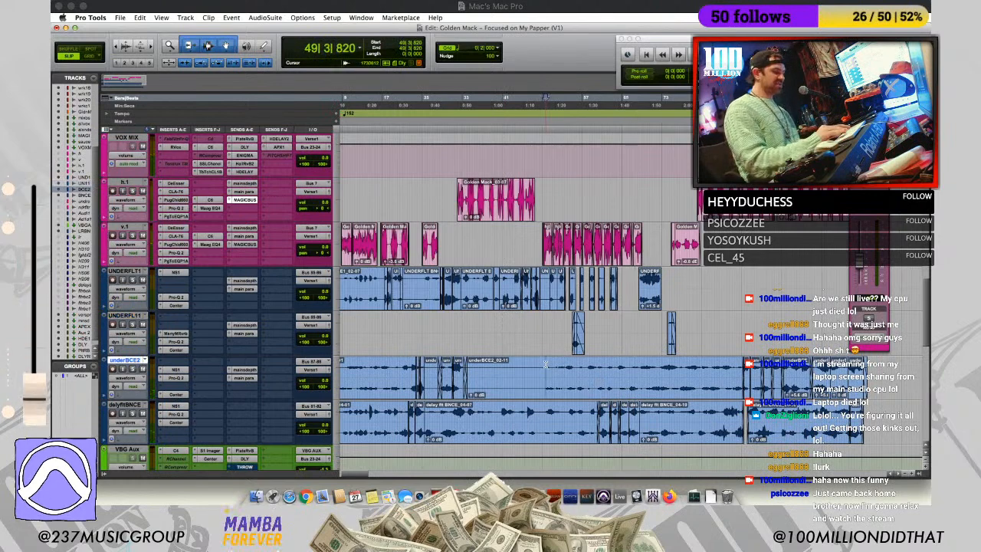
key(t)
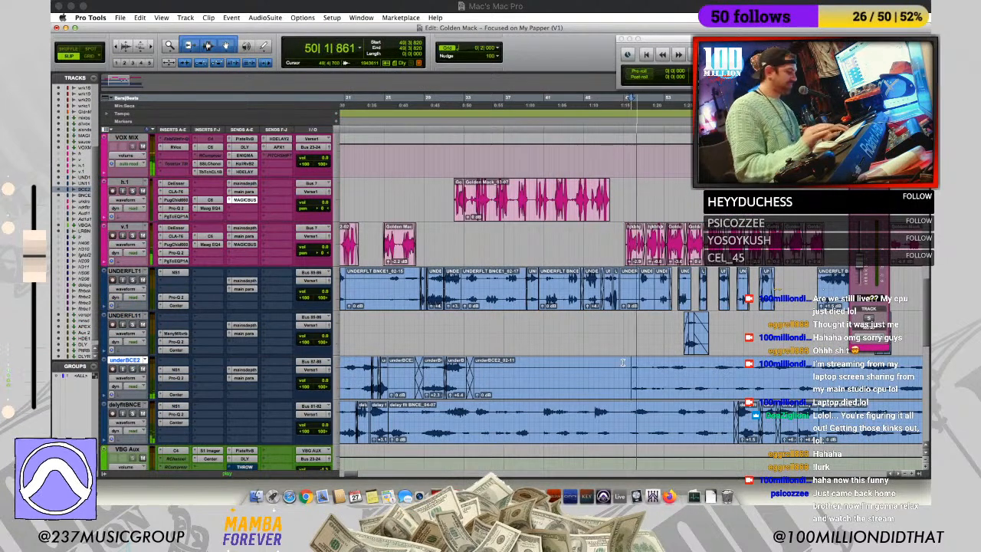
key(space)
key(space)
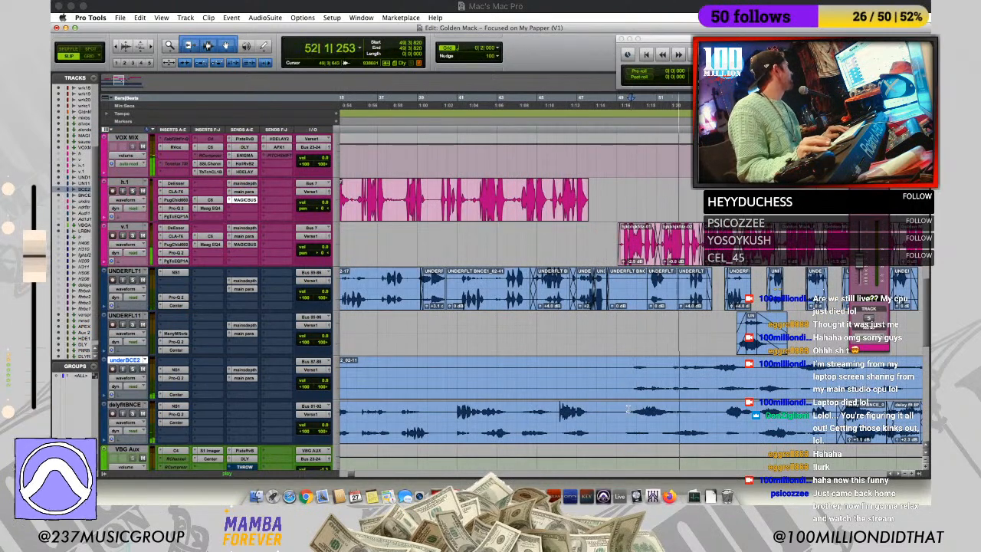
drag(631, 379, 706, 376)
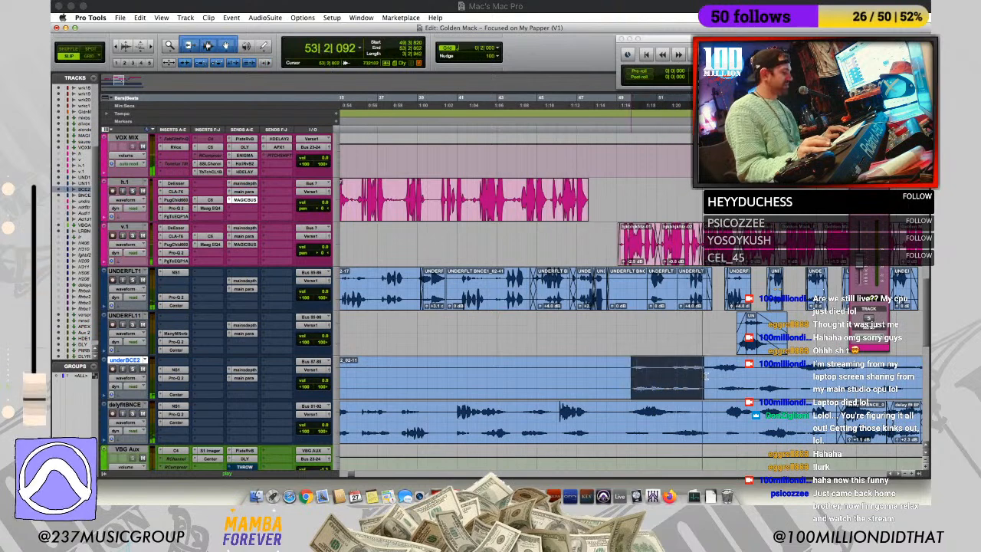
key(super+e)
click(635, 394)
drag(635, 395, 627, 393)
click(631, 337)
key(space)
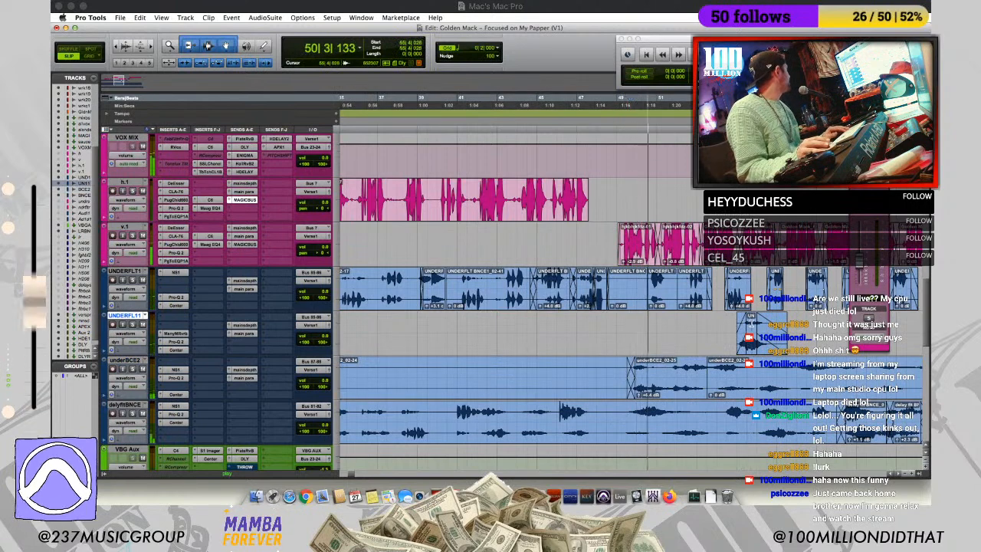
Step: Set the clip gain of the UNDERFL11 reverb throw near bar 55 to -6.5 dB and play through it
click(751, 325)
key(t)
key(t)
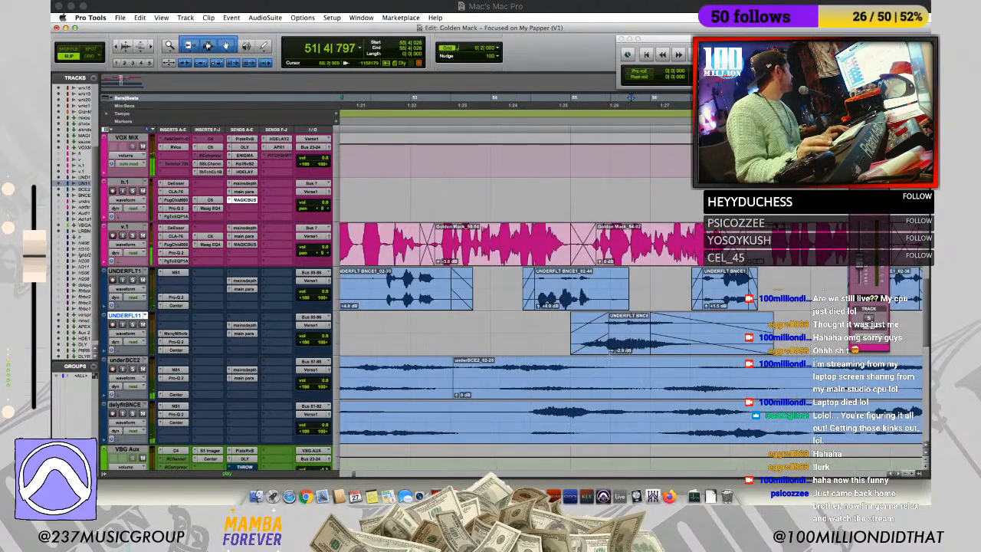
drag(612, 350, 613, 361)
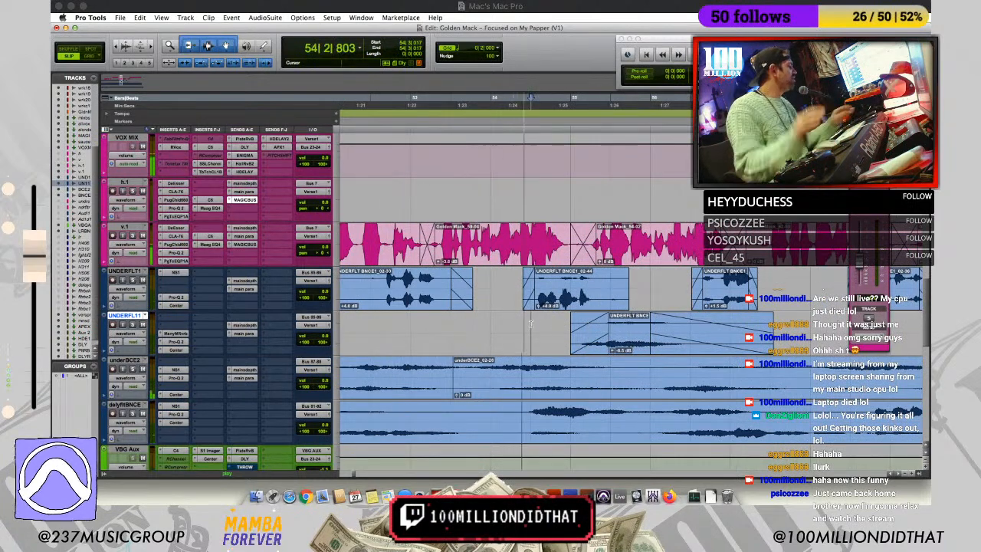
key(r)
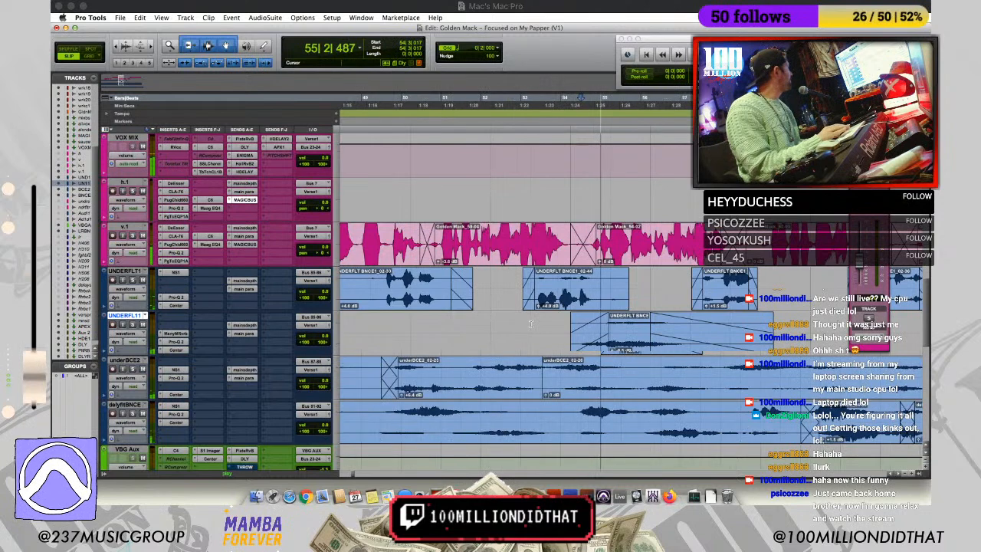
key(r)
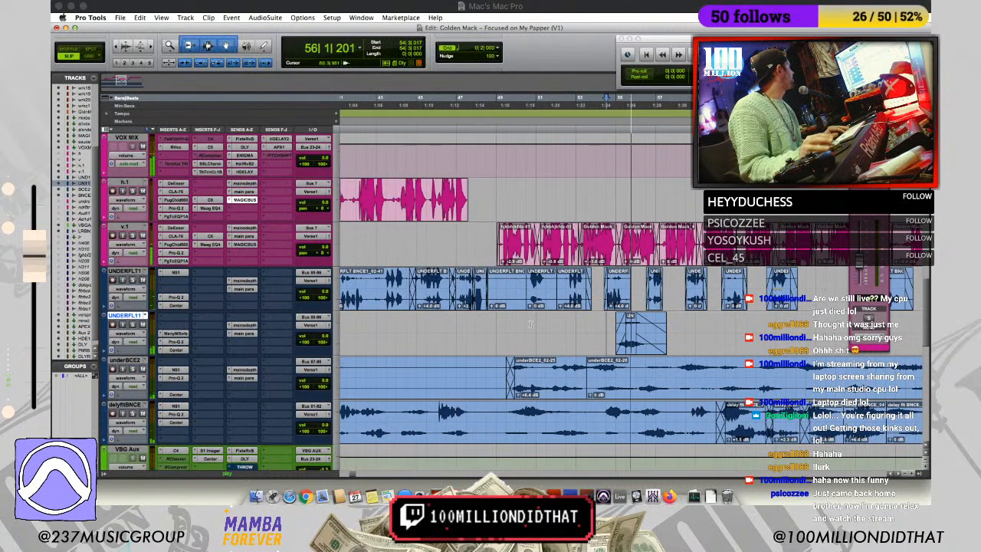
key(t)
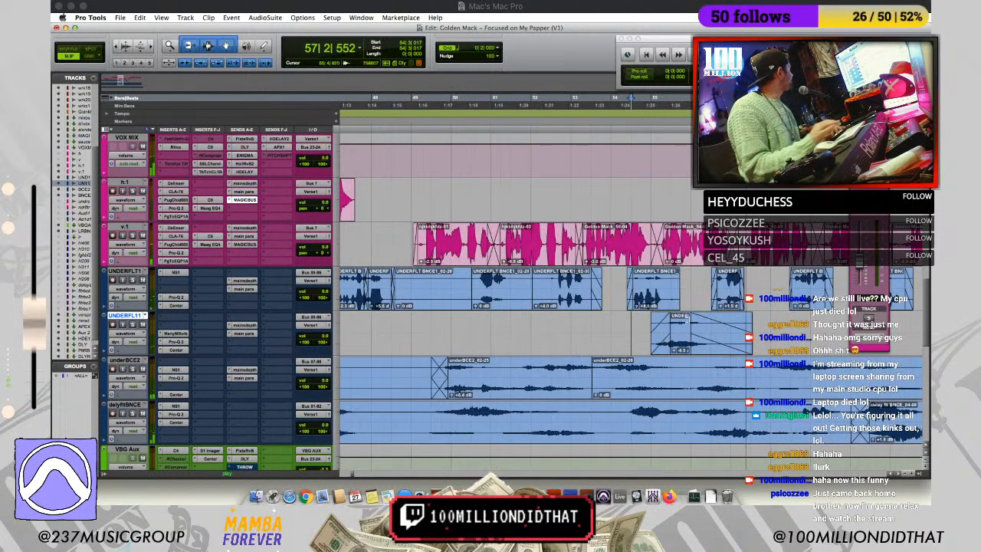
key(r)
key(r)
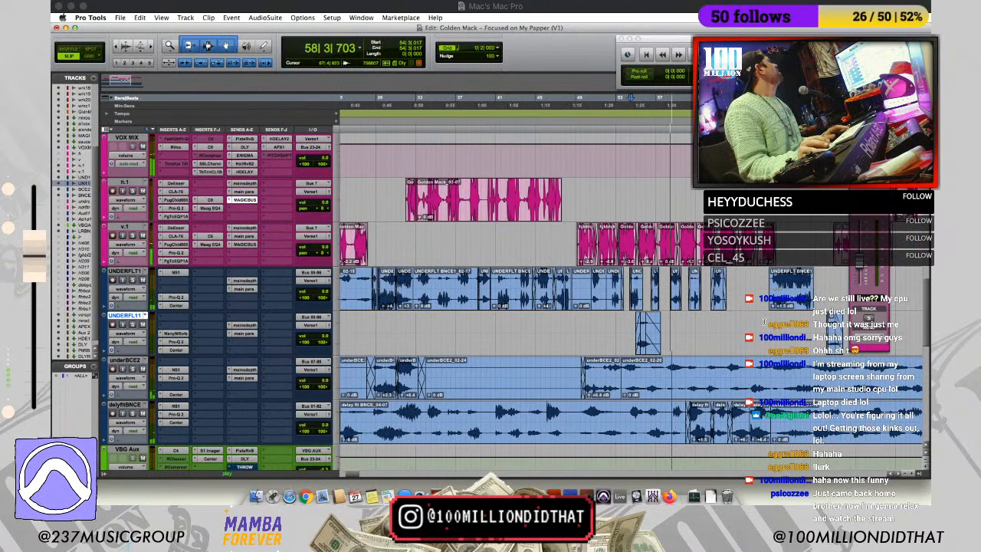
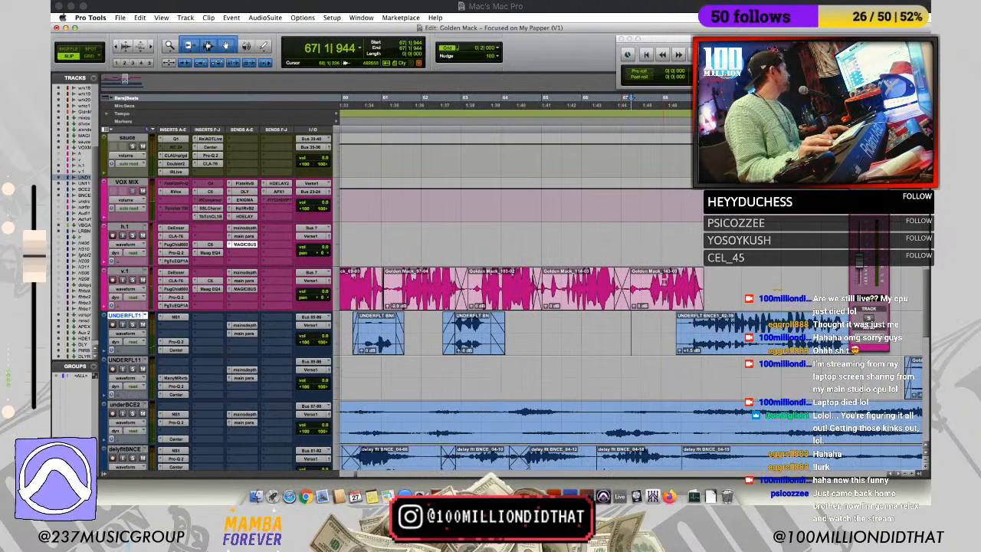
Step: Split out the v.1 phrase near bar 67, copy it onto UNDERFL11 and delete the extra copy on the h.1 track
click(664, 281)
key(b)
drag(650, 298, 651, 240)
click(652, 298)
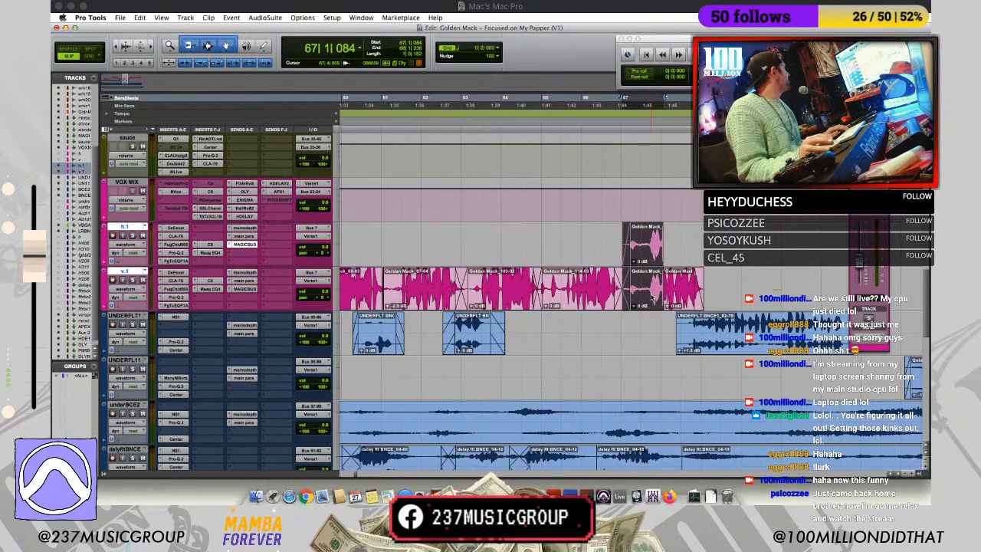
drag(652, 299, 652, 374)
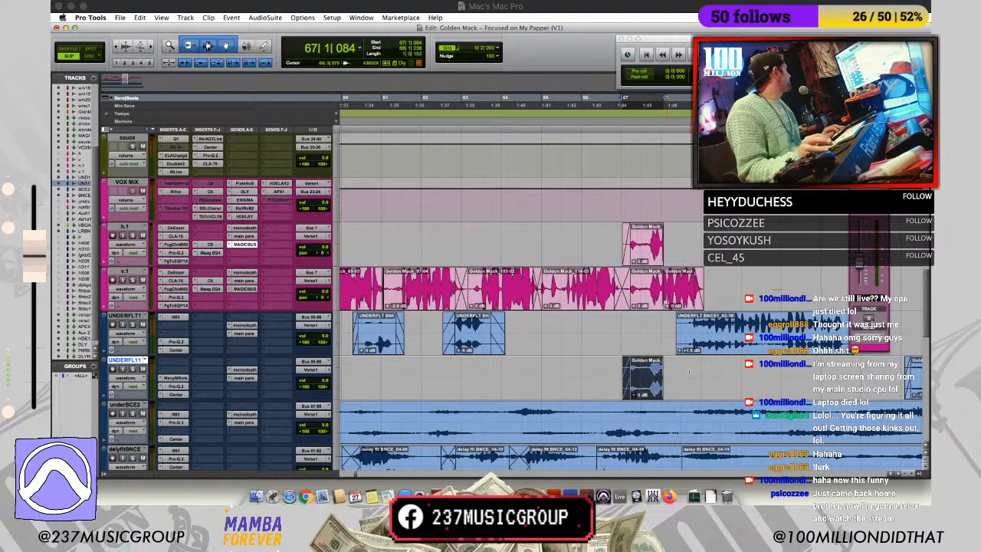
click(626, 261)
key(BackSpace)
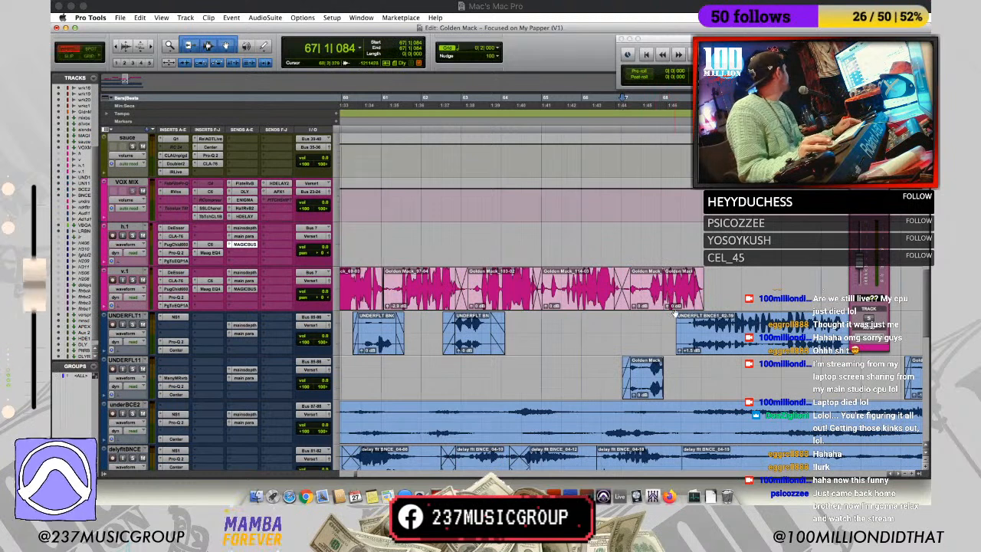
Step: Heal the split in the v.1 lead phrase near bar 67
drag(665, 290, 706, 289)
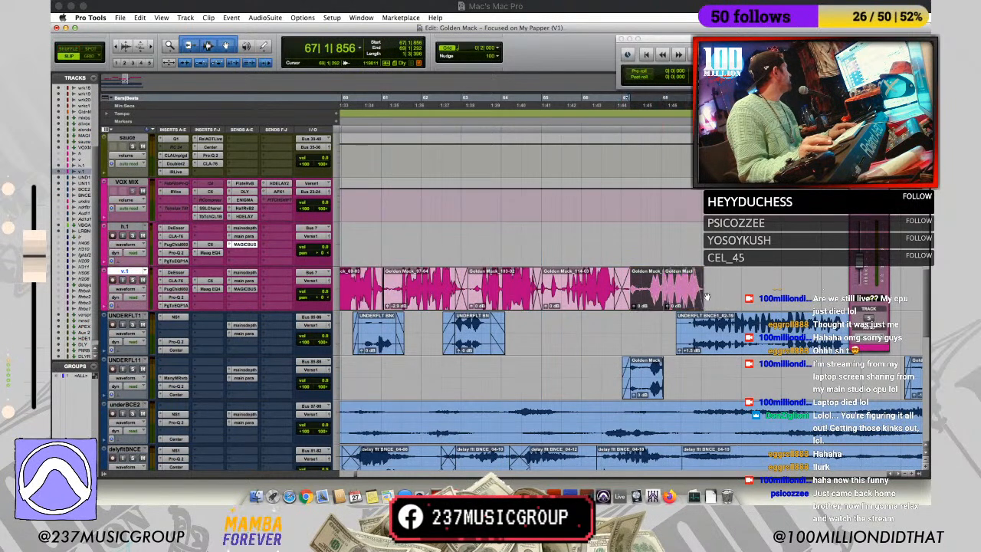
click(743, 290)
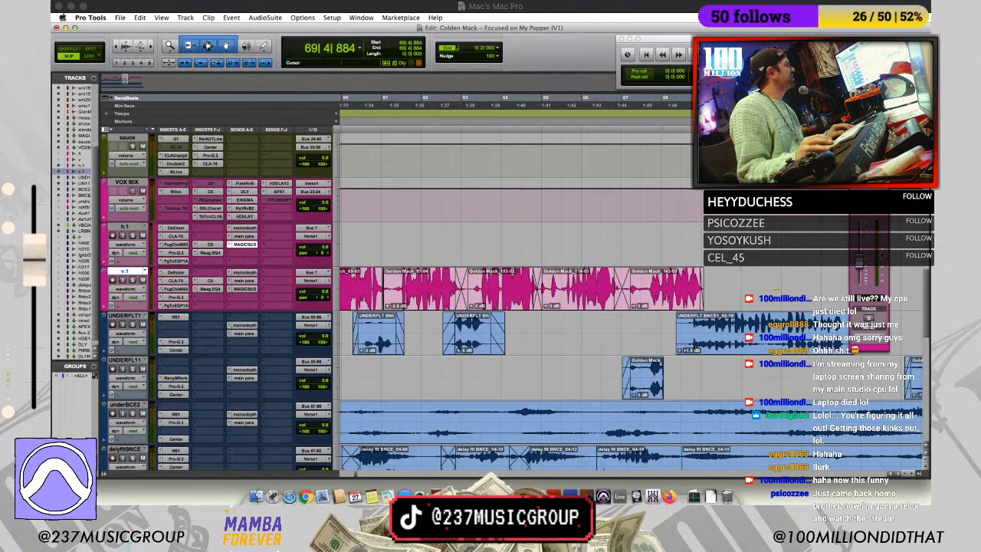
Step: Render the UNDERFL11 phrase near bar 67 through H-Reverb long Mono with the Re-Verse preset and a 4.66-second reverb time, including room for the tail
drag(586, 52, 553, 118)
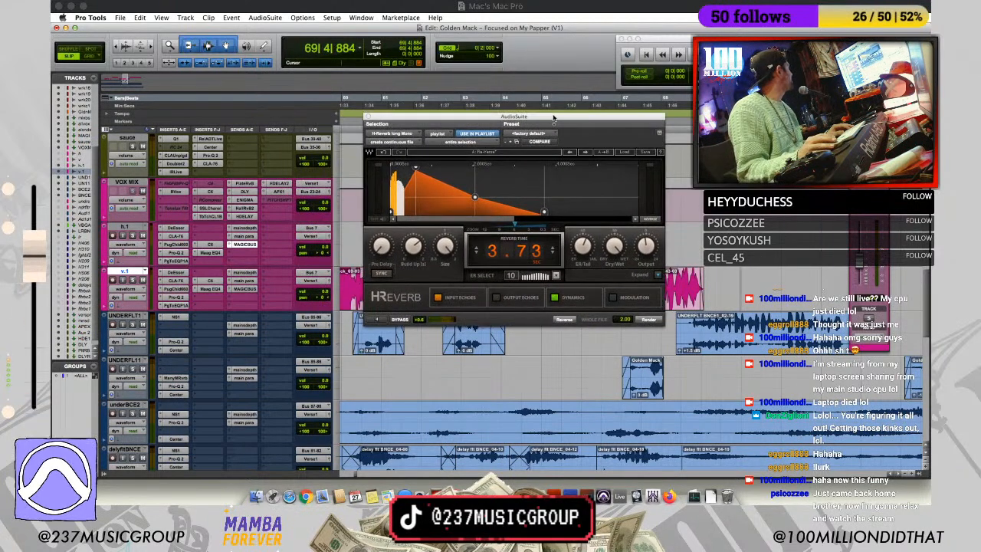
click(624, 152)
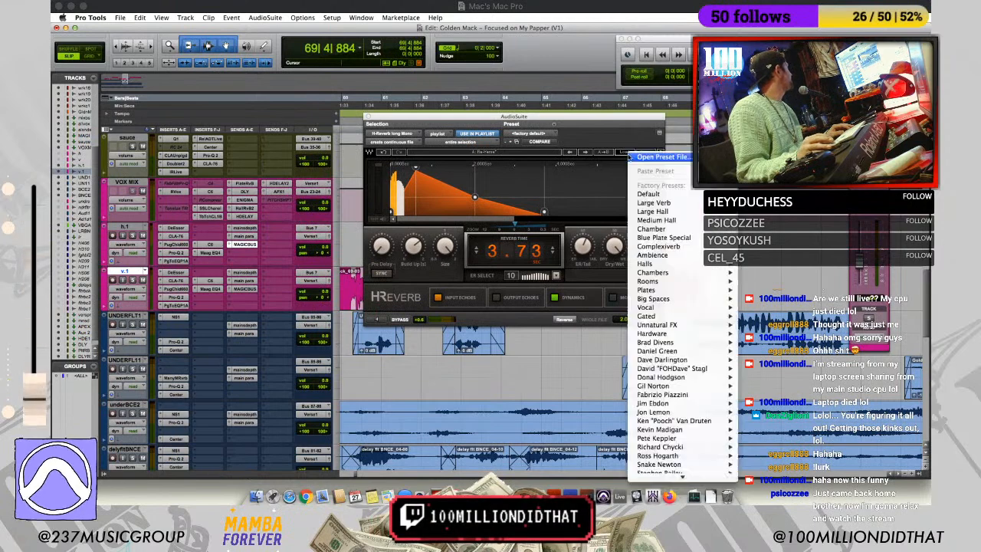
mouse_move(666, 466)
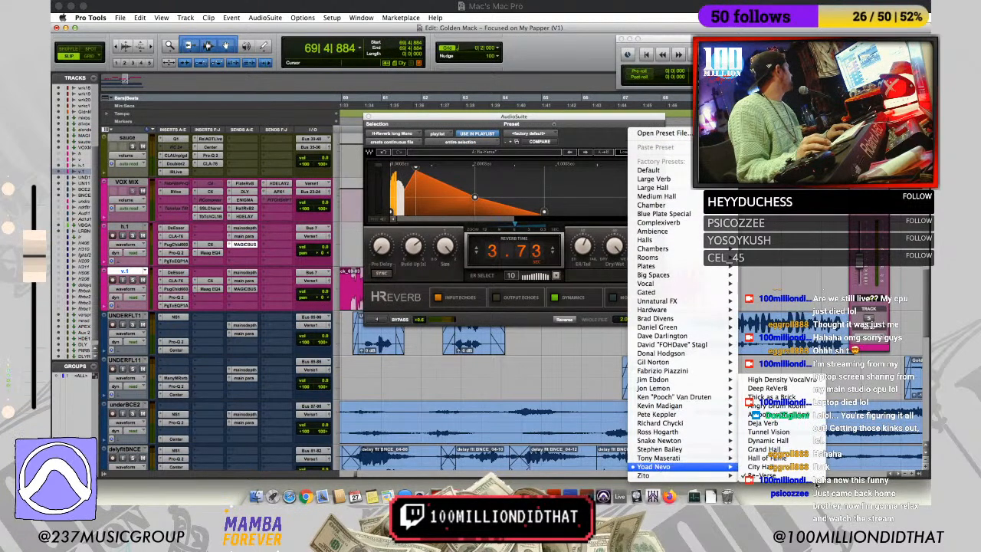
click(580, 124)
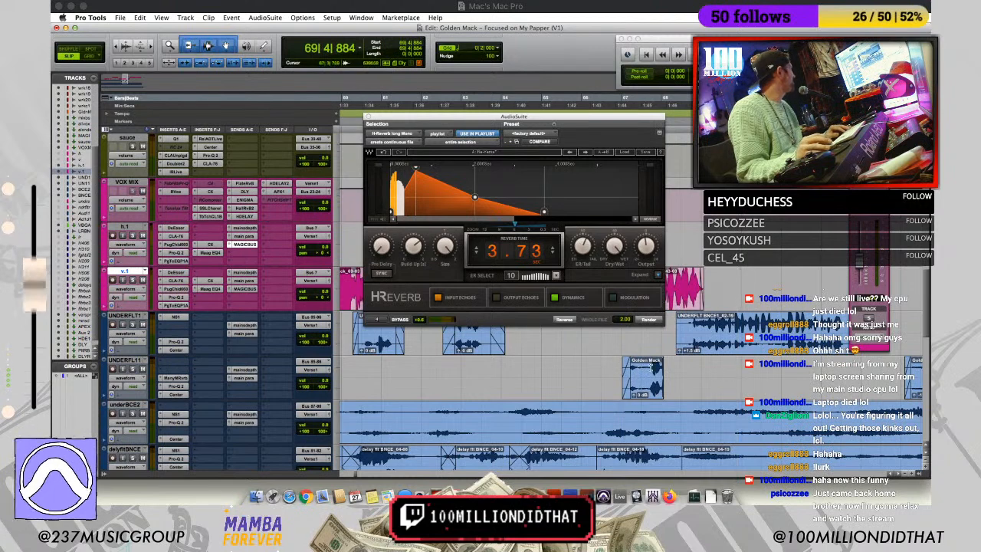
drag(663, 361, 660, 361)
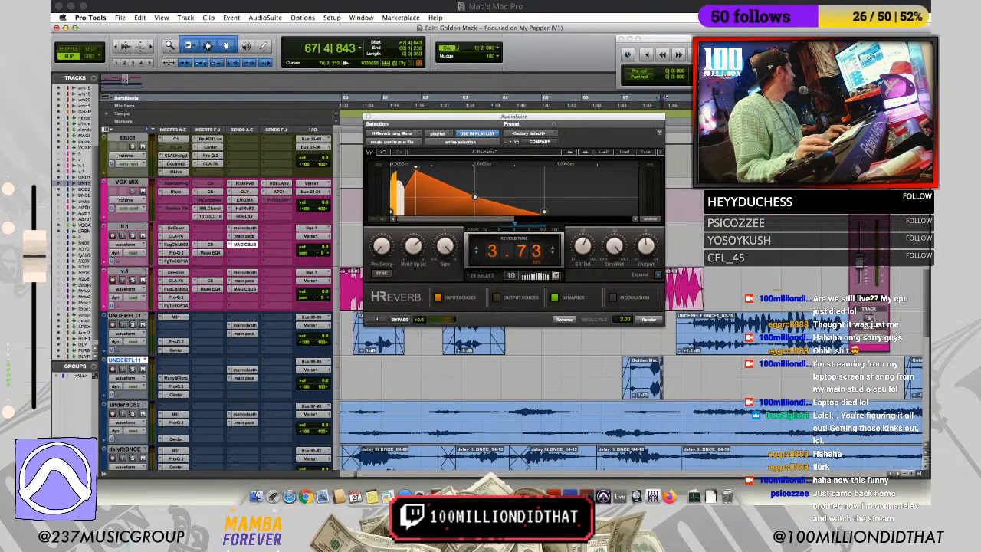
drag(479, 256, 479, 252)
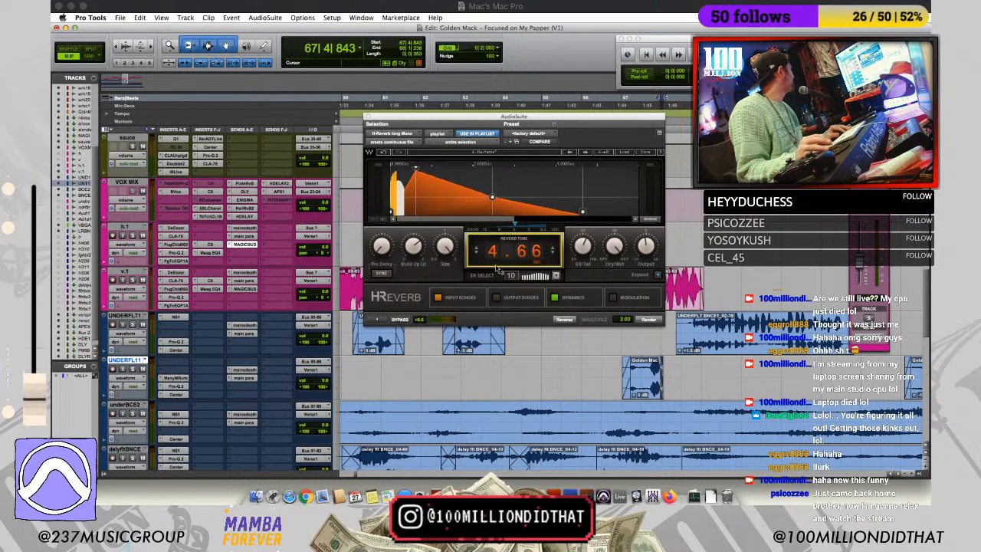
drag(737, 375, 631, 374)
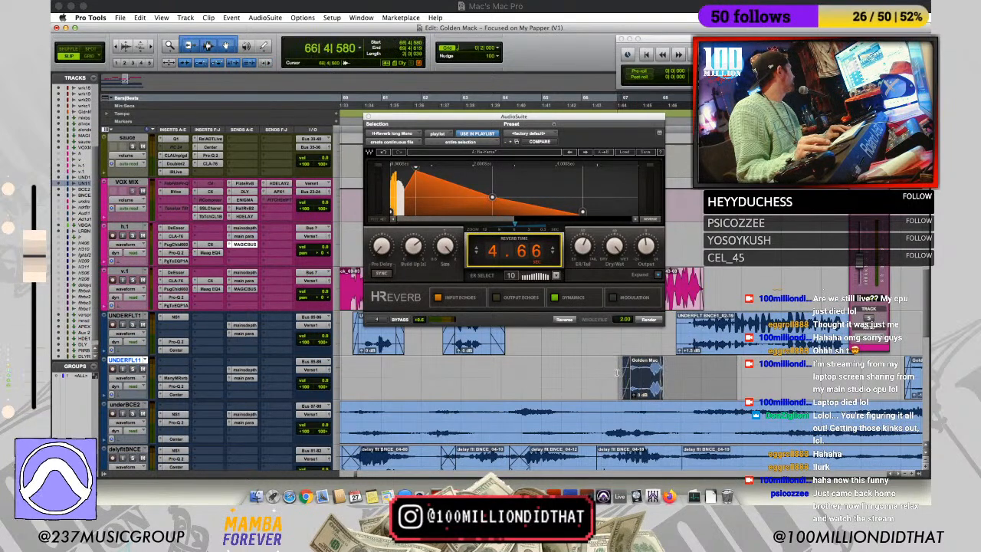
click(649, 319)
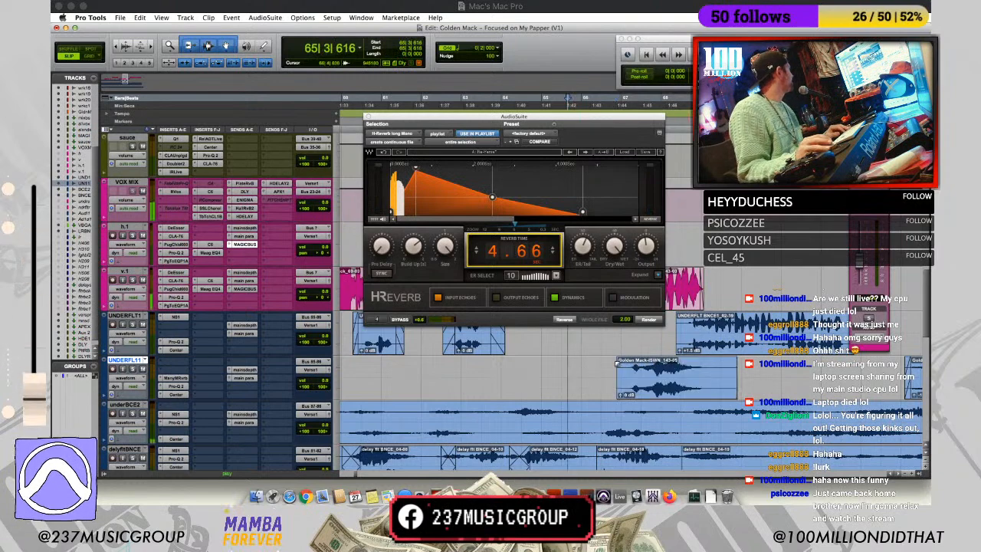
Step: Fade in the rendered UNDERFL11 reverb clip, set its clip gain to -7.8 dB and shift it about half a bar earlier
drag(617, 362, 639, 393)
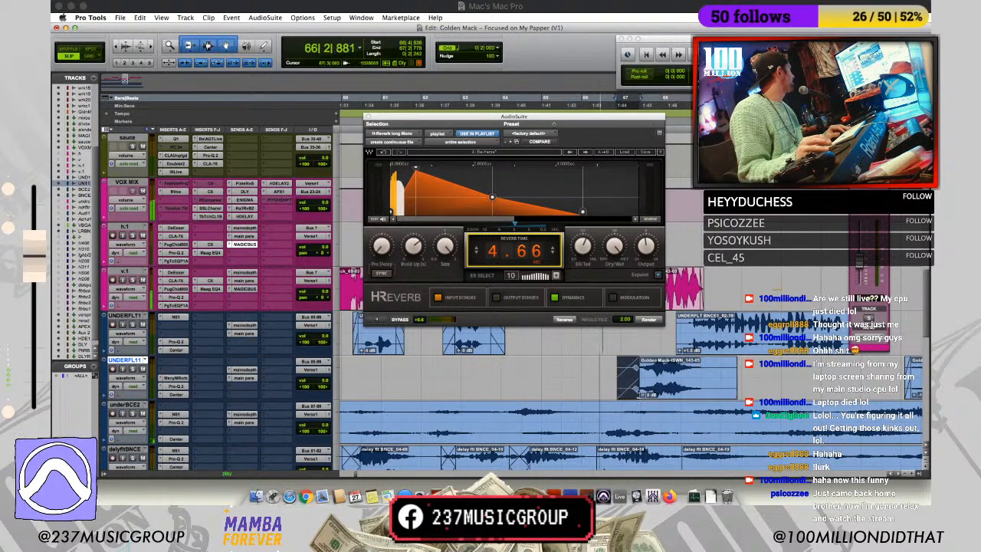
click(656, 386)
drag(656, 385, 635, 386)
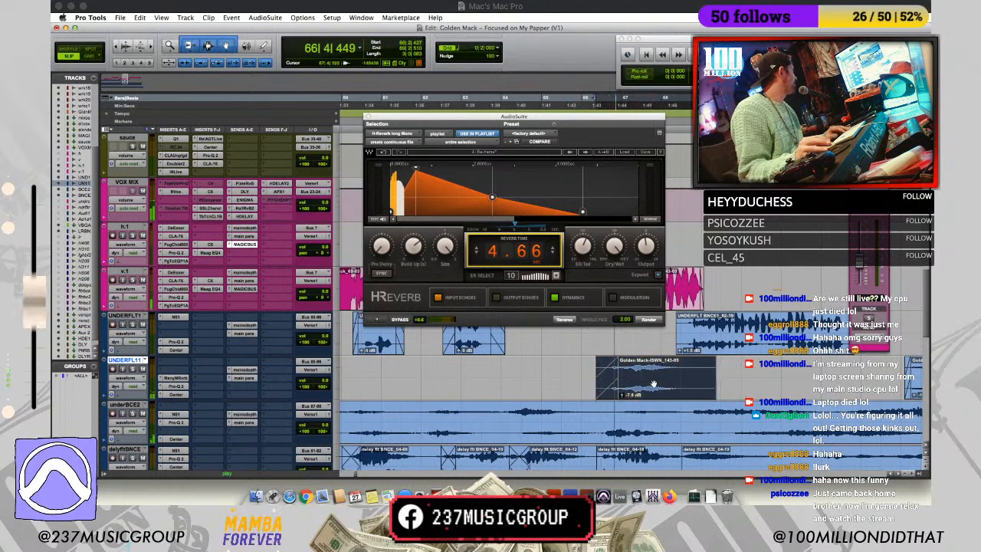
click(692, 373)
key(space)
Step: Shorten the UNDERFL11 reverb clip to end near bar 68 with a fade-out, lower its clip gain and play from just before it
drag(708, 380, 643, 361)
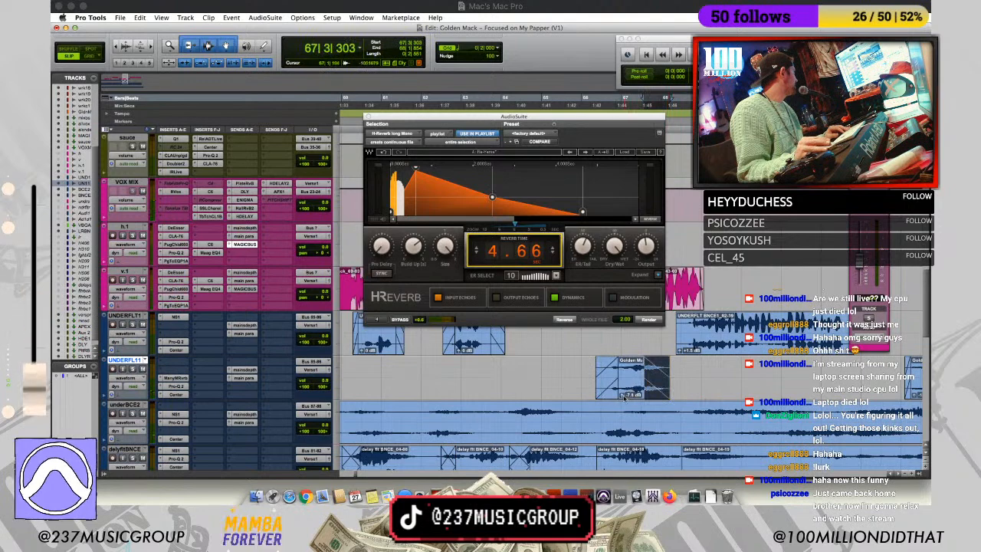
click(585, 368)
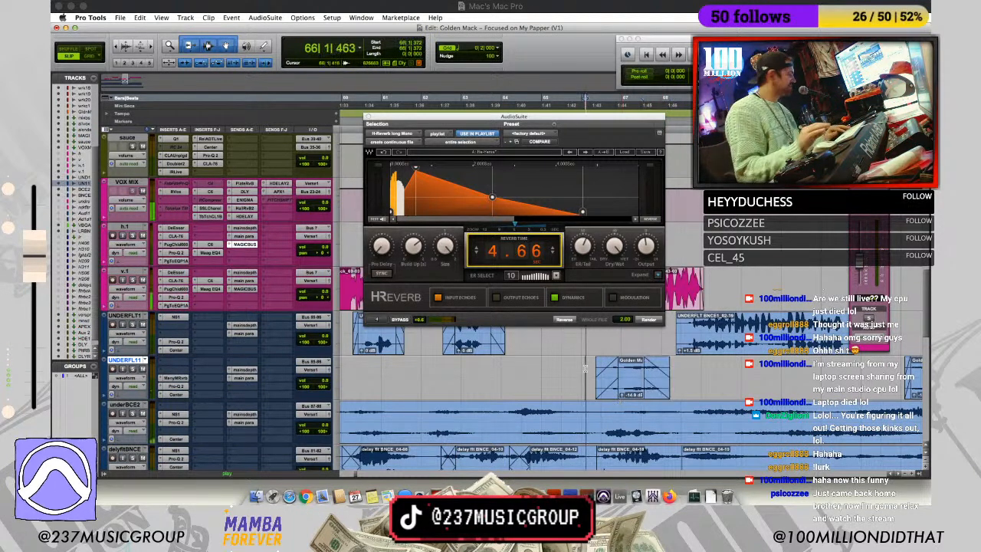
key(r)
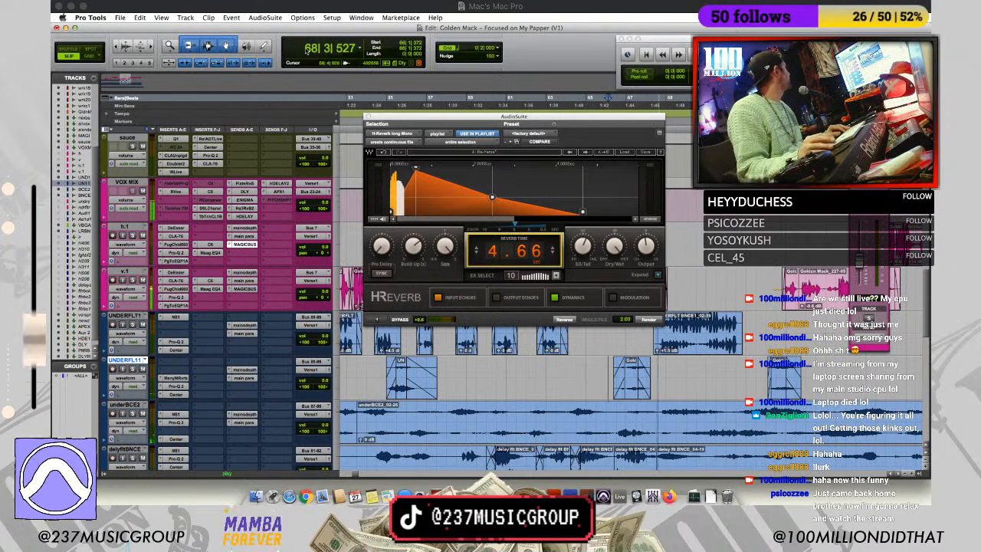
Step: Close the reverb window, move the UNDERFL11 reverb clip later to start around bar 67, beat 4, and play it in context
click(368, 116)
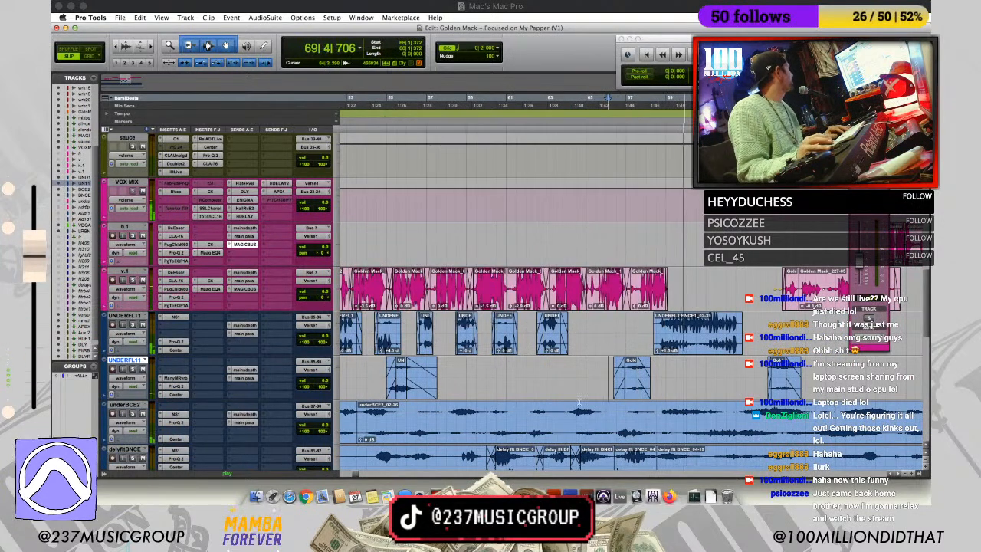
click(648, 391)
drag(649, 391, 663, 392)
key(space)
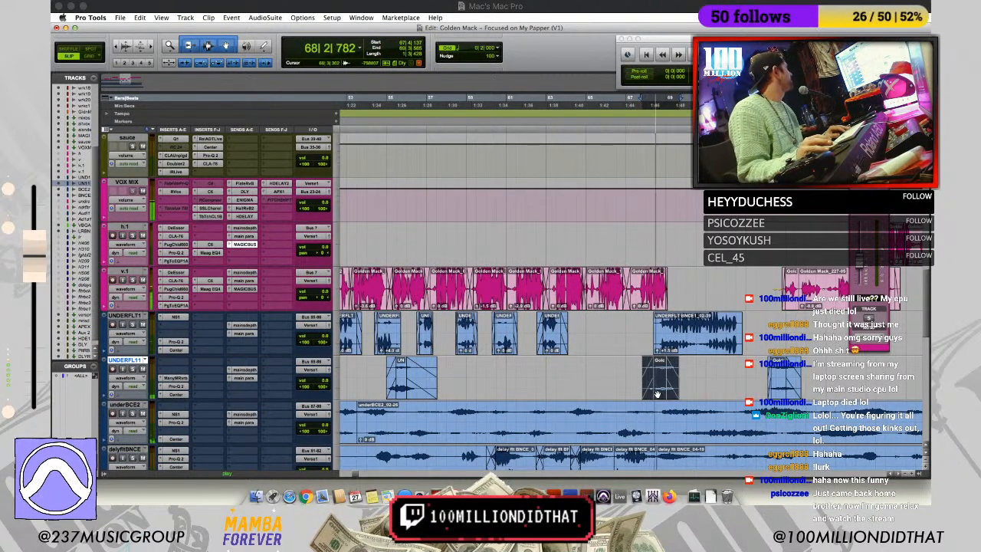
key(space)
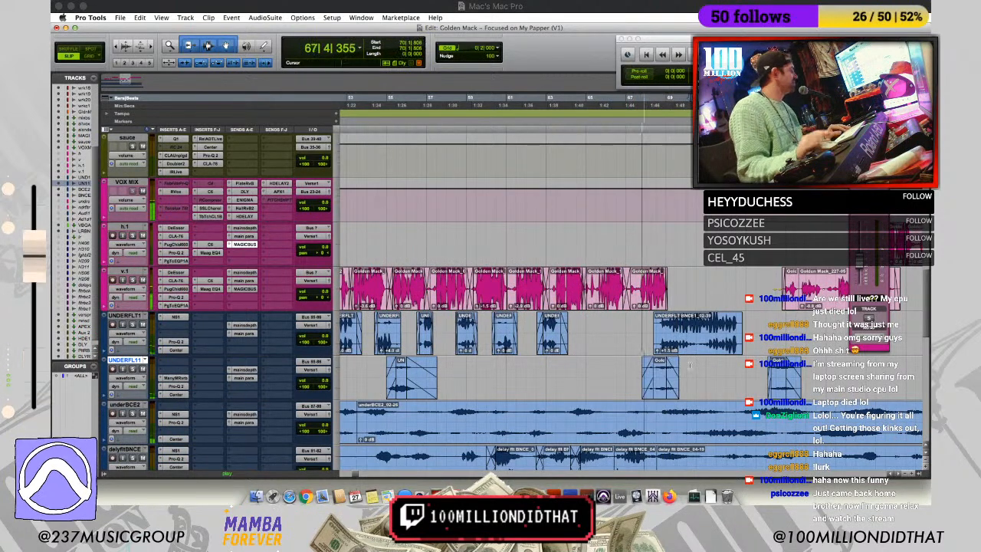
key(r)
key(r)
key(space)
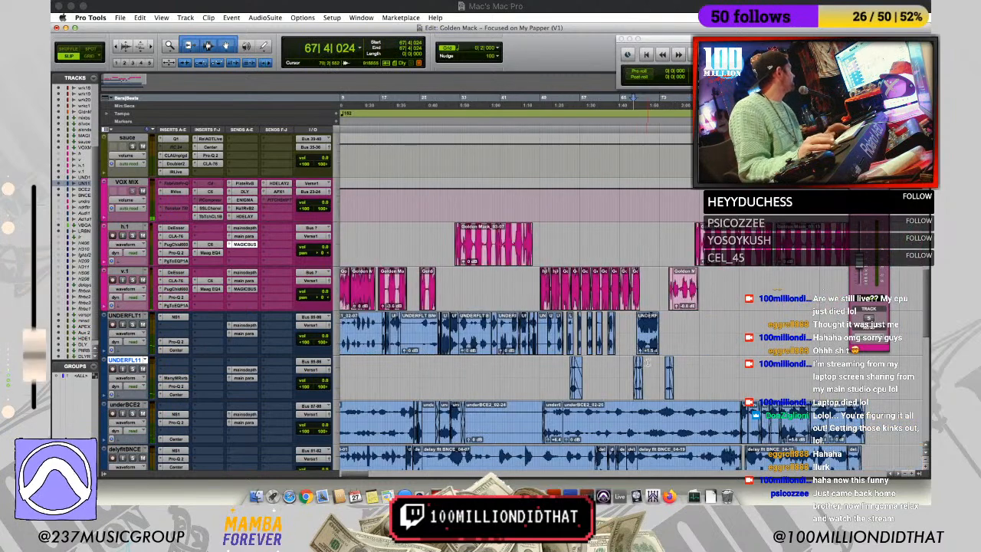
Step: Separate the UNDERFLT1 phrase from about bar 70, beat 4 to bar 72, beat 4 and copy it onto UNDERFL11
key(t)
key(t)
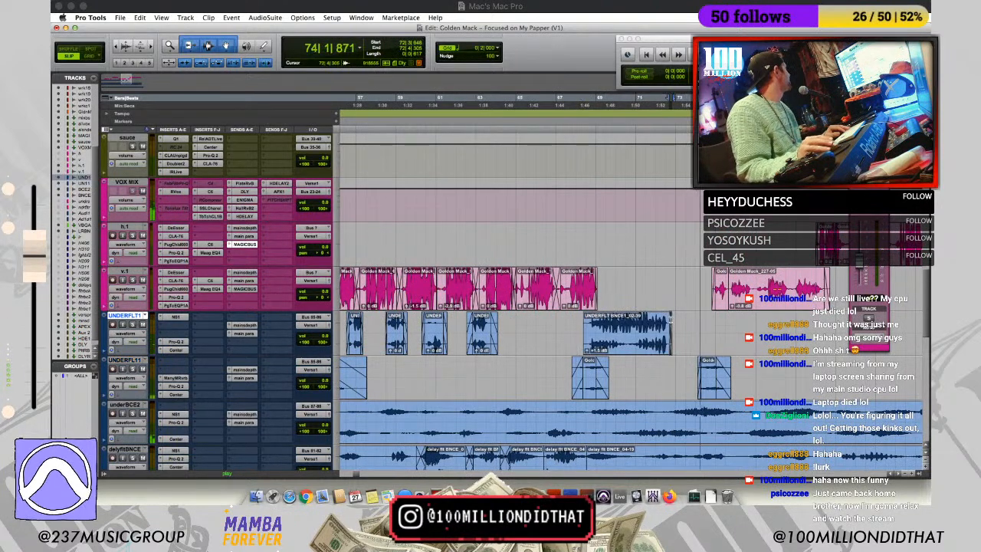
click(633, 323)
key(space)
mouse_move(647, 341)
mouse_down()
mouse_move(646, 379)
mouse_move(643, 362)
mouse_up()
key(space)
click(650, 394)
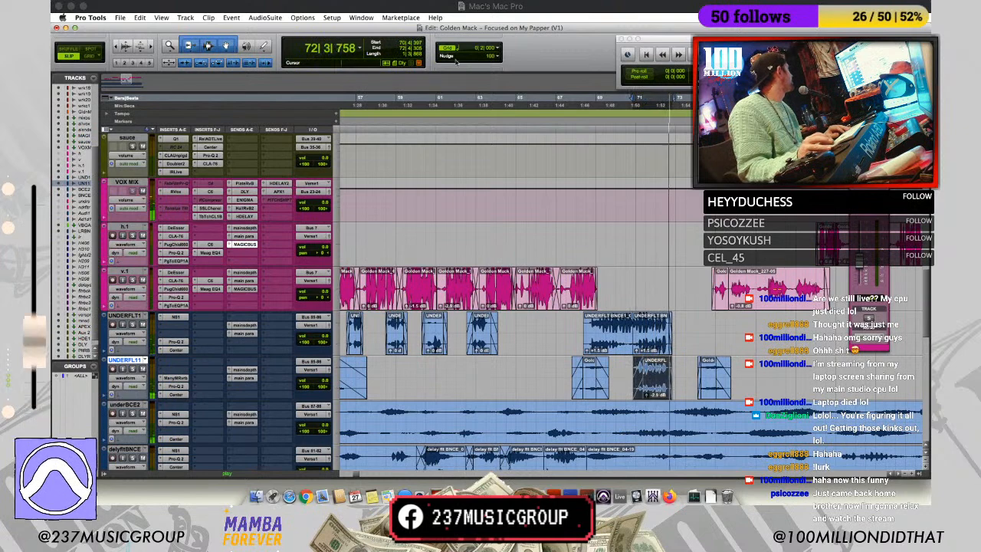
Step: Render the copied UNDERFL11 phrase an octave down with SoundShifter Pitch Stereo at -12 semitones, then play it and lower its clip gain
click(265, 17)
mouse_move(296, 49)
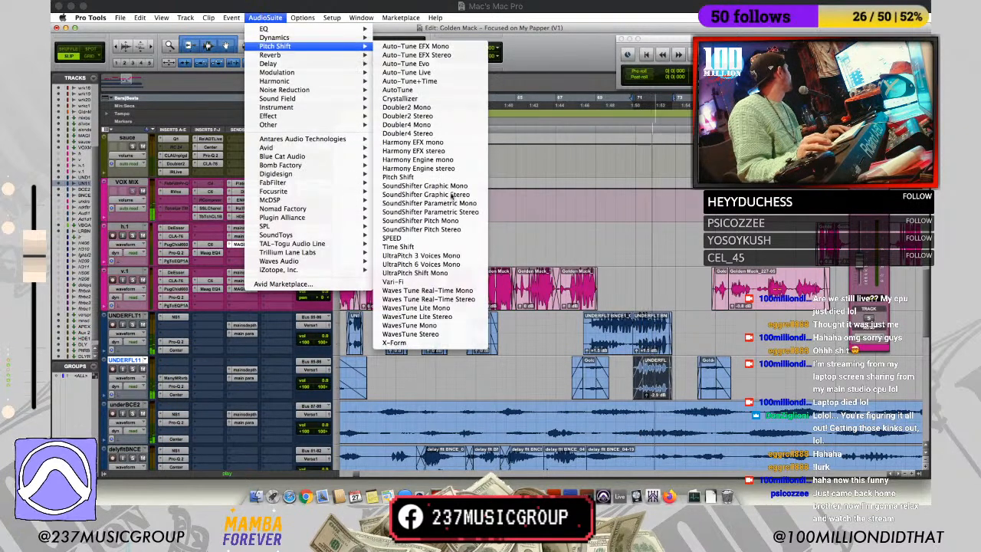
click(422, 229)
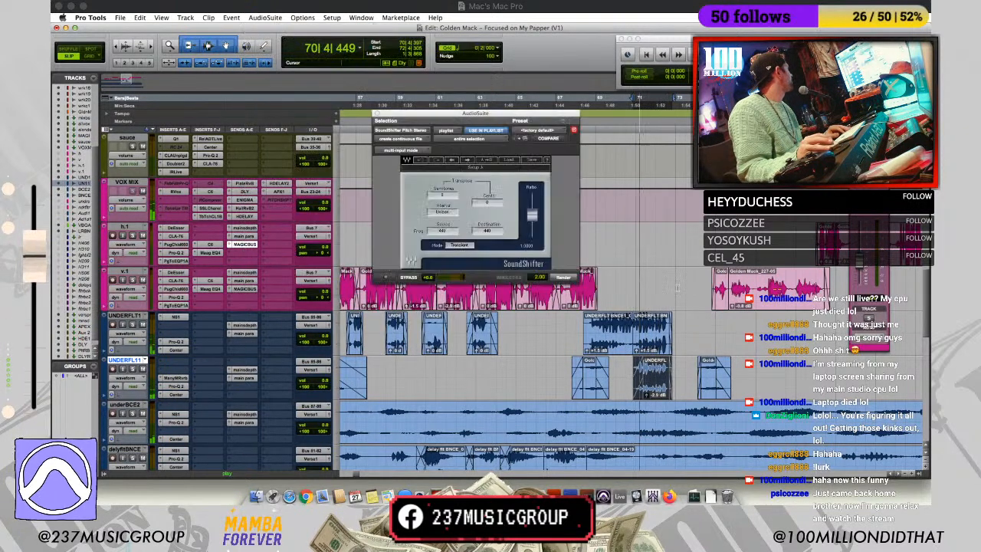
drag(444, 195, 445, 223)
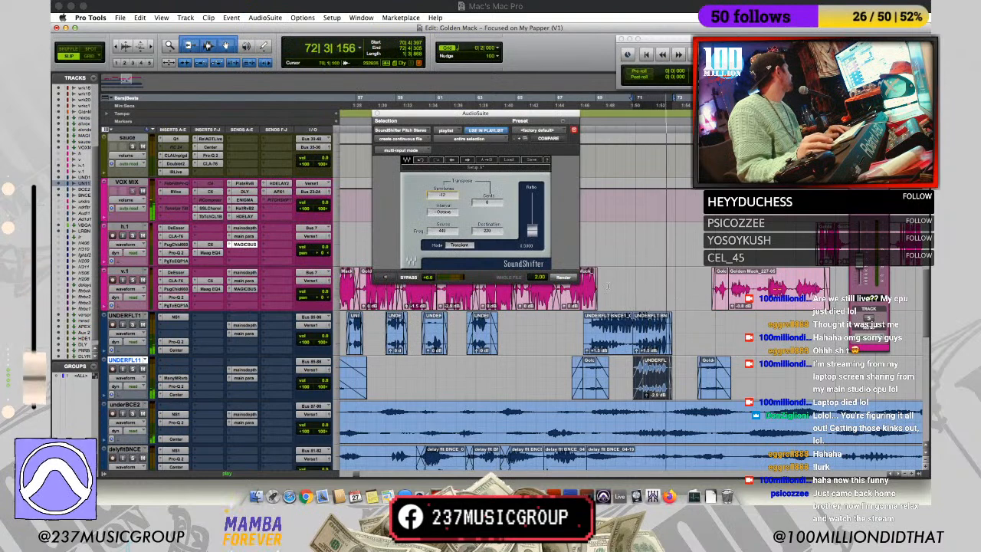
click(563, 277)
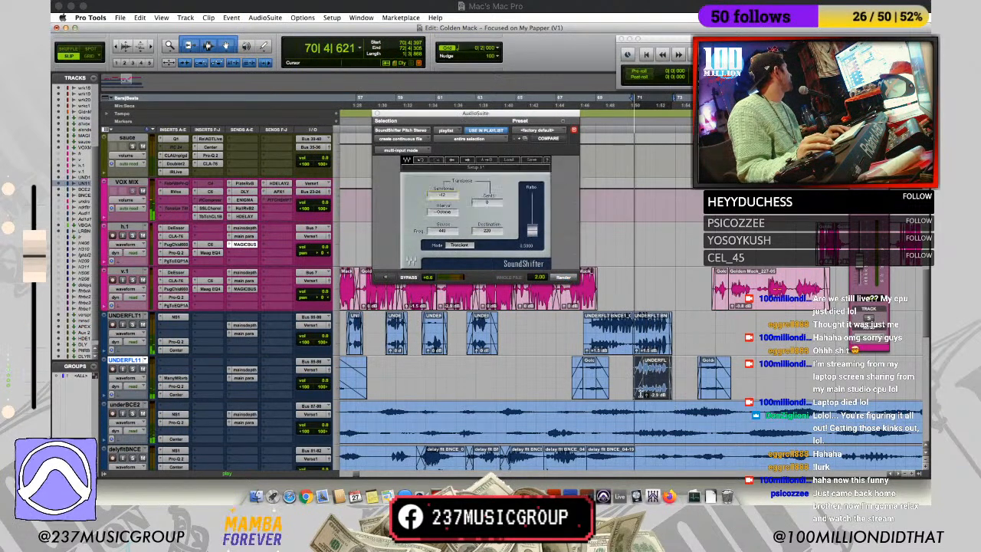
key(space)
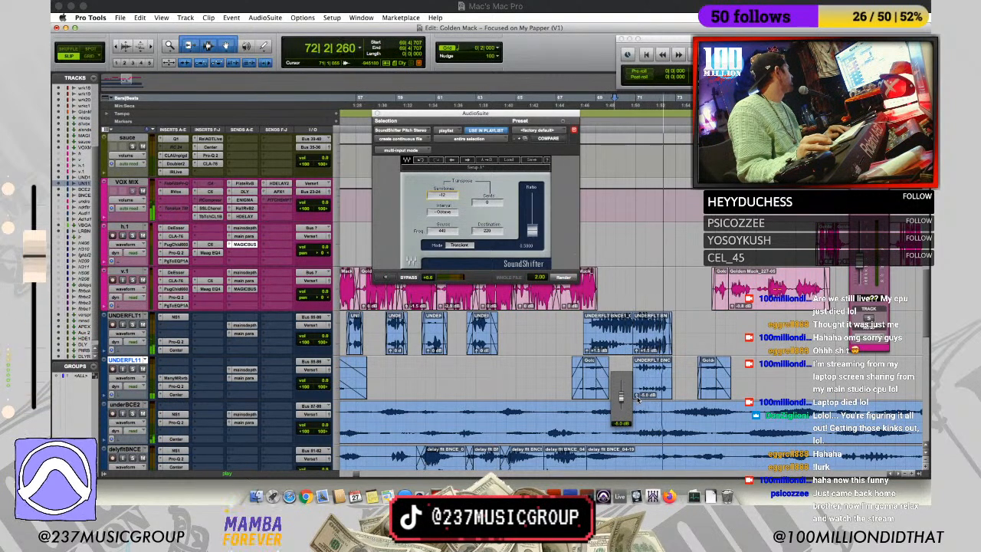
Step: Trim the pitched-down UNDERFL11 clip to its last part from about bar 71, beat 3, and select it with empty space through bar 73
double_click(651, 374)
drag(651, 374, 660, 361)
key(space)
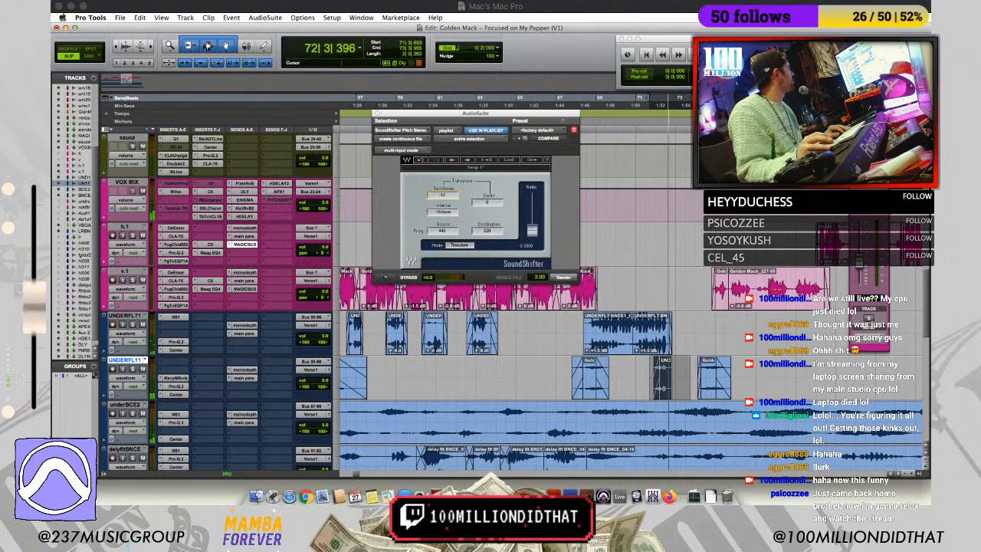
click(268, 17)
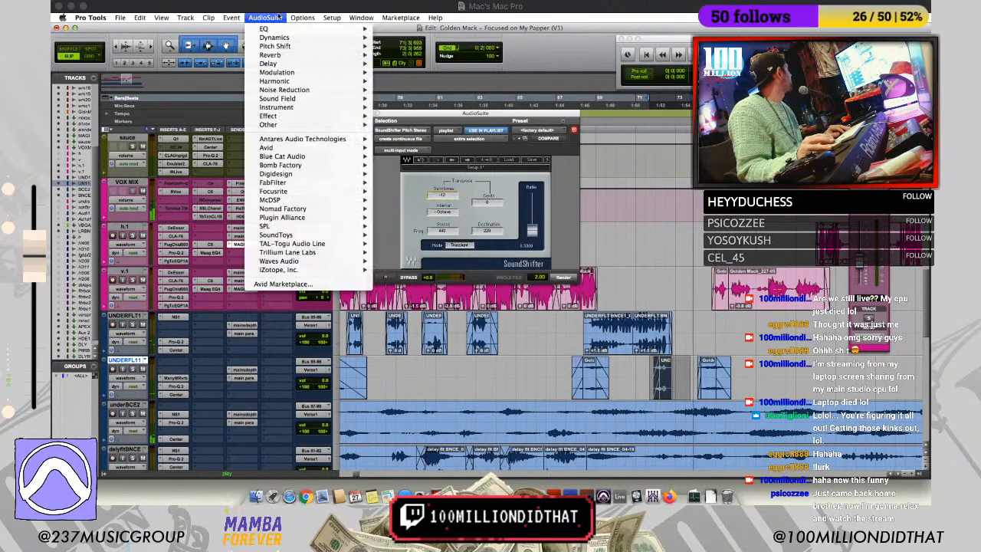
mouse_move(283, 57)
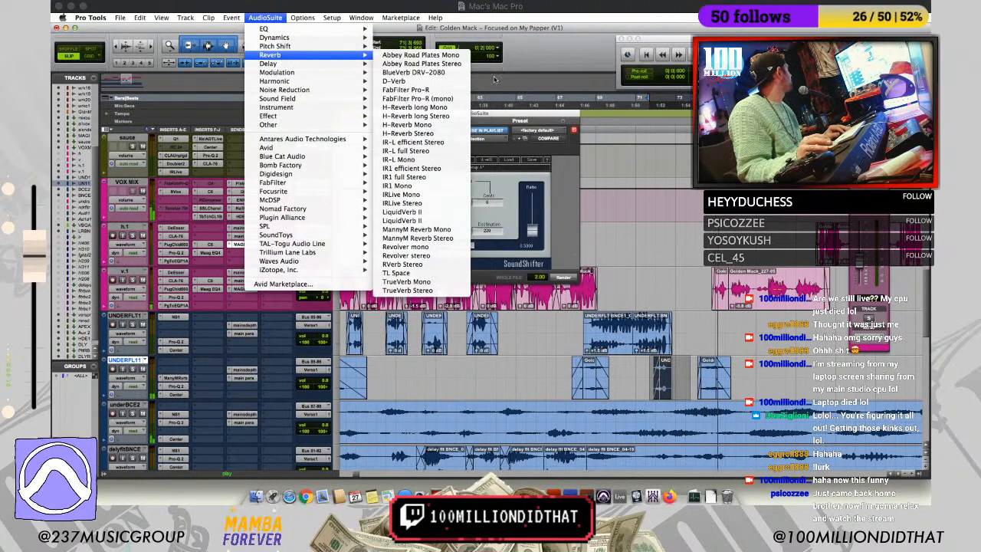
click(424, 108)
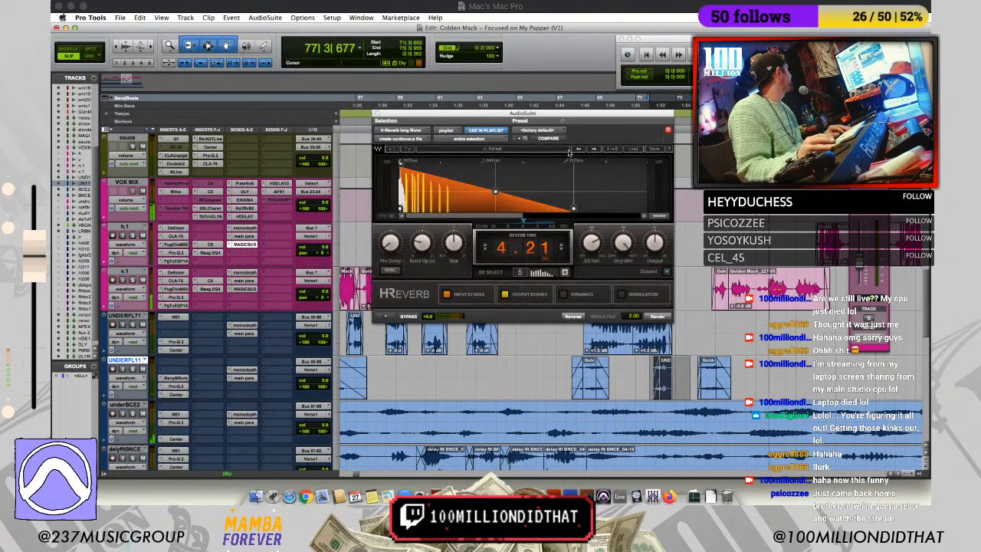
click(376, 113)
Step: Load a preset in H-Reverb long Stereo, use a 5.16-second reverb time, and render it onto the selected UNDERFL11 clip
click(332, 17)
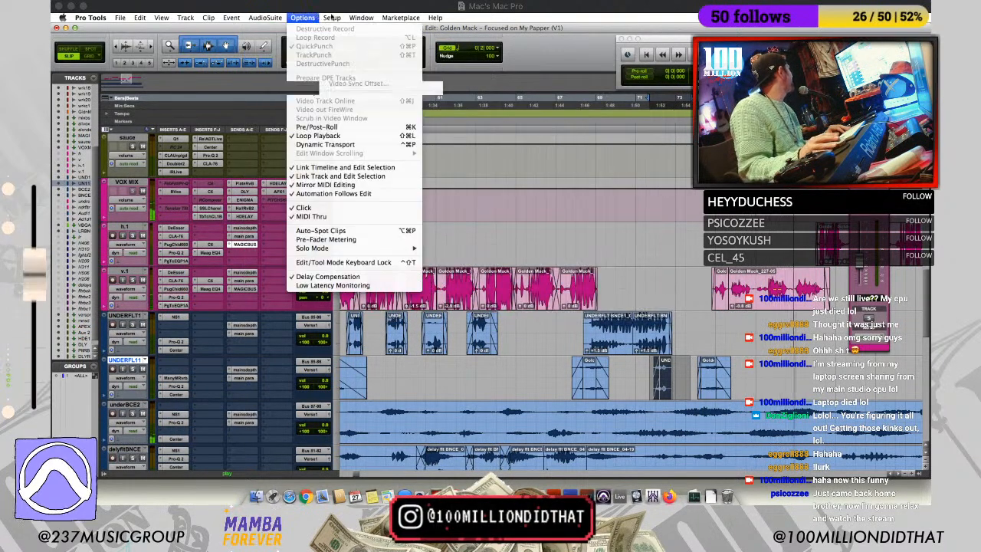
mouse_move(264, 17)
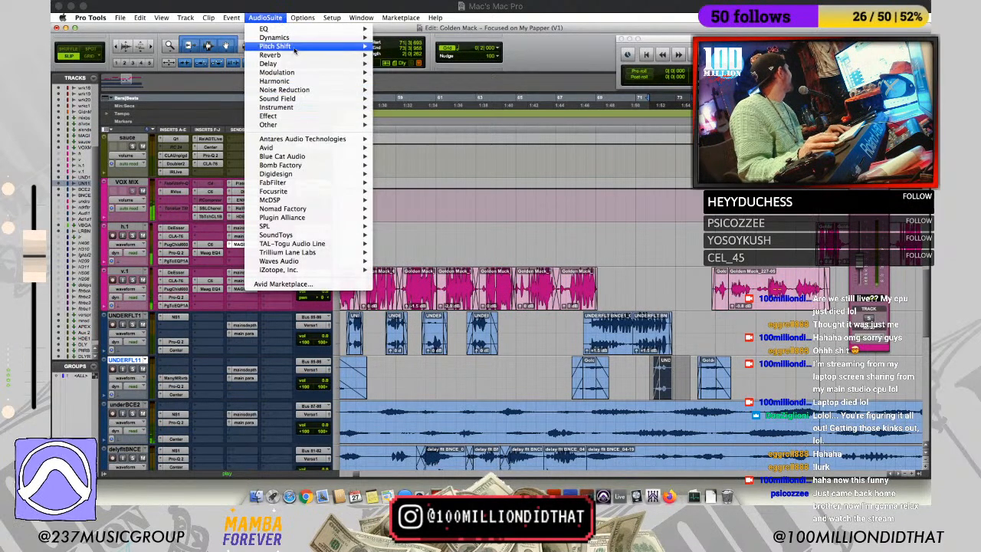
mouse_move(293, 52)
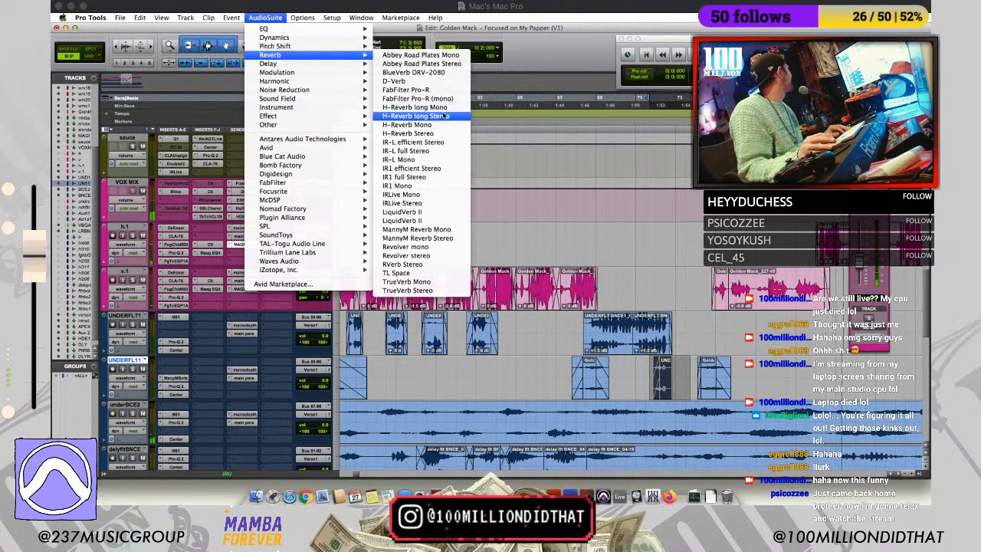
click(416, 116)
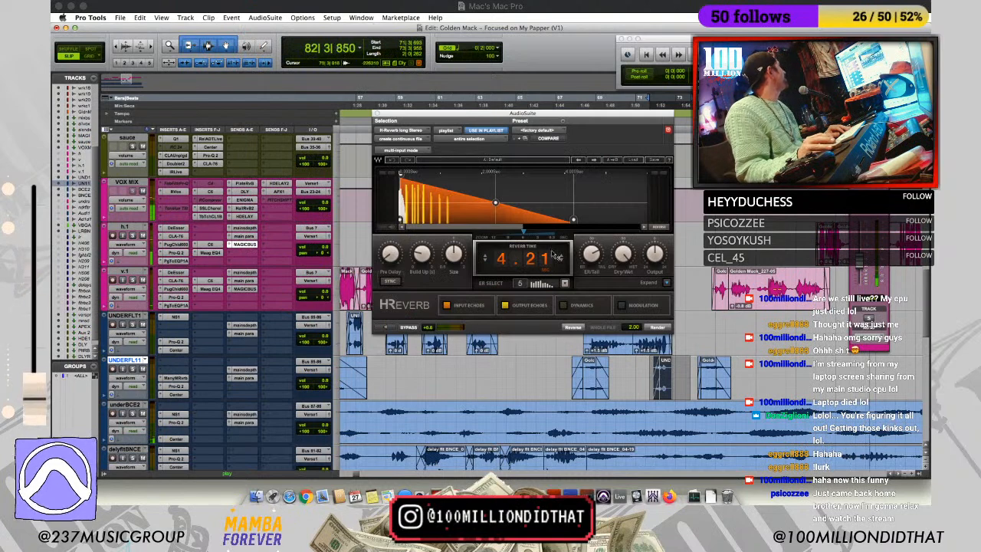
click(632, 160)
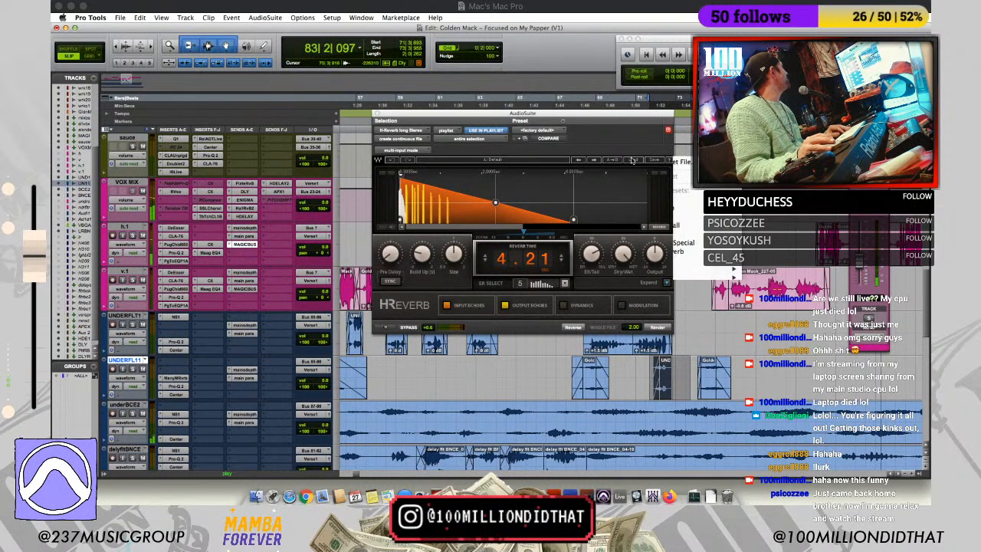
mouse_move(668, 465)
click(774, 467)
drag(485, 259, 559, 257)
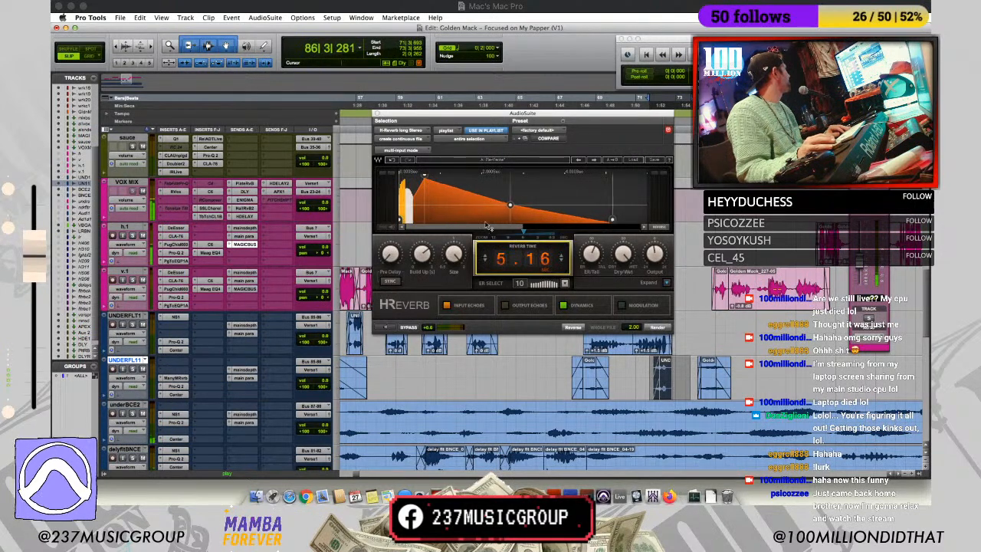
click(655, 327)
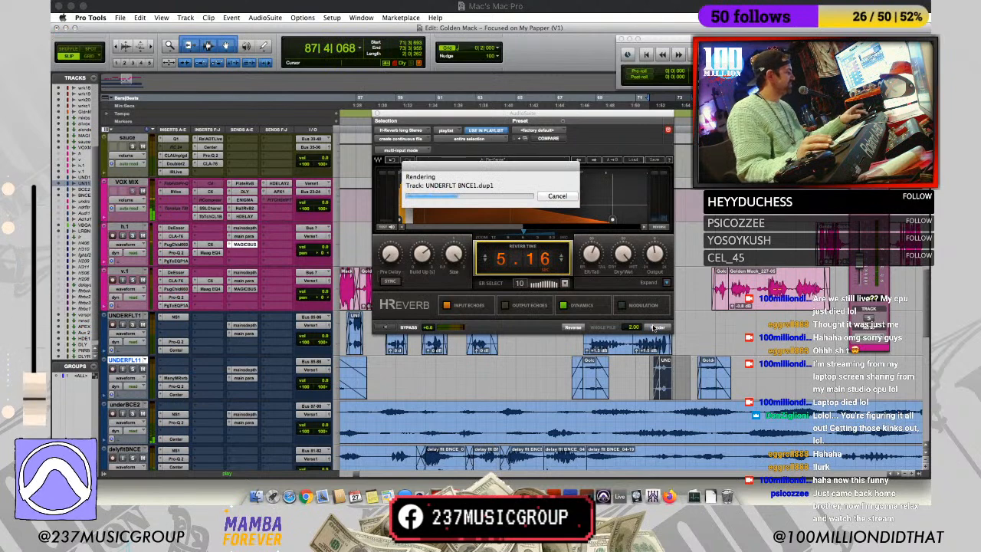
Step: Lower the clip gain of the reverb-rendered UNDERFL11 clip around bar 72 and play it in context
key(space)
click(640, 375)
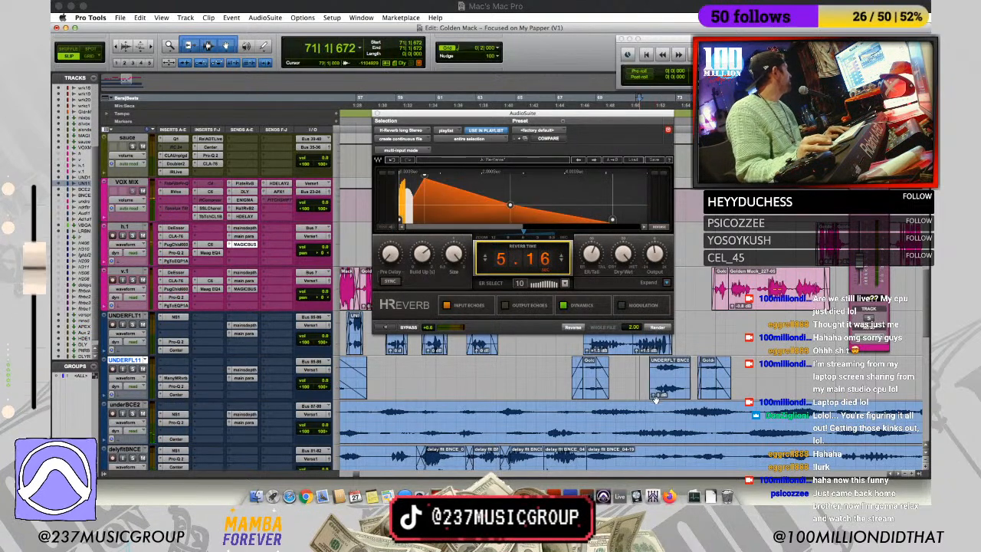
drag(656, 397, 657, 405)
click(643, 370)
key(space)
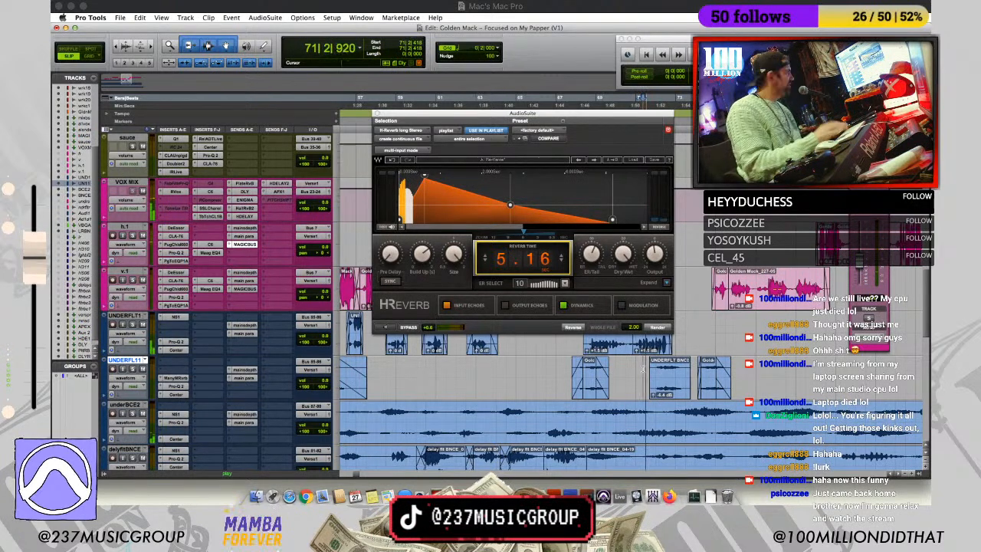
drag(647, 397, 682, 376)
key(space)
click(676, 389)
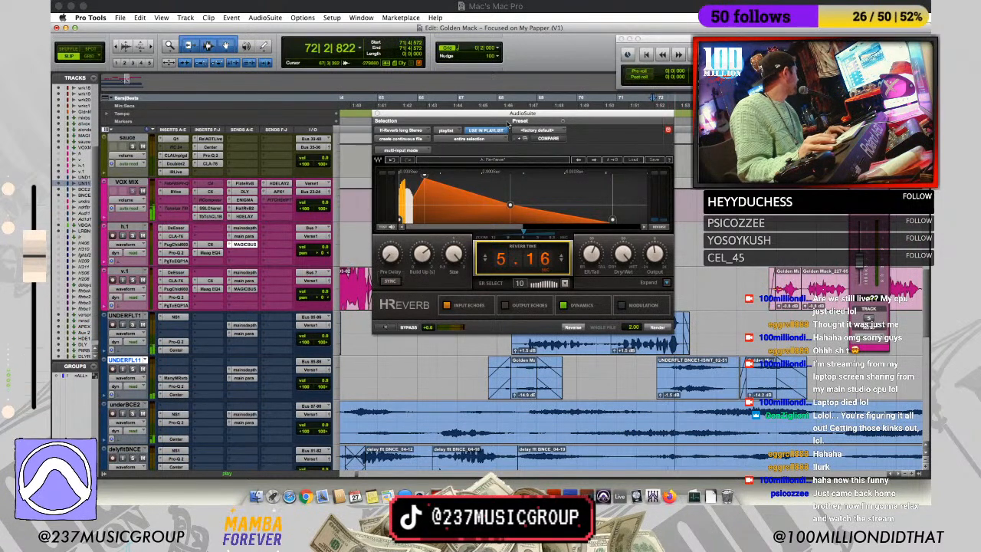
Step: Cut away the opening of the rendered UNDERFL11 clip so it starts at about bar 72, beat 2, and play it
drag(506, 121, 488, 120)
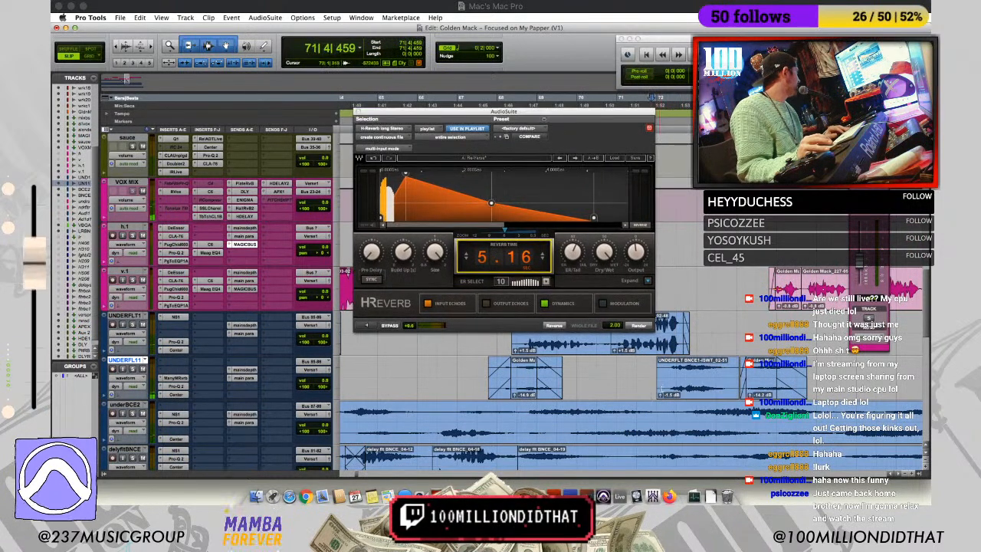
mouse_move(665, 381)
mouse_down()
mouse_move(735, 363)
mouse_move(693, 362)
mouse_up()
key(Delete)
key(space)
click(653, 375)
key(space)
click(657, 375)
key(t)
key(t)
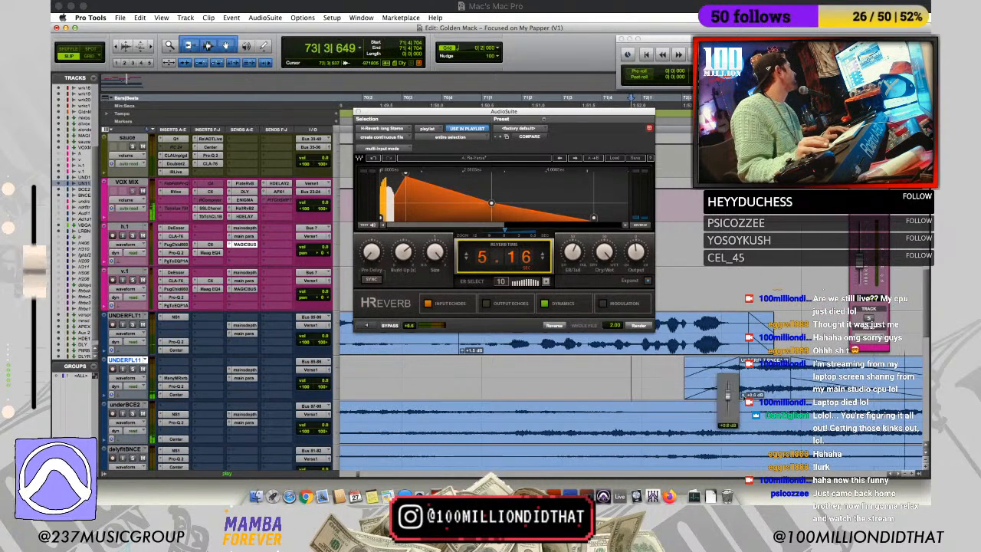
Step: Adjust the dry/wet mix and reverb time of the Manny Marroquin Reverb on UNDERFL11
click(175, 378)
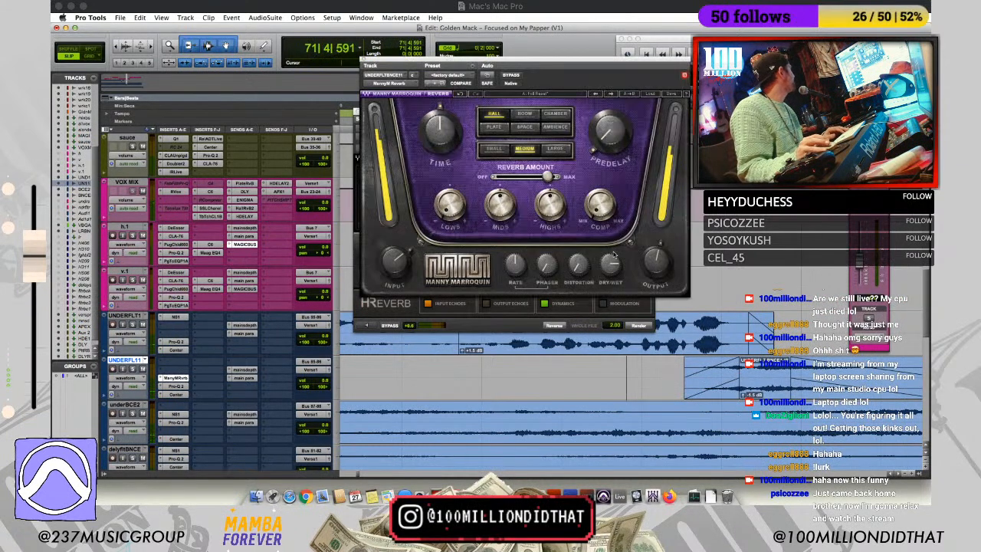
click(611, 264)
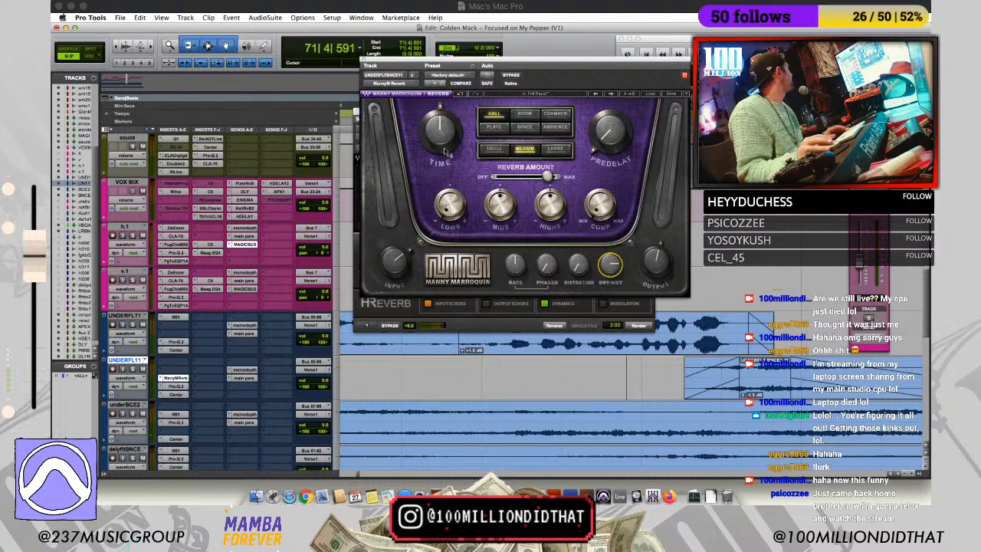
click(446, 148)
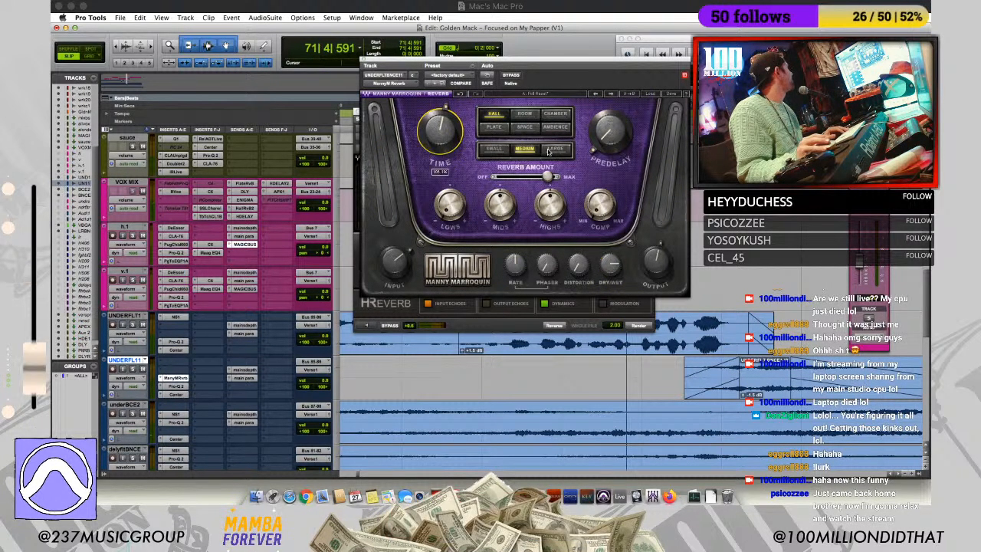
Step: Lower the center level and slightly raise the sides level in the Center plug-in on UNDERFL11 during playback
click(176, 394)
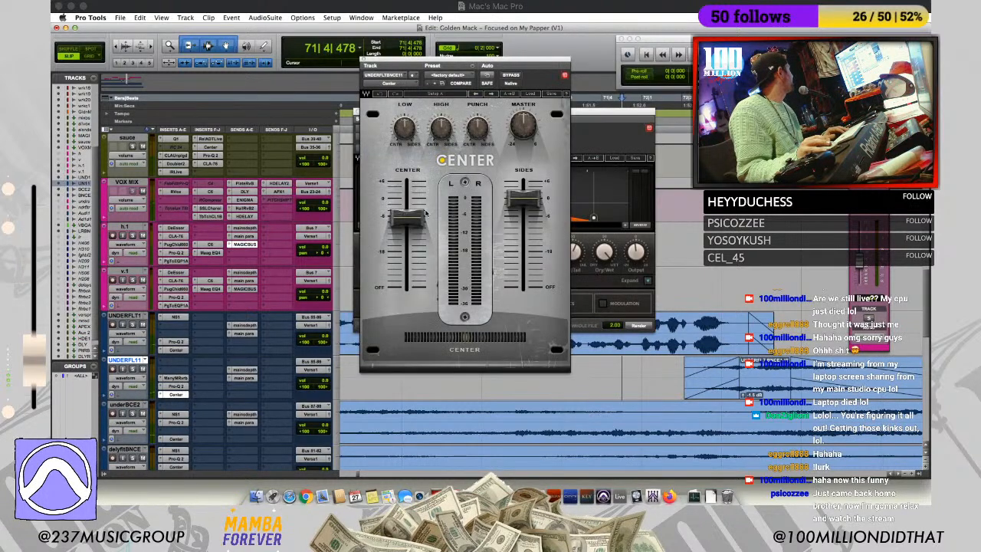
key(space)
drag(407, 217, 407, 224)
drag(523, 198, 524, 195)
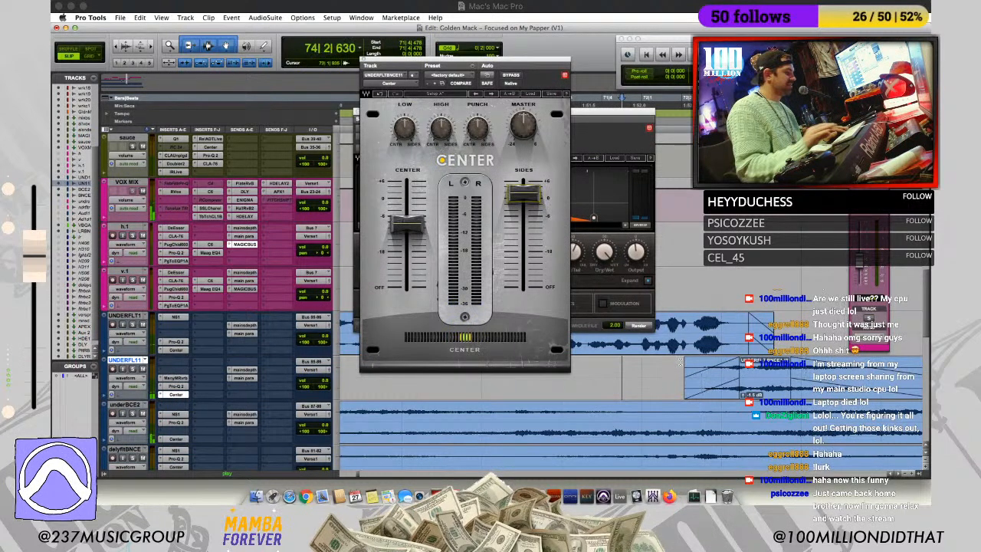
Step: Play the UNDERFL11 reverb clip in context and close the Center and H-Reverb windows
click(679, 362)
key(space)
key(space)
key(r)
key(r)
key(r)
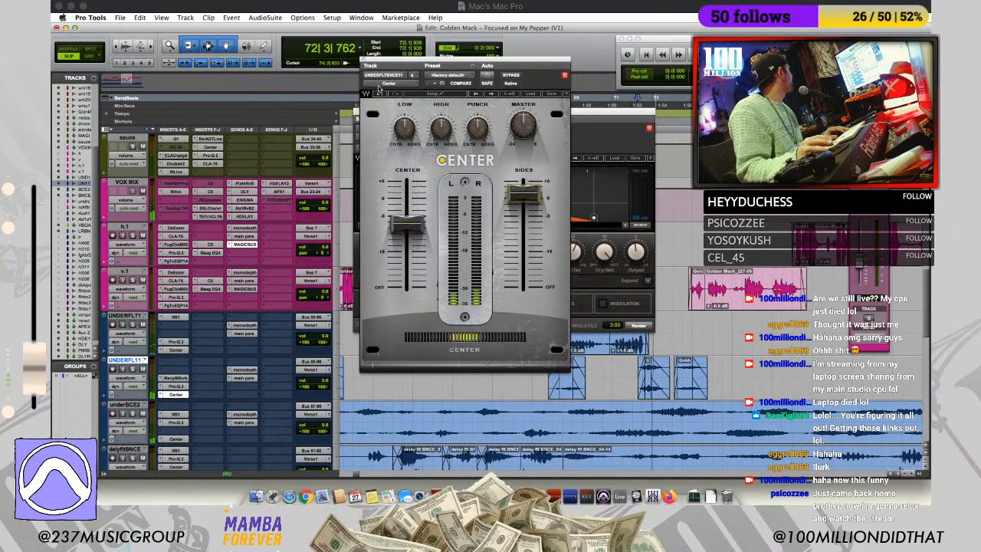
click(364, 59)
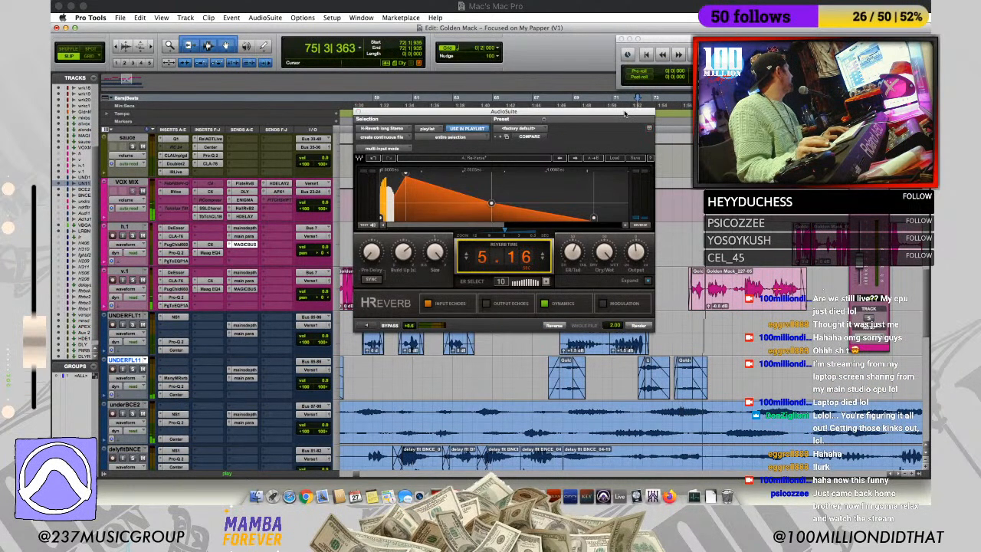
click(358, 112)
key(space)
click(633, 367)
key(space)
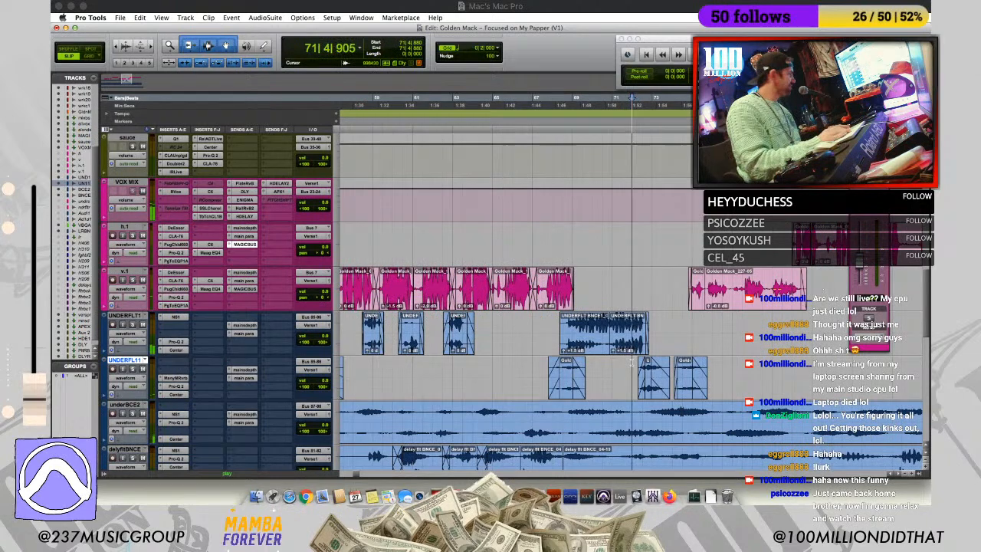
Step: Lower the clip gain of the UNDERFL11 reverb clip at bar 72 and play it from just before its start
key(t)
key(t)
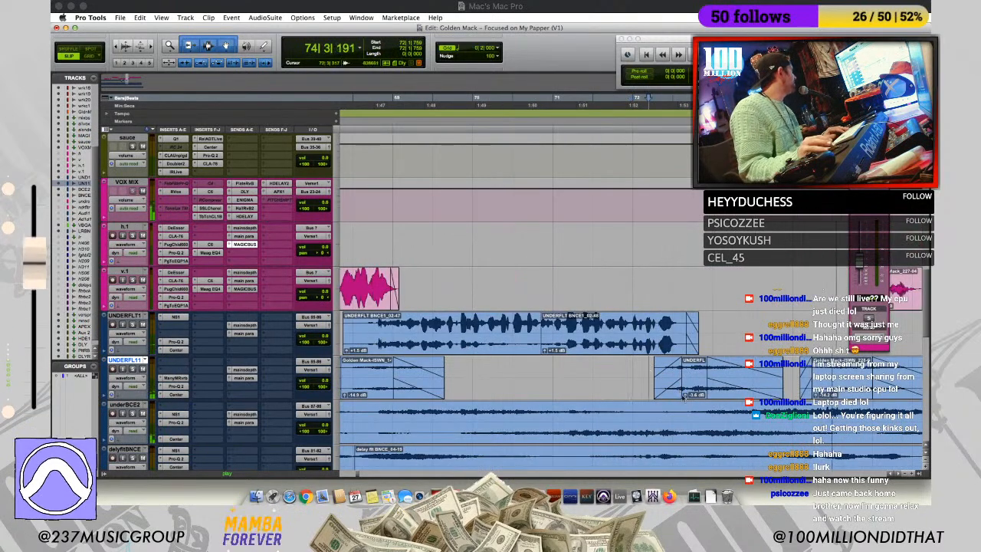
click(686, 397)
click(646, 371)
key(space)
key(r)
key(r)
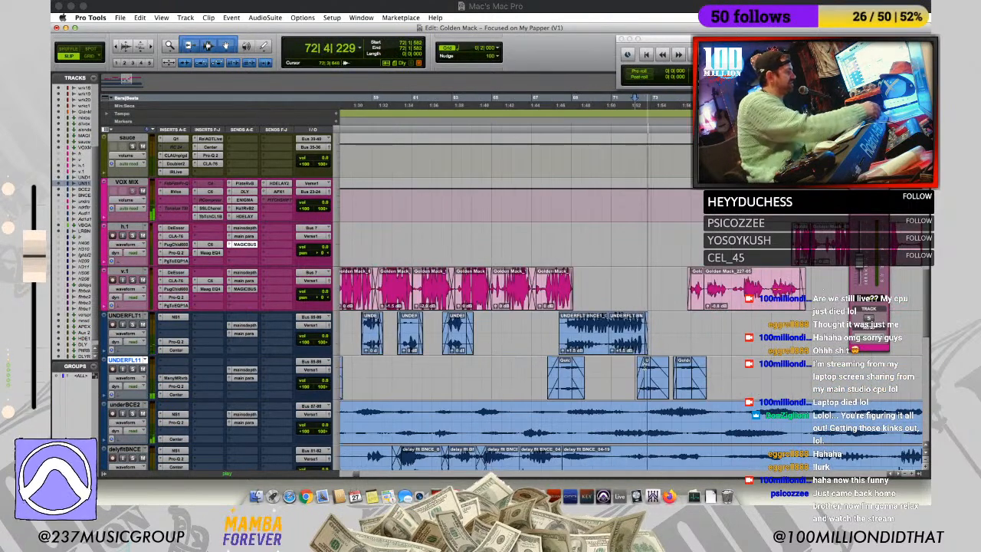
Step: Play through the section after bar 72 and examine the v.1 phrase that starts around bar 75
key(r)
key(t)
key(t)
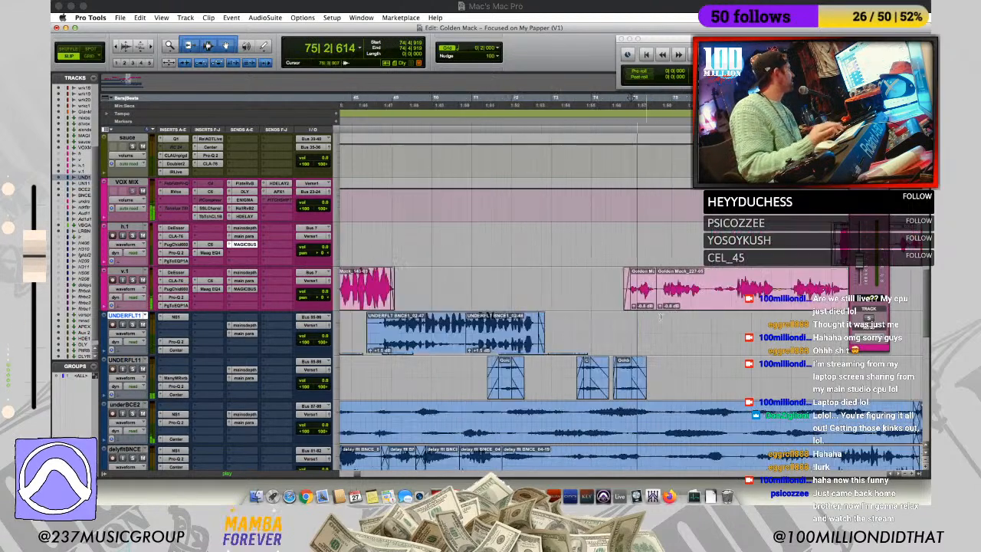
key(r)
key(r)
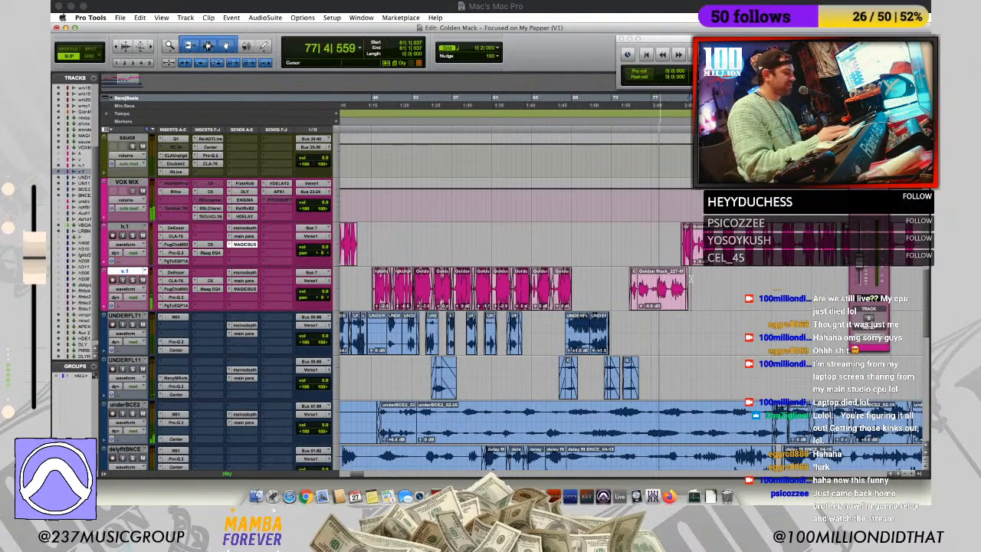
key(t)
key(space)
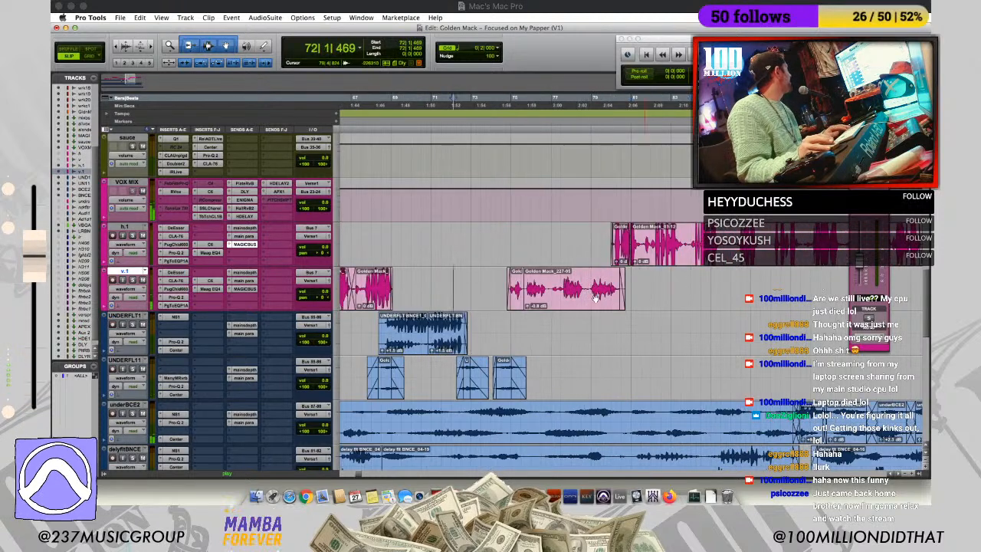
Step: Copy the v.1 phrase from about bar 74, beat 4 onto h.1 and UNDERFLT1, keeping only its short opening clip on h.1
click(590, 301)
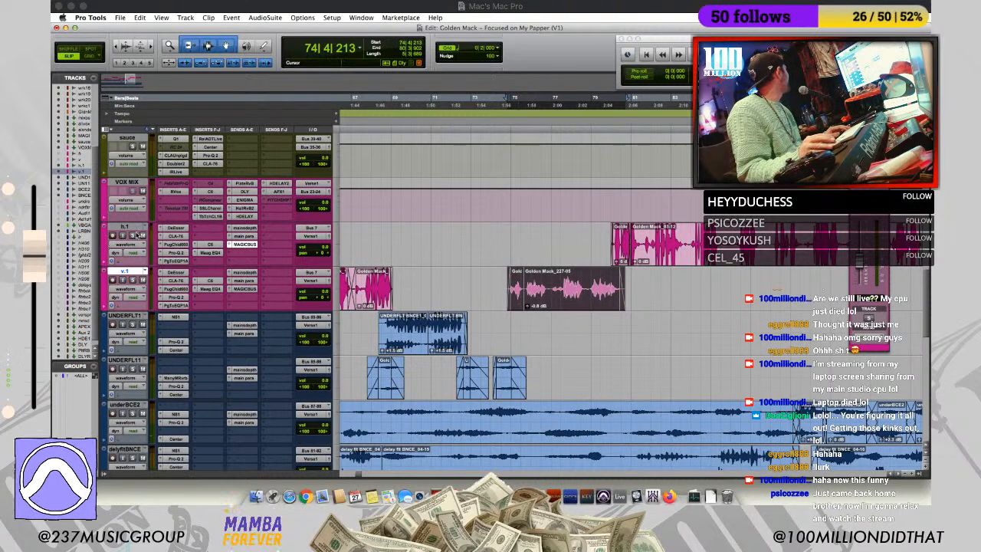
drag(584, 297, 573, 322)
shift+click(572, 301)
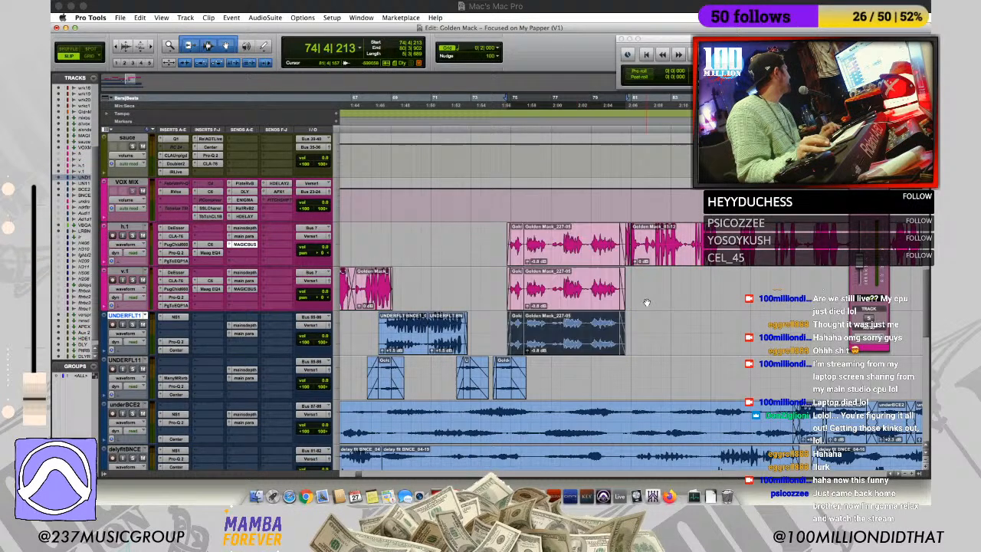
click(574, 255)
key(Delete)
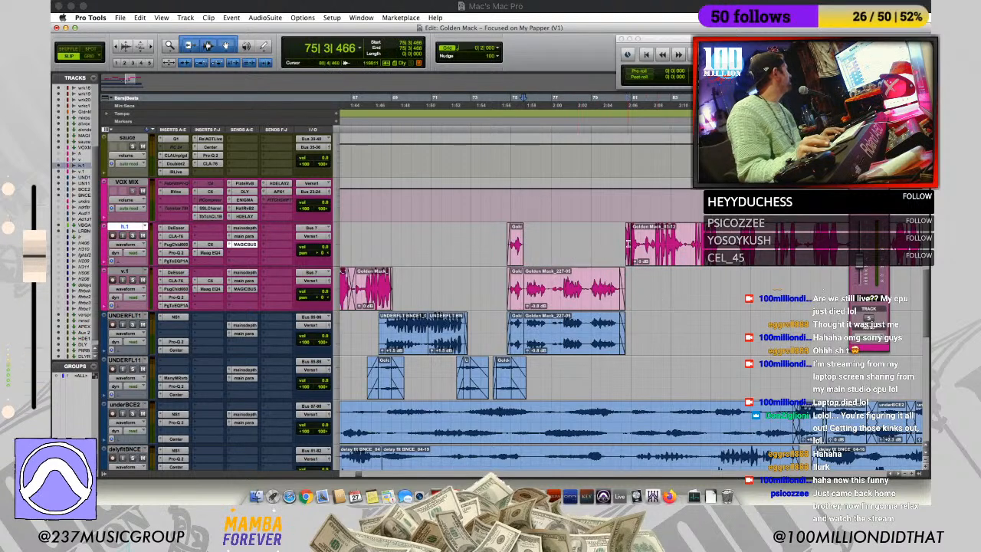
Step: Extend the start of the following h.1 clip back to about bar 79, beat 4, and play the transition into it
click(623, 238)
key(super+bracketright)
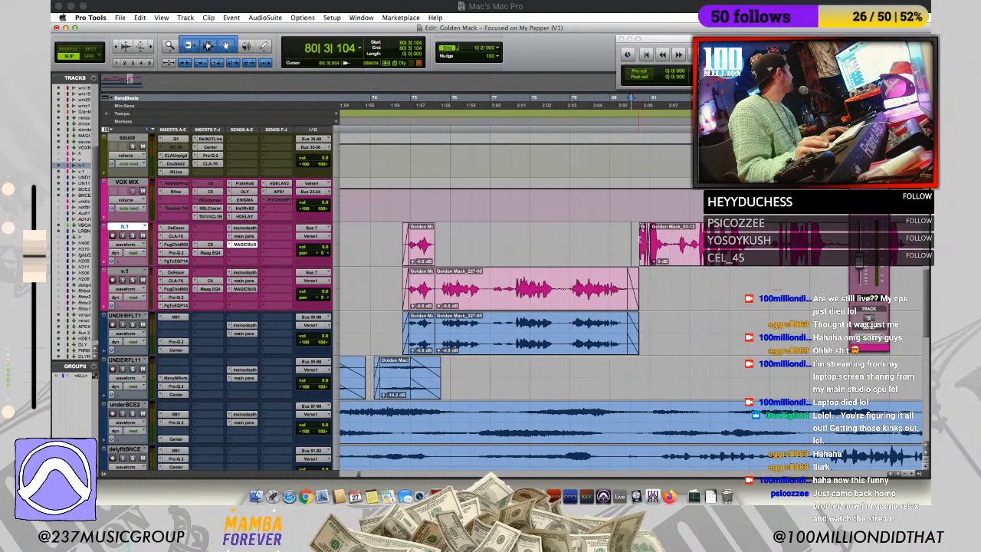
click(640, 240)
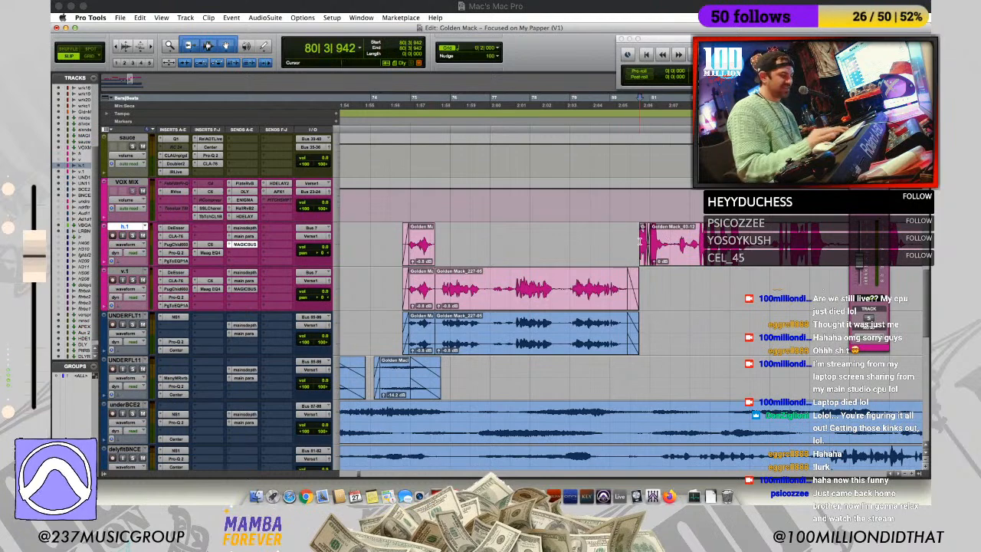
key(super+bracketright)
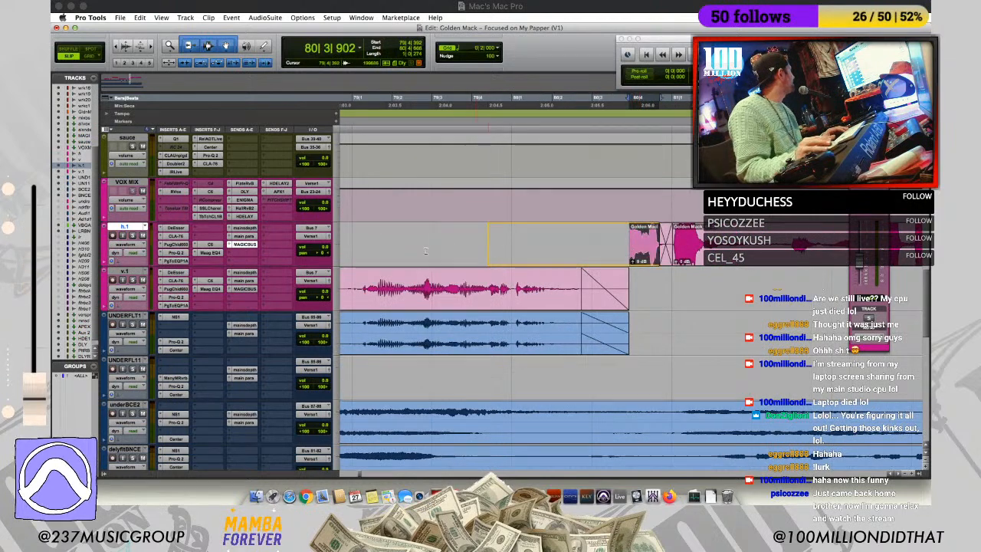
click(480, 238)
key(super+bracketleft)
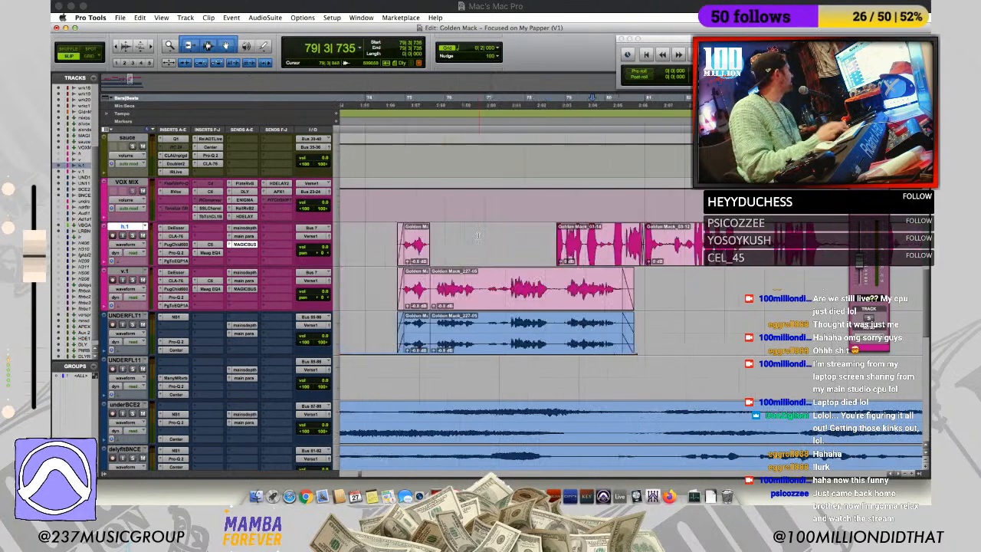
drag(598, 241, 616, 240)
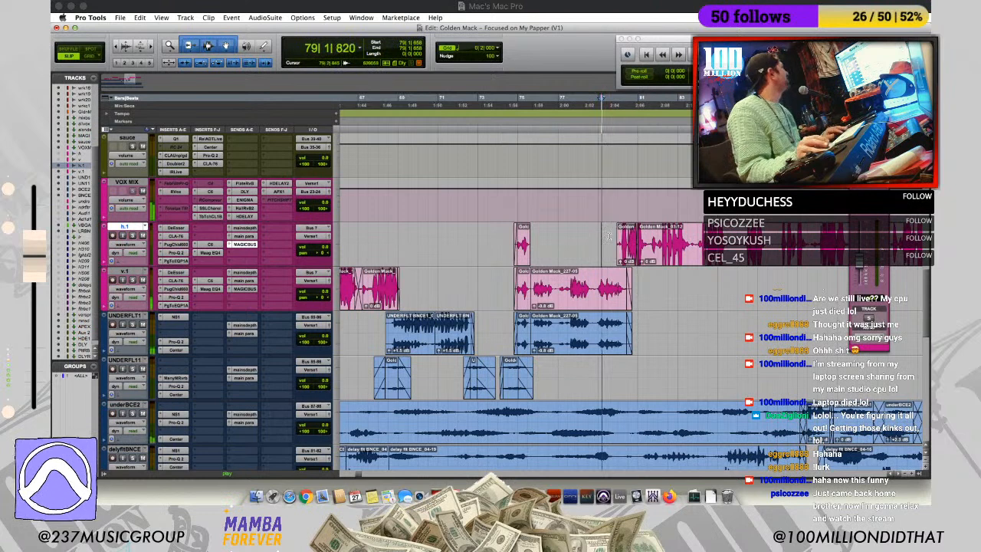
click(628, 205)
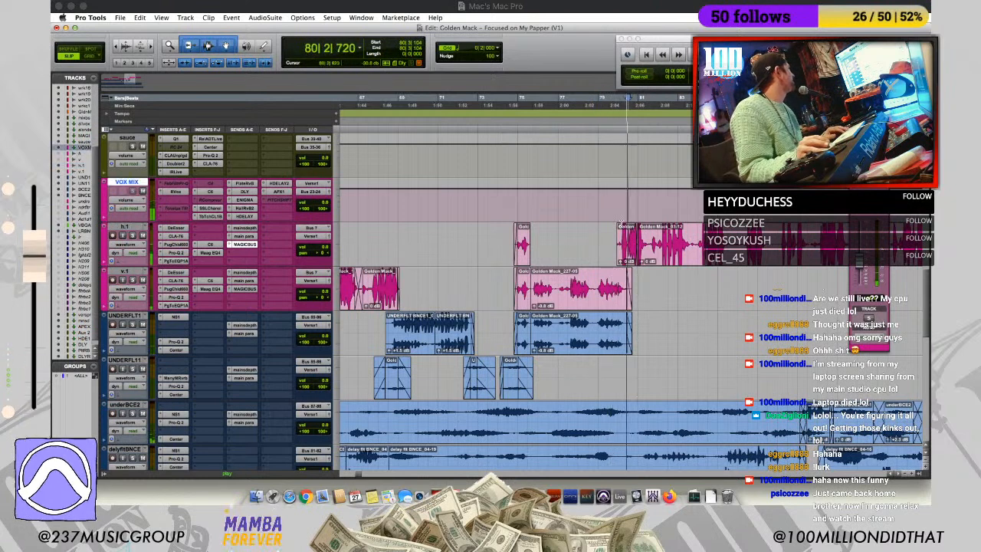
click(600, 201)
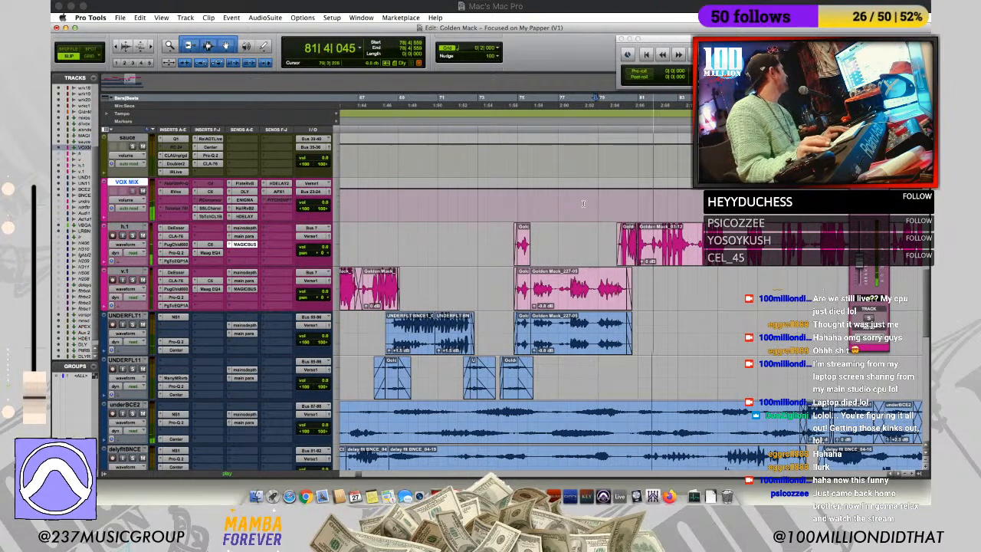
Step: Move the long vocal clip starting around bar 75, beat 3 from UNDERFLT1 to the UNDERFL11 track
click(563, 349)
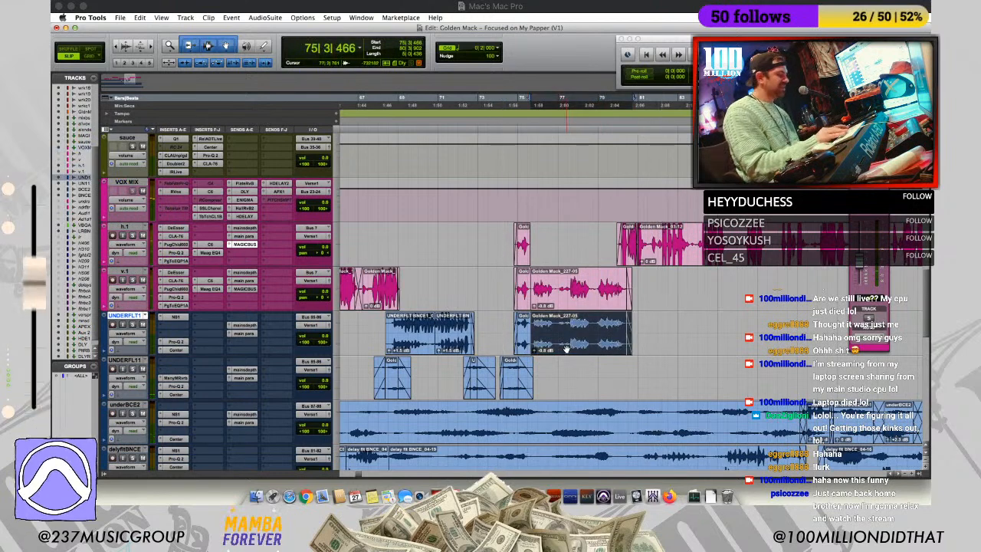
key(t)
drag(674, 344, 680, 389)
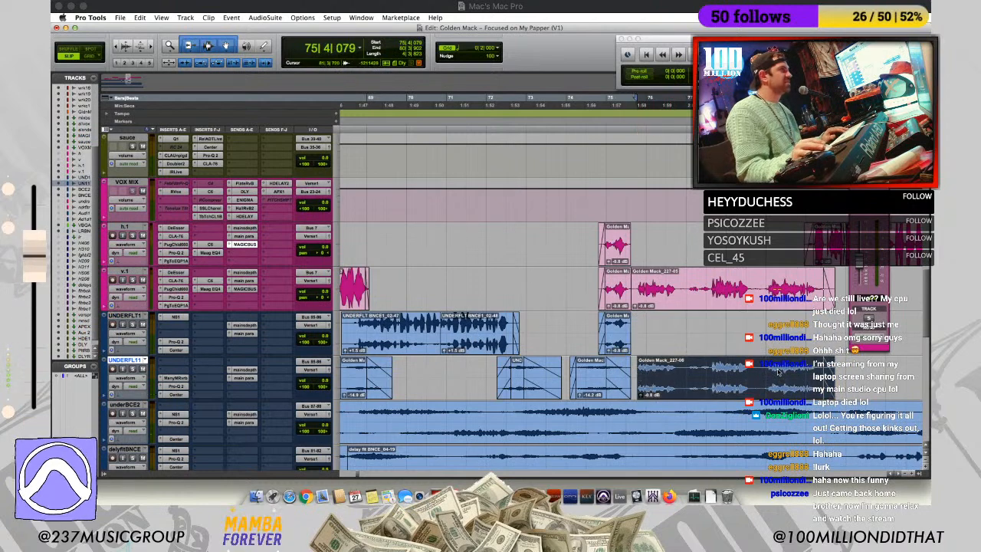
Step: Render the moved UNDERFL11 clip with SoundShifter Pitch Stereo transposed -12 semitones
click(302, 17)
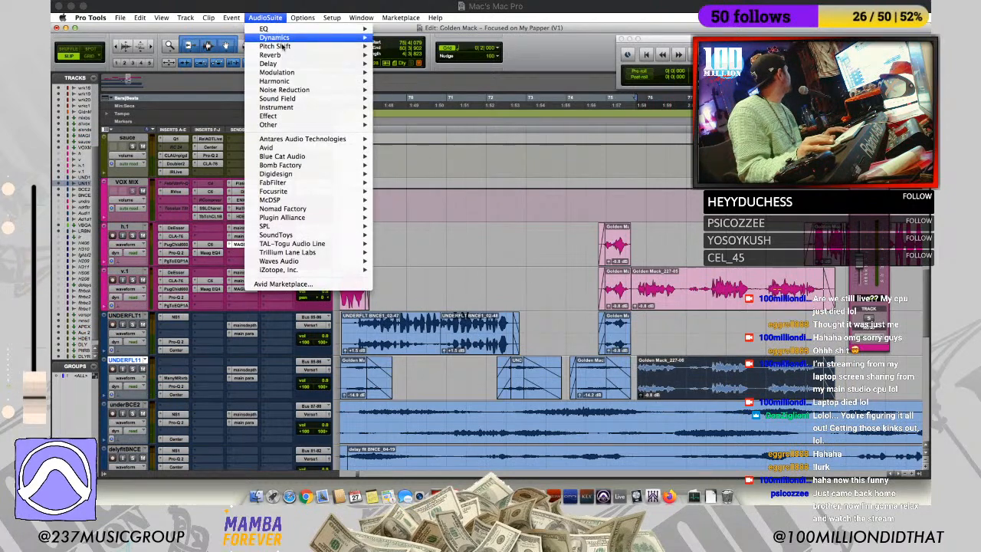
mouse_move(284, 47)
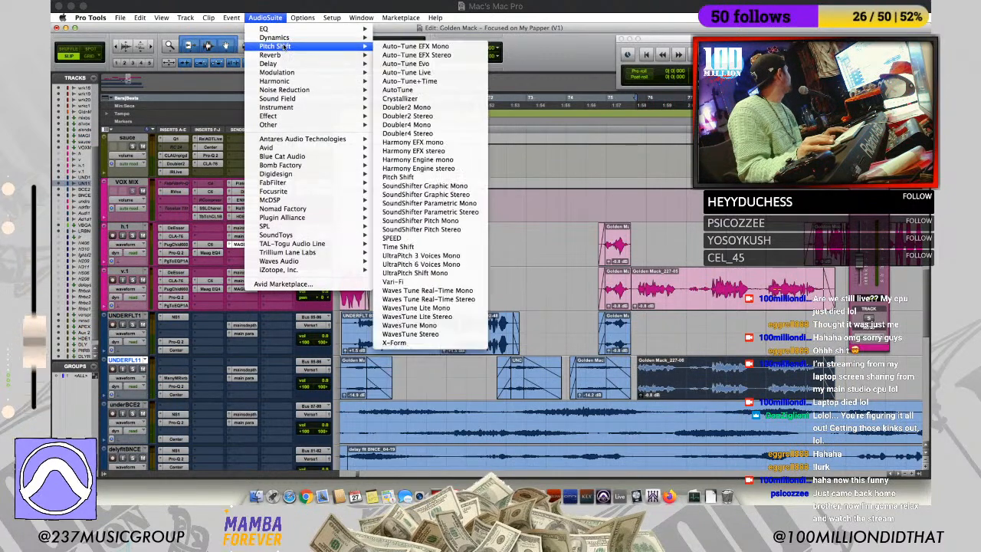
click(445, 230)
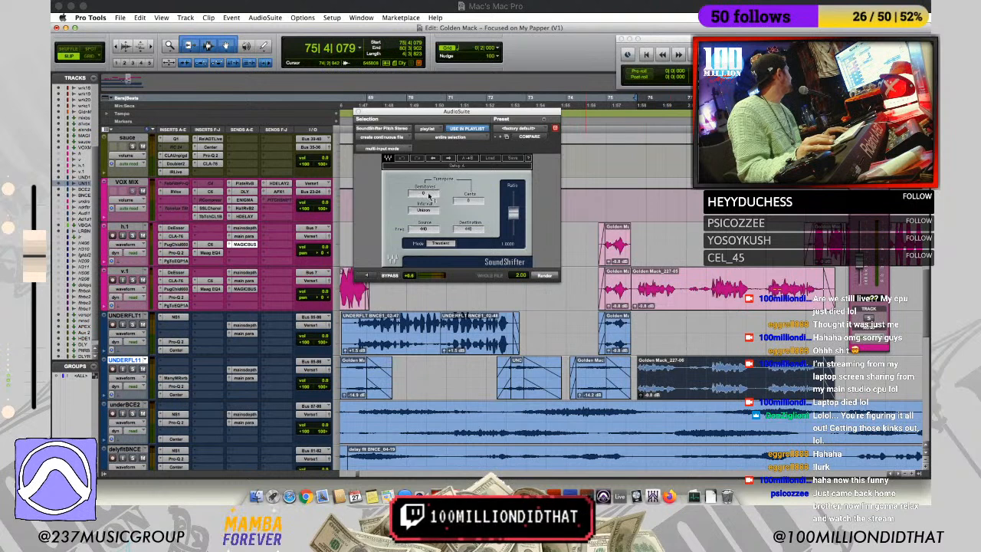
click(543, 276)
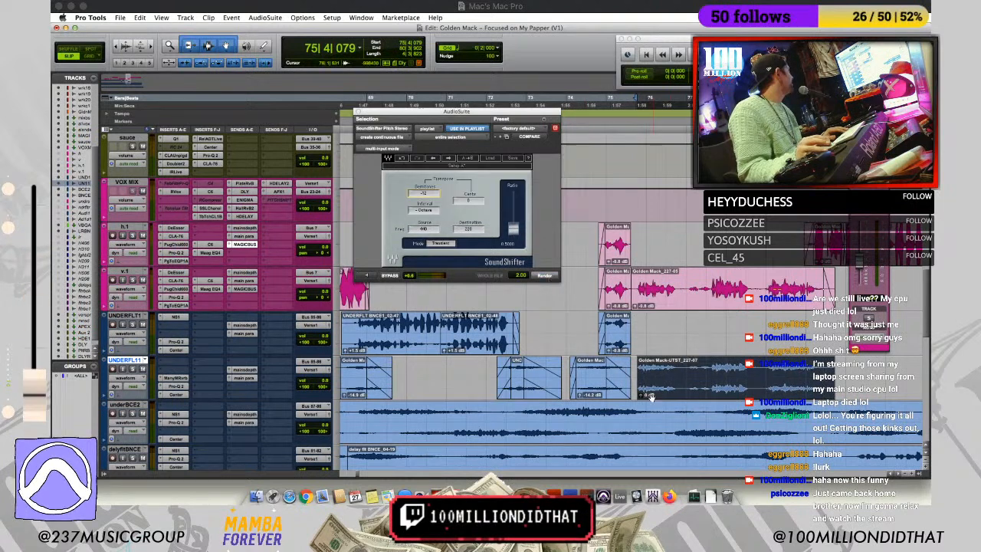
Step: Lower the pitched UNDERFL11 clip's gain to about -2.9 dB and cut it down to three short faded fragments from bar 76
drag(640, 395, 723, 376)
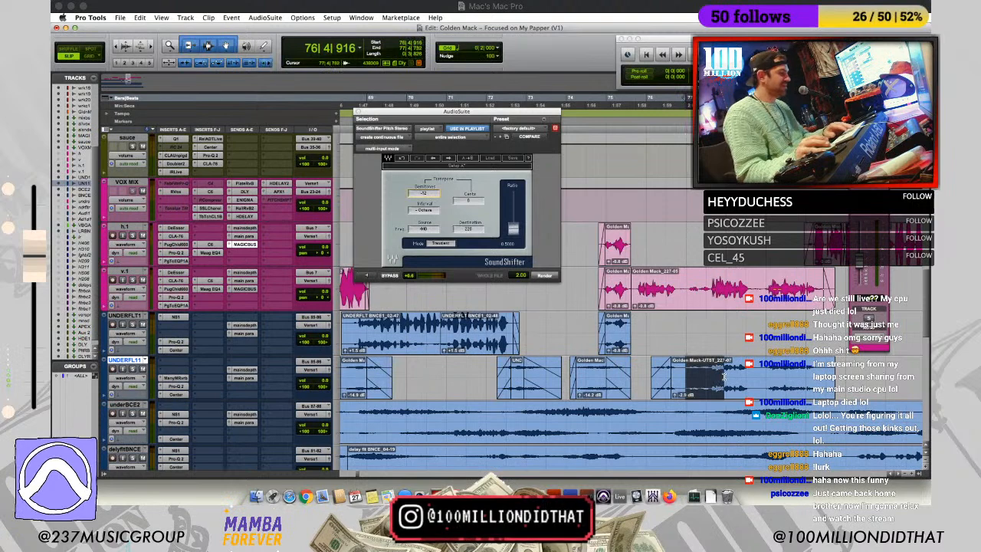
key(Delete)
drag(734, 360, 650, 381)
key(Delete)
Step: Render the three UNDERFL11 fragments into one reverb clip with H-Reverb long Stereo, reverb time 5.16, and close the plug-in
drag(896, 380, 650, 383)
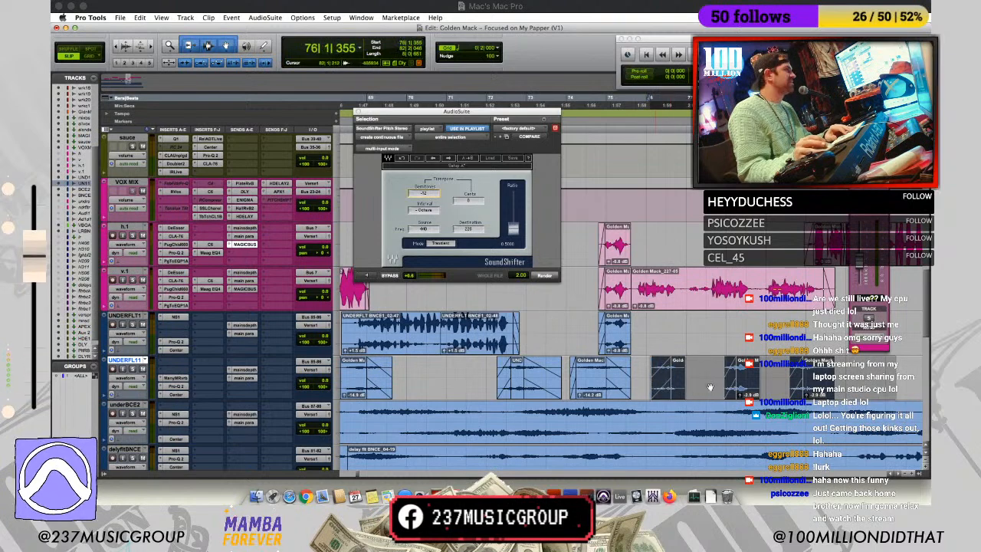
drag(923, 35, 441, 101)
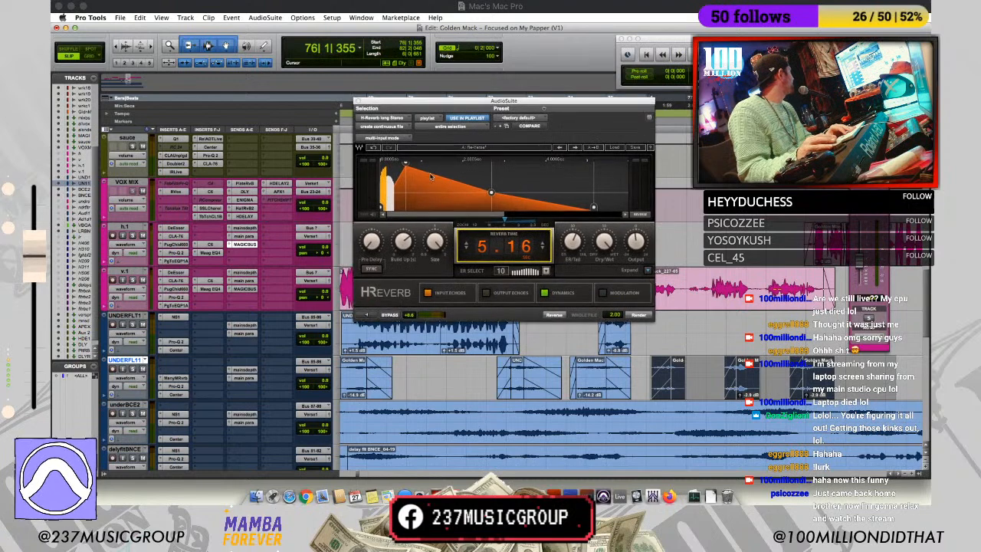
click(640, 318)
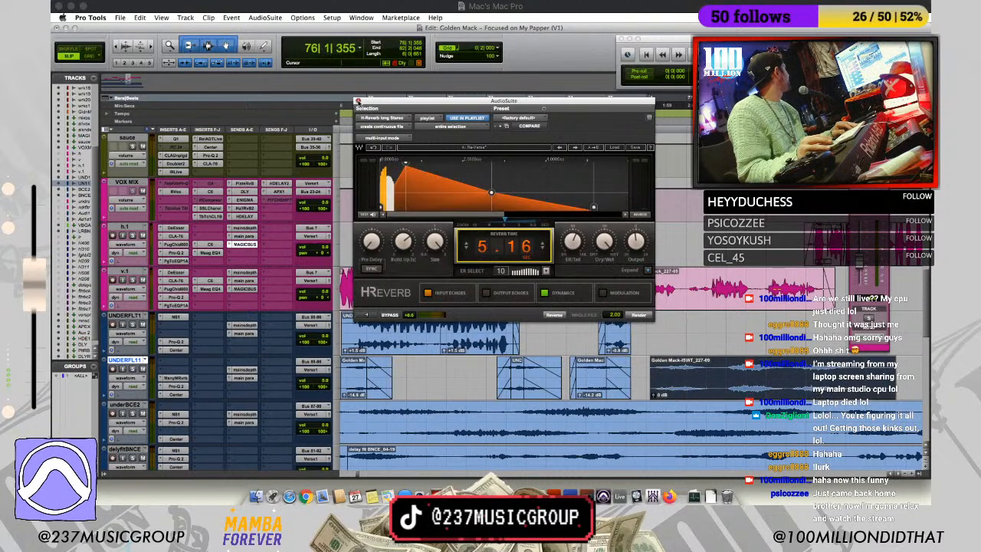
click(357, 100)
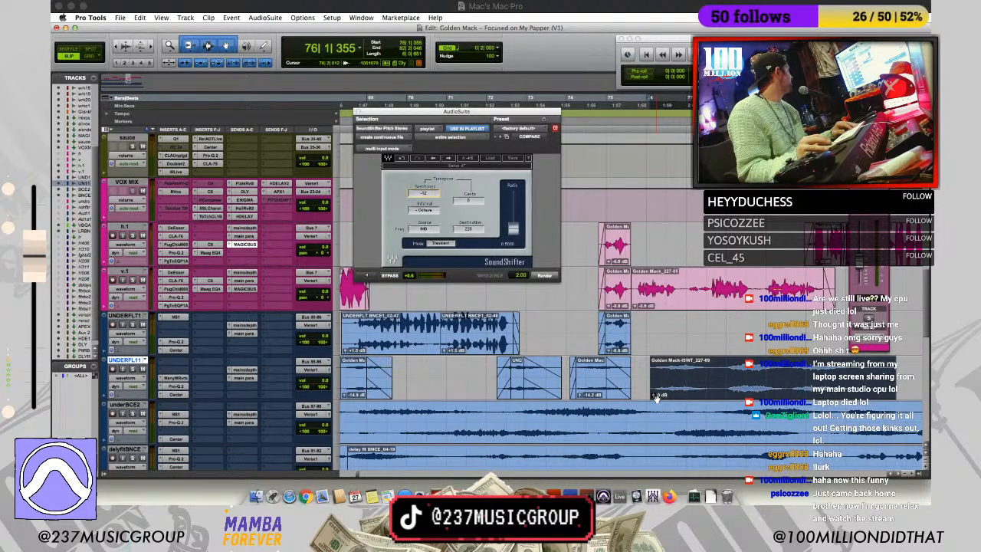
Step: Play into the UNDERFL11 reverb clip at bar 76, lowering its clip gain and fading both ends
click(608, 334)
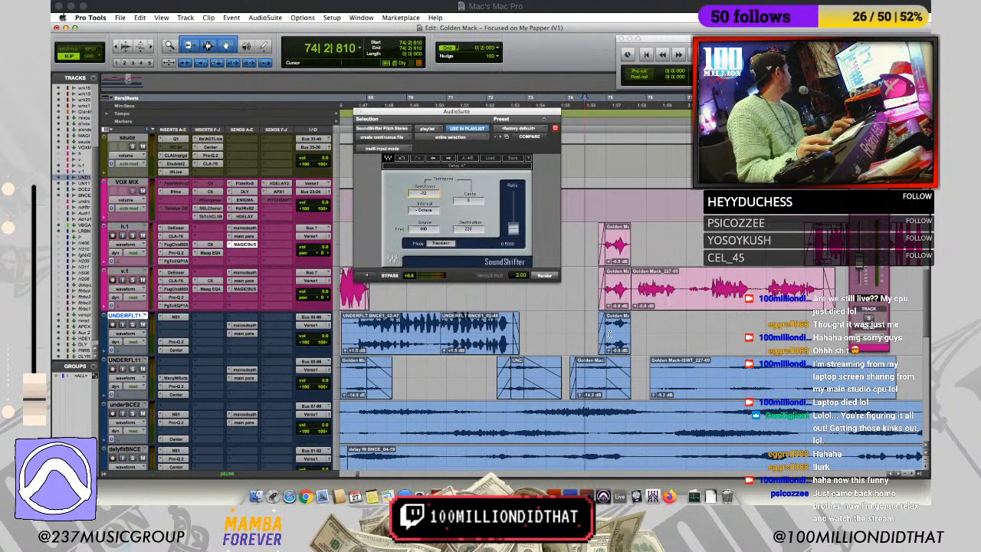
key(space)
drag(651, 361, 665, 362)
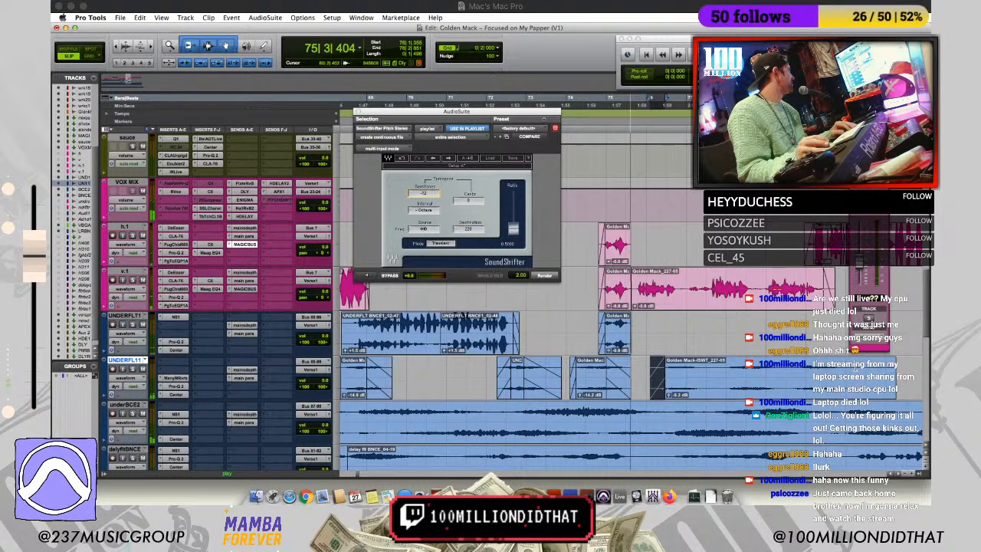
click(859, 367)
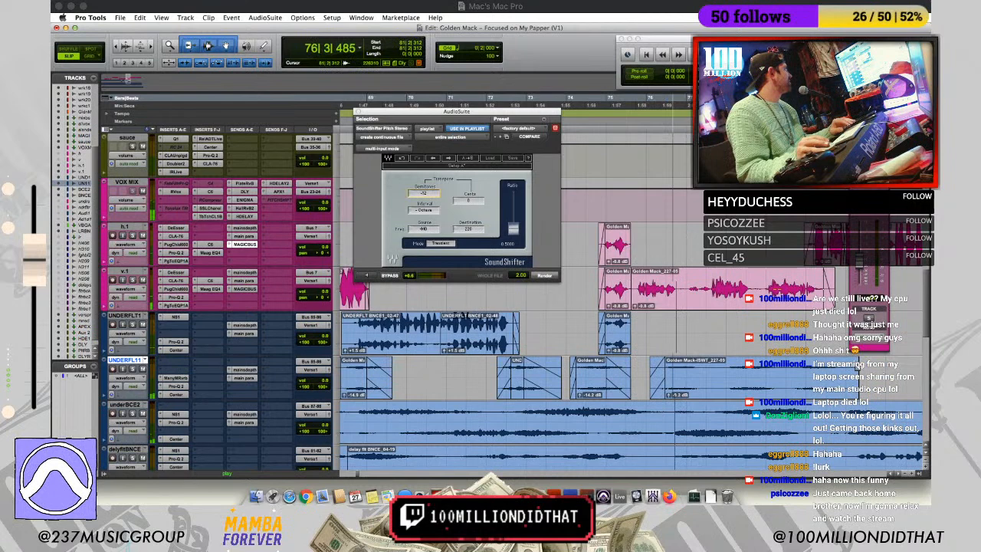
key(space)
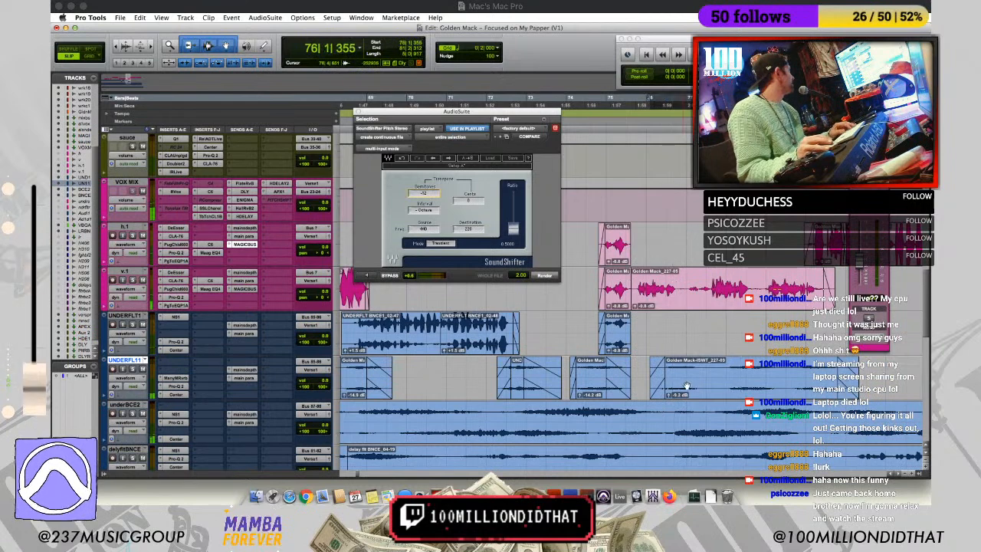
click(686, 386)
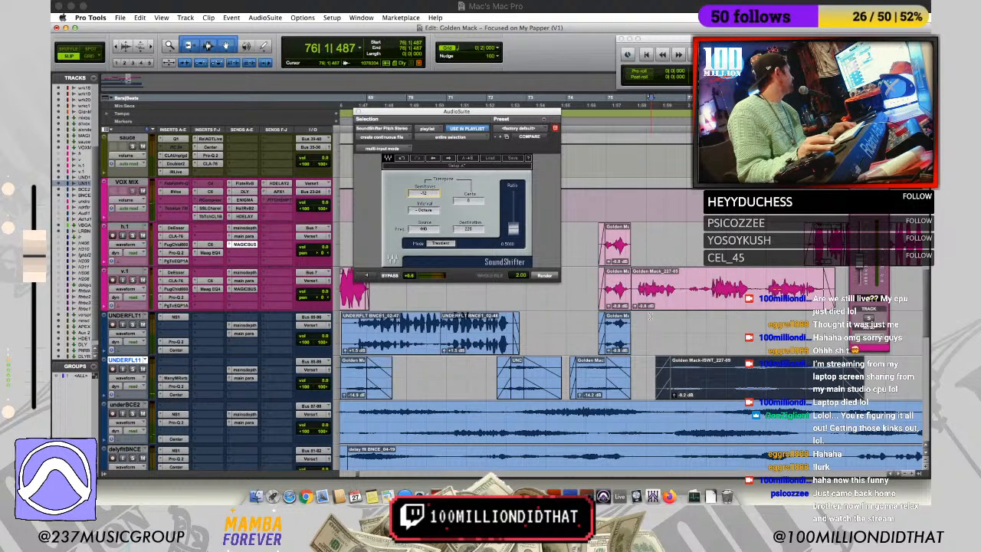
Step: Lower the reverb clip's gain further during playback and remove its middle portion from about bar 78 to bar 79, beat 3
click(650, 316)
key(space)
drag(674, 396, 675, 401)
drag(728, 369, 793, 388)
key(Delete)
Step: Fade in the remaining UNDERFL11 reverb clip at bar 79, beat 3 and adjust its clip gain
click(790, 352)
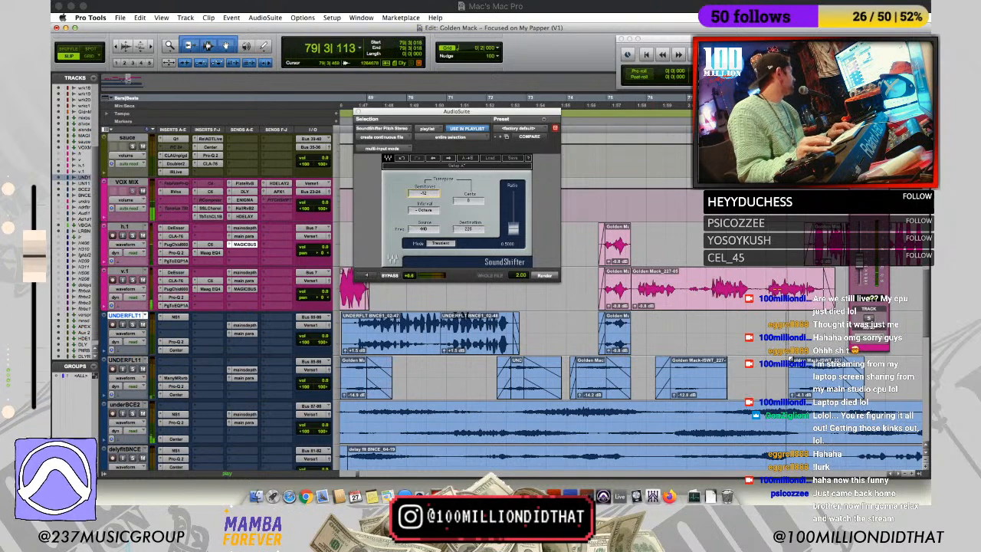
click(795, 373)
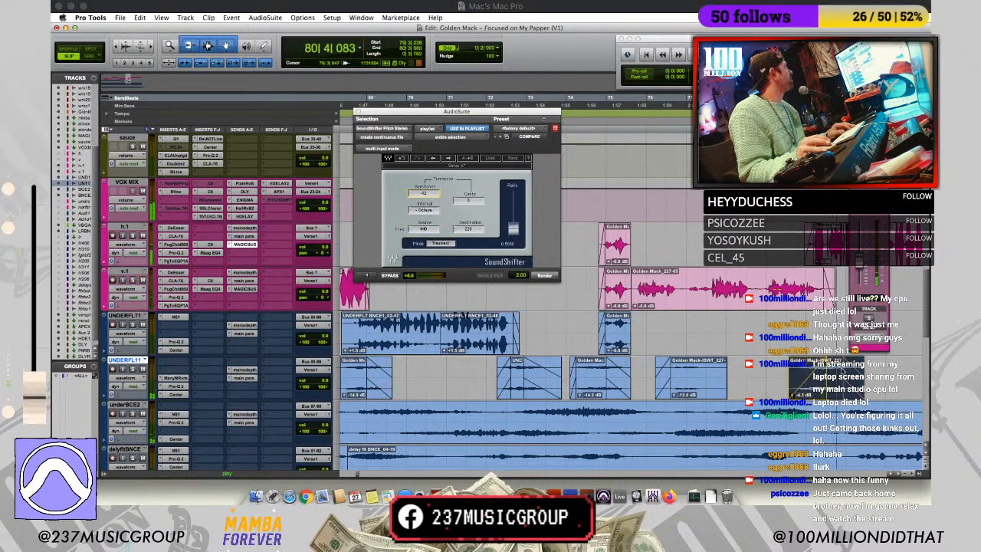
key(Delete)
drag(830, 395, 830, 397)
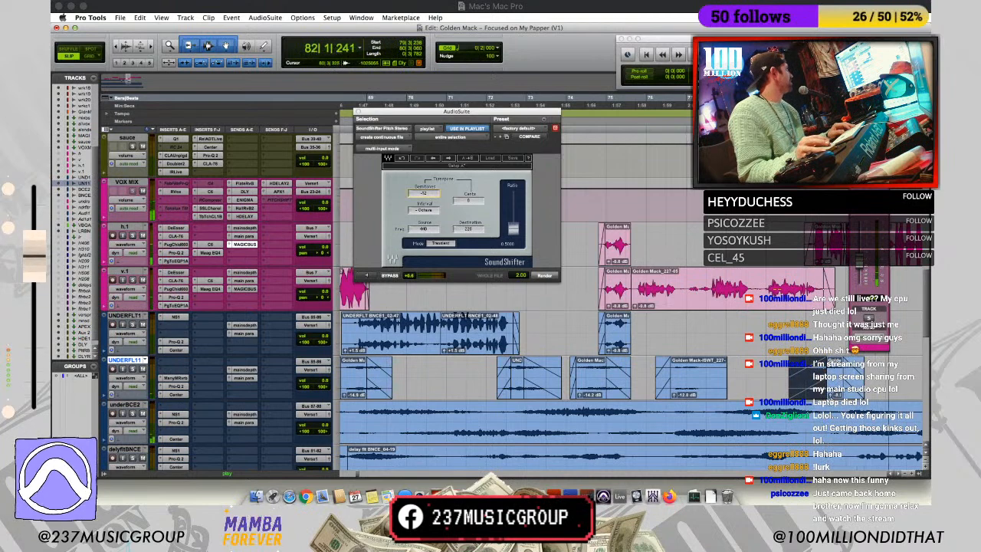
Step: Insert ValhallaVintageVerb on UNDERFL11, set its mix to 66.4 % and play from about bar 72
click(178, 373)
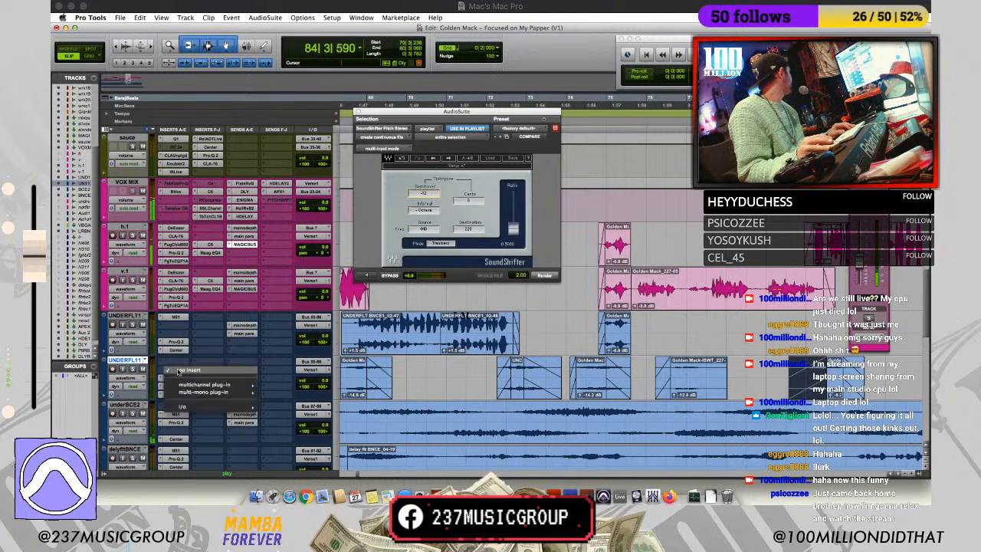
mouse_move(206, 385)
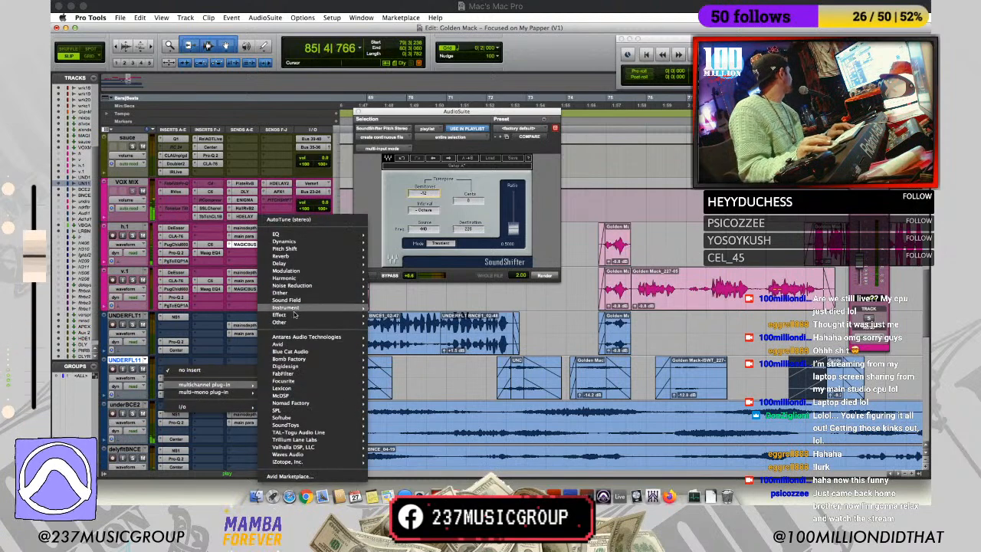
mouse_move(298, 462)
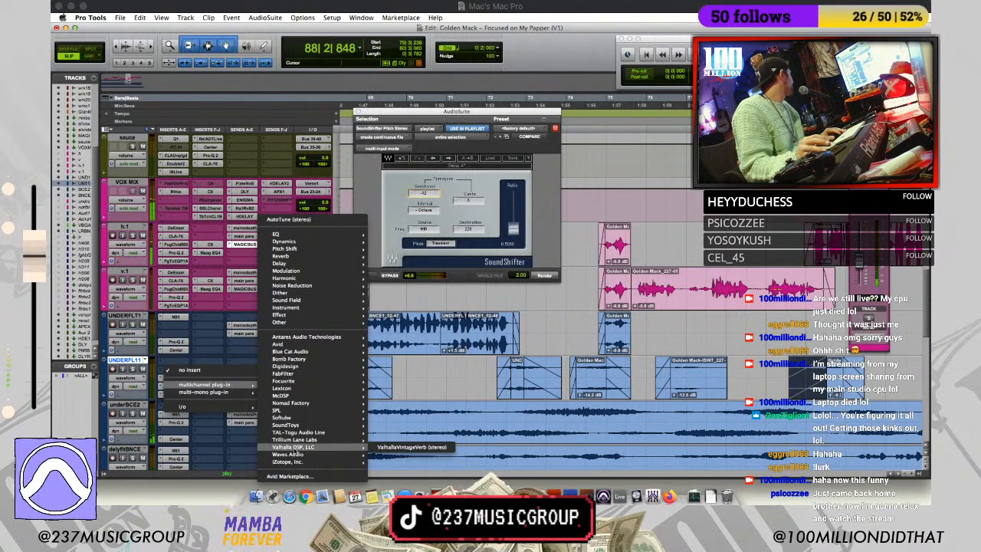
click(399, 447)
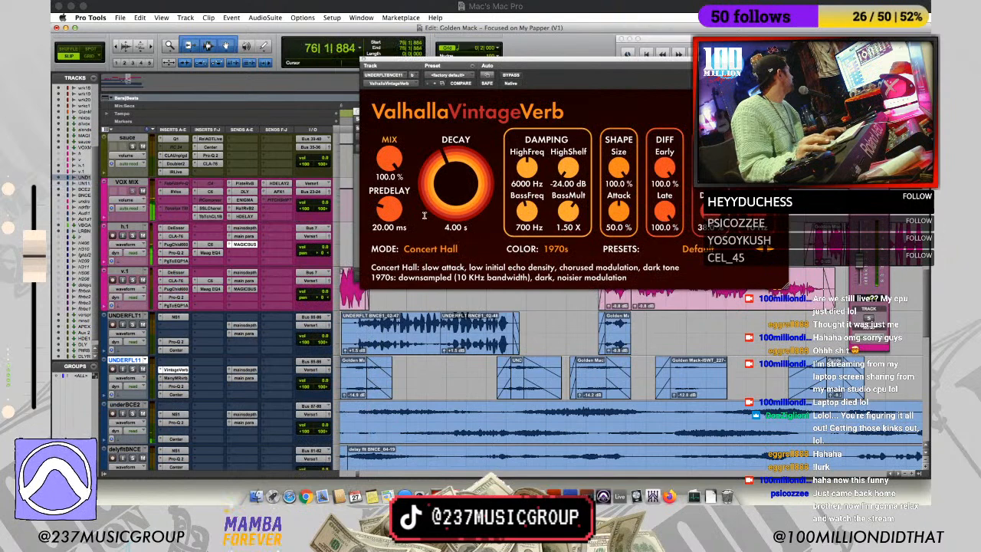
drag(391, 160, 391, 189)
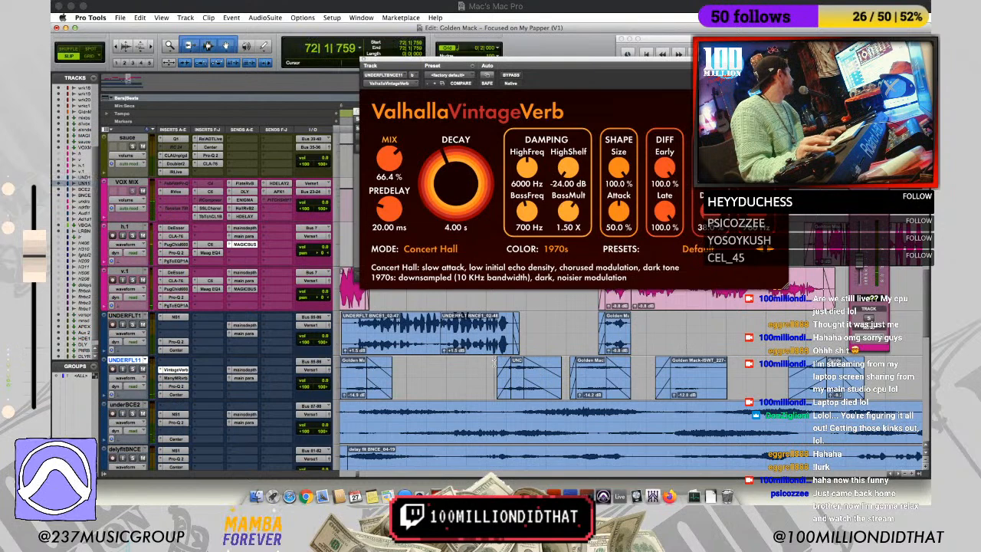
key(space)
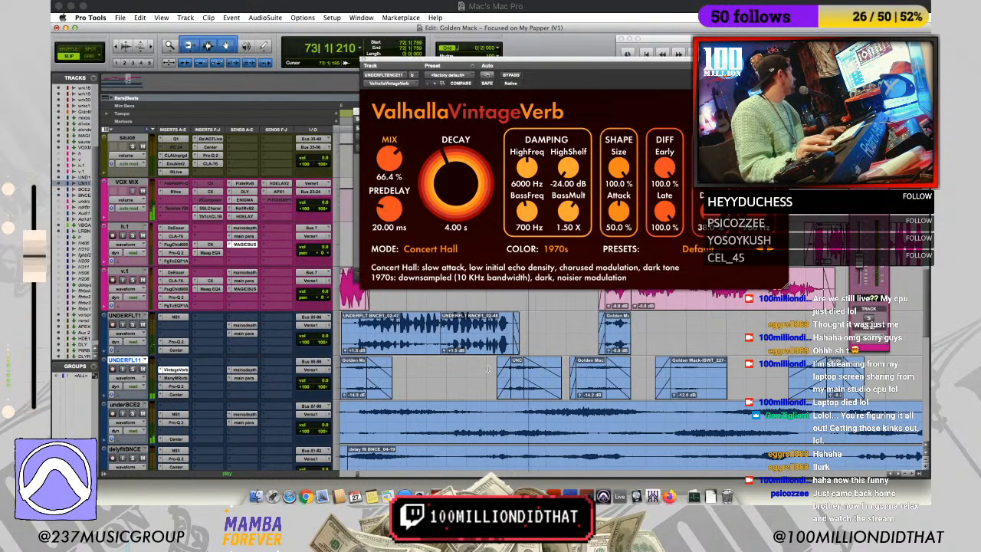
Step: Add a bell cut at about 2 kHz in the UNDERFL11 track's Pro-Q 2 and close the EQ
click(176, 386)
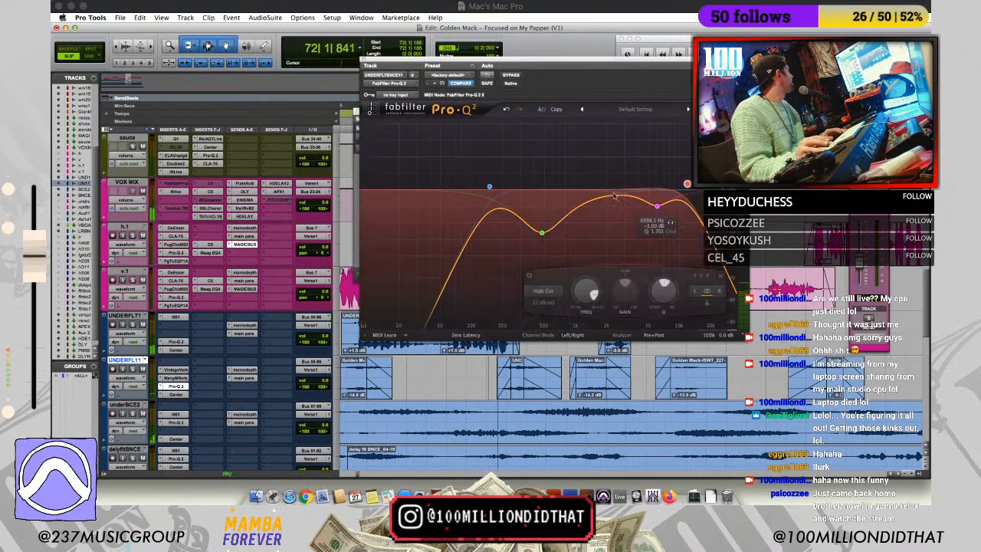
drag(612, 200, 606, 225)
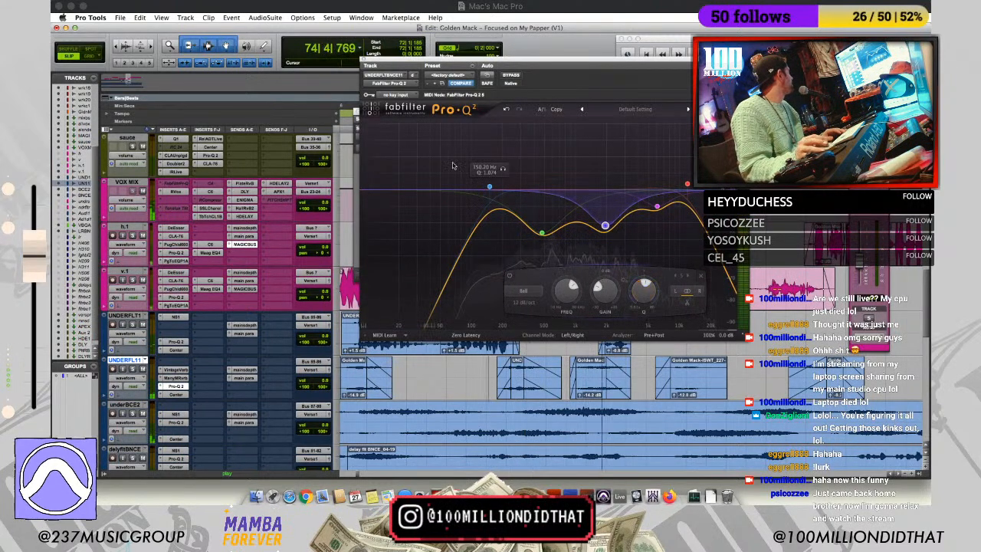
click(364, 60)
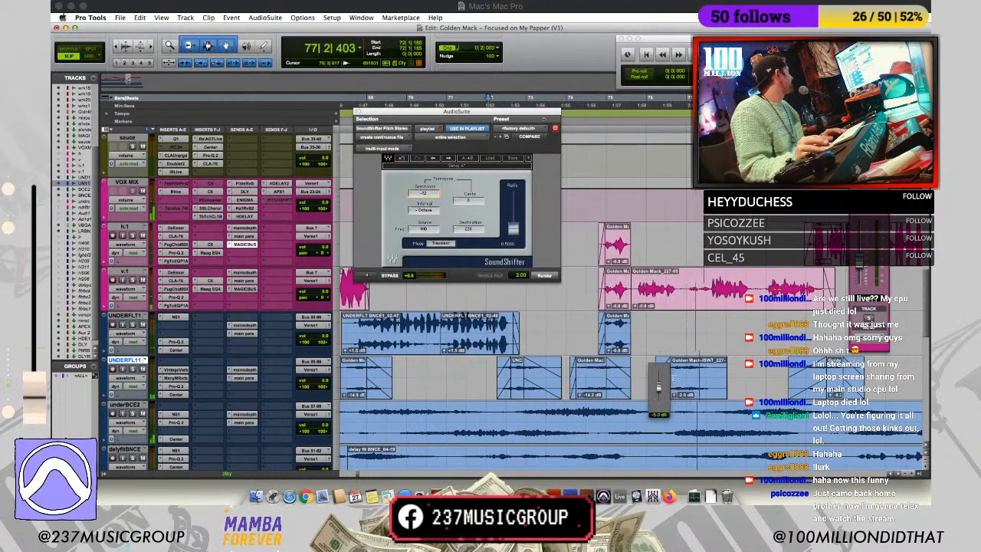
Step: Lengthen the fade-out of the UNDERFL11 reverb clip at bar 76 and bring its clip gain to about -6 dB
drag(723, 358, 697, 361)
drag(674, 396, 675, 404)
click(897, 474)
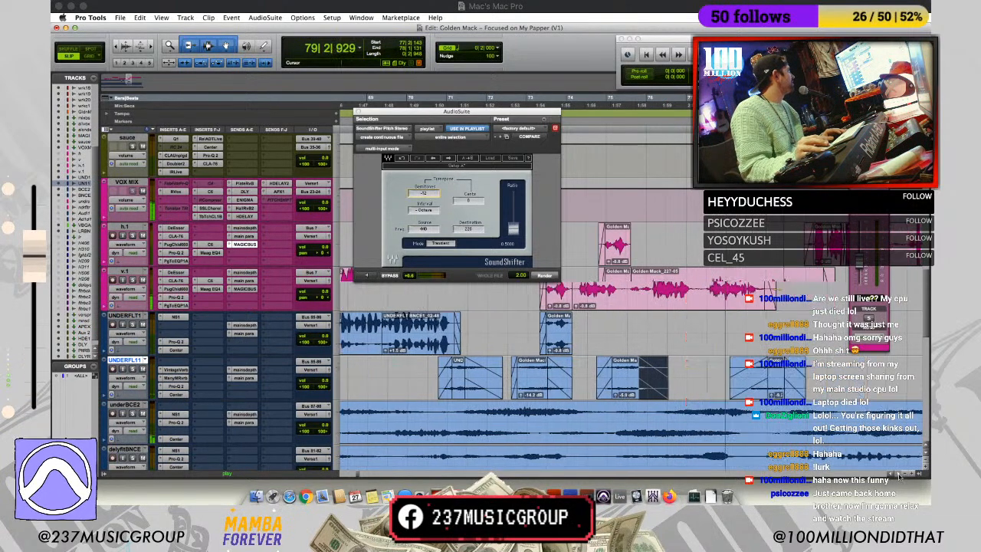
drag(596, 396, 589, 402)
Step: Play from about bar 79 into bar 83 and examine the vocal arrangement around and beyond the transition
click(559, 331)
click(555, 329)
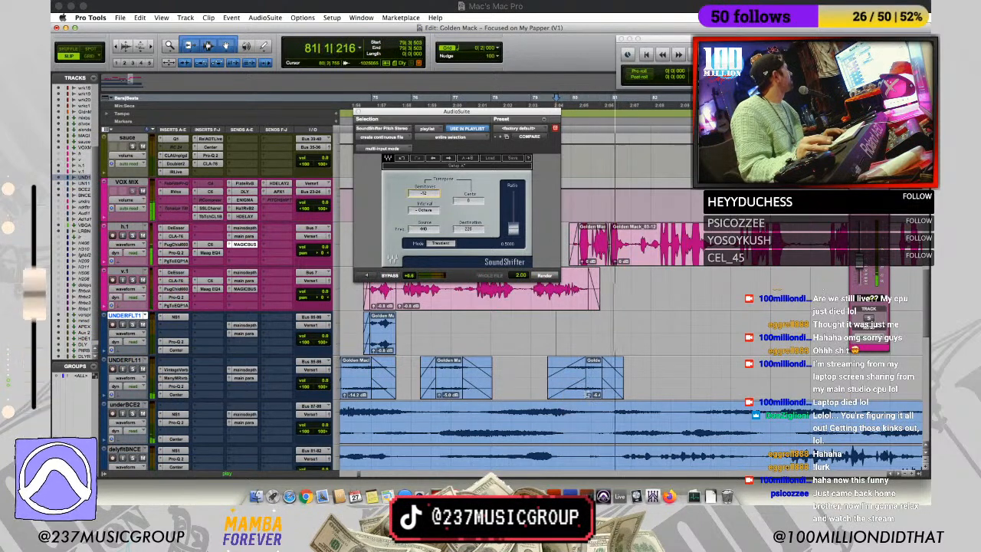
click(548, 320)
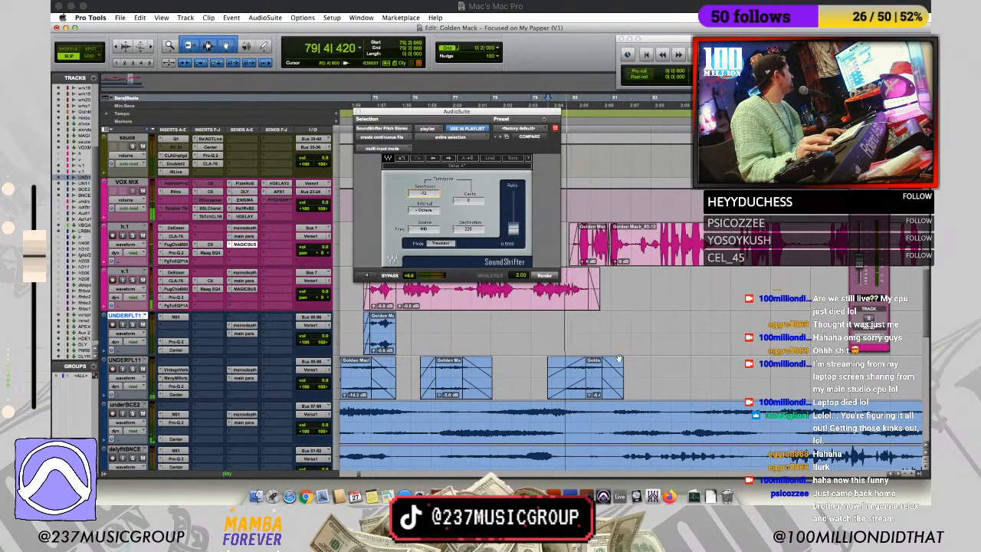
click(644, 363)
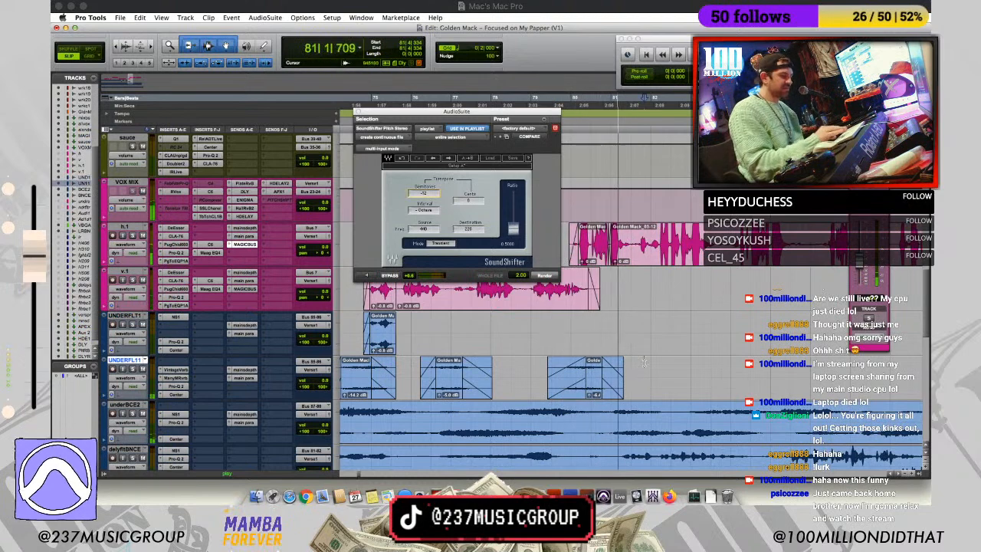
key(r)
key(r)
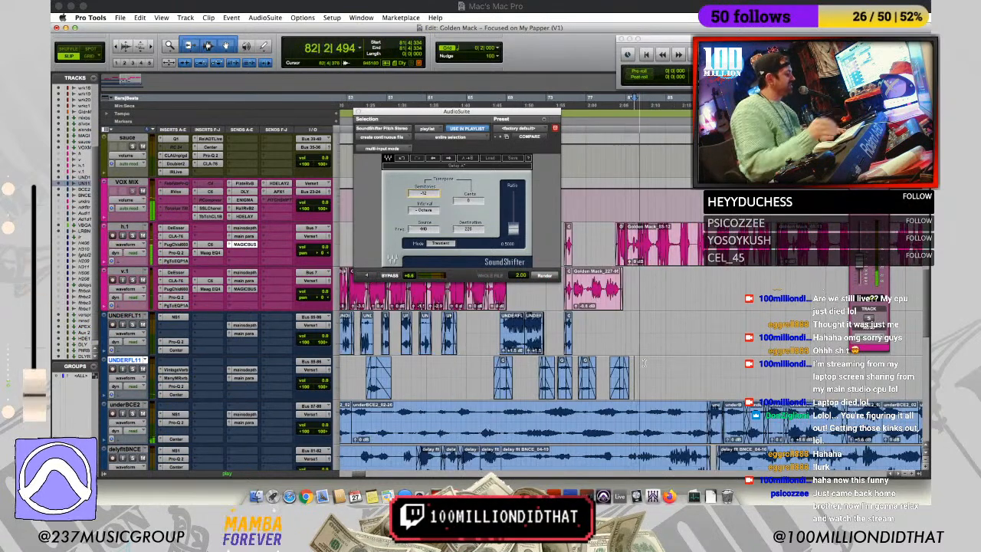
key(r)
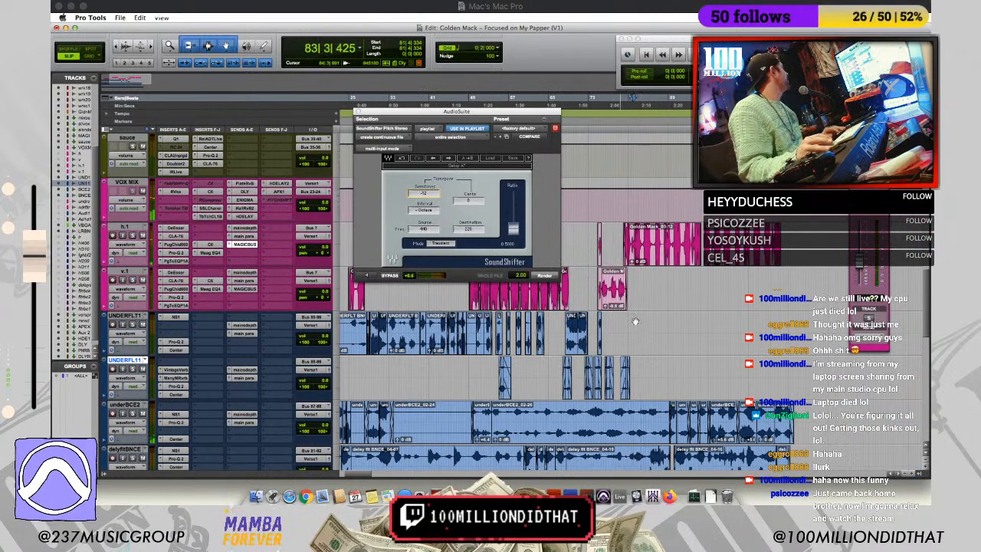
click(639, 317)
key(space)
key(r)
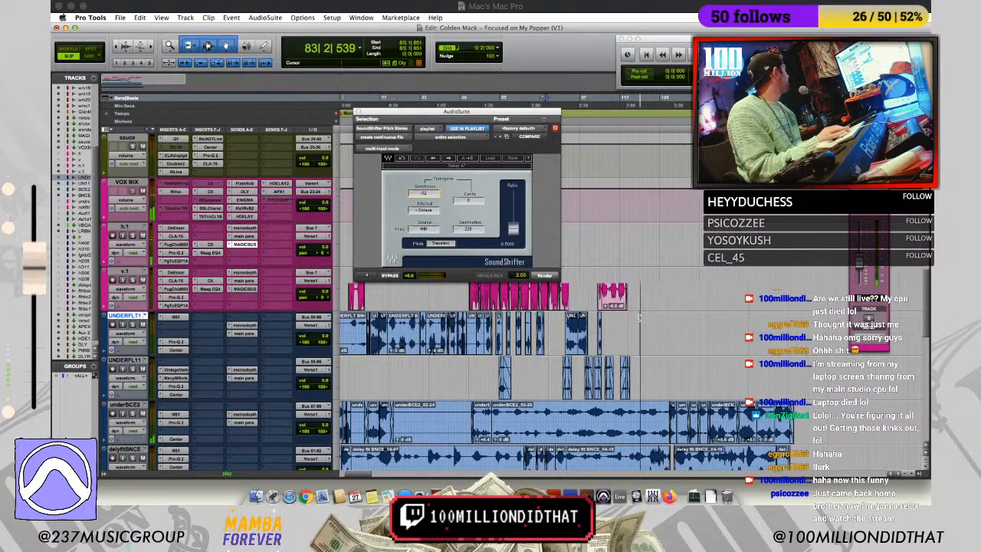
Step: Play from about bar 87 and listen to the background vocals on the UNDERFL11 and underBCE2 tracks
key(t)
key(t)
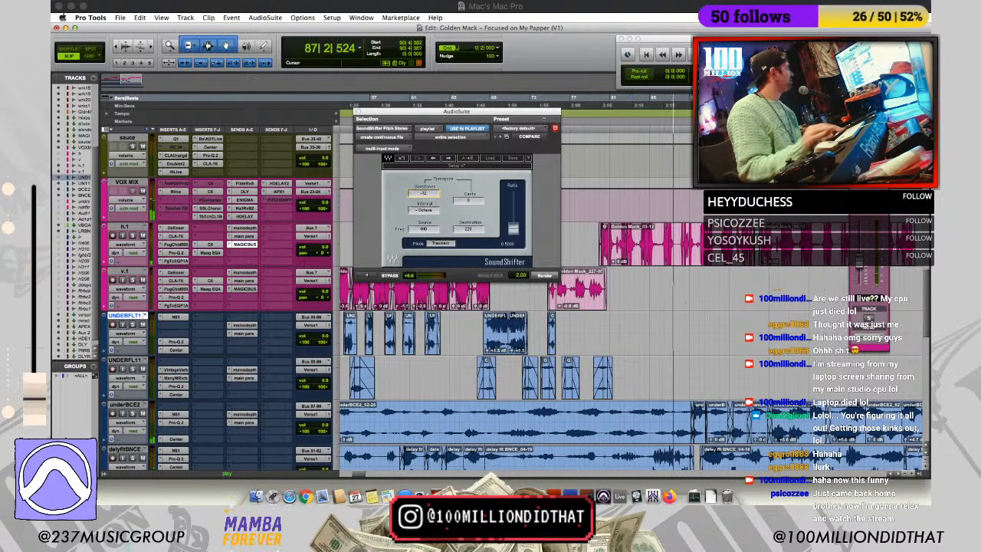
scroll(708, 318, down, 3)
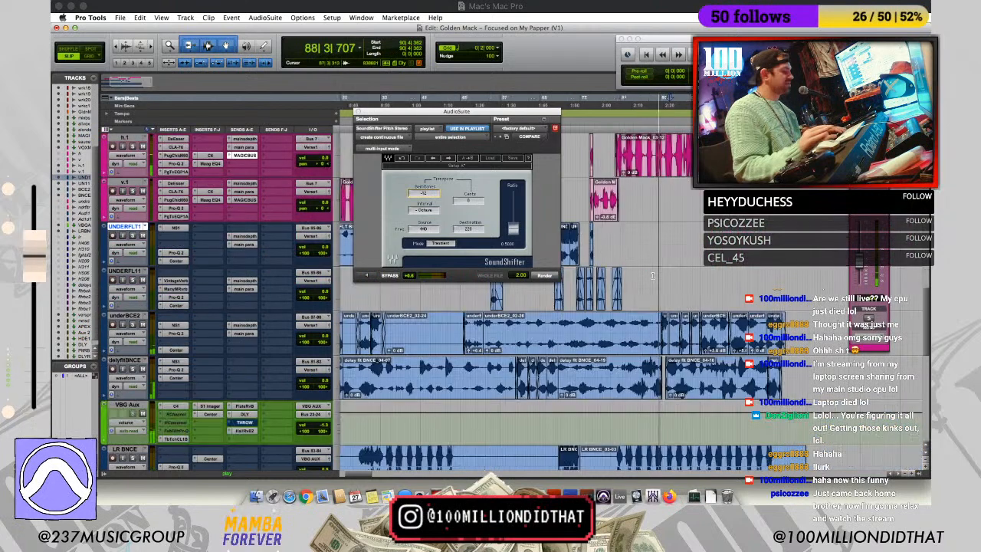
click(633, 282)
key(t)
key(t)
key(t)
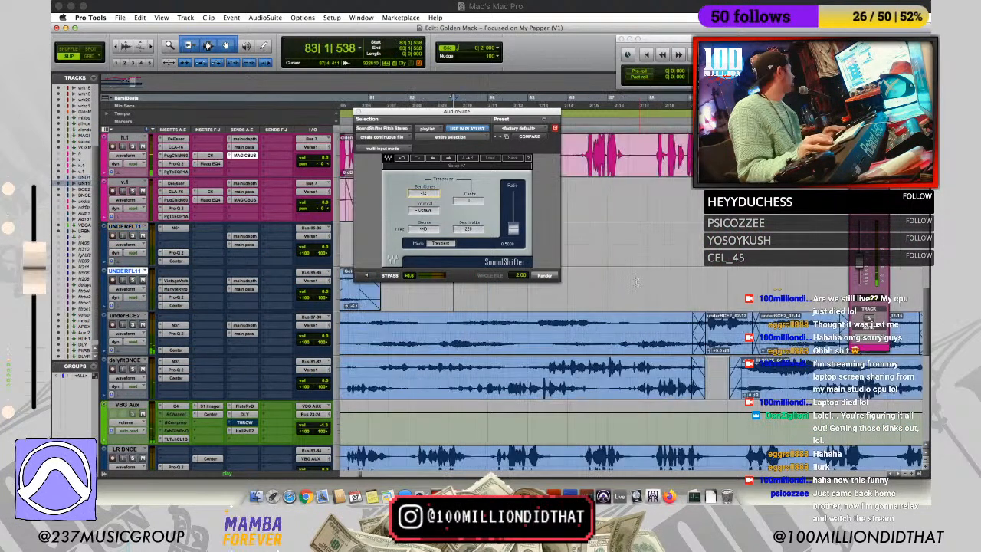
scroll(636, 282, down, 2)
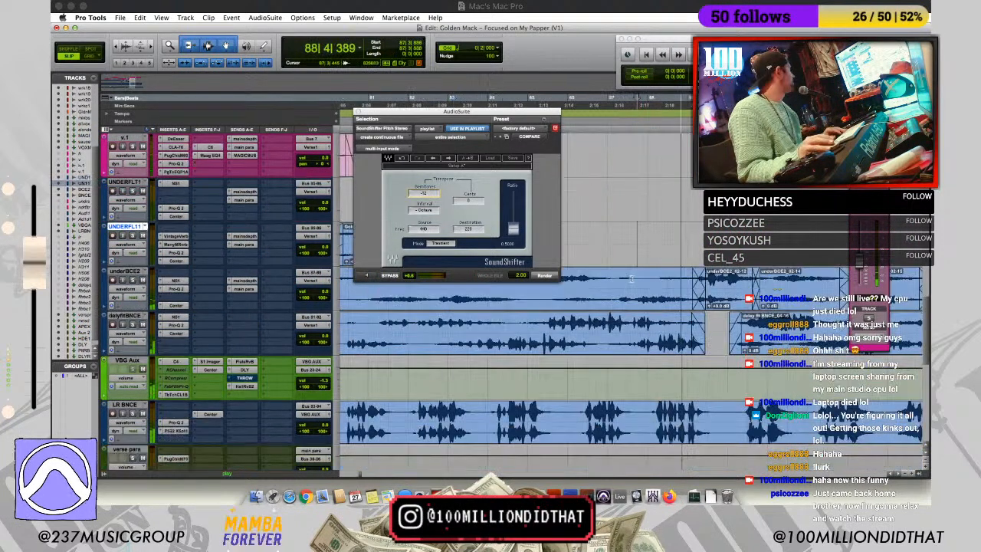
Step: Split the underBCE2 clip at about bar 87, raise the new section's gain to about +4.7 dB and crossfade the join
click(631, 279)
key(b)
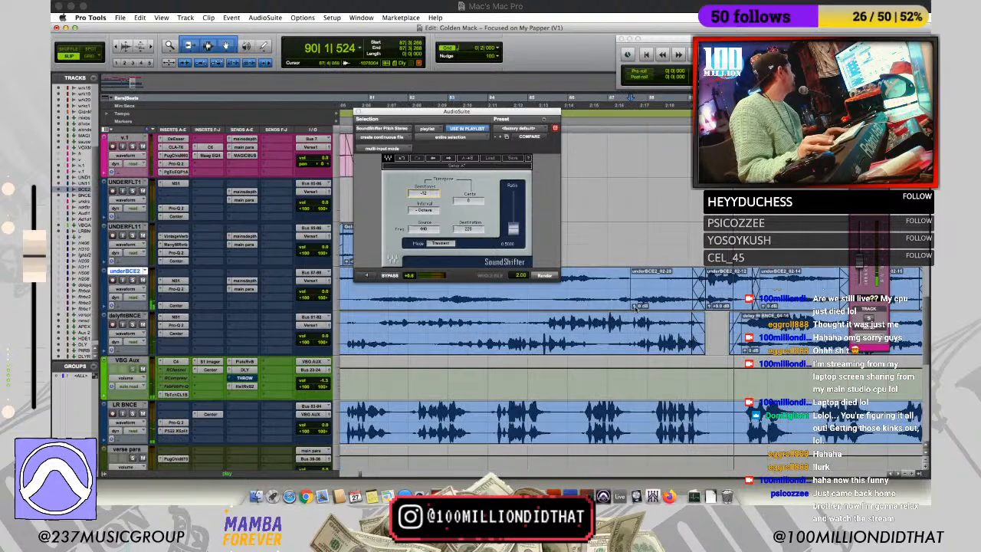
click(630, 262)
key(space)
key(space)
mouse_move(635, 306)
mouse_down()
mouse_move(634, 296)
mouse_move(622, 309)
mouse_up()
Step: Play from about bar 91 and bring the underBCE2 clip at bar 93 to about -2.2 dB of clip gain
key(r)
key(r)
click(669, 260)
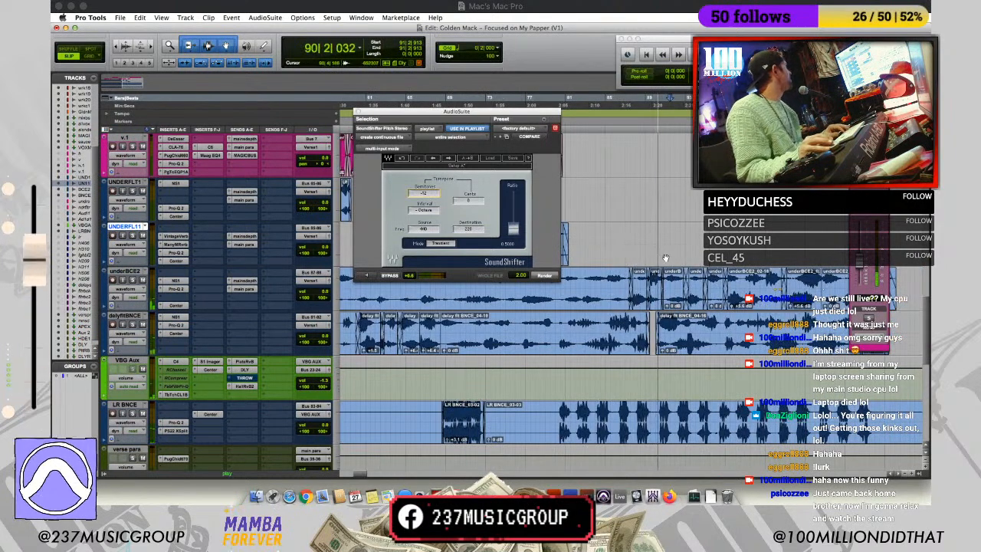
key(t)
key(t)
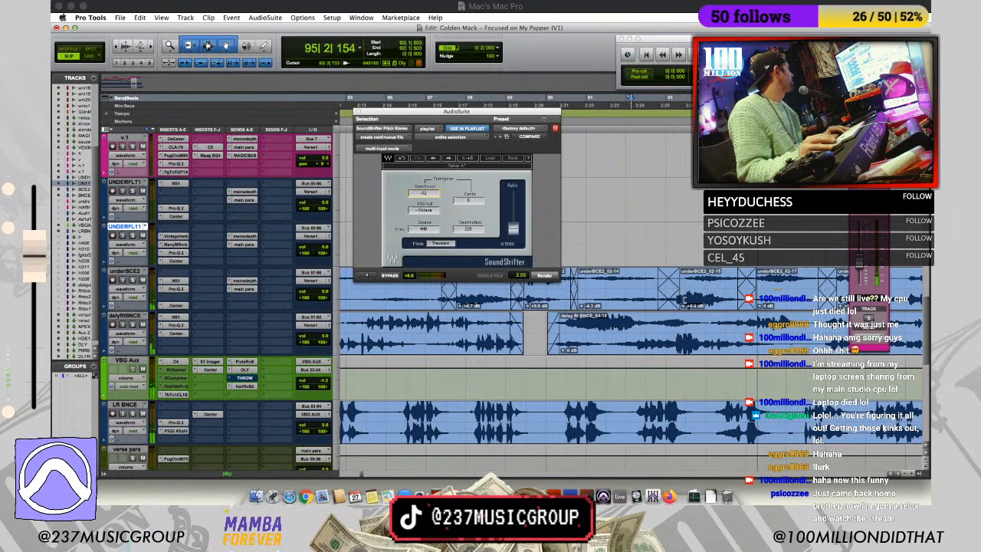
click(673, 238)
key(space)
key(space)
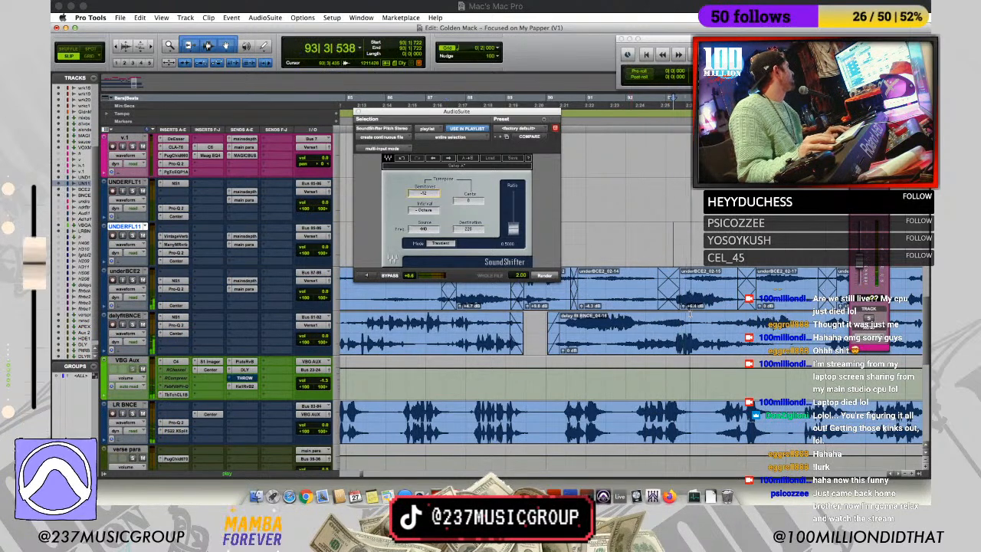
drag(685, 306, 736, 335)
Step: Separate the delyfitBNCE phrase at about bars 93 to 94, raise its clip gain to about +2.3 dB and crossfade both edges
click(673, 326)
key(space)
key(space)
key(b)
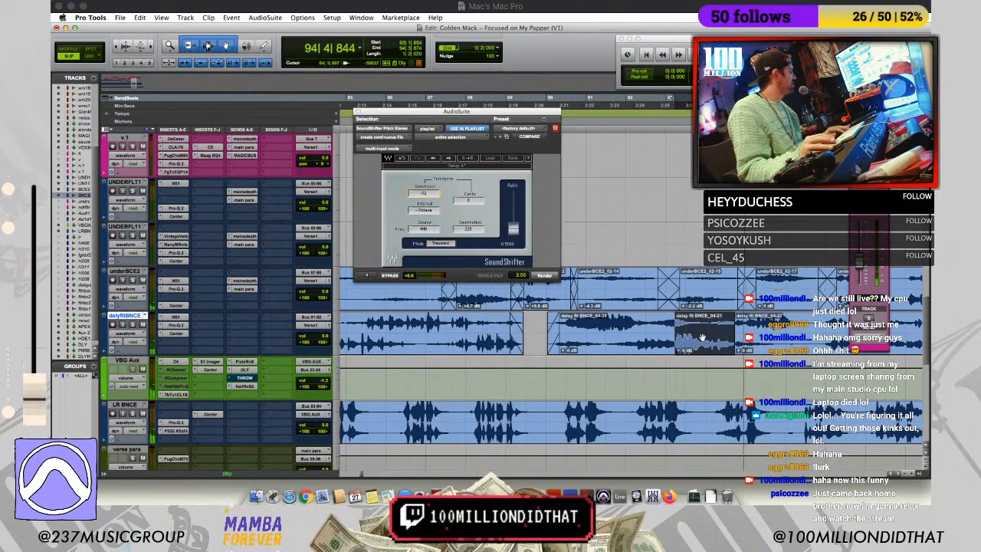
click(680, 351)
drag(675, 352, 670, 352)
drag(735, 351, 740, 351)
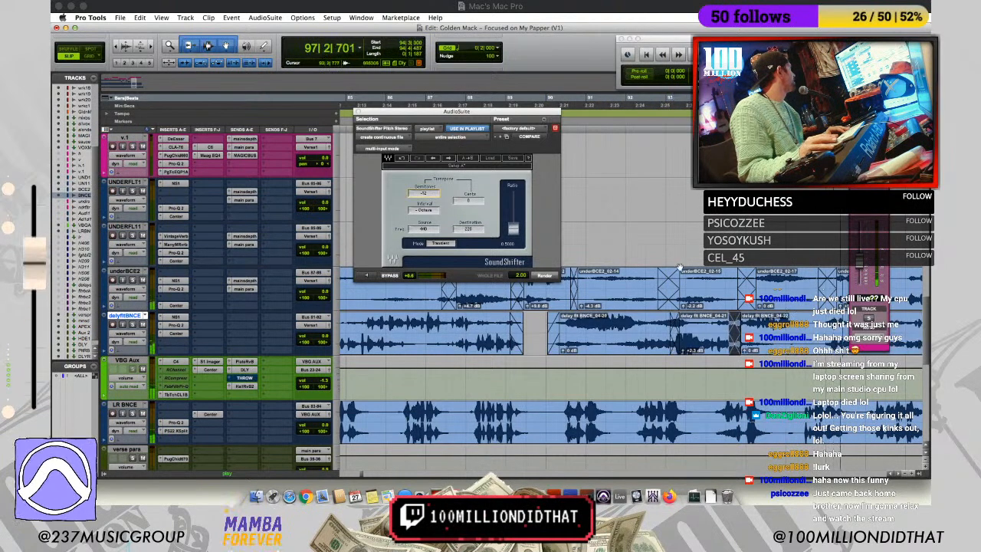
Step: Play from about bar 93 to bar 106 and check the underBCE2 and delyfitBNCE background vocals
click(674, 233)
key(r)
key(r)
key(r)
key(space)
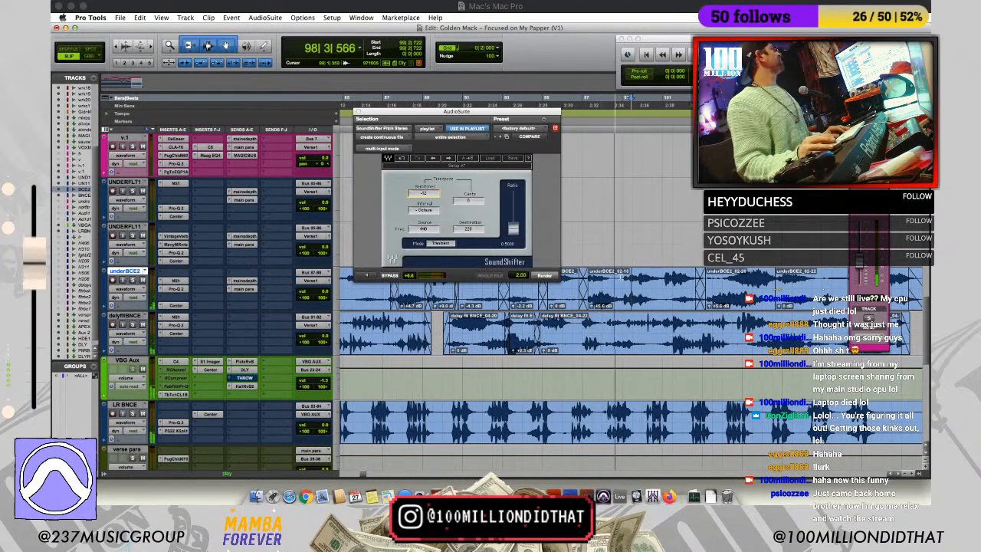
scroll(622, 285, left, 1)
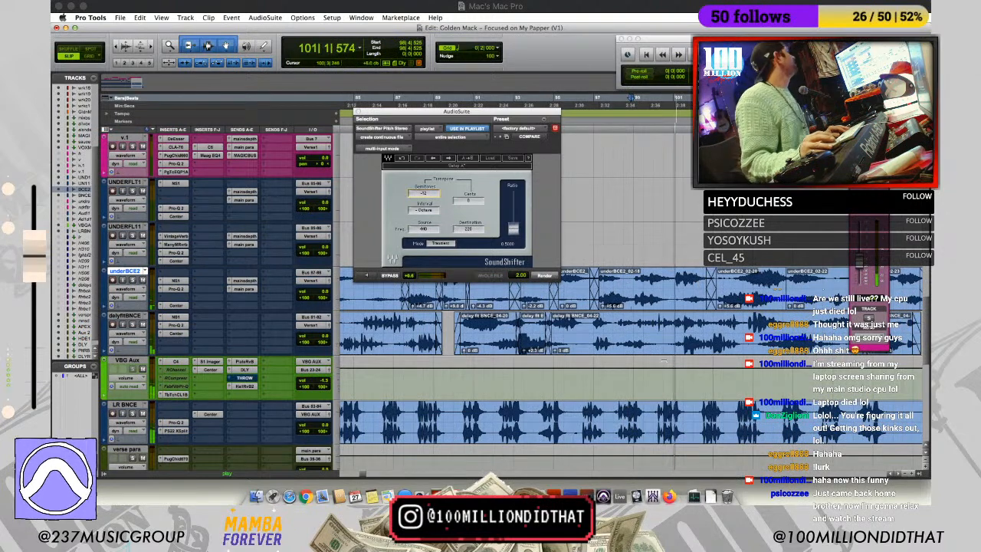
scroll(674, 367, down, 2)
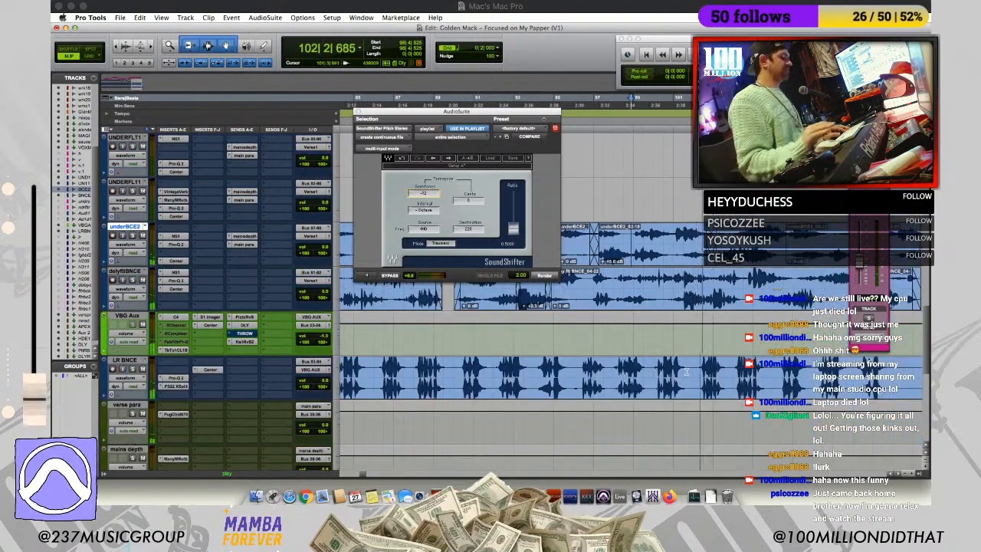
key(r)
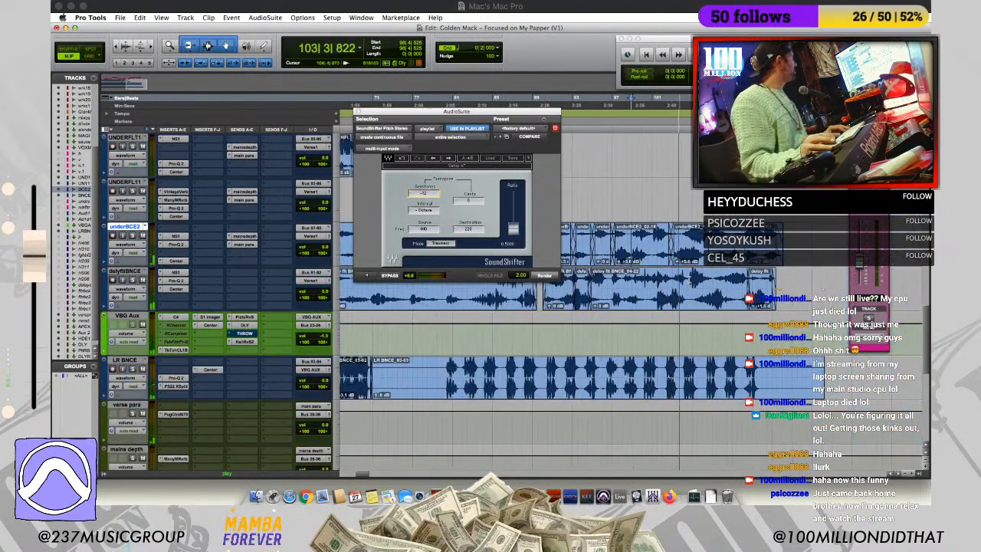
click(689, 280)
scroll(689, 279, right, 4)
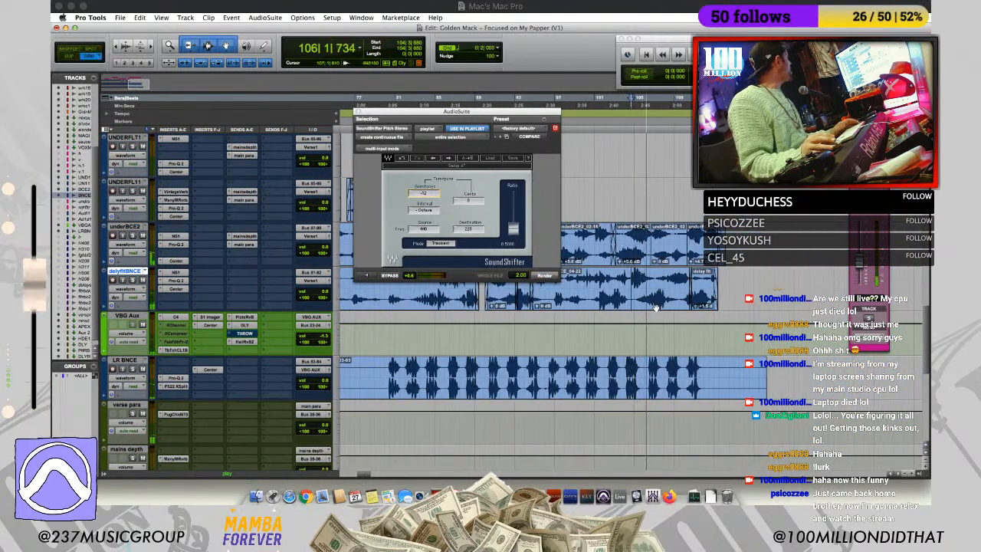
Step: Trim the end of the LR BNCE clip back to about bar 113 and give it a fade-out
scroll(667, 310, down, 10)
scroll(682, 316, up, 3)
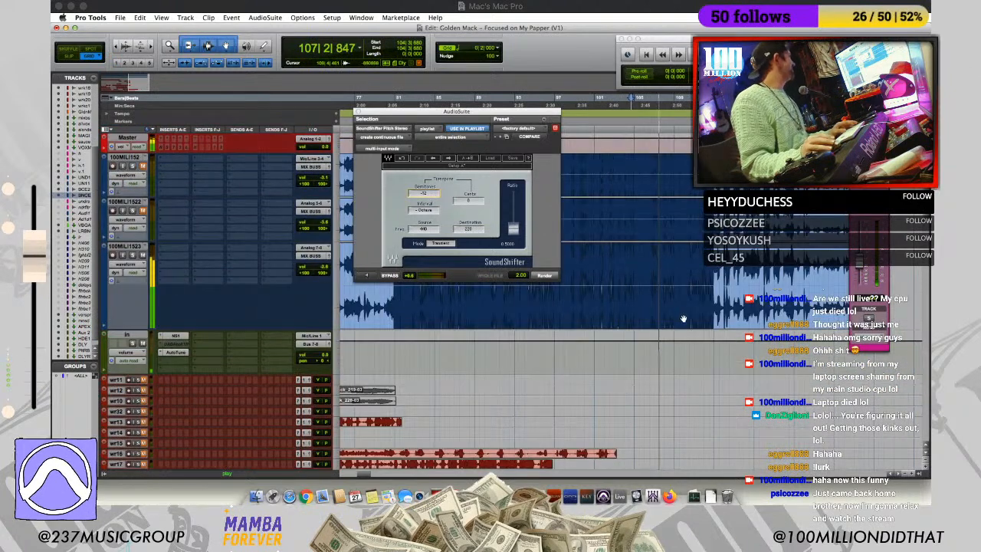
scroll(684, 316, down, 6)
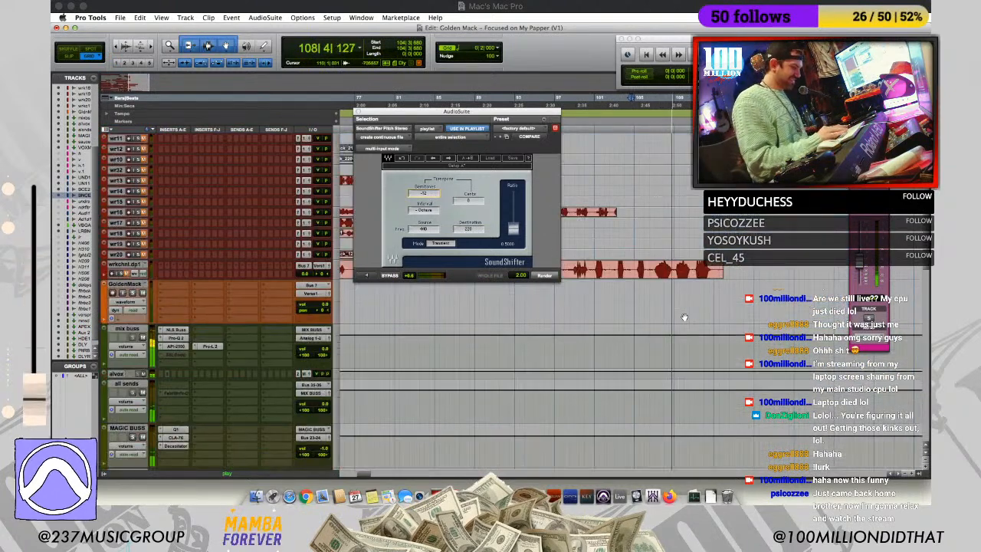
scroll(686, 315, up, 8)
scroll(690, 315, down, 15)
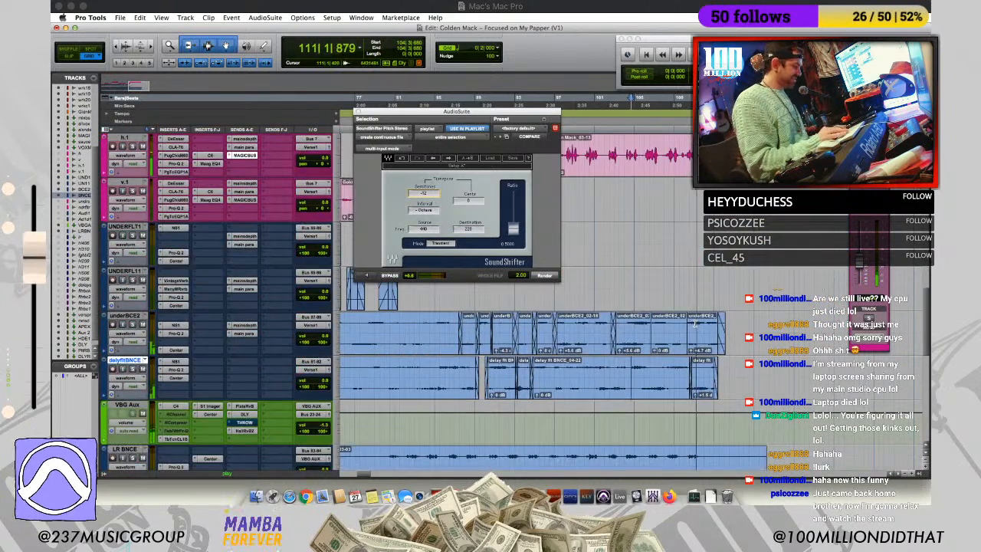
scroll(694, 322, down, 4)
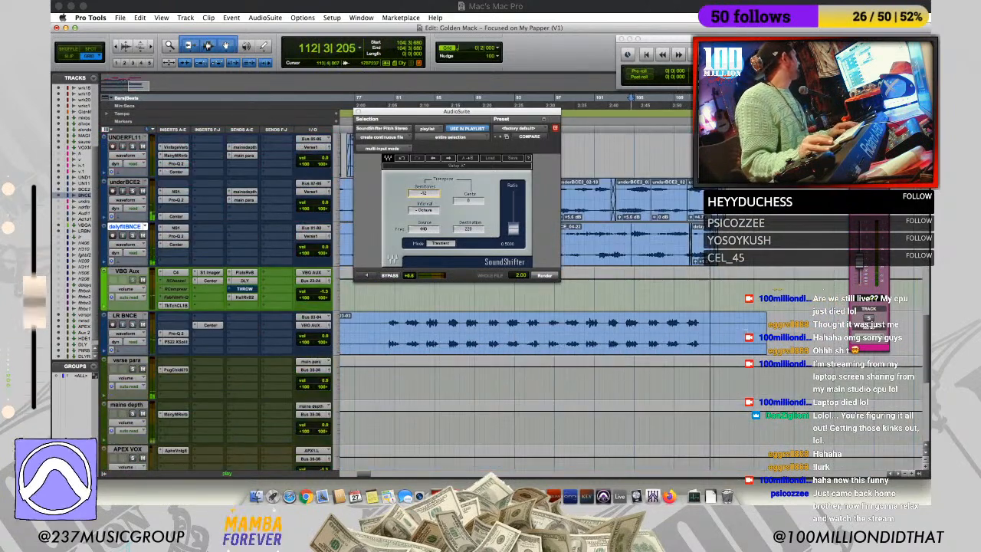
drag(765, 328, 722, 328)
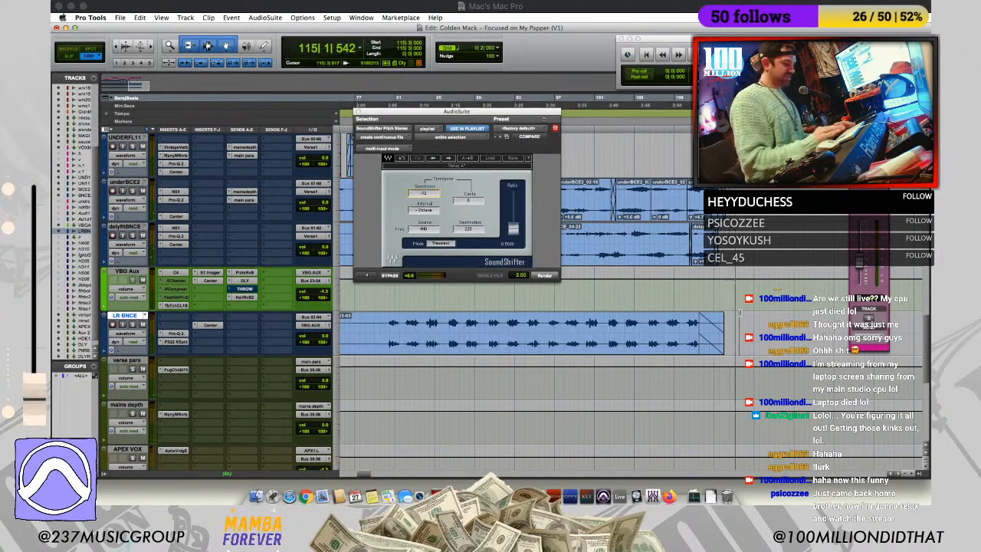
key(r)
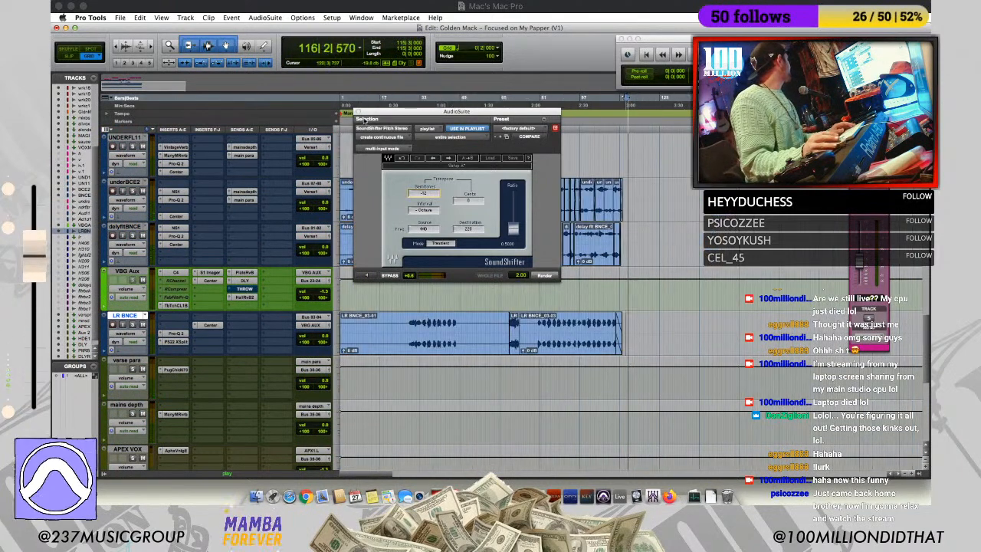
Step: Close the SoundShifter window and play the early verse from about bars 22 and 29 to find a background vocal phrase
click(357, 113)
scroll(599, 235, up, 3)
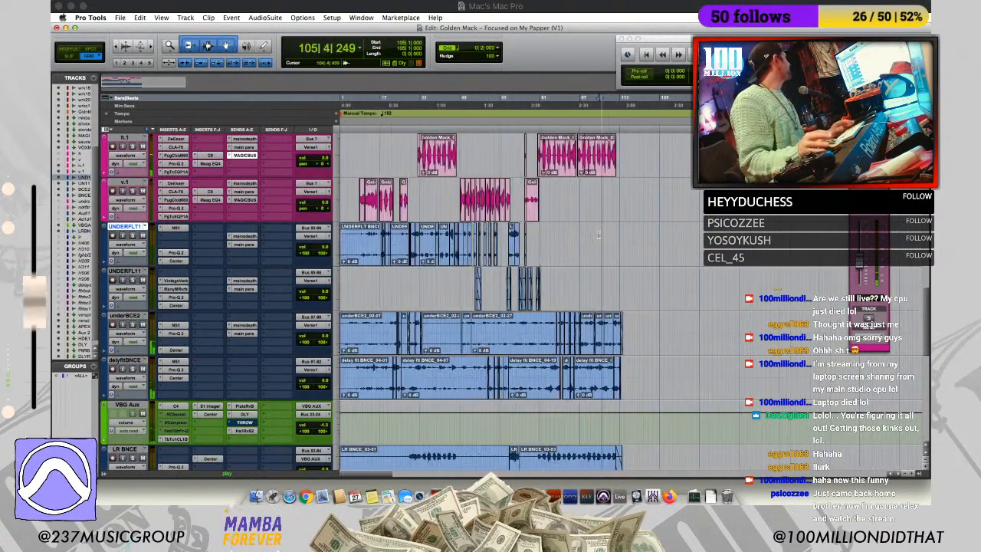
scroll(589, 267, up, 1)
scroll(589, 267, up, 2)
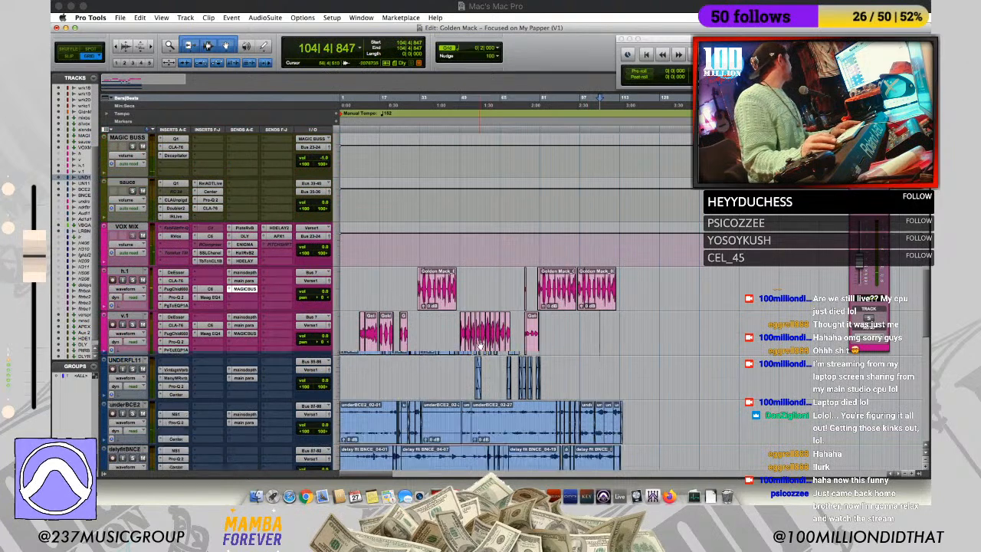
scroll(480, 345, down, 3)
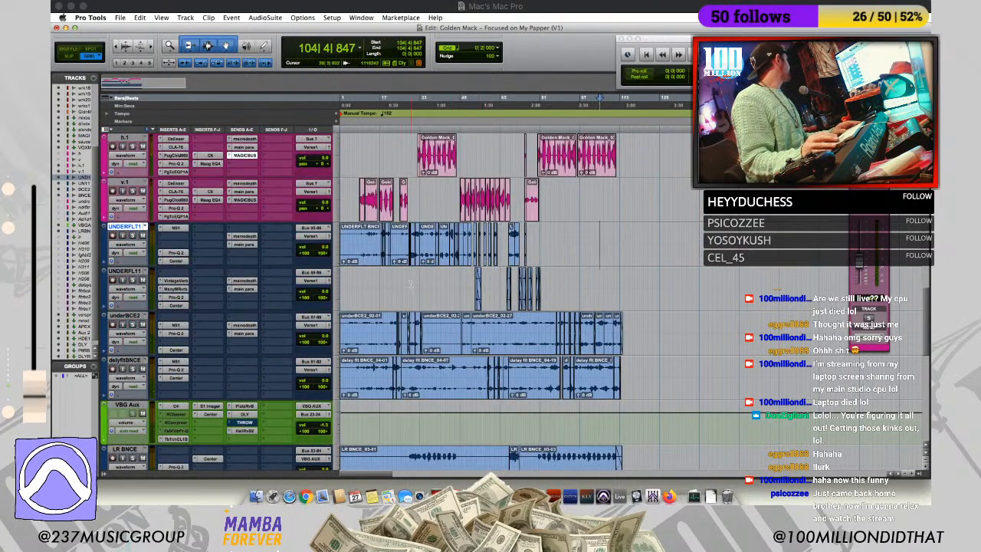
click(411, 281)
key(super+bracketright)
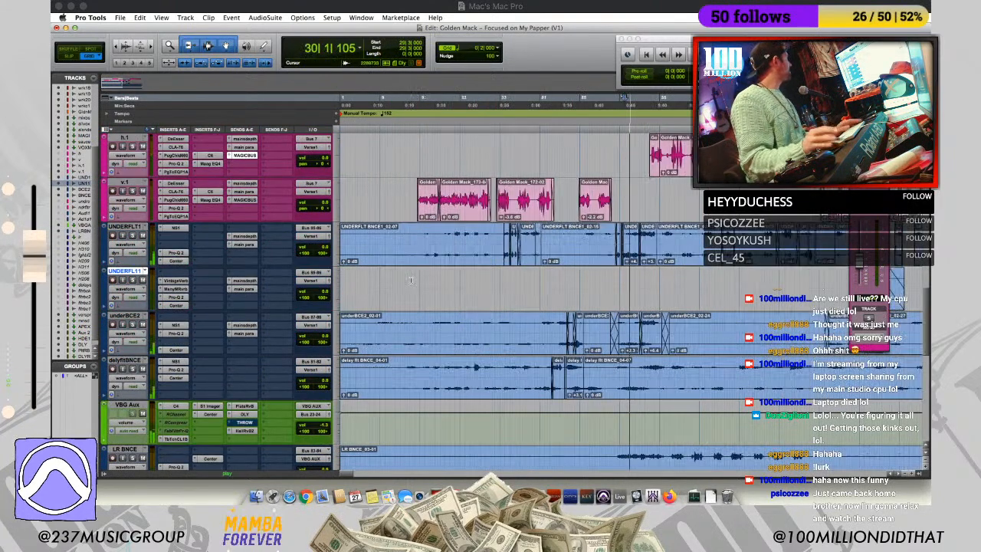
key(space)
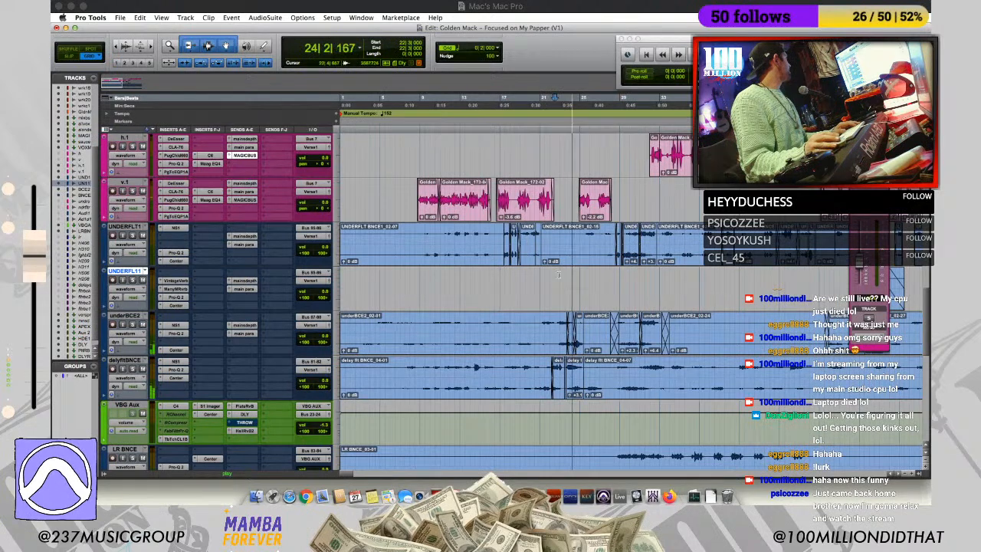
Step: Copy the four-bar passage from bar 21 on UNDERFL11, underBCE2 and delyfitBNCE to bar 117, past the song's end
drag(540, 278, 575, 265)
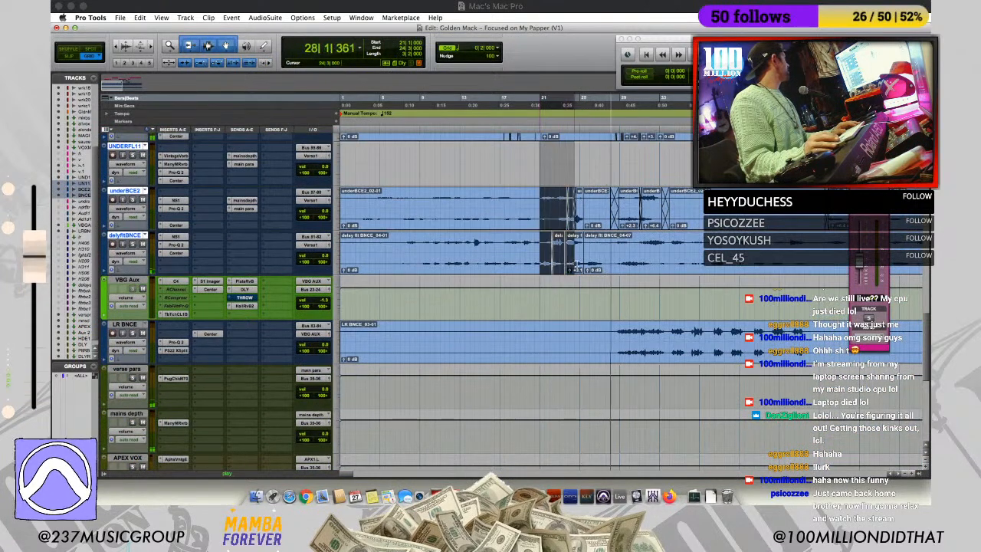
scroll(560, 307, up, 4)
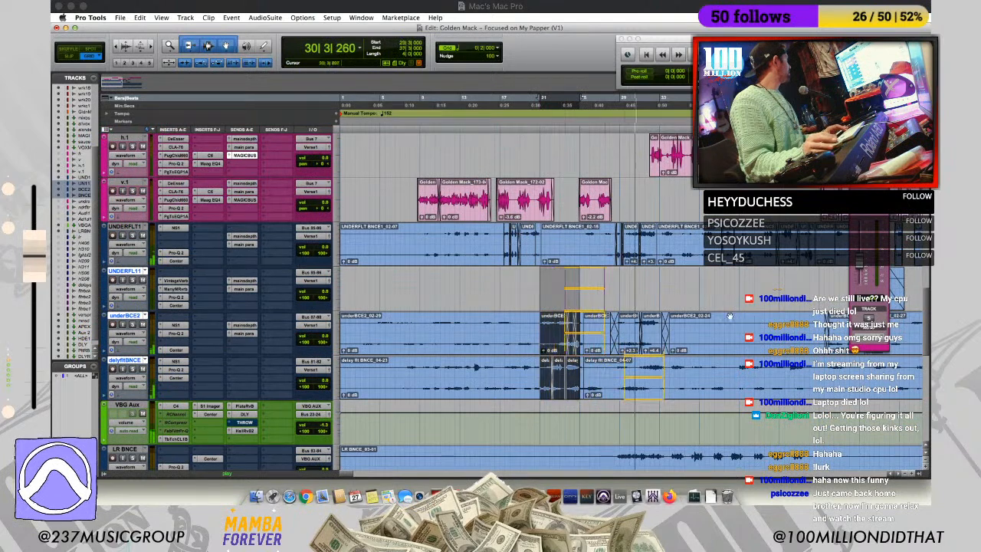
scroll(689, 345, right, 15)
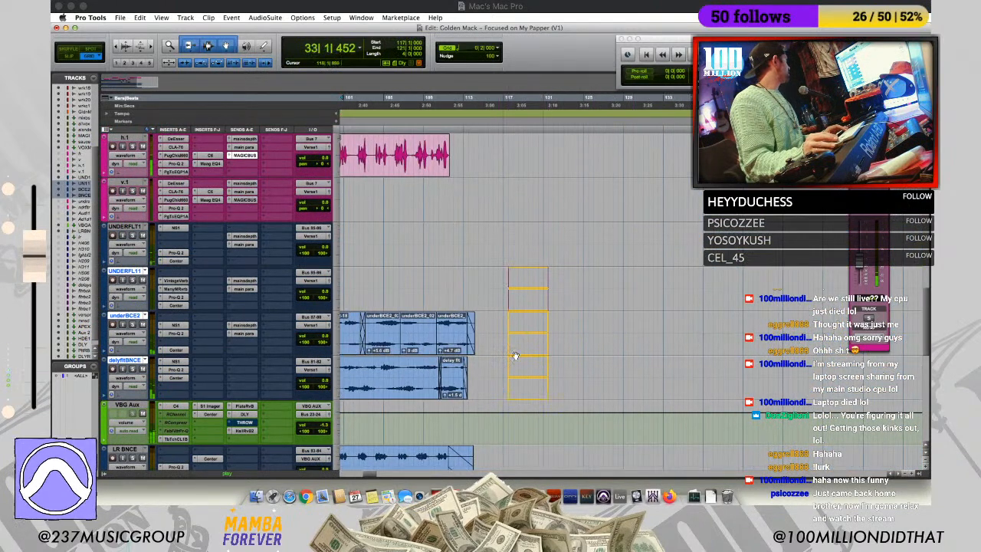
scroll(515, 357, up, 15)
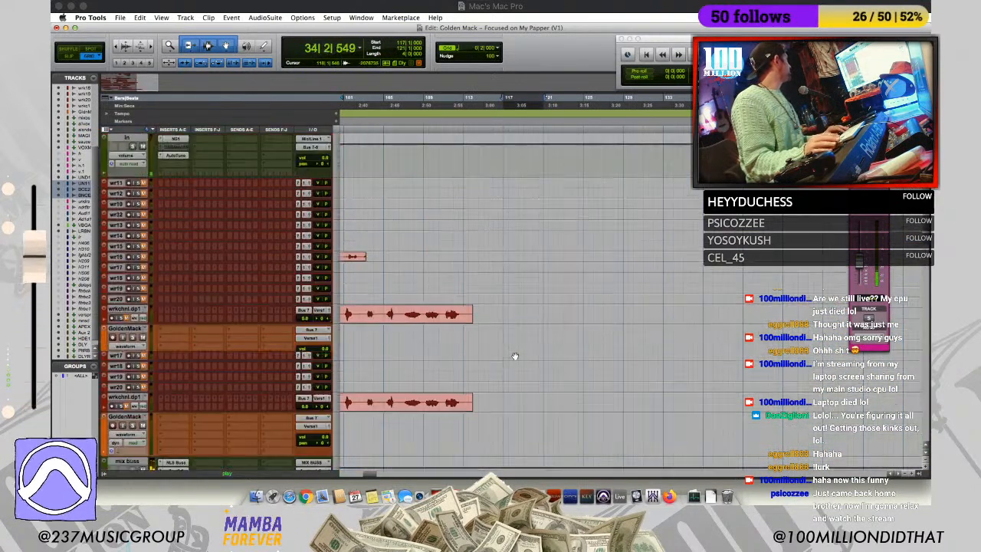
scroll(467, 322, down, 10)
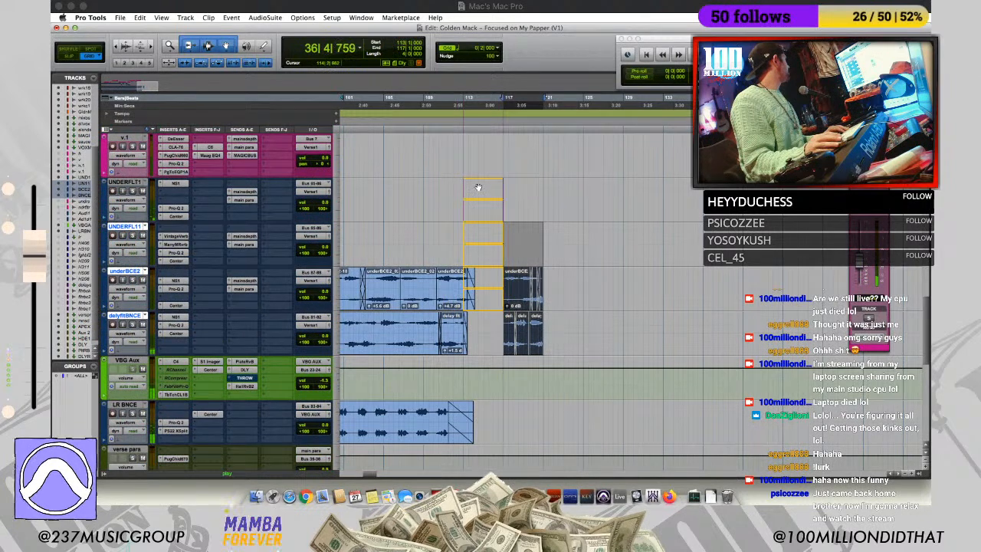
Step: Select the last delyfitBNCE clip of the copied passage, at about bar 119
drag(519, 315, 518, 313)
click(548, 350)
click(537, 351)
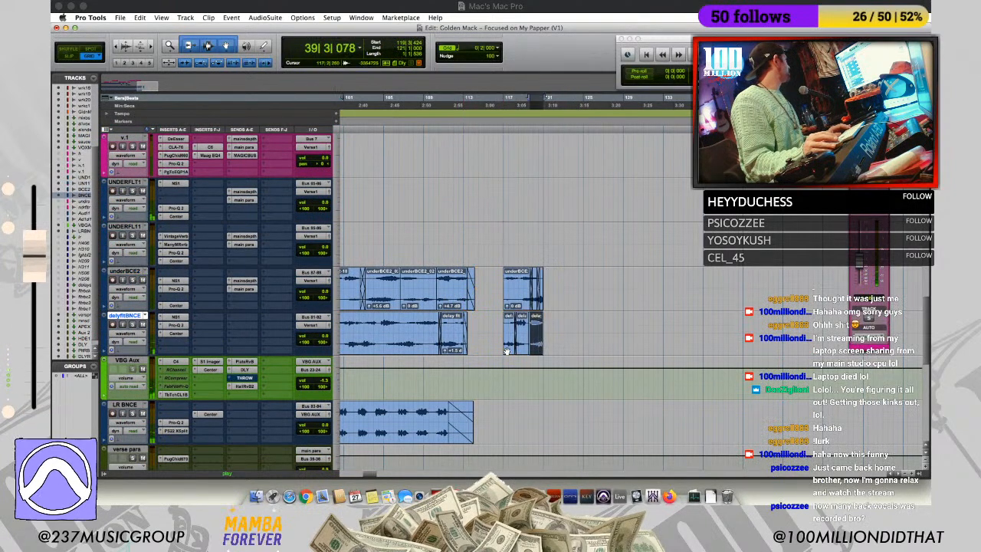
Step: Move the three short delay clips at bar 117 from delyfitBNCE to bar 113 on UNDERFL11, then start the first slightly earlier in Slip mode
drag(509, 348, 462, 237)
key(F2)
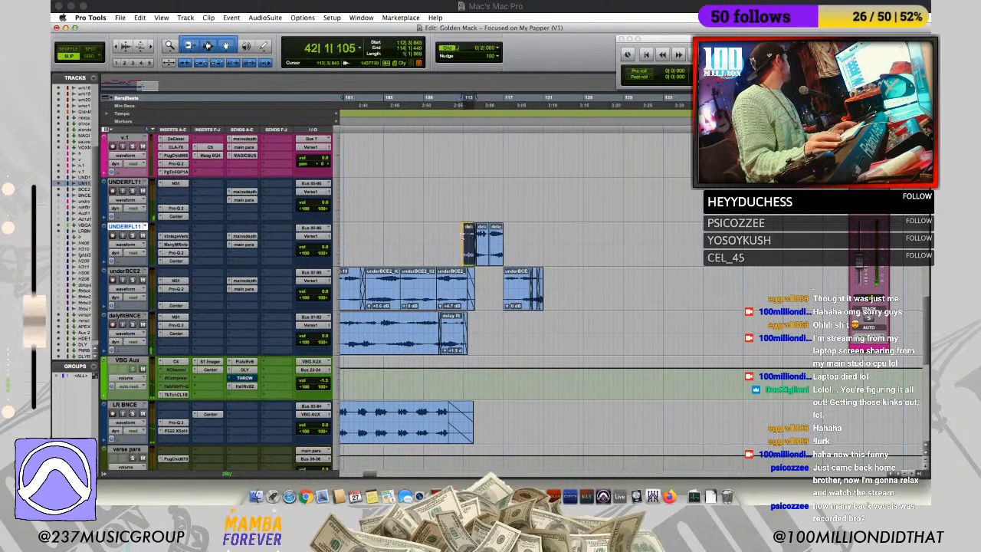
click(447, 228)
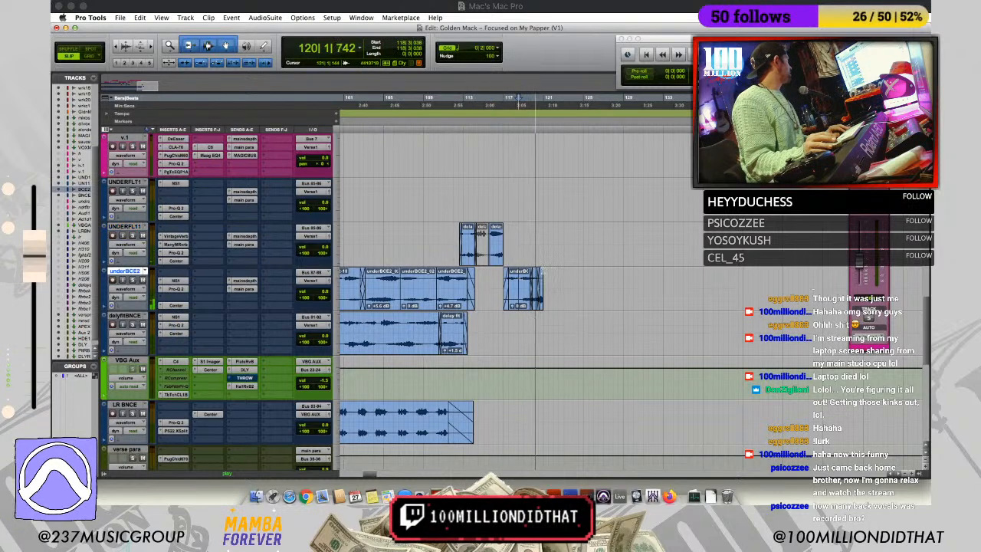
Step: Extend the last underBCE2 clip to about bar 121 beat 2 and copy it onto the UNDERFL11 track
click(548, 272)
key(t)
key(t)
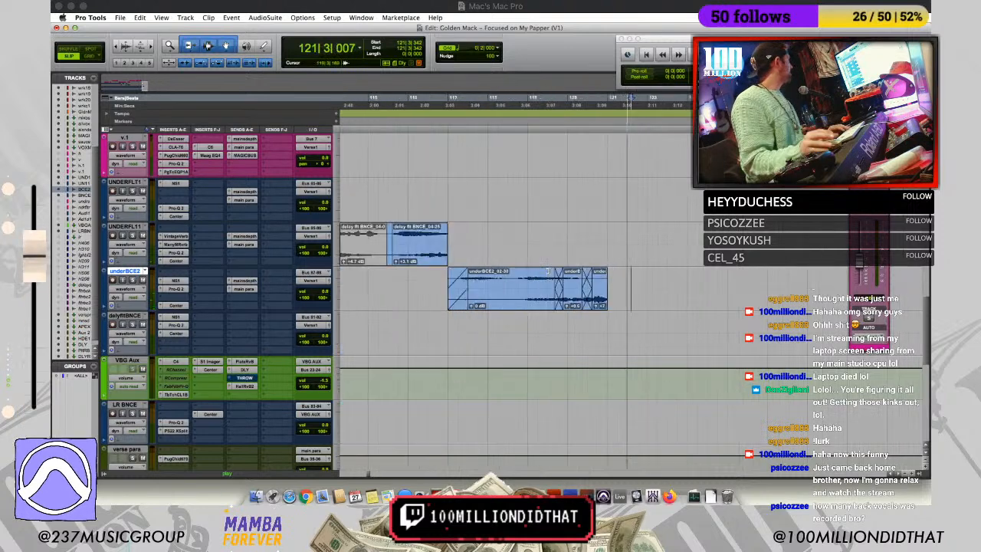
drag(604, 284, 597, 316)
key(space)
click(583, 325)
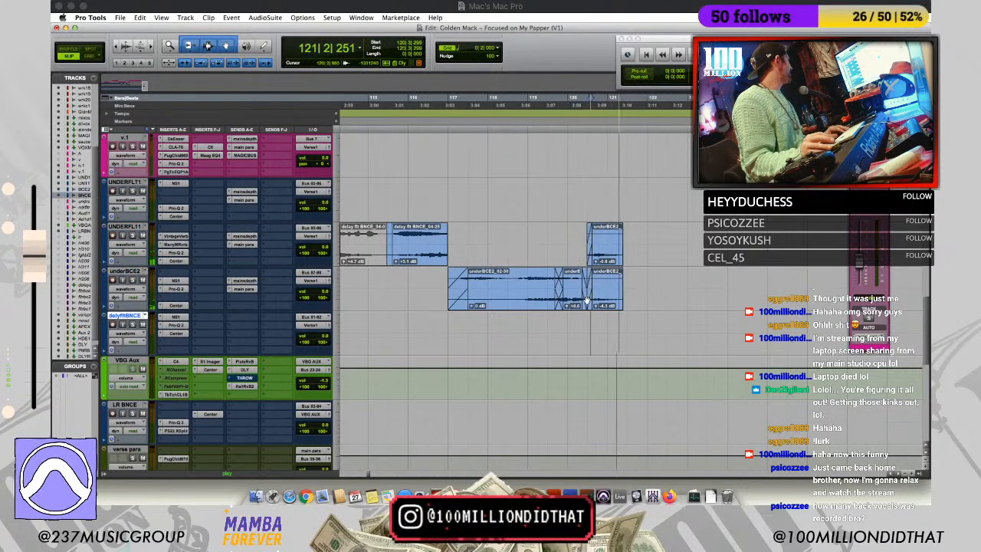
Step: Shift the UNDERFL11 copy's start and the last underBCE2 clip join to about bar 120 beat 3, and audition the transition
click(585, 304)
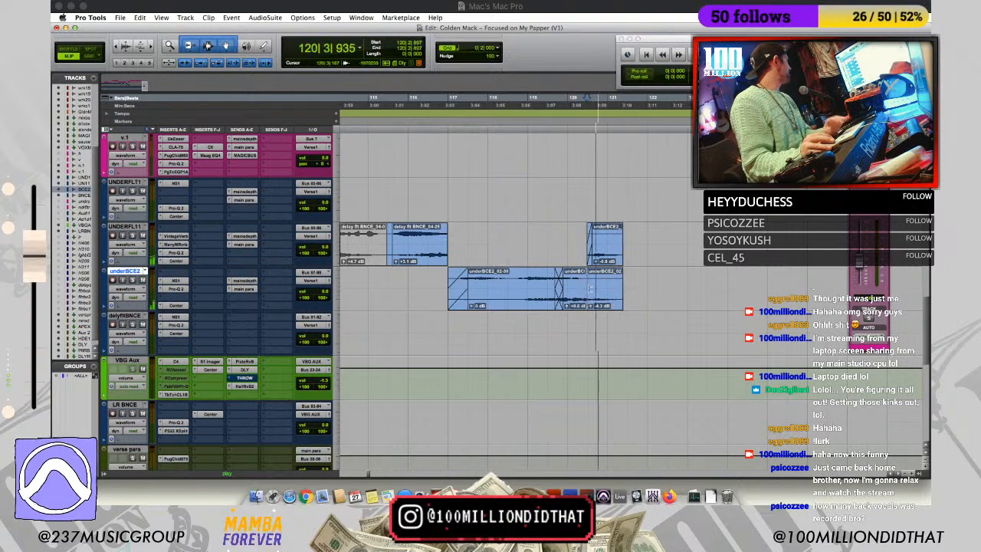
click(587, 262)
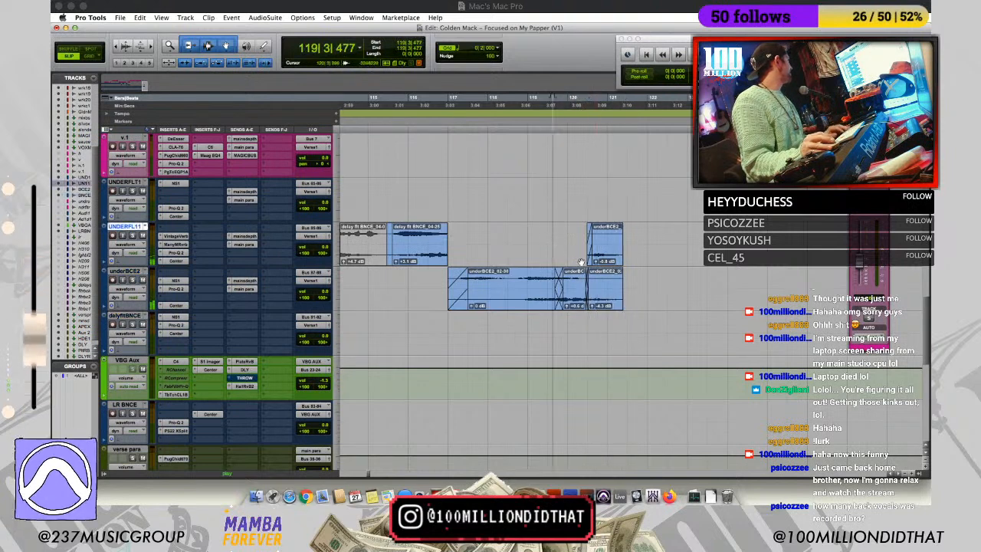
drag(590, 259, 593, 259)
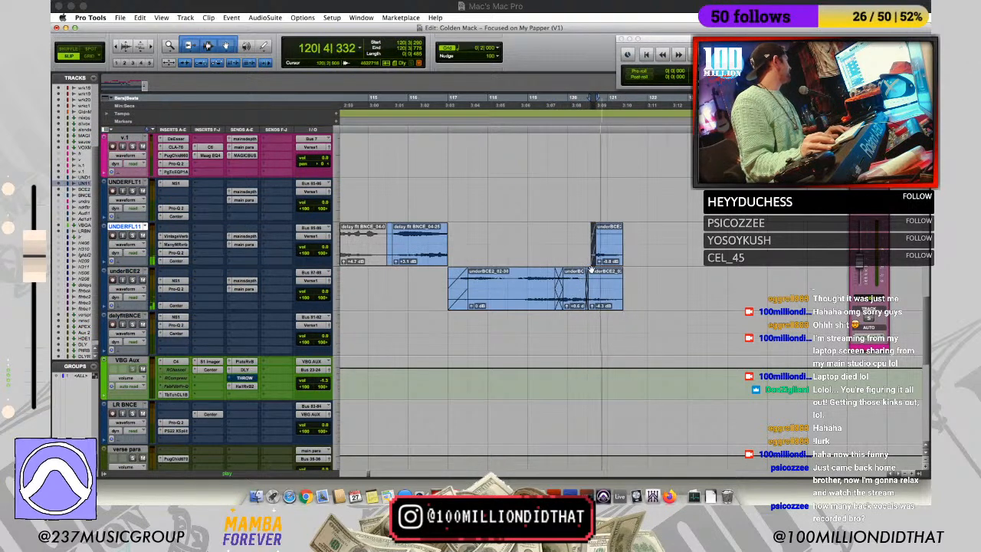
drag(586, 305, 597, 305)
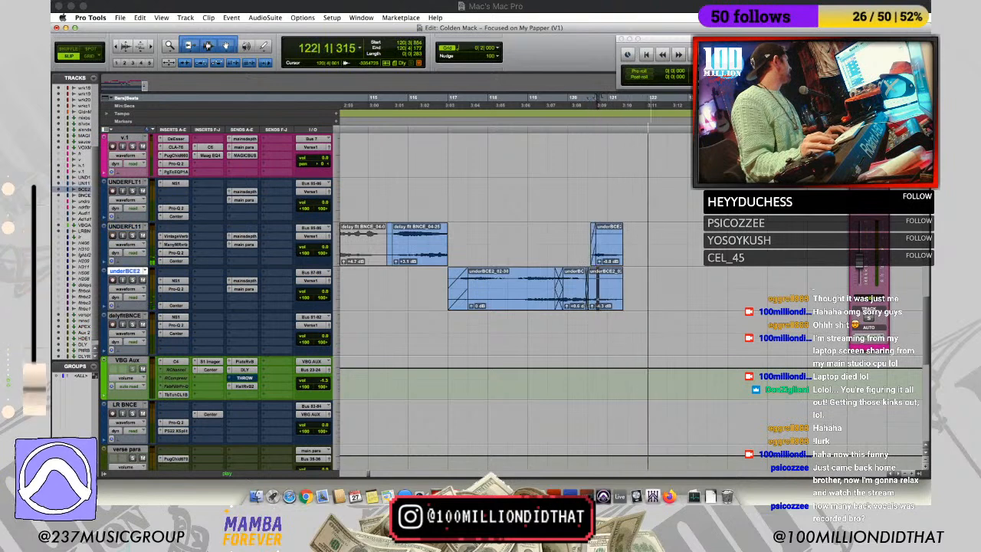
click(574, 294)
key(space)
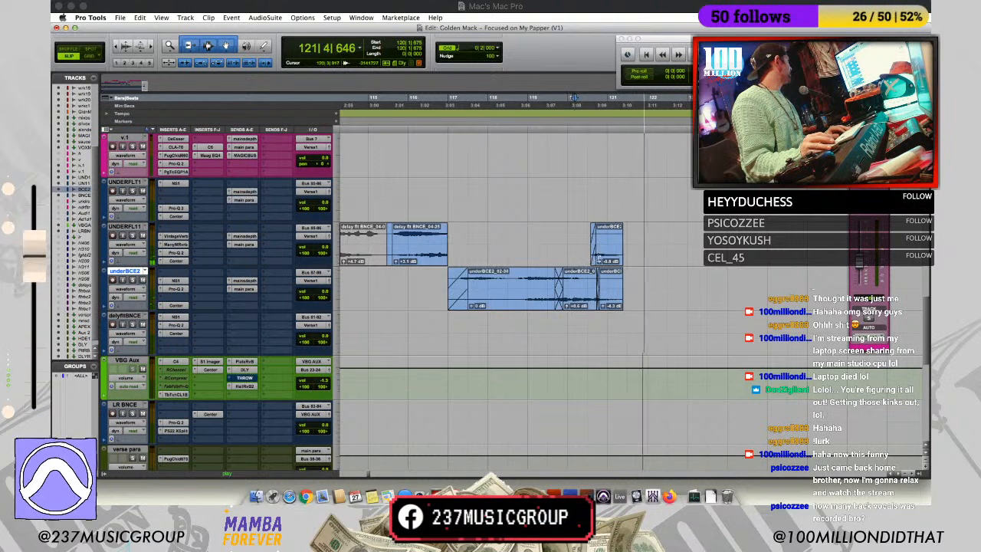
Step: Fade out the UNDERFL11 clip near bar 121 and extend the delay clip ending at bar 117 slightly, with a fade-out
click(600, 261)
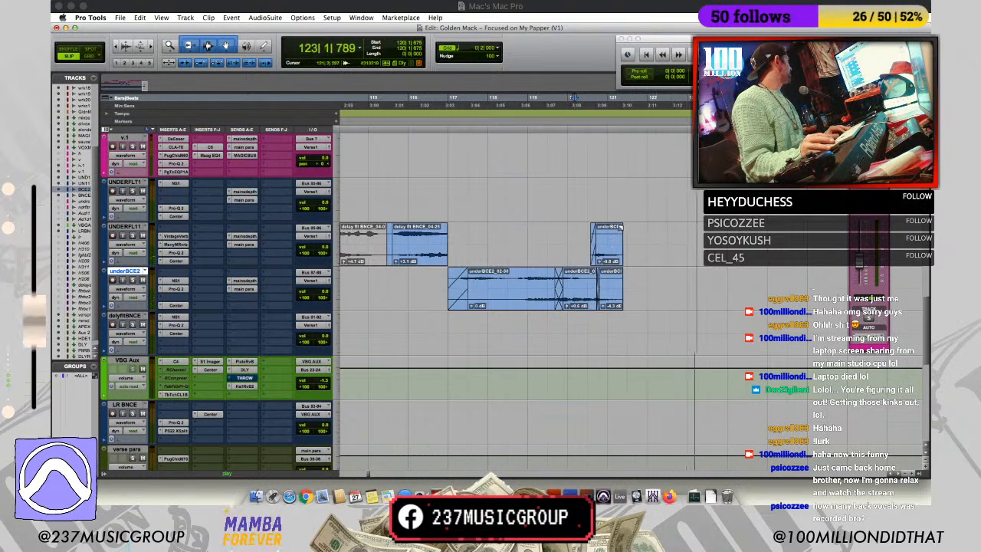
drag(620, 230, 611, 230)
click(391, 203)
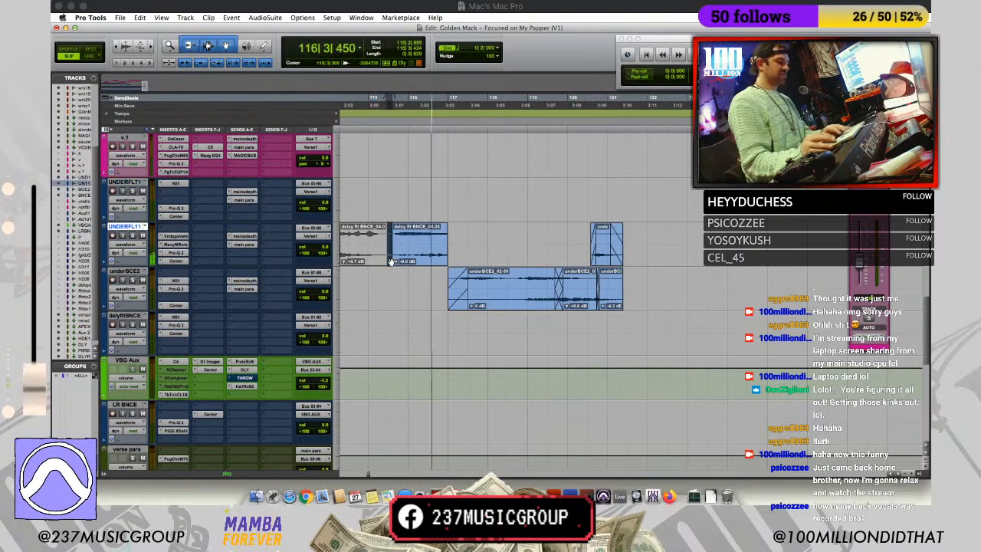
mouse_move(444, 241)
mouse_down()
mouse_move(460, 241)
mouse_move(444, 230)
mouse_up()
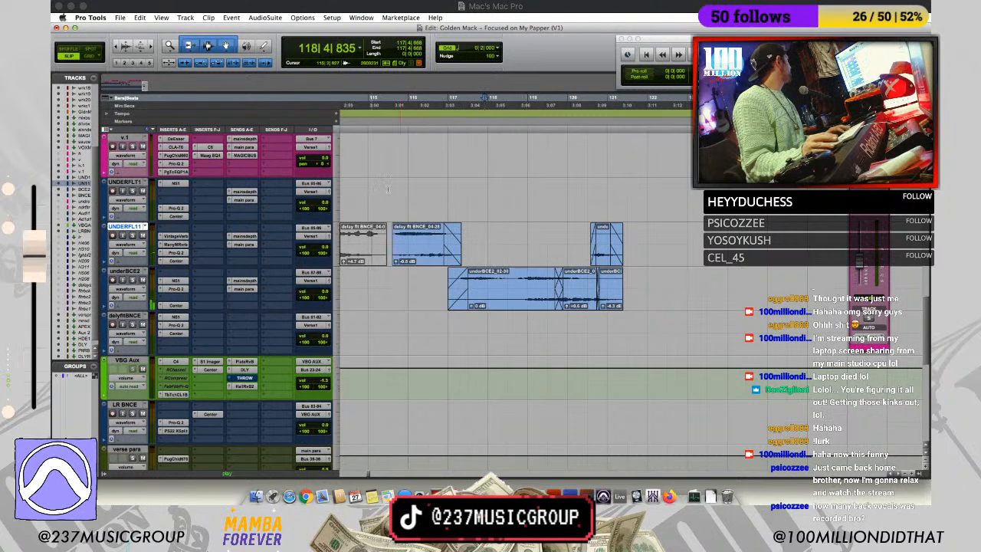
Step: Cut a short gap out of the underBCE2 clip in bar 118, fade both edges of the gap and play it back
drag(506, 284, 525, 273)
key(Delete)
drag(506, 307, 496, 304)
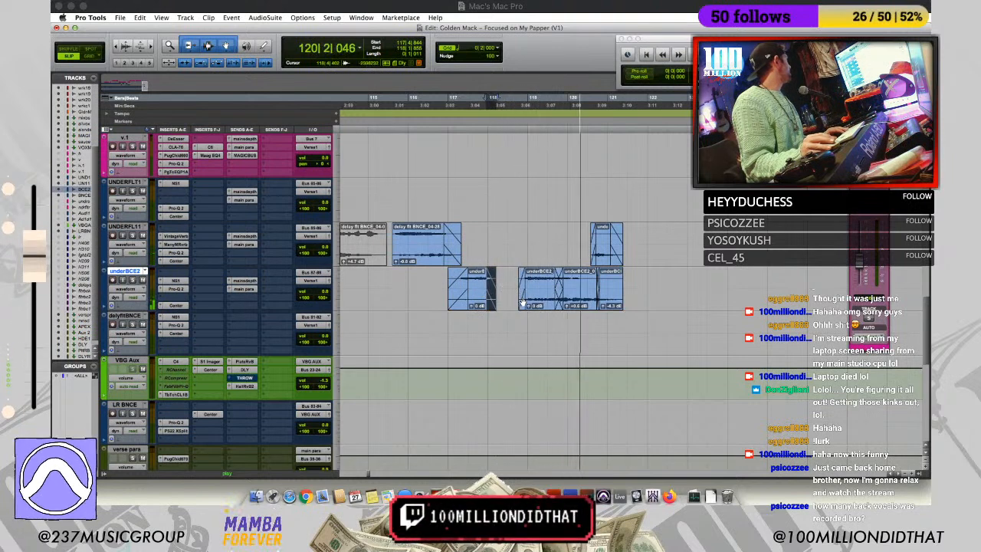
click(400, 187)
Step: Copy the four-bar section at bar 101 on delyfitBNCE to bar 121 as a separate clip with a clip gain of about -6.4 dB
key(r)
key(r)
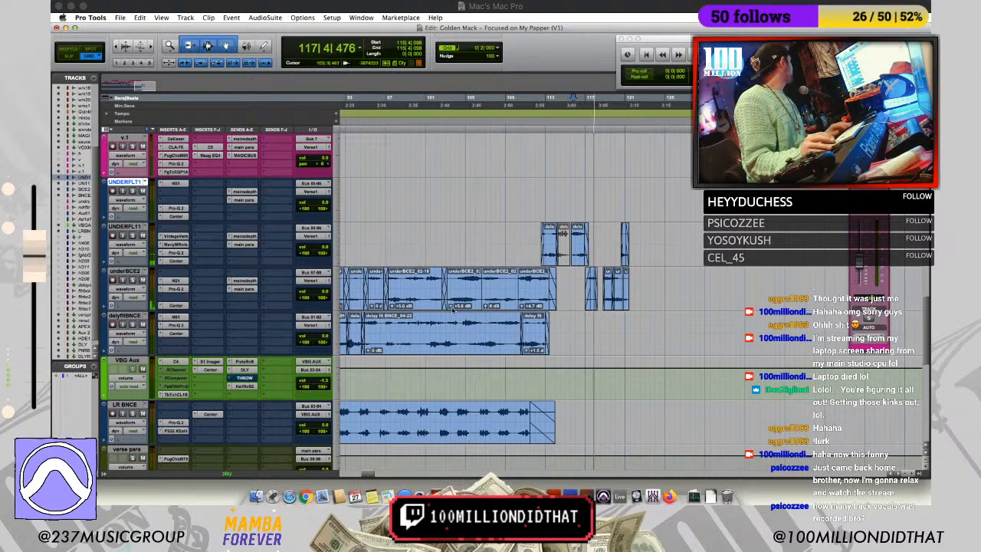
drag(426, 323, 630, 357)
key(b)
click(630, 352)
scroll(667, 329, down, 1)
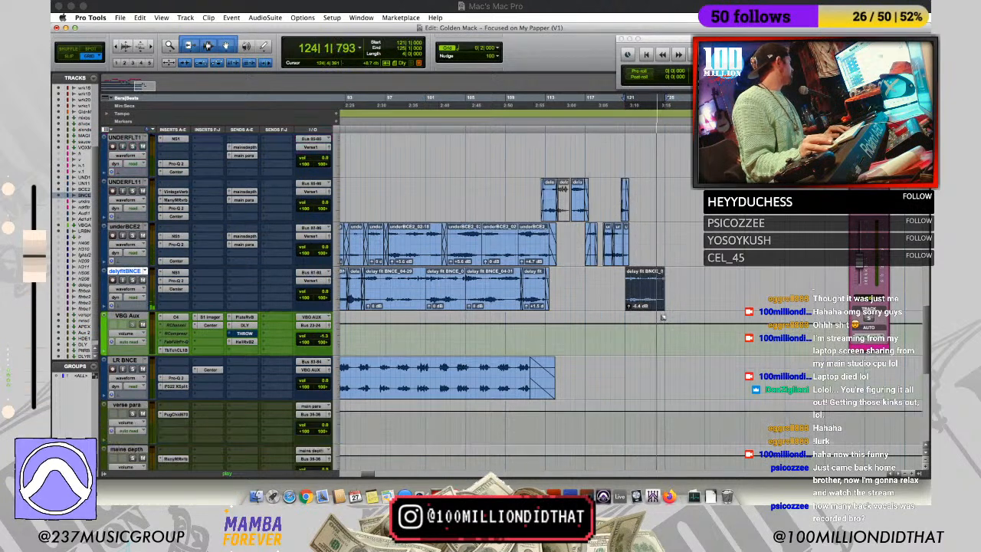
Step: Extend the copied delyfitBNCE clip back to bar 115 and out to about bar 129, fading its start and end
drag(664, 289, 585, 290)
click(619, 274)
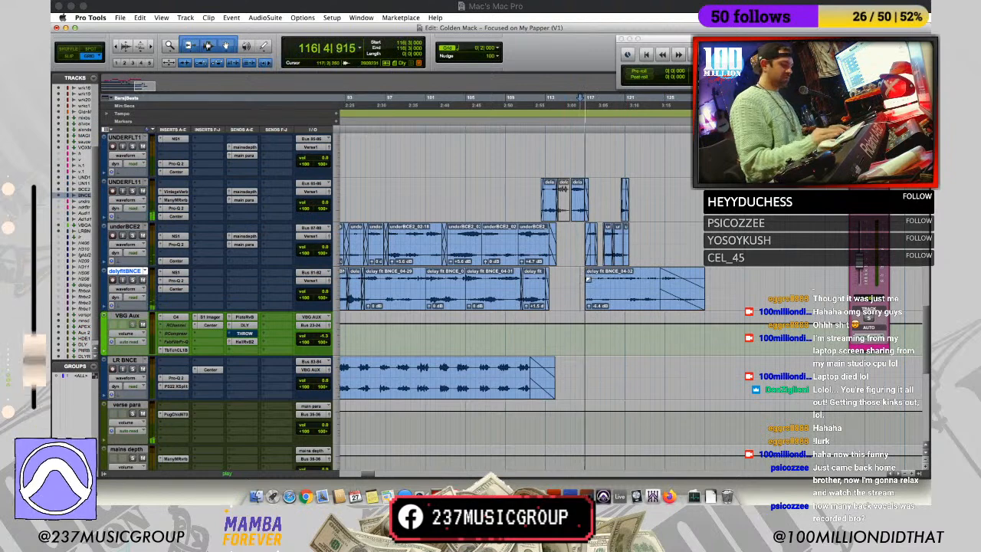
key(t)
drag(644, 286, 613, 285)
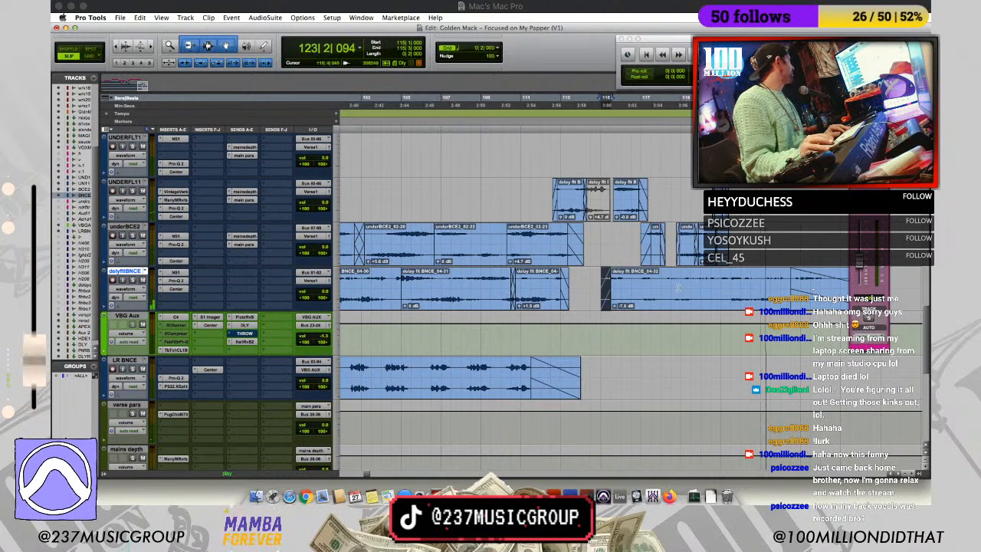
key(r)
key(r)
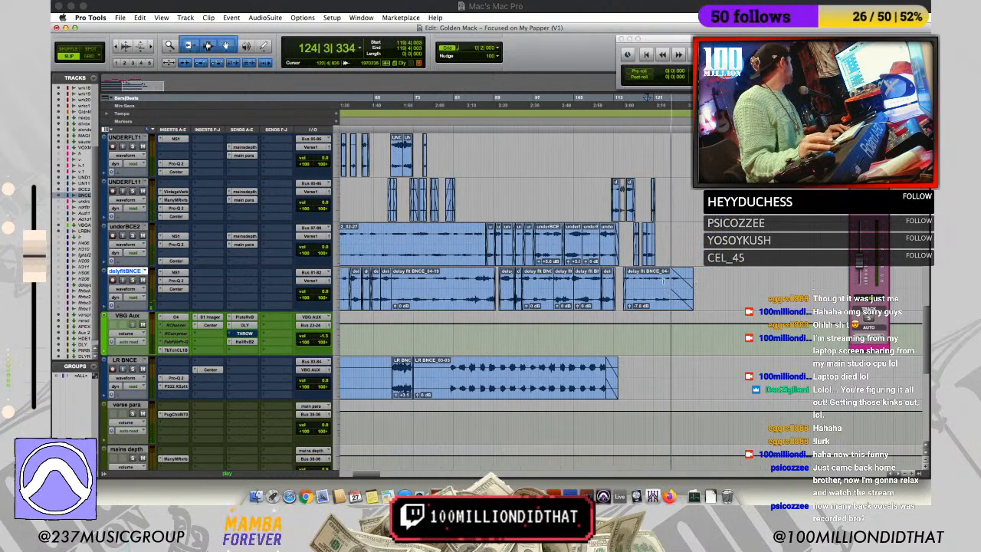
Step: Show the NS1 fader automation on delyfitBNCE and raise it to about 26 over the final clip
click(176, 272)
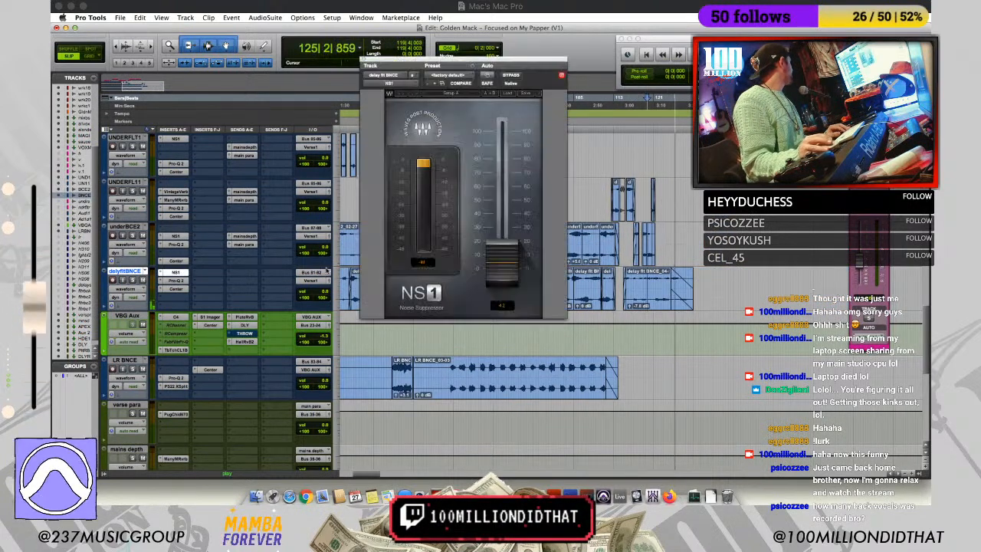
ctrl+alt+super+click(496, 253)
click(506, 251)
ctrl+super+click(503, 253)
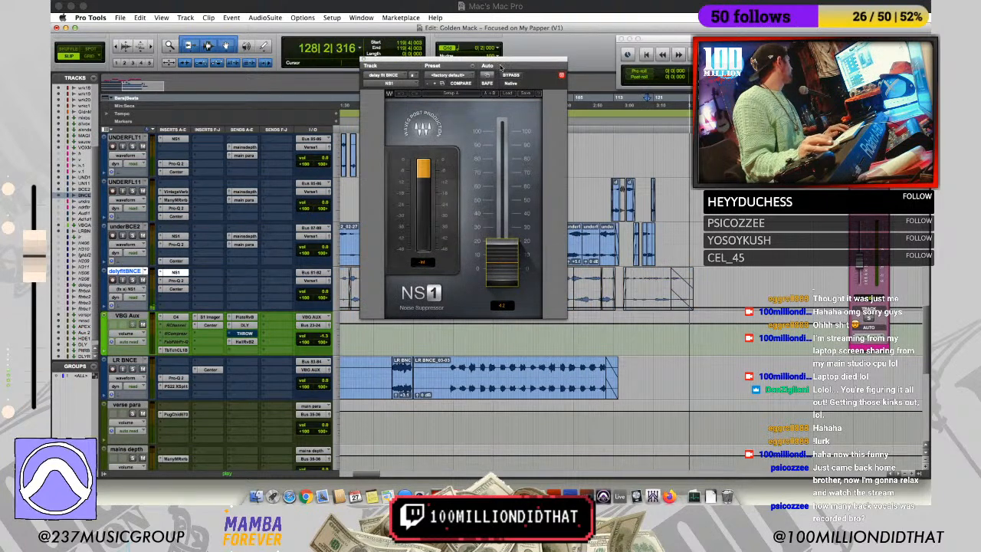
drag(500, 68, 457, 78)
drag(620, 305, 720, 301)
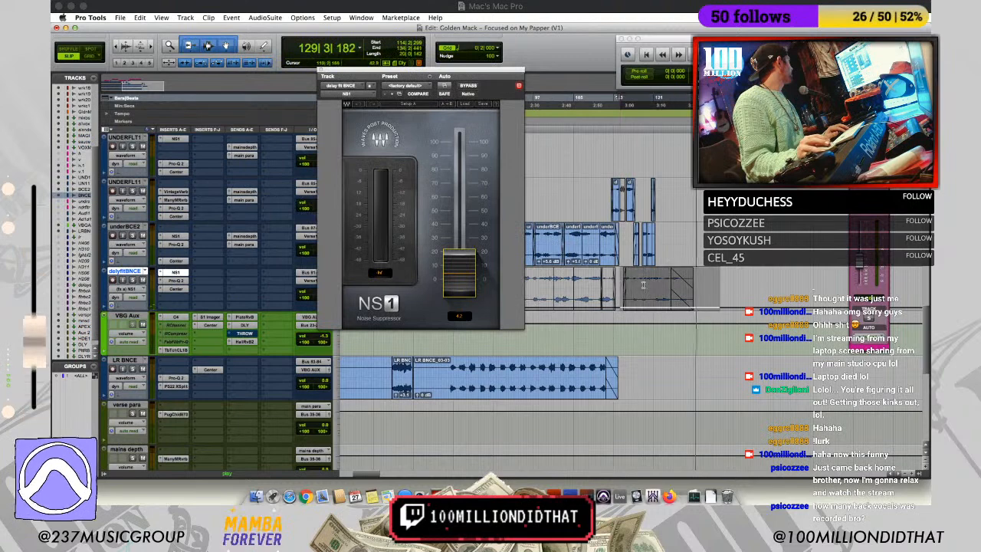
drag(653, 273, 652, 264)
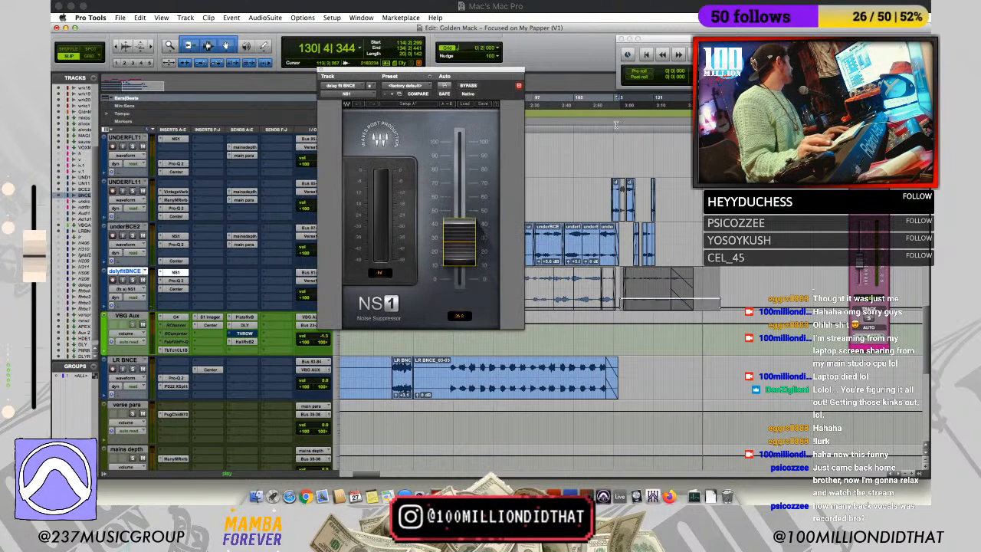
Step: Play from about bar 113 to check the noise suppression, return delyfitBNCE to waveform view and close NS1
key(space)
click(631, 164)
click(616, 130)
key(space)
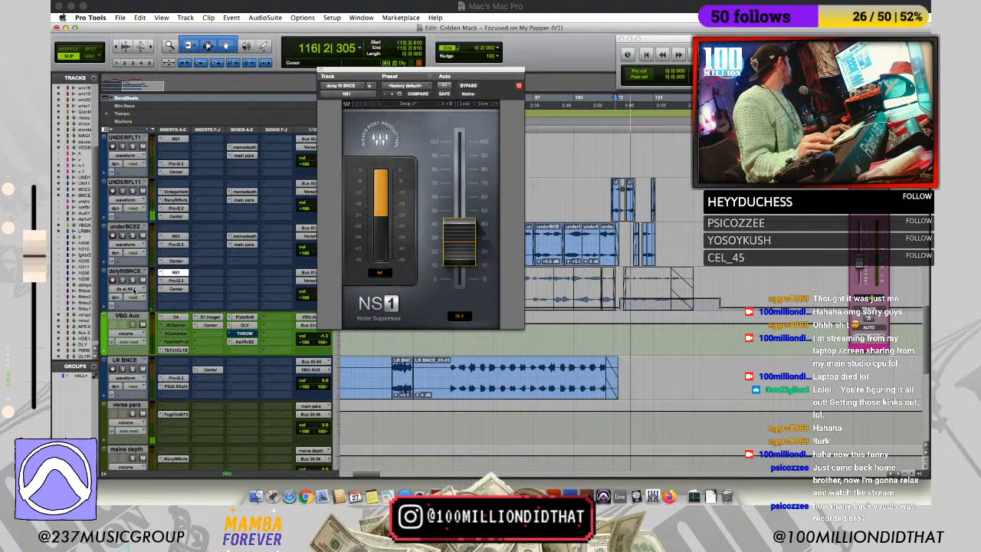
click(134, 290)
click(133, 243)
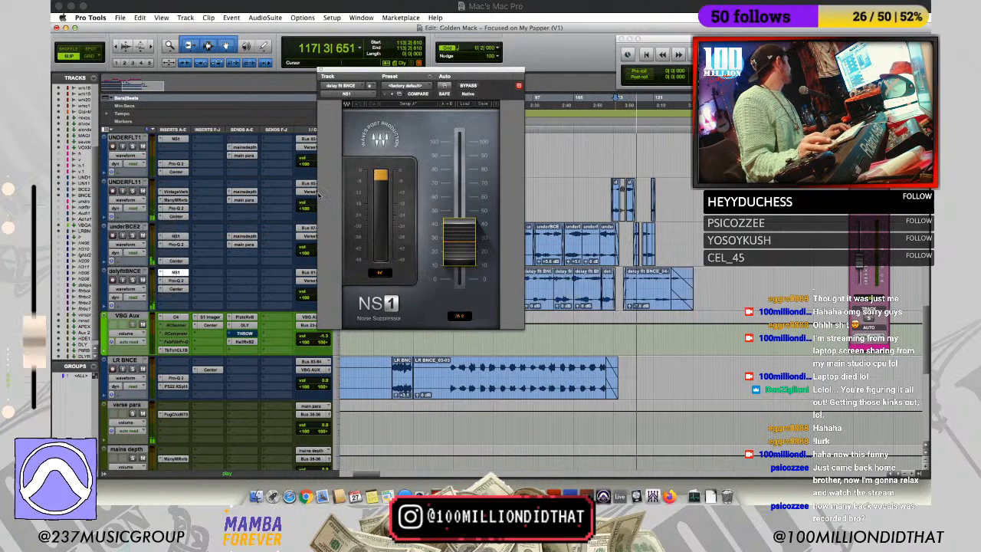
click(321, 71)
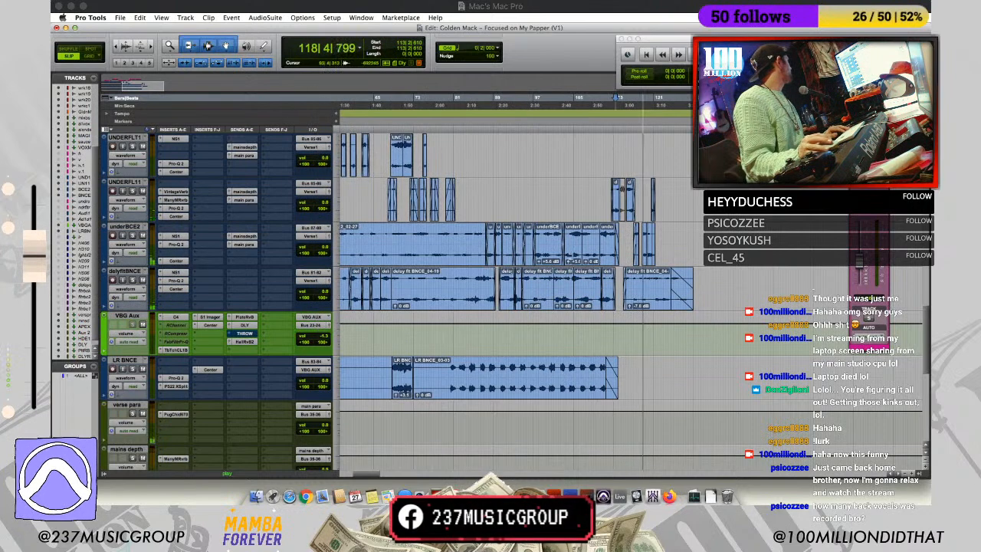
Step: Review the ending during playback, show the full song length and stop playback
key(super+bracketright)
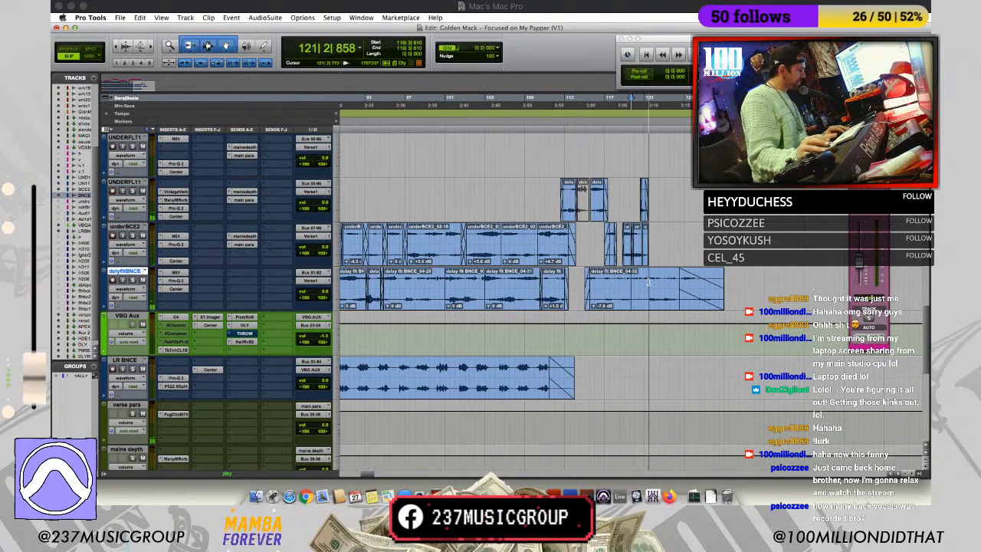
key(super+bracketleft)
key(super+bracketleft)
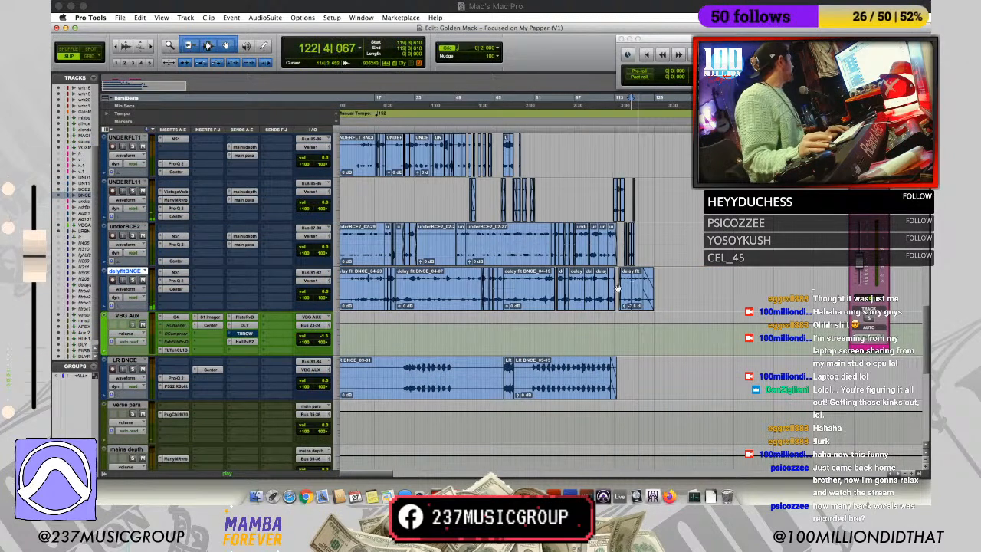
key(super+bracketleft)
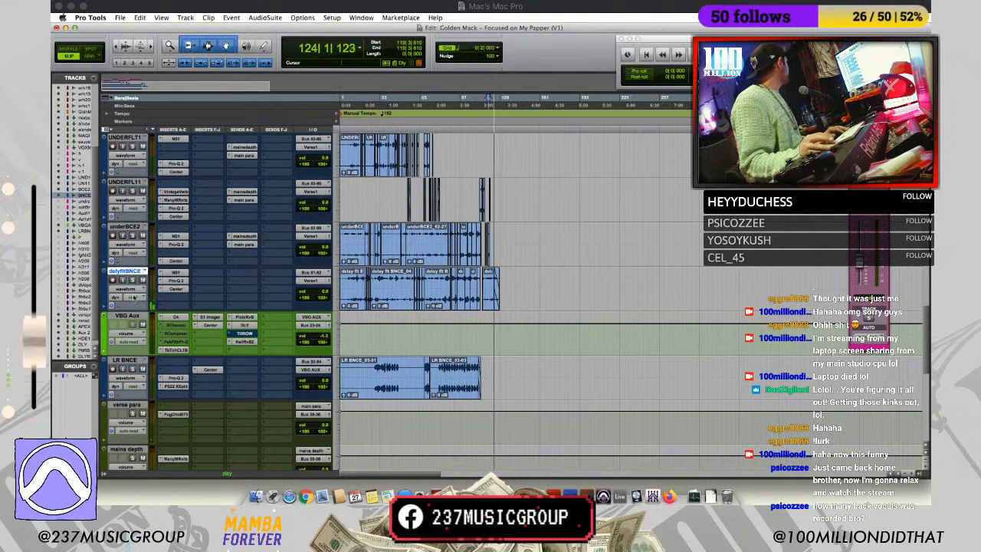
key(space)
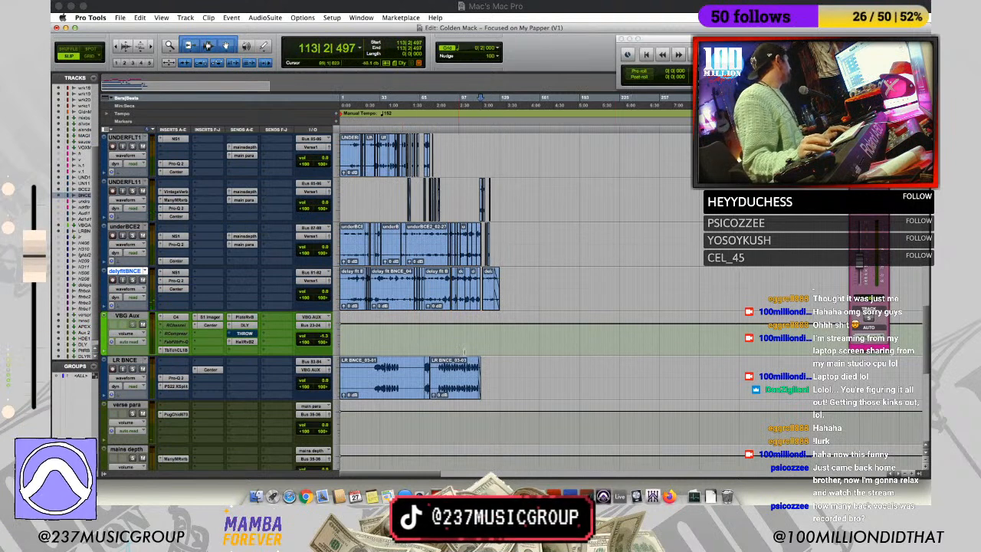
drag(505, 361, 311, 212)
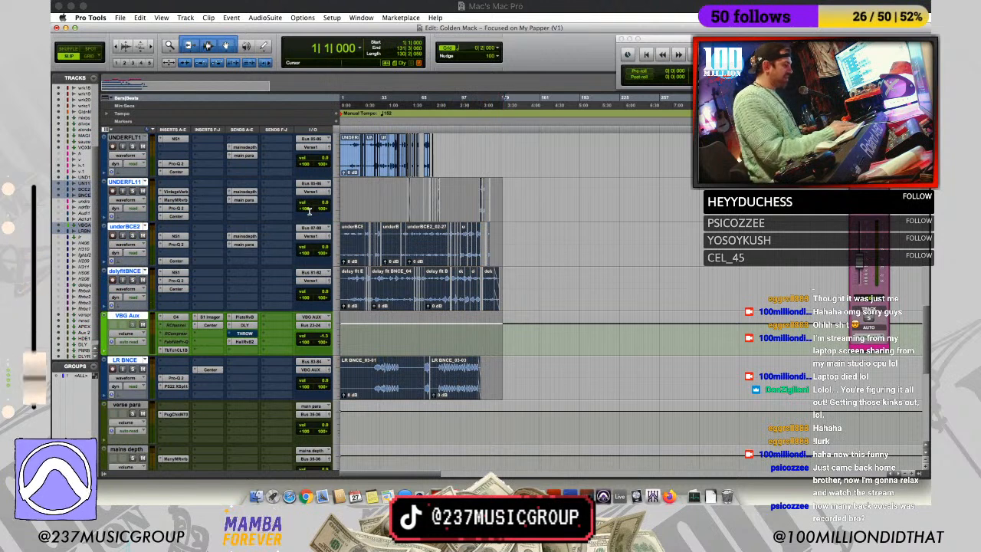
key(alt+shift+3)
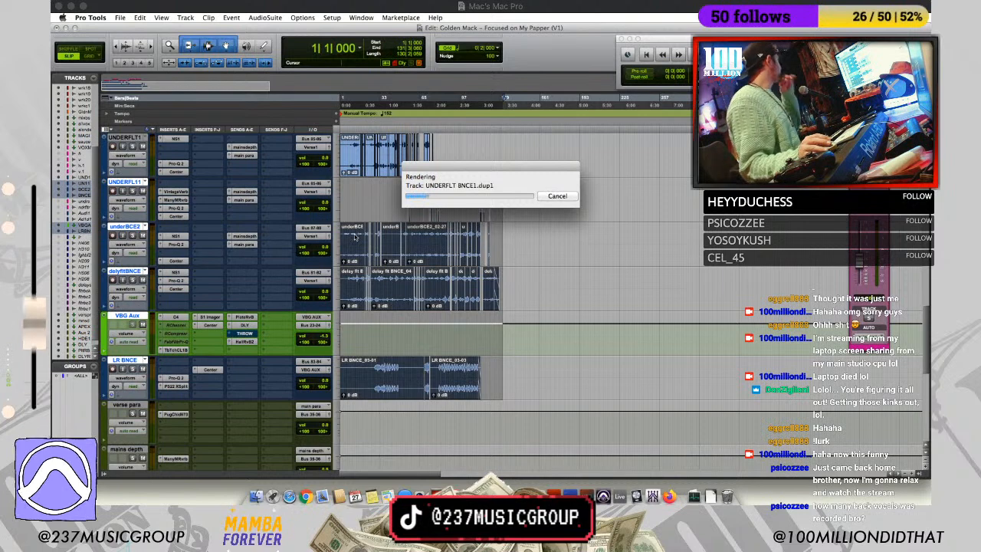
scroll(466, 239, up, 2)
click(565, 197)
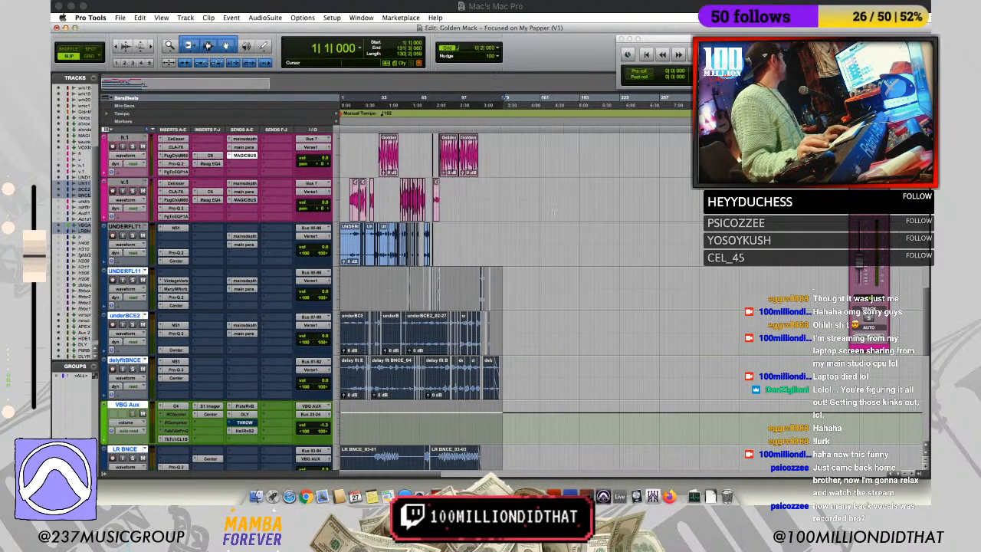
Step: Consolidate the clips on the background vocal tracks from UNDERFLT1 to LR BNCE, from bar 1 to about bar 136, and clear the selection
key(space)
key(Return)
drag(509, 226, 291, 312)
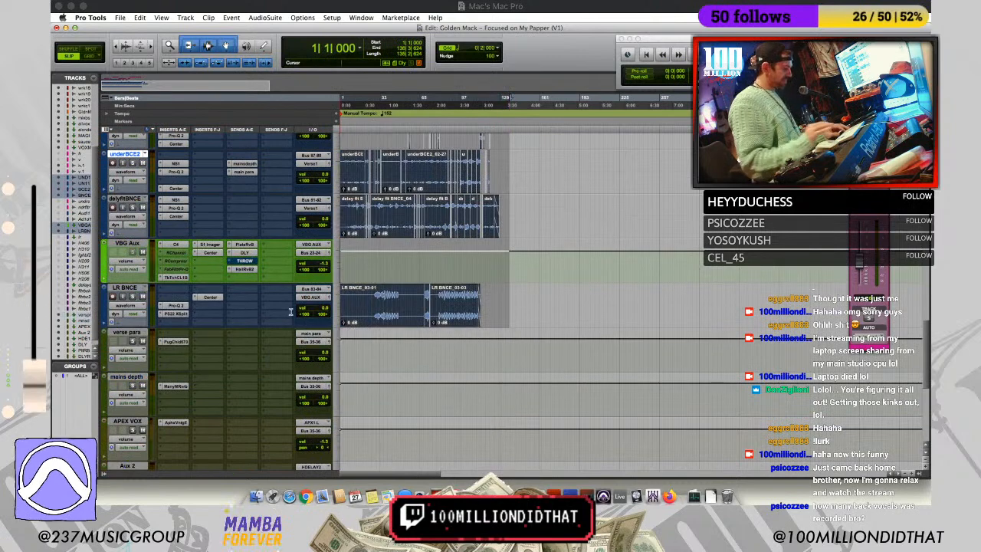
key(alt+shift+3)
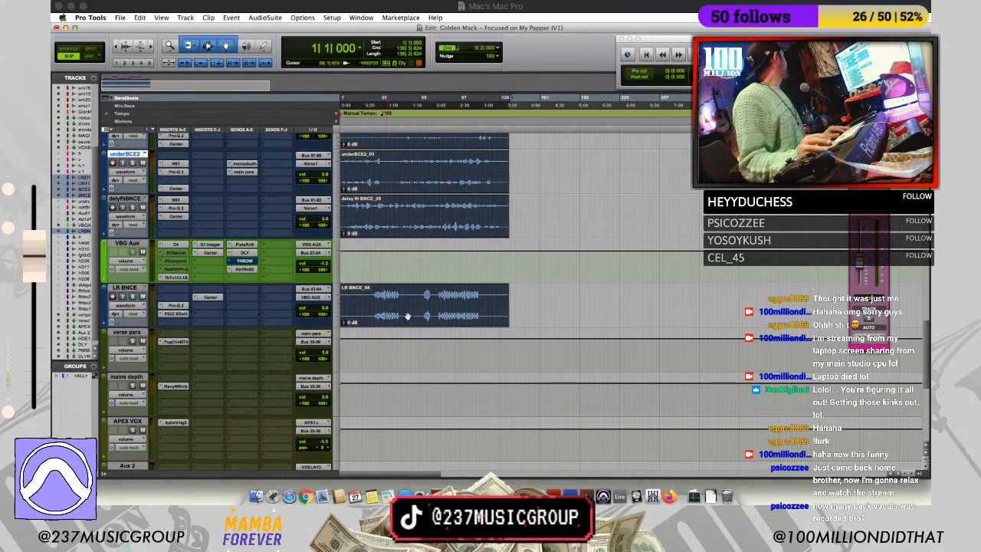
click(117, 287)
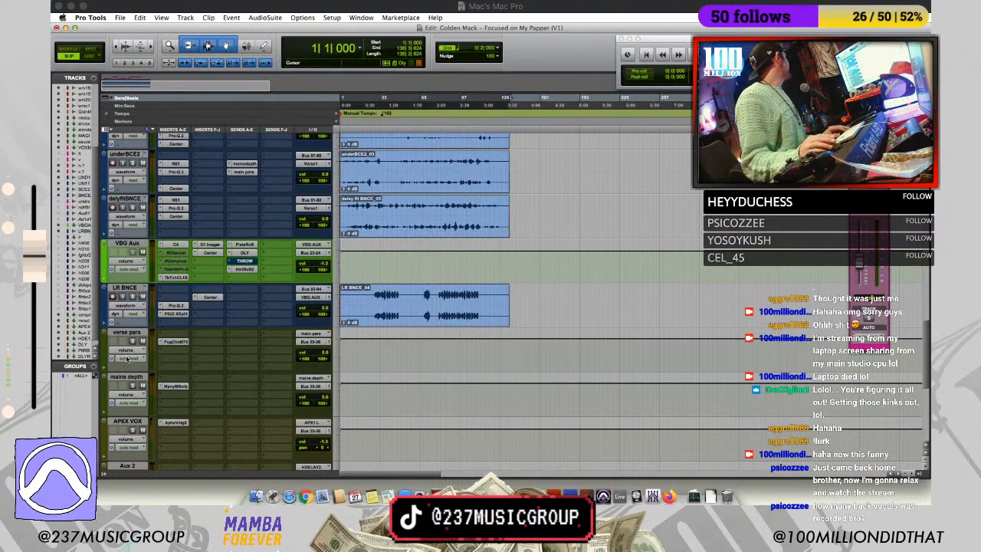
Step: Show the hidden lr track and the inactive hook tracks that follow it beneath LR BNCE
scroll(127, 357, down, 3)
scroll(127, 360, up, 5)
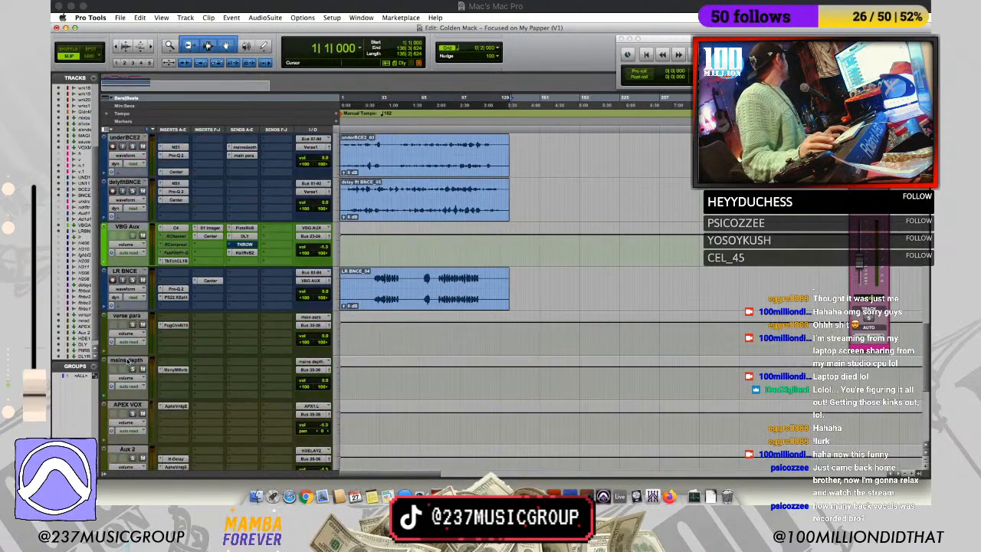
click(127, 359)
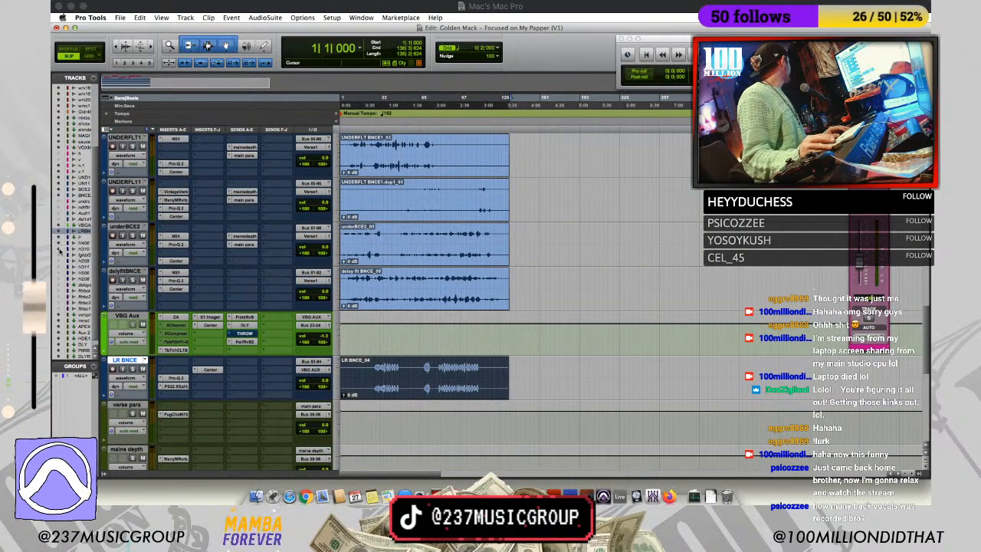
drag(60, 251, 60, 262)
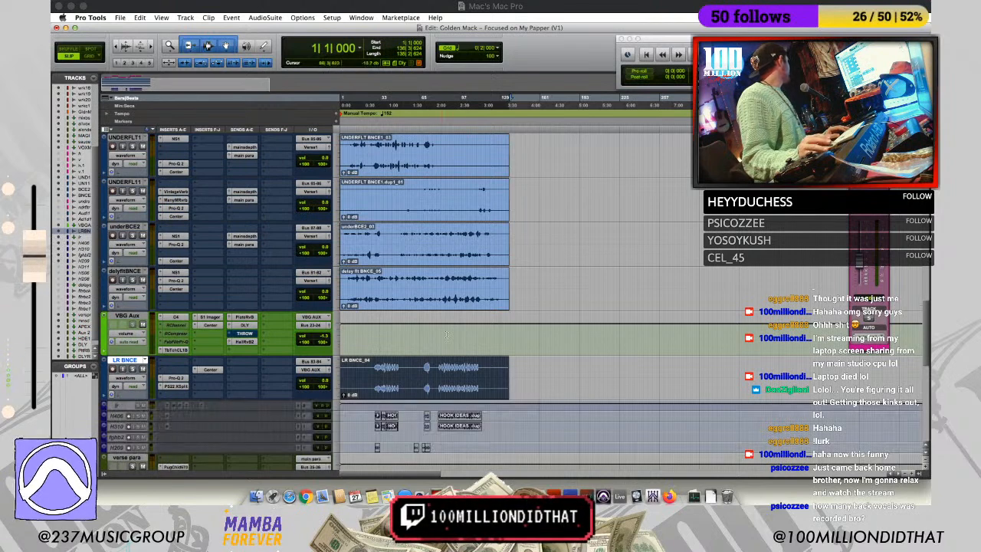
scroll(378, 342, down, 2)
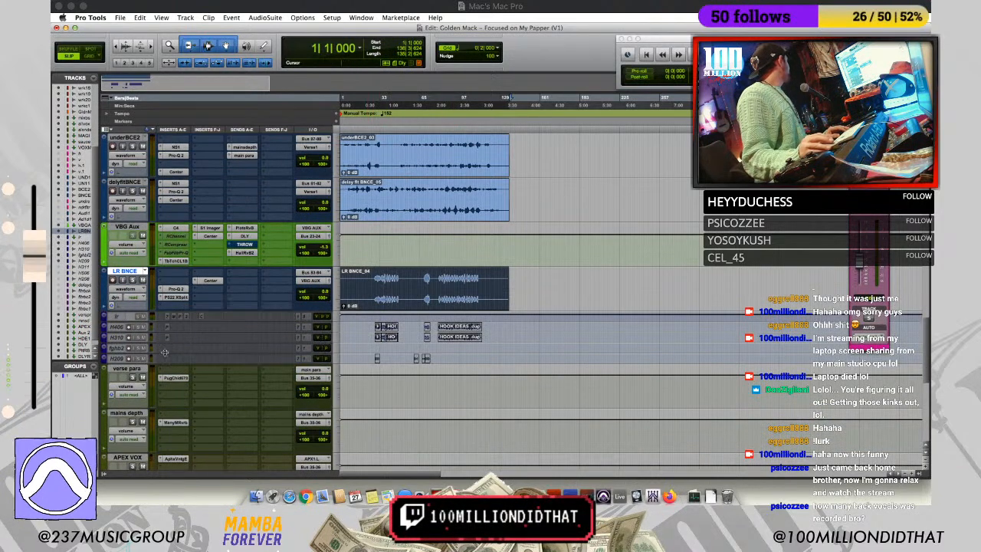
Step: Hide the H209 track and the inactive track directly above it
click(114, 360)
shift+click(116, 349)
right_click(117, 348)
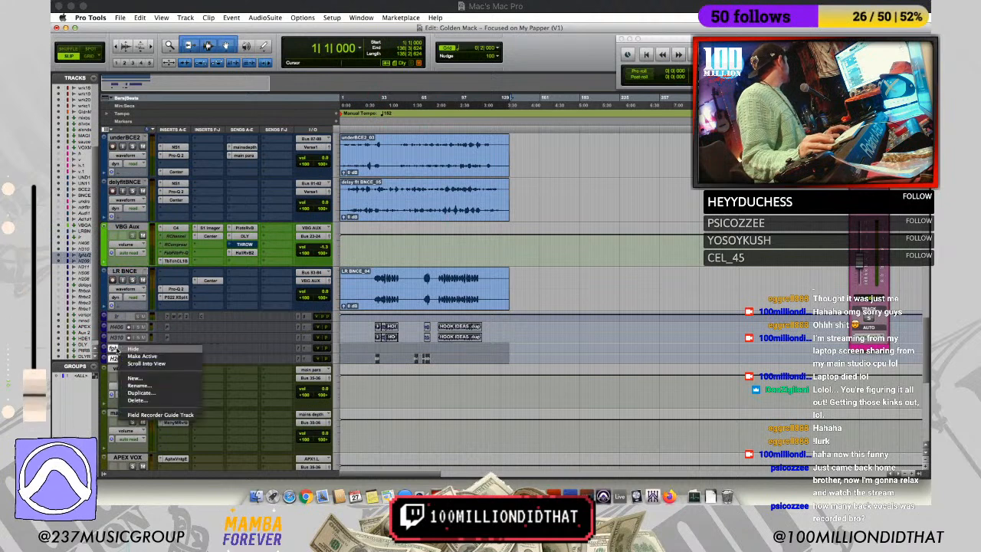
click(132, 349)
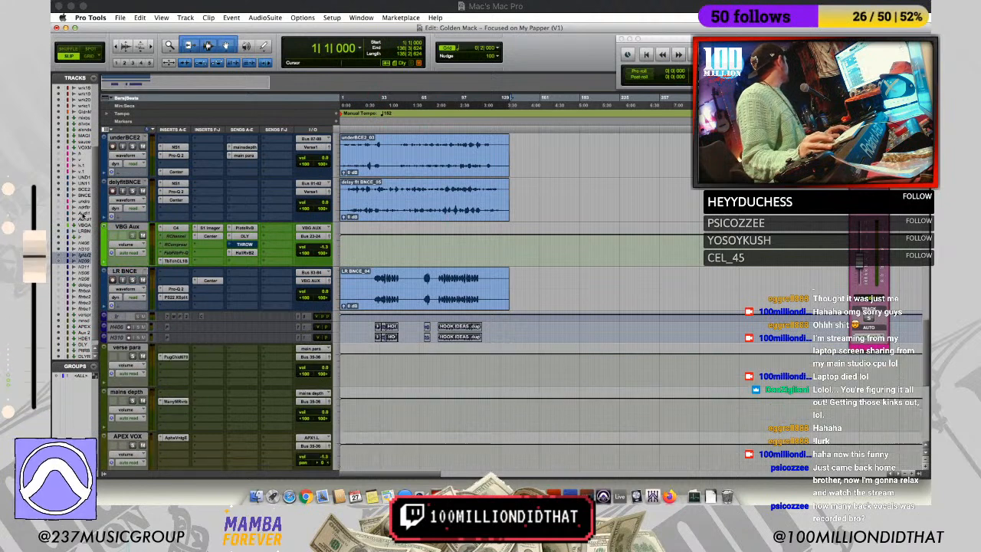
Step: Show the inactive h and v tracks below VOX MIX for a check, and hide both again
click(59, 156)
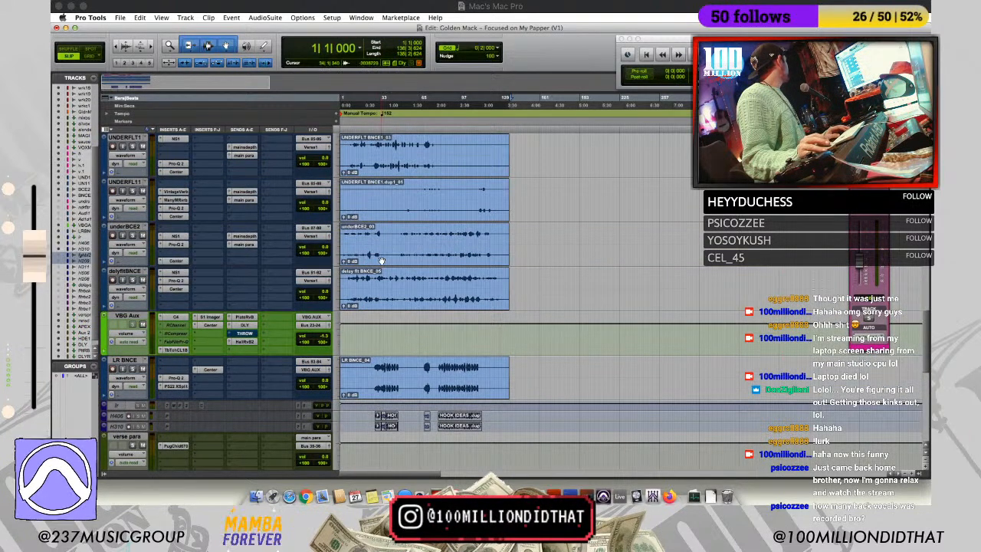
scroll(390, 257, up, 5)
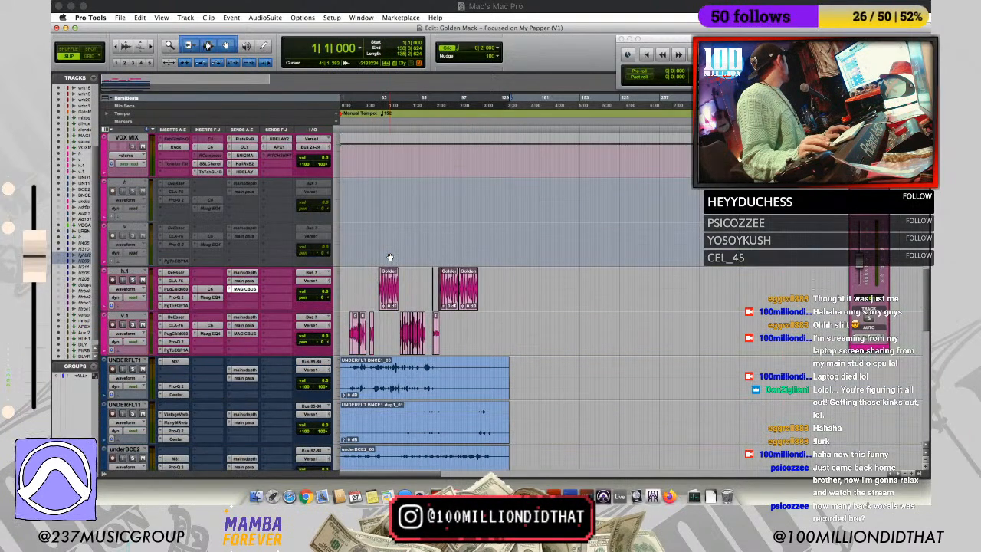
click(125, 182)
shift+click(132, 227)
right_click(128, 226)
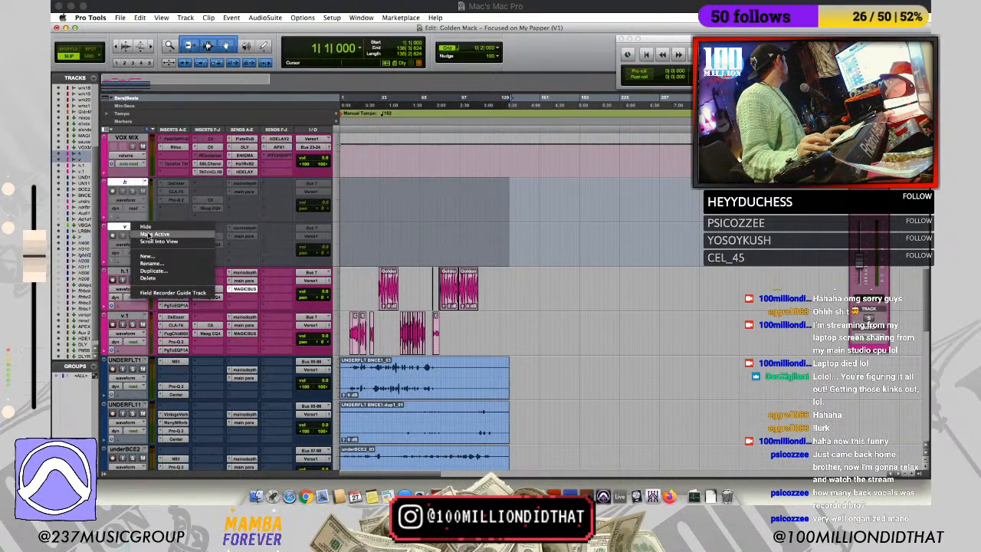
click(144, 227)
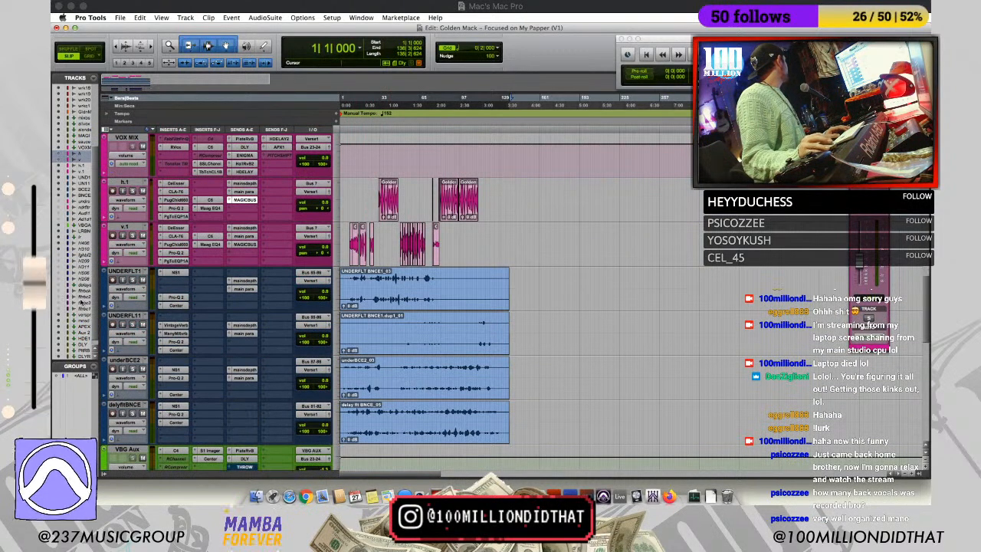
Step: Show the inactive unders and underfilters tracks between delyfitBNCE and VBG Aux
scroll(184, 308, down, 10)
scroll(183, 308, up, 4)
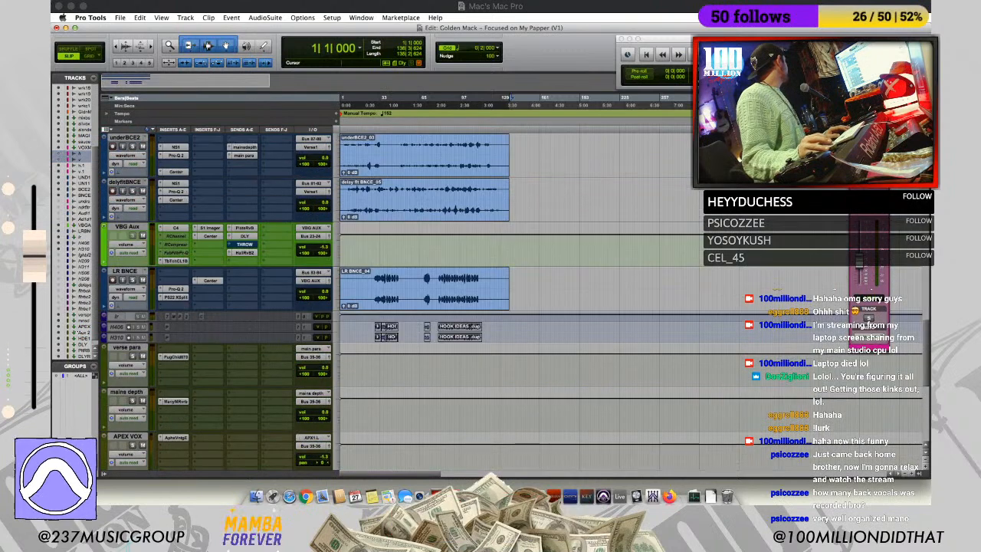
click(116, 338)
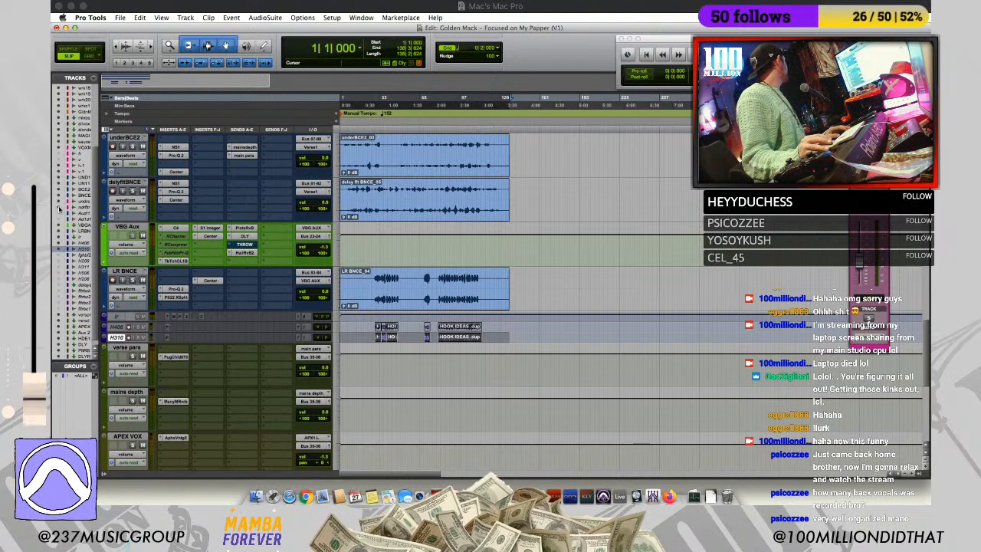
drag(59, 201, 59, 207)
scroll(83, 256, down, 1)
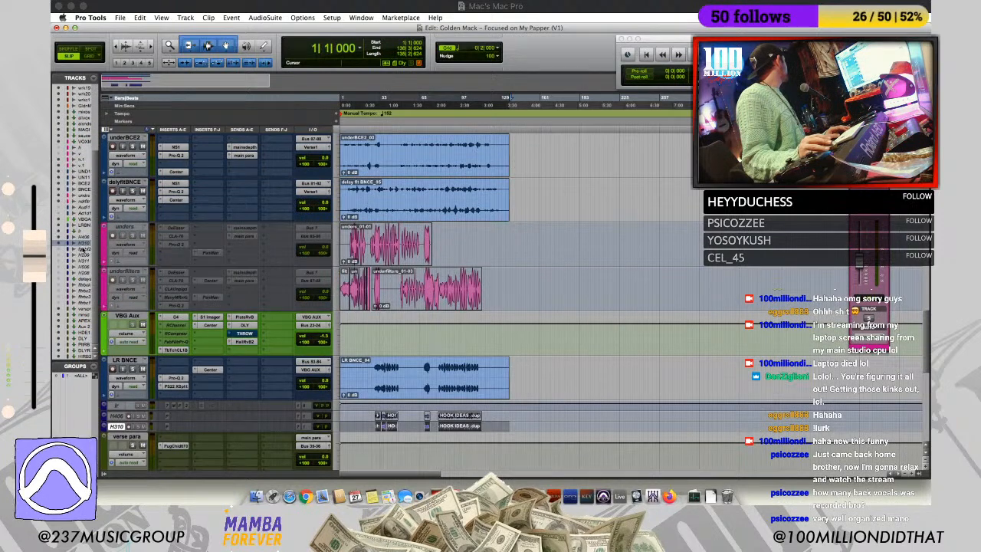
Step: Show the inactive Audio 1 track below underfilters for a check and hide it again
click(58, 208)
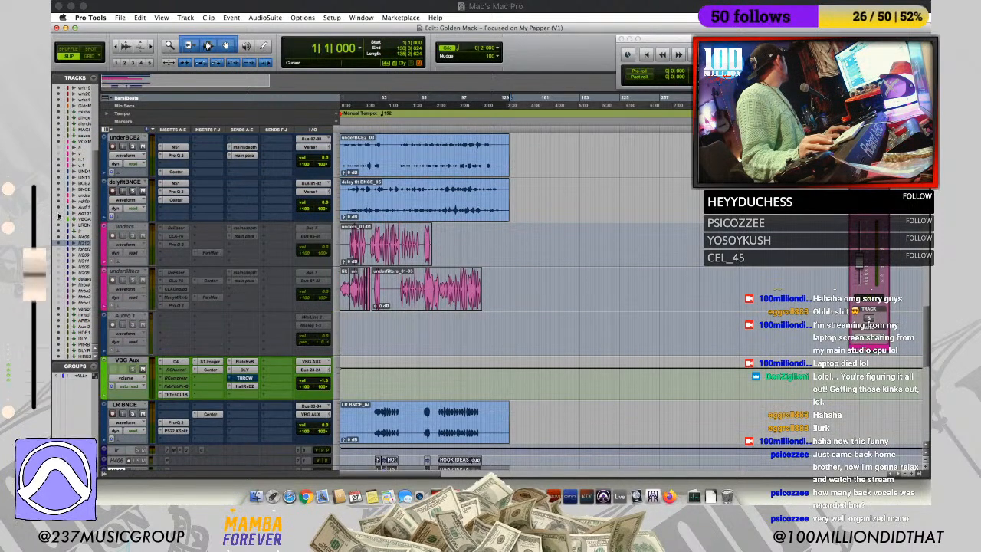
click(59, 214)
click(59, 217)
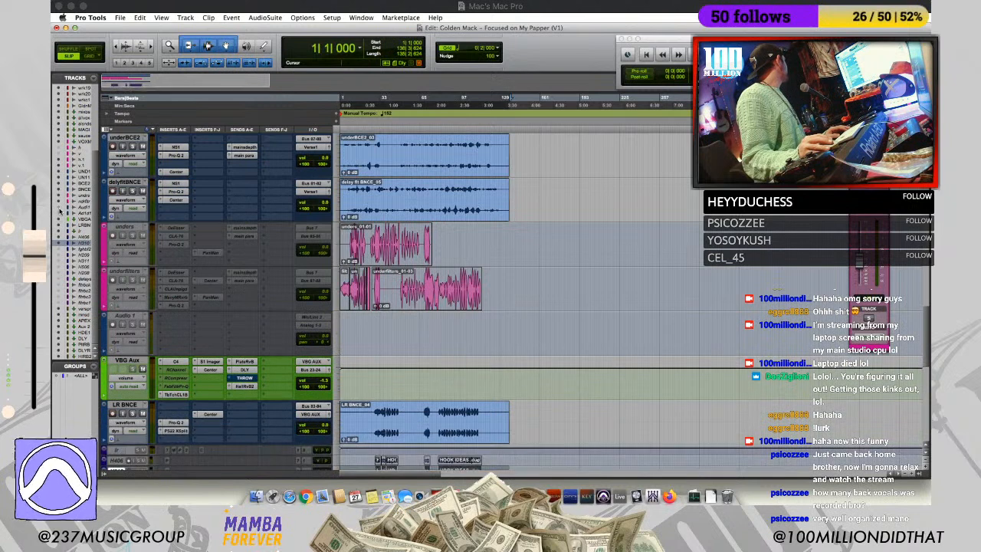
click(59, 212)
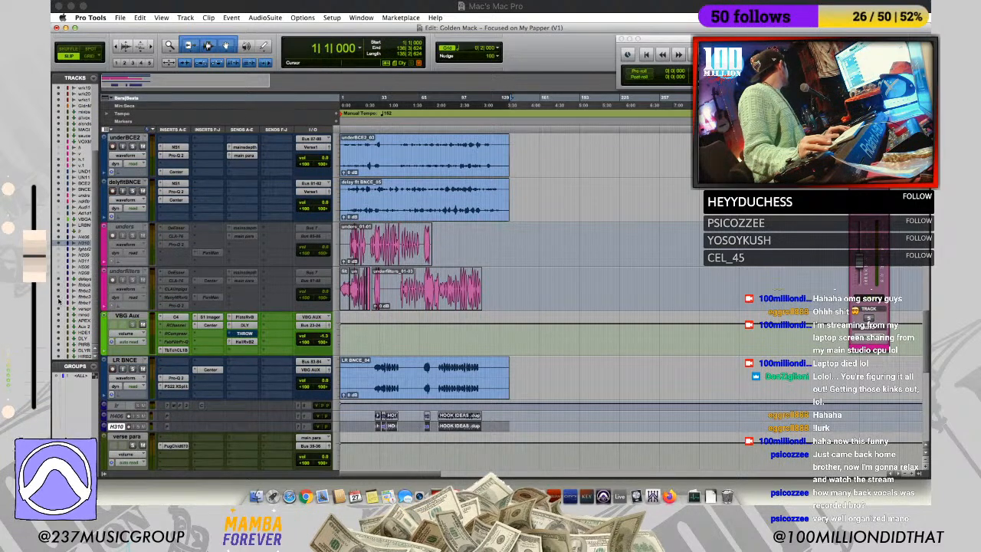
Step: Show the inactive delays track and the four filter backs tracks beneath H310
drag(59, 279, 59, 303)
scroll(448, 353, down, 5)
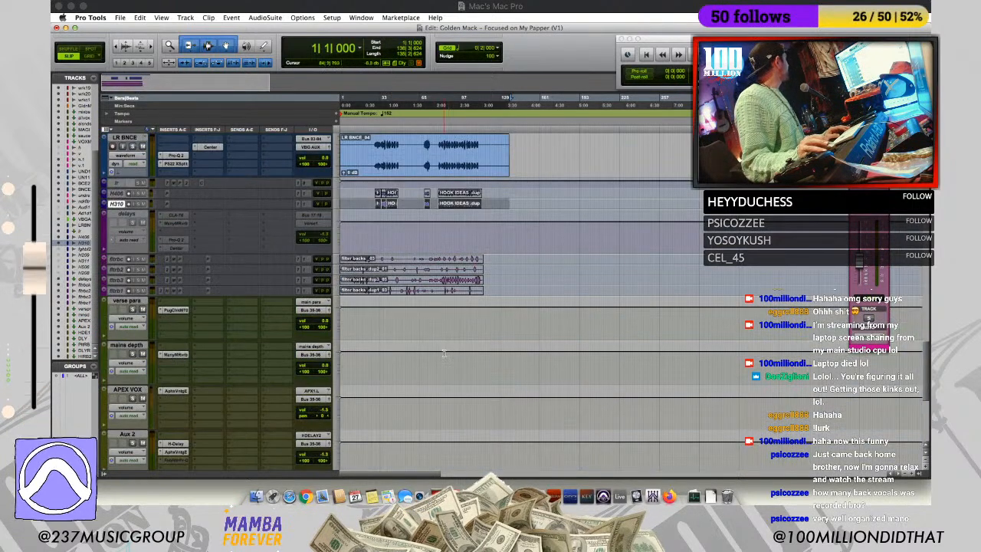
scroll(448, 352, up, 2)
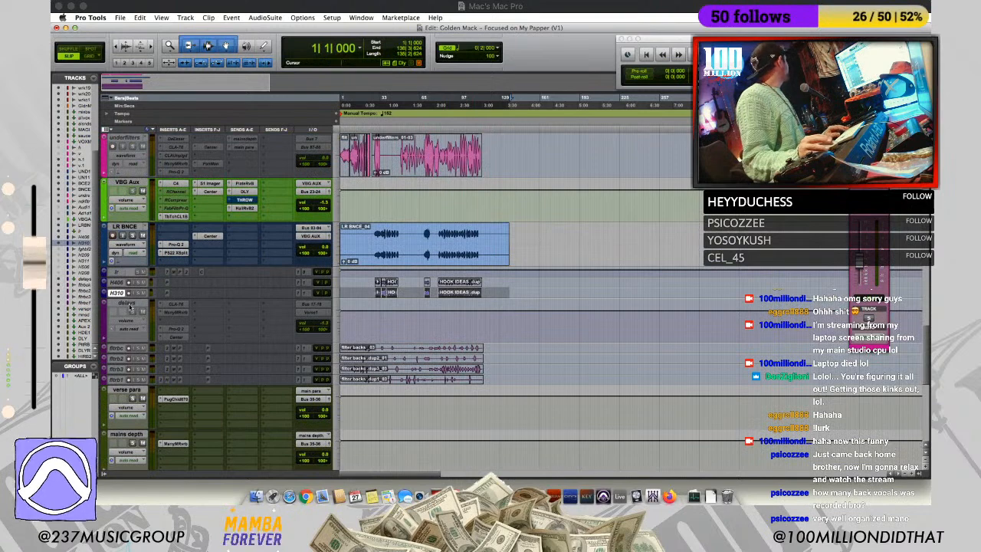
alt+click(129, 305)
alt+click(129, 305)
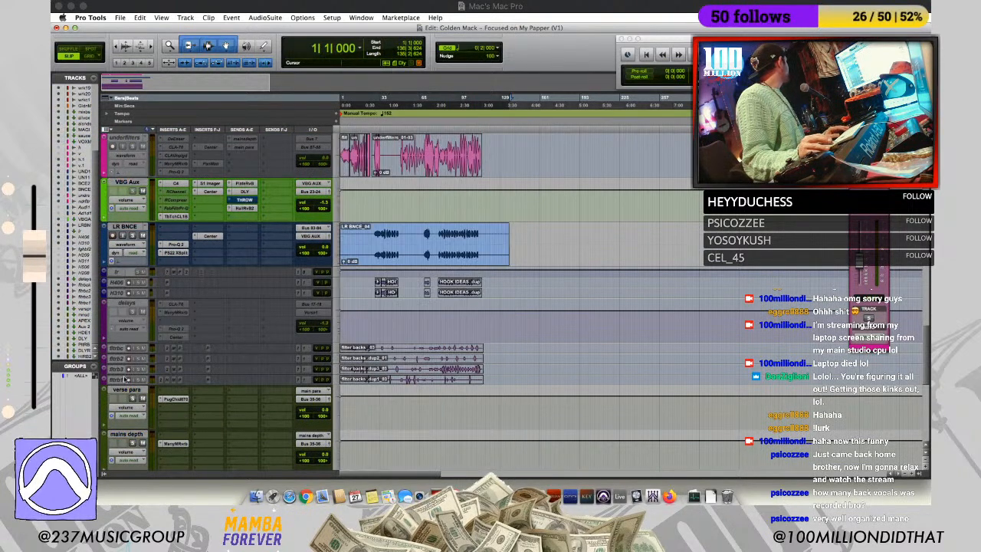
Step: Select the clips on the four filter backs tracks from about bar 118 back to bar 1
click(120, 380)
click(119, 370)
click(119, 358)
click(120, 348)
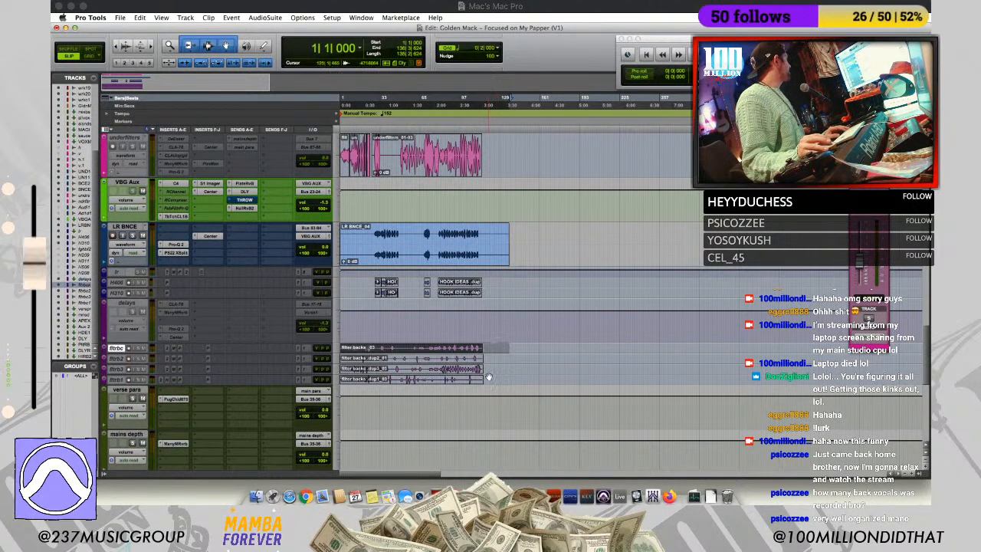
drag(487, 381, 325, 350)
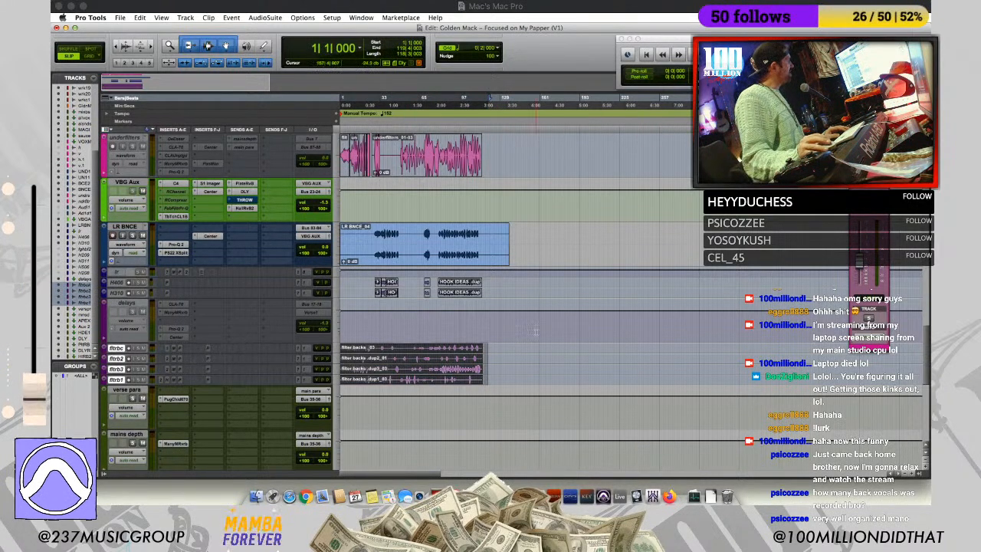
Step: Hide the delays track together with the four filter backs tracks below it
click(134, 304)
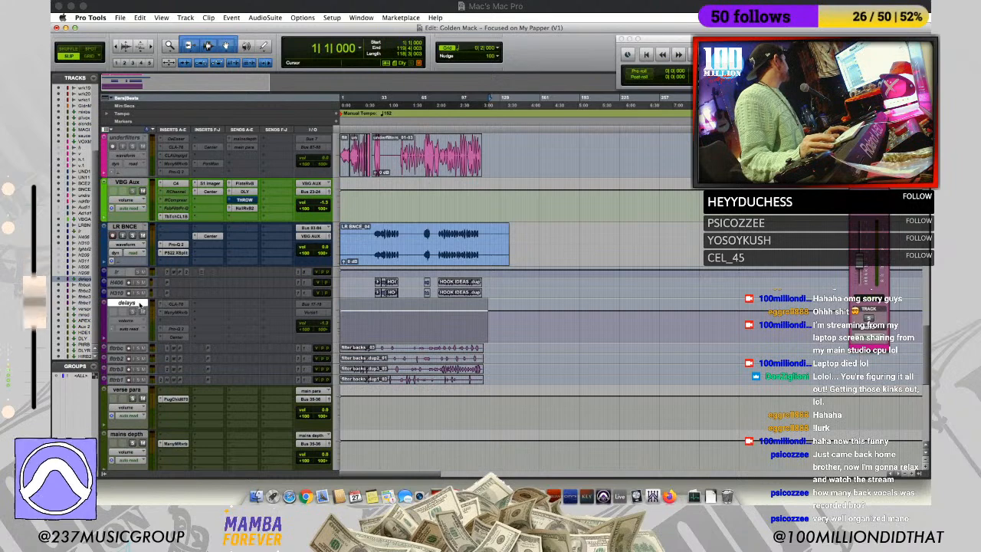
scroll(386, 233, up, 3)
scroll(385, 233, up, 3)
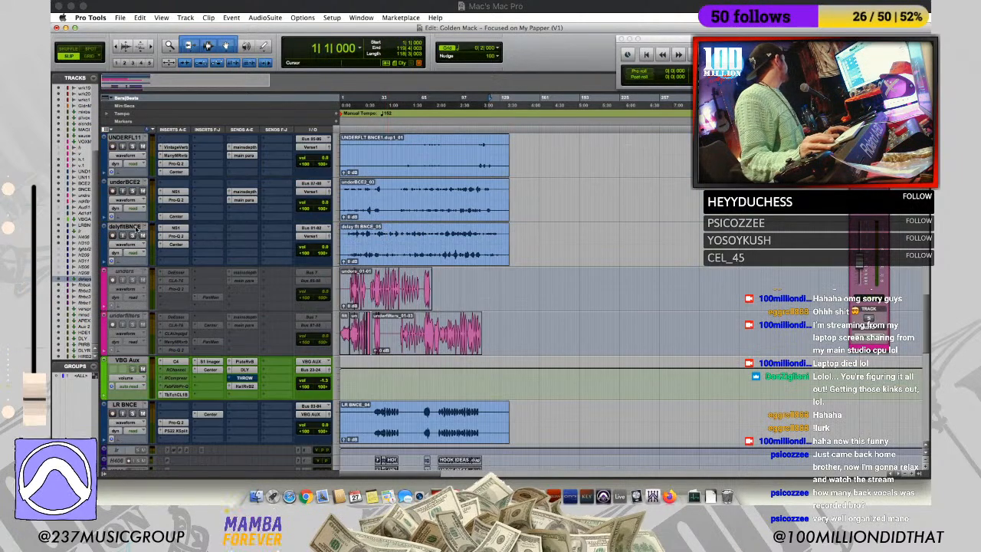
scroll(407, 334, down, 5)
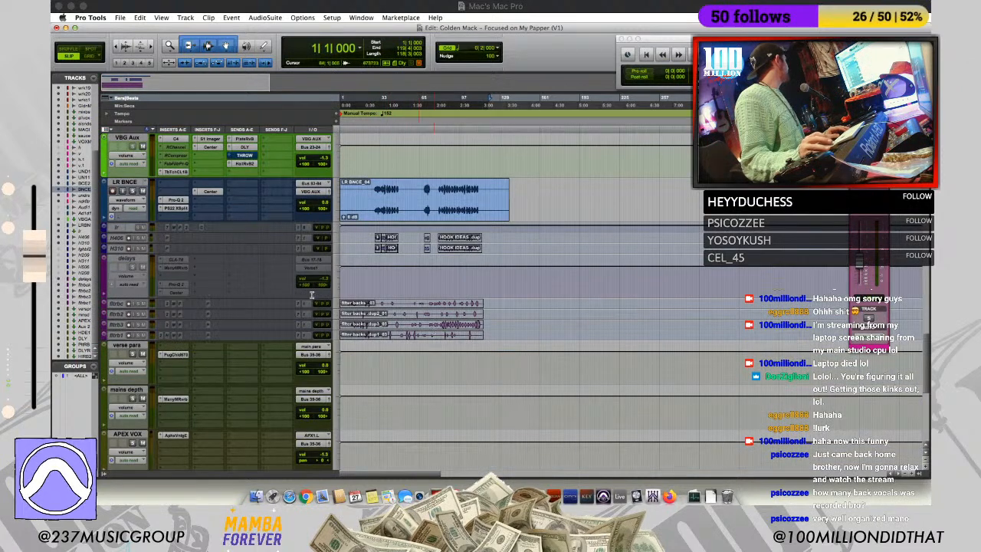
click(125, 258)
shift+click(127, 334)
right_click(130, 336)
click(134, 337)
scroll(142, 316, up, 2)
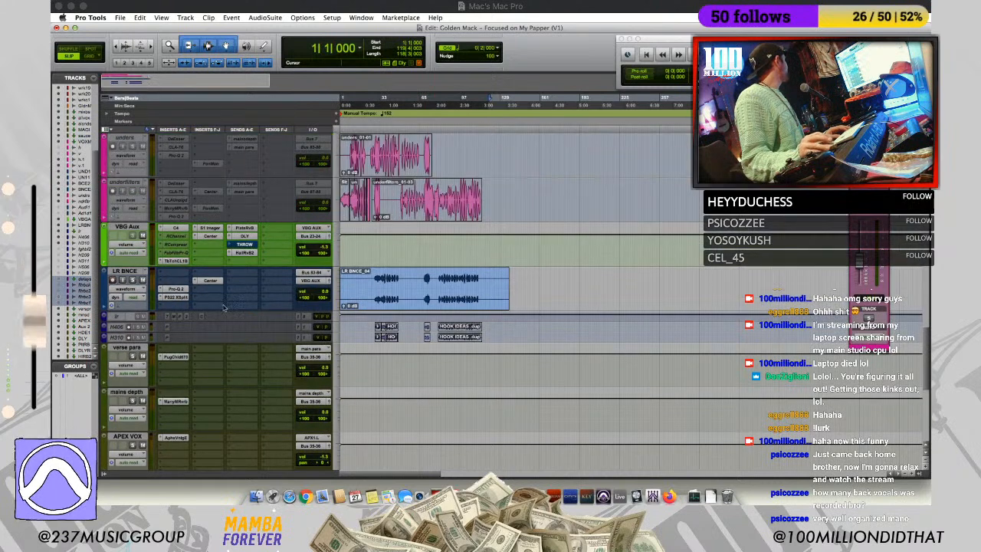
Step: Select across the hook clips on H406 and H310, and play briefly from about bar 31 on LR BNCE
click(117, 315)
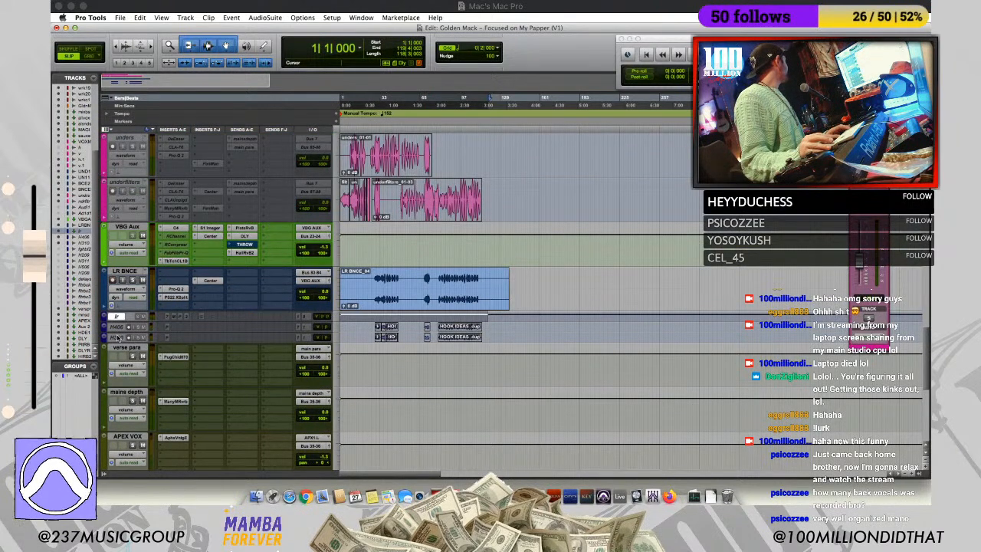
shift+click(117, 337)
drag(489, 328, 369, 337)
click(379, 285)
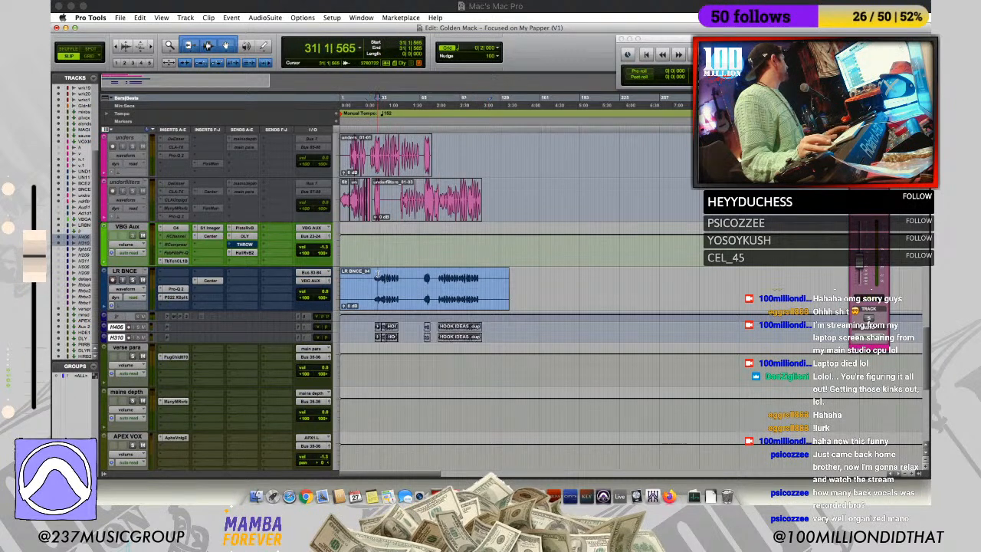
key(space)
key(space)
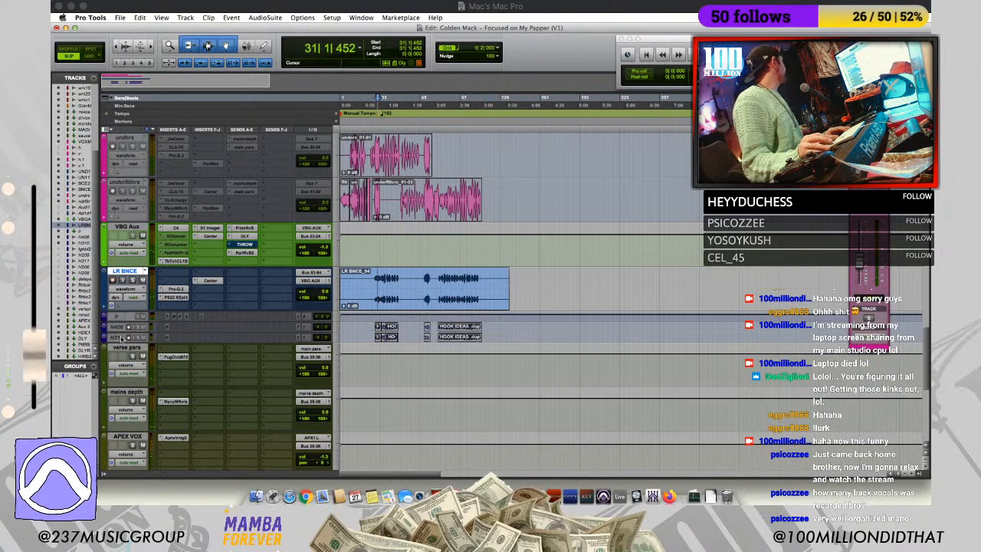
Step: Hide the inactive lr, H406 and H310 tracks below LR BNCE
drag(119, 336, 118, 326)
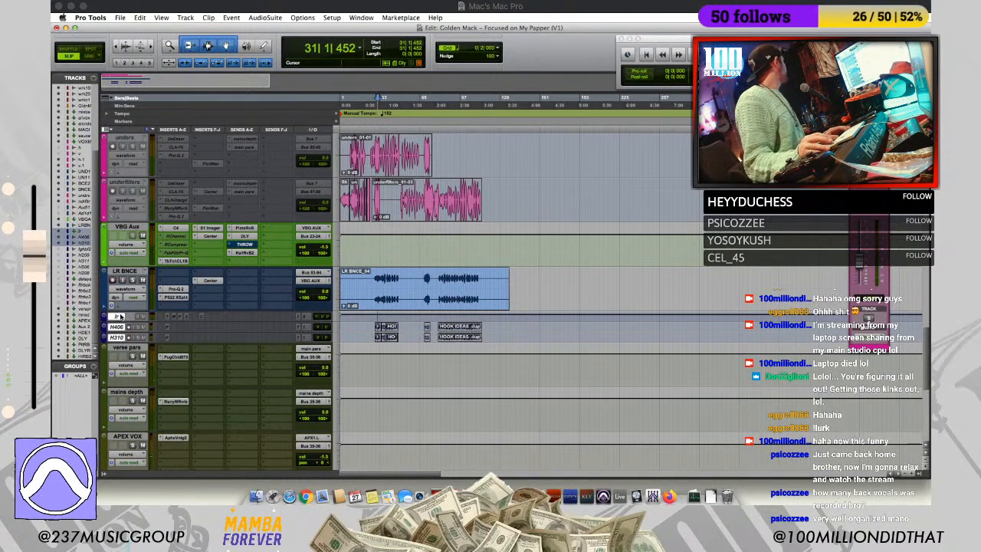
right_click(119, 317)
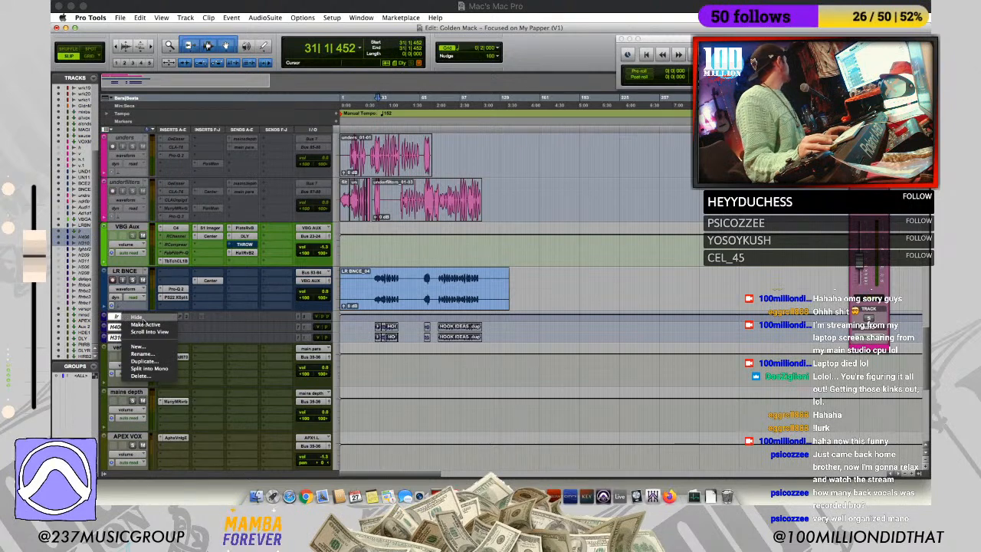
click(137, 316)
scroll(165, 295, up, 3)
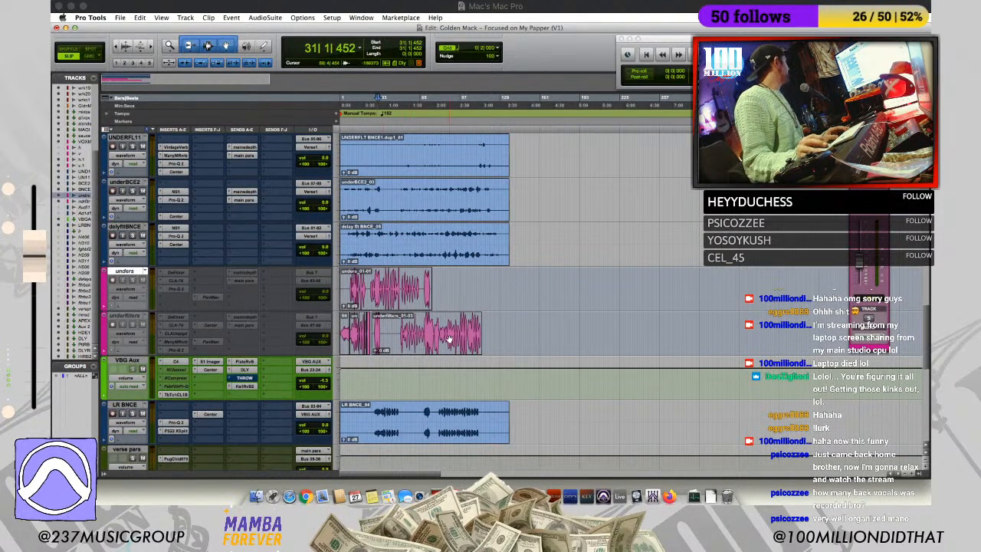
Step: Hide the inactive unders and underfilters tracks above VBG Aux
click(128, 316)
shift+click(127, 274)
right_click(127, 273)
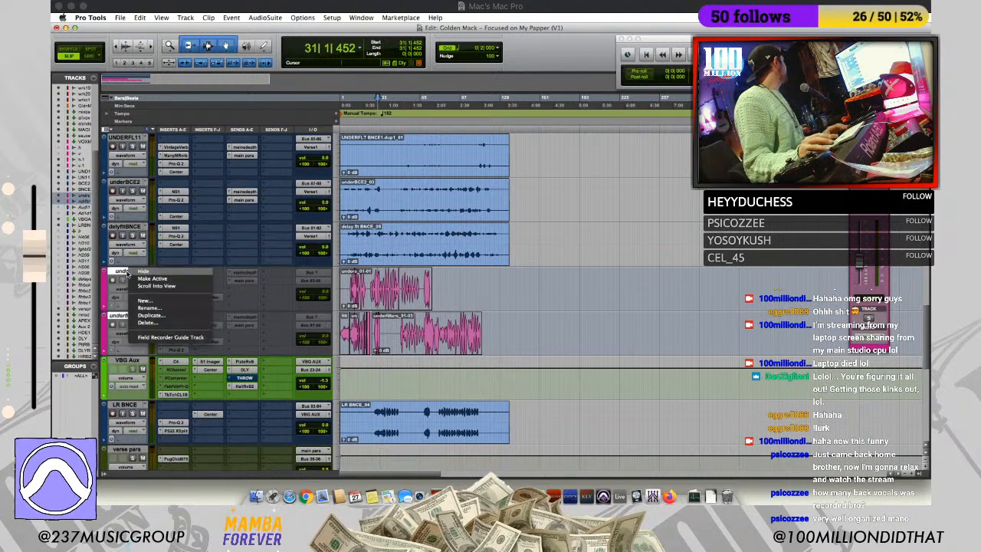
click(135, 272)
scroll(453, 297, up, 5)
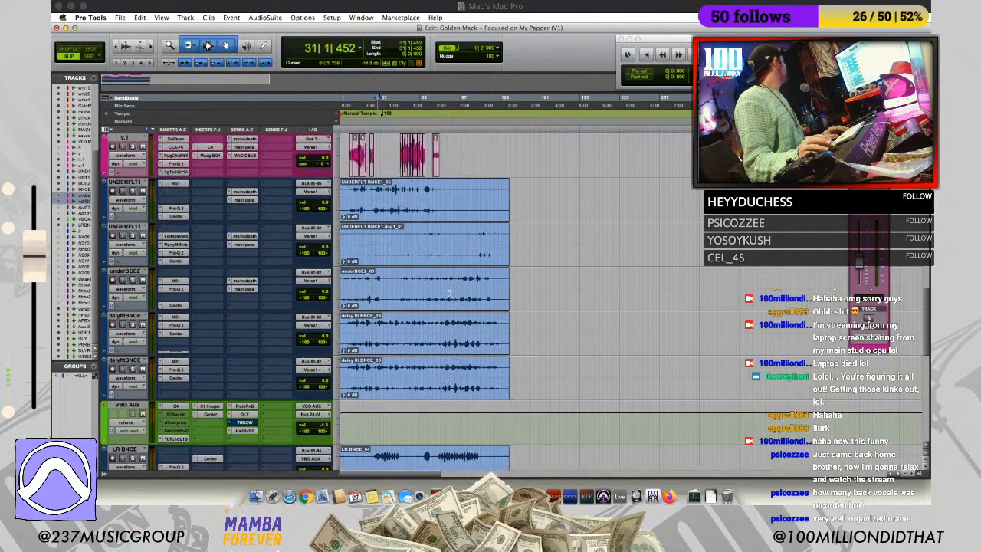
Step: Select the consolidated clips on UNDERFLT1 and UNDERFL11 in turn to check them
click(425, 342)
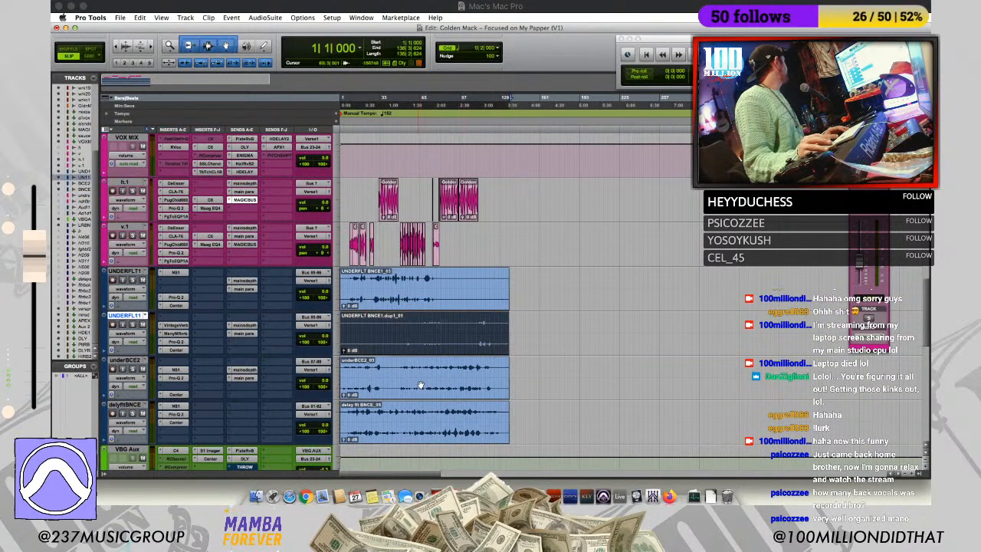
click(389, 302)
click(407, 341)
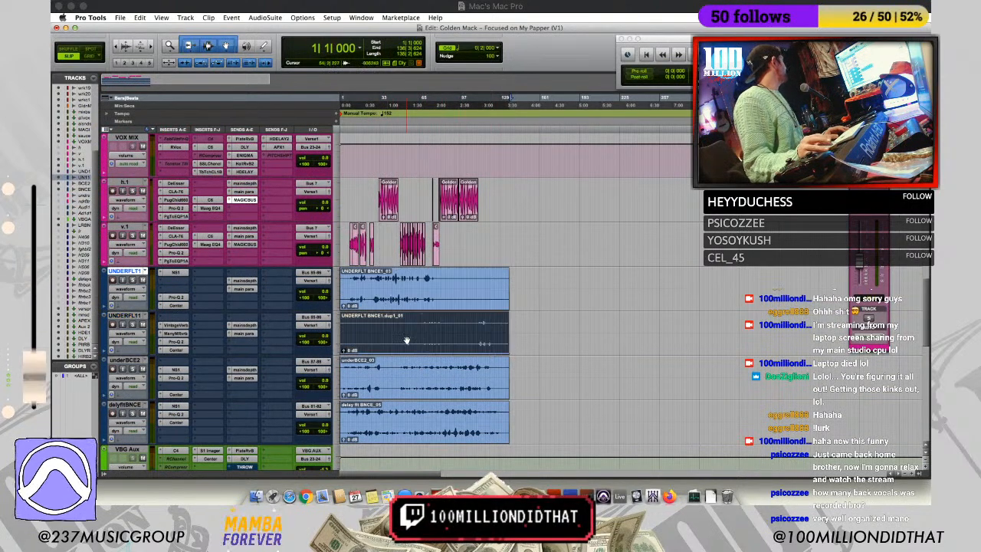
Step: Select the consolidated clips on underBCE2, delyfltBNCE and LR BNCE in turn to check them
click(411, 388)
click(418, 427)
scroll(425, 384, down, 4)
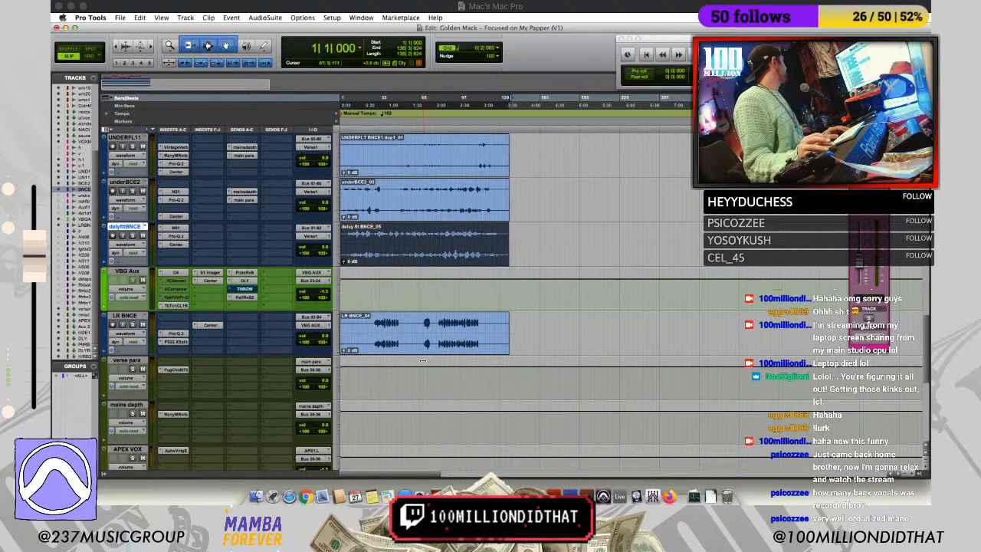
click(408, 344)
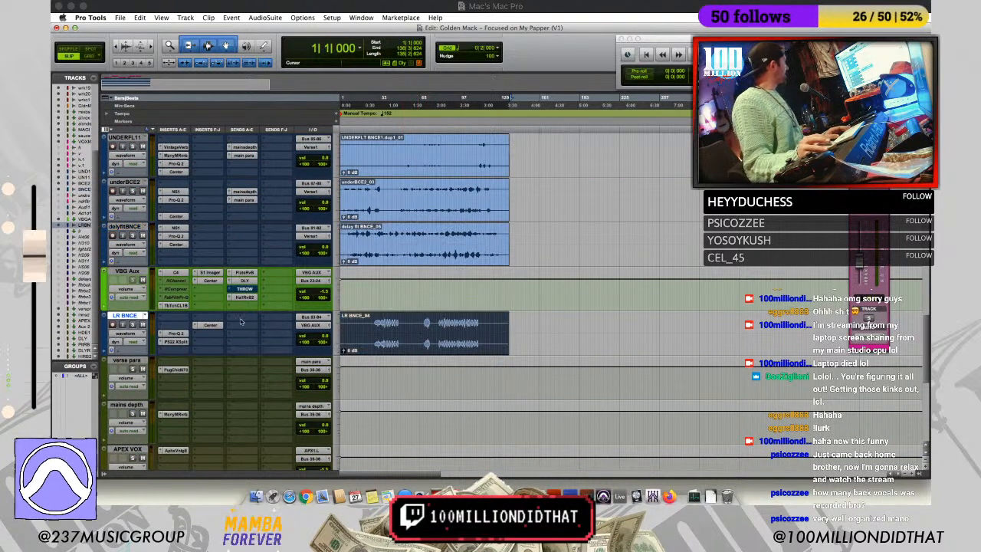
click(123, 318)
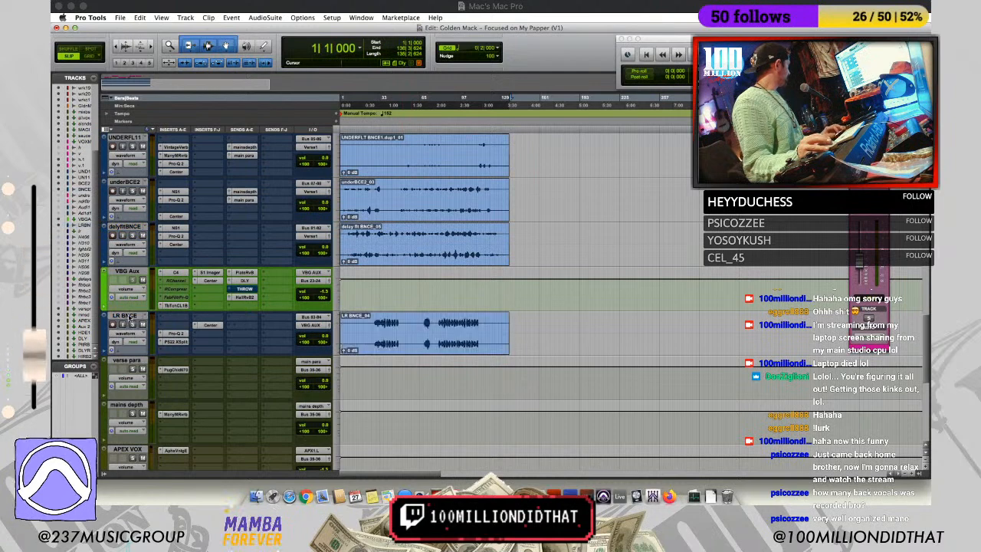
Step: Move the UNDERFL11 track below delyfltBNCE so it sits directly above VBG Aux
scroll(130, 319, up, 2)
click(135, 318)
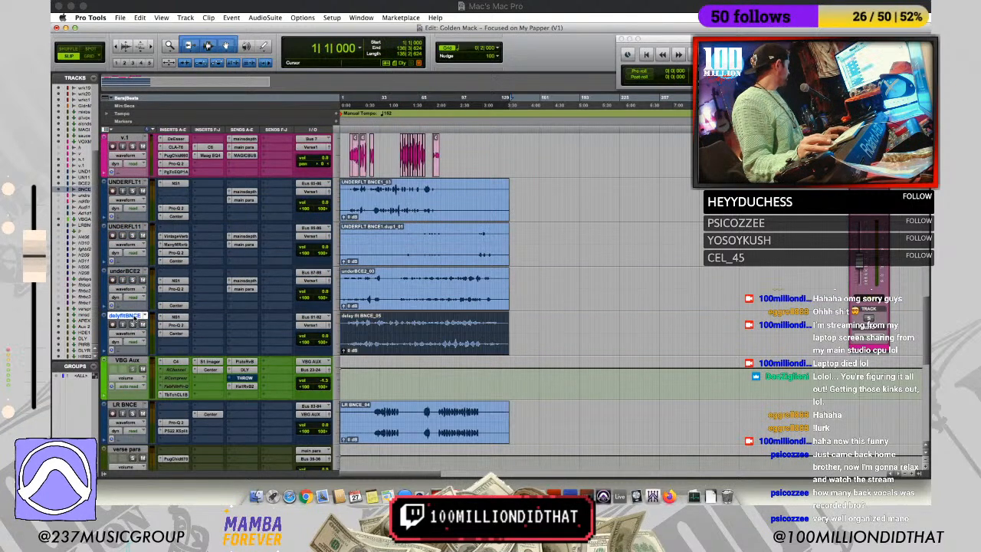
shift+click(131, 181)
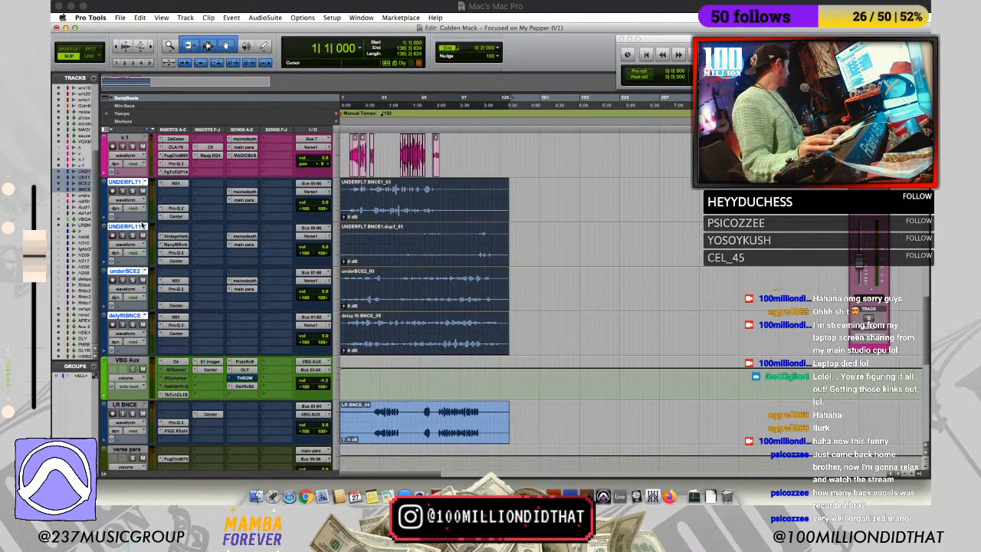
super+click(137, 228)
drag(137, 228, 134, 356)
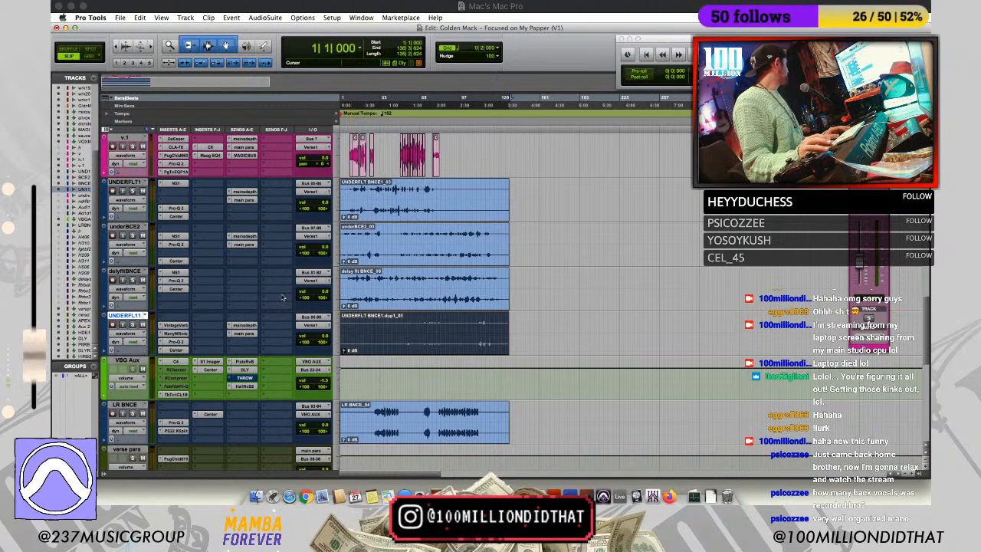
Step: Set the height of the four background tracks from UNDERFLT1 through UNDERFL11 to small
scroll(283, 297, up, 1)
click(123, 227)
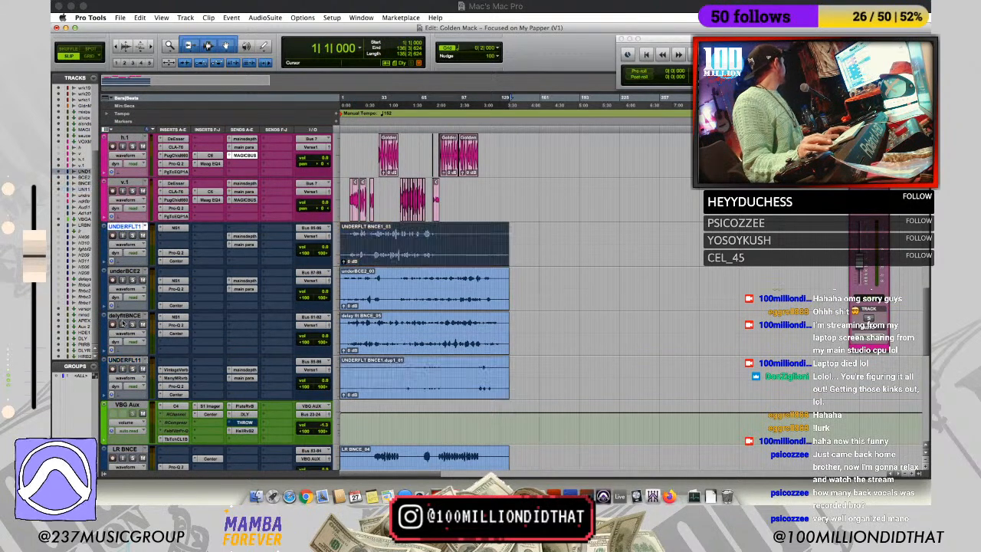
shift+click(126, 360)
click(335, 329)
click(341, 322)
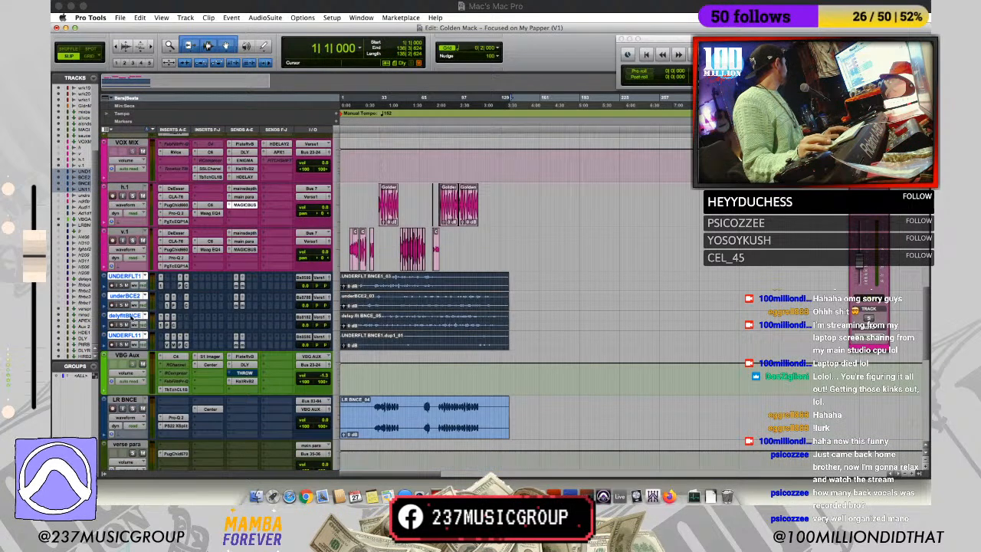
click(387, 276)
scroll(459, 306, down, 3)
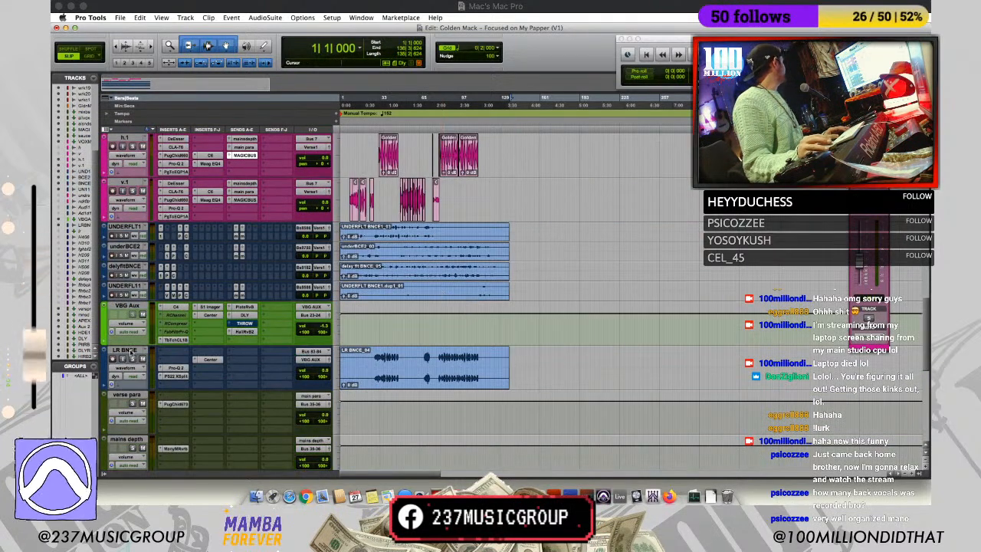
Step: Reduce the VBG Aux track above LR BNCE to mini height
click(137, 350)
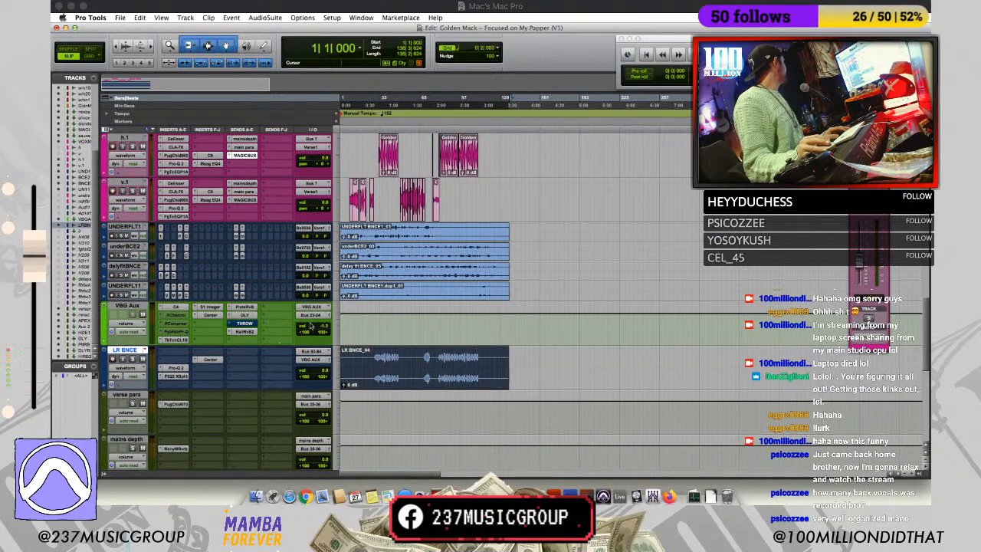
alt+shift+click(336, 328)
click(349, 307)
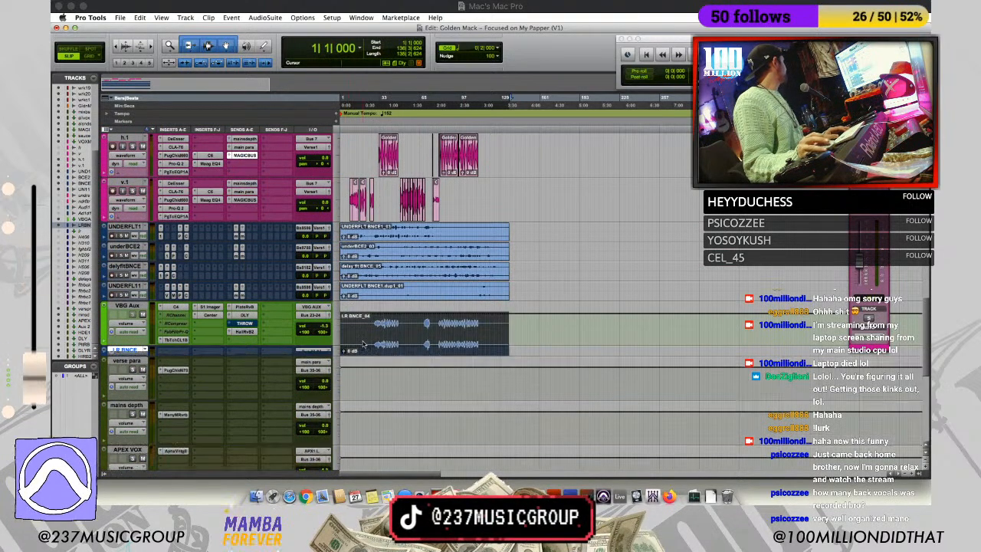
click(511, 322)
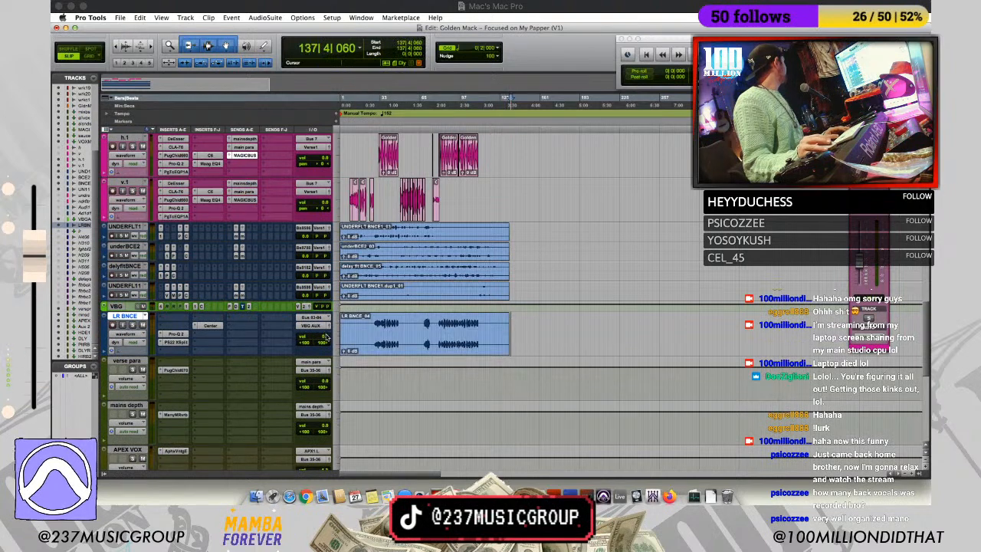
Step: Set the height of the all voxxx track below mix buss to small
scroll(376, 317, up, 2)
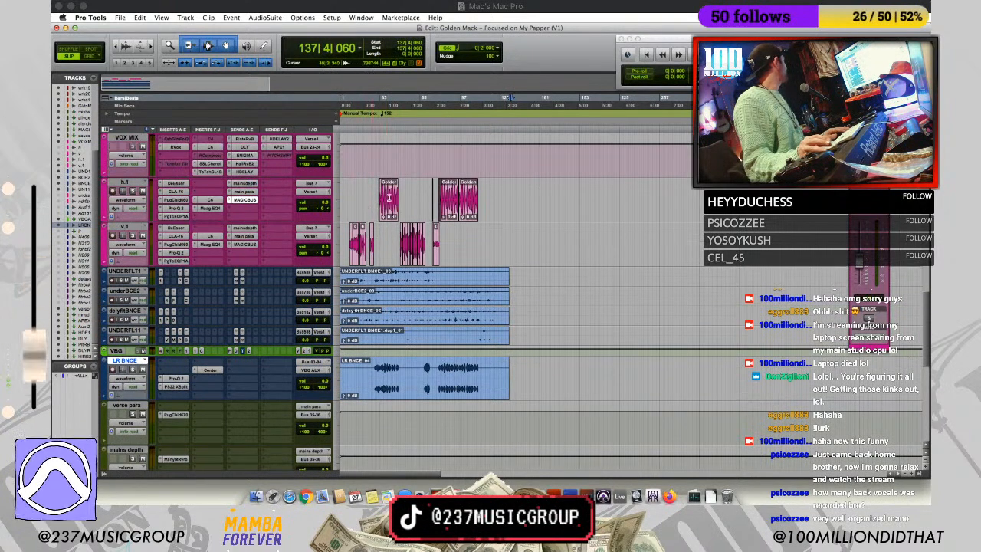
scroll(263, 197, up, 6)
scroll(246, 207, up, 5)
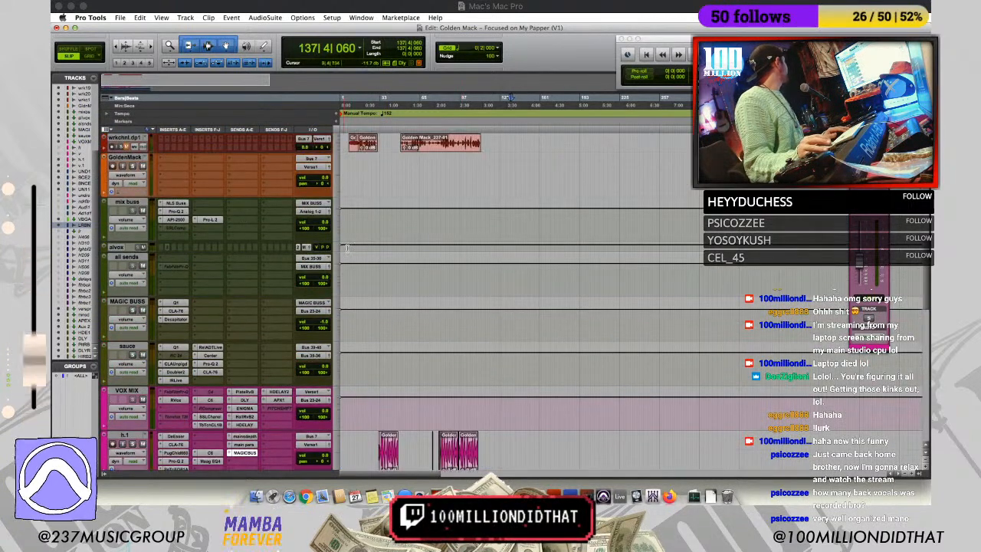
click(346, 248)
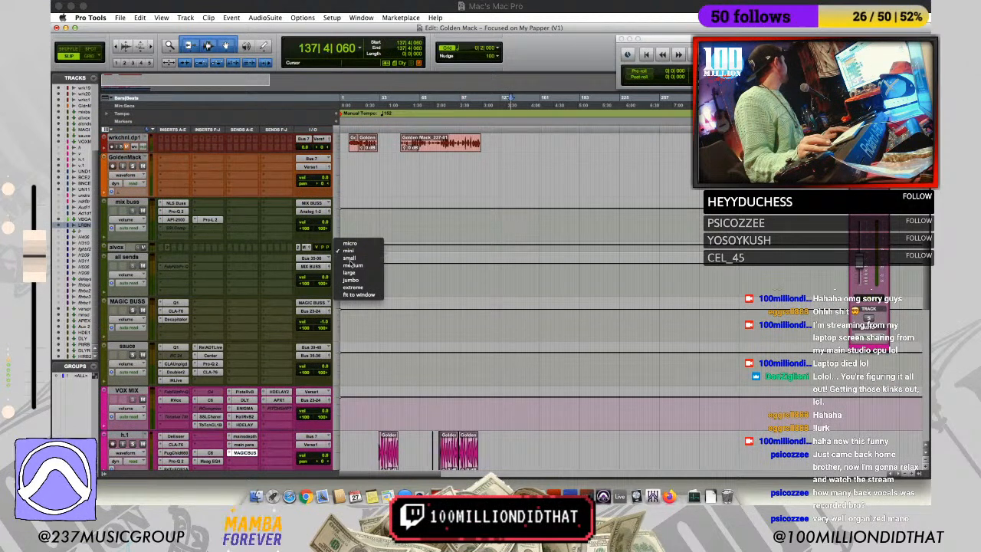
click(349, 259)
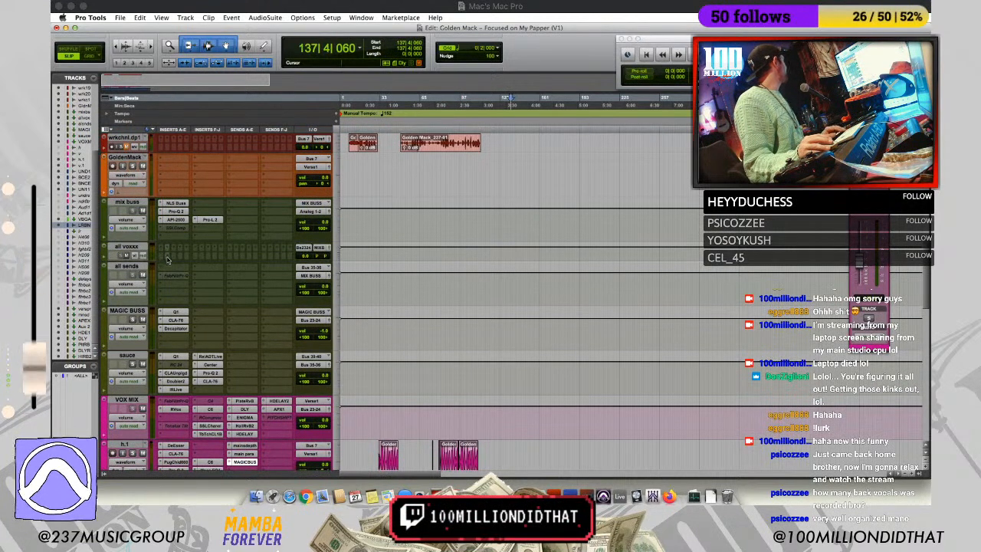
Step: Open the J37 plug-in on all voxxx with its window moved aside, and place the cursor near bar 30 on VOX MIX
click(167, 256)
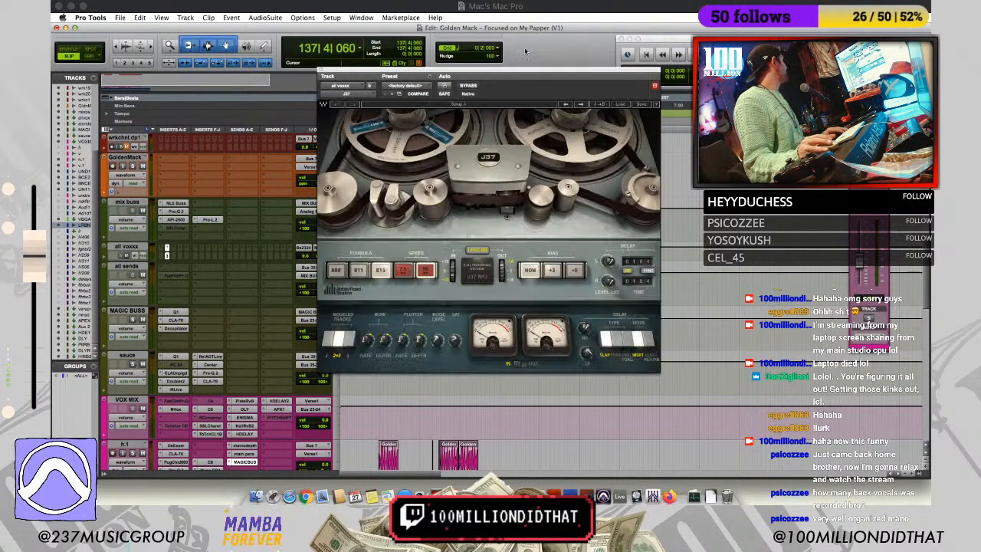
drag(509, 70, 695, 47)
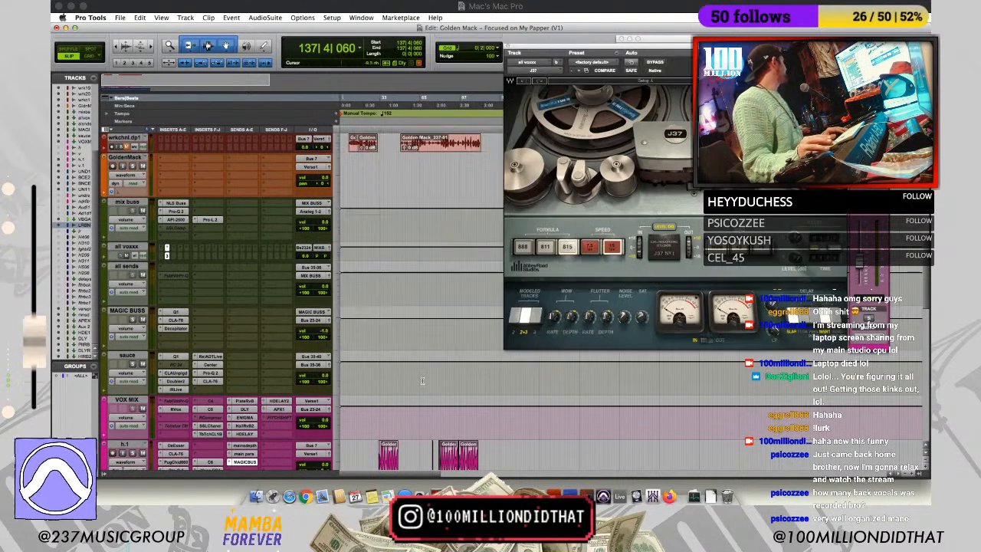
scroll(393, 397, down, 2)
click(377, 363)
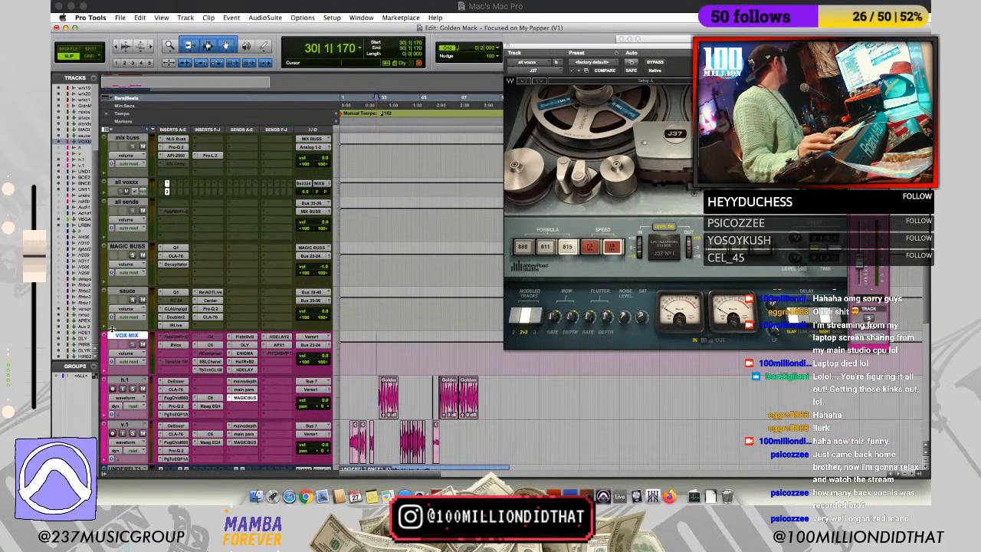
Step: Check the output routing of the UNDERFLT1 and UNDERFL11 tracks against VOX MIX, leaving the assignments as they are
scroll(299, 387, down, 4)
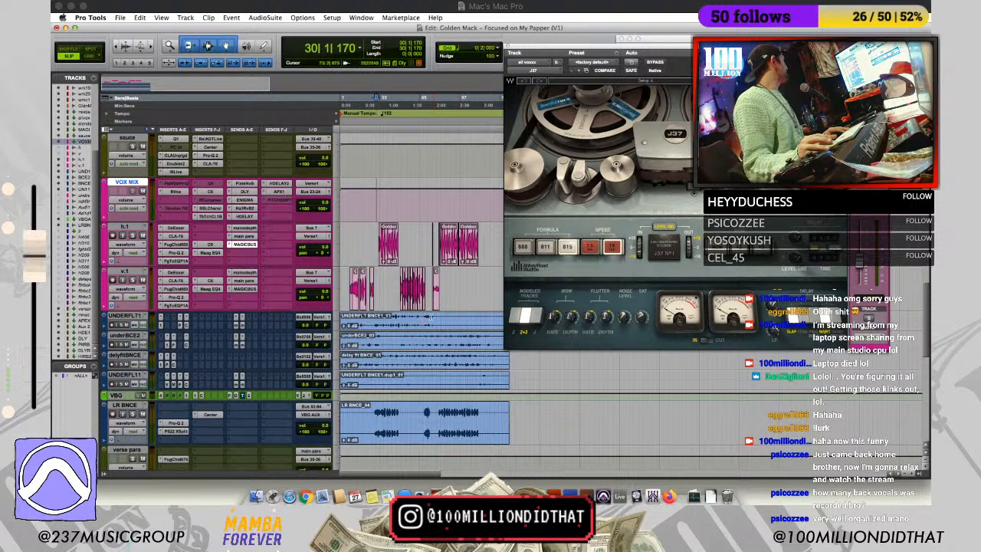
click(430, 316)
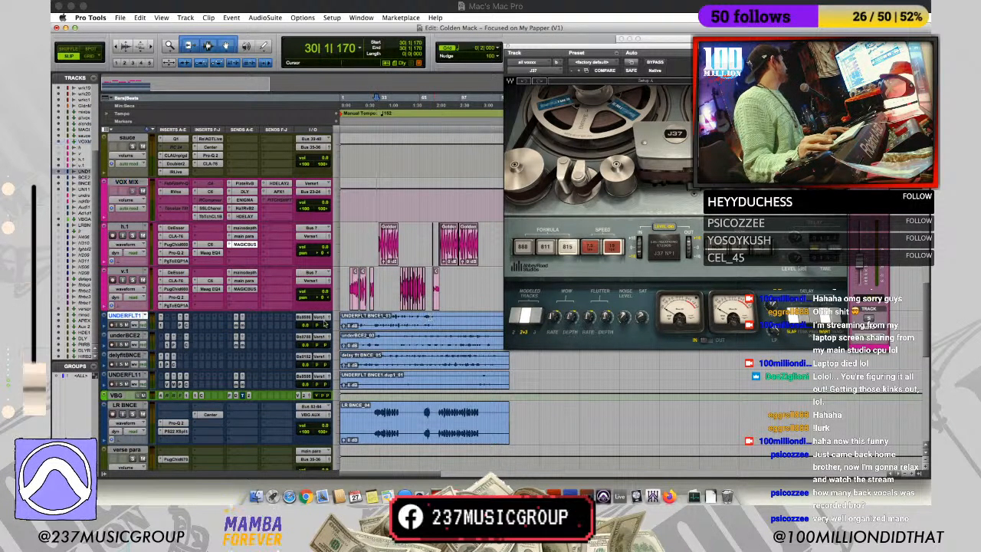
click(316, 380)
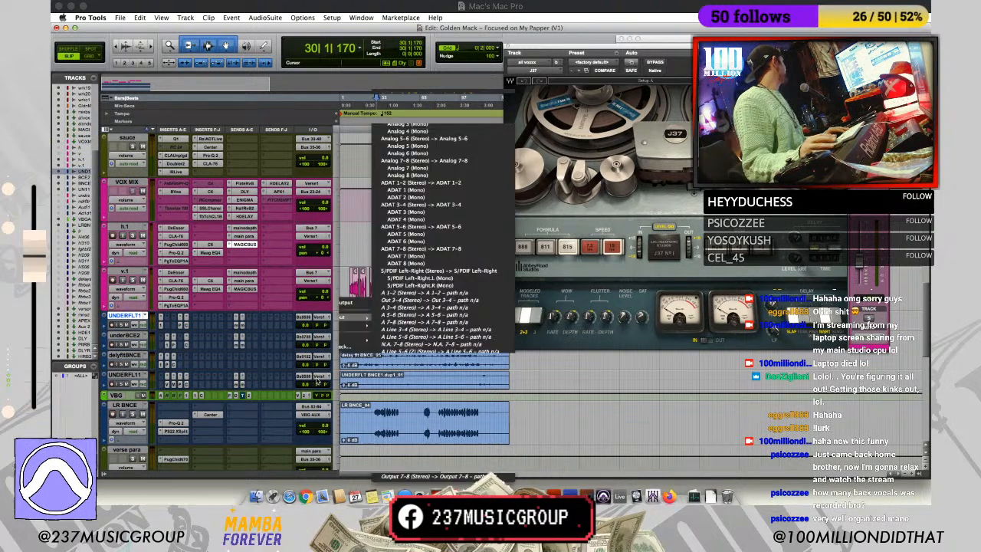
click(127, 183)
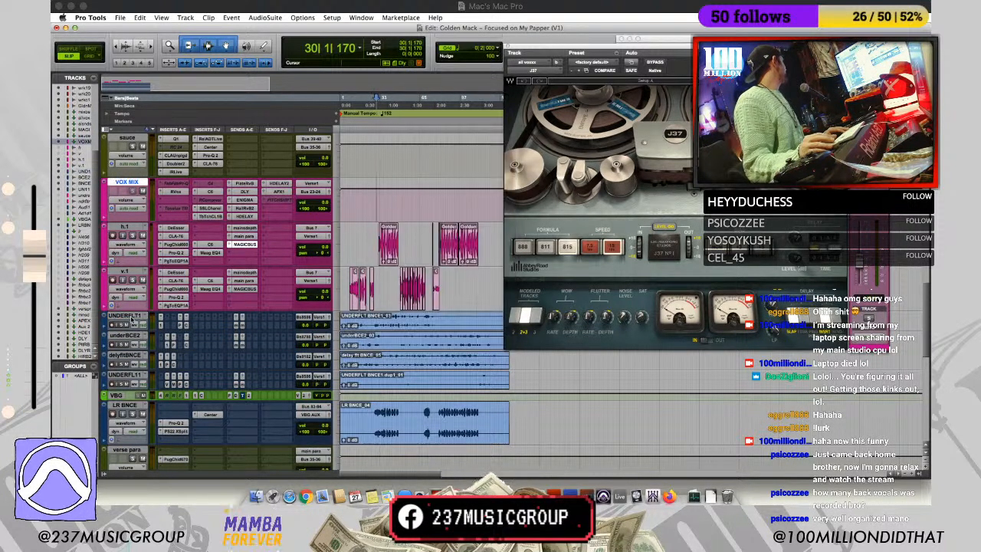
click(128, 229)
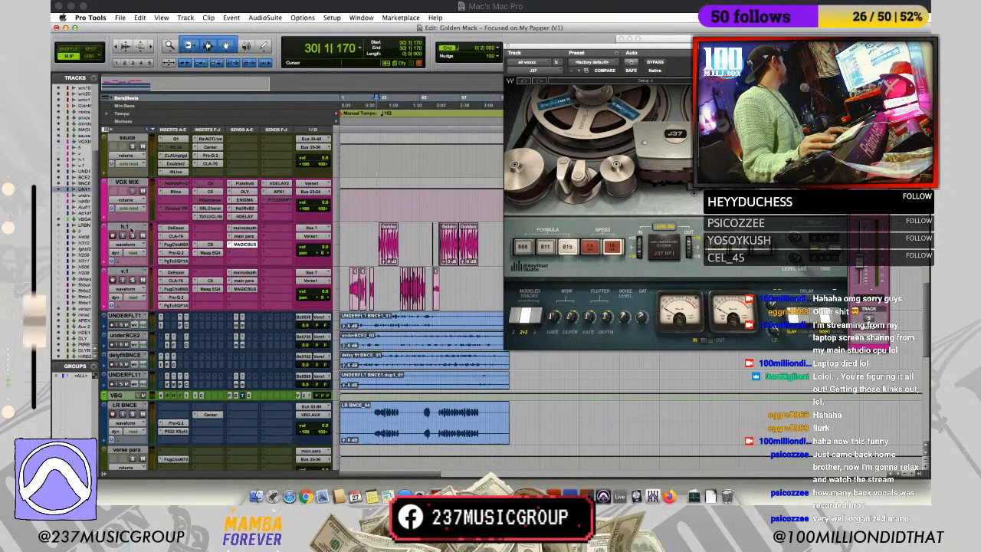
click(128, 182)
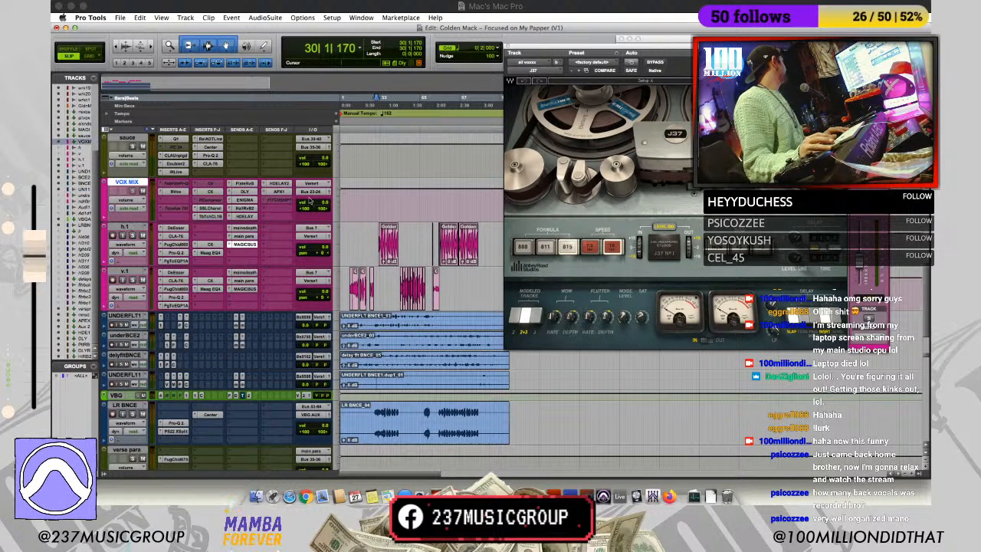
Step: Examine how mix buss, VBG Aux, LR BNCE and all voxxx are arranged in the vocal signal flow
scroll(126, 162, up, 5)
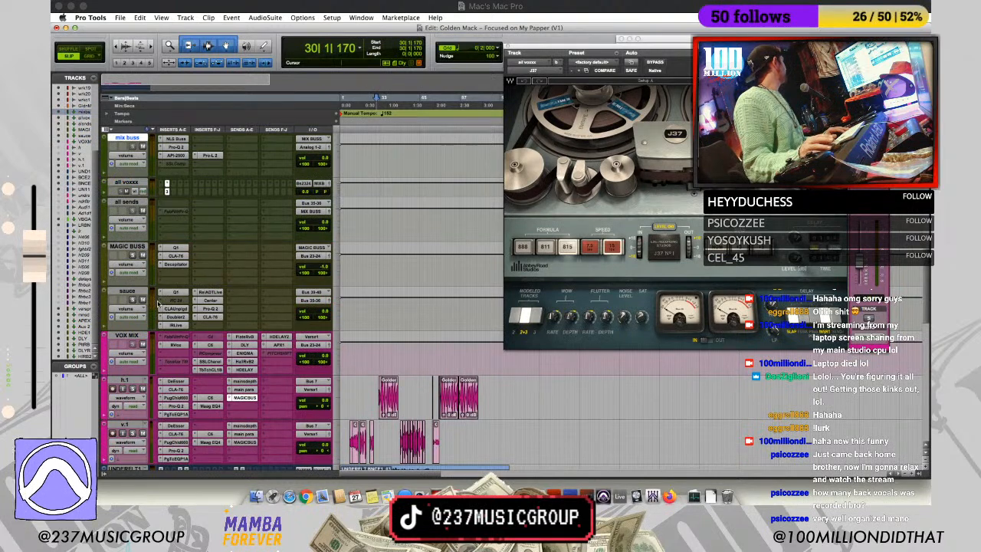
scroll(134, 140, down, 8)
scroll(158, 302, down, 2)
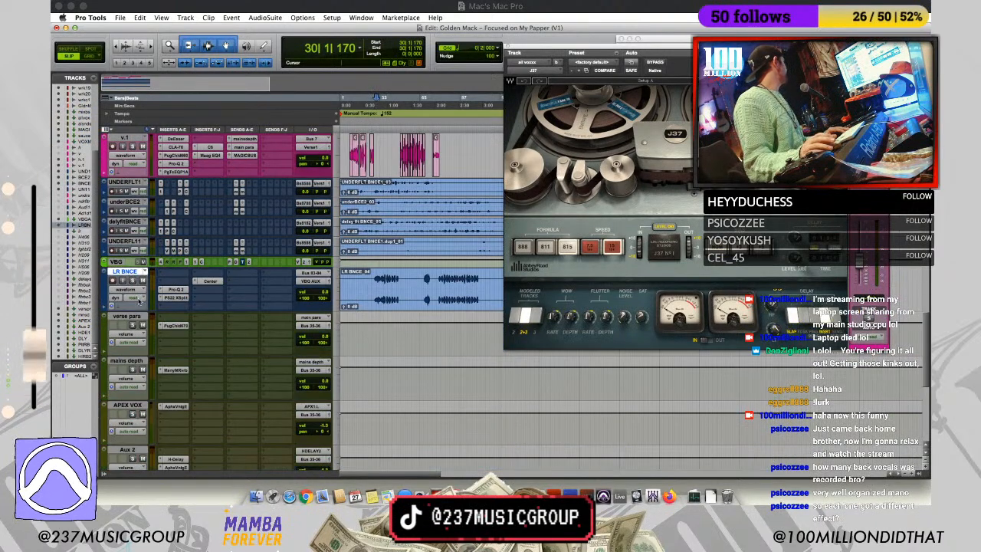
scroll(121, 261, up, 6)
scroll(126, 228, up, 5)
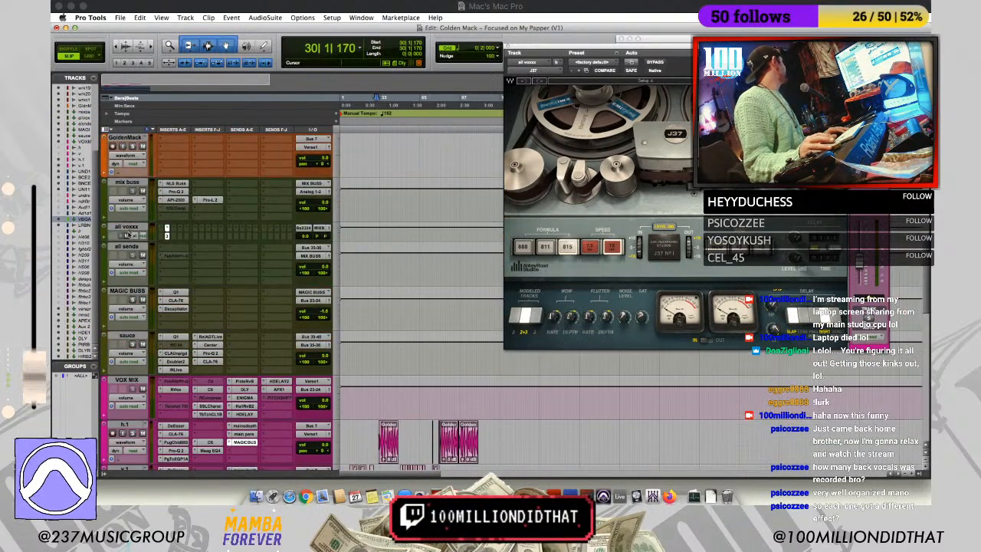
click(127, 228)
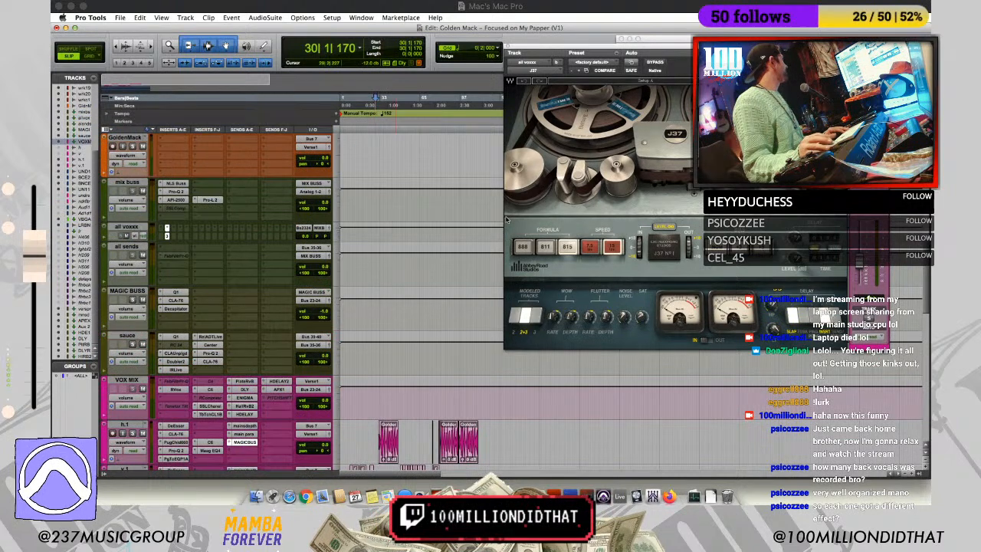
Step: Play the session briefly from about bar 30, and close the J37 plug-in window of all voxxx
key(space)
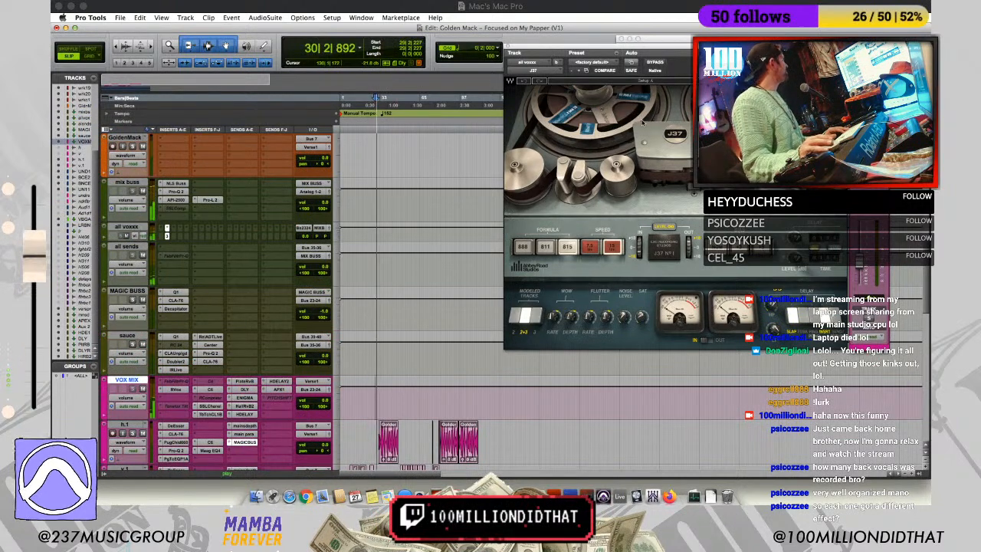
drag(584, 50, 515, 159)
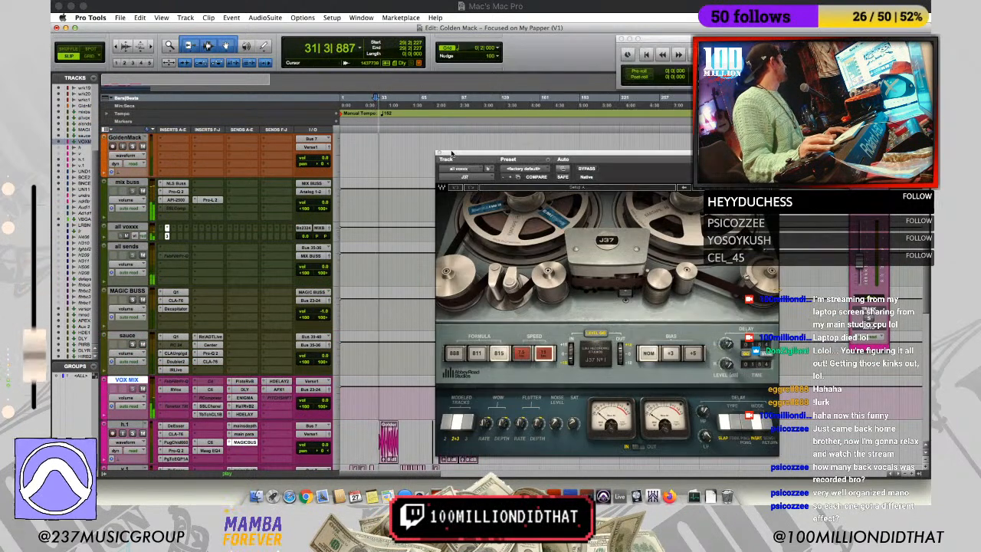
click(438, 156)
click(375, 335)
Step: Reduce the LR BNCE track to the same single-row height as the VBG track above it
scroll(376, 335, down, 3)
scroll(376, 336, down, 5)
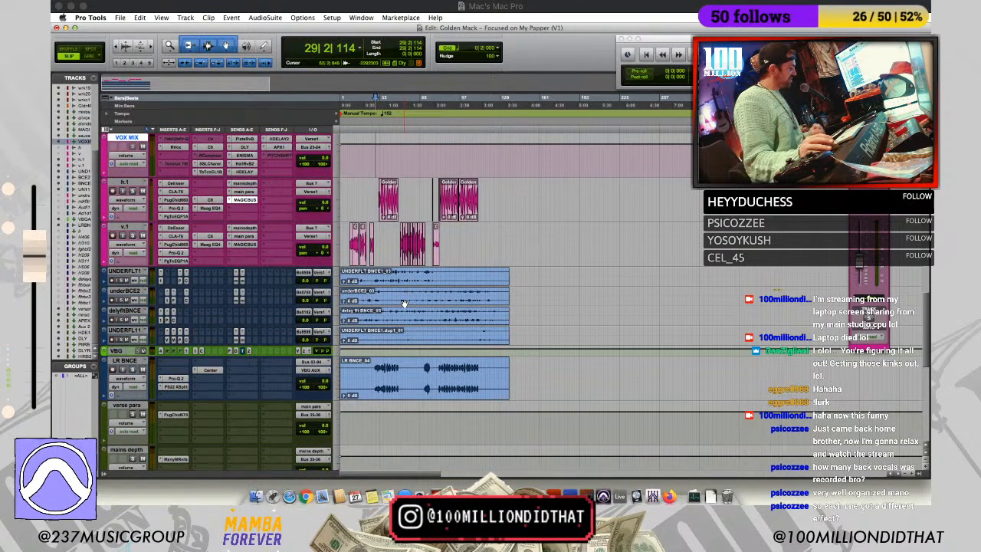
scroll(331, 345, down, 2)
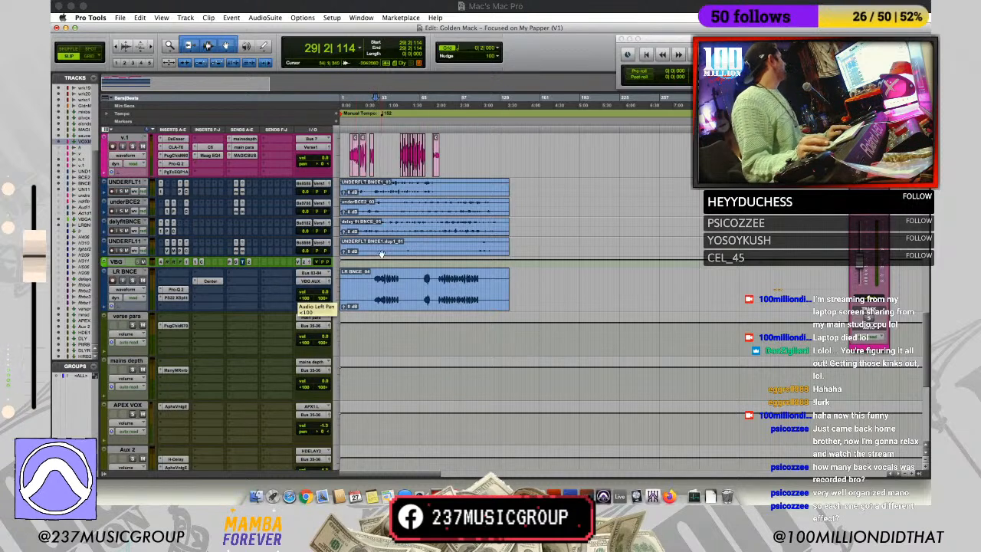
click(129, 273)
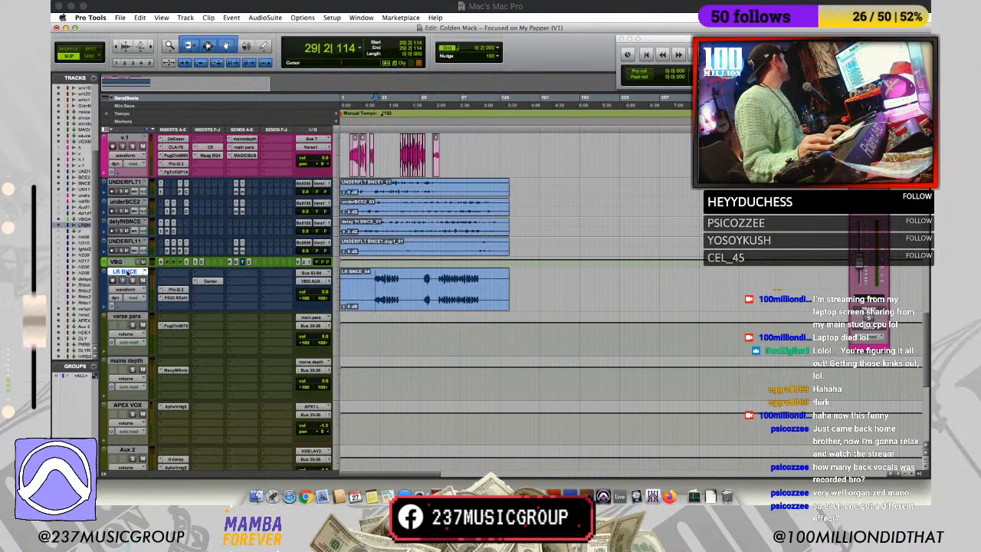
click(337, 285)
click(348, 287)
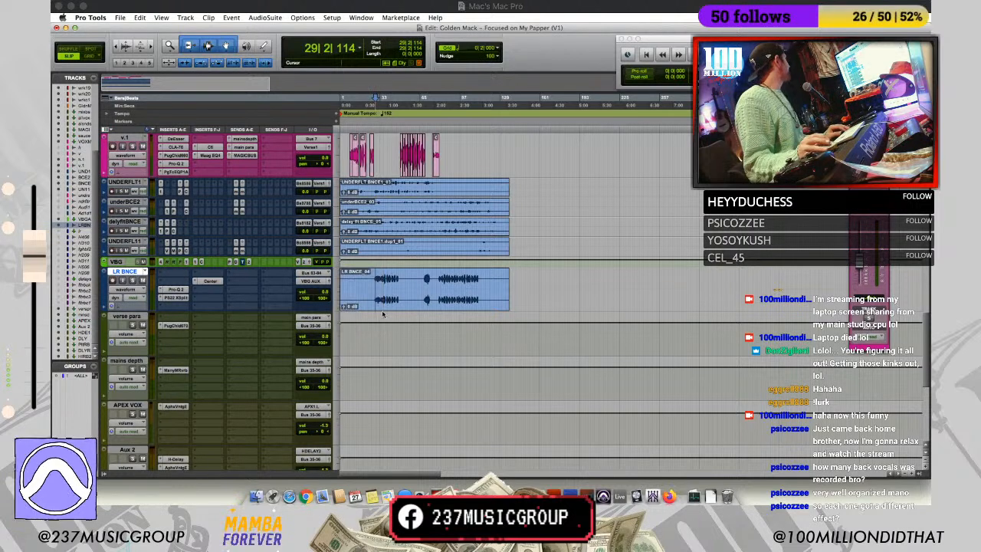
Step: Set all tracks from UNDERFLT1 down to LR BNCE, including VBG Aux, to one matching compact height
scroll(184, 299, up, 3)
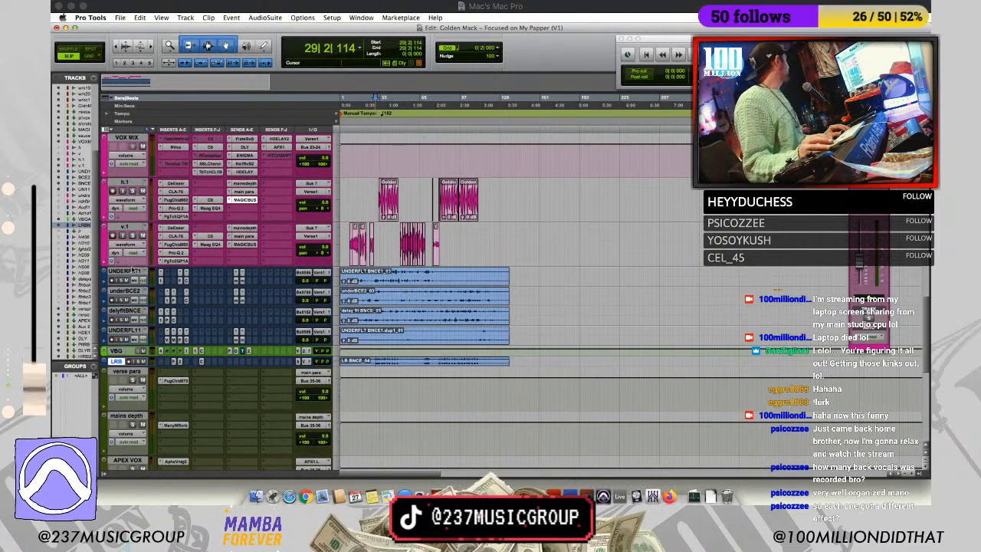
click(124, 270)
shift+click(130, 330)
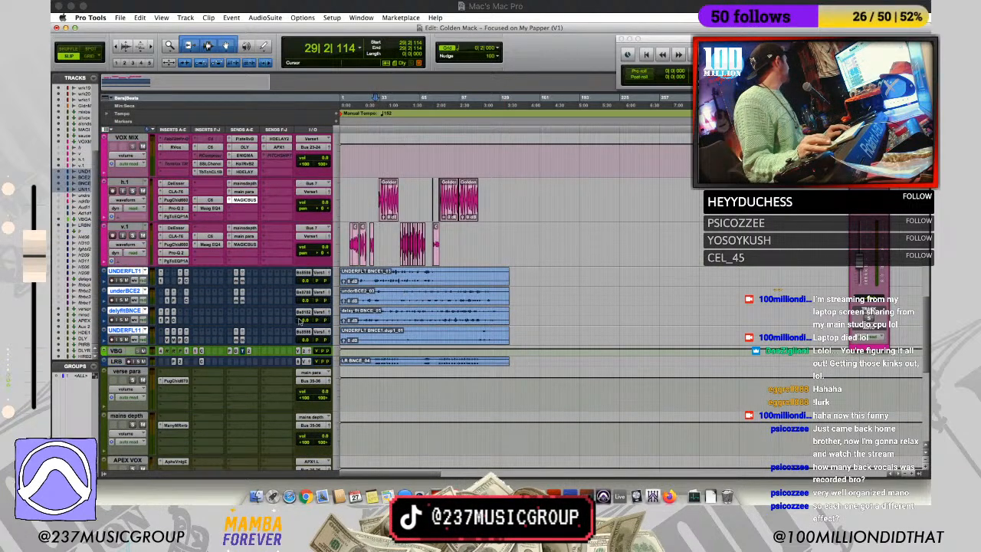
shift+click(117, 361)
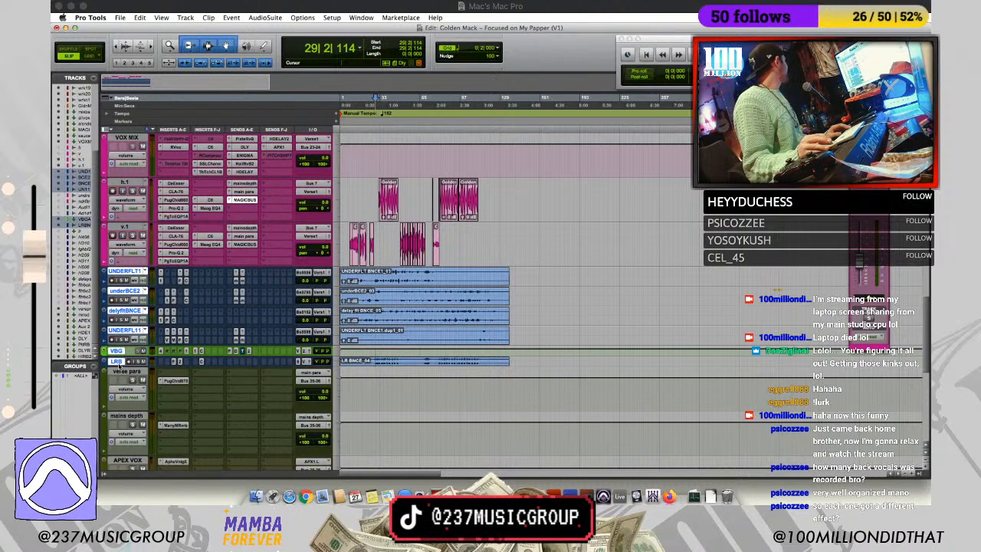
alt+shift+click(337, 322)
alt+shift+click(354, 331)
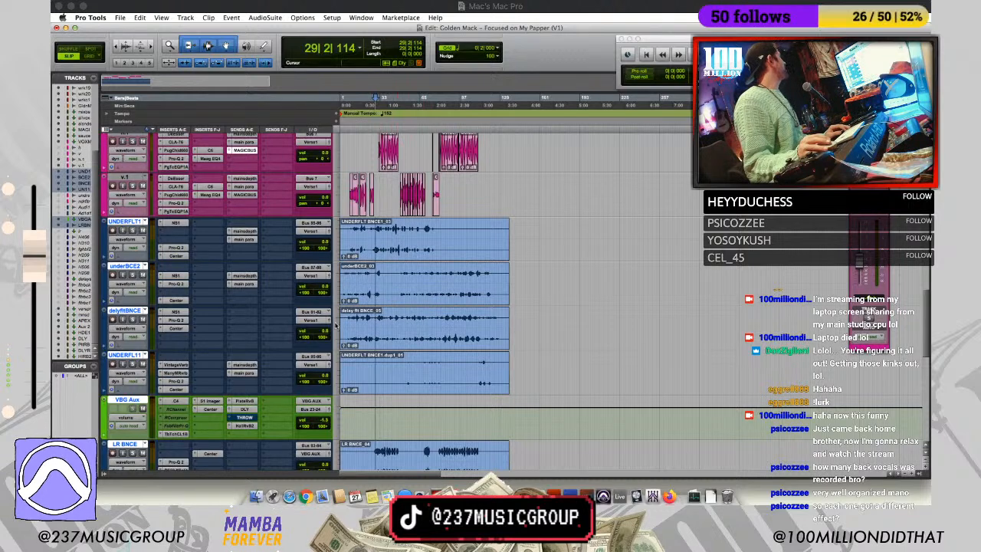
alt+shift+click(332, 326)
alt+shift+click(352, 316)
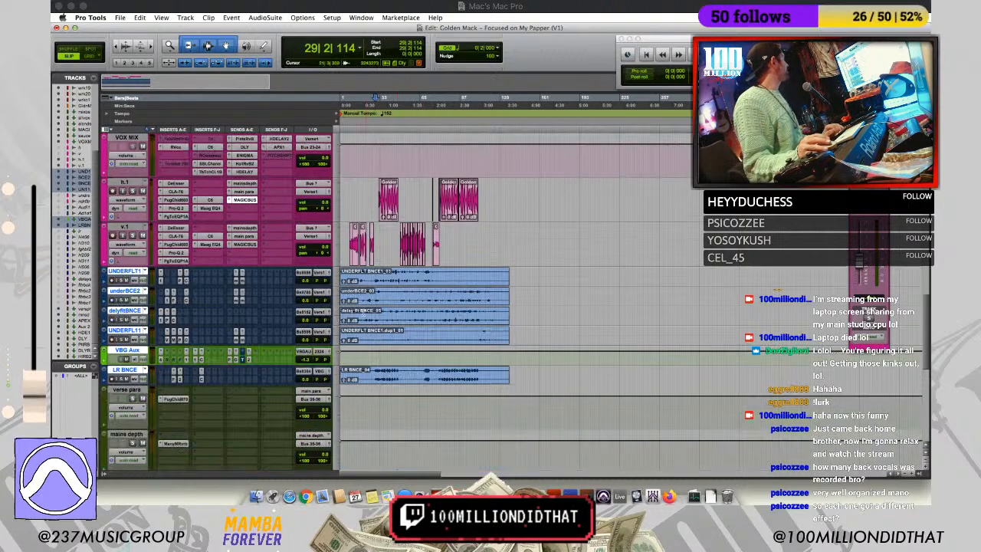
Step: Highlight the h.1 and v.1 clips, and play the session briefly from bar 1 with the cursor on UNDERFLT1
key(Return)
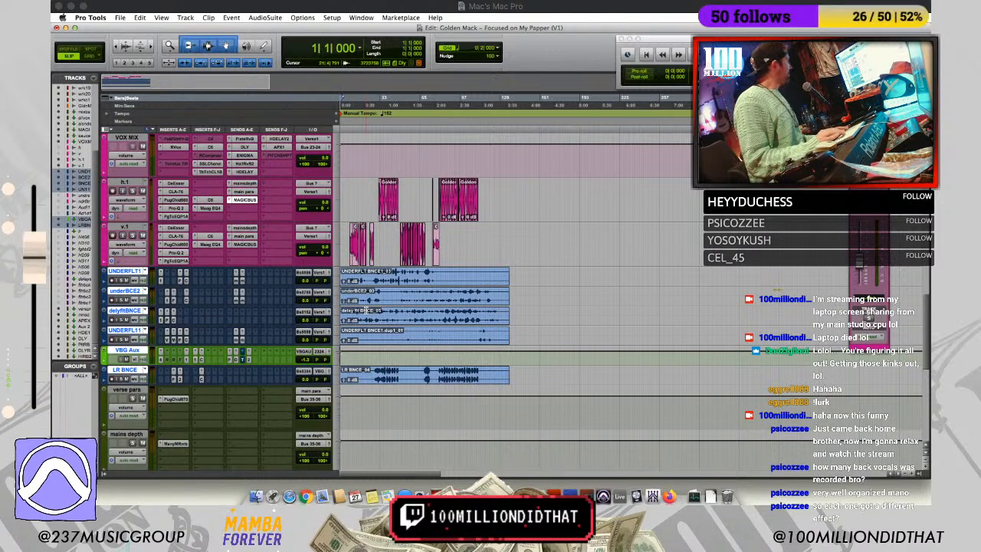
drag(501, 239, 339, 203)
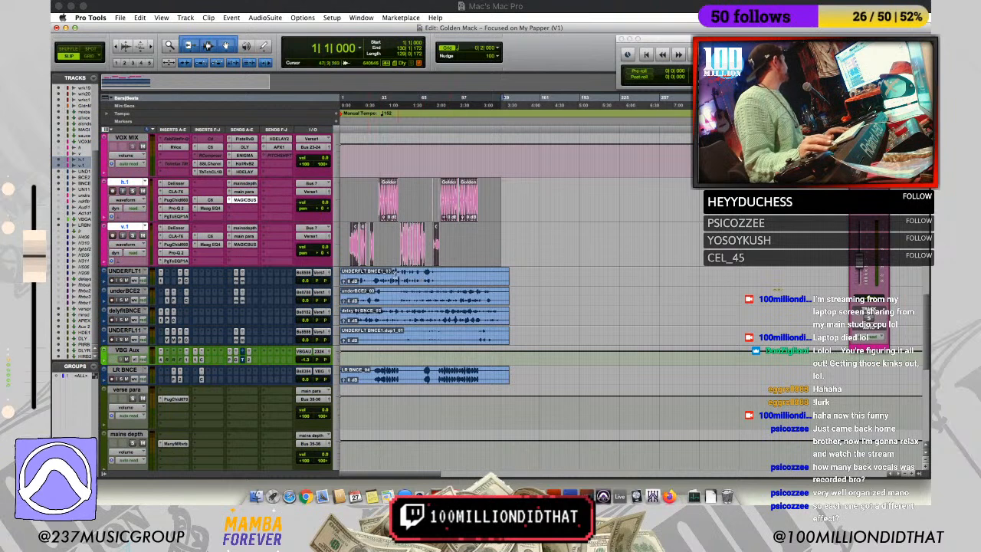
click(358, 278)
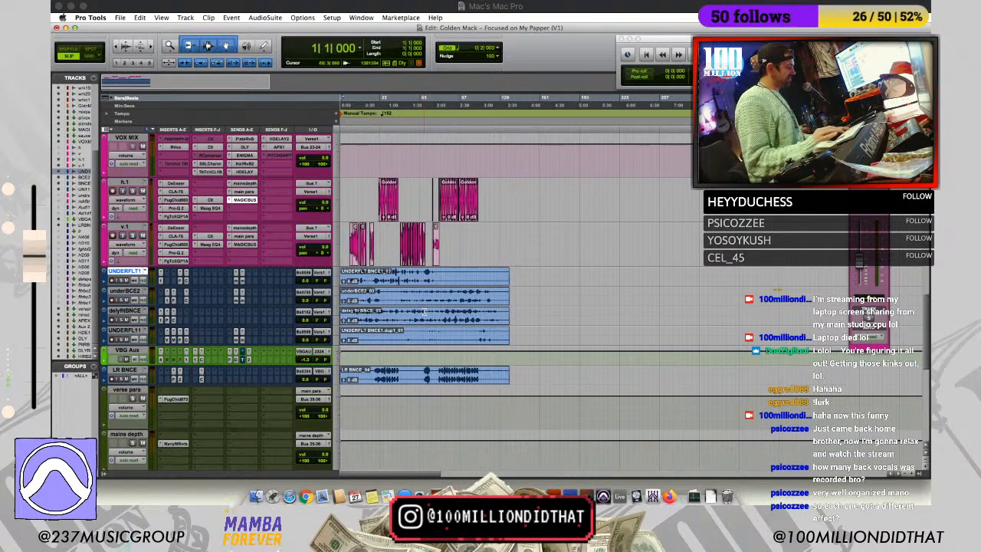
key(space)
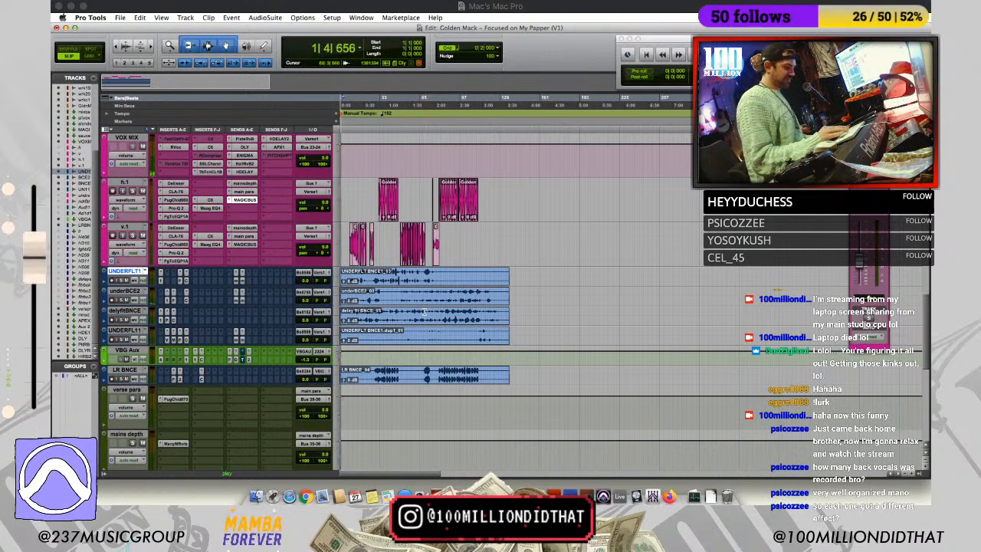
key(super+bracketright)
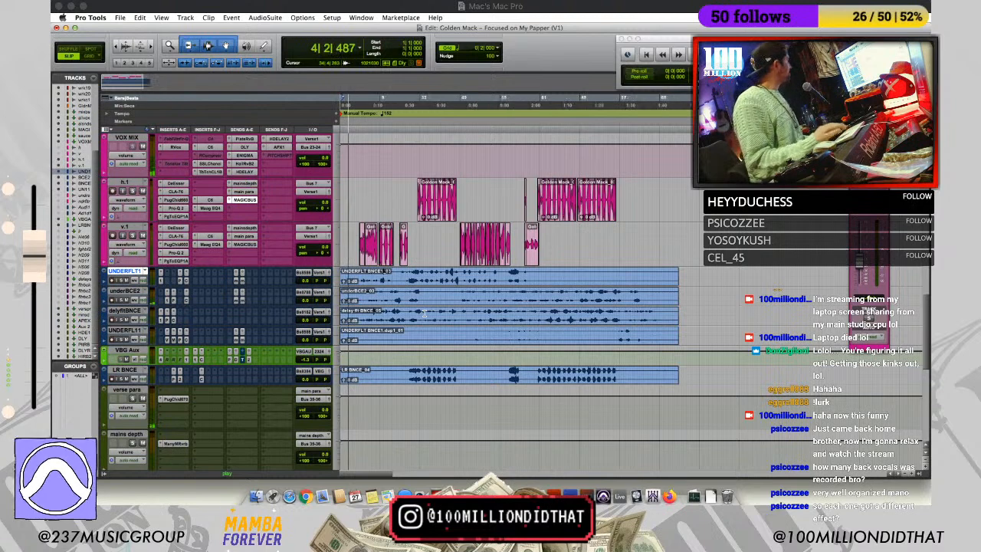
key(super+bracketleft)
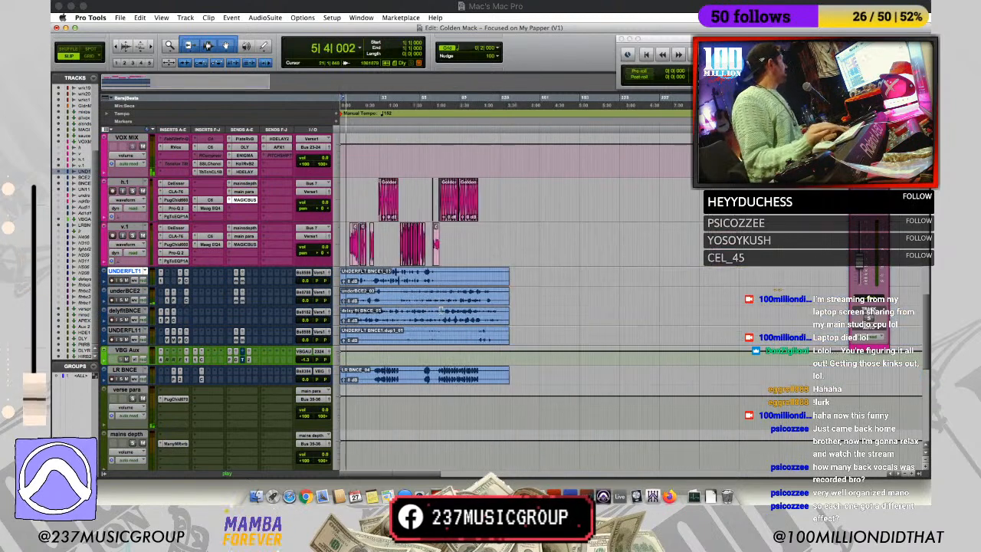
key(space)
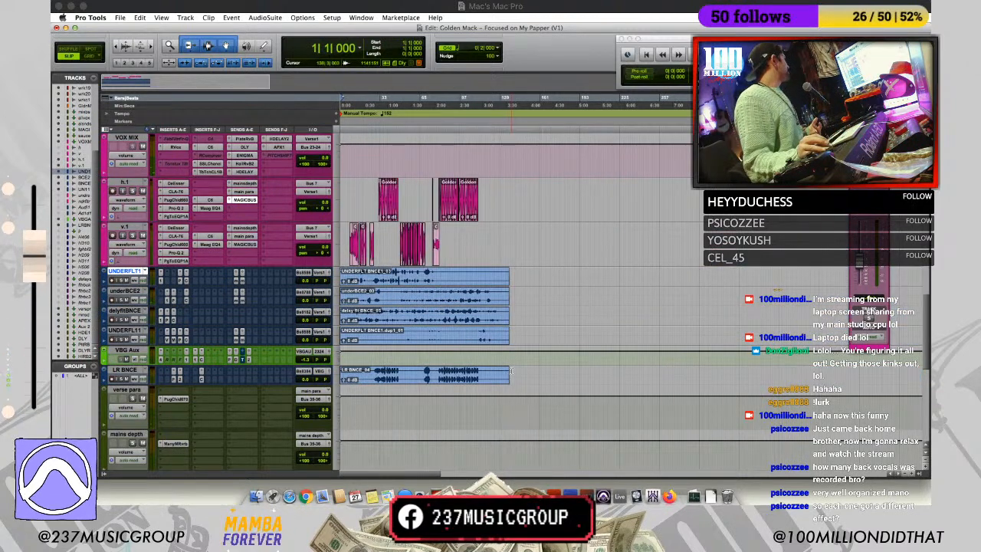
Step: Select the background vocals on UNDERFLT1 through LR BNCE from bar 1 to about bar 138, play them, and clear the track selection
drag(511, 371, 323, 280)
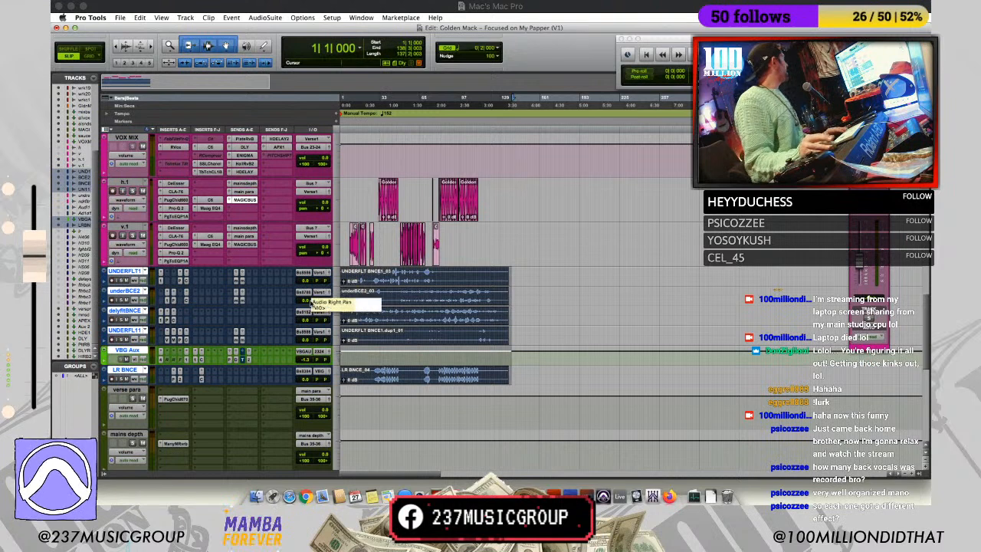
click(127, 371)
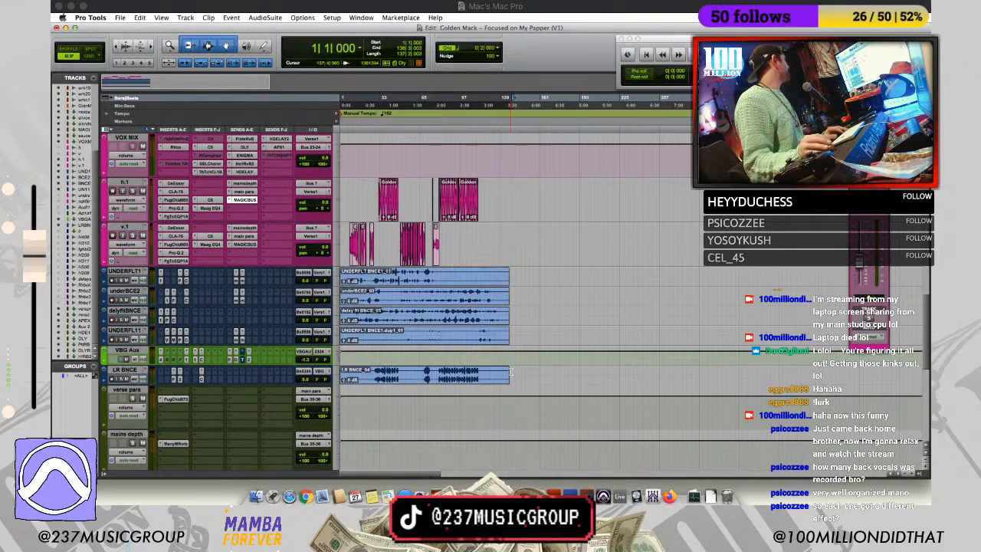
drag(511, 372, 272, 280)
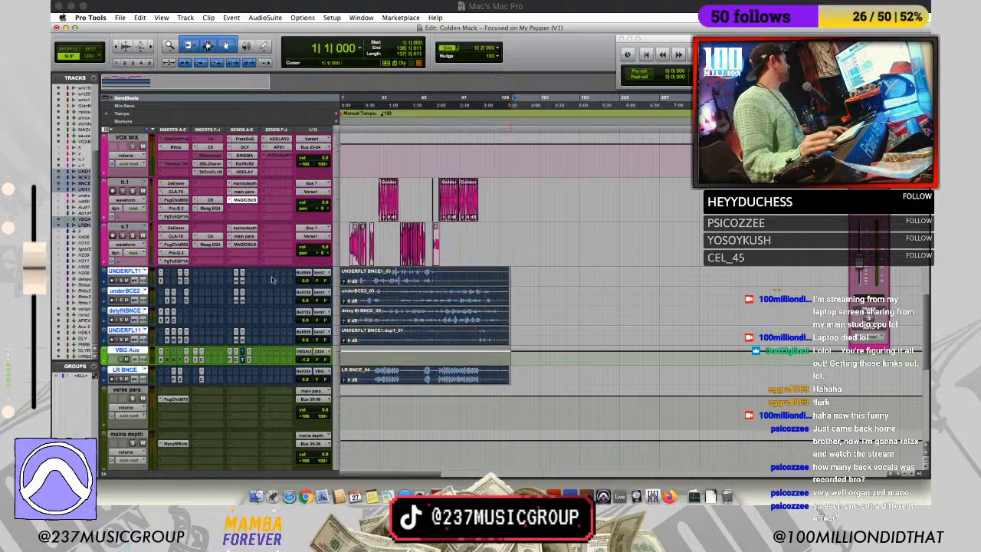
key(space)
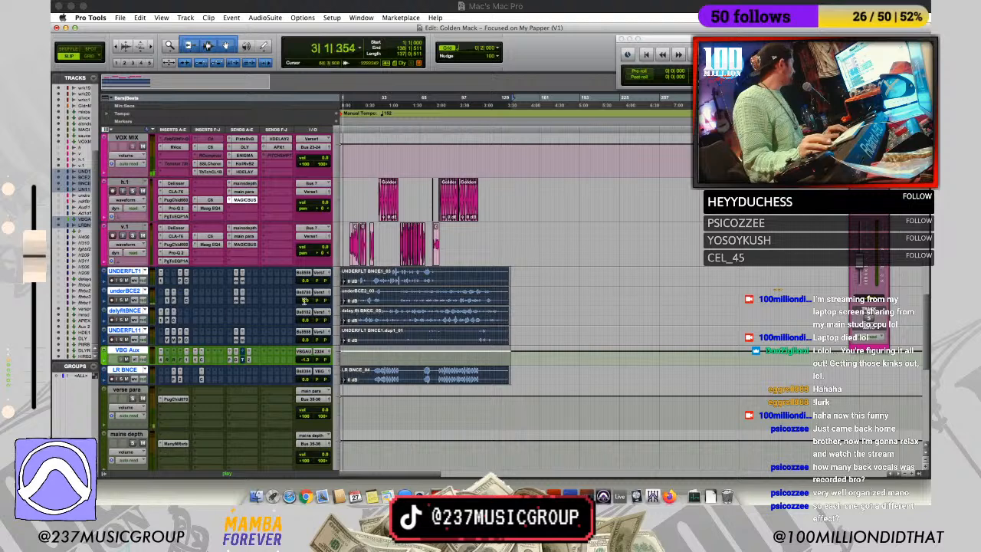
alt+click(130, 273)
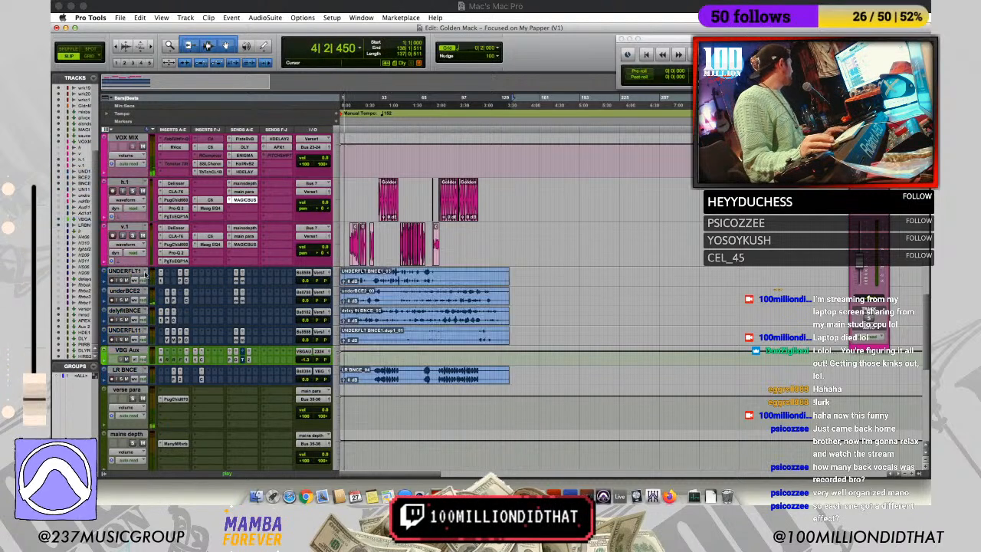
Step: Play the vocals from about bar 8 with the cursor on h.1
scroll(376, 214, up, 1)
click(349, 234)
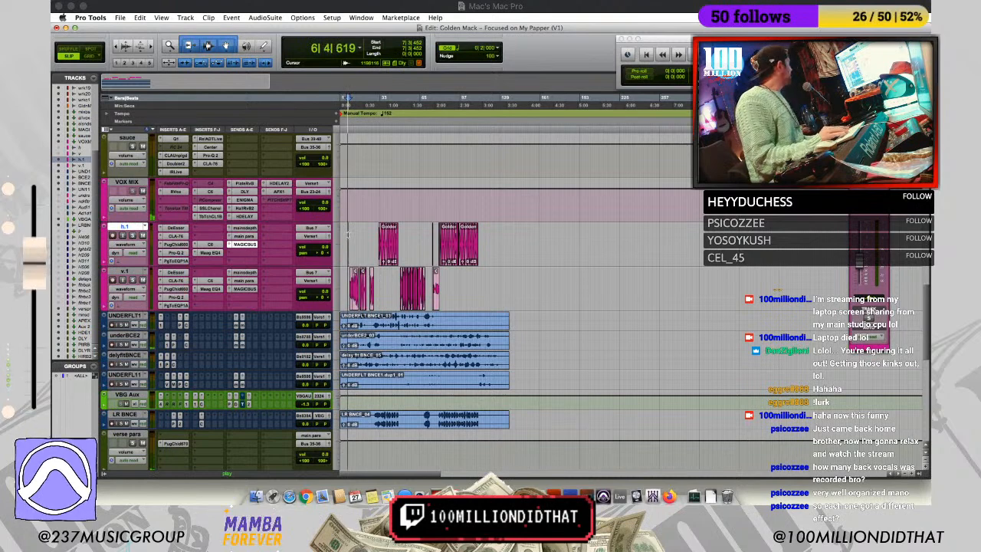
key(super+bracketright)
key(super+bracketleft)
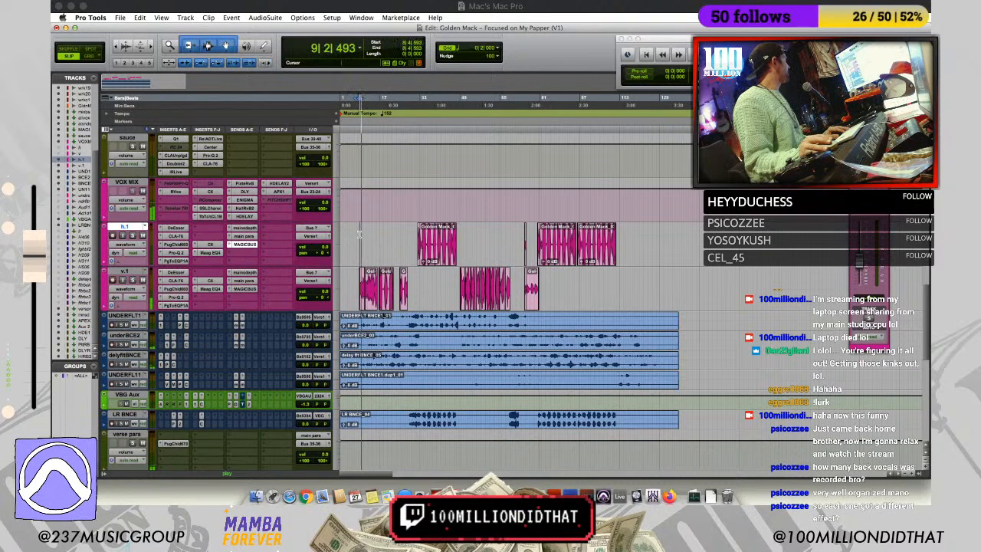
key(super+bracketright)
key(super+bracketright)
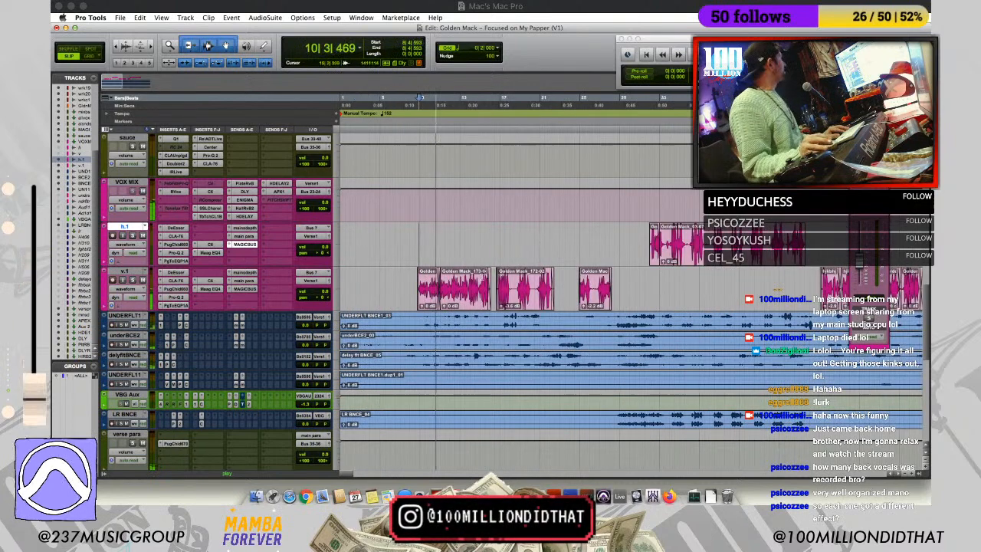
Step: Cut a short passage out of the Golden Mack_172-02 clip on v.1 near bar 18 and play the edit
click(511, 295)
key(t)
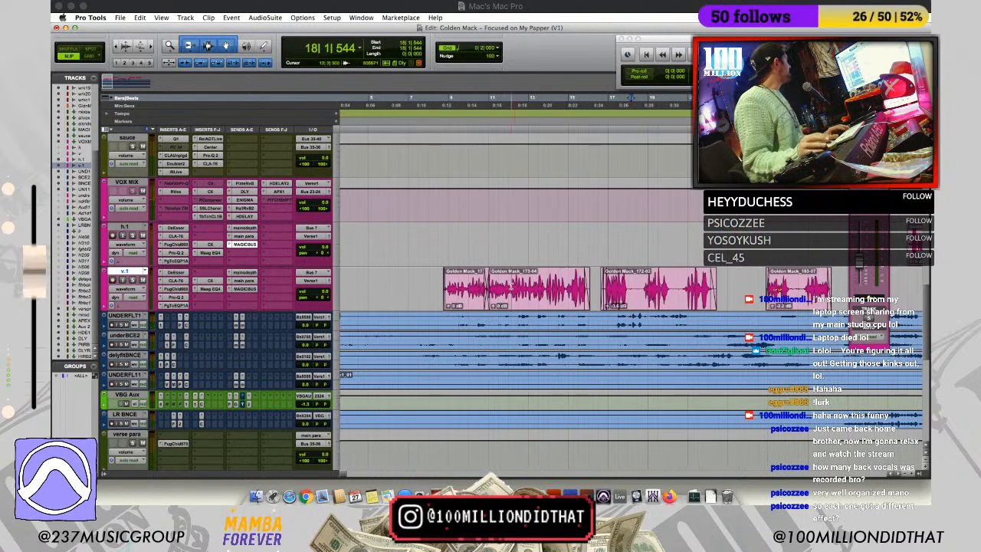
drag(631, 289, 638, 296)
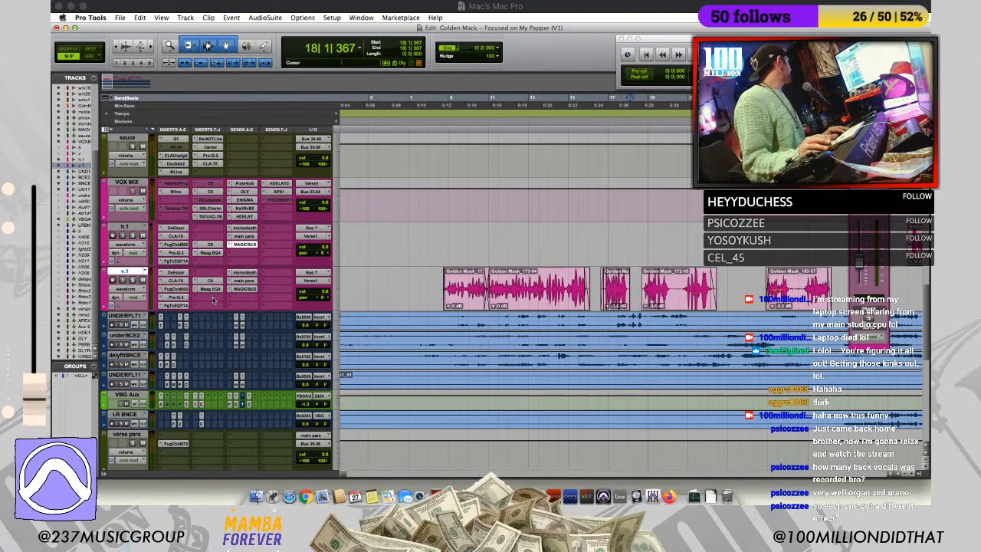
scroll(282, 281, up, 3)
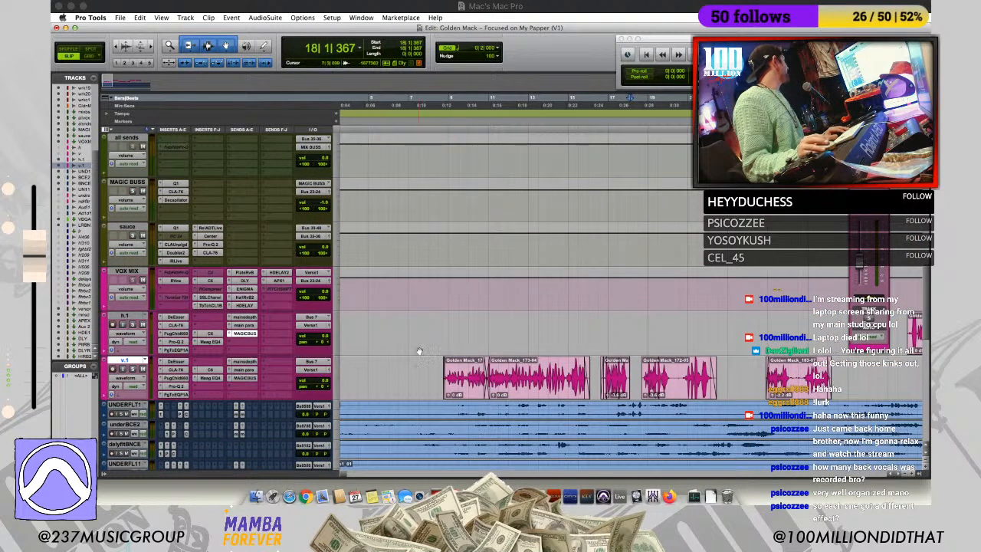
key(space)
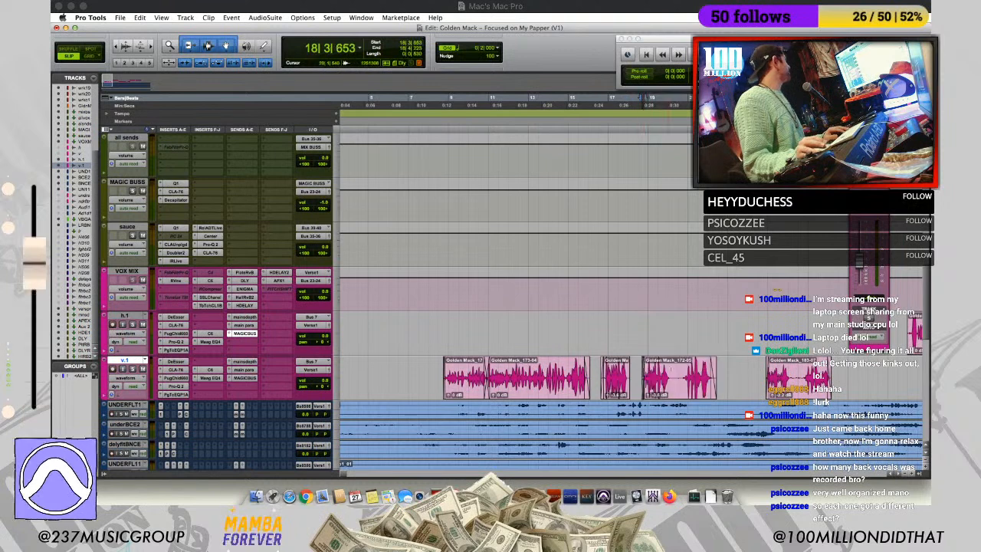
Step: Delete the short section of the v.1 clip from 19|4|706 to 20|1|540
mouse_move(672, 372)
mouse_down()
mouse_move(684, 361)
mouse_move(666, 360)
mouse_up()
key(n)
key(BackSpace)
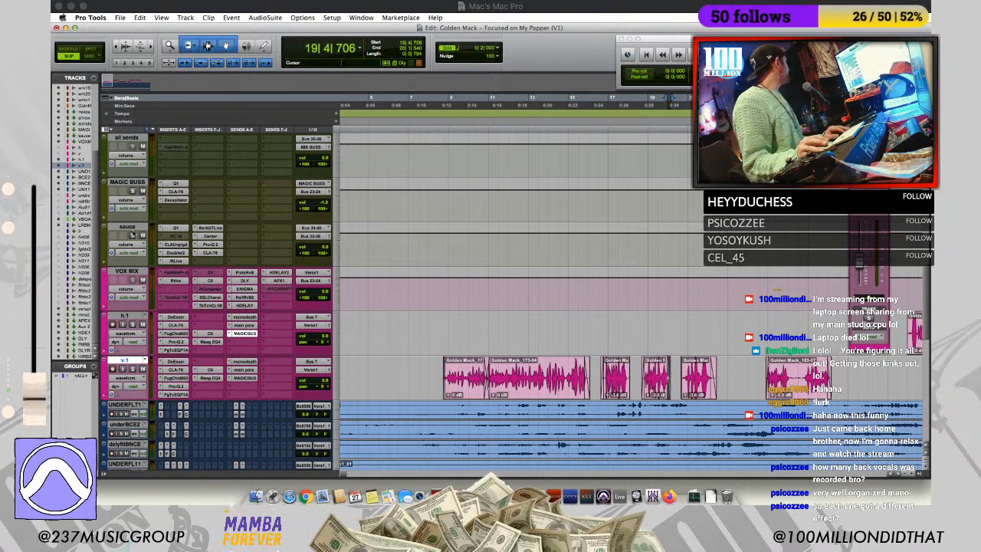
Step: Review the sauce track and vocal sends, mute the APX1 send on VOX MIX, and play from about bar 9
click(128, 228)
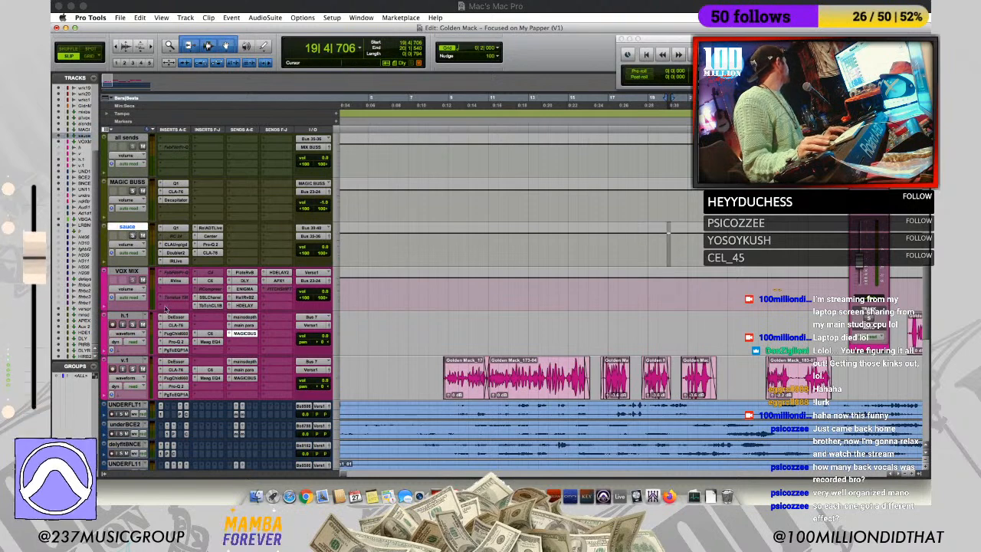
scroll(164, 310, down, 2)
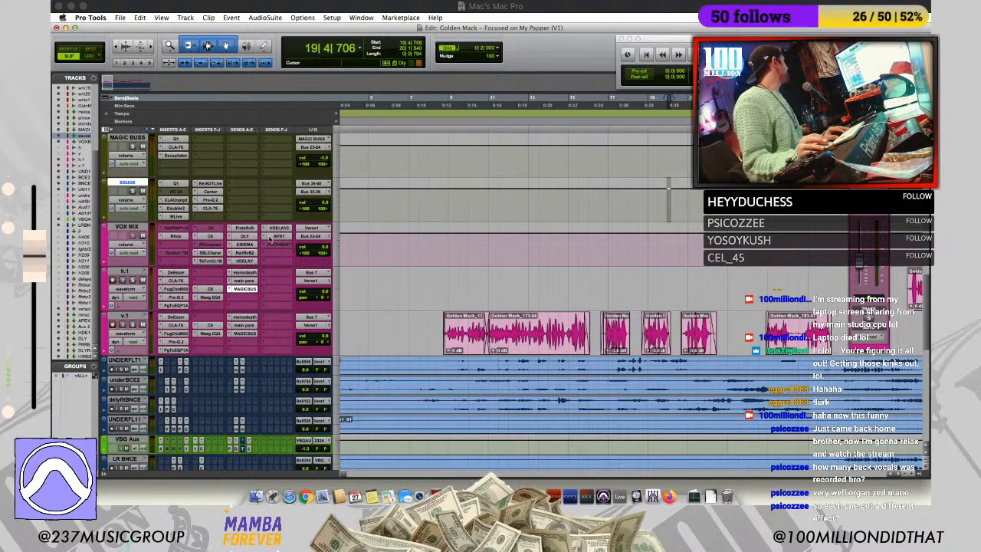
scroll(264, 264, down, 6)
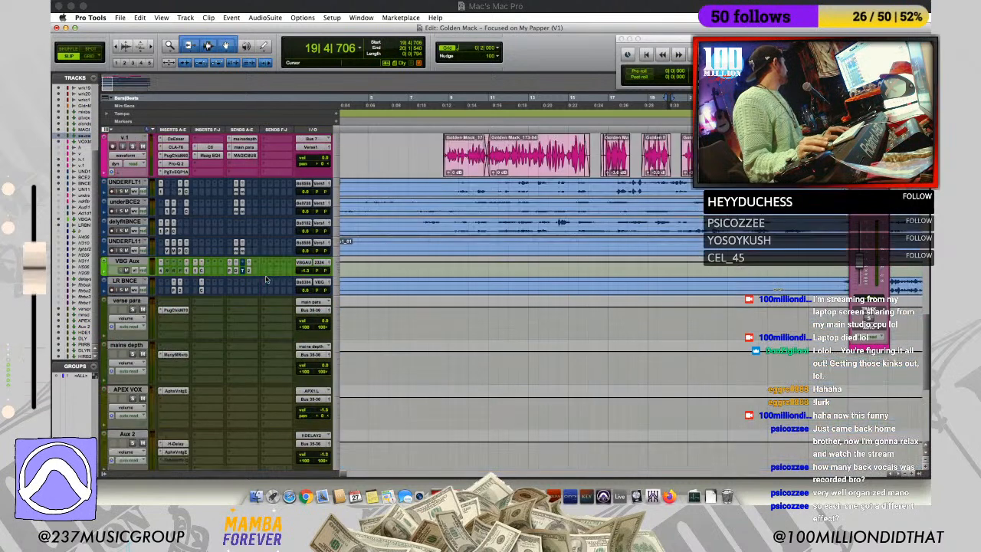
scroll(453, 198, up, 2)
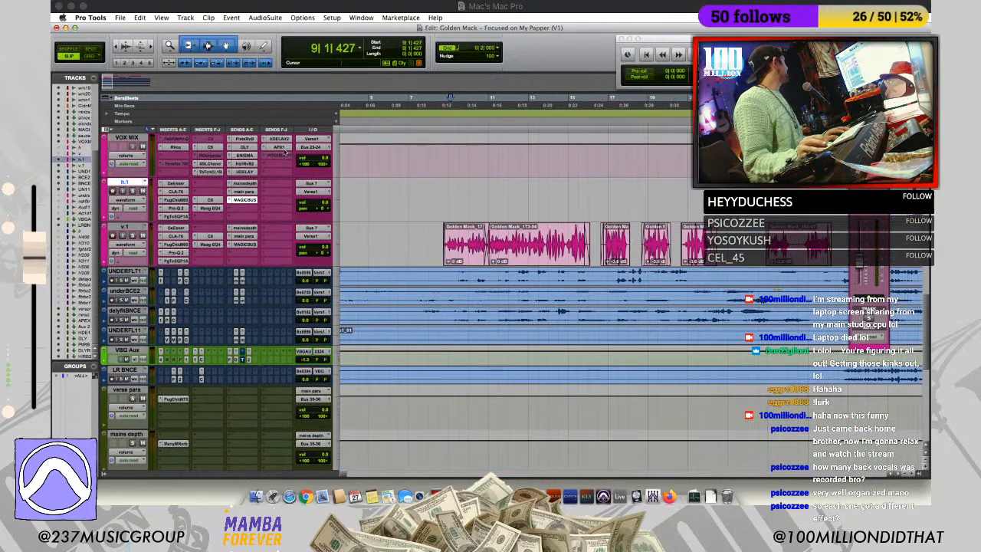
key(space)
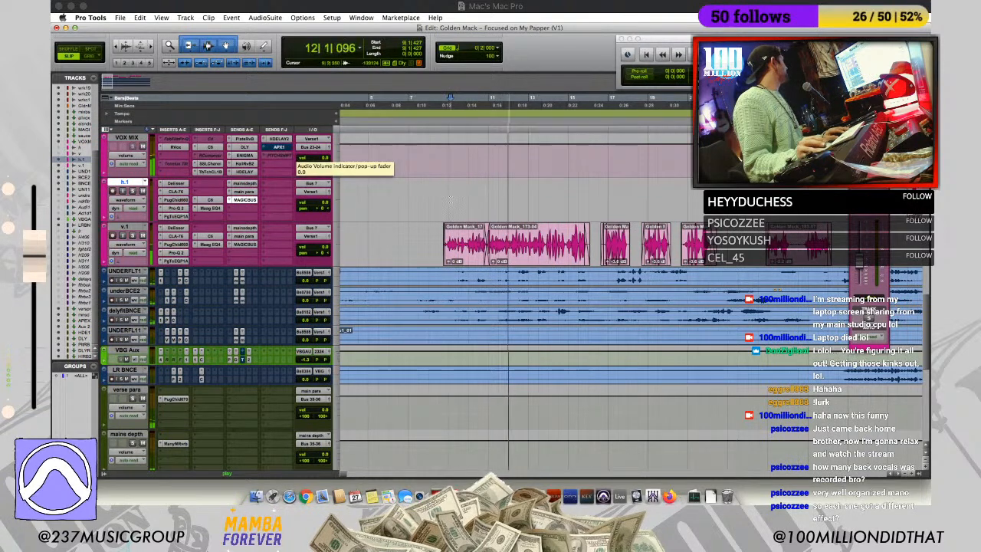
key(space)
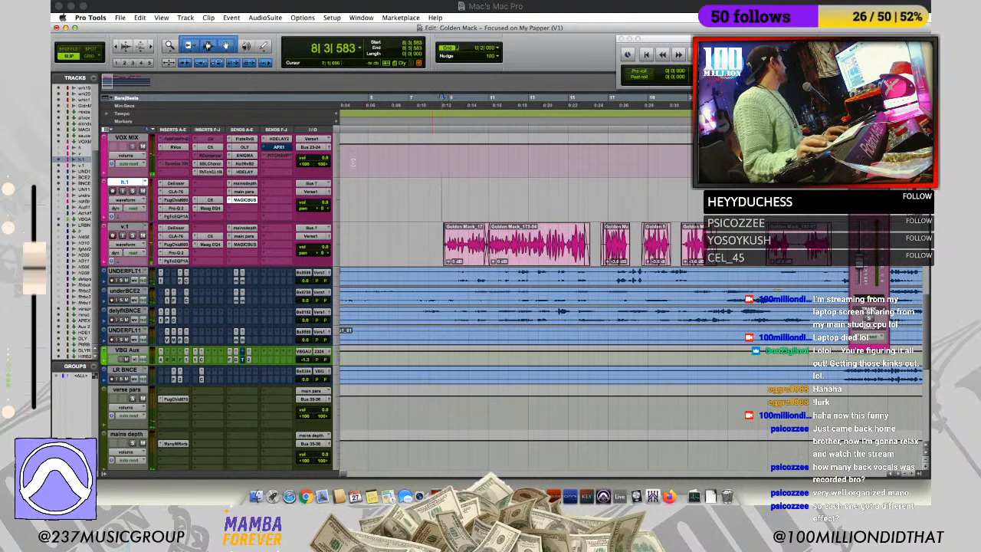
Step: Play the lead vocals from about bar 10 and stop playback
key(space)
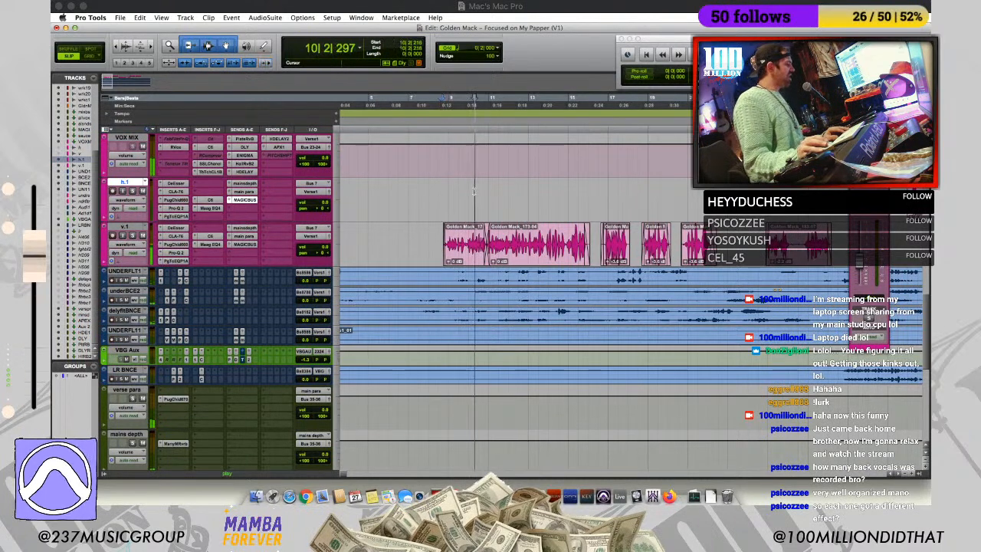
key(r)
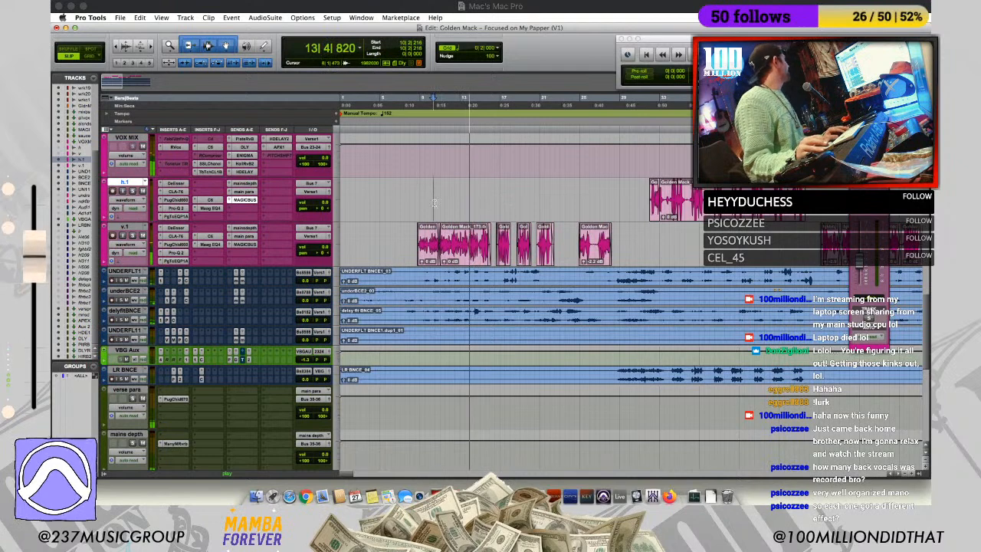
key(space)
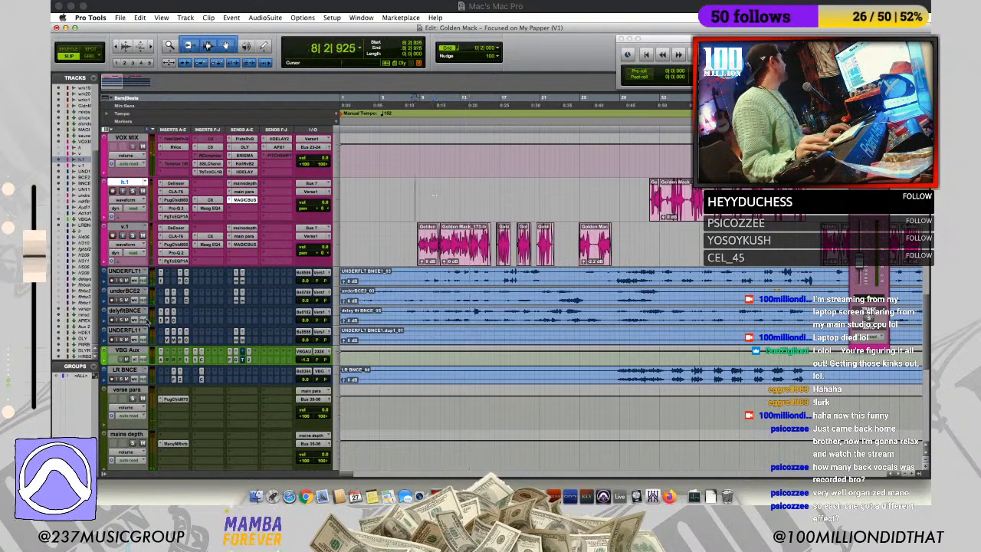
Step: Enlarge the heights of the four background vocal tracks from UNDERFLT1 through UNDERFLT11 together
click(135, 271)
shift+click(126, 330)
alt+shift+click(338, 295)
click(357, 300)
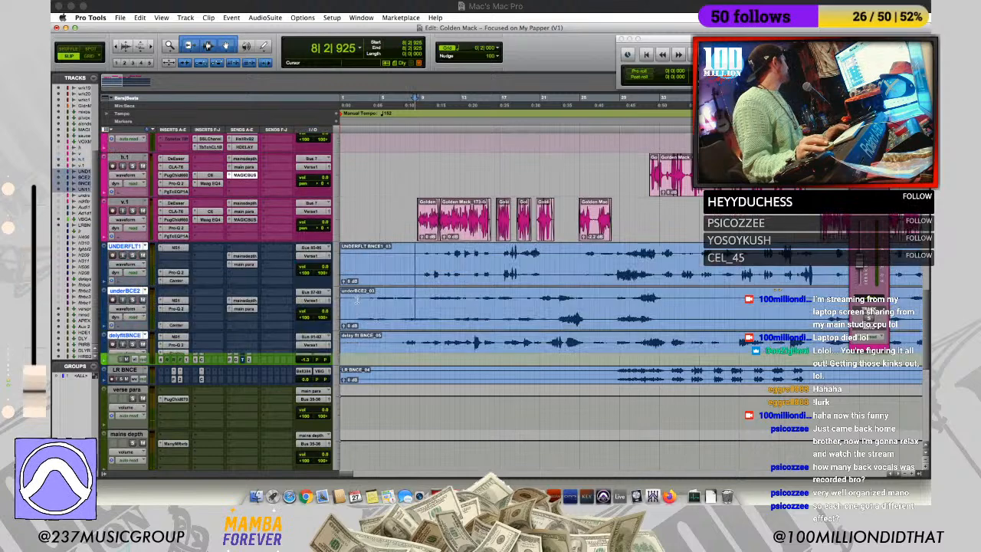
Step: Play the session from the beginning and compare the background vocal waveforms with the lead clips up to about bar 10
click(422, 254)
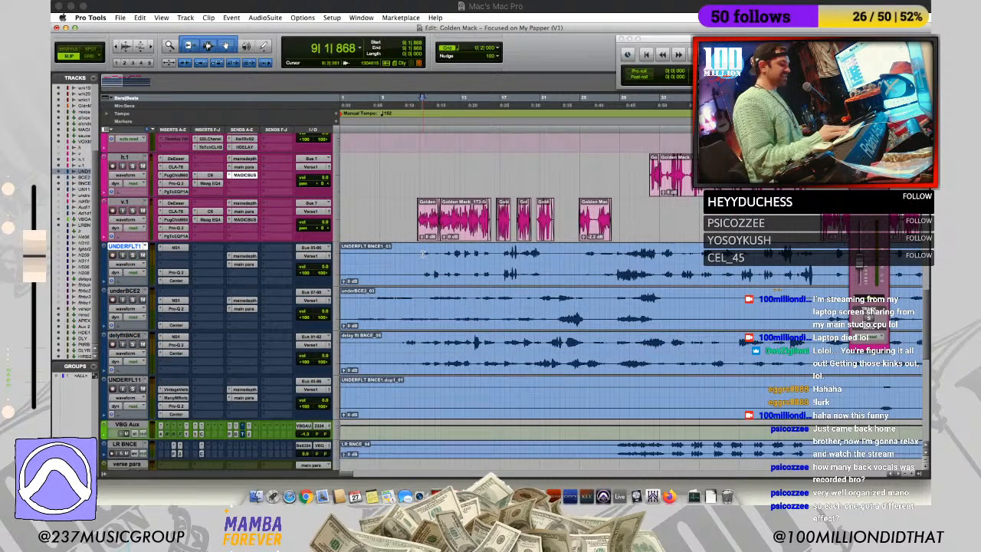
key(r)
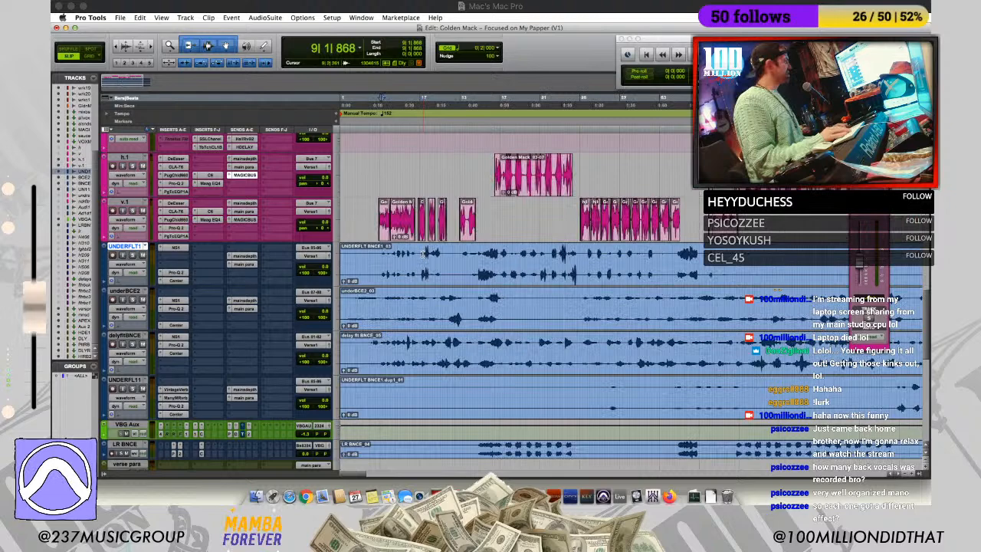
key(r)
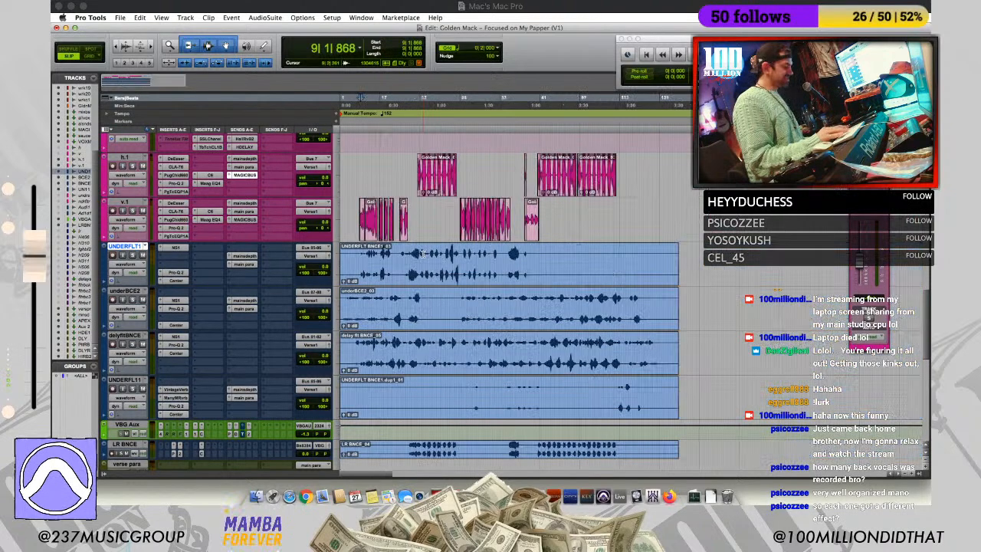
key(t)
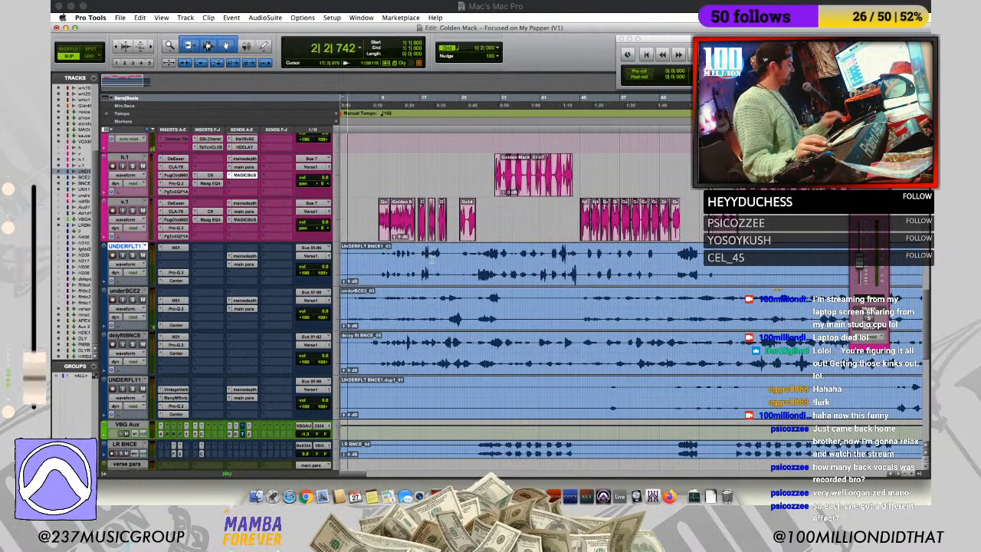
scroll(432, 260, down, 3)
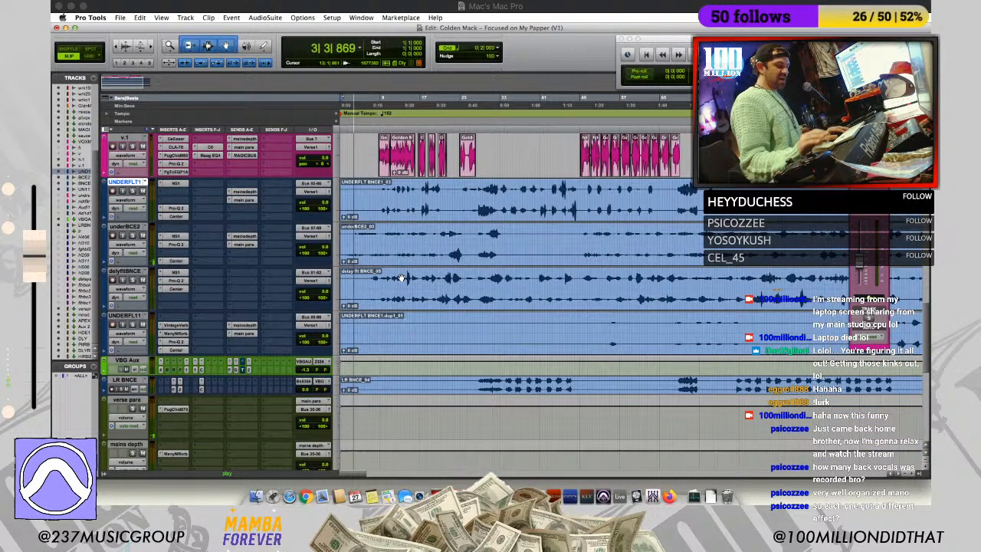
scroll(430, 283, up, 4)
key(r)
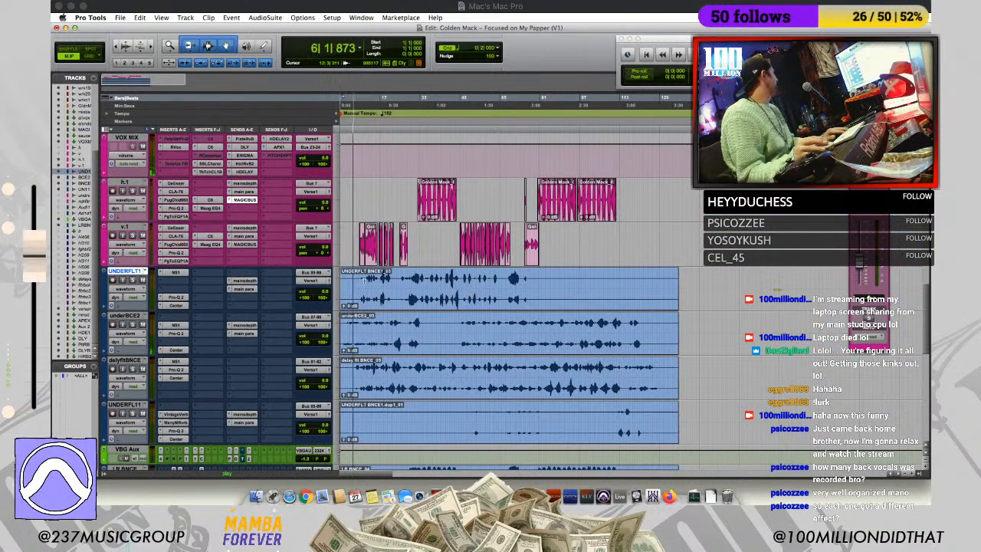
key(t)
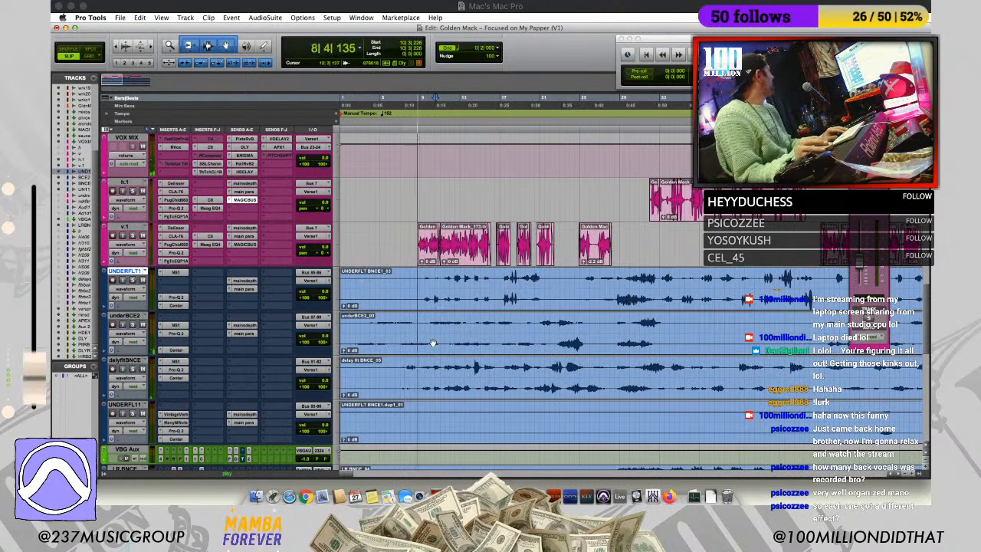
Step: Separate a short passage of the delay flt BNCE_05 clip near bar 12 while playing from about bar 10
click(519, 315)
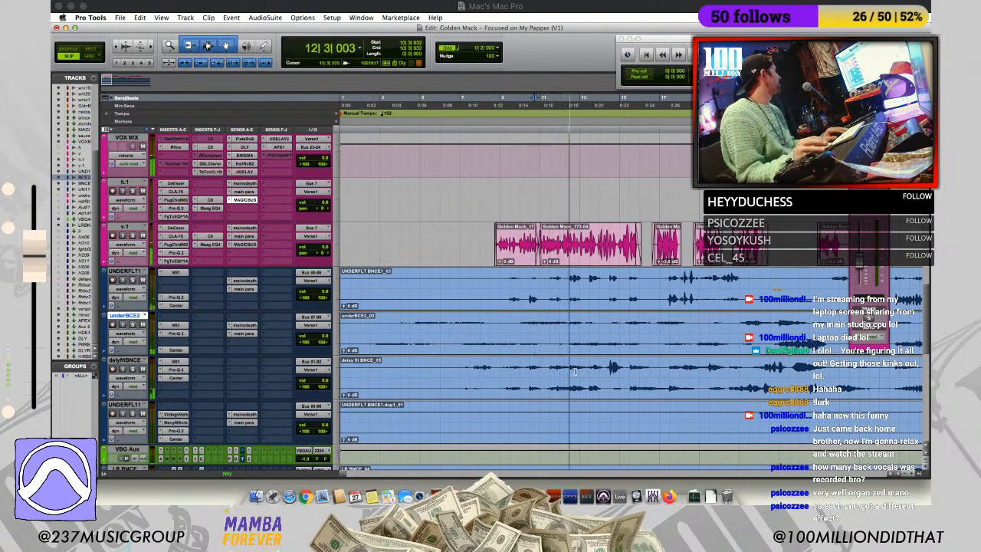
drag(569, 372, 572, 395)
key(super+e)
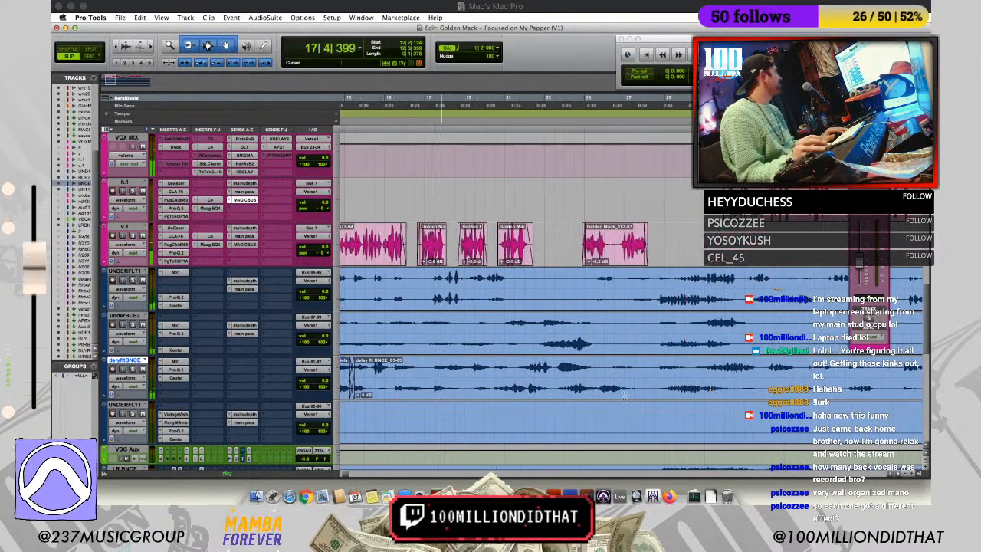
Step: Separate the UNDERFLT1 phrase near bar 20, raise its clip gain to +3.1 dB and play the edit
drag(444, 294, 457, 294)
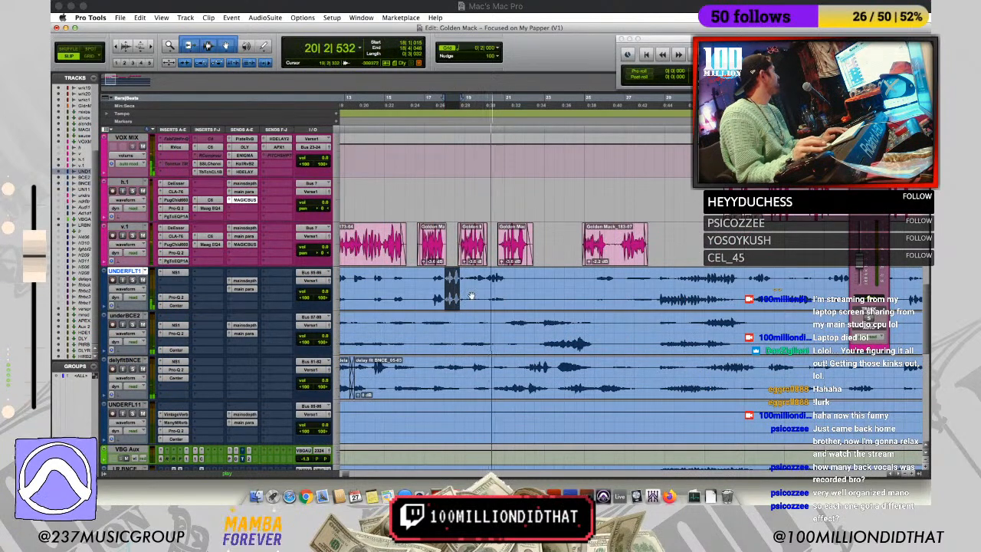
click(487, 279)
key(super+v)
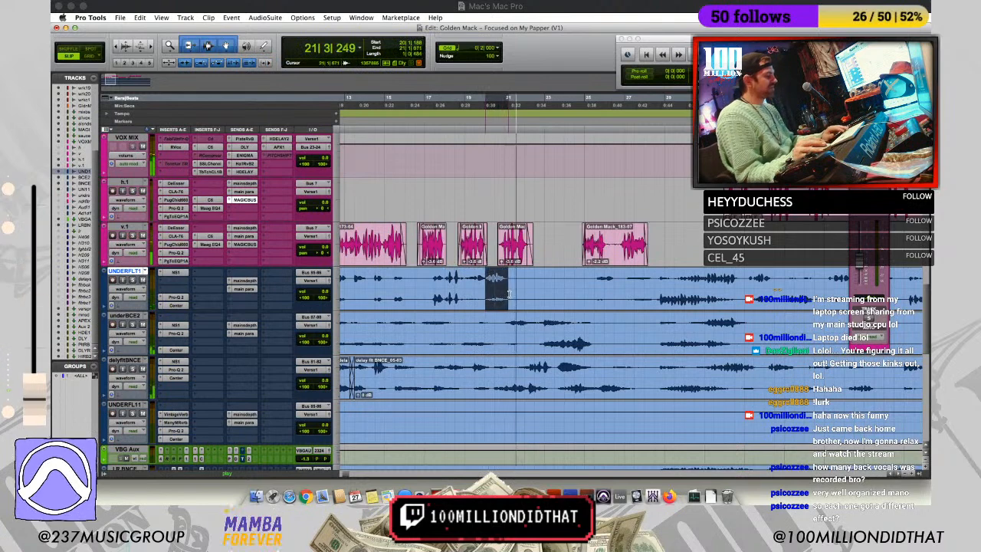
drag(488, 307, 489, 307)
click(524, 280)
key(space)
key(t)
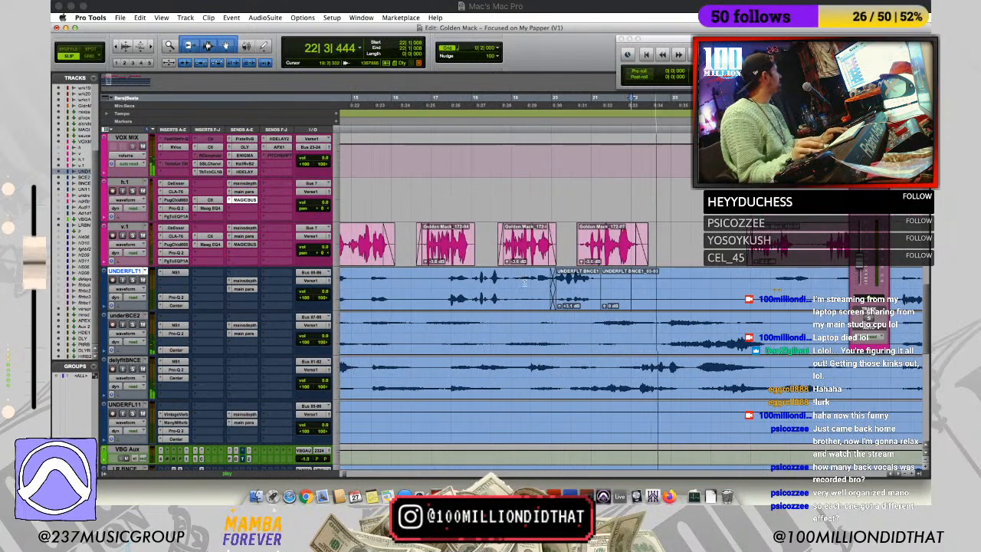
Step: Delete a short passage of the delay flt BNCE clip near bar 23 and play the edit from about bar 22
key(space)
click(667, 374)
key(space)
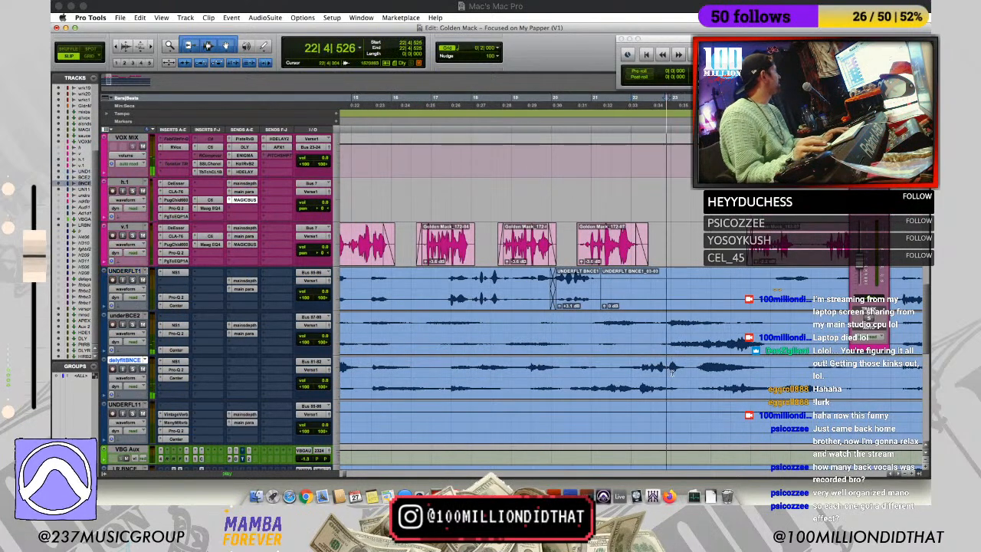
drag(684, 377, 698, 361)
key(Delete)
key(space)
click(634, 328)
key(space)
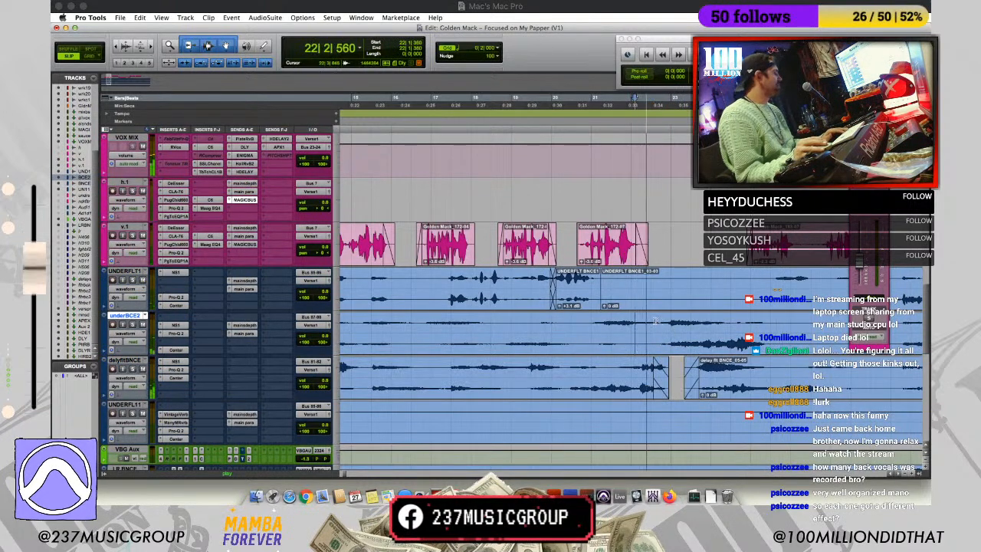
Step: Split the underBCE2 clip around bars 22 and 23, raise the gain of the middle part and crossfade the cuts
click(655, 330)
key(b)
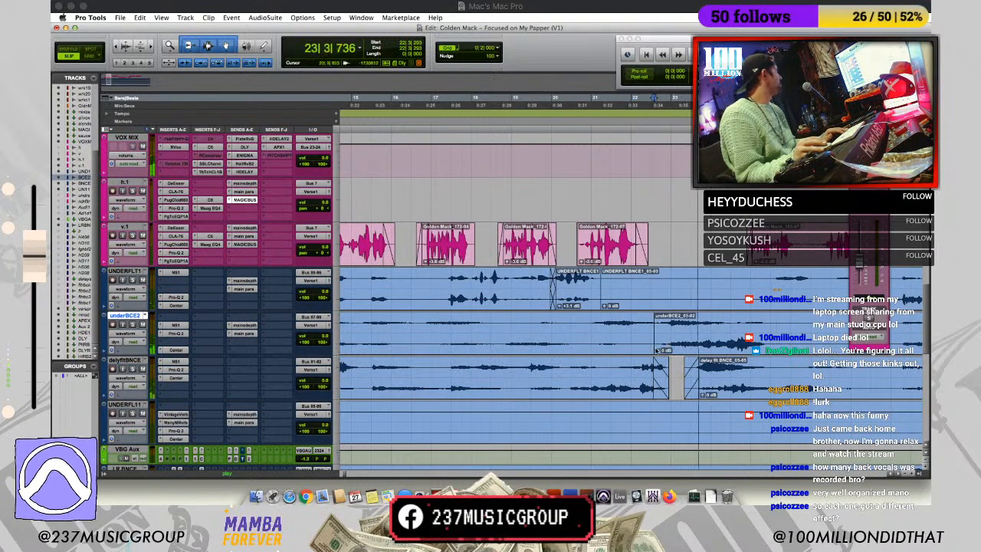
click(685, 320)
key(b)
drag(659, 351, 659, 340)
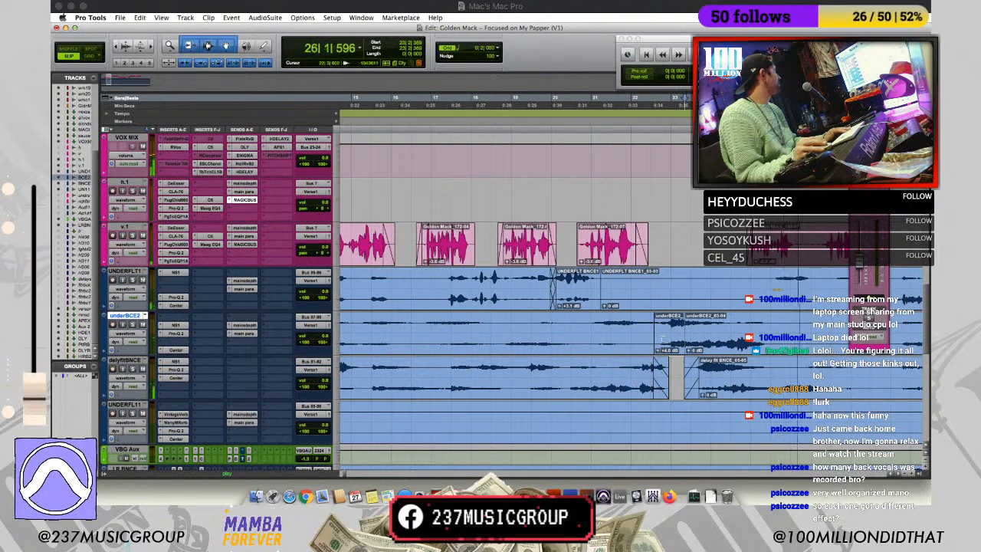
click(668, 334)
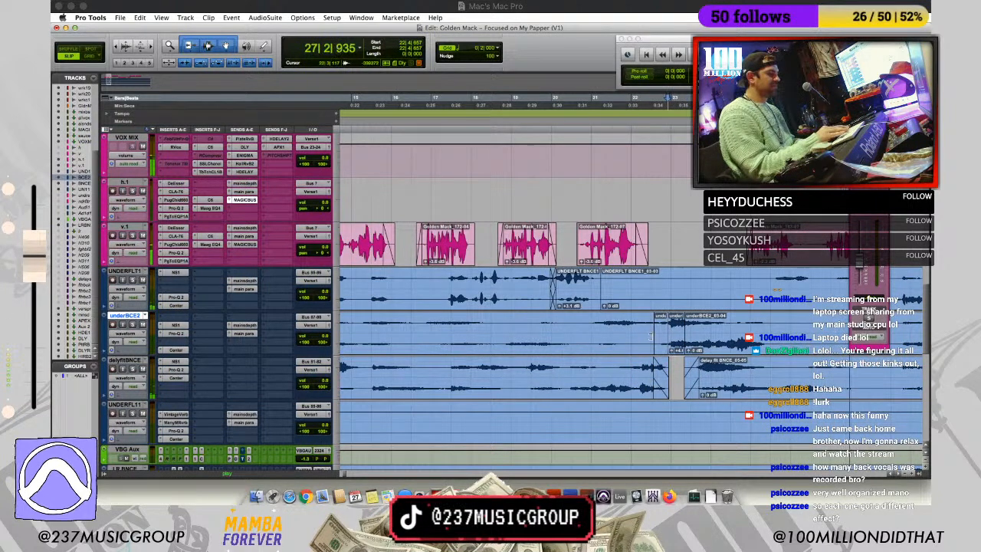
drag(607, 351, 671, 352)
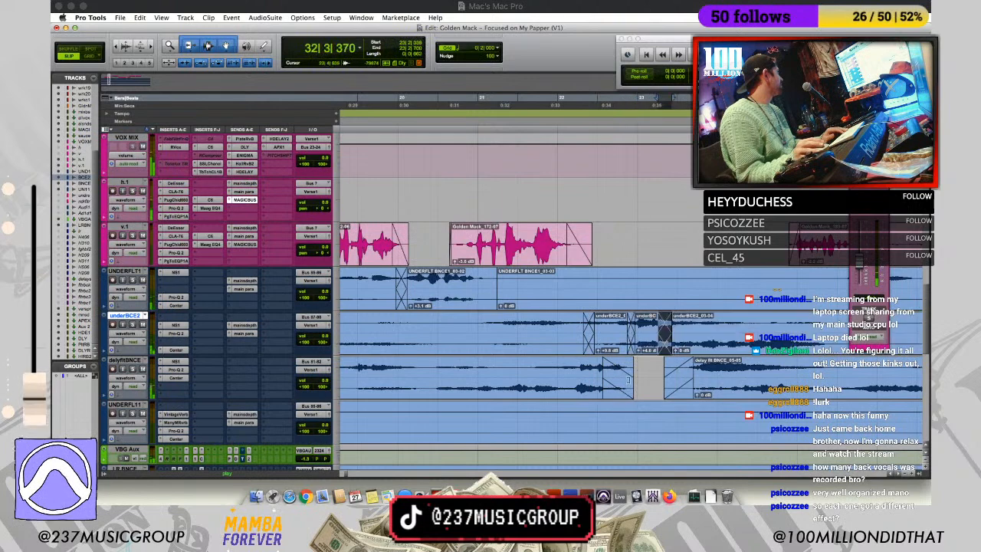
Step: Split the delay flt BNCE clip at 22|1|824, just before the gap, and play through the edits
click(625, 391)
drag(624, 391, 616, 391)
click(563, 387)
key(space)
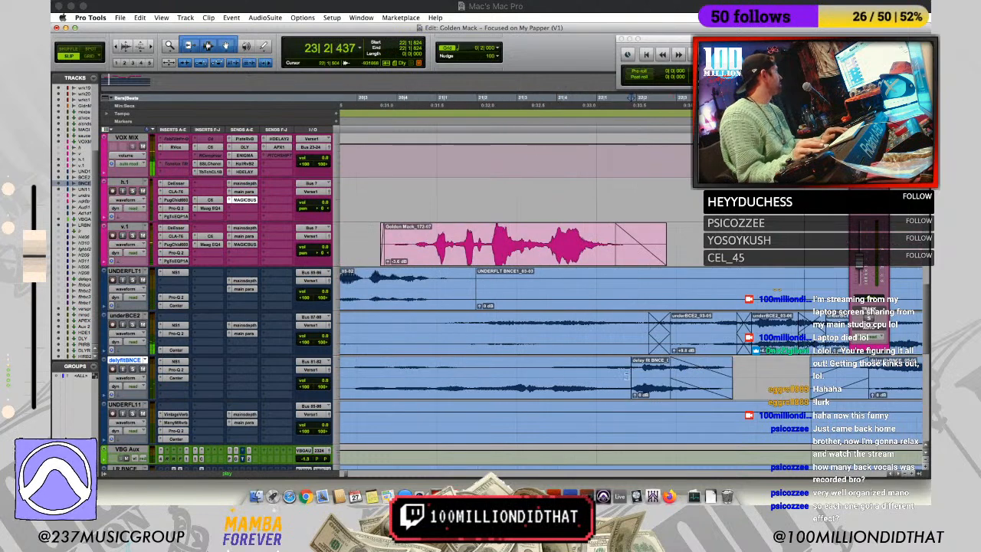
key(r)
key(r)
key(r)
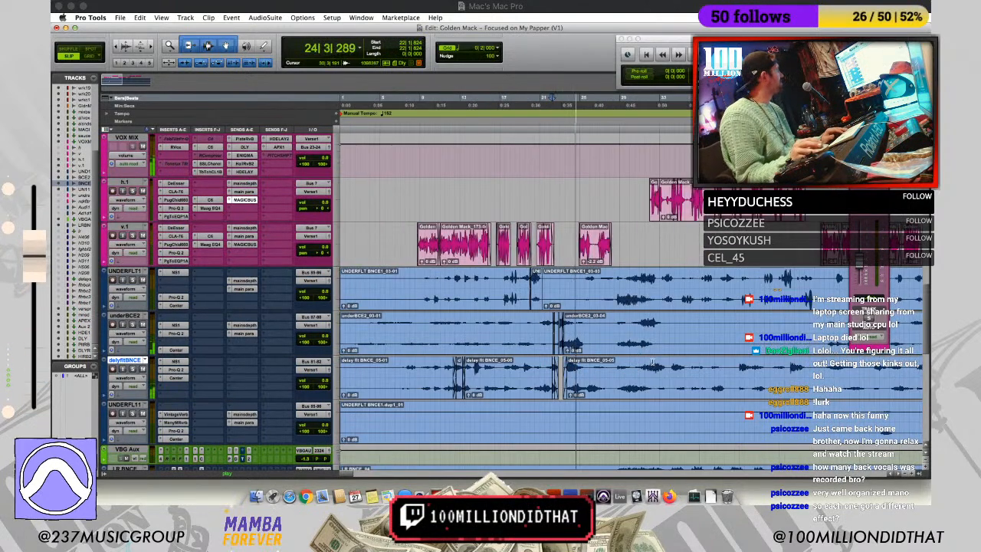
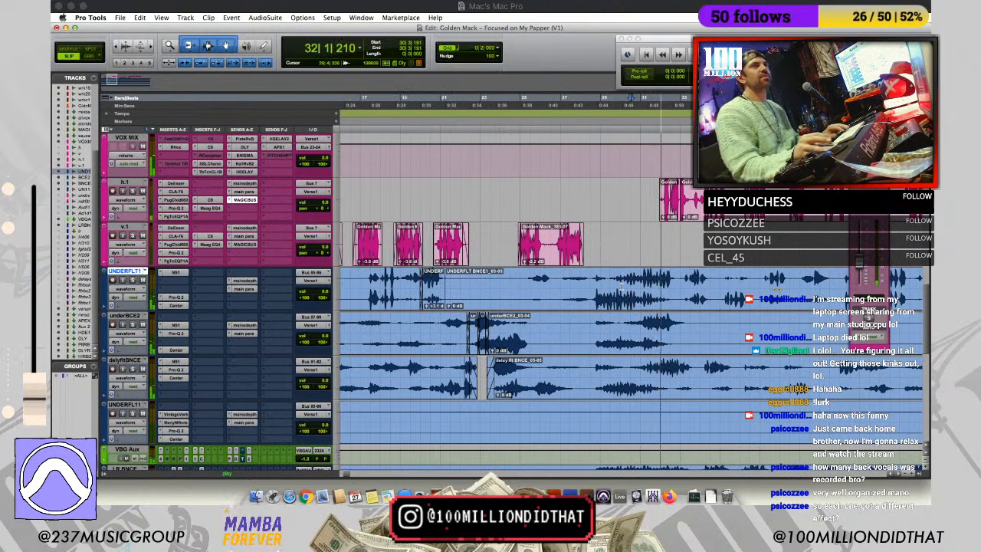
Step: Separate the UNDERFLT1 passage from 33|1|562 to about bar 38 and raise its clip gain to +3.1 dB
scroll(697, 291, down, 1)
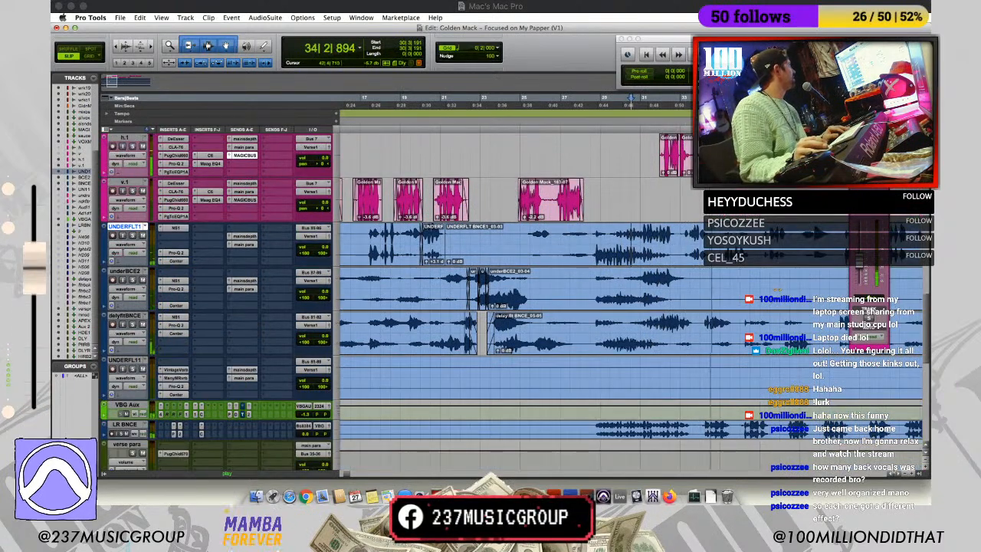
click(900, 474)
click(899, 473)
click(899, 474)
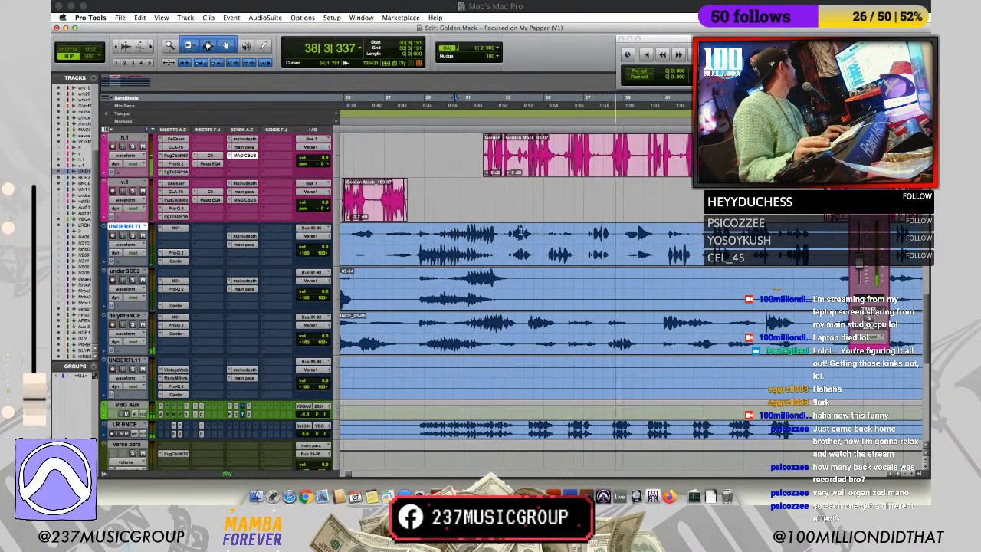
drag(507, 230, 615, 248)
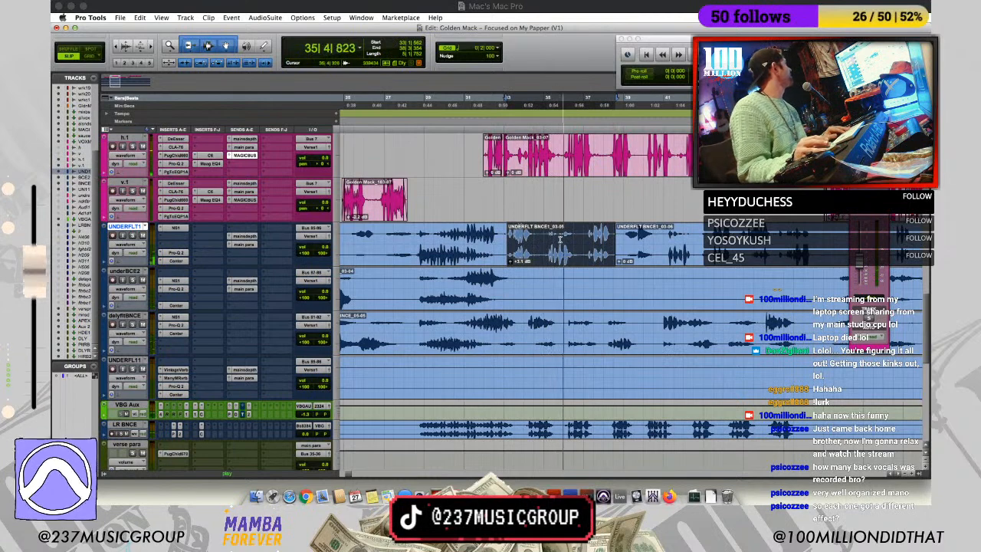
Step: Split the boosted UNDERFLT1 clip at 36|4|897 and raise the gain of its second part further
scroll(563, 245, up, 3)
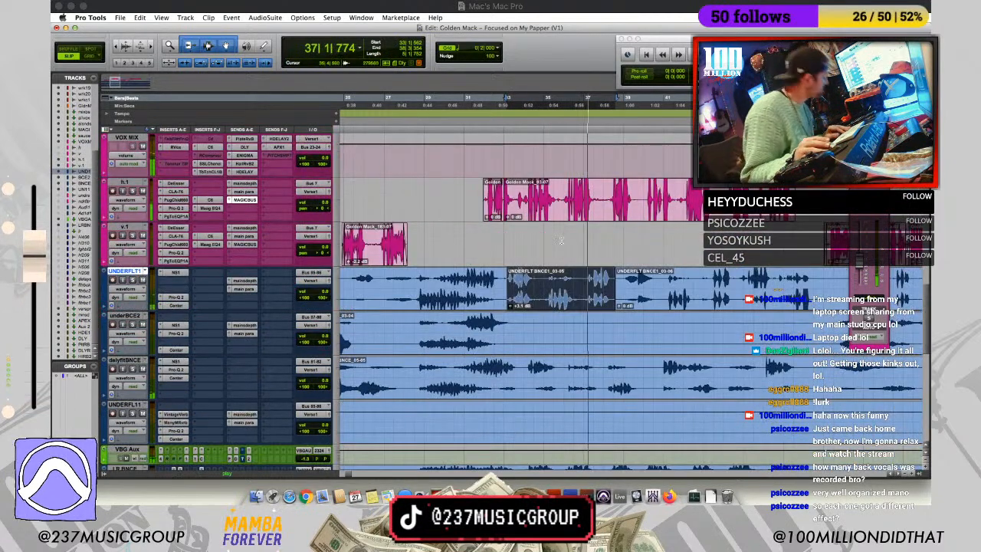
click(583, 280)
key(super+e)
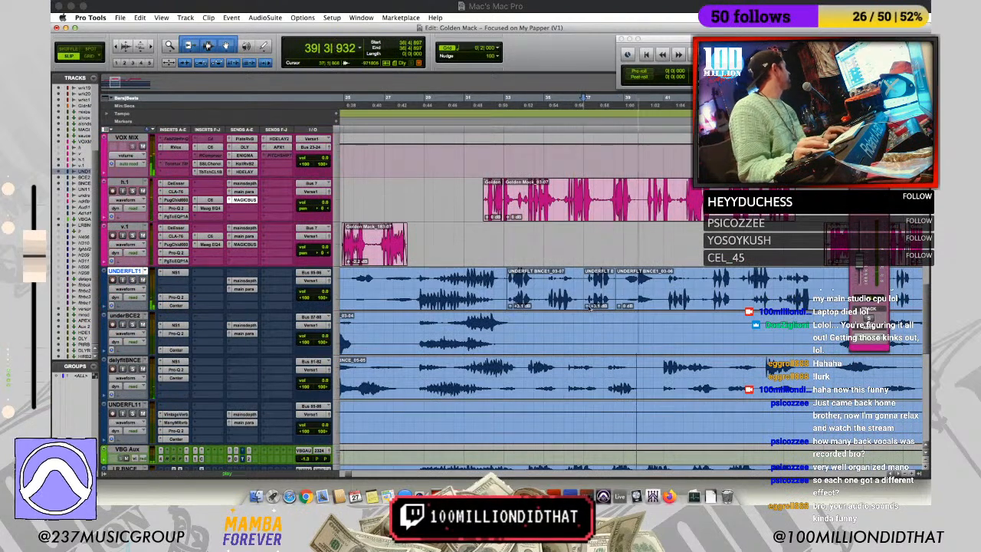
drag(588, 307, 587, 300)
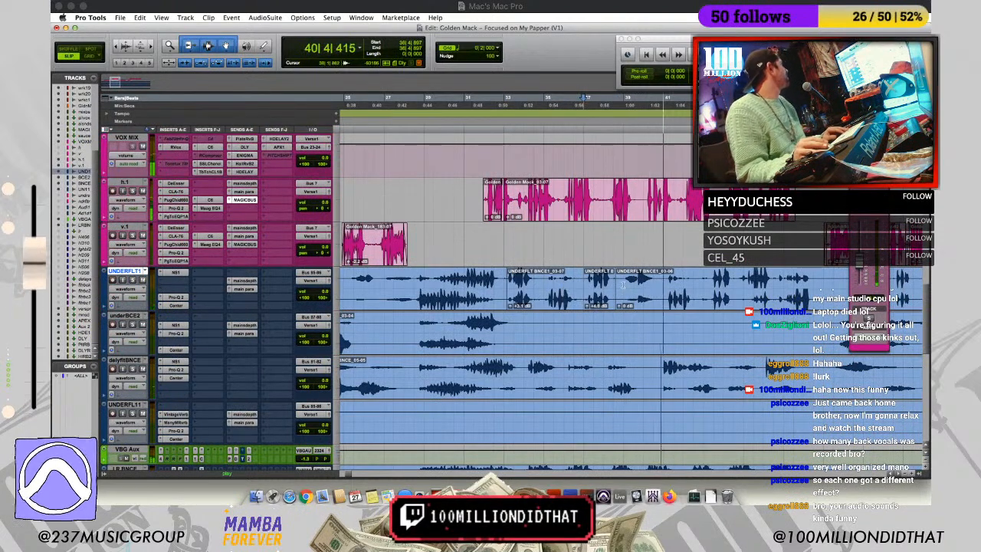
Step: Separate a short UNDERFLT1 piece near bar 39 and place a copy of it on the UNDERFLT11 track
key(space)
click(629, 281)
click(637, 280)
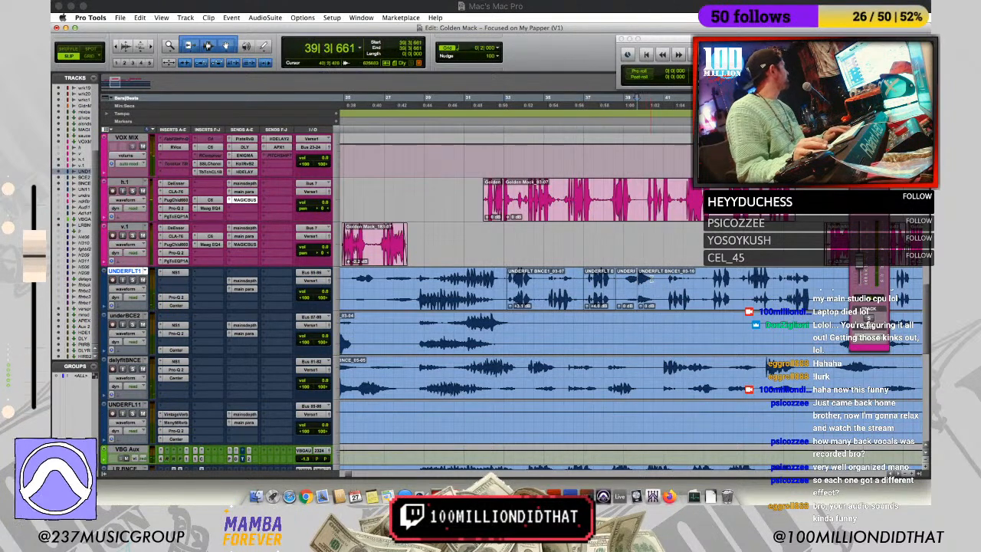
drag(644, 302, 642, 408)
click(631, 372)
key(space)
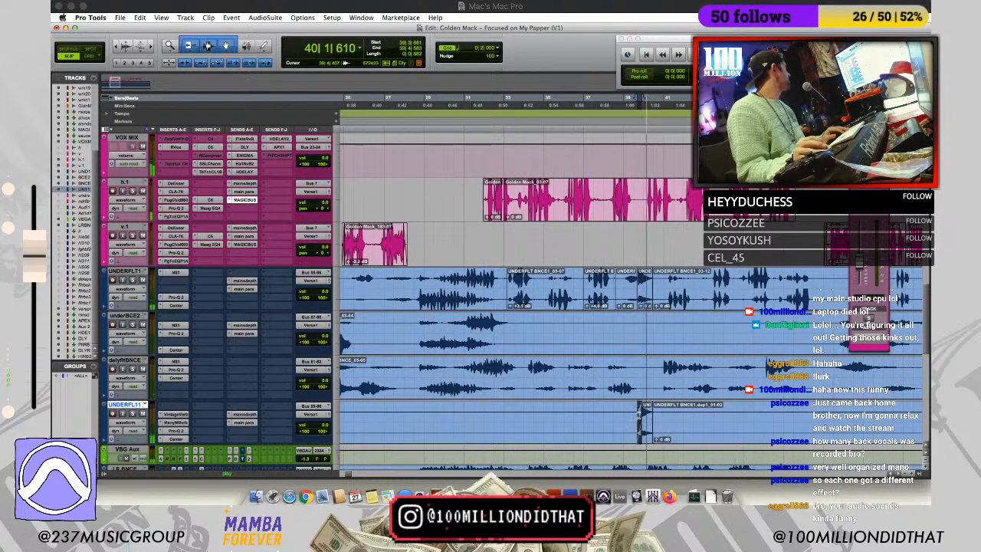
Step: Fade the copied clip on UNDERFLT11 near bar 39 and crossfade the UNDERFLT1 clip boundary near bar 38
key(space)
click(621, 342)
click(617, 236)
key(t)
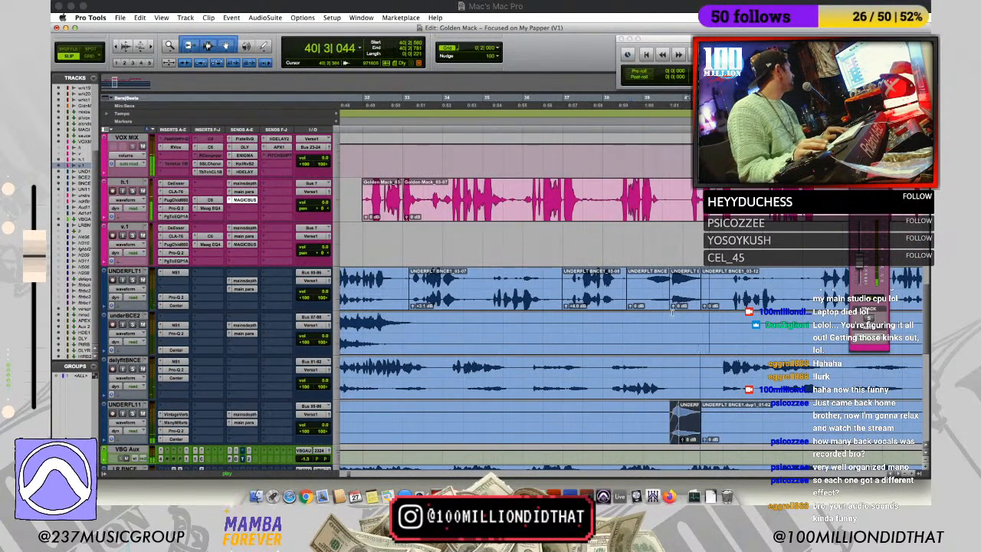
click(687, 406)
drag(628, 307, 617, 307)
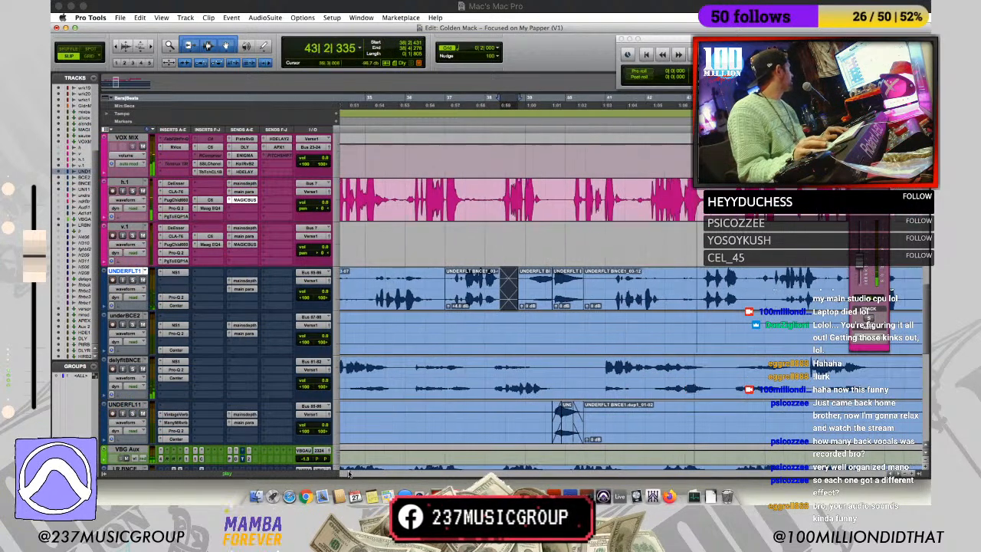
Step: Crossfade the UNDERFLT1 clip boundary near 40|2 while auditioning the passage
key(space)
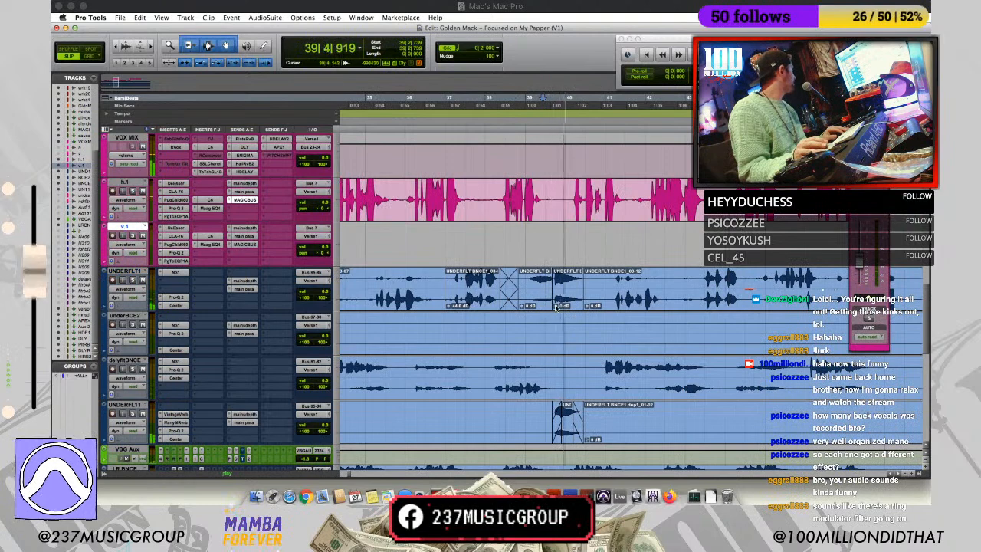
drag(585, 308, 589, 309)
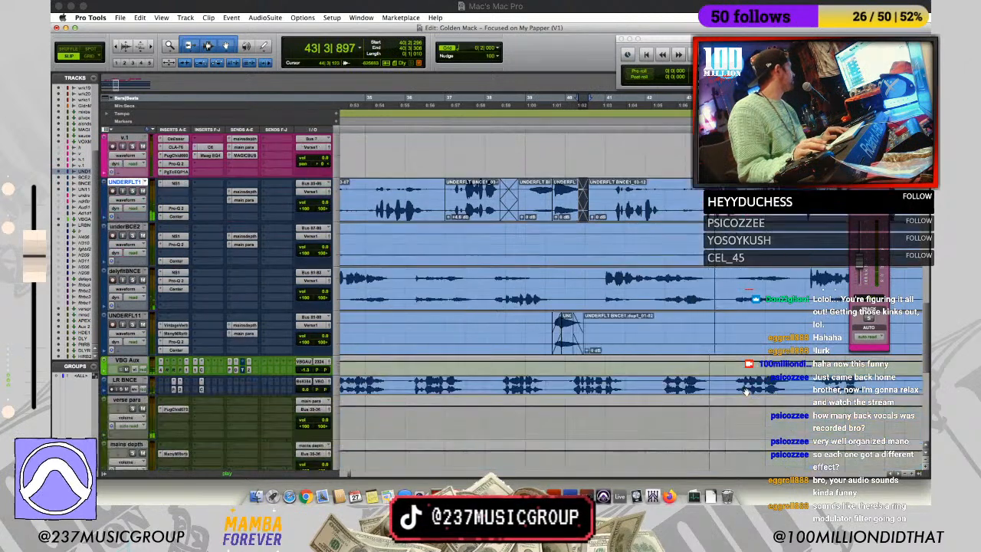
scroll(743, 375, down, 2)
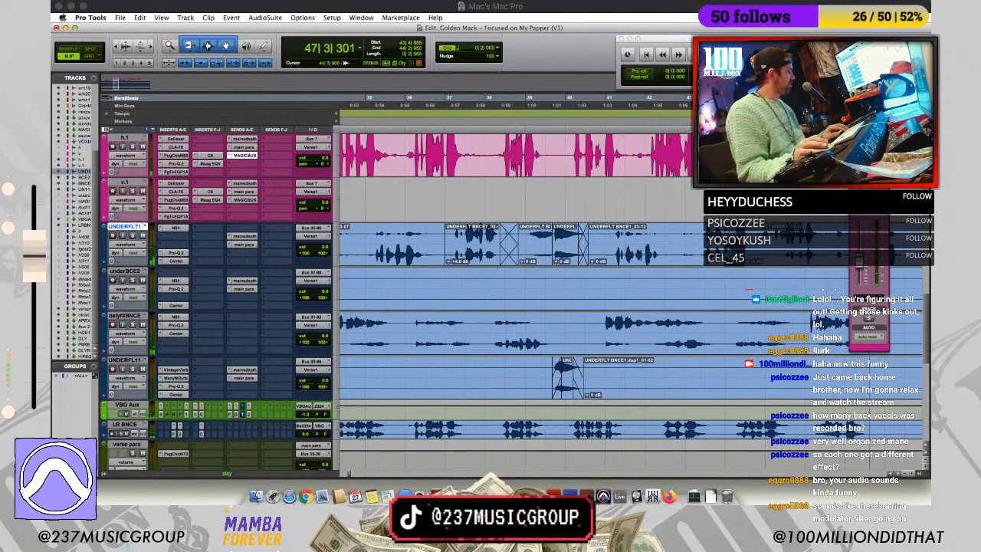
Step: Place a copy of the short UNDERFLT1 piece near bar 44 on the UNDERFLT11 track and lower its clip gain
drag(729, 255, 729, 376)
click(720, 366)
key(space)
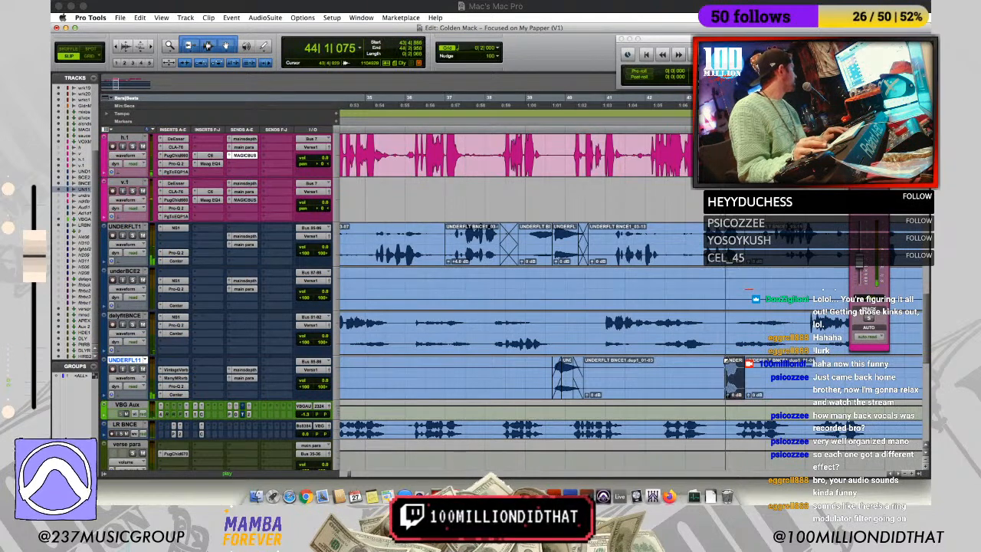
drag(732, 396, 732, 400)
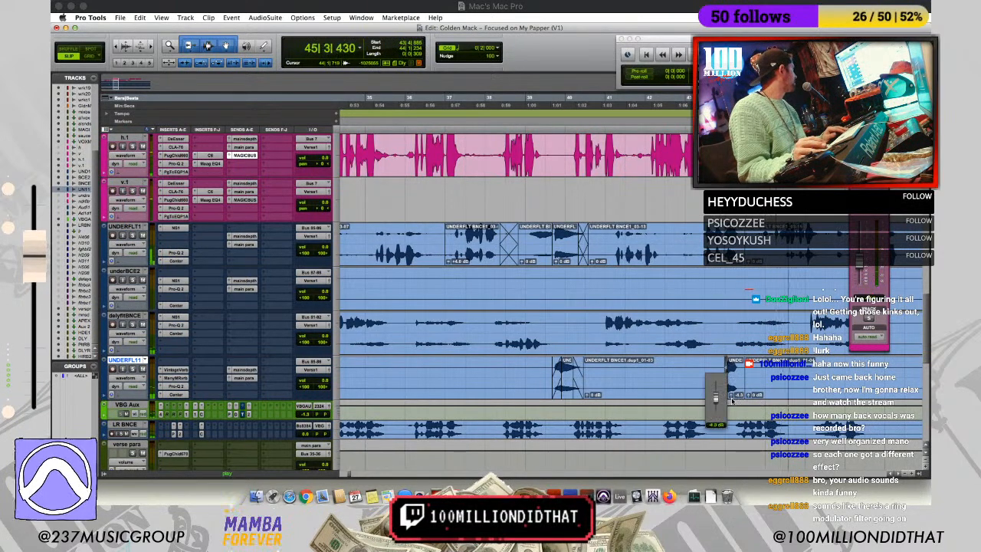
click(688, 279)
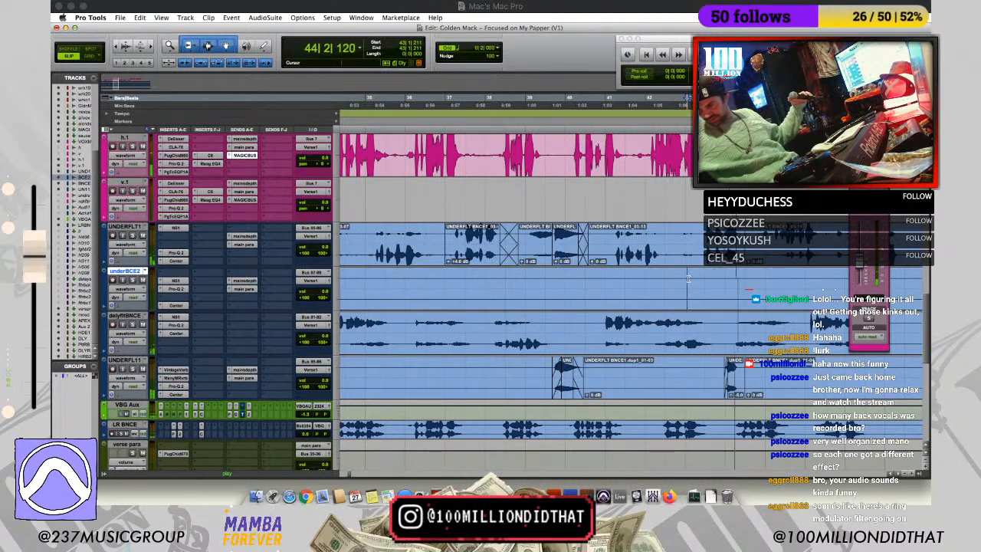
Step: Switch to Streamlabs OBS and turn the MIC MIC level in the mixer all the way down
drag(541, 502, 542, 55)
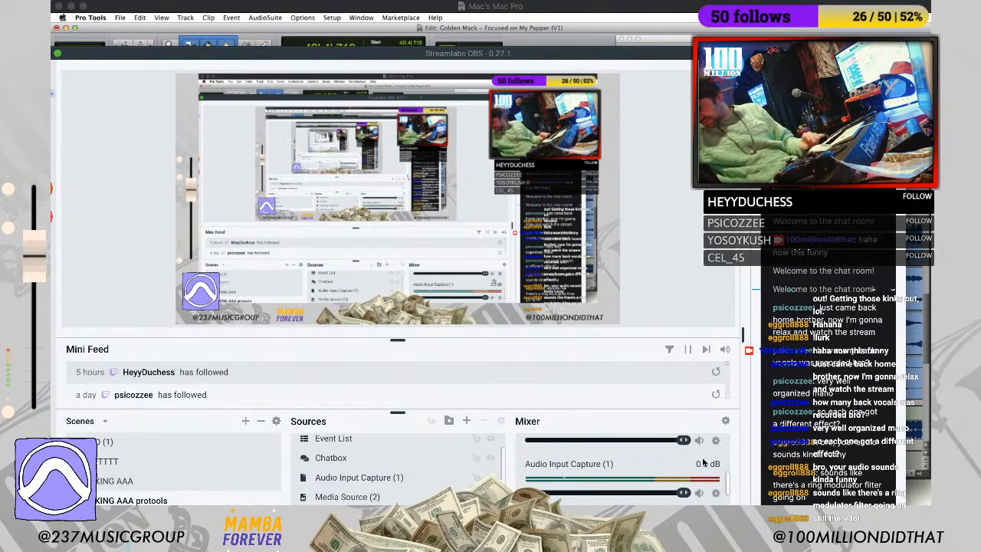
scroll(636, 463, down, 2)
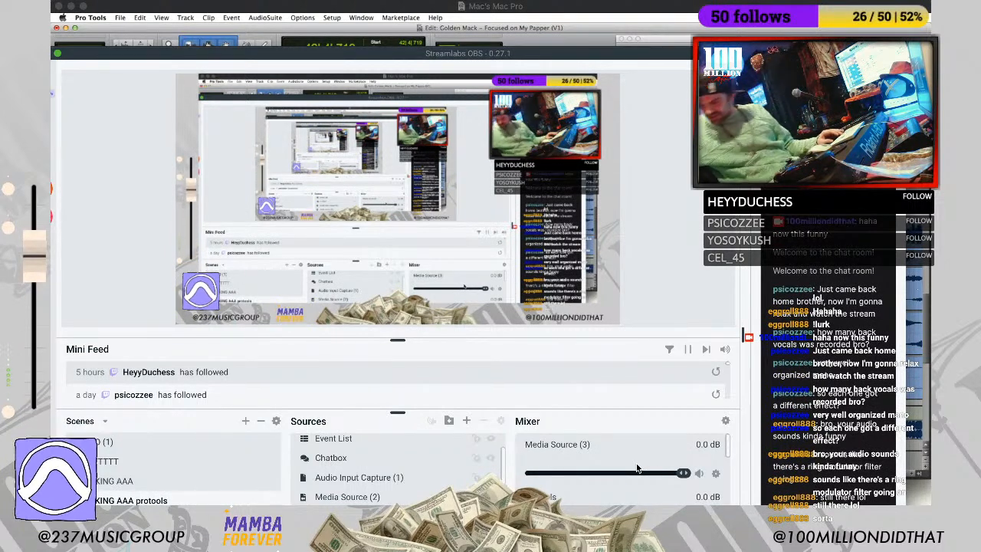
scroll(636, 467, down, 2)
scroll(636, 465, down, 5)
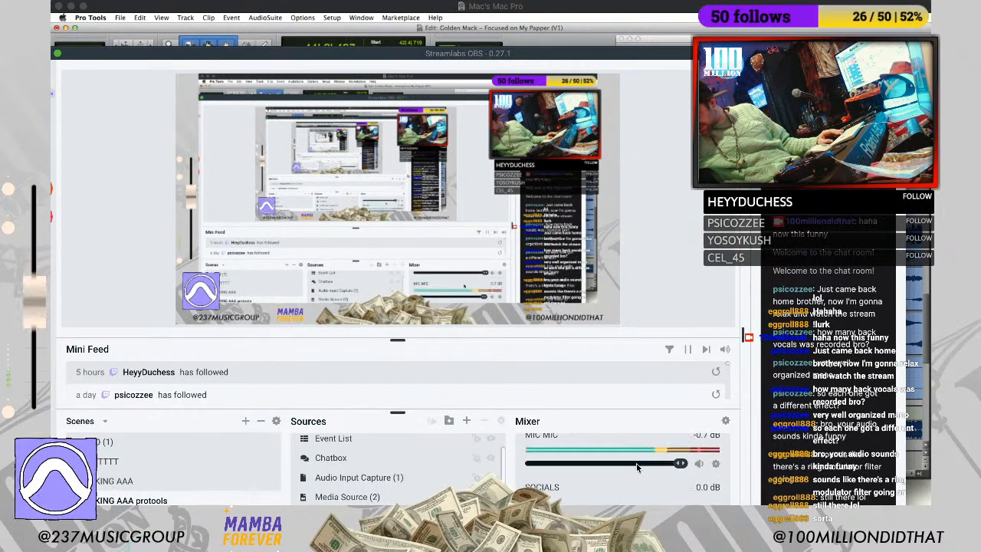
scroll(636, 467, up, 1)
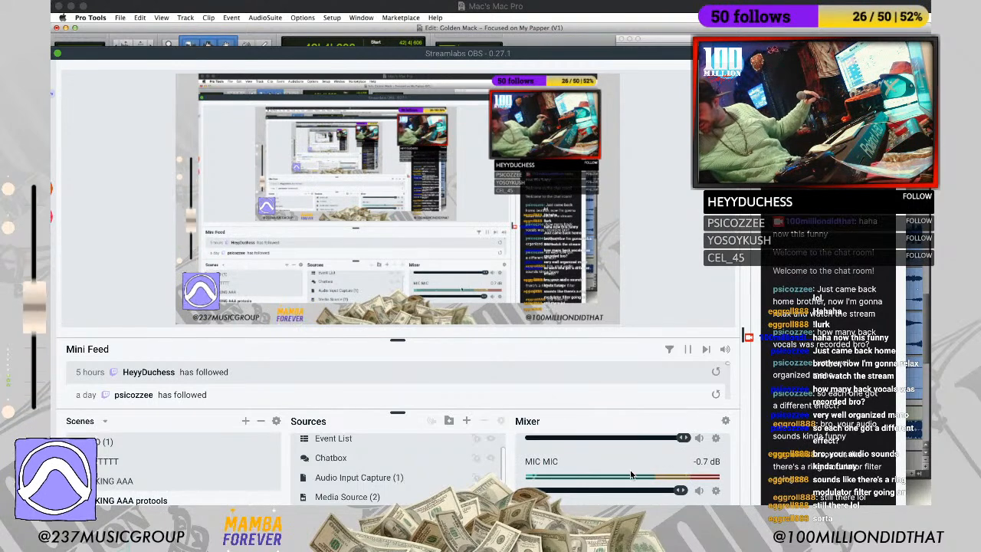
scroll(629, 474, up, 1)
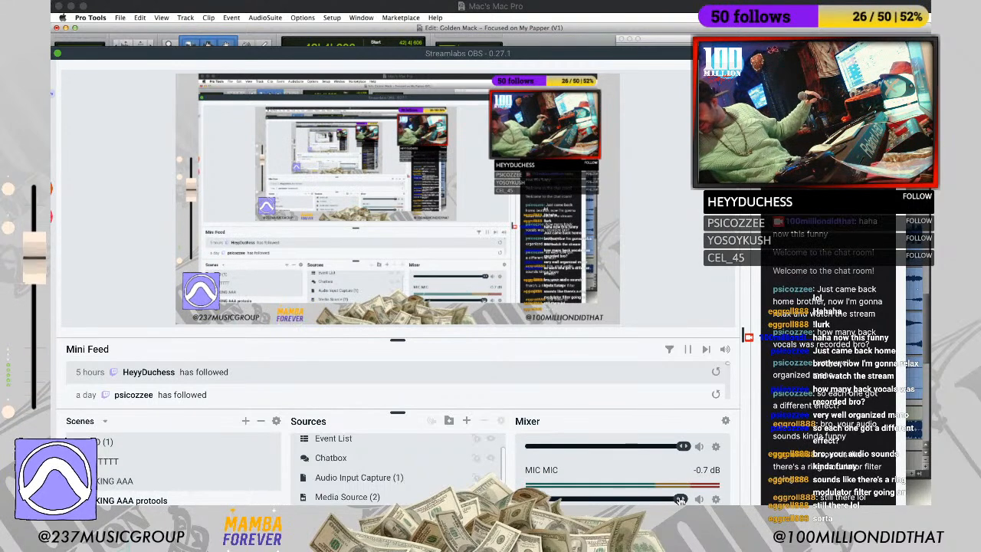
scroll(680, 498, down, 5)
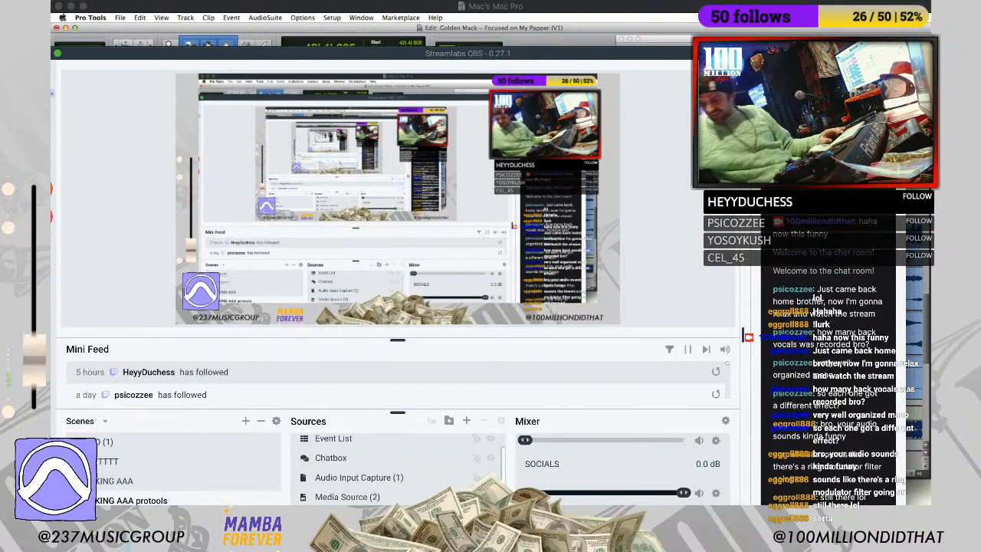
scroll(597, 478, down, 3)
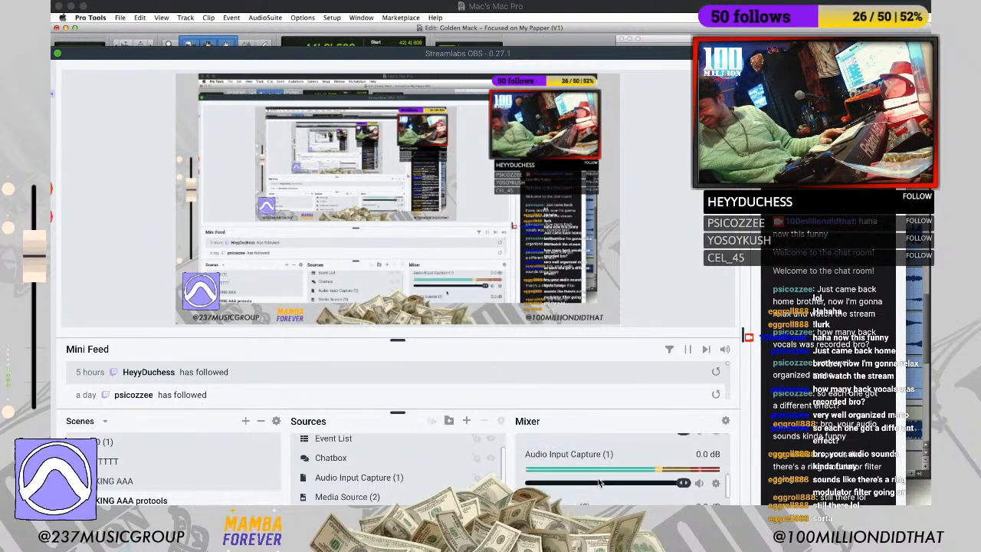
Step: Check the remaining Streamlabs OBS mixer channels and view the options of Audio Input Capture (1)
scroll(597, 479, up, 1)
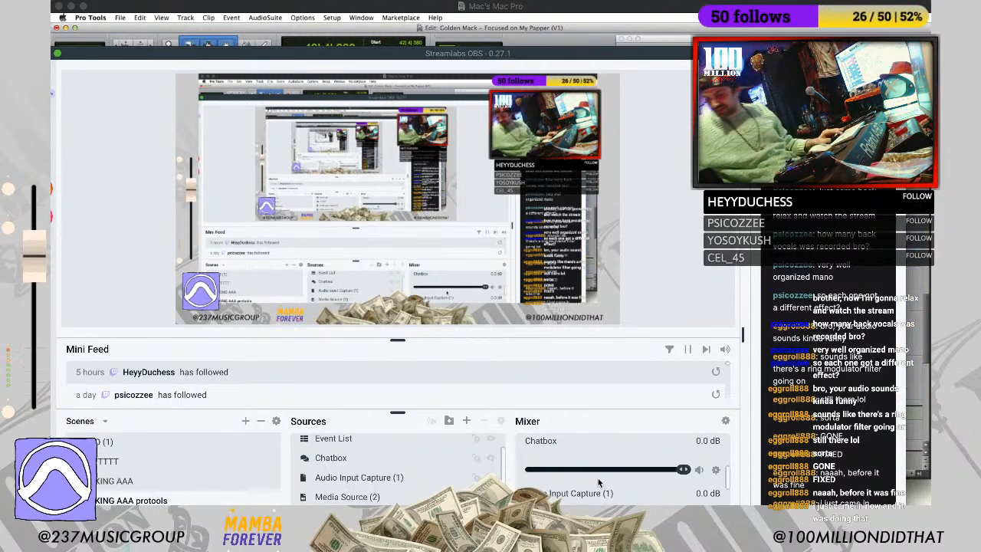
scroll(612, 486, up, 2)
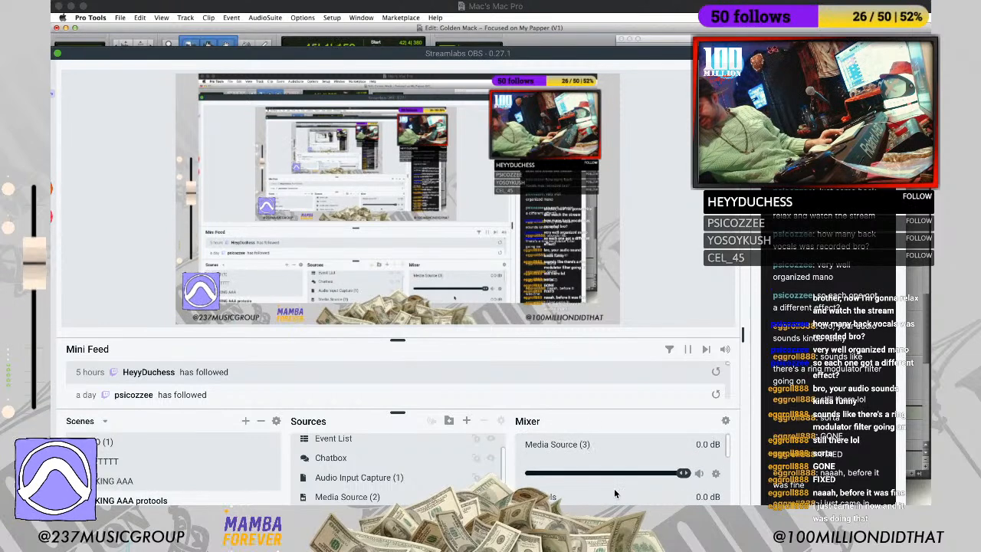
scroll(614, 493, down, 1)
scroll(614, 493, down, 3)
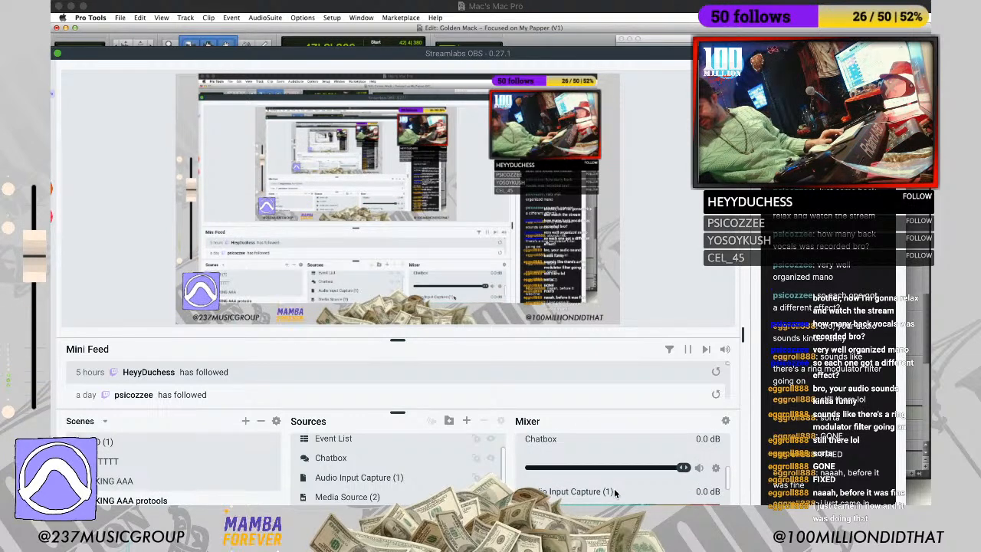
scroll(675, 495, down, 1)
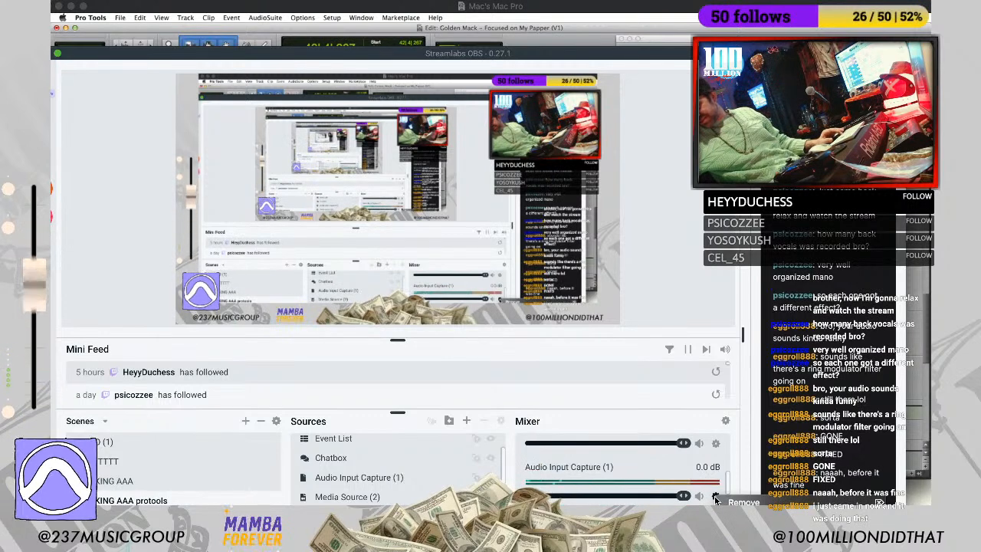
click(716, 497)
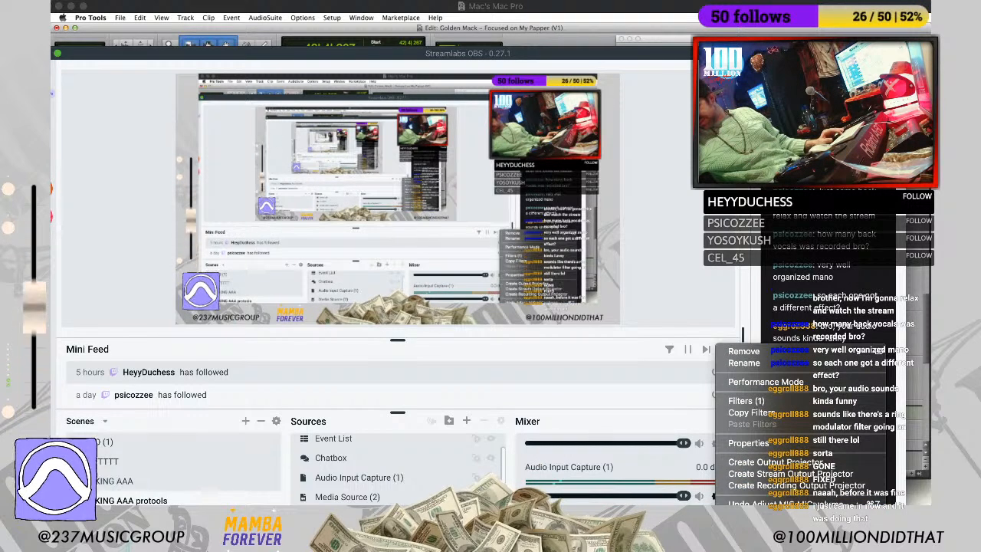
click(660, 466)
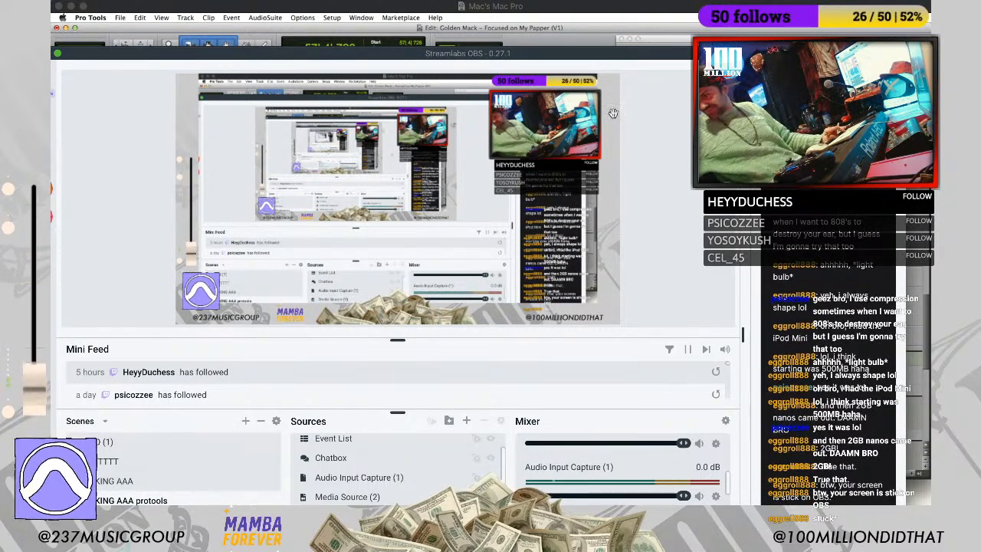
Step: Switch back to Pro Tools, inspect the end of the UNDERFLT1 track around bar 79 and return to the song's start
drag(571, 55, 583, 502)
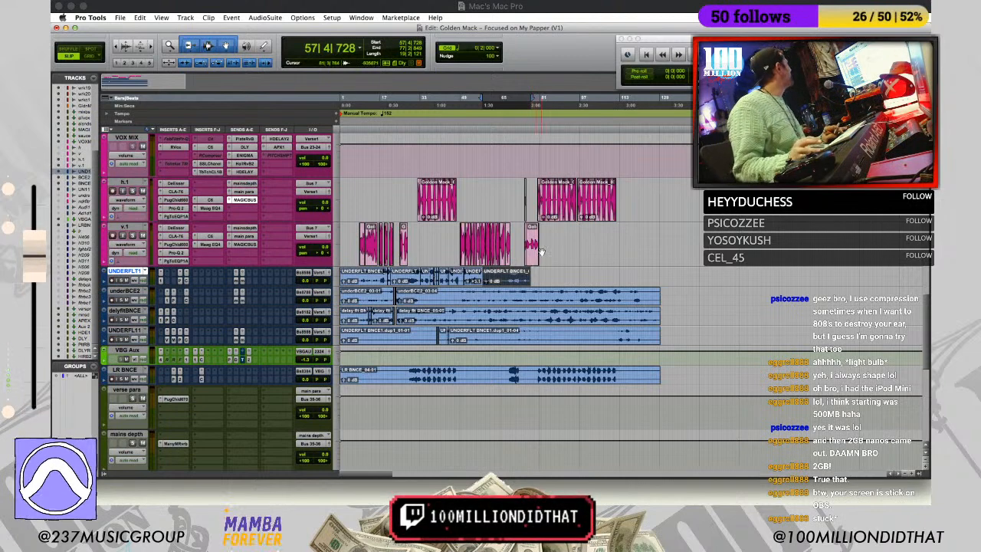
click(537, 272)
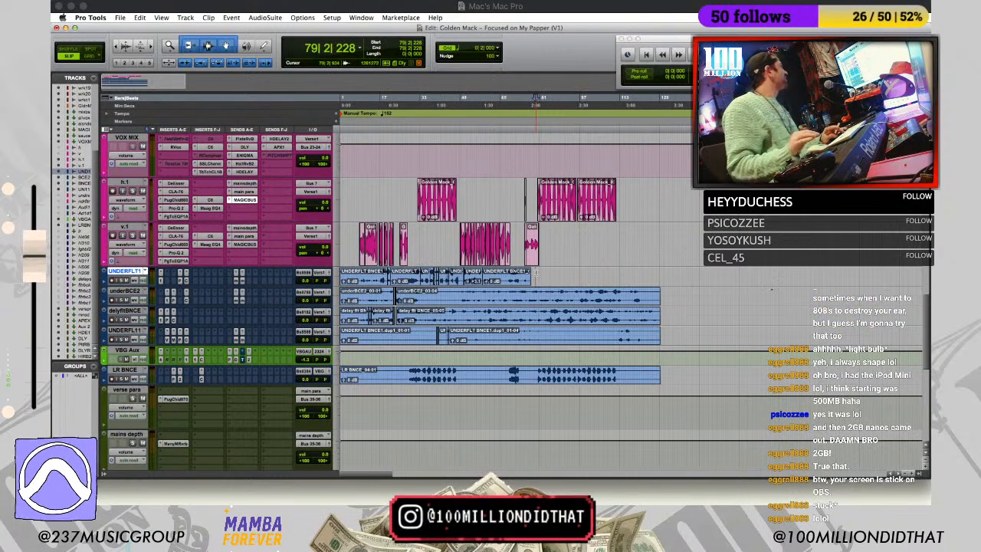
click(537, 272)
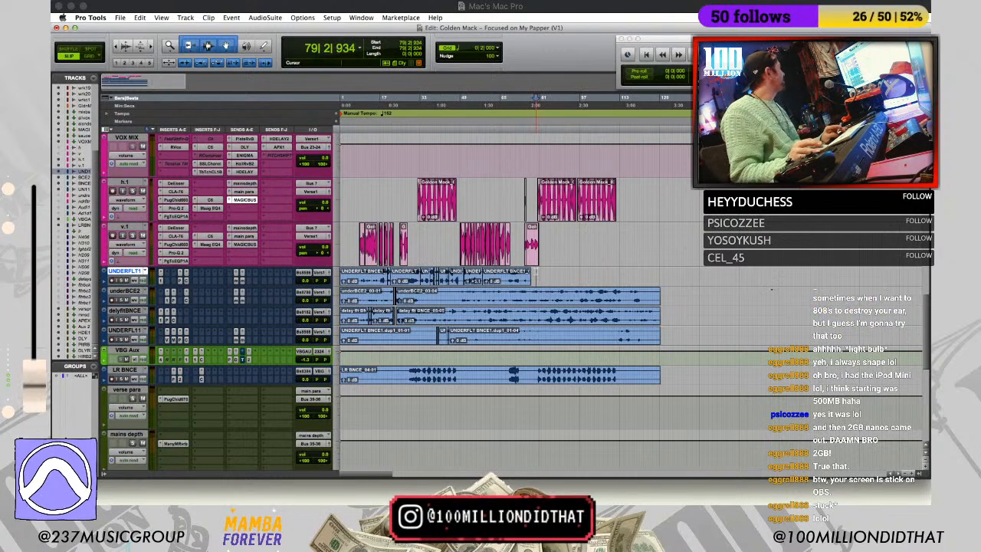
key(t)
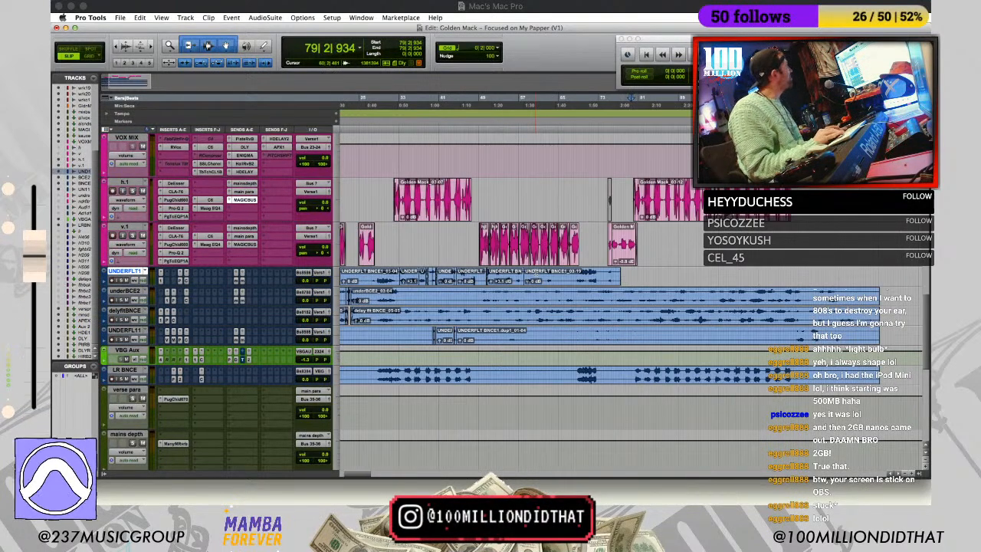
key(Return)
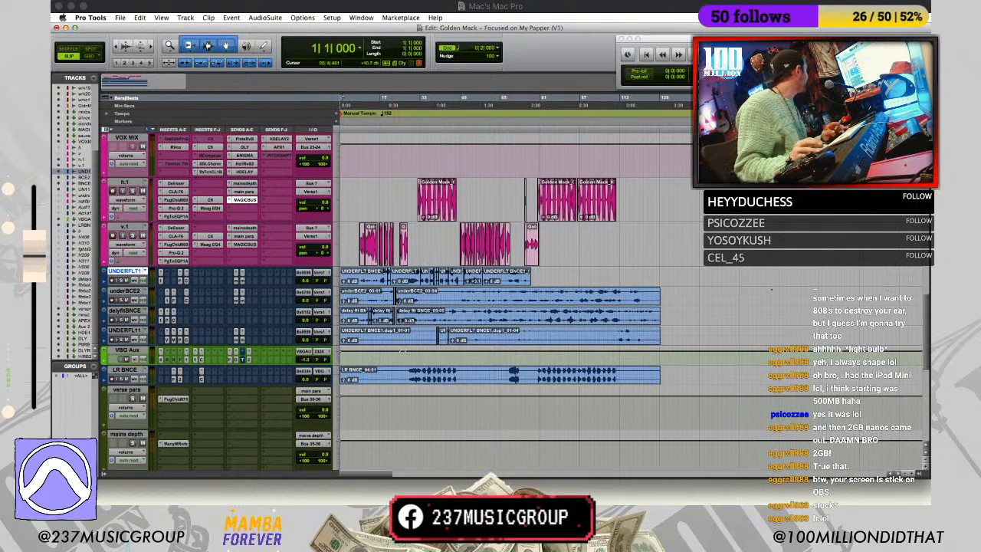
Step: Set the height of all tracks from UNDERFLT1 through LR BNCE to medium
click(126, 331)
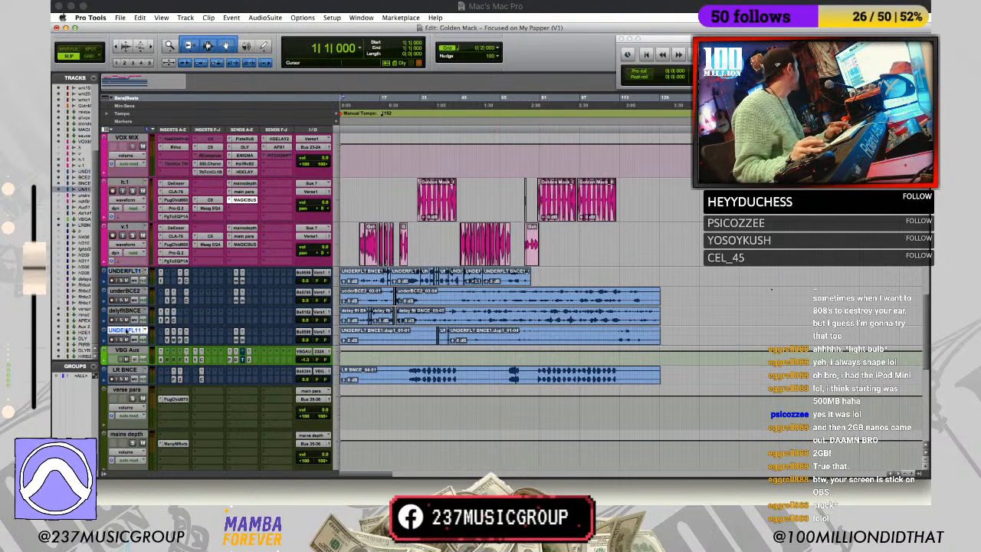
shift+click(131, 272)
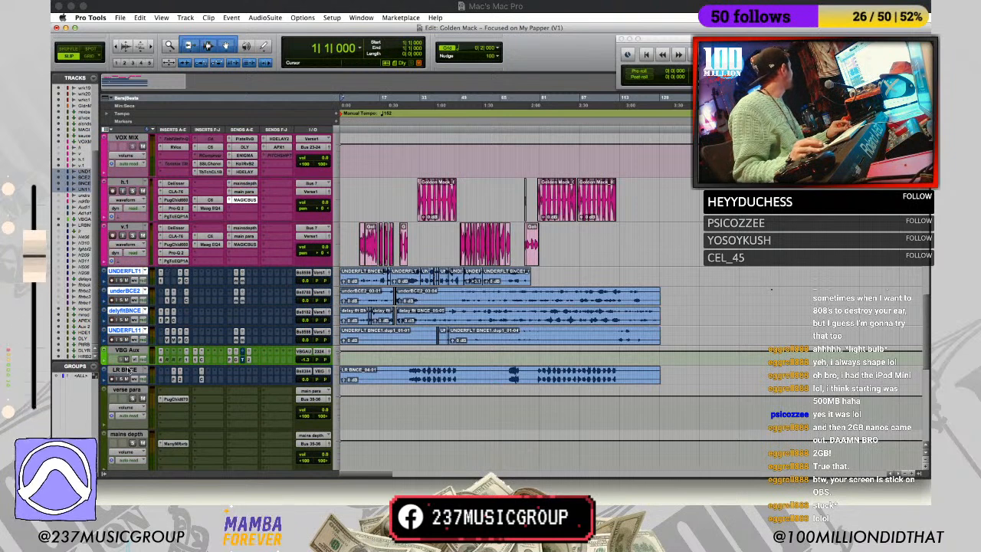
shift+click(131, 370)
click(338, 325)
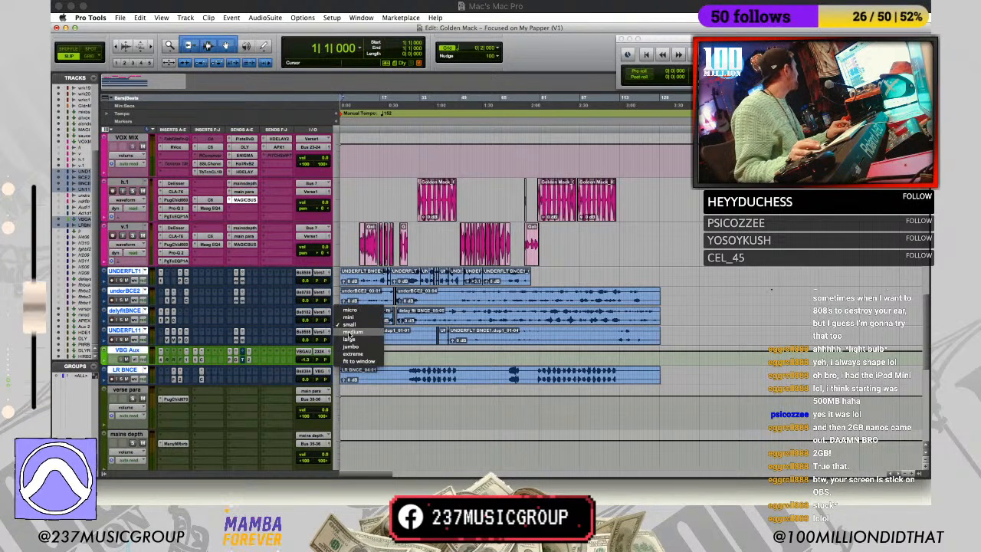
click(350, 333)
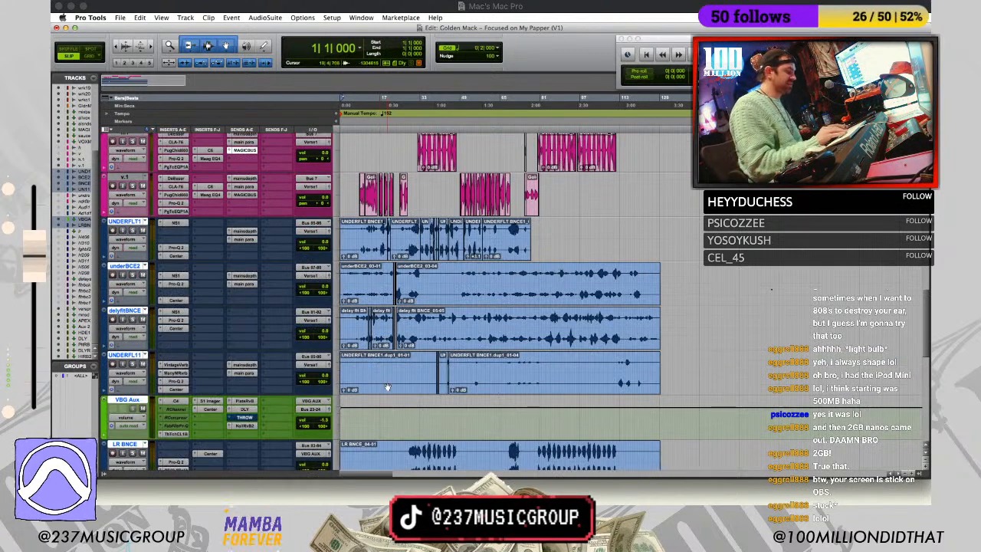
key(super+alt+bracketright)
key(super+alt+bracketleft)
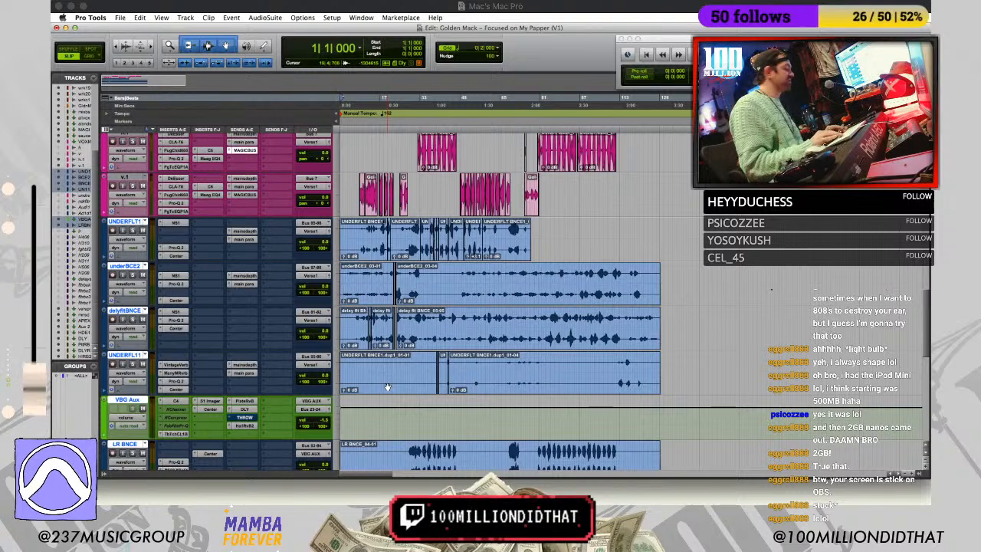
Step: Audition the background vocals from the song's start, examining underBCE2 near bar 6 and UNDERFLT1 around bars 13 to 16
key(space)
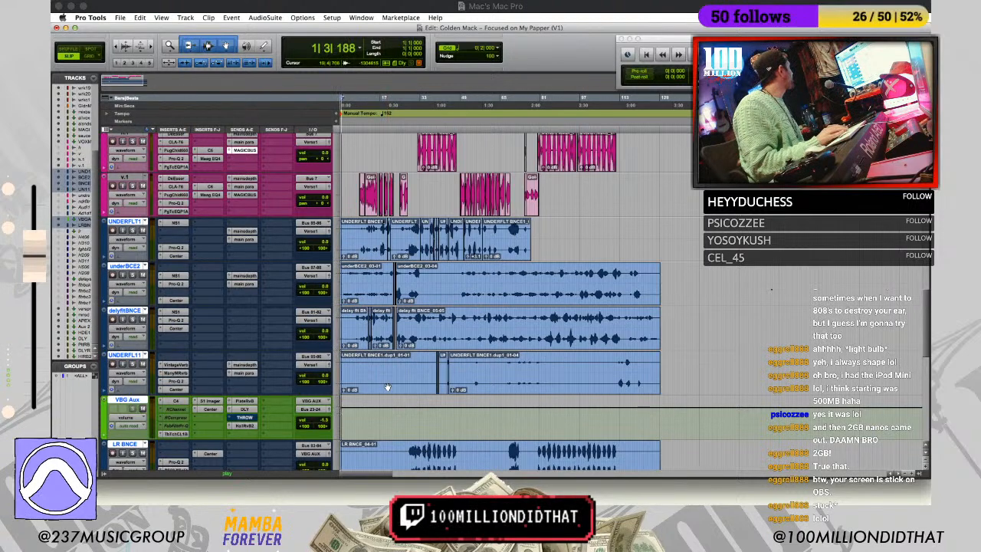
click(355, 277)
key(t)
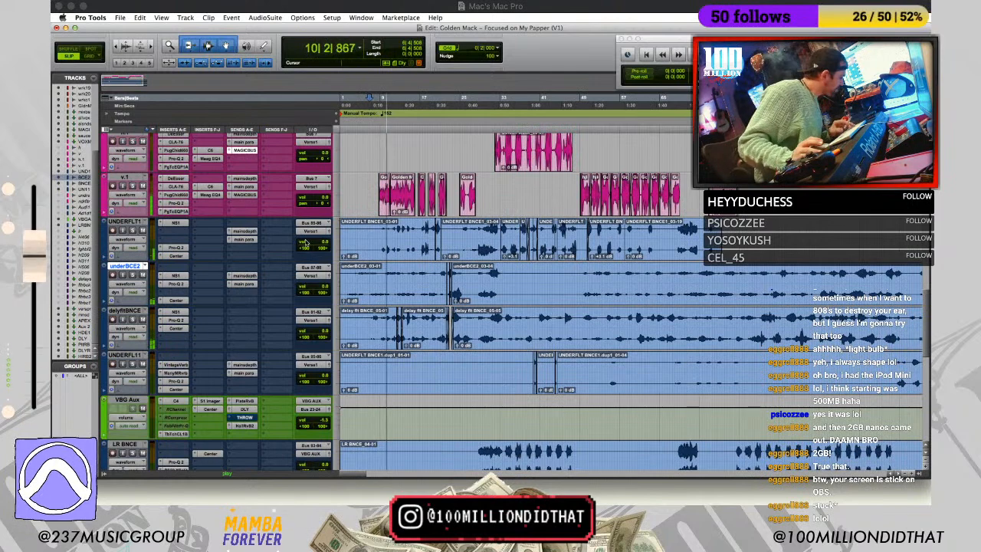
click(401, 232)
key(t)
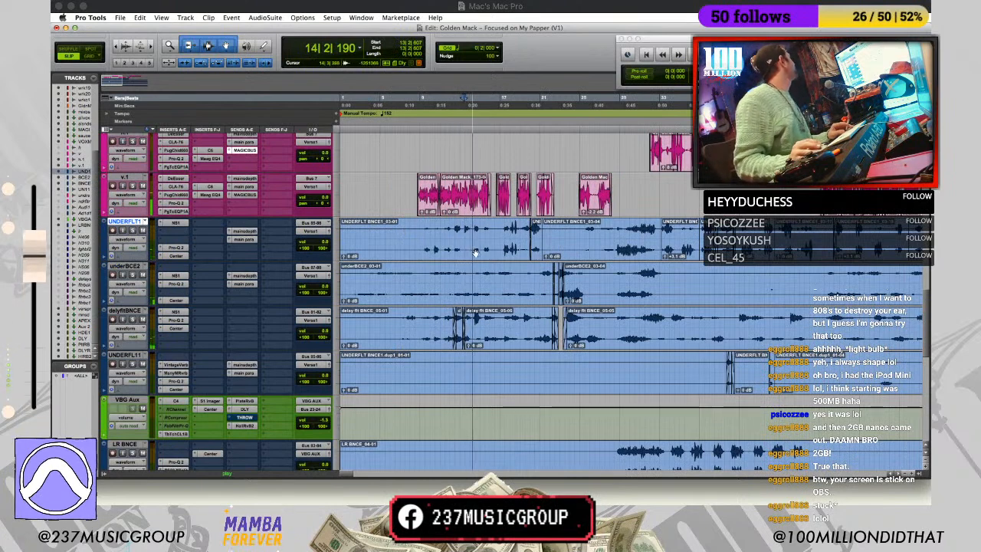
key(t)
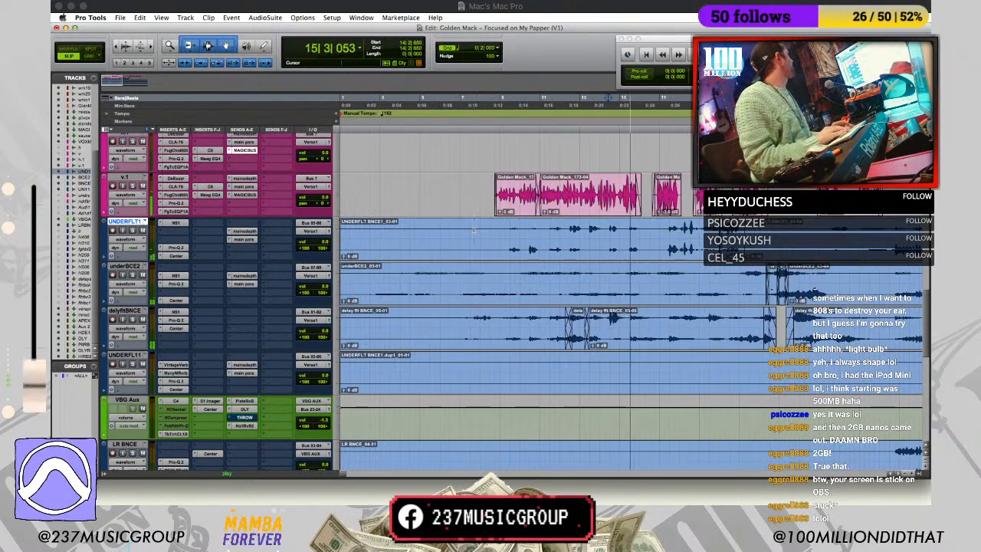
key(r)
key(r)
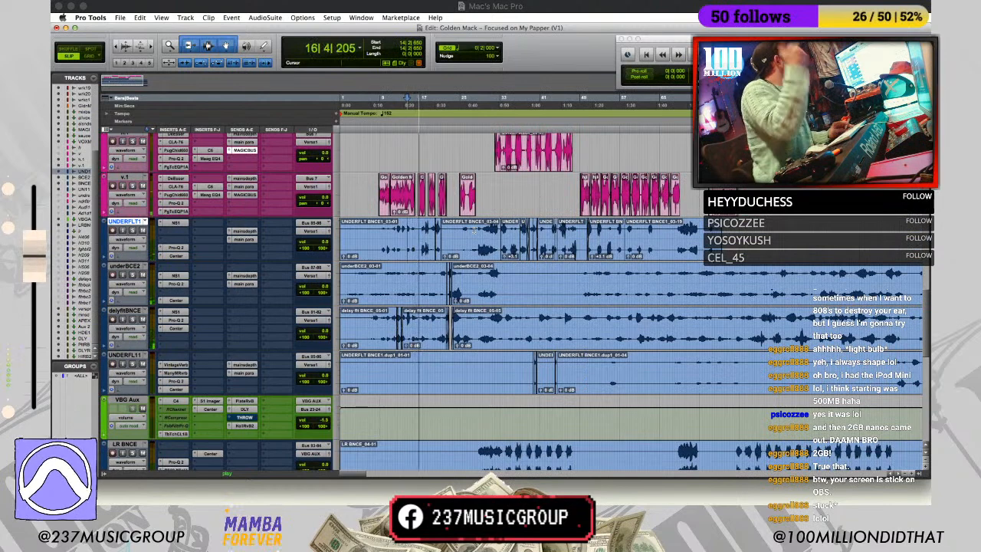
key(r)
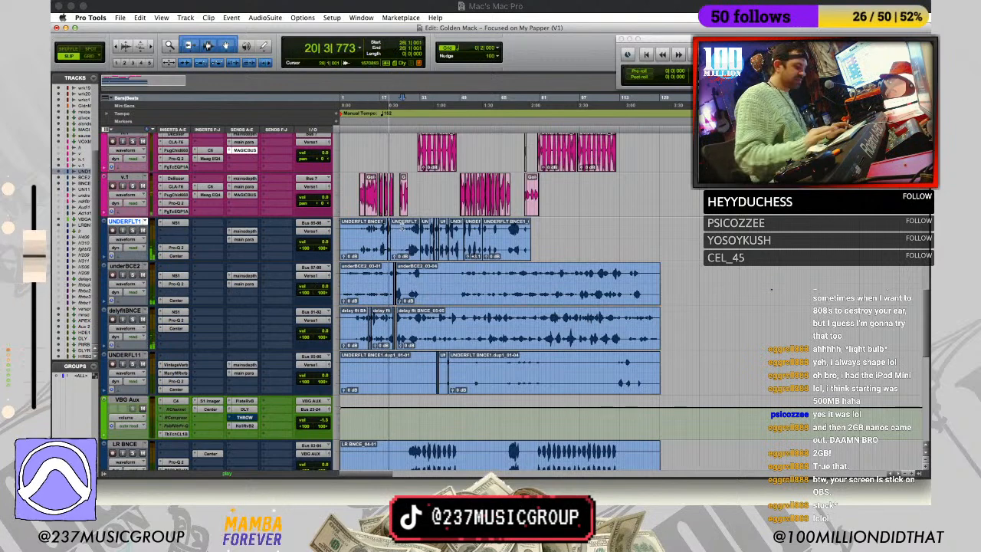
Step: View the Center plug-in on the delay fit BNCE track, close it and continue auditioning from about bar 28 on underBCE2
key(t)
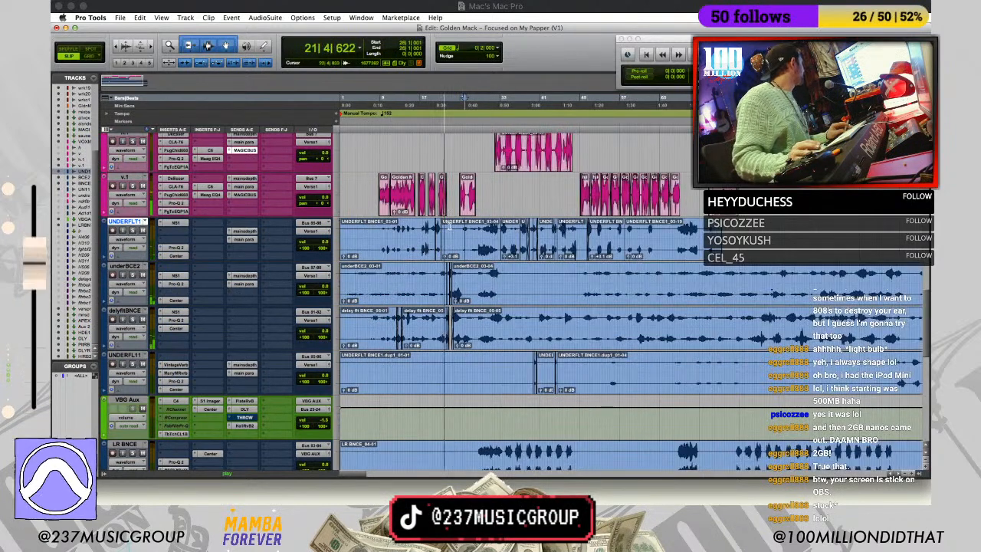
key(t)
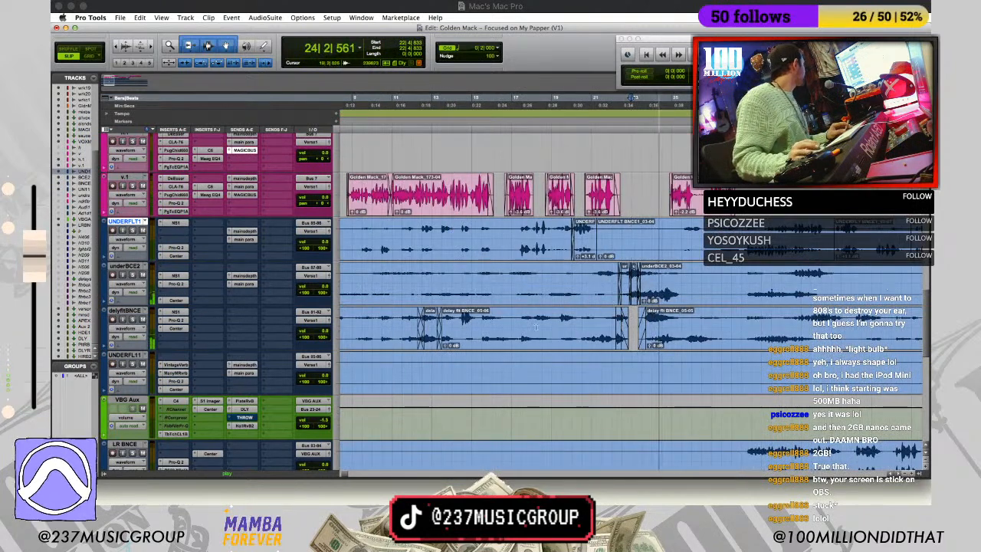
click(177, 328)
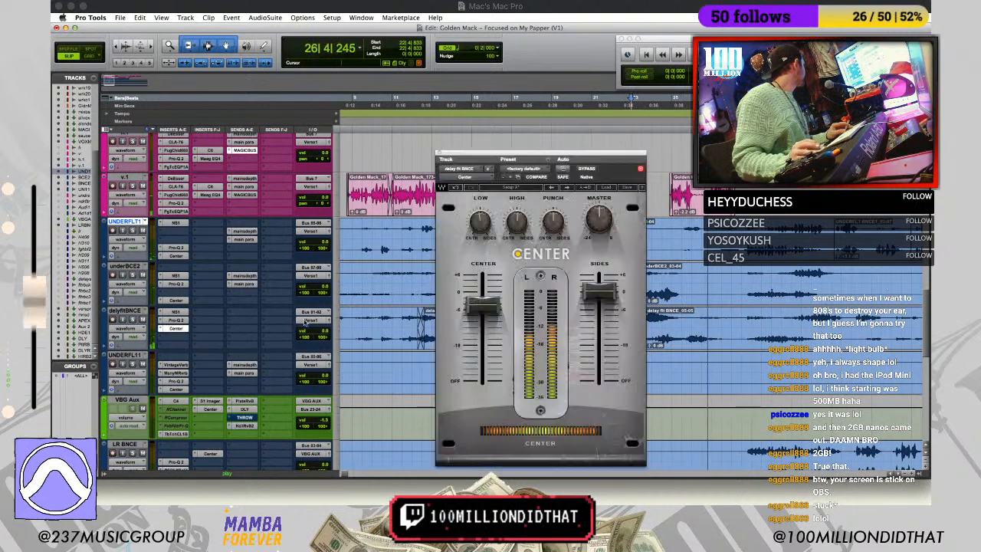
click(440, 155)
click(743, 270)
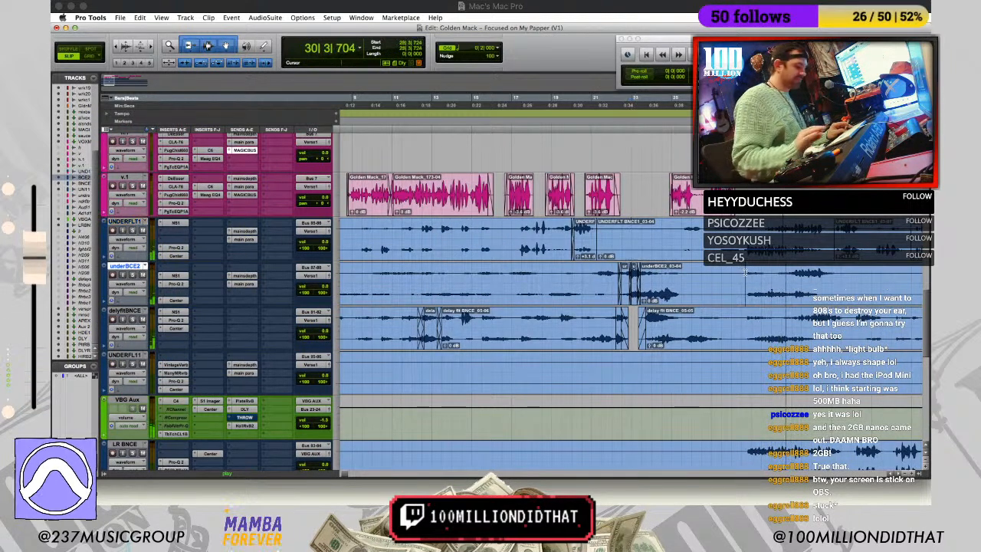
Step: Crossfade the start and end of the UNDERFLT1 clip that spans about bars 33 to 37
key(r)
key(r)
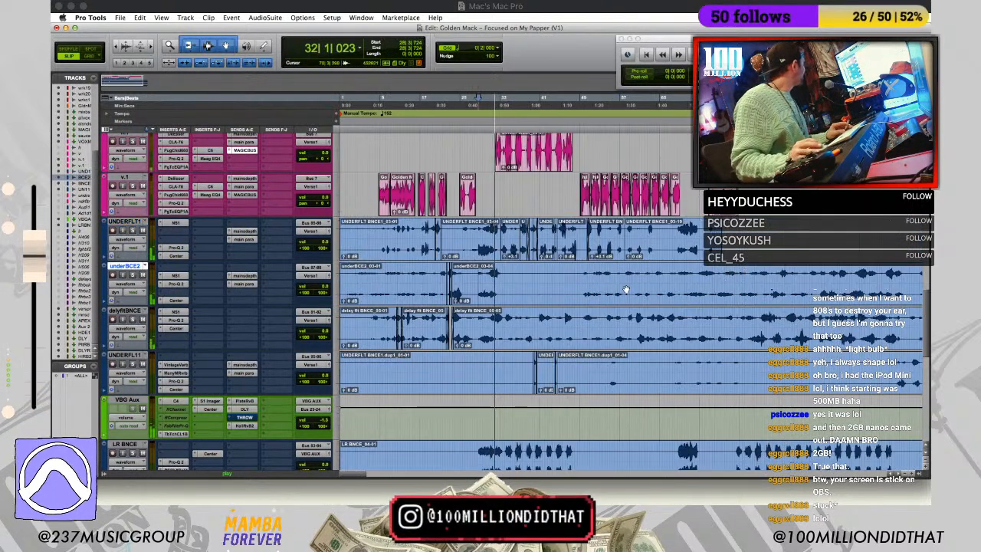
key(t)
key(t)
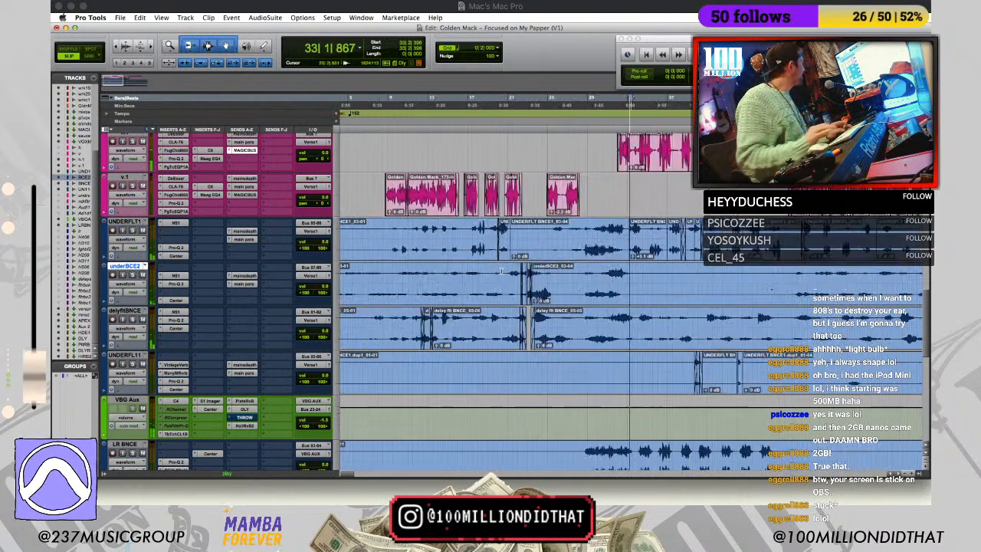
double_click(623, 256)
drag(623, 256, 623, 256)
drag(704, 257, 702, 257)
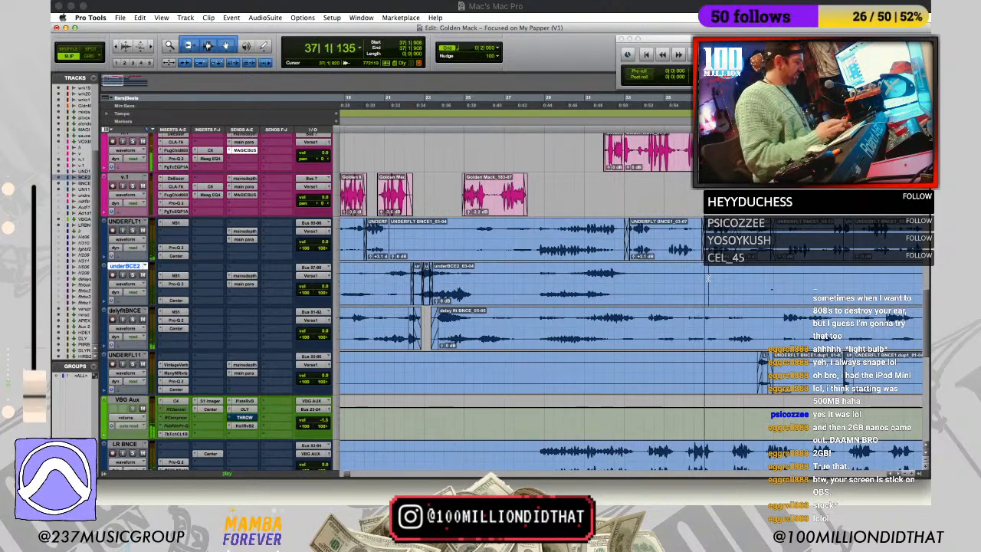
Step: Split the UNDERFLT1 clip near 42|3, trim the following part's start to about 43|1 and fade out the first part's end
key(r)
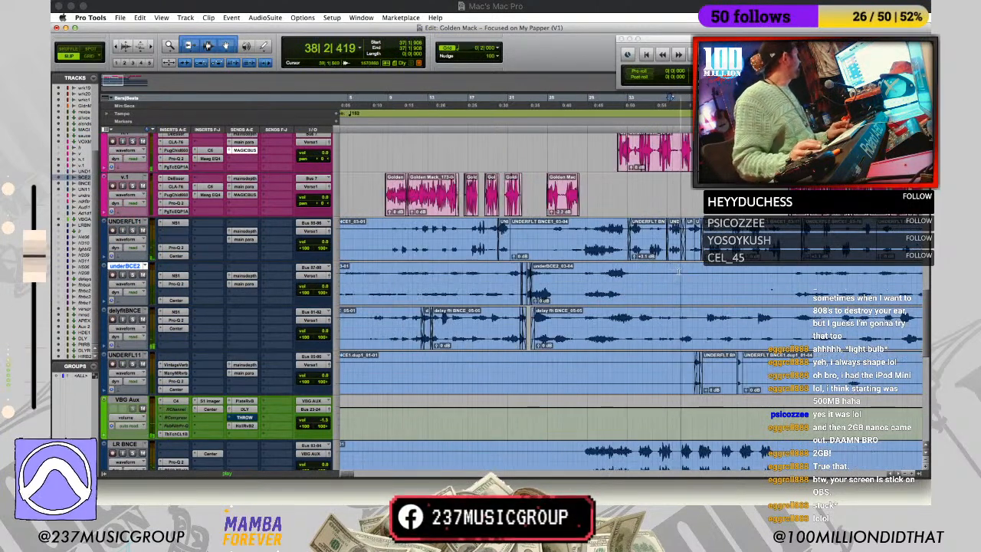
key(t)
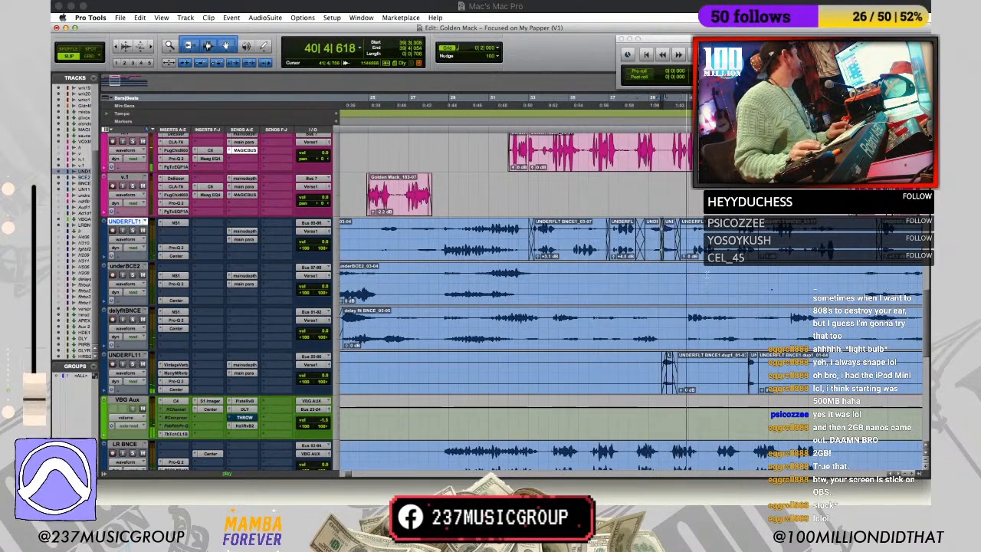
key(r)
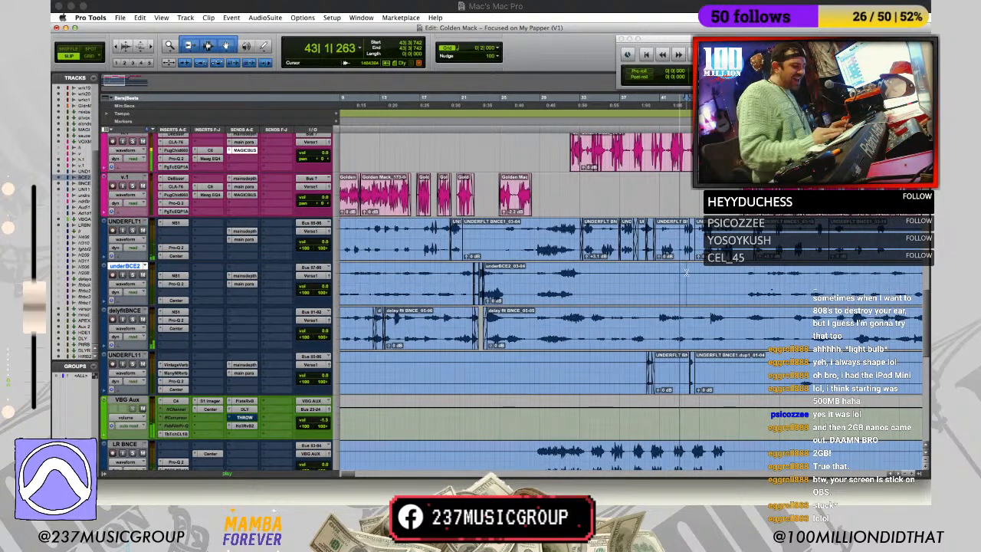
key(t)
key(t)
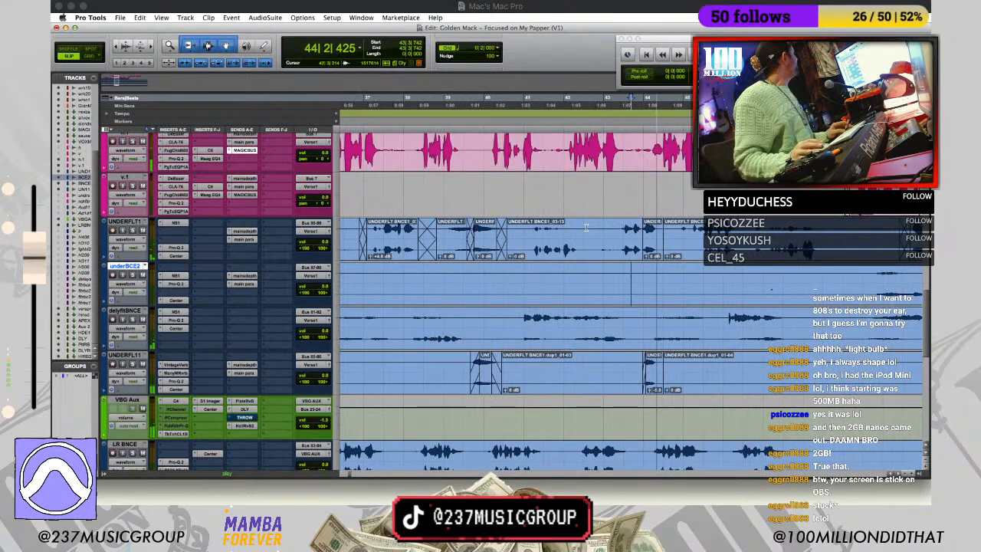
click(586, 228)
key(b)
drag(589, 226, 614, 222)
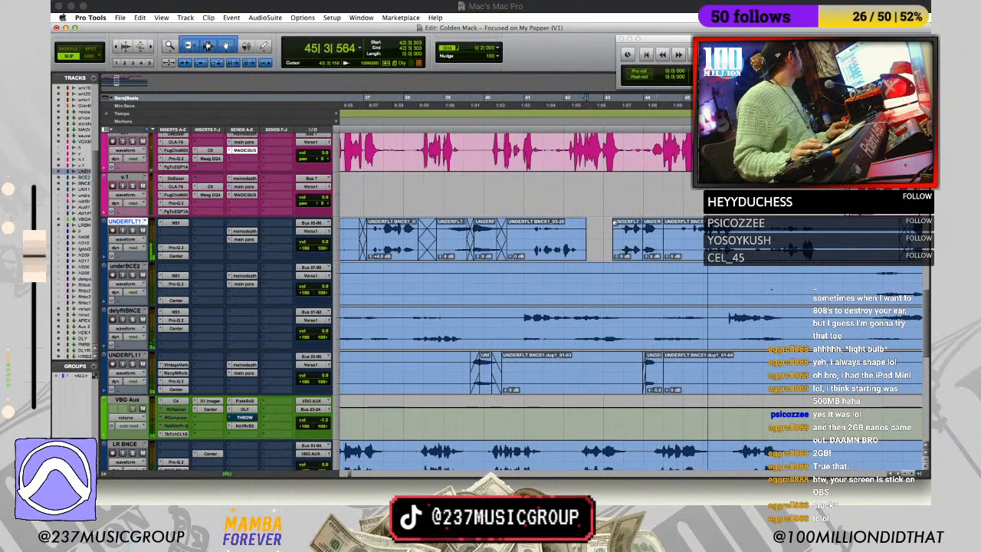
double_click(581, 224)
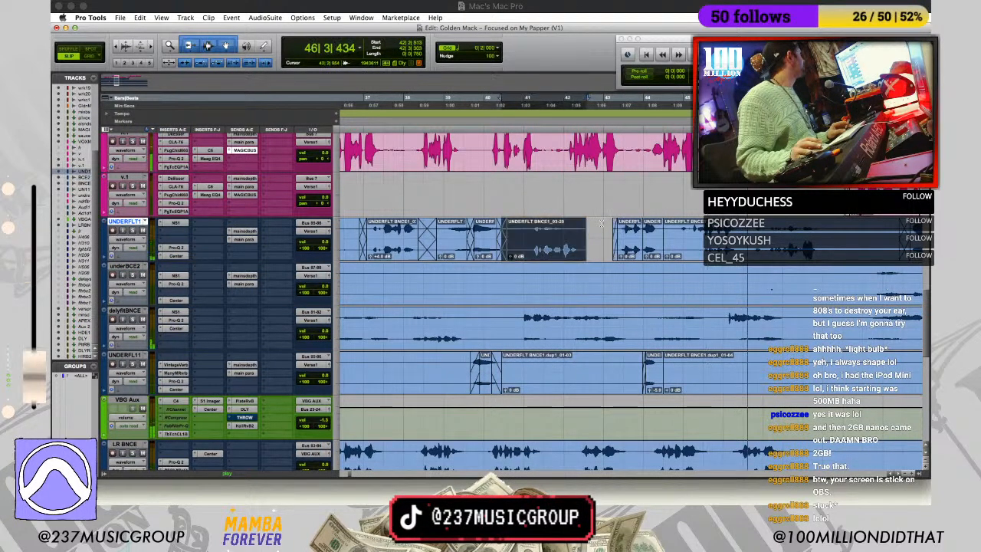
Step: Delete the UNDERFLT1 audio between about 46|3 and 47|1
drag(755, 228, 773, 228)
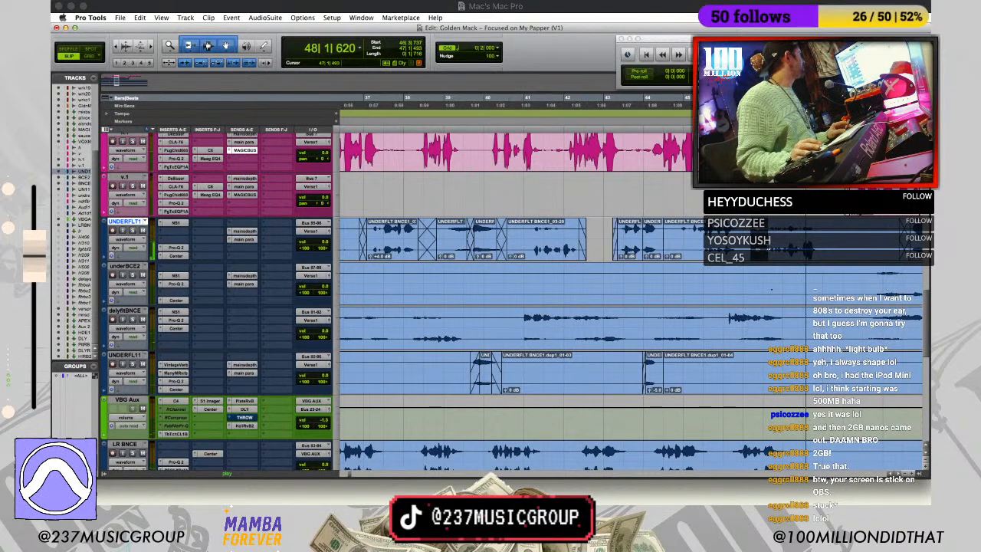
key(Delete)
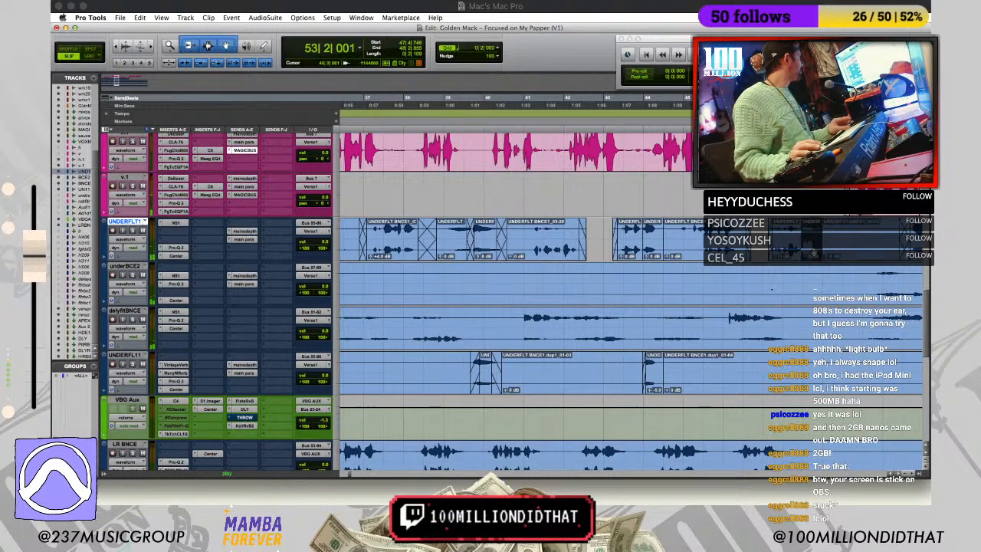
Step: Copy the UNDERFLT1 phrase from 47|4 to 48|2 onto the UNDERFLT11 track at the same position and refine the copy
drag(814, 252, 810, 362)
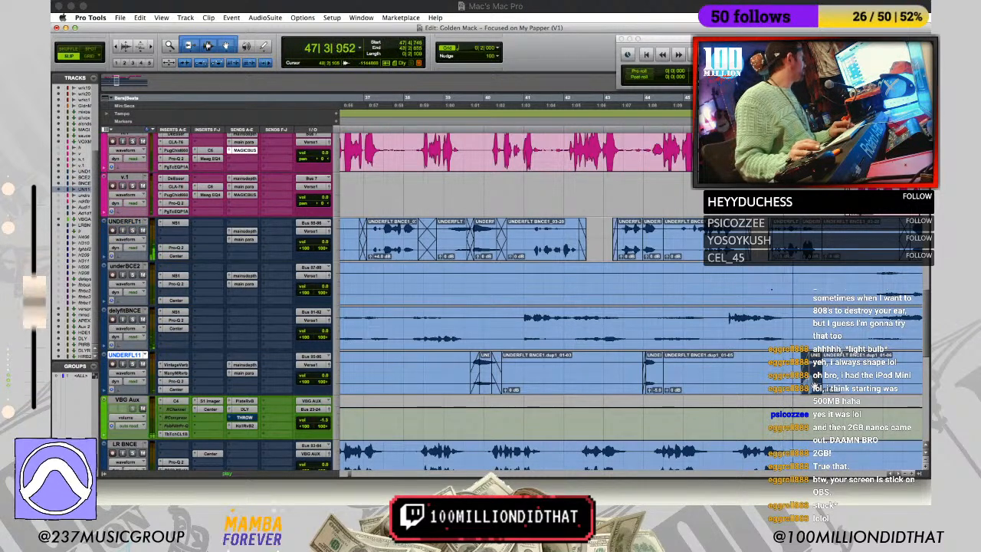
key(t)
key(t)
drag(667, 392, 667, 402)
Step: Audition the background vocals from about bar 47 on, following the delay and underBCE2 tracks
click(559, 372)
key(space)
click(613, 314)
key(space)
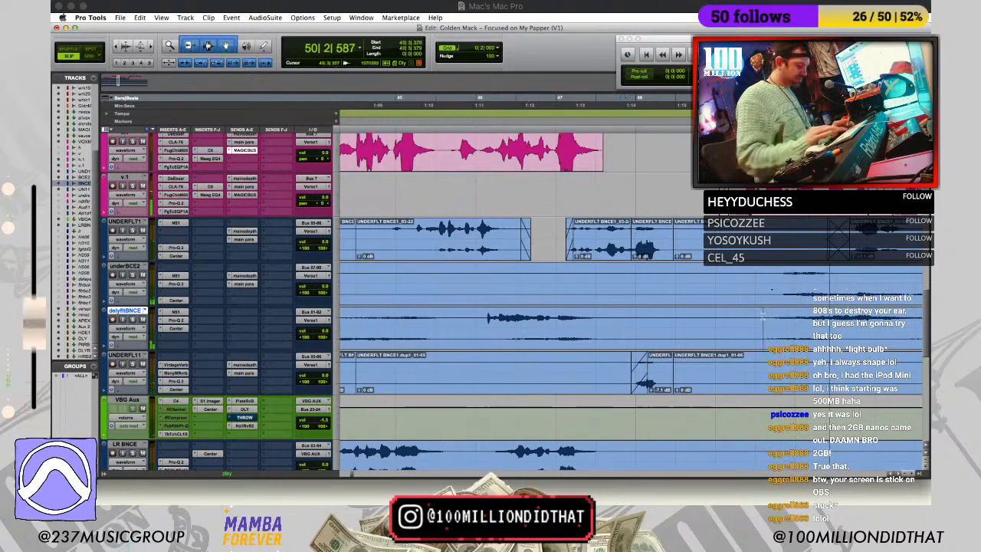
key(r)
key(r)
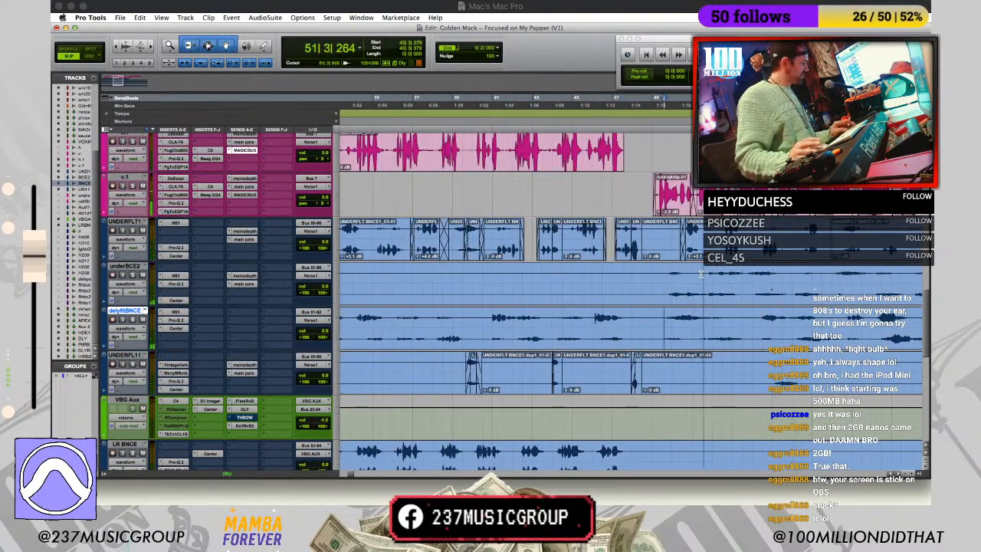
key(r)
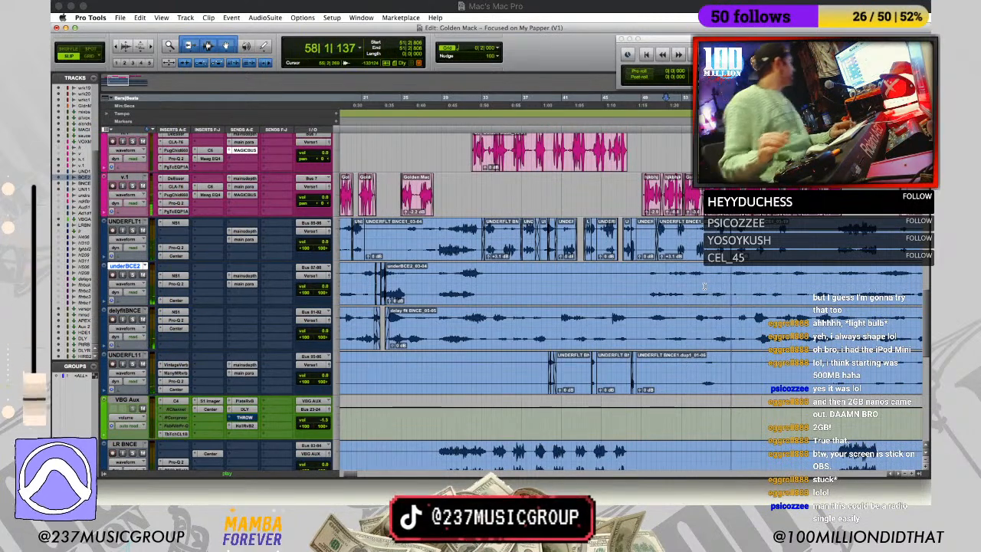
key(space)
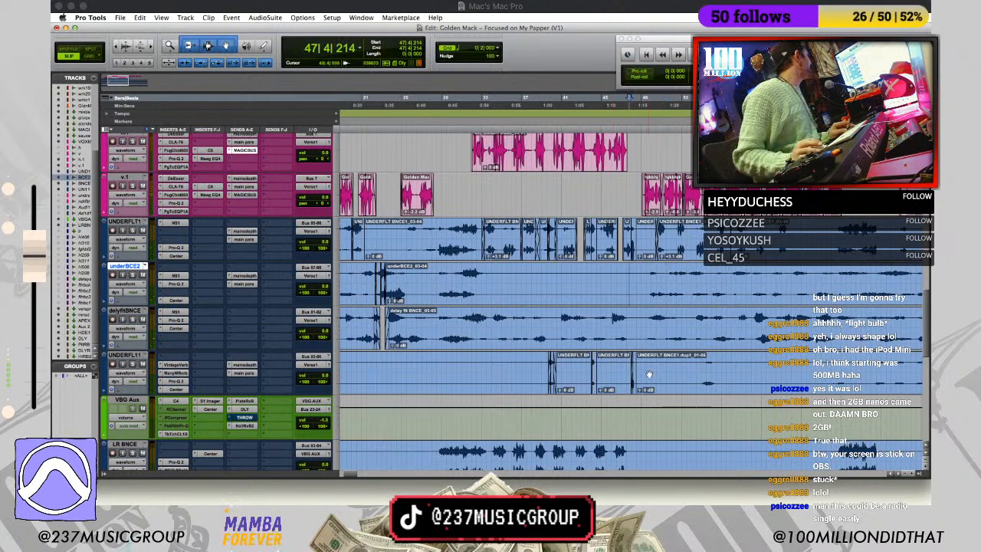
Step: Trim the start of the last UNDERFLT11 clip to about bar 54 and delete the two filler clips between the short phrases
drag(637, 382, 699, 384)
click(611, 381)
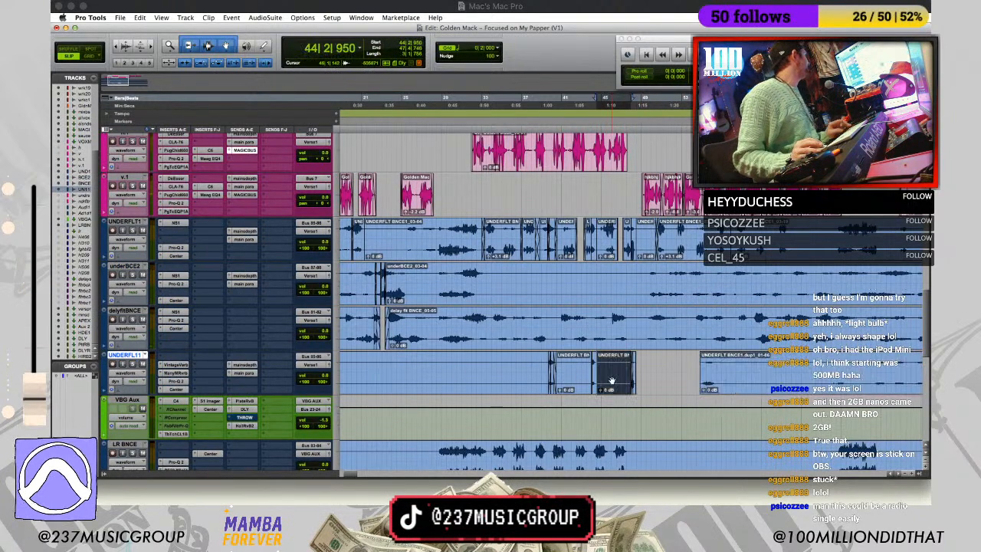
key(Delete)
click(576, 384)
key(Delete)
Step: Trim back the end of the opening UNDERFLT11 clip and delete that clip
drag(546, 369, 502, 366)
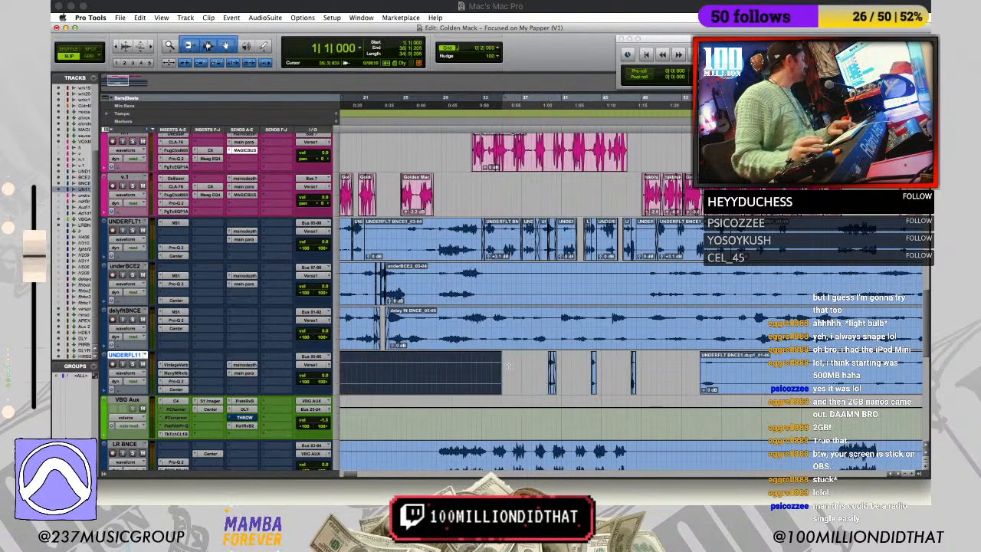
key(r)
key(r)
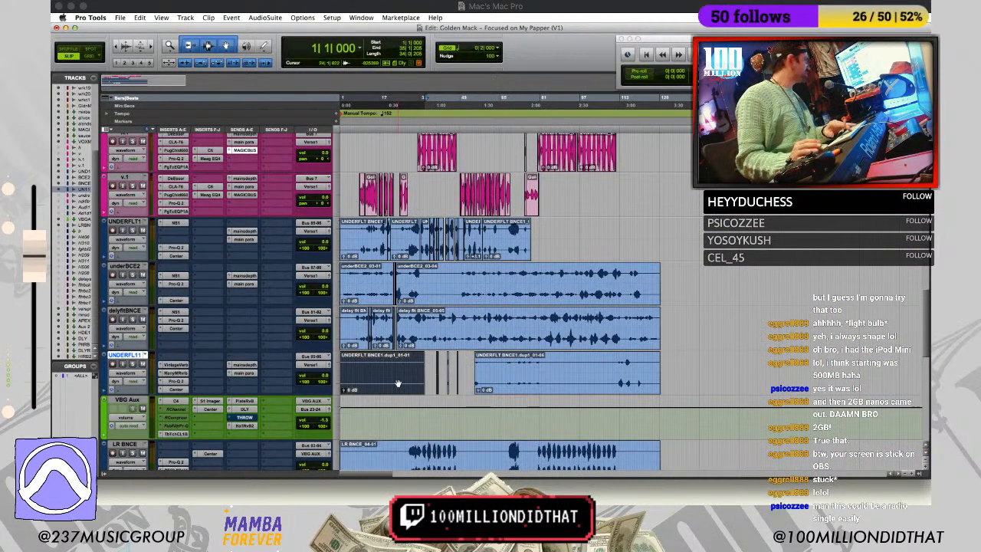
key(Delete)
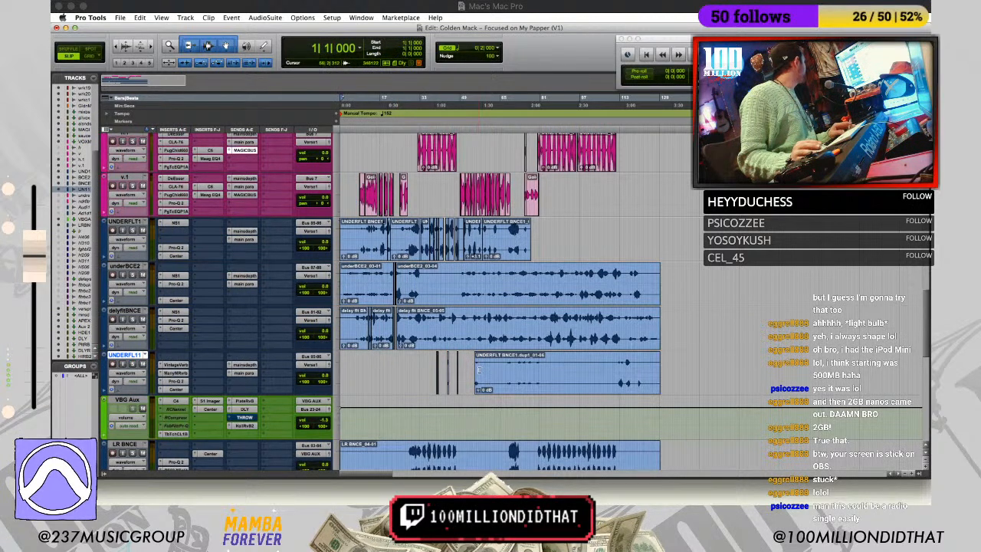
Step: Delete the UNDERFLT11 audio from about 56|3 to bar 67 and fade the edges of the short clip left before it
drag(506, 377, 486, 377)
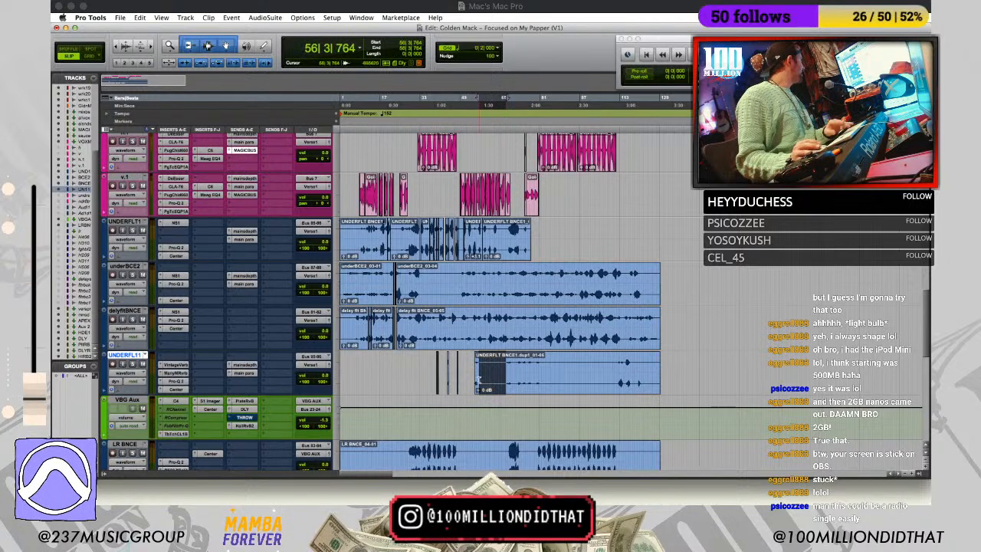
key(Delete)
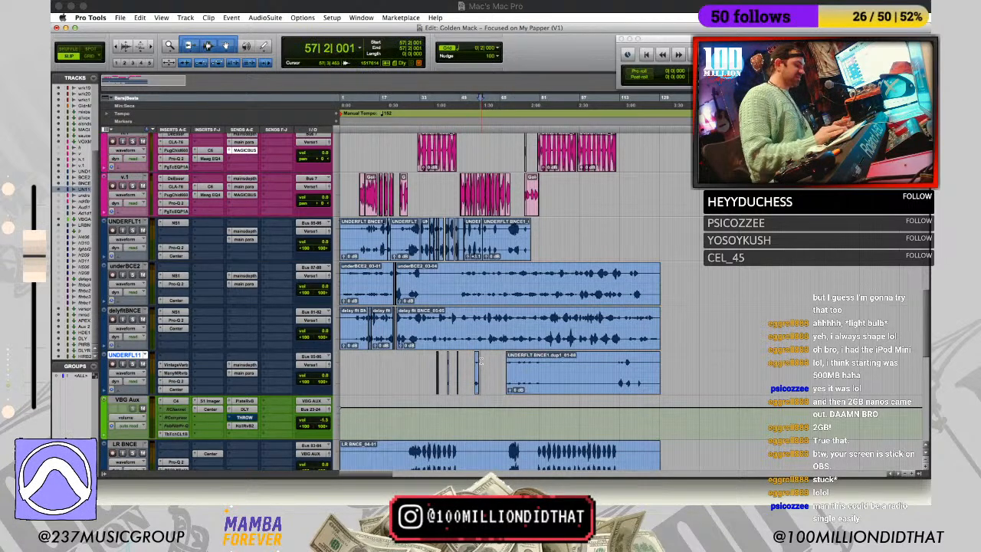
key(t)
key(t)
drag(609, 355, 621, 355)
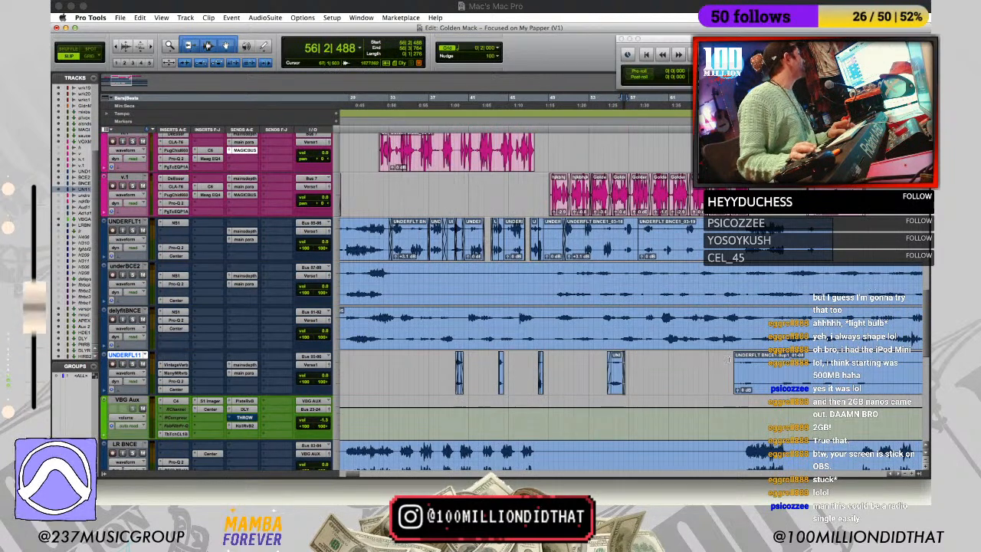
Step: Fade in the UNDERFLT11 clip starting near bar 67 and delete its audio from 69|3 to 72|2
drag(735, 355, 781, 377)
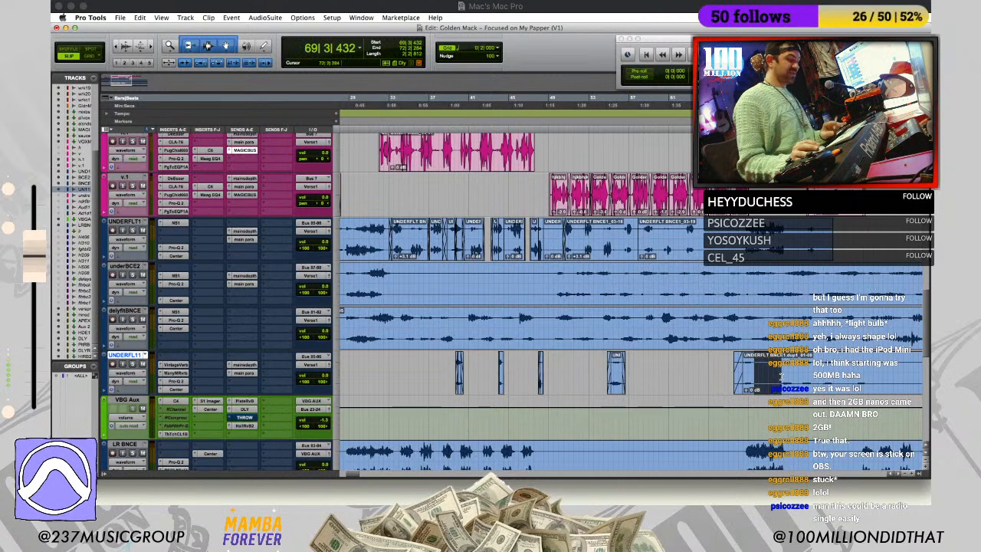
key(Delete)
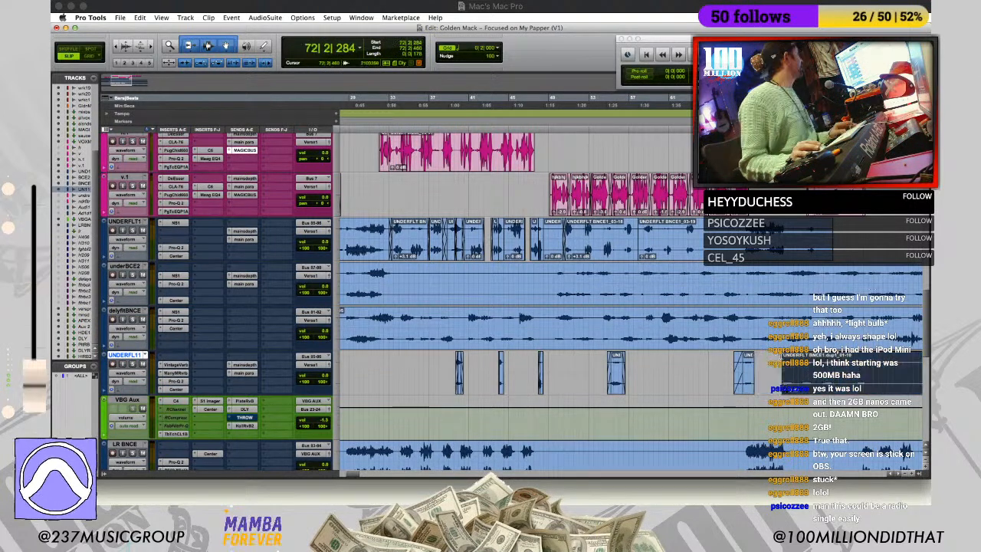
click(767, 366)
Step: Delete the UNDERFLT11 audio from about bar 81 to bar 91 and fade out the end of the clip before the gap
key(r)
key(r)
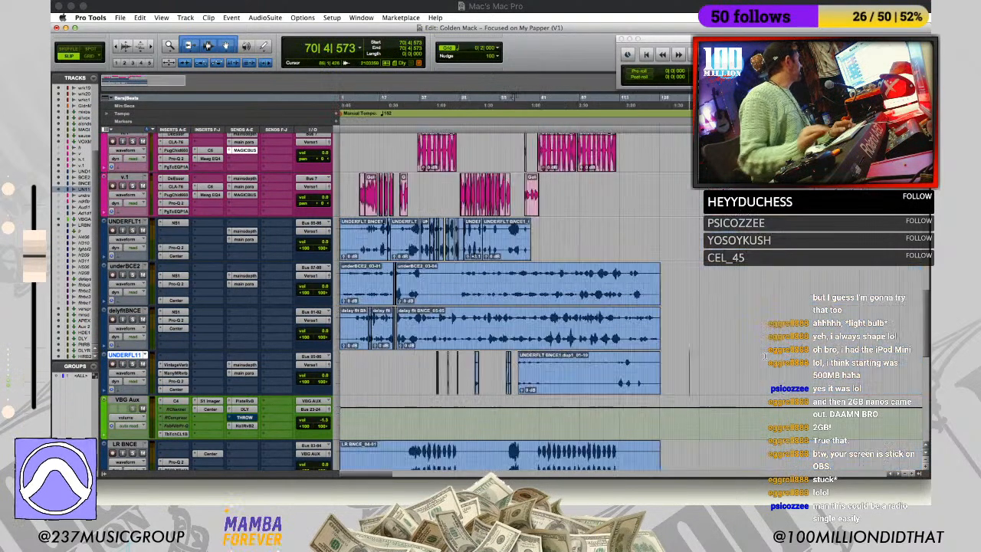
click(528, 361)
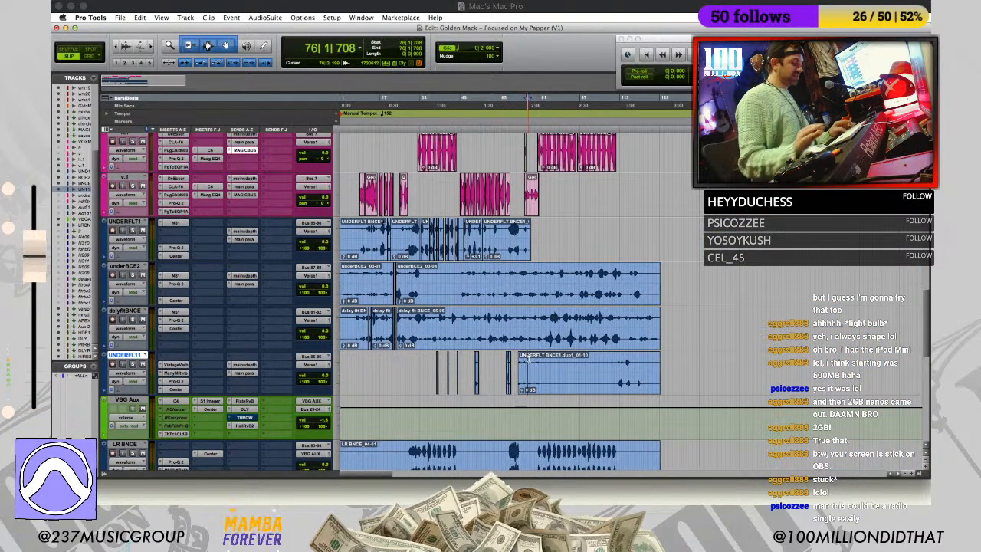
key(t)
key(t)
drag(681, 364, 779, 366)
key(Delete)
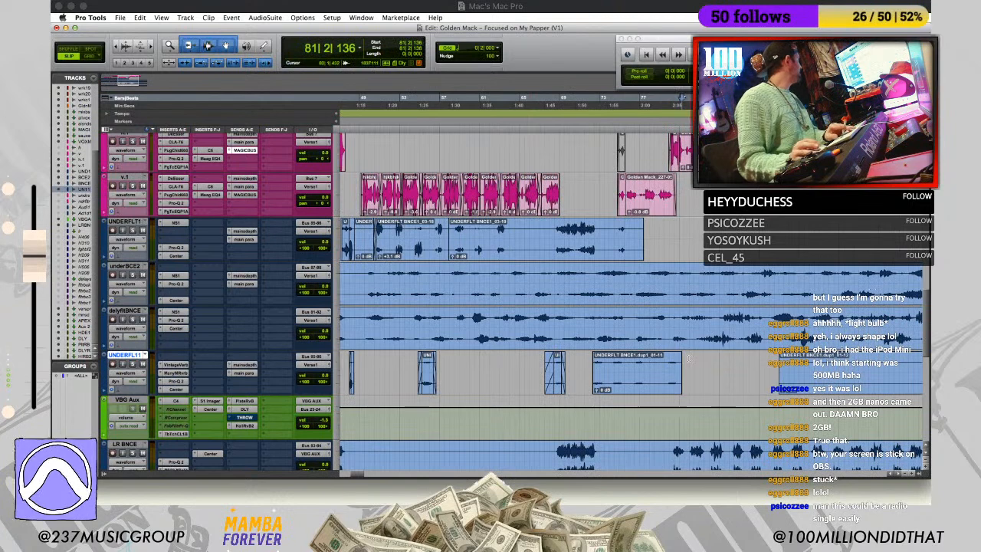
drag(680, 357, 677, 357)
click(701, 361)
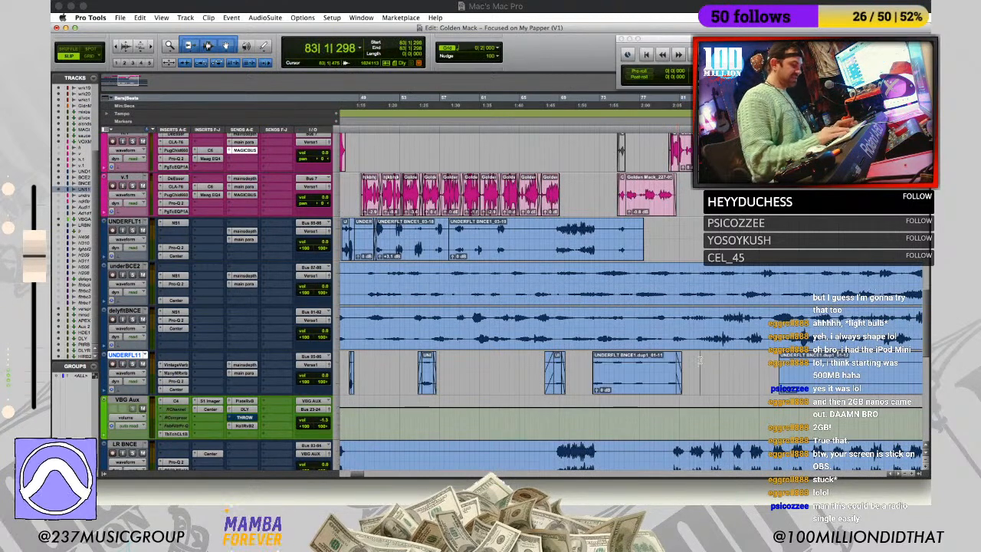
Step: Reduce the final UNDERFLT11 clip to the phrase at about bars 109 to 121, with fades at both ends
key(r)
drag(565, 376, 639, 361)
key(Delete)
click(667, 371)
click(545, 362)
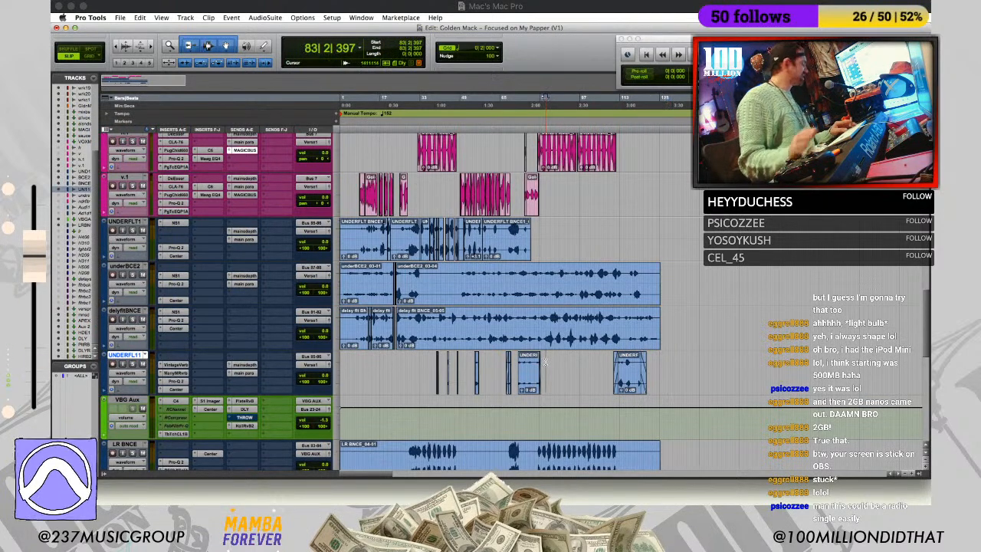
key(r)
key(r)
key(t)
key(t)
key(t)
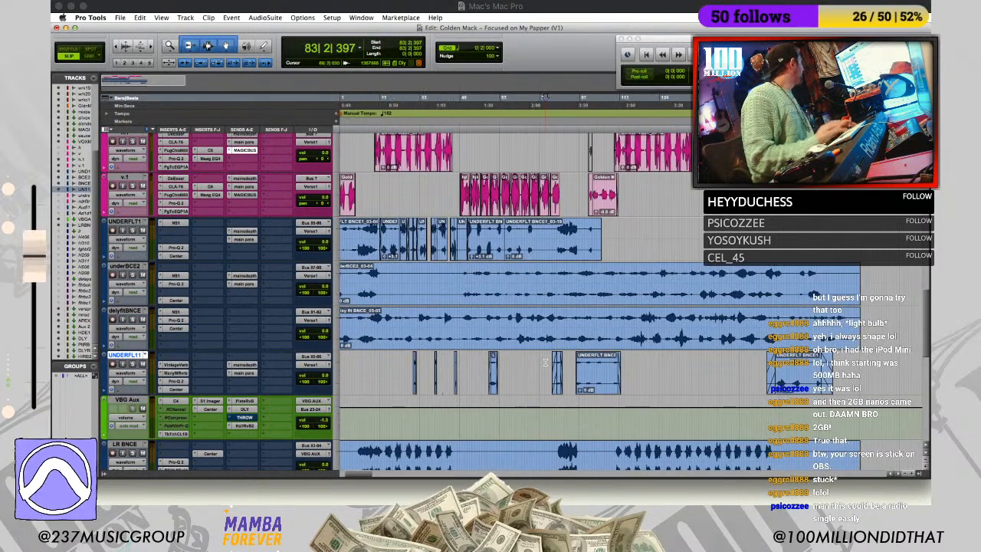
Step: Fade out the ends of the last clips on the underBCE2 and delyfltBNCE tracks
key(r)
scroll(545, 362, down, 3)
click(535, 362)
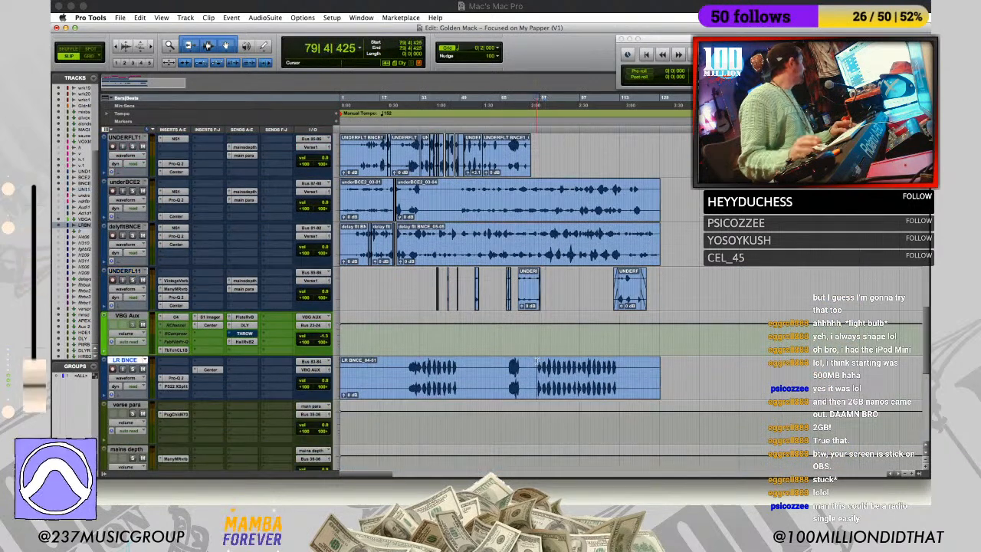
key(t)
key(t)
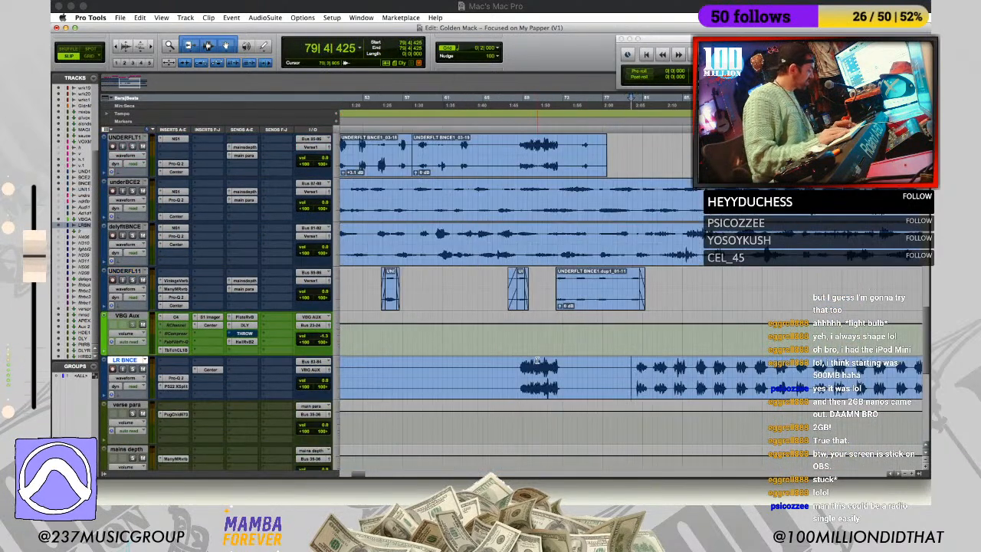
key(r)
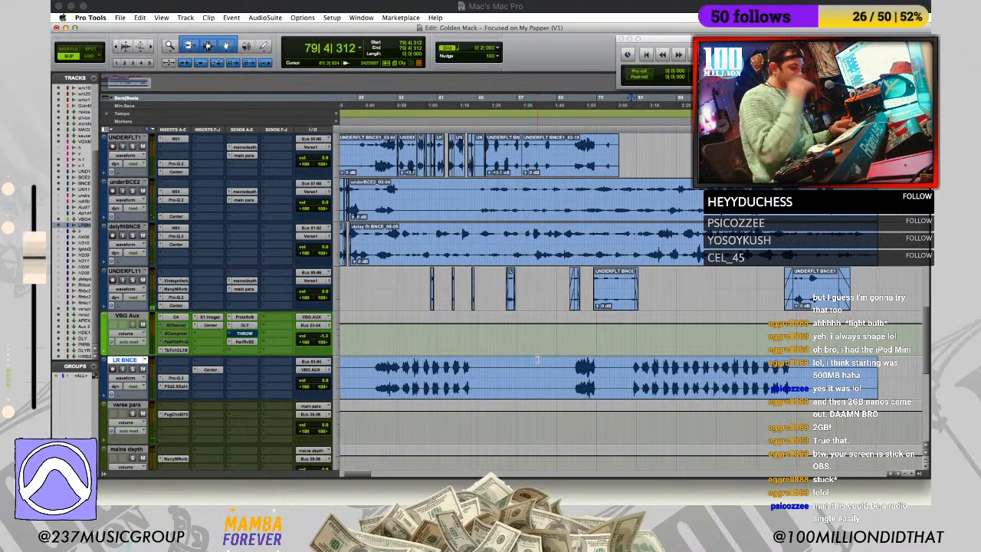
key(r)
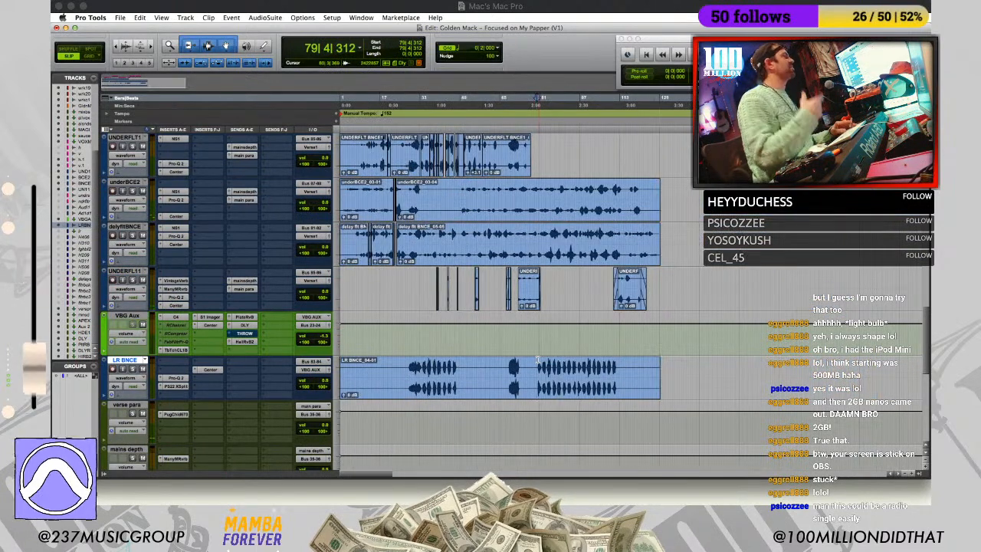
mouse_move(674, 188)
mouse_down()
mouse_move(666, 228)
mouse_move(655, 228)
mouse_move(652, 184)
mouse_up()
click(679, 202)
Step: Delete the LR BNCE audio from about bar 114 to the end of the clip and fade out the new end
drag(673, 373, 625, 378)
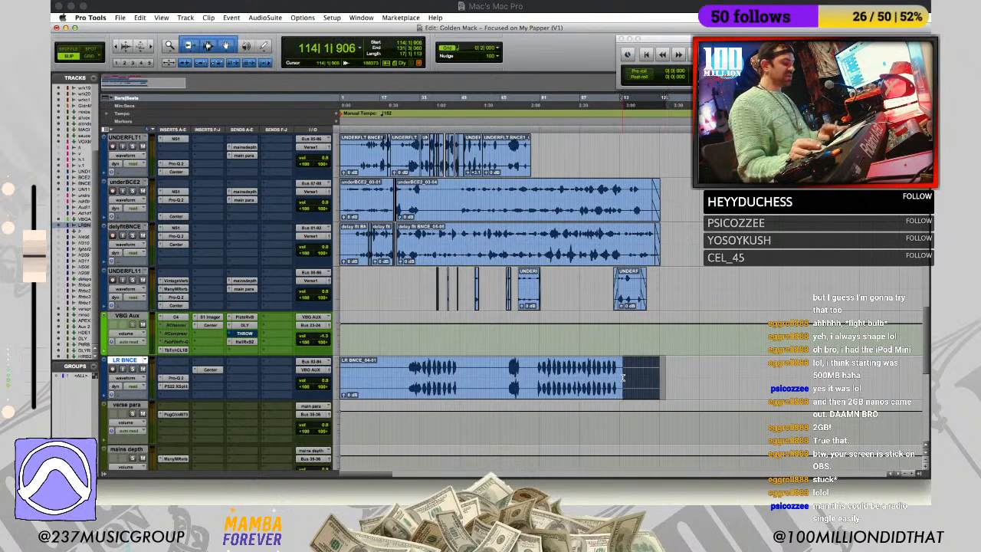
key(Delete)
click(585, 297)
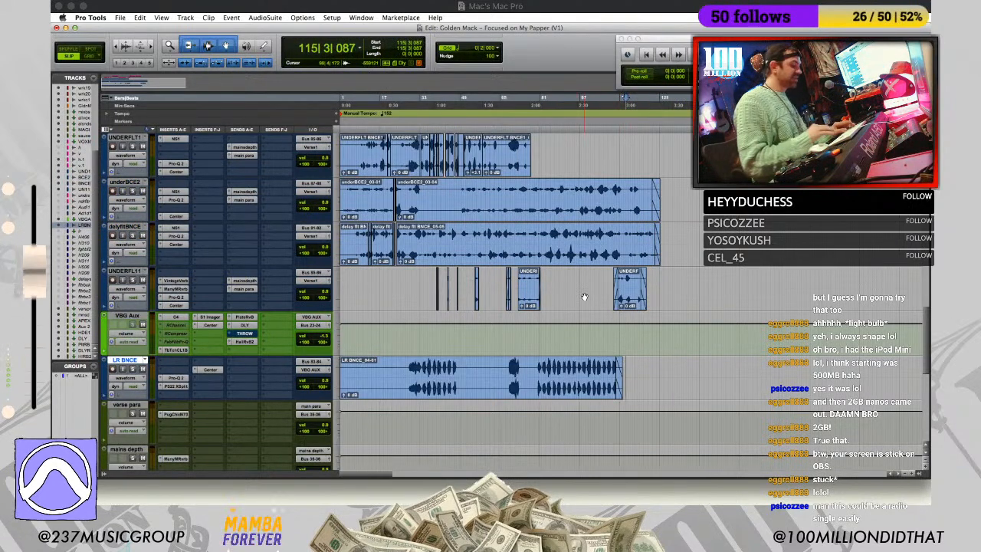
Step: Play the song from about bar 54 to audition the background vocals
key(r)
scroll(459, 241, up, 2)
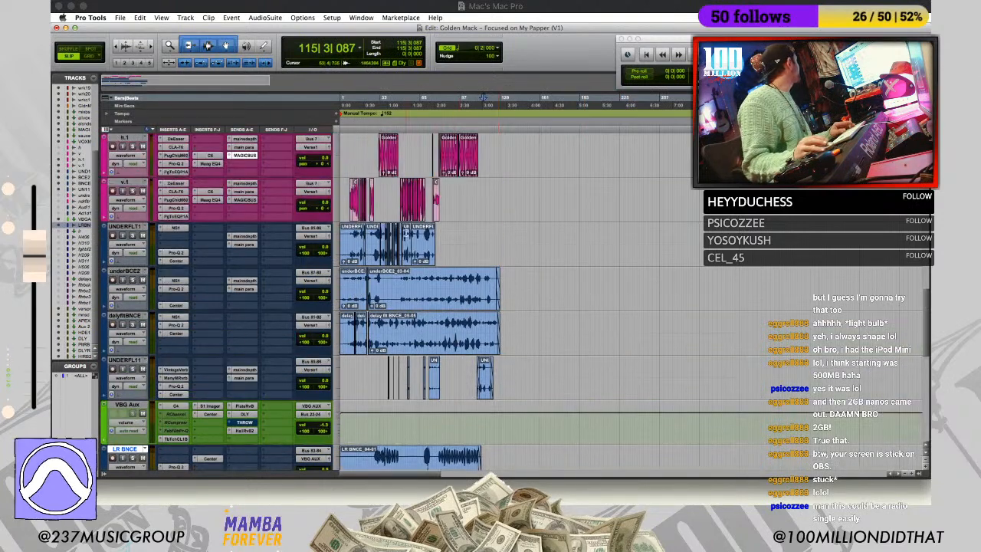
key(t)
key(t)
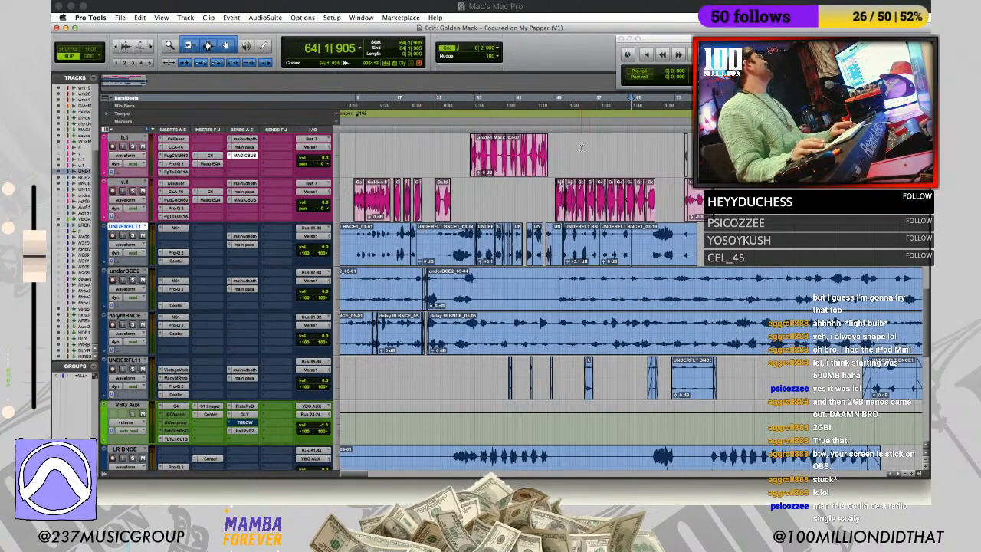
click(581, 150)
key(space)
key(t)
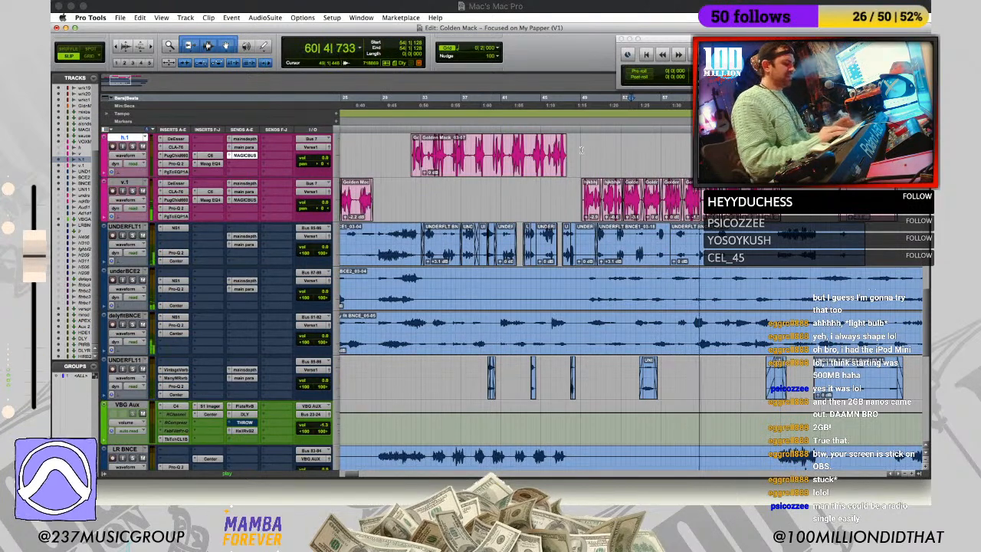
key(space)
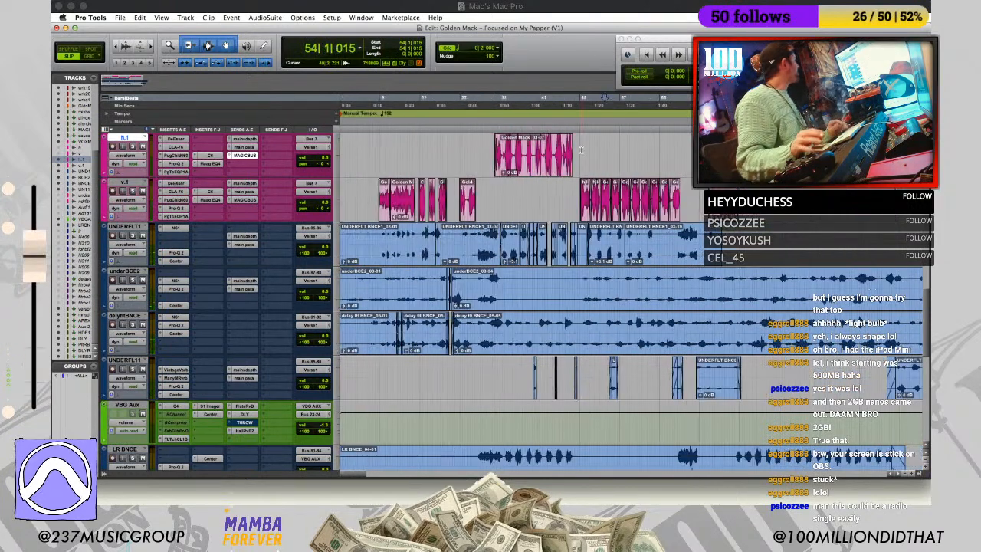
Step: Open a gap between the two UNDERFLT1 clips around bars 57 to 58 and fade the clip edges on both sides
click(635, 236)
key(t)
key(t)
key(t)
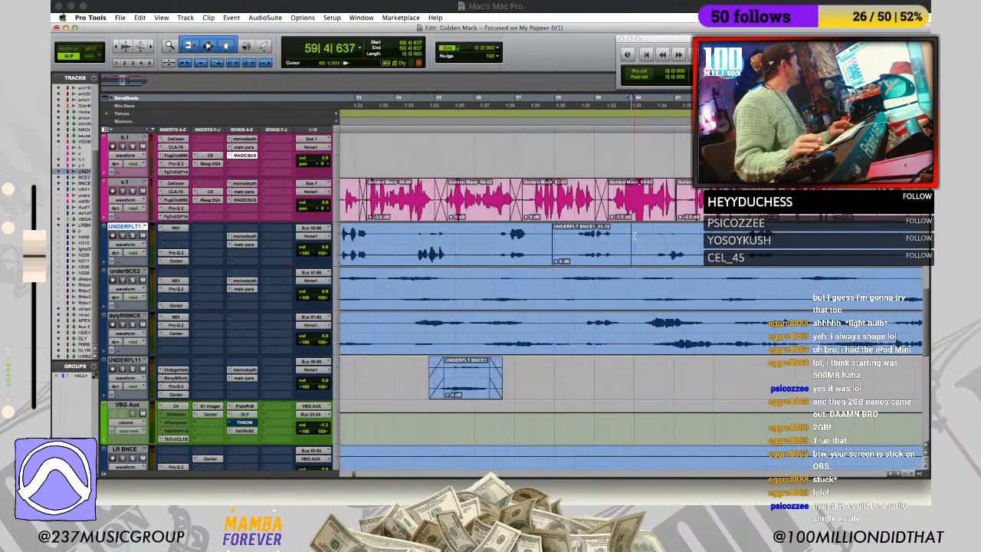
drag(556, 246, 531, 259)
click(573, 256)
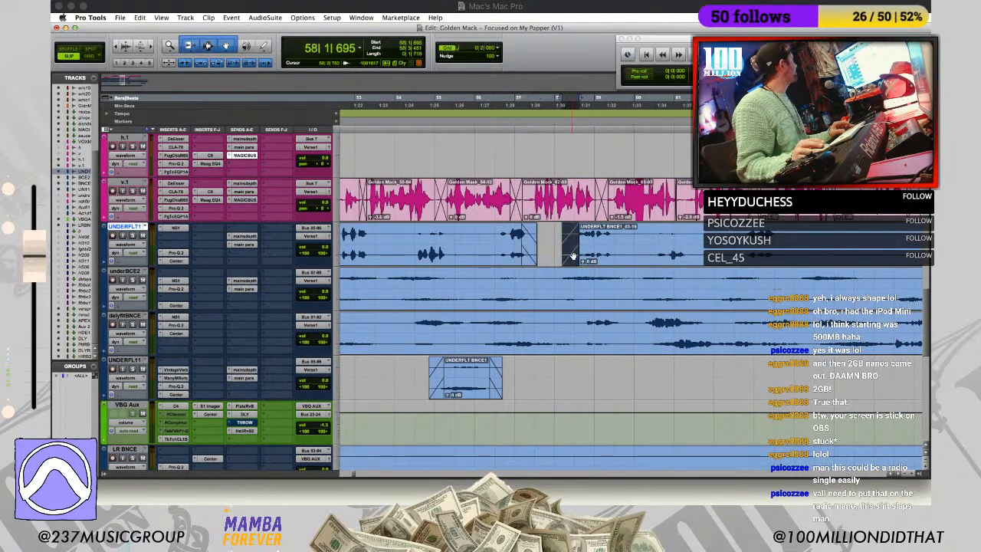
Step: Remove the fades beside the UNDERFLT1 gap, close it, and crossfade the two clips from about 57|3 to bar 58
drag(567, 255, 544, 256)
click(563, 256)
key(Delete)
click(542, 257)
key(Delete)
mouse_move(558, 245)
mouse_down()
mouse_move(548, 246)
mouse_move(557, 258)
mouse_up()
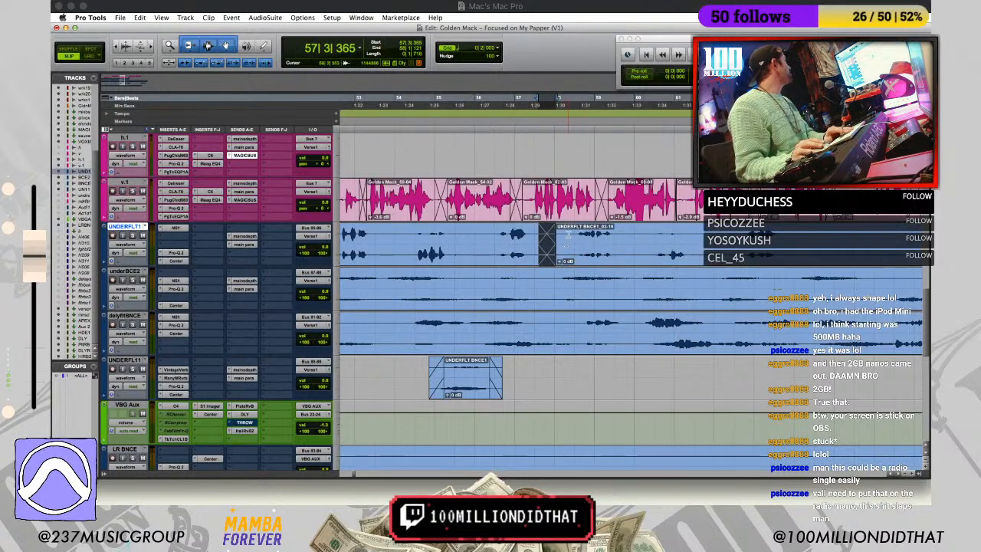
click(619, 237)
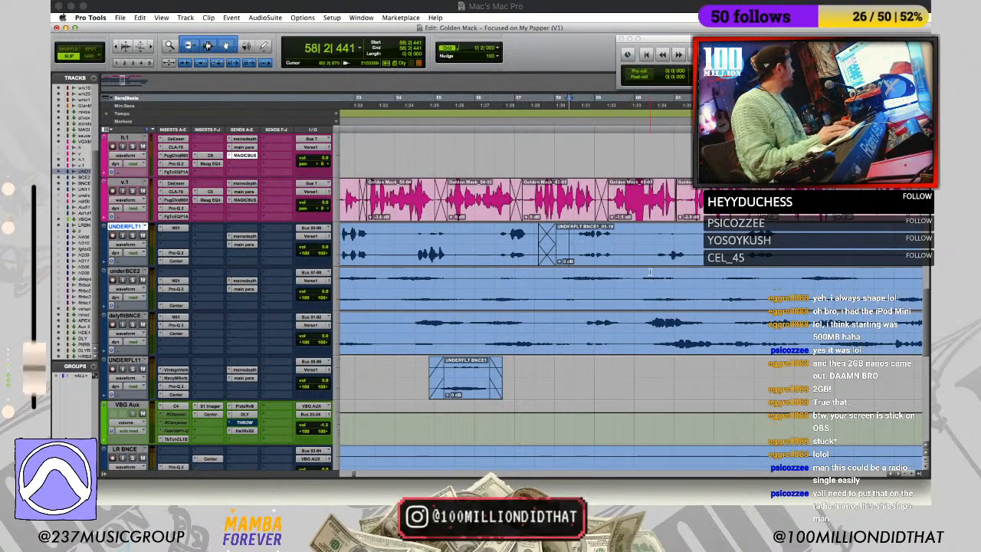
Step: Examine the UNDERFLT1 and underBCE2 tracks between about bars 58 and 68
key(r)
key(r)
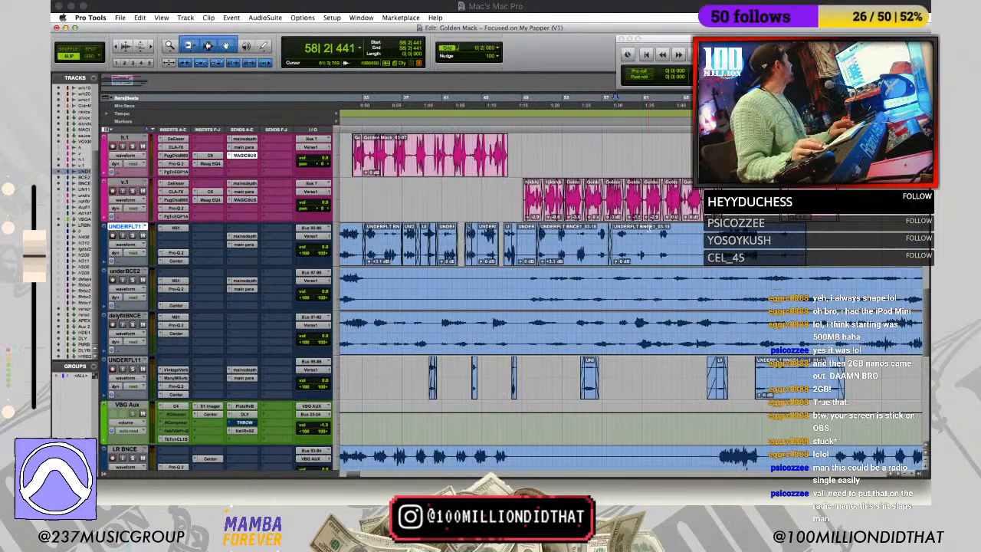
click(648, 228)
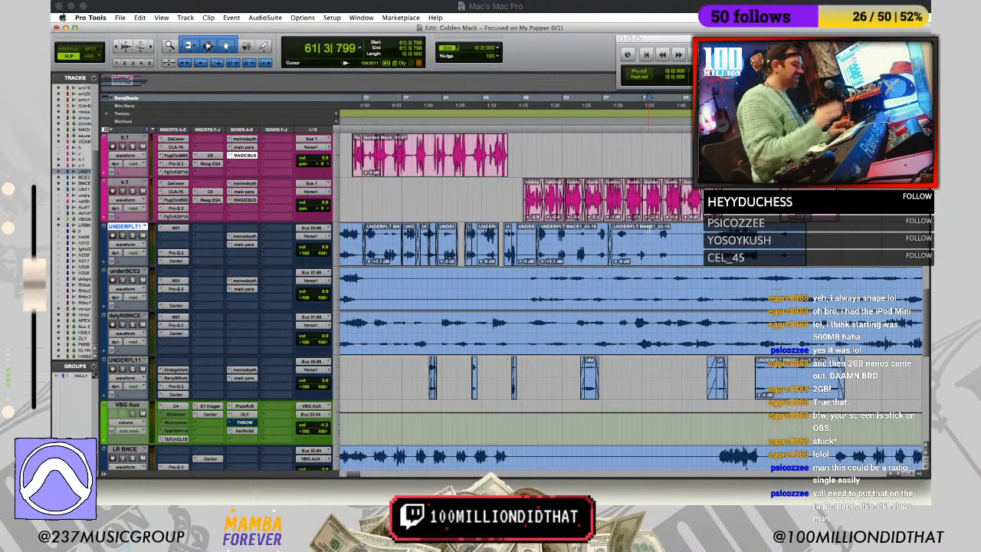
key(r)
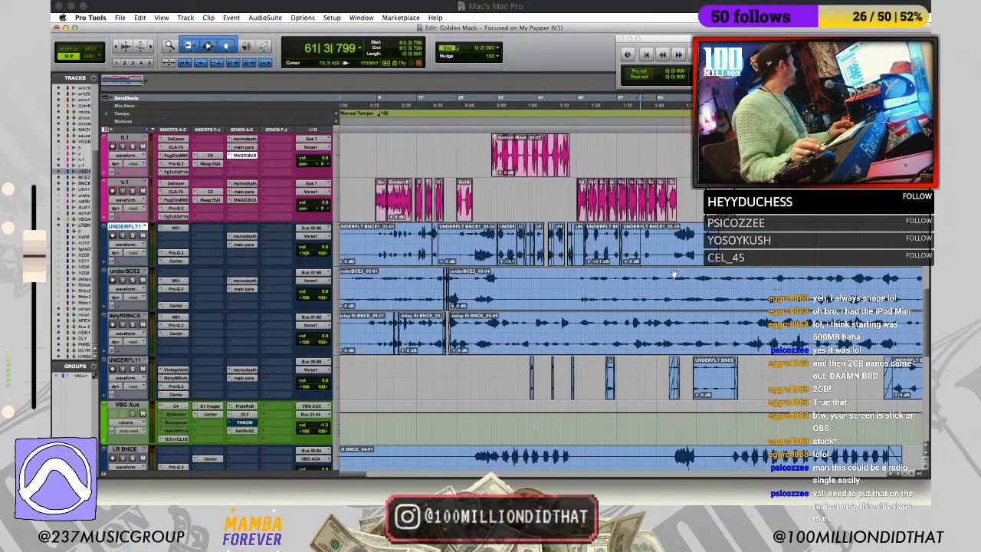
click(661, 283)
key(t)
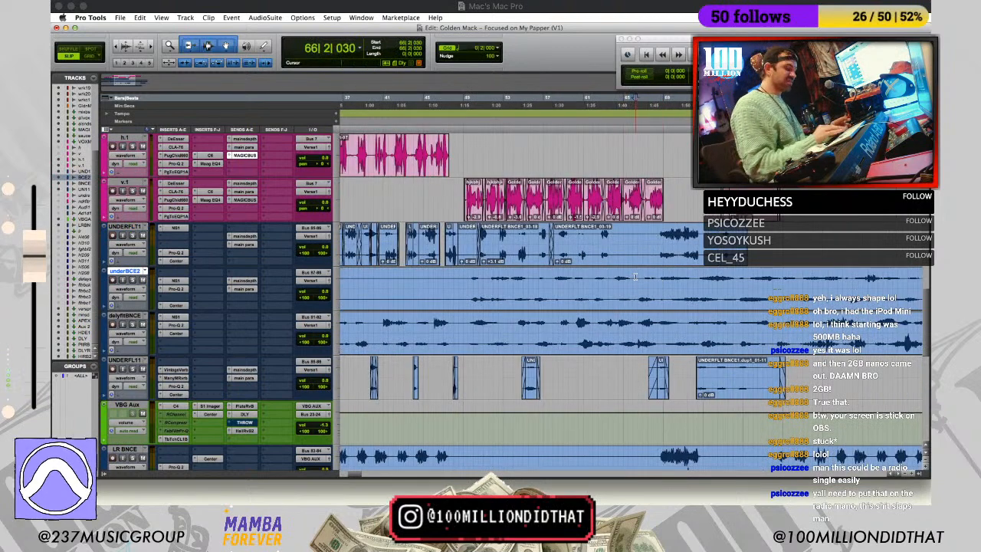
key(r)
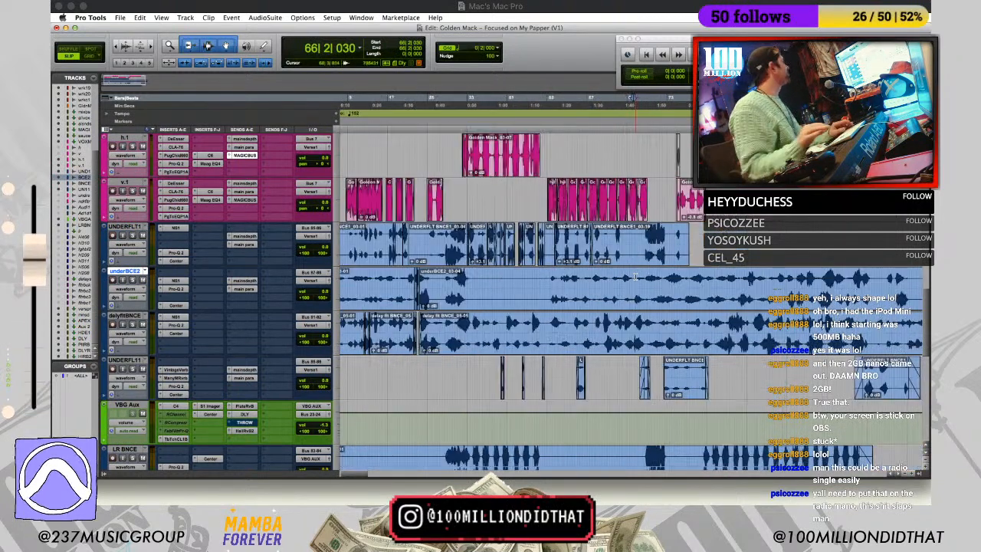
click(641, 238)
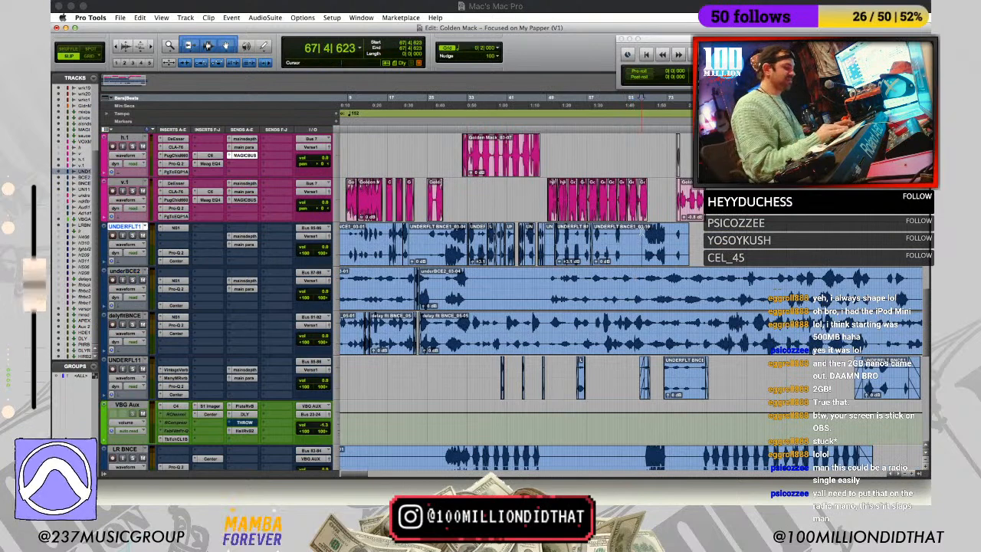
key(r)
key(t)
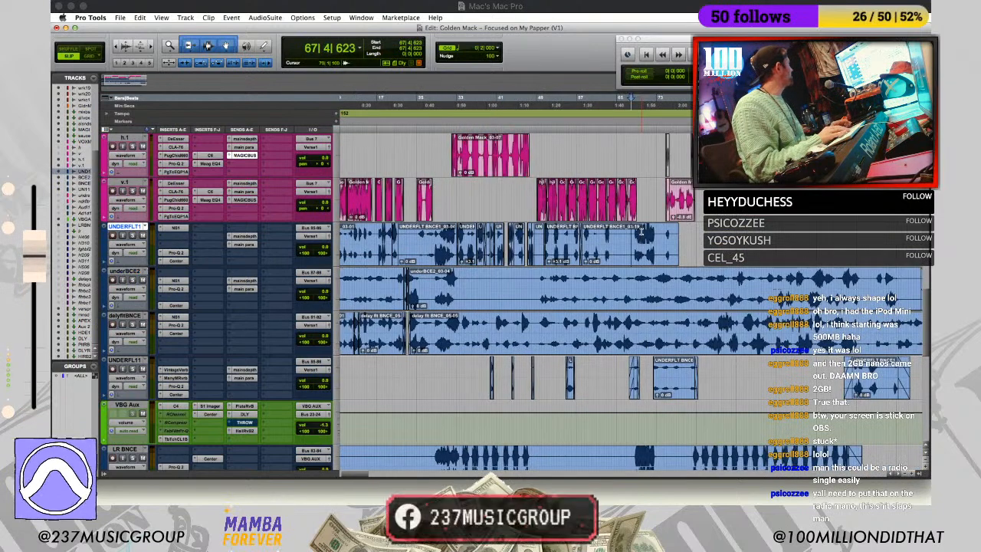
Step: Reduce the waveform display height and fade out the end of the last UNDERFLT1 clip near bar 78
key(super+alt+bracketleft)
key(super+alt+bracketleft)
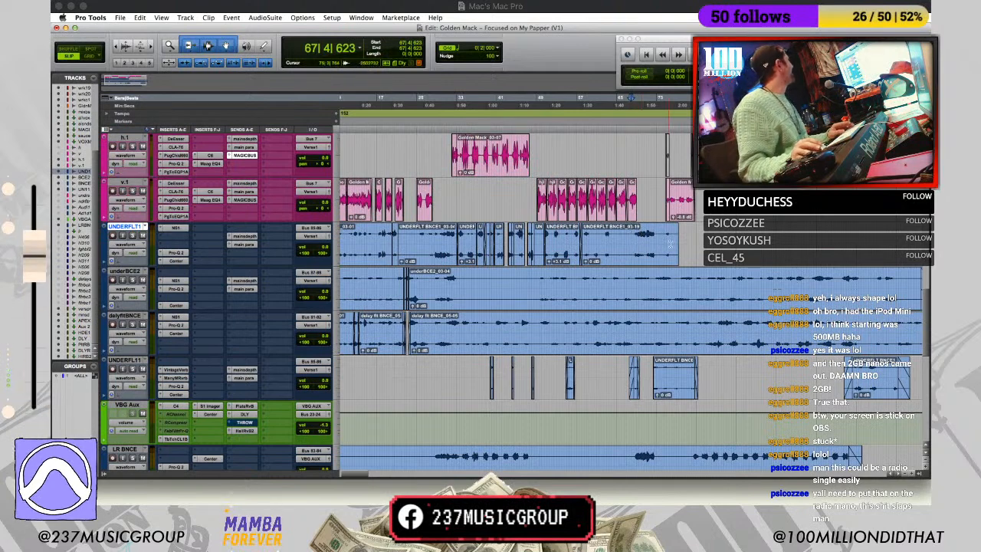
click(661, 184)
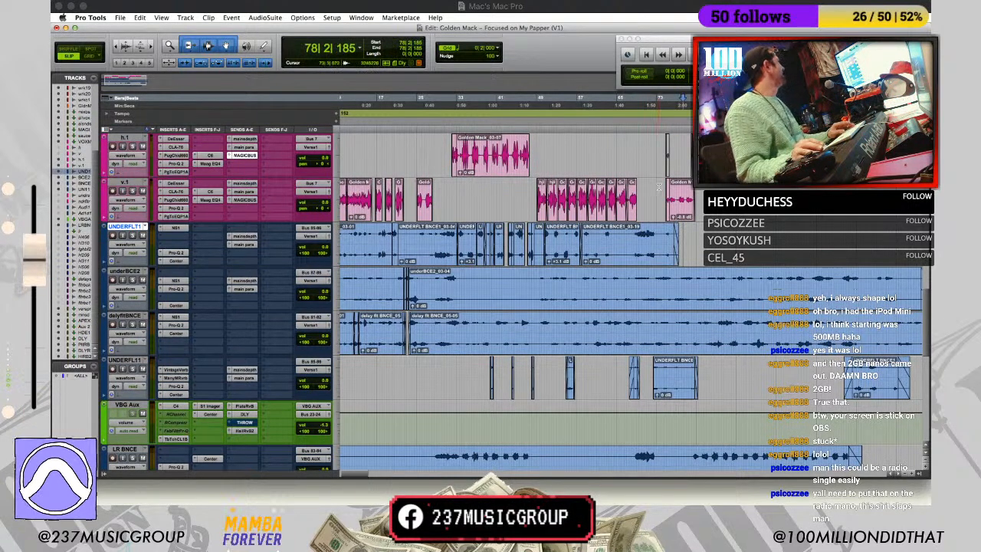
Step: Restore the waveform display height and audition the vocals from about bar 74
key(space)
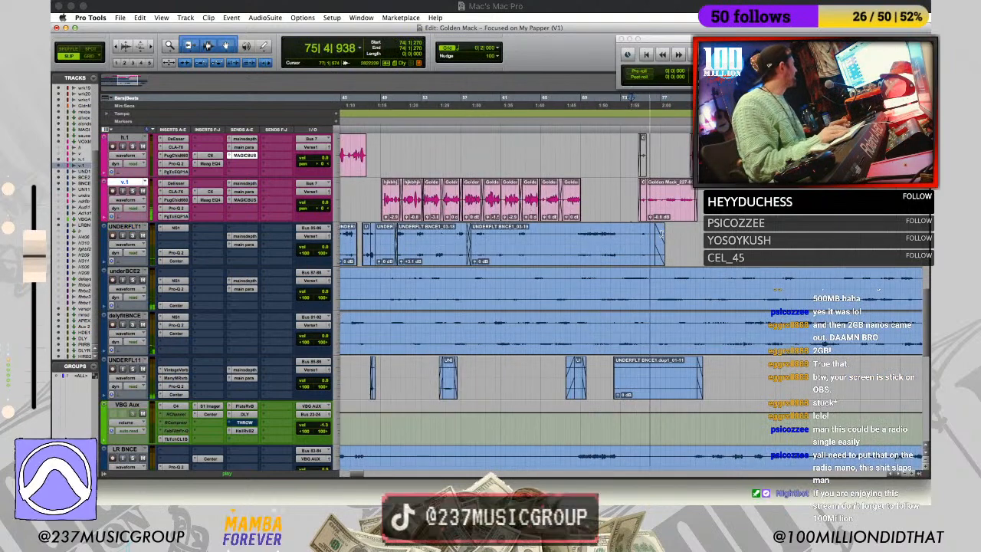
key(super+alt+bracketright)
key(space)
click(631, 215)
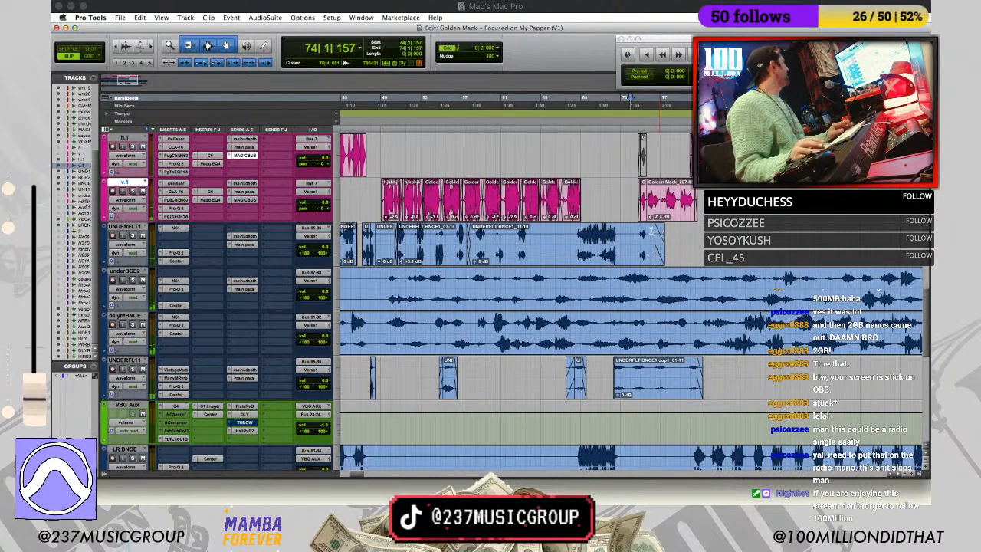
click(634, 228)
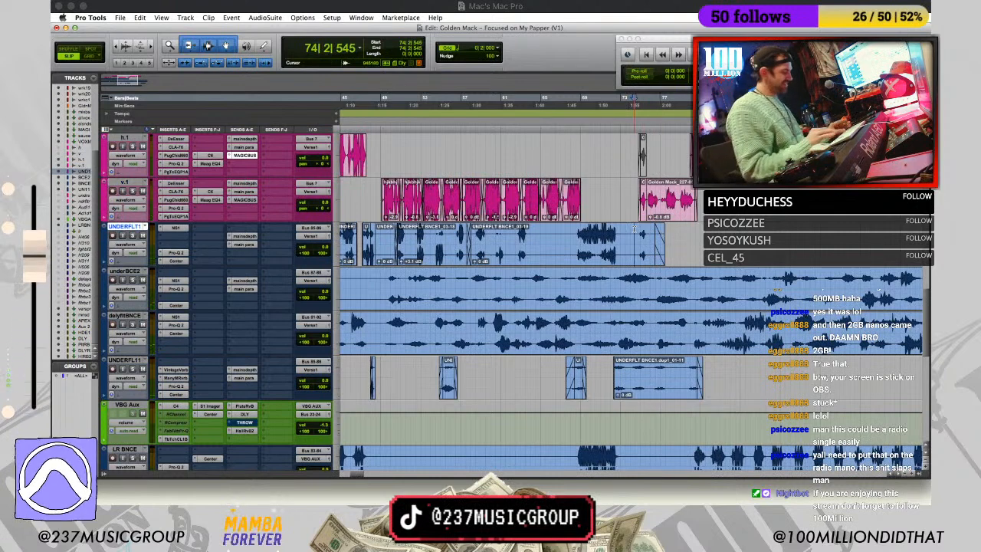
key(space)
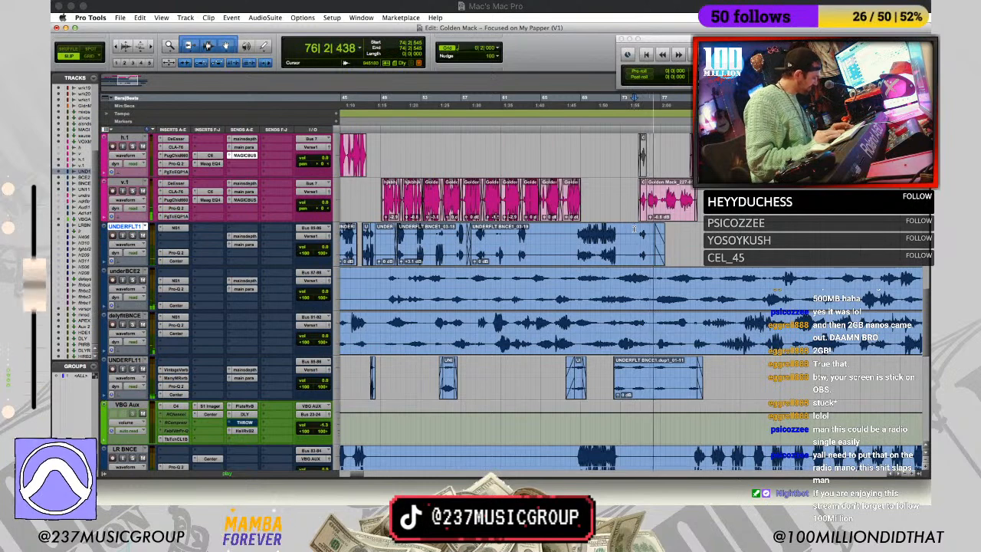
key(space)
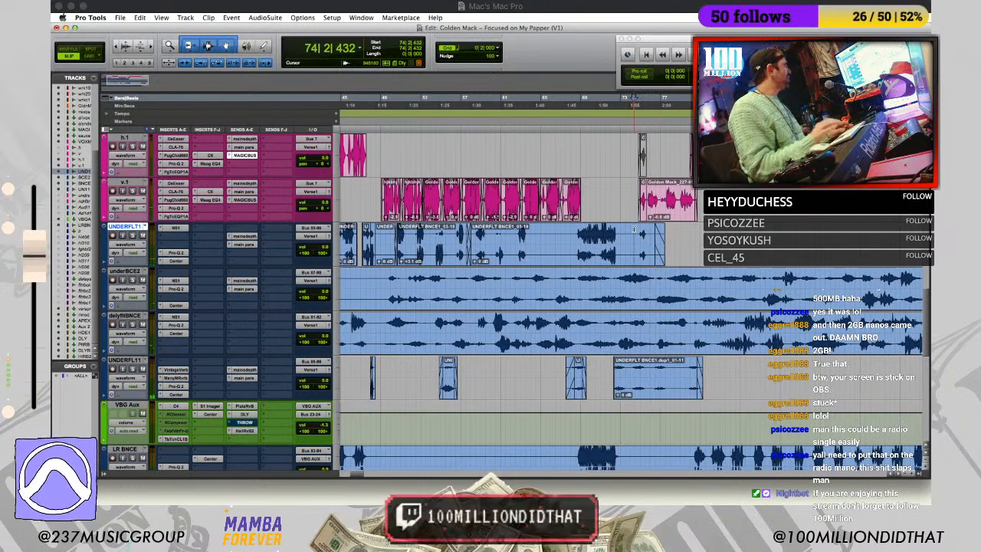
Step: Delete the UNDERFLT1 audio from bar 76 to the end of the clip and fade out the new end
key(r)
click(650, 231)
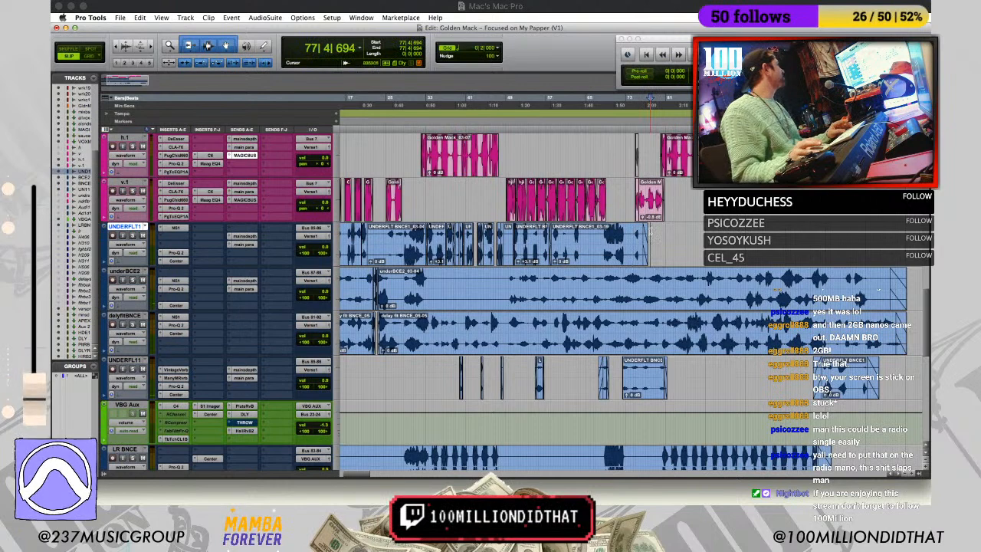
drag(654, 232, 642, 251)
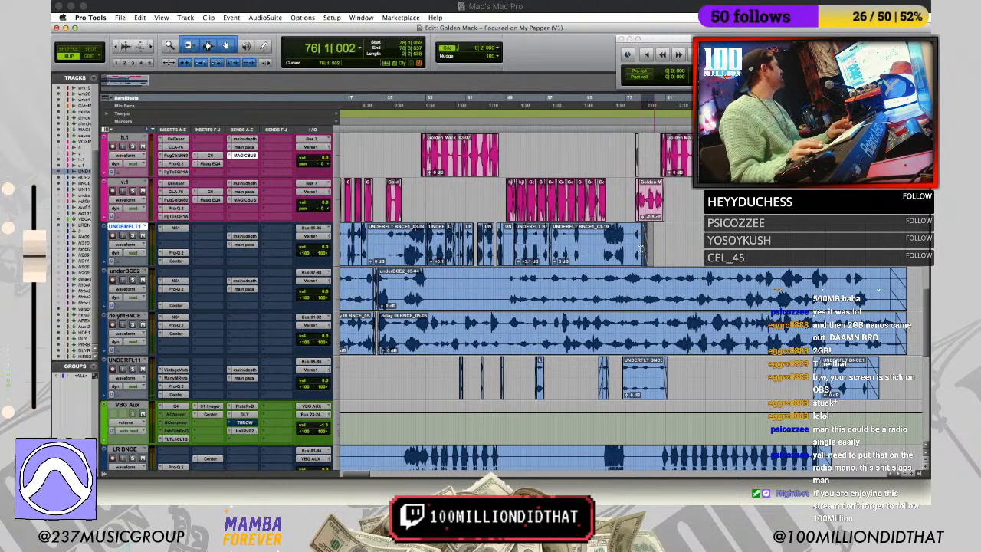
key(t)
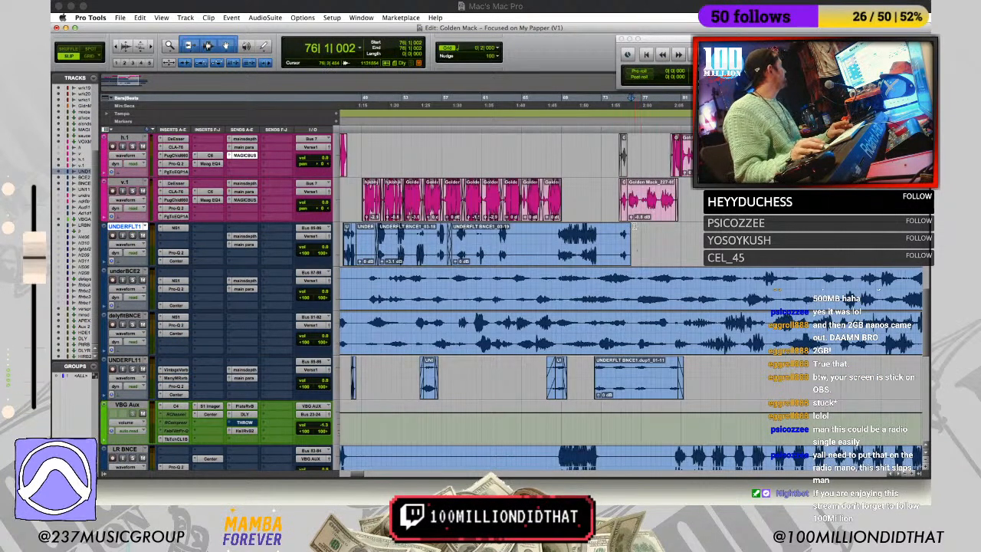
drag(628, 227, 626, 228)
Step: Split the last UNDERFLT1 clip at about 74|2 and play the song from the split
click(616, 232)
key(b)
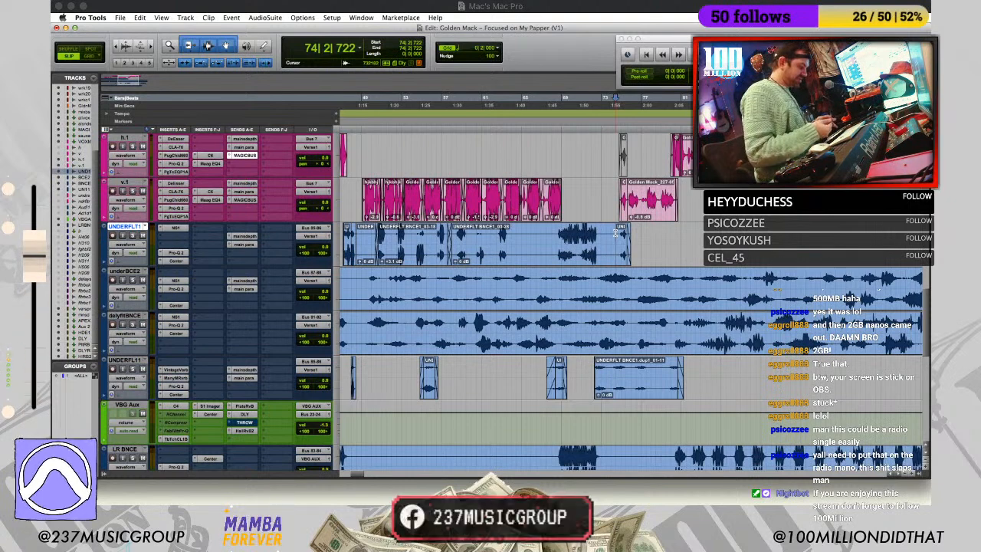
key(space)
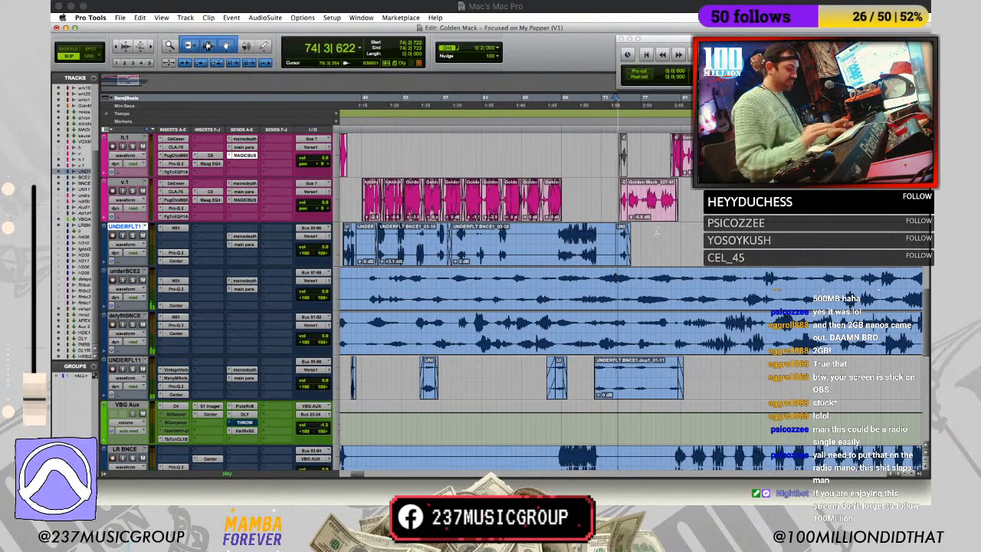
key(r)
click(643, 229)
scroll(642, 229, up, 1)
scroll(642, 229, up, 2)
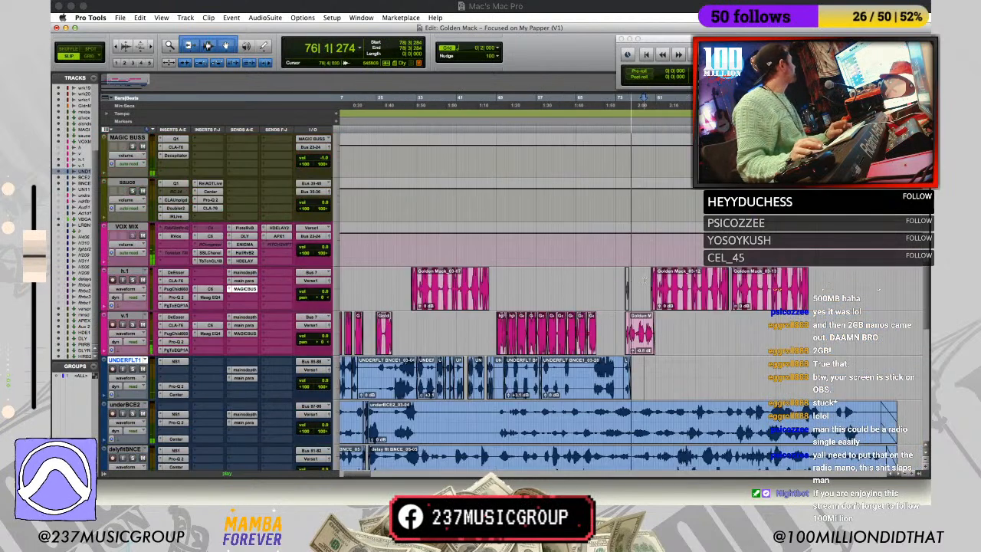
key(t)
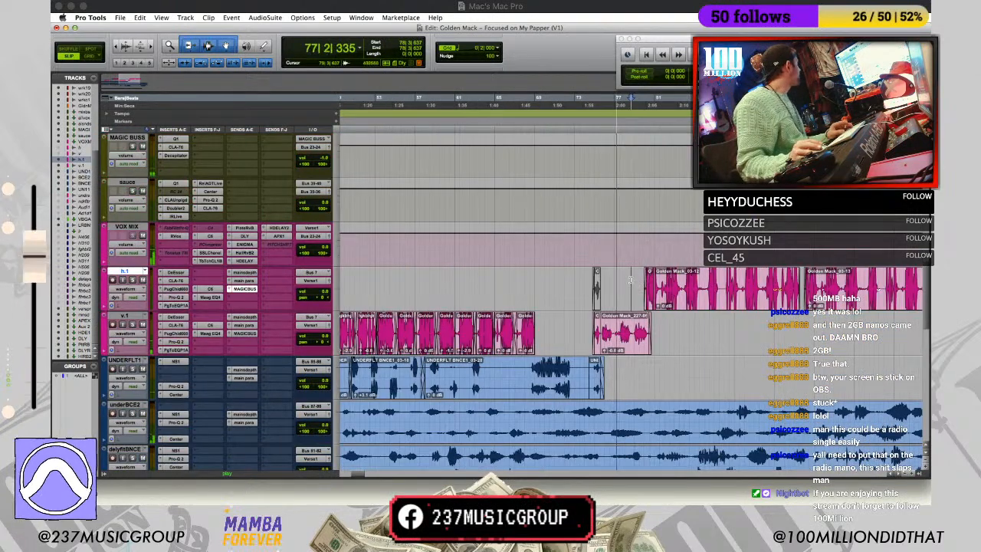
Step: Extend the start of the Golden Mack_03-12 clip on h.1 back over the short piece before it, to about bar 80
key(t)
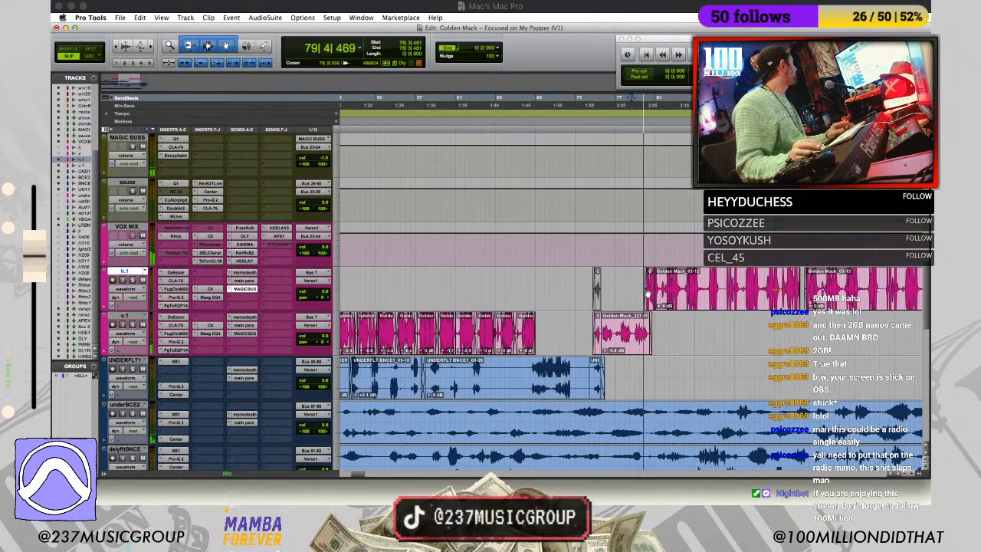
click(662, 325)
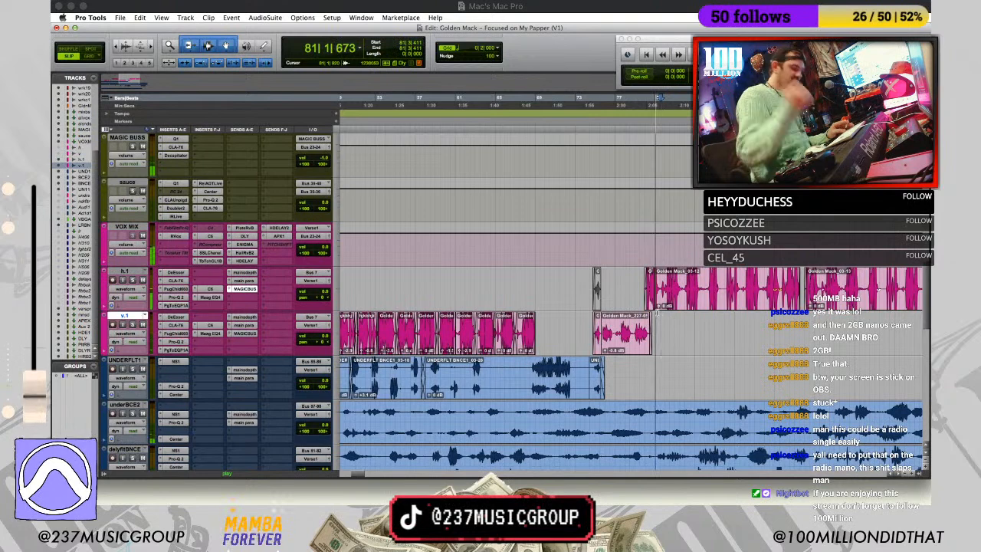
key(t)
key(space)
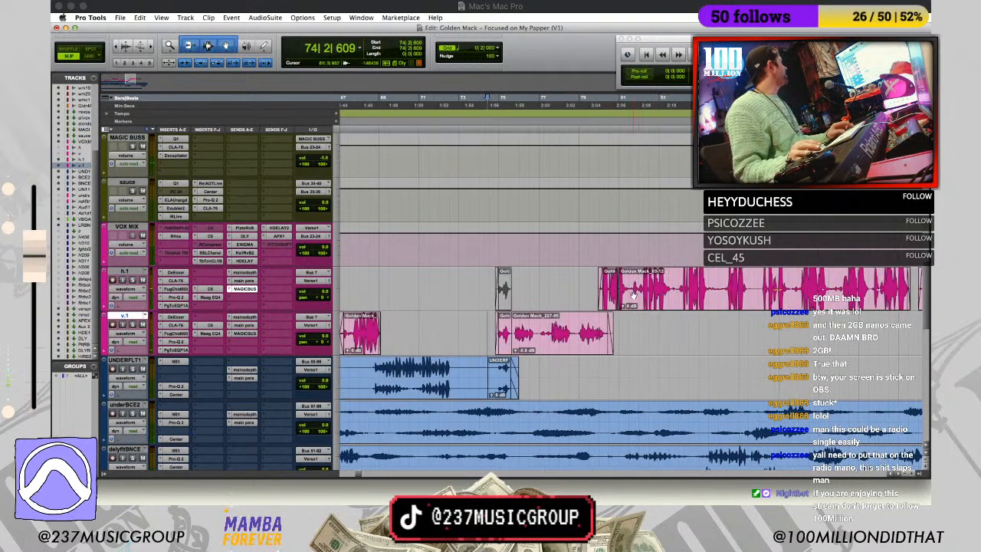
drag(622, 288, 598, 291)
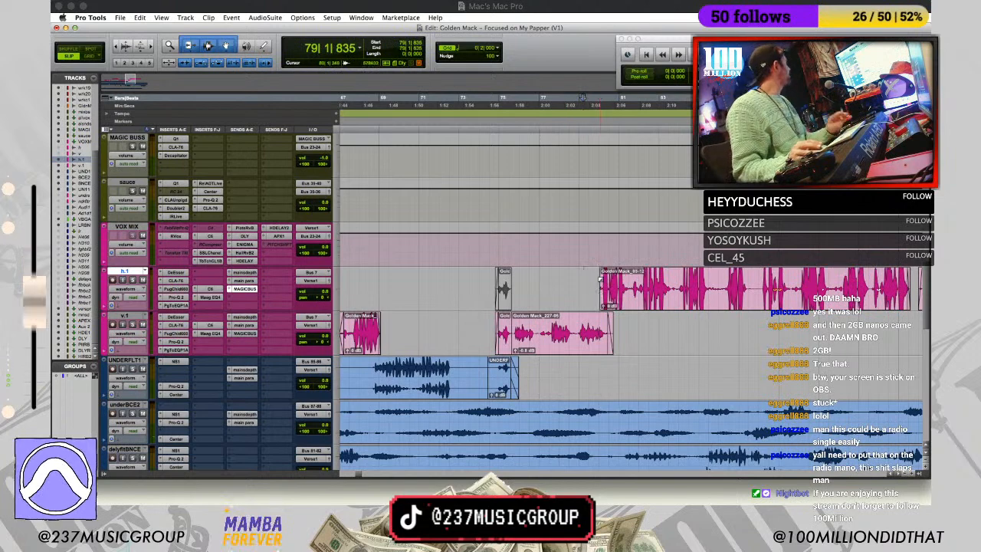
click(600, 290)
click(597, 275)
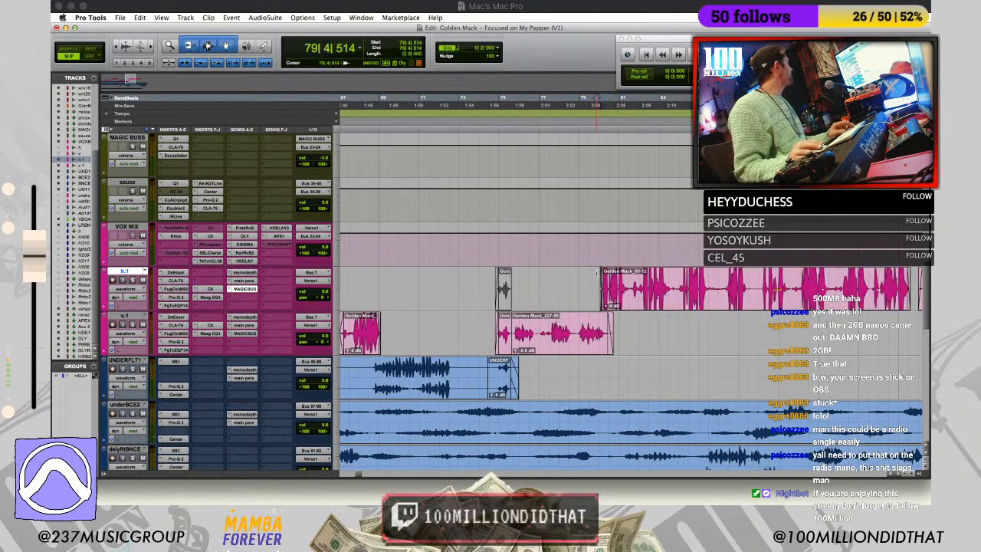
Step: Audition the h.1 vocal entrance near bar 80 from about 79|4 and again from about 78|1
key(r)
key(space)
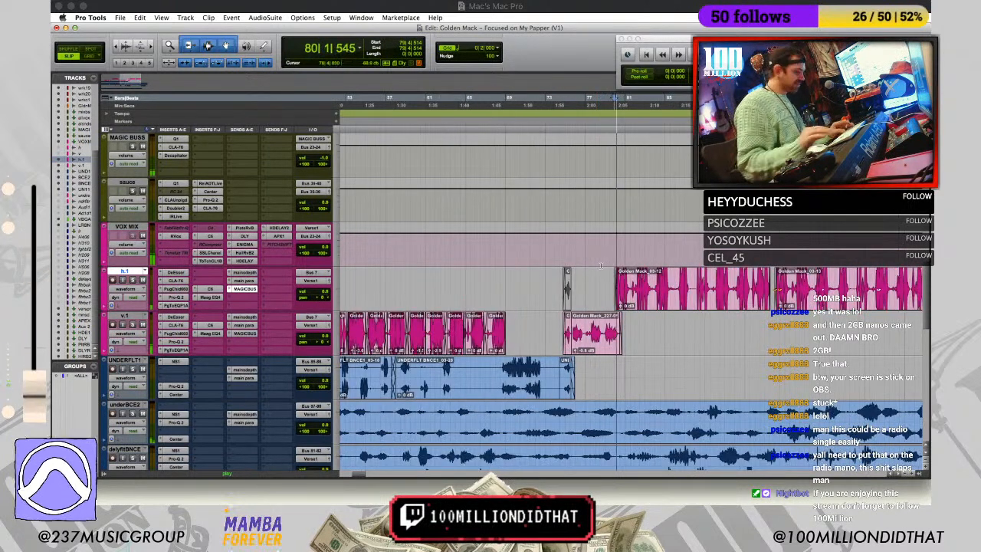
key(r)
key(space)
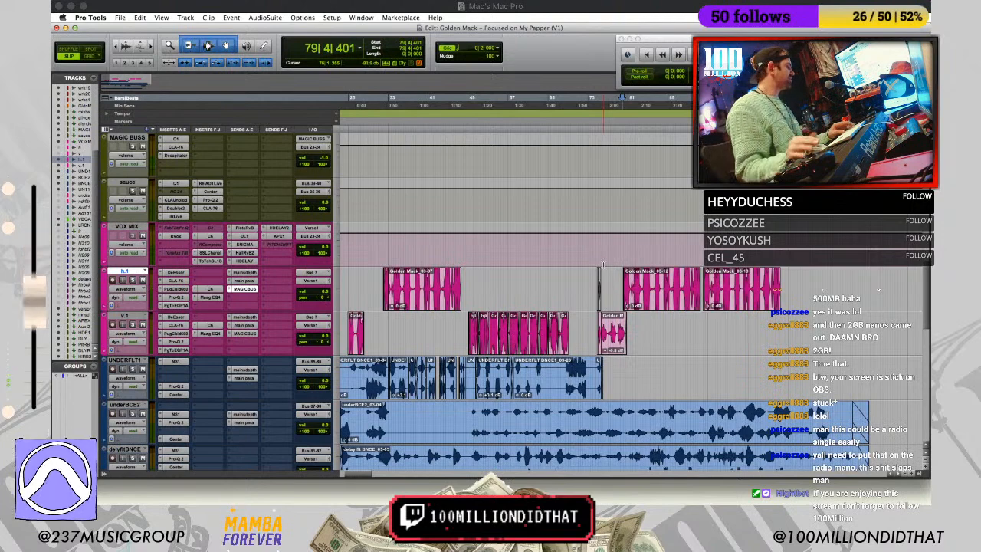
click(613, 276)
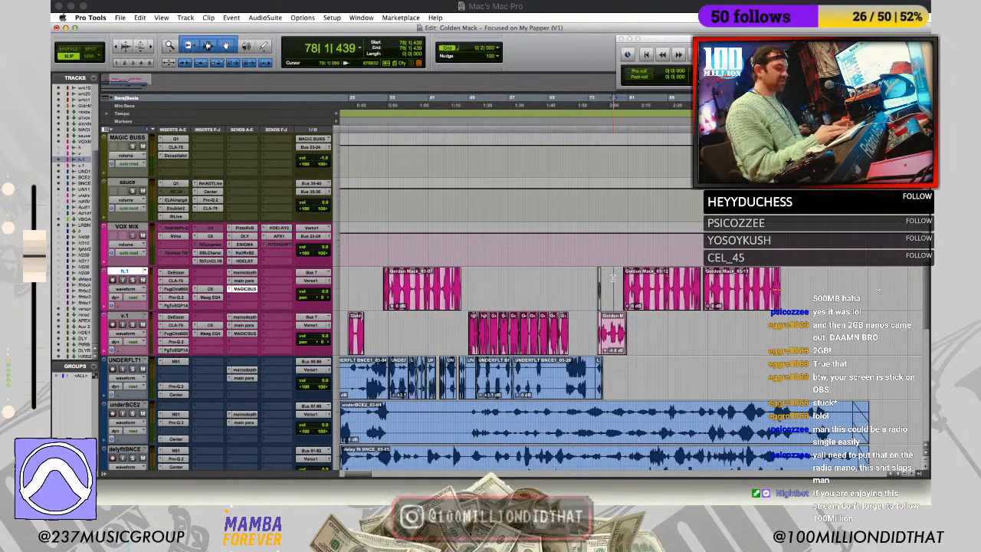
key(t)
key(space)
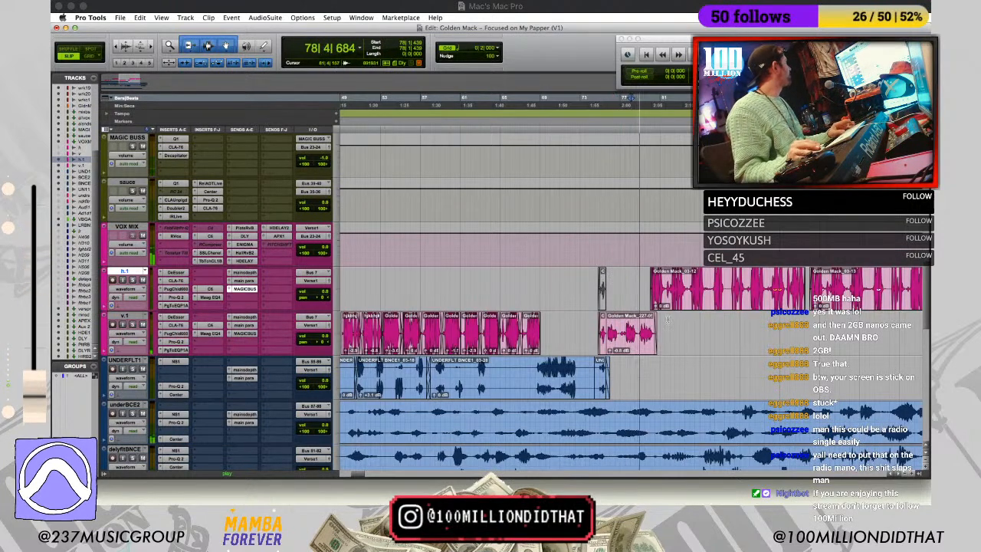
key(space)
click(668, 334)
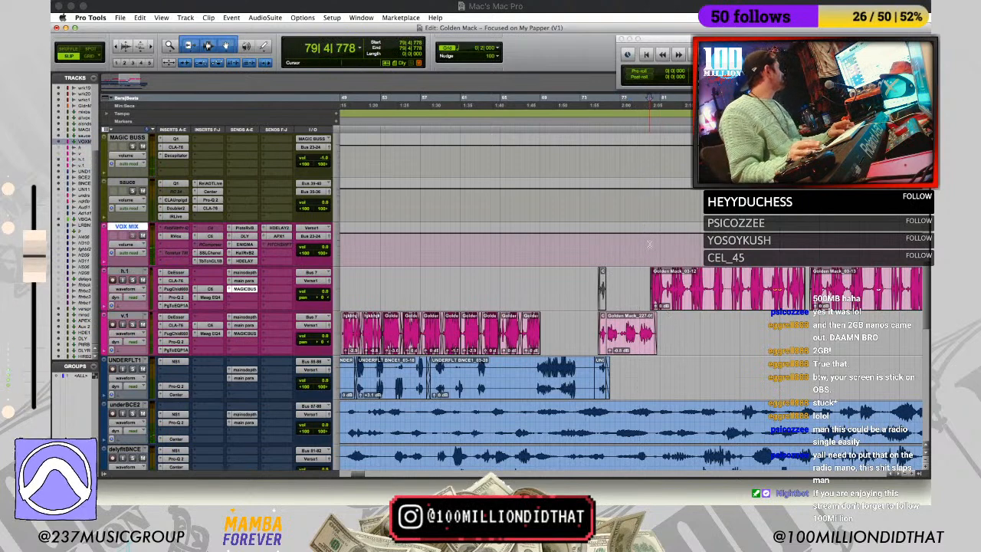
key(r)
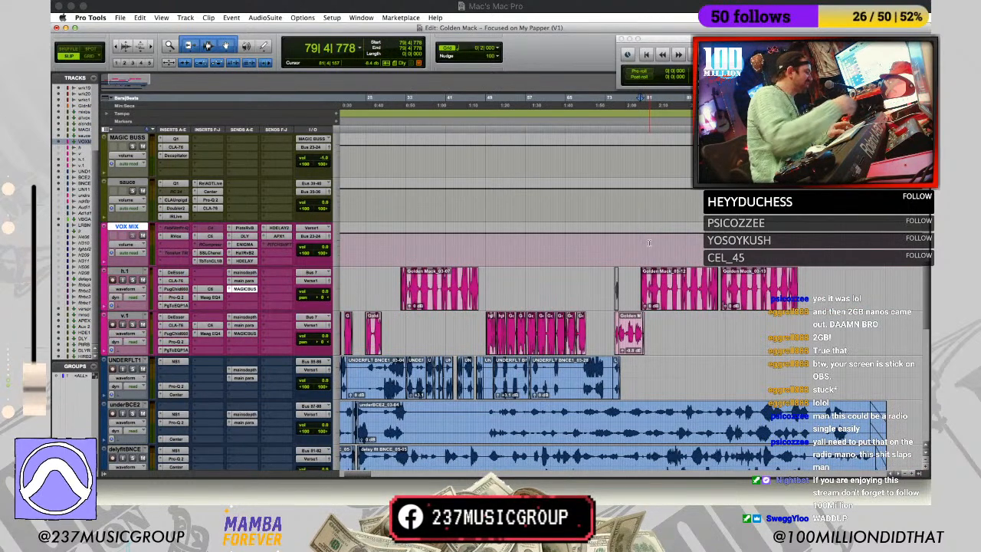
key(r)
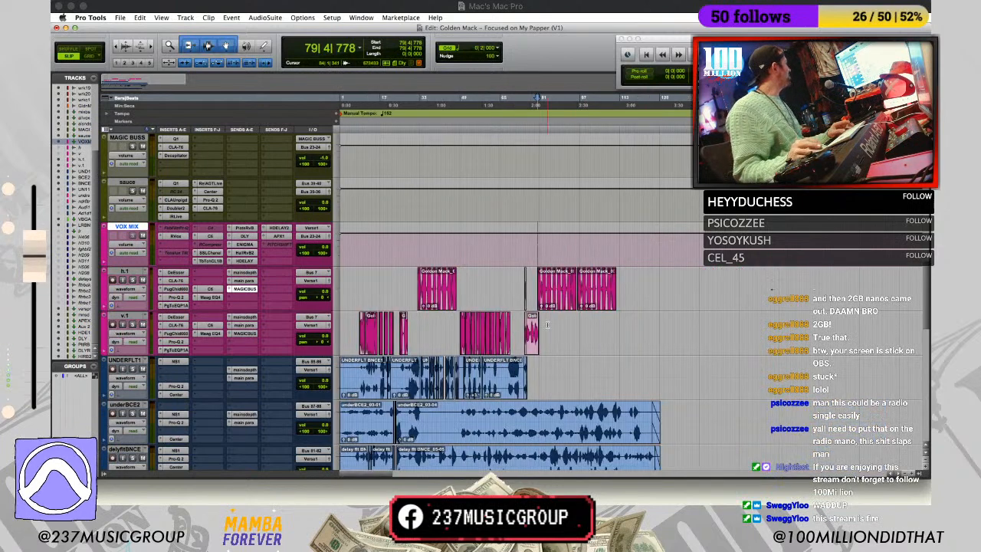
key(t)
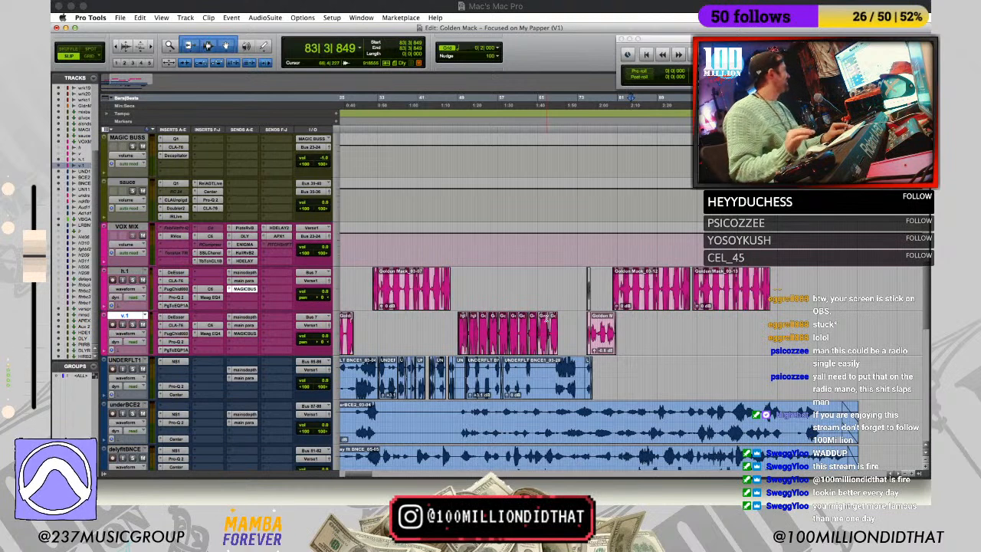
click(583, 276)
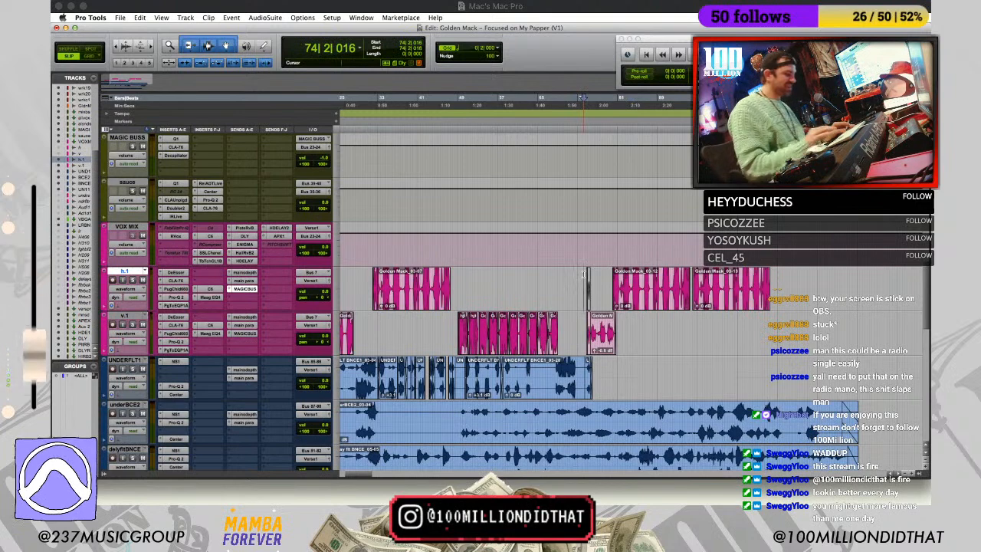
key(r)
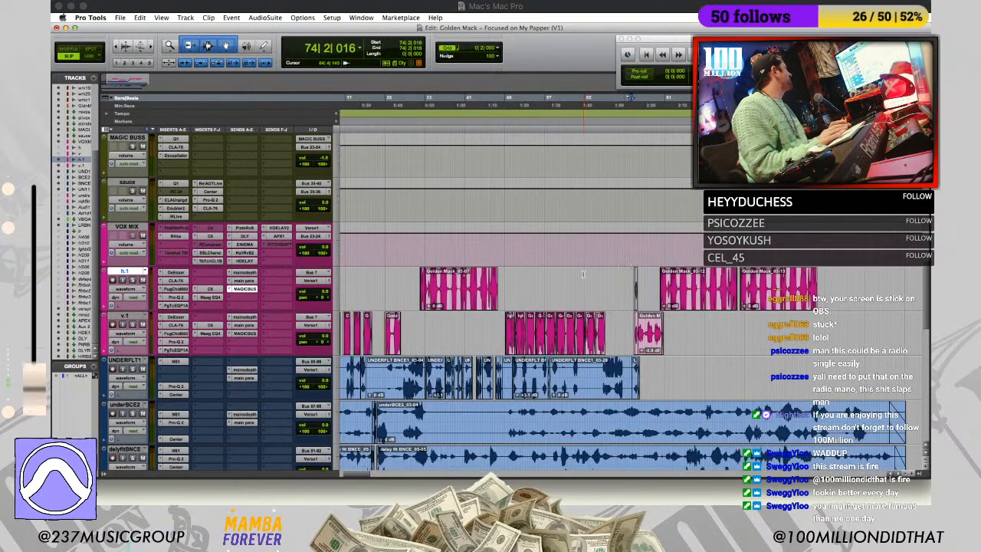
key(t)
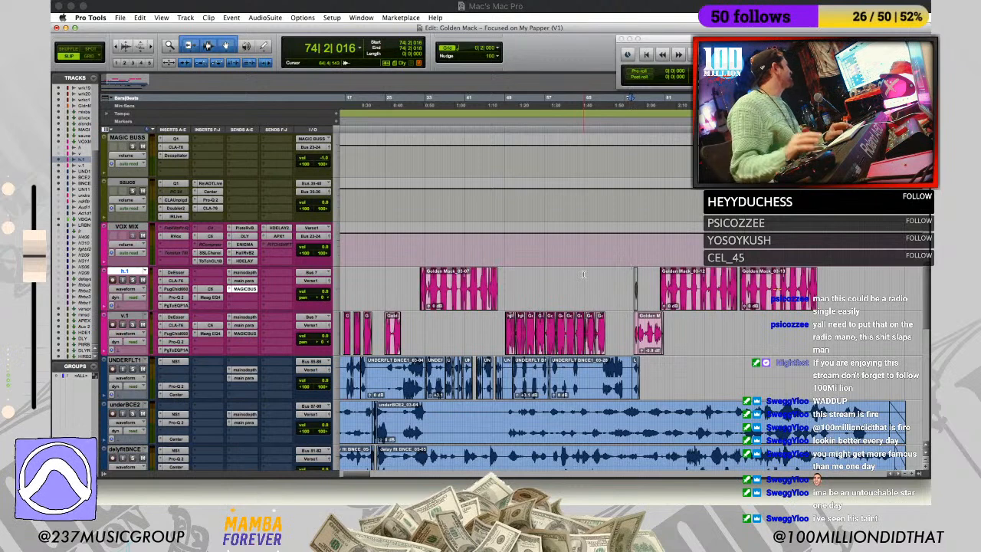
Step: Play the song from about 73|1 on h.1 through the vocal handover between v.1 and h.1 near bar 80
right_click(583, 274)
click(619, 243)
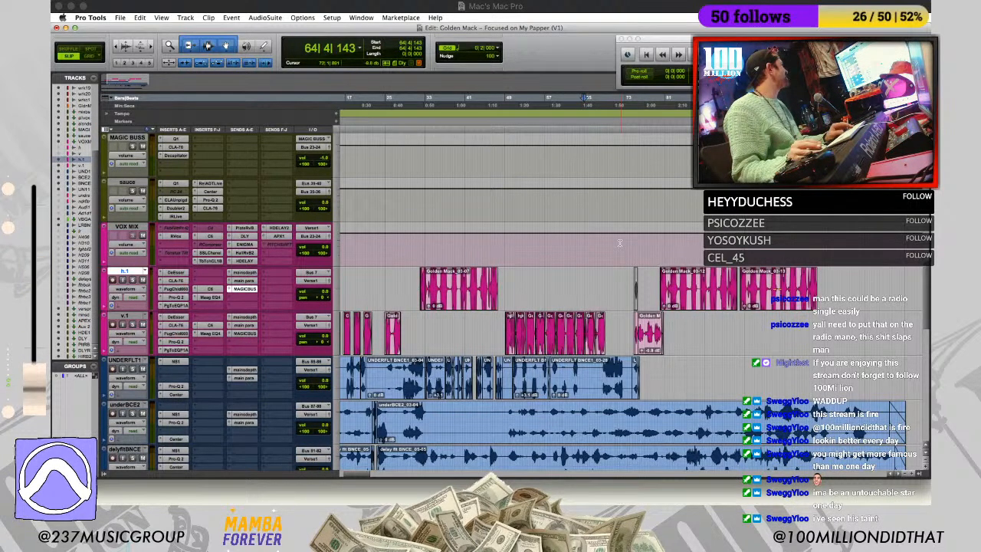
click(621, 246)
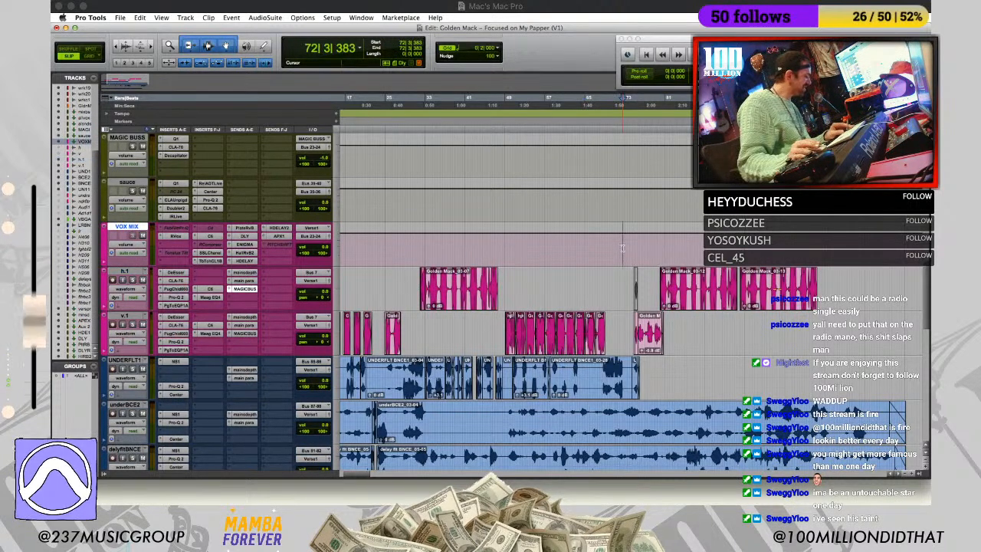
click(627, 289)
key(t)
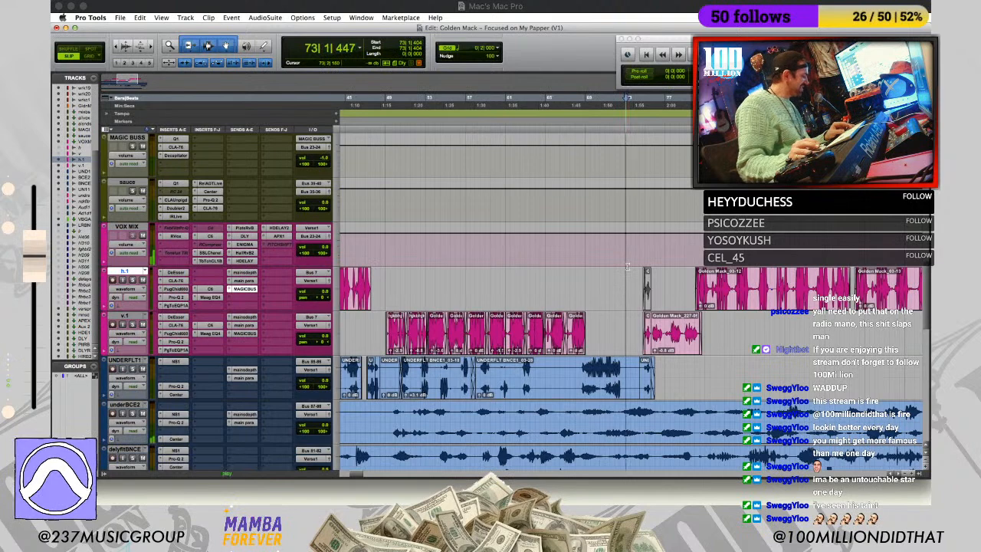
key(r)
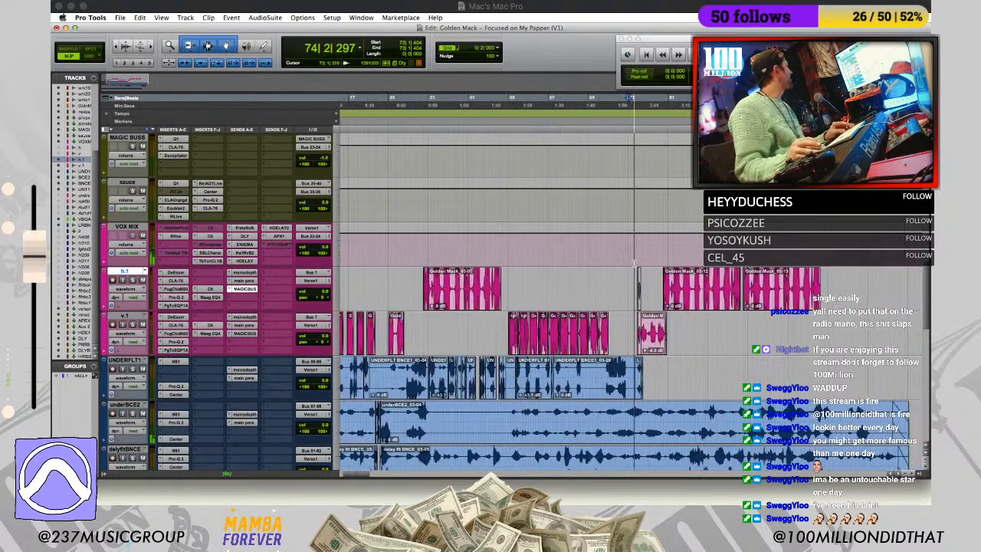
key(t)
key(t)
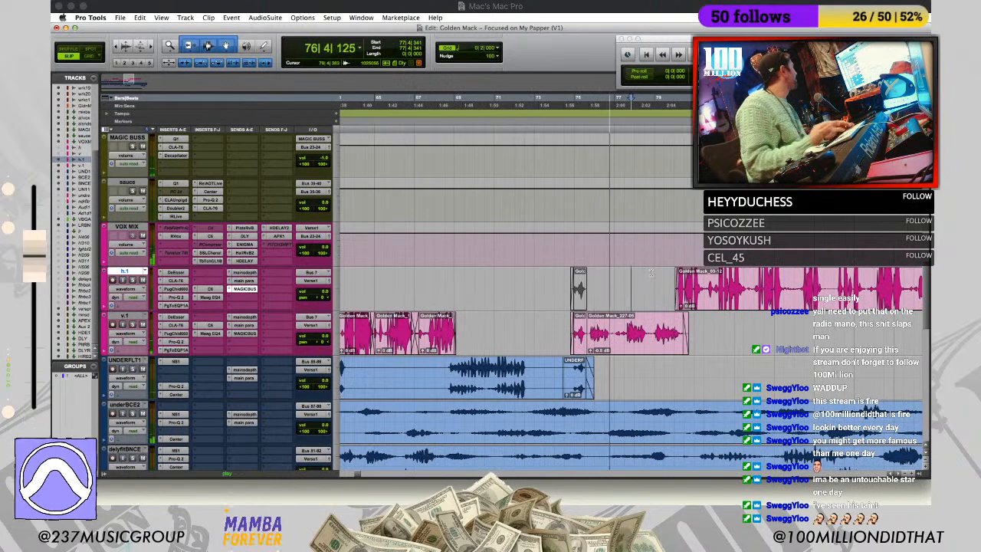
key(r)
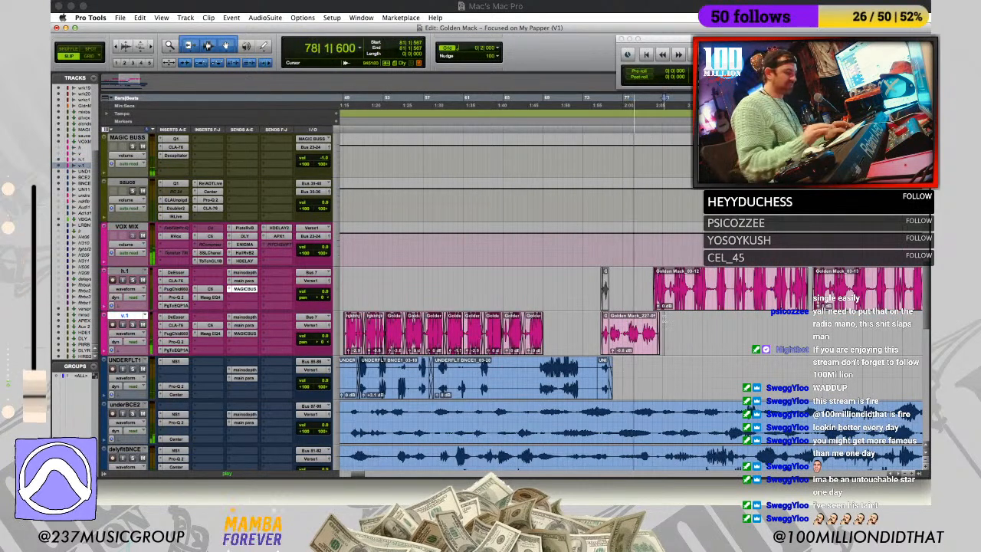
key(r)
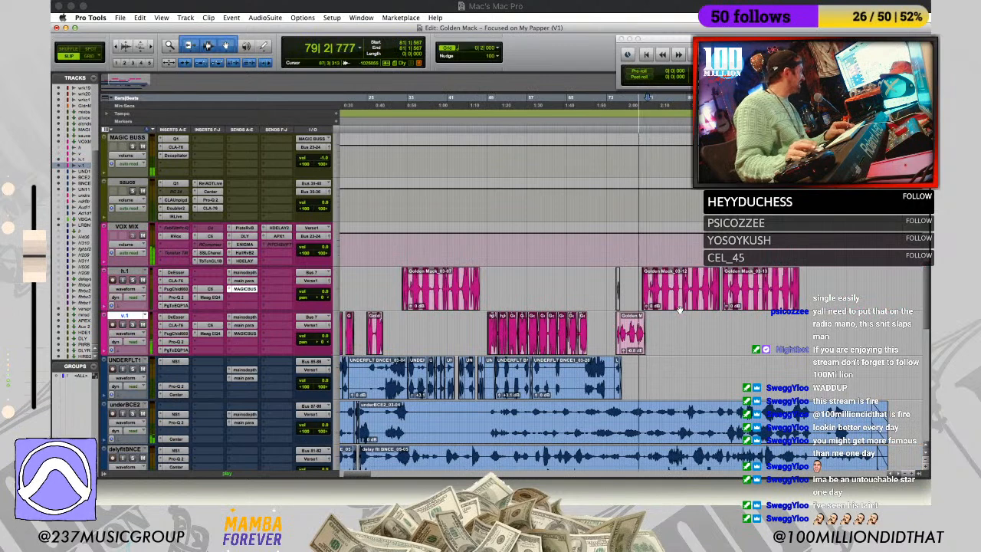
Step: Reduce the waveform display height and play the song from about 78|1|792 on h.1
click(633, 278)
key(t)
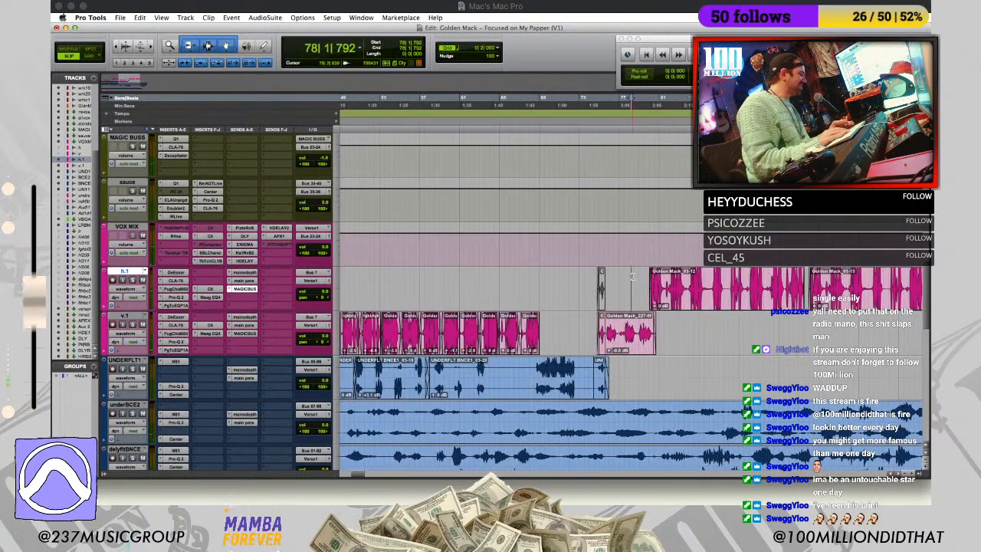
key(r)
key(t)
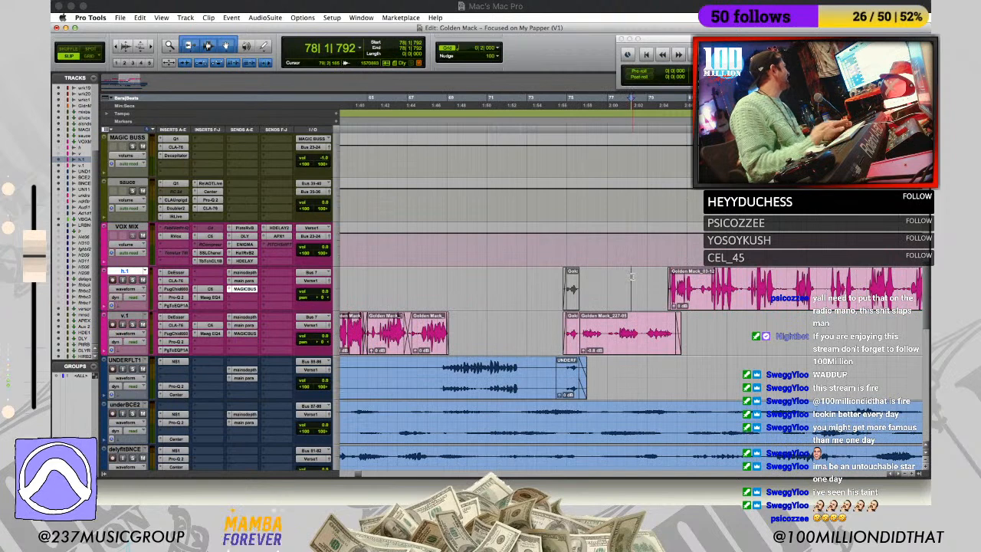
key(space)
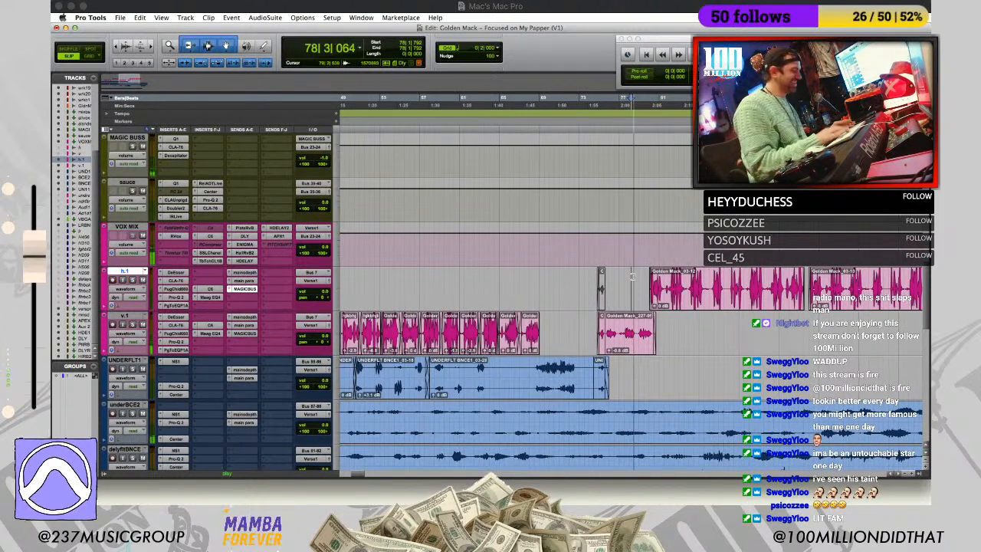
key(super+bracketleft)
key(space)
Step: Replay the handover from v.1 to h.1 starting at about 78|1|439
click(647, 317)
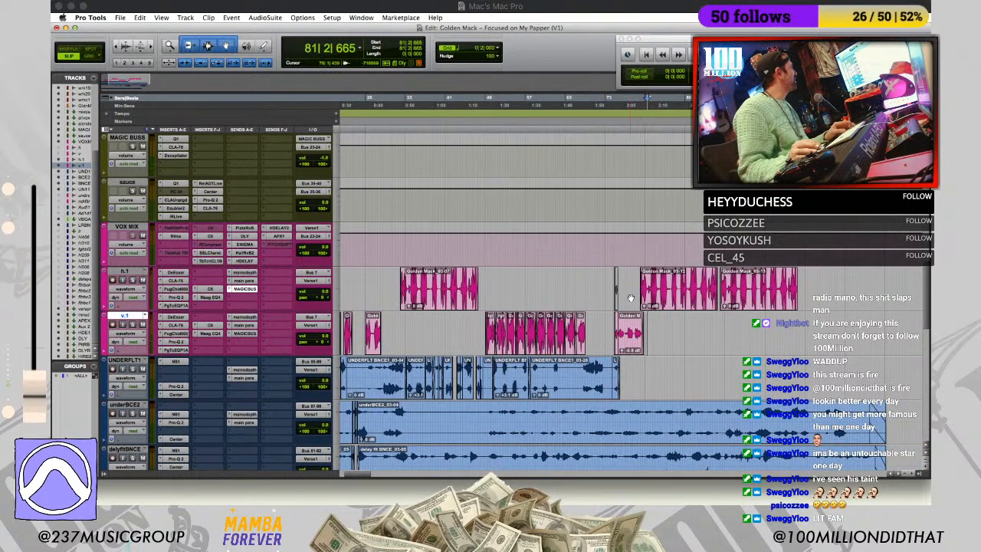
click(630, 287)
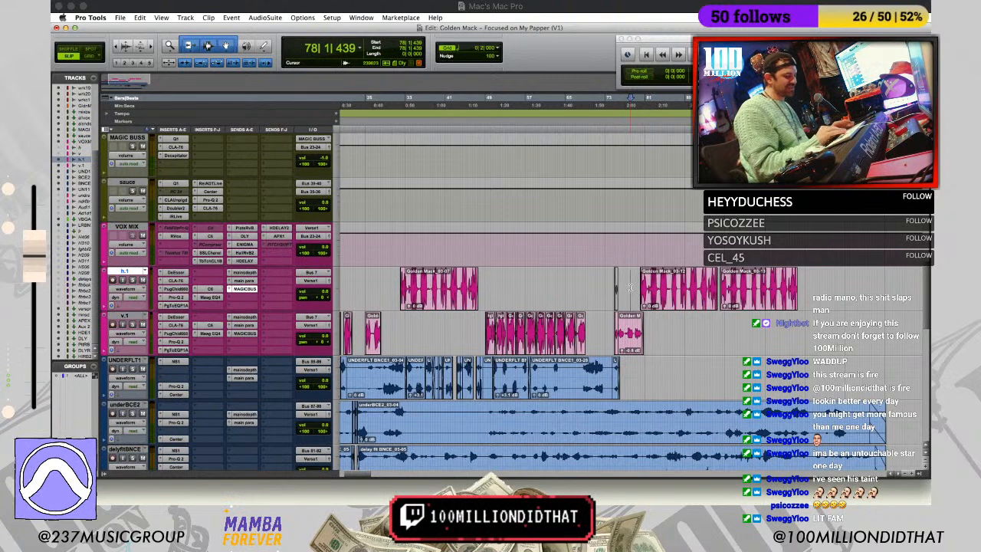
key(t)
key(t)
key(space)
key(r)
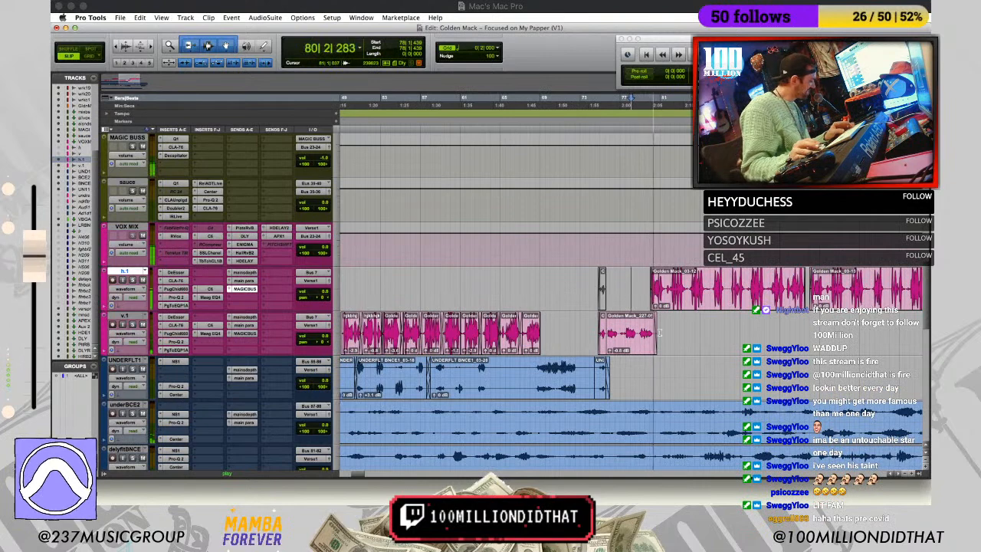
key(space)
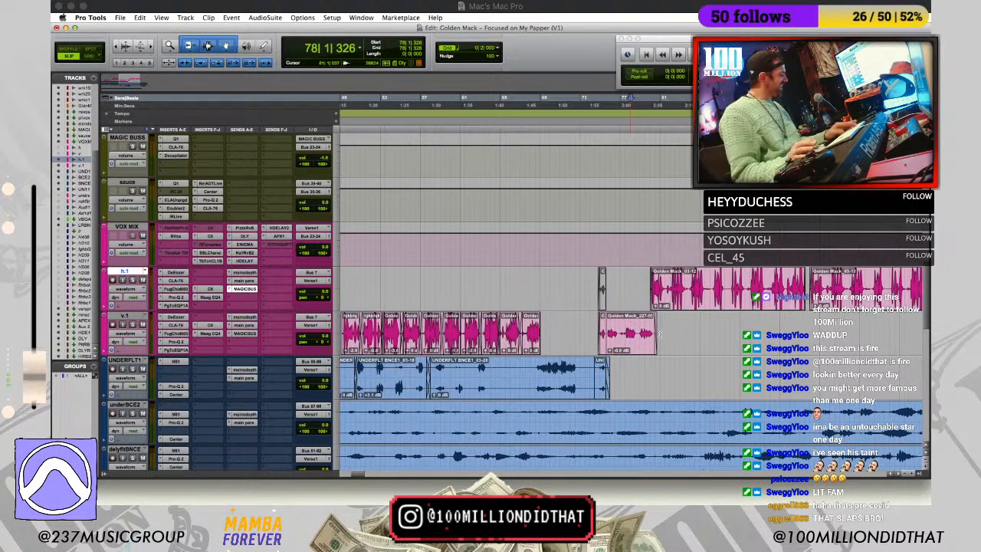
Step: Move the playback cursor to about 74|3 on h.1, just before the short clip, and play from there
key(m)
key(m)
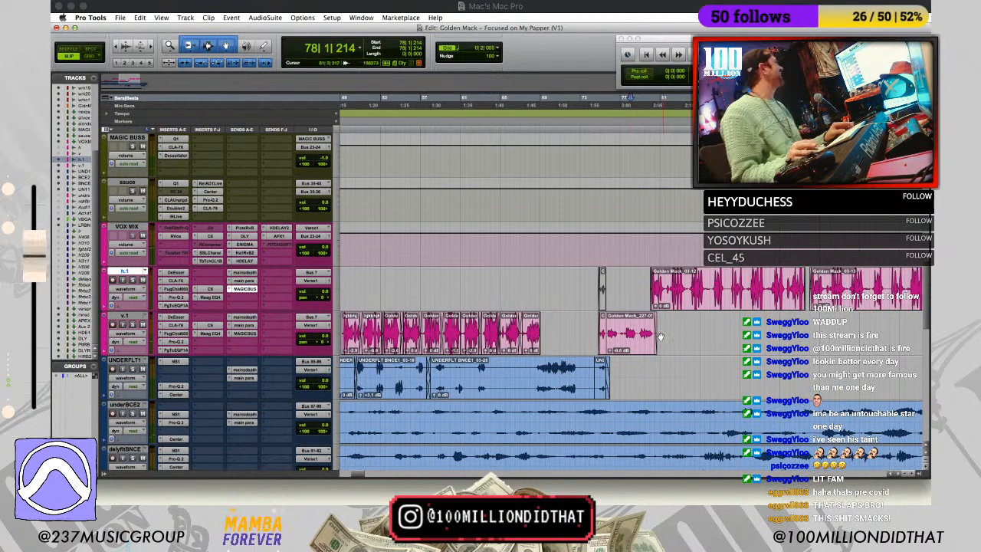
click(599, 276)
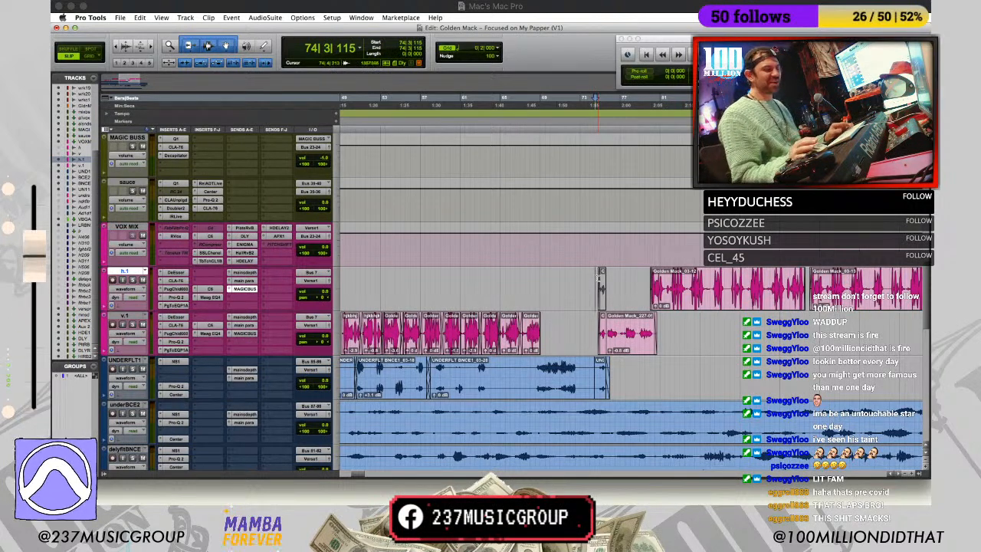
click(599, 278)
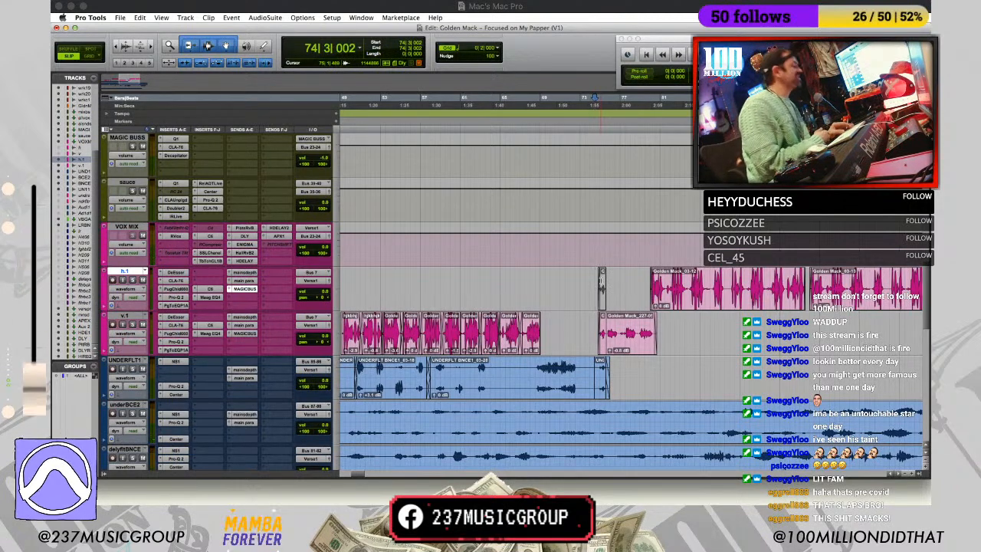
click(595, 271)
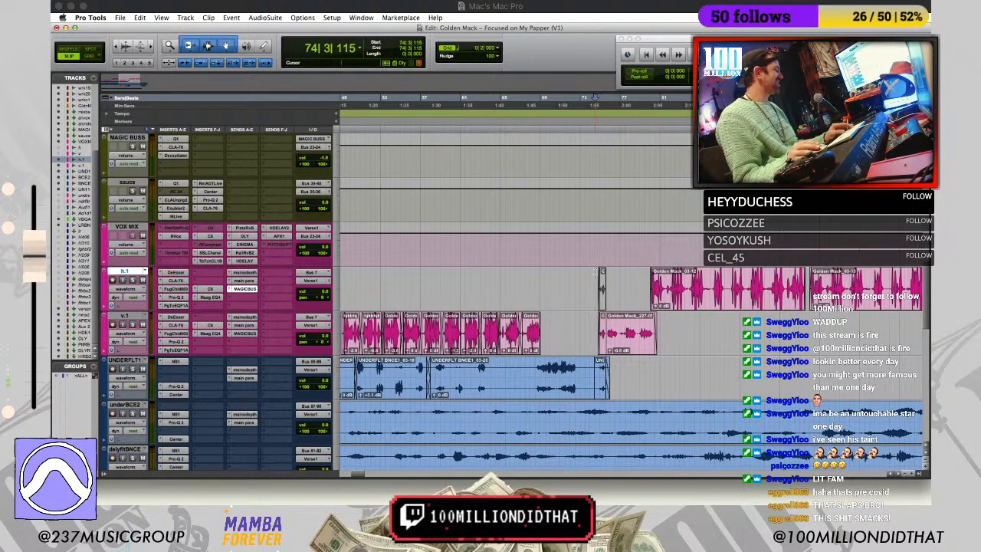
key(space)
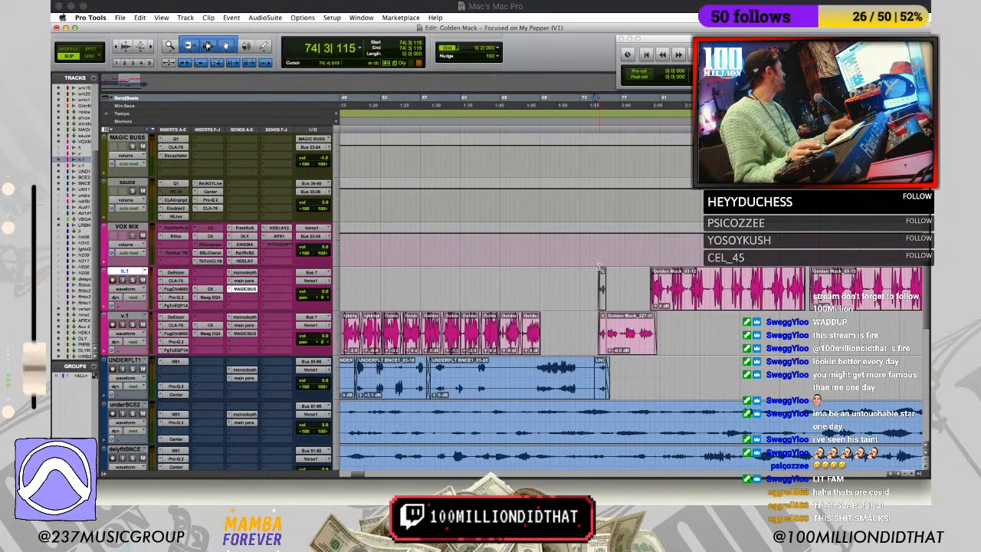
Step: Play the song from about 78|3|814 on h.1 across the entrance of its long clip near bar 80
scroll(636, 278, up, 2)
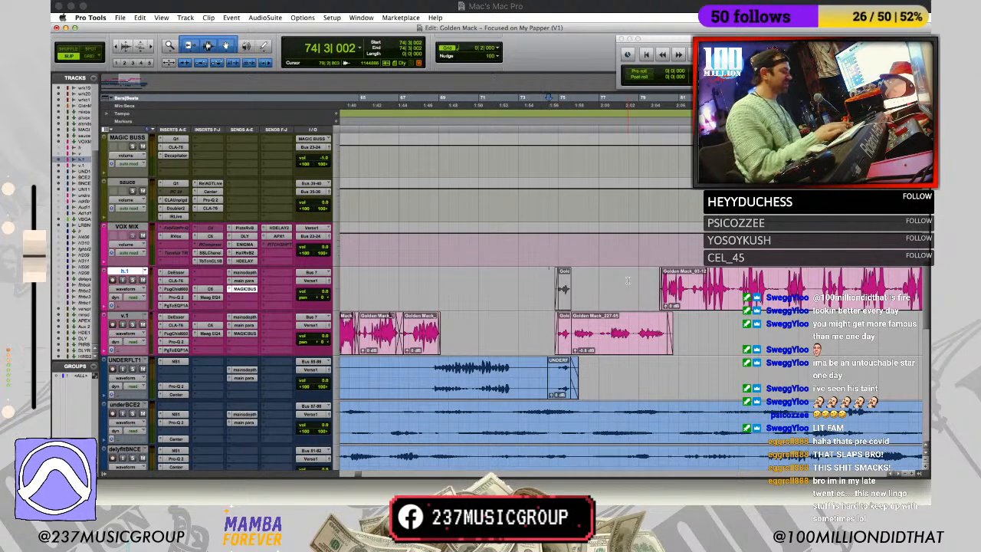
key(r)
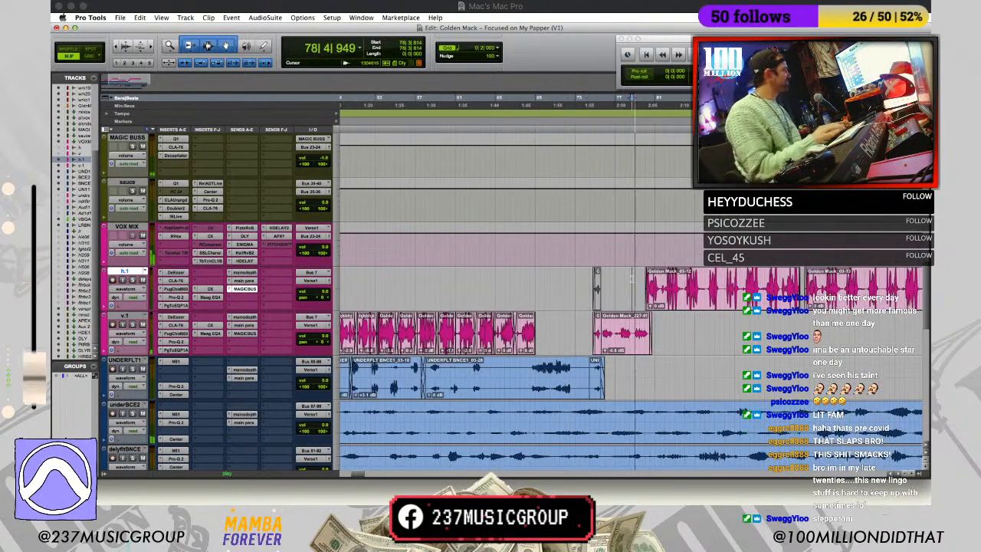
key(r)
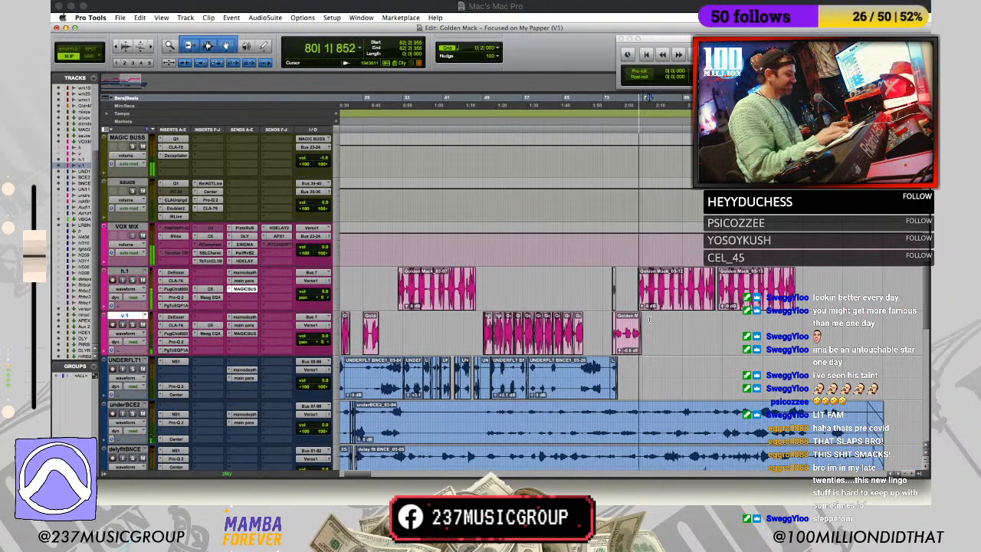
Step: Replay the handover from v.1 to h.1 starting at about 78|3|701 on v.1
key(t)
key(t)
key(space)
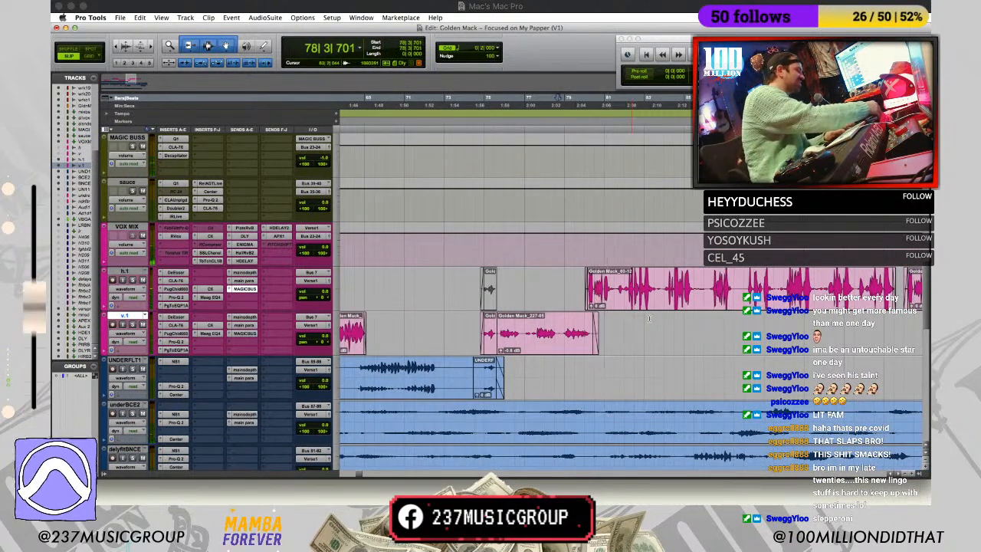
key(space)
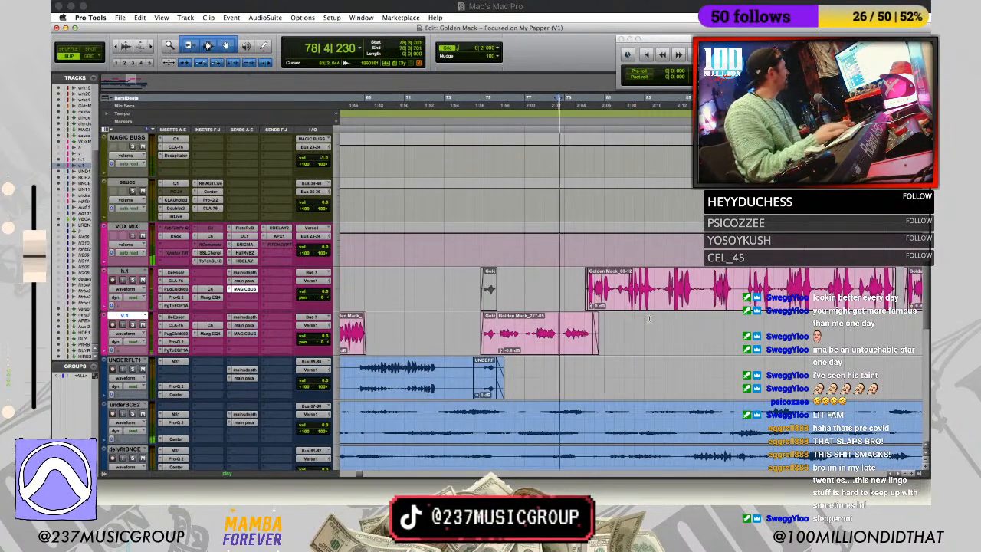
key(r)
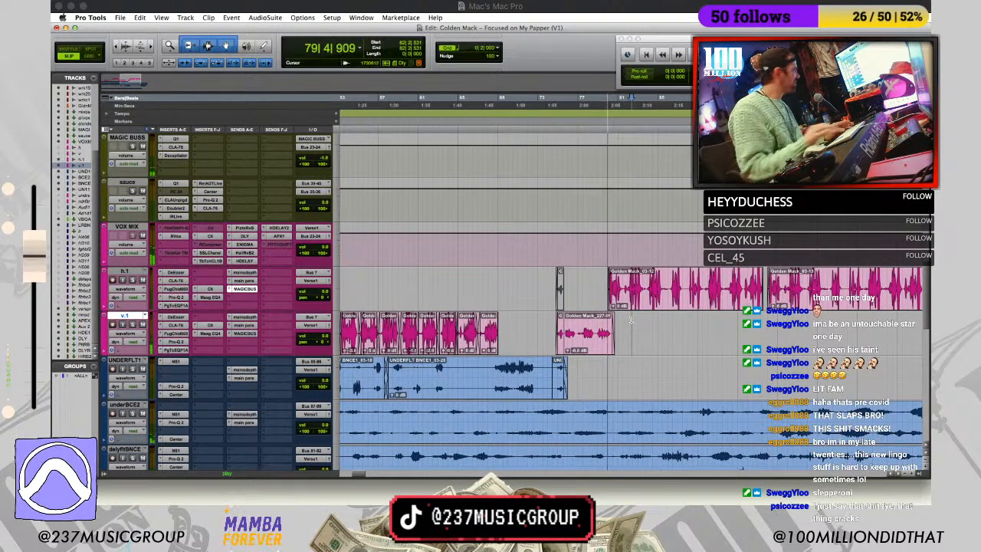
key(r)
scroll(613, 324, down, 2)
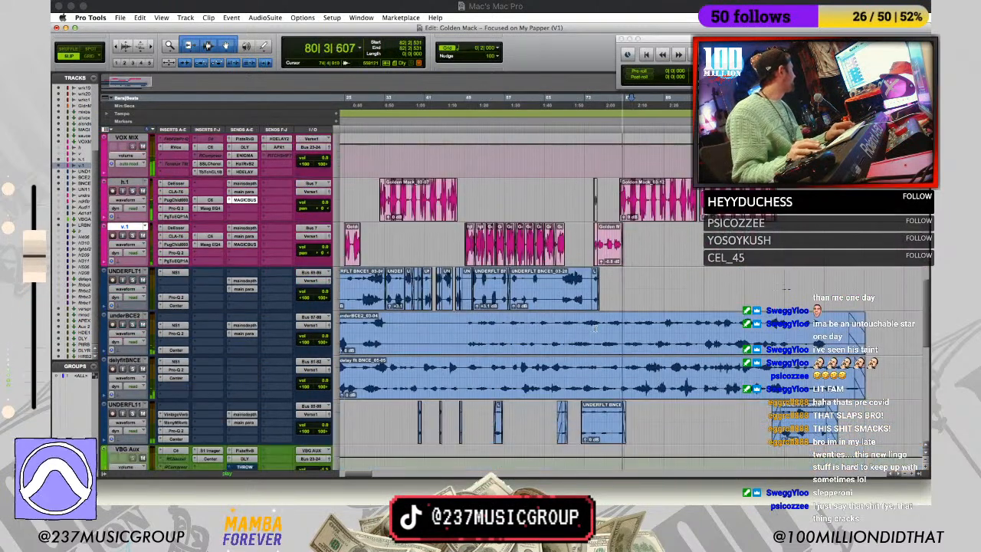
Step: Place the playback cursor at about 79|3|856 on UNDERFLT1 and play the h.1 entrance from there
click(619, 271)
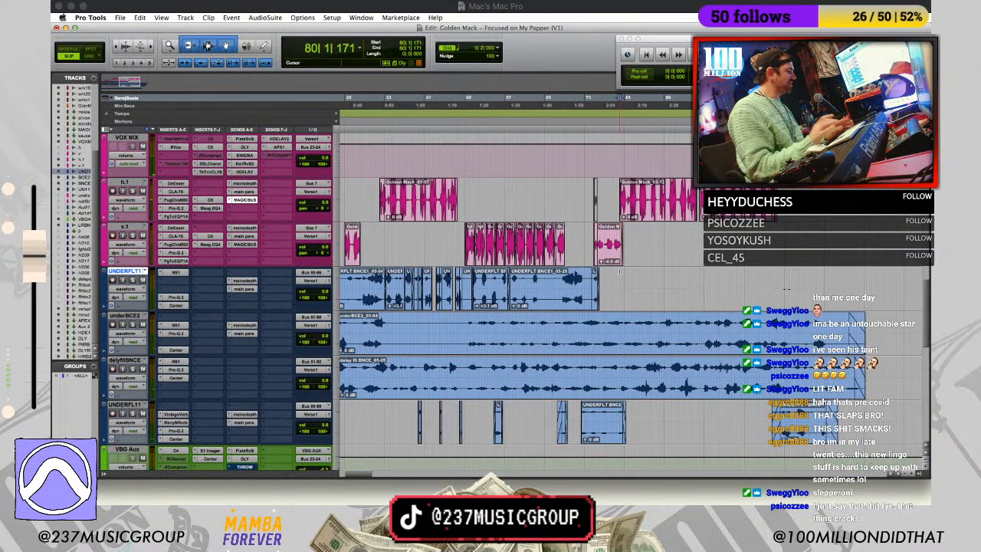
key(t)
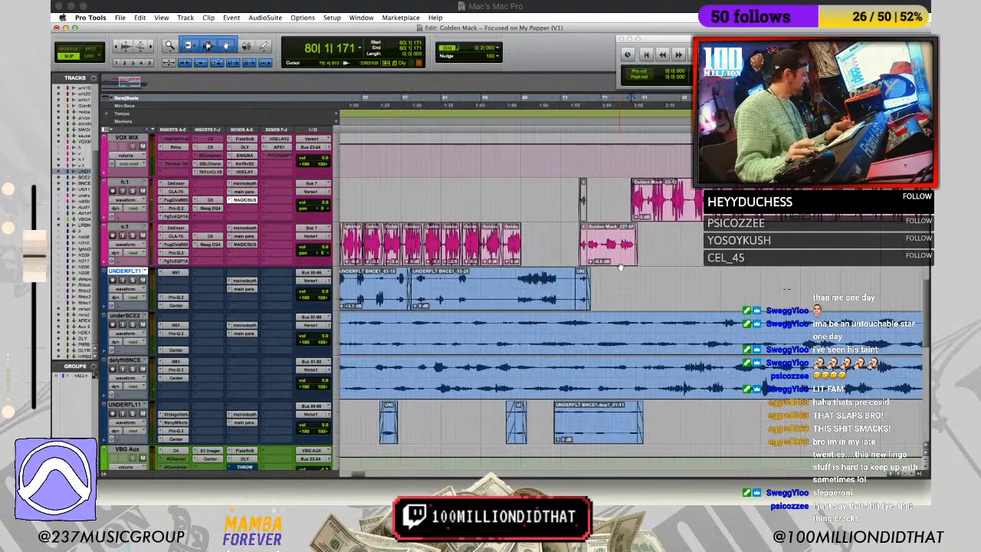
click(628, 269)
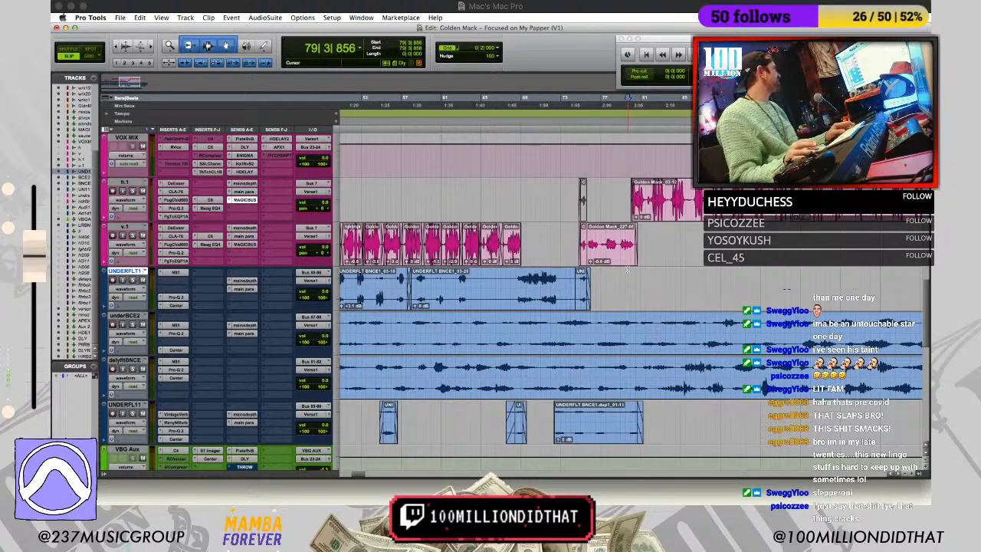
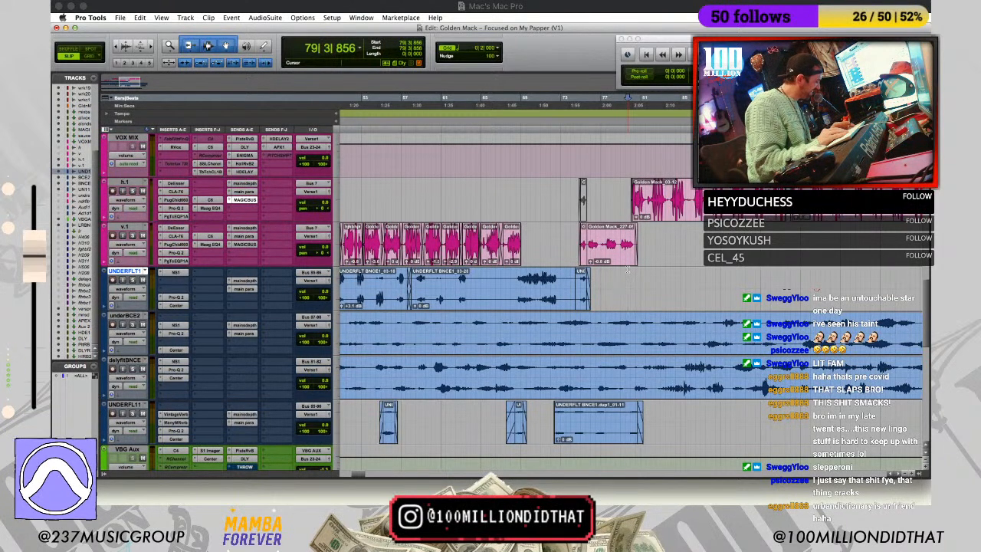
key(space)
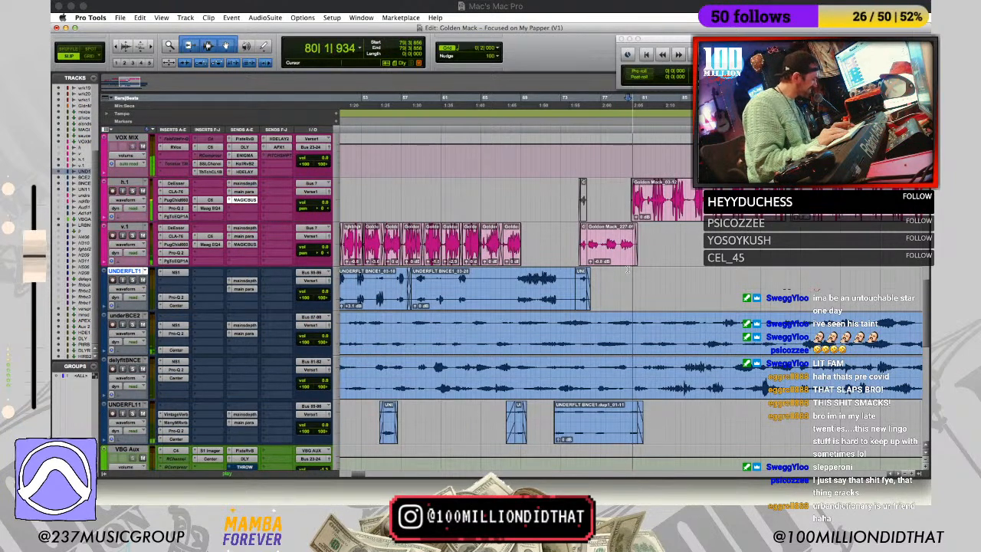
key(space)
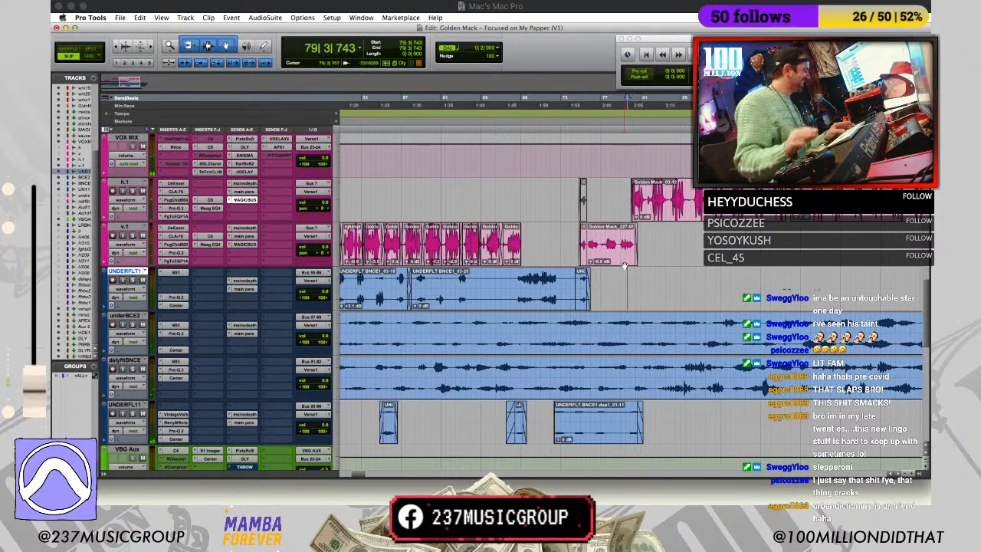
Step: Play the song from about 74|2|545 on h.1, just before the short clip, past bar 77
click(574, 186)
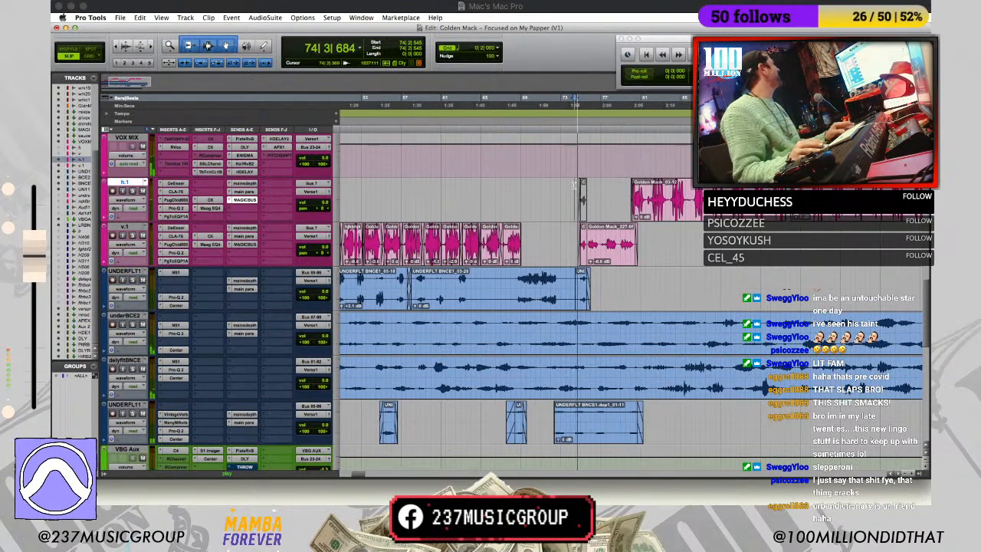
key(r)
click(623, 275)
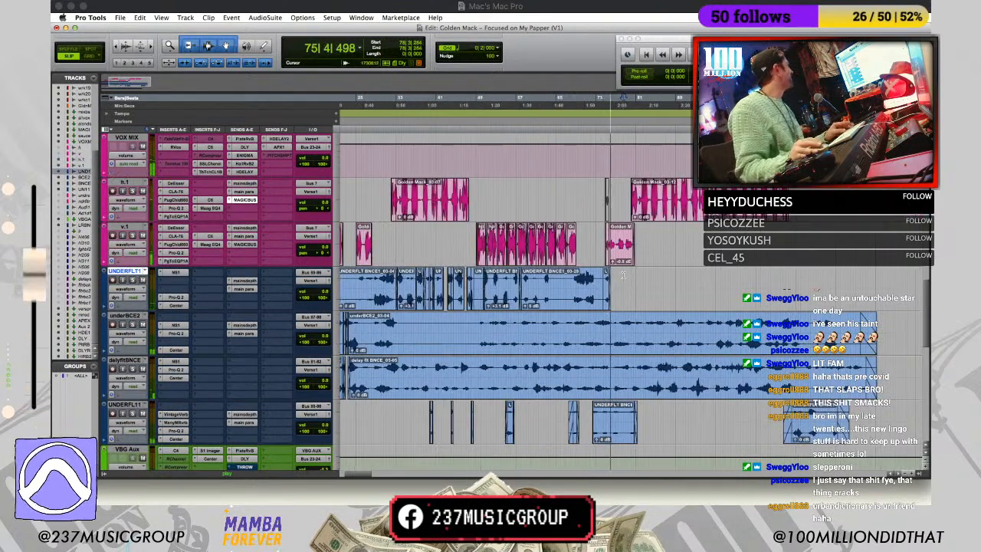
scroll(623, 276, down, 2)
key(t)
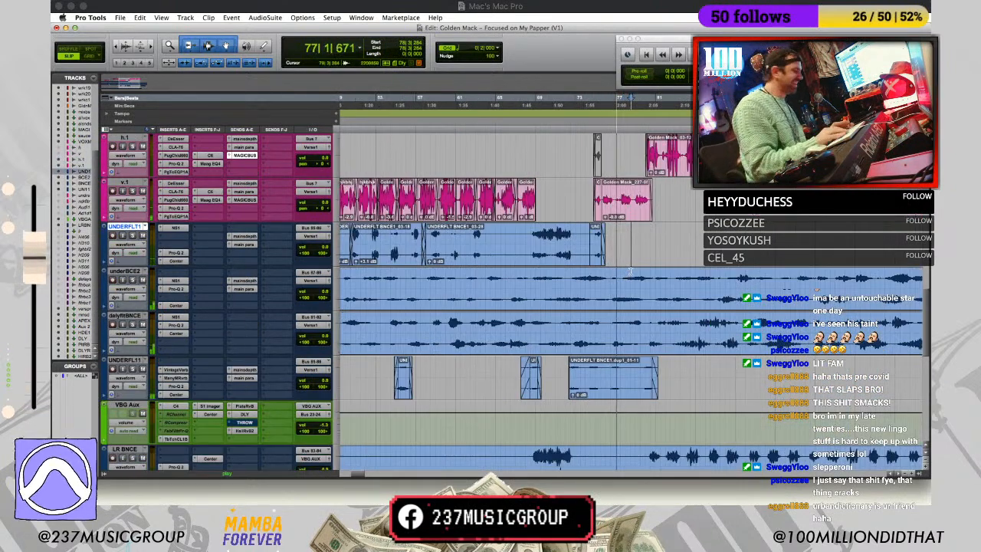
key(r)
click(610, 266)
key(space)
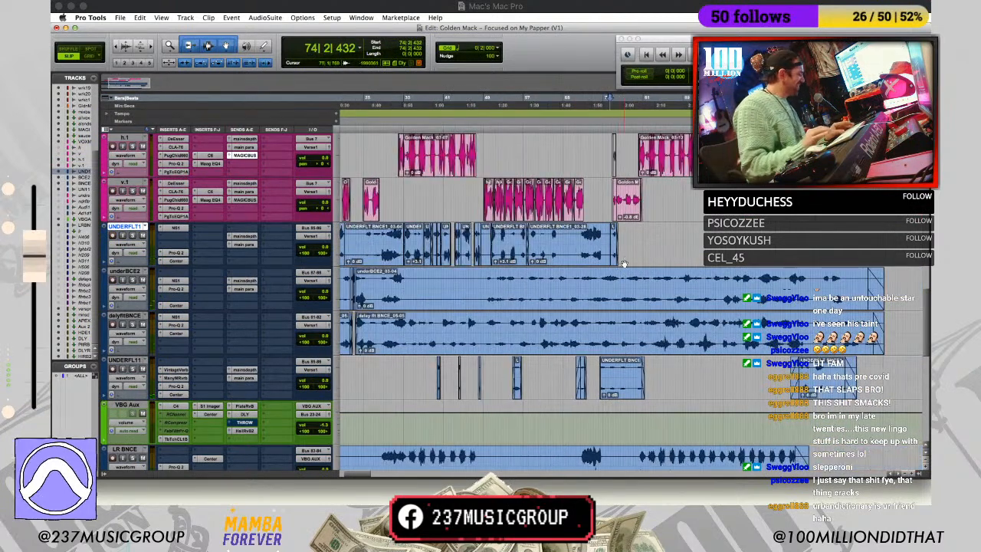
Step: Move the playback cursor to about 79|2|404 on UNDERFLT1 and play into the h.1 entrance
click(635, 228)
key(t)
key(r)
key(t)
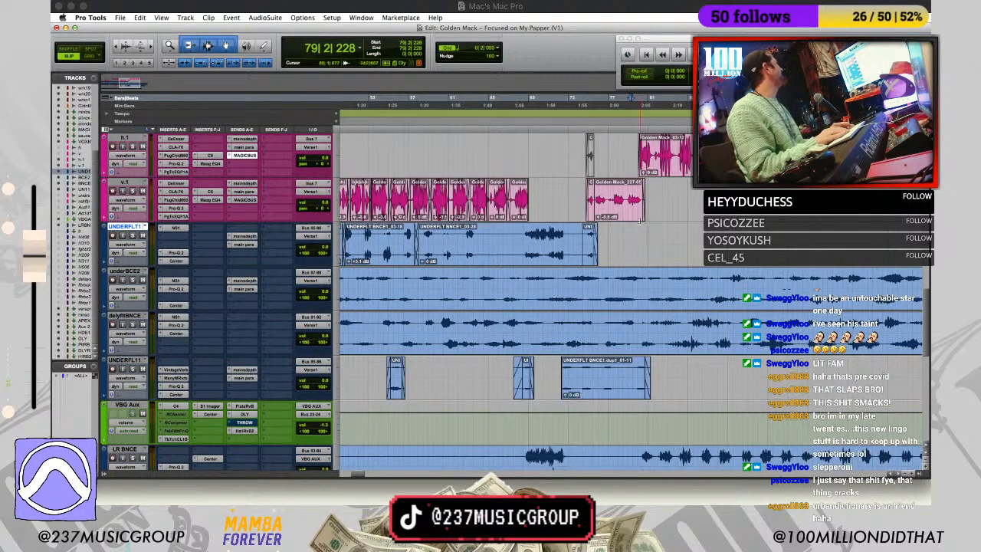
click(630, 228)
key(r)
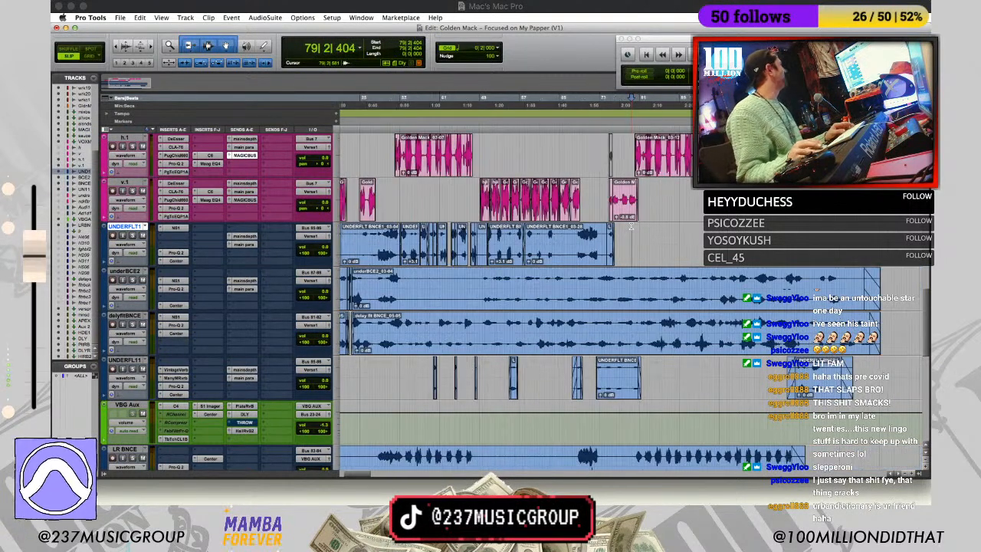
key(r)
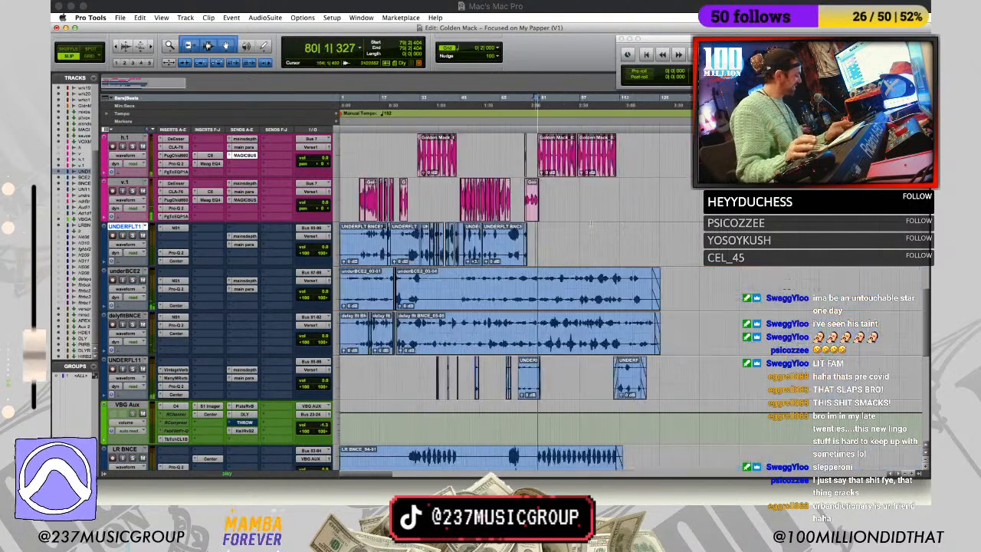
Step: Select the tracks from VOX MIX through LR BNCE and set their height to micro
scroll(547, 220, up, 3)
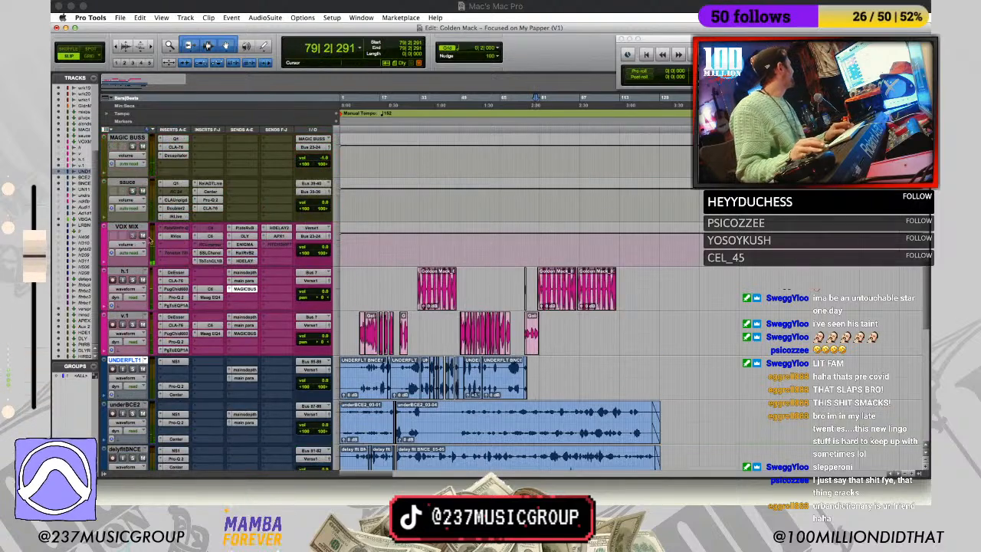
scroll(168, 271, down, 7)
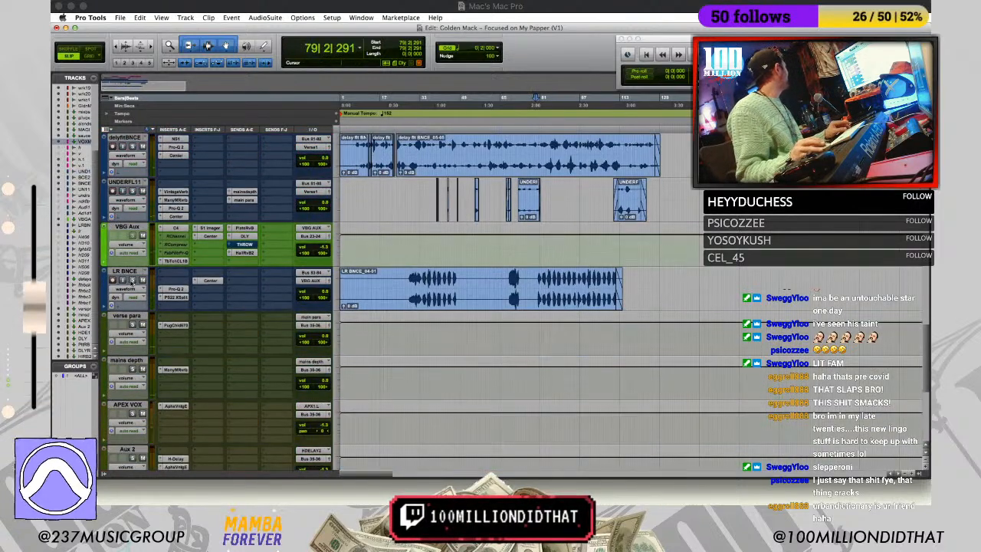
alt+shift+click(334, 210)
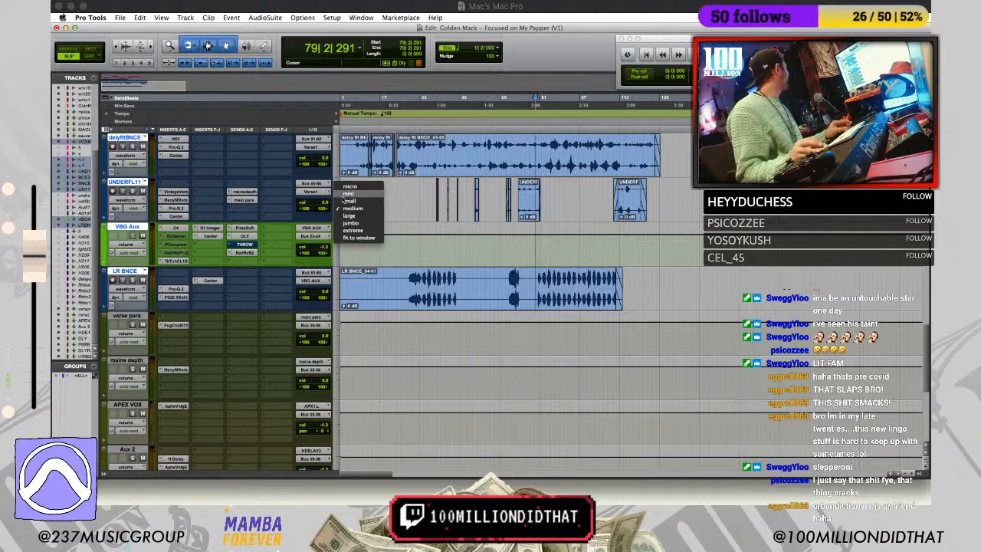
click(351, 184)
scroll(527, 213, up, 3)
scroll(331, 175, up, 1)
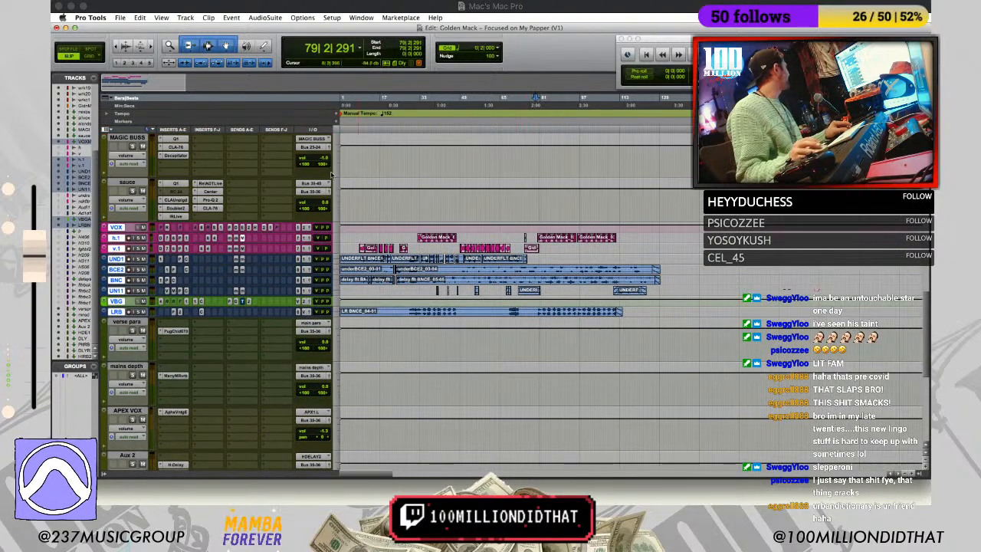
Step: Select the tracks from h.1 through UNDERFLT11 and set their height back to medium
click(117, 237)
shift+click(119, 290)
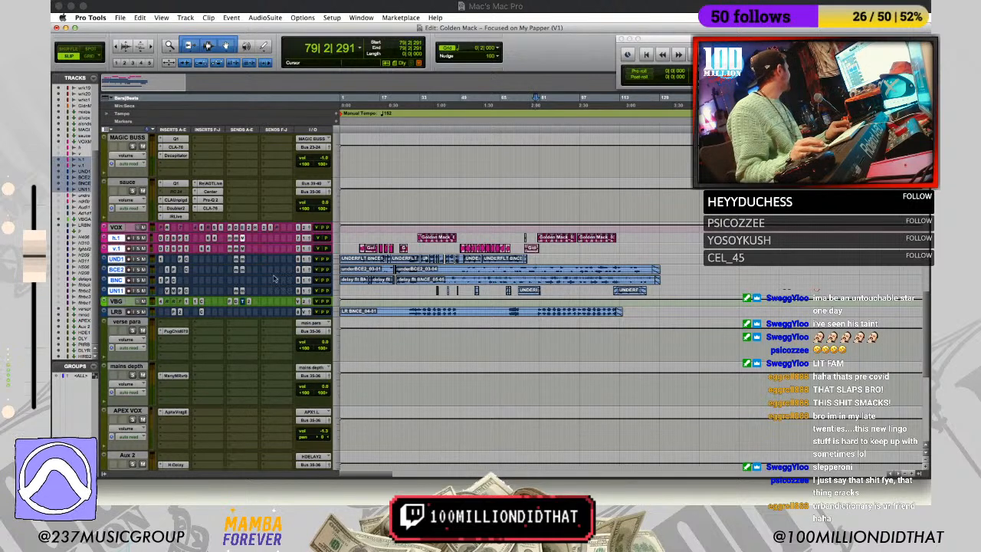
click(336, 270)
click(366, 282)
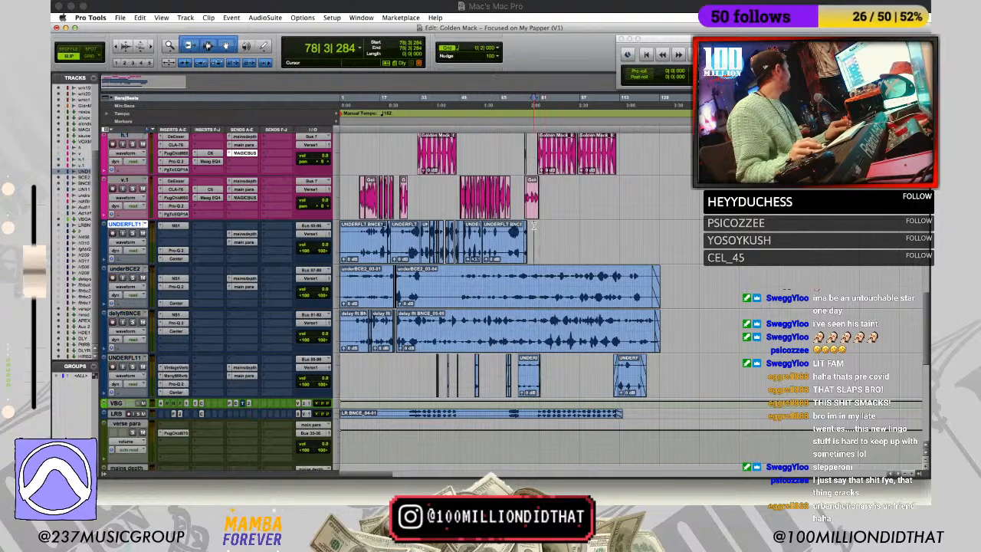
Step: Play the song from about 78|3|284 on UNDERFLT1 through the h.1 entrance with a reduced waveform display height
key(super+bracketright)
key(super+bracketright)
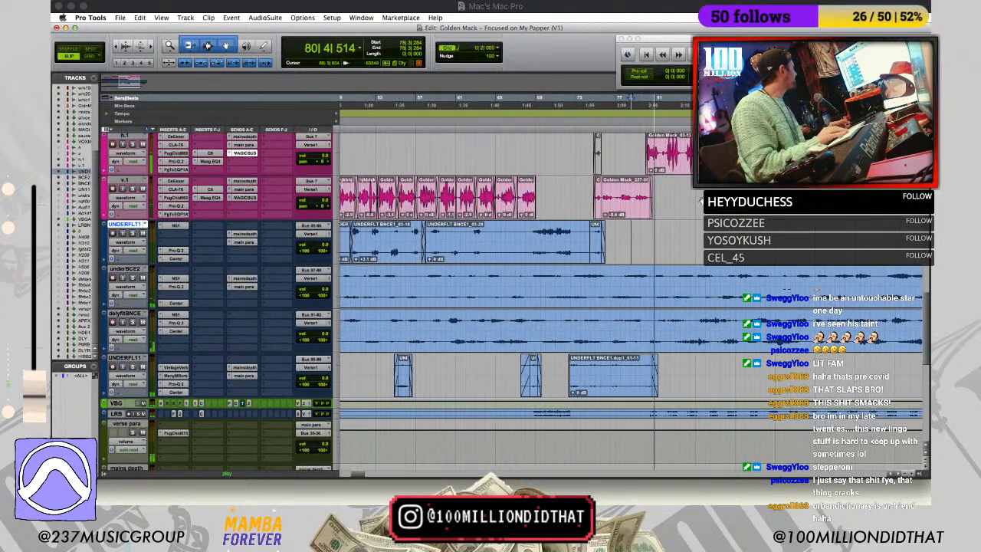
key(super+bracketleft)
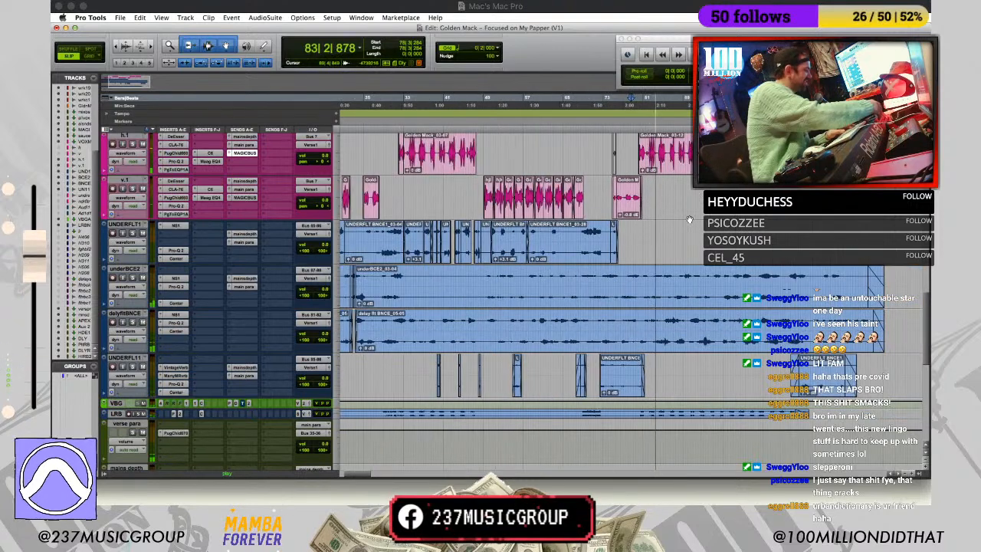
key(super+bracketleft)
scroll(629, 239, up, 1)
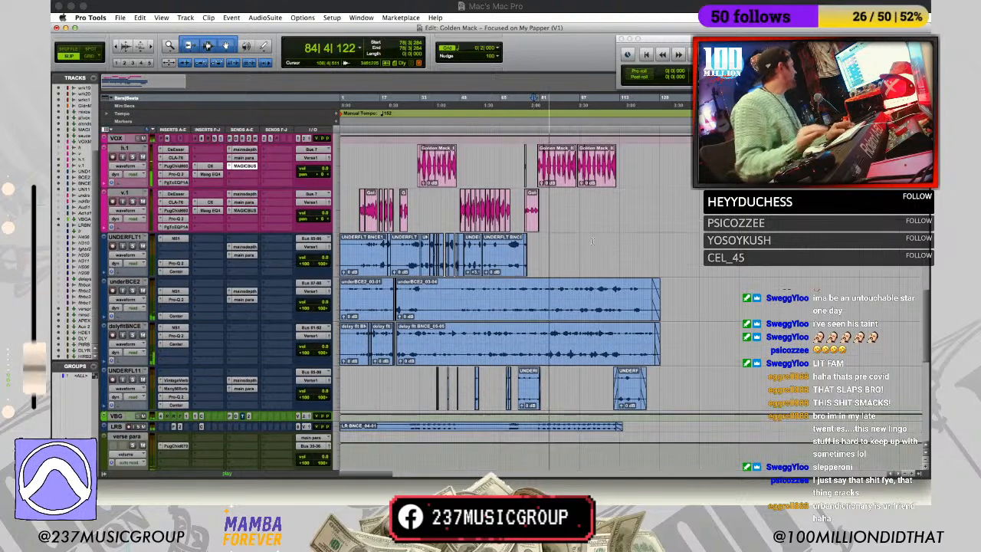
Step: Replay from about 78|3|171 on v.1 and enlarge the waveform display height across the vocal tracks
key(super+bracketright)
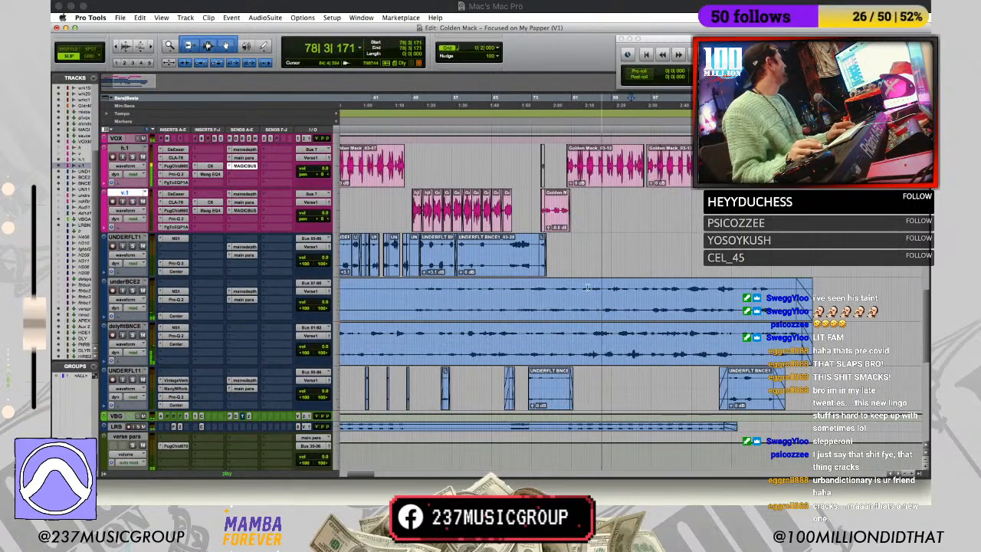
key(super+alt+bracketright)
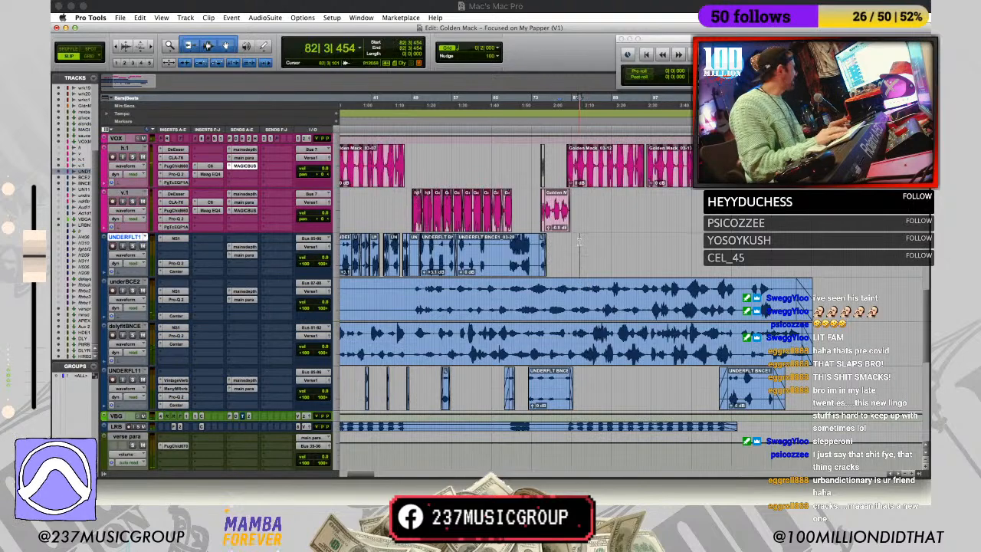
key(super+bracketright)
key(super+bracketright)
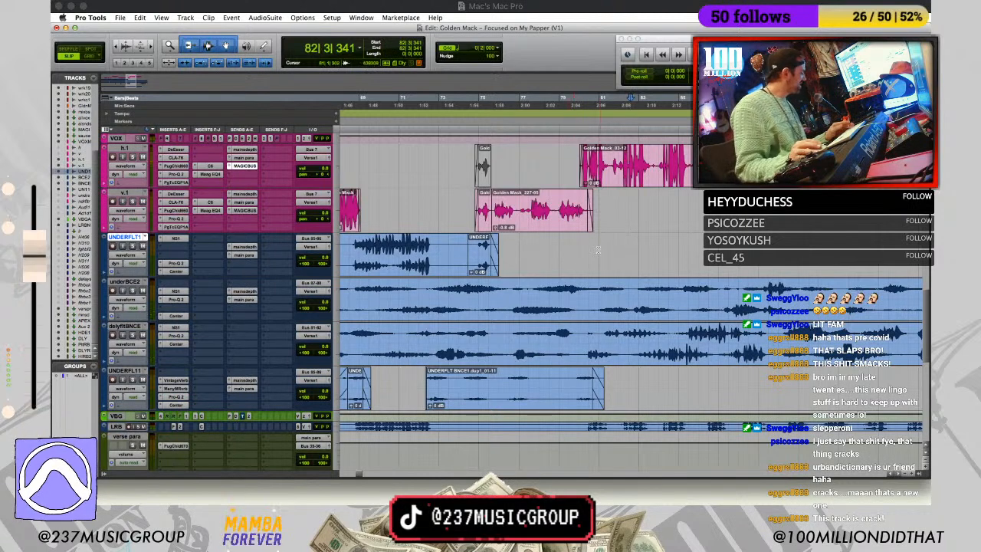
Step: Play the song from about 82|3|102 on UNDERFLT1 and from about 84|4|549 on underBCE2
click(588, 241)
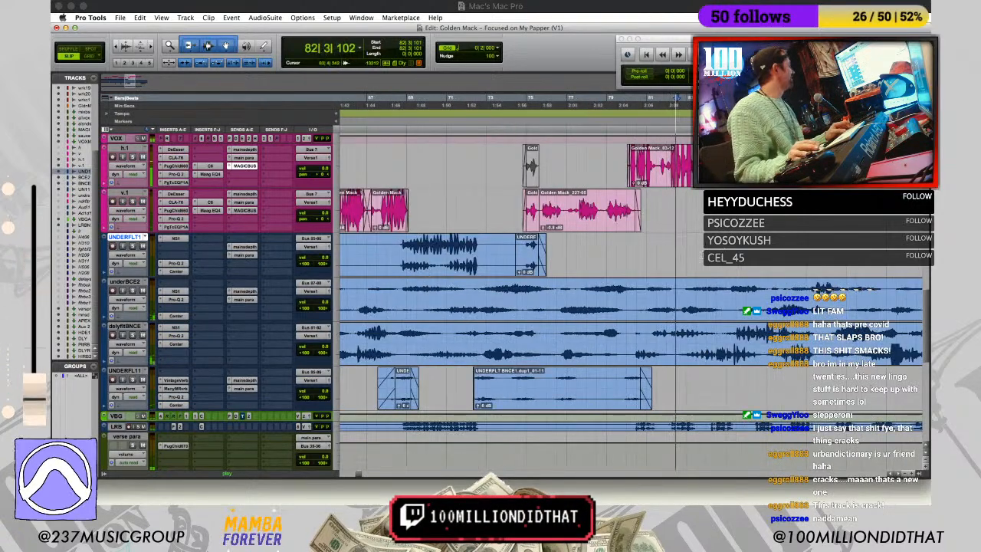
key(space)
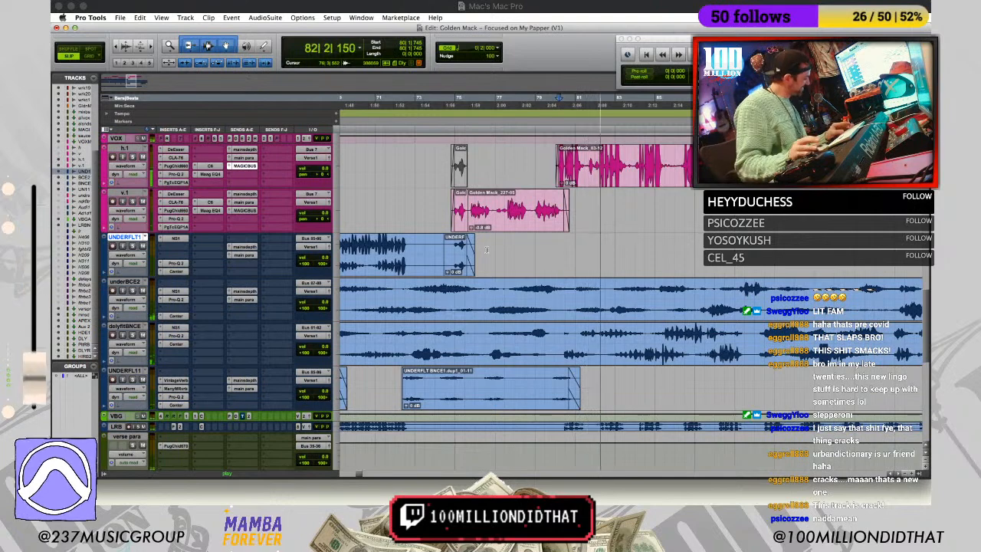
drag(667, 273, 675, 281)
key(t)
click(601, 290)
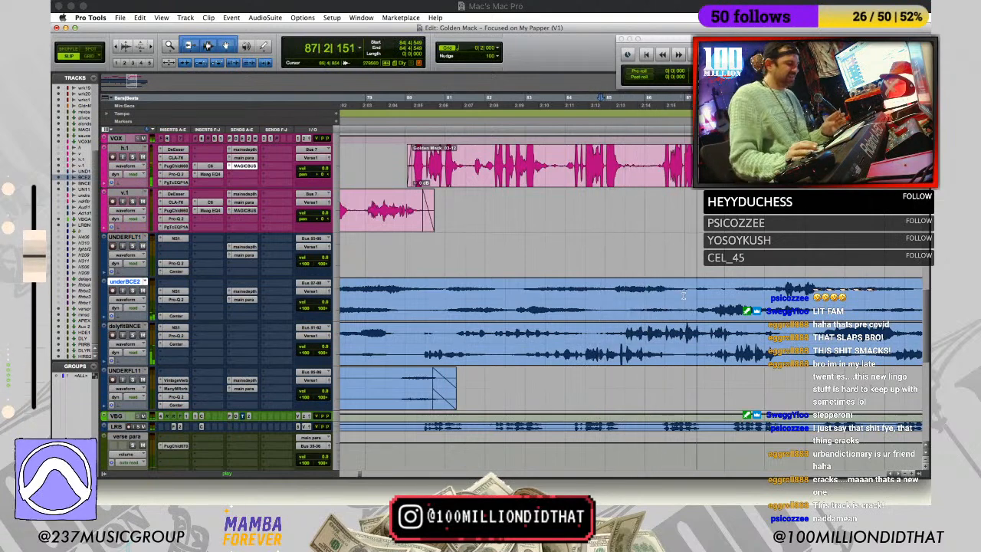
Step: Separate the delyfitBNCE clip around 91|2 and 92|2 and crossfade the first boundary
key(r)
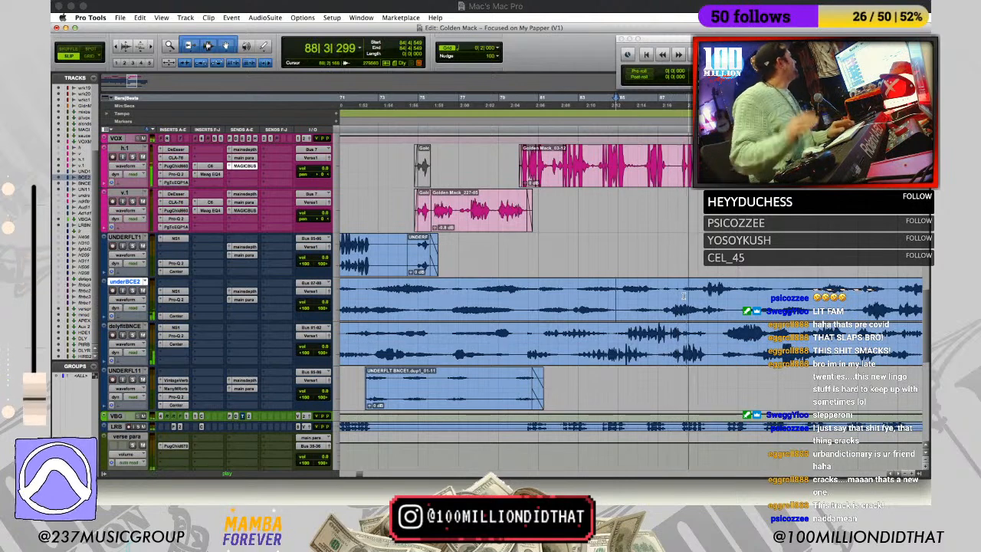
key(r)
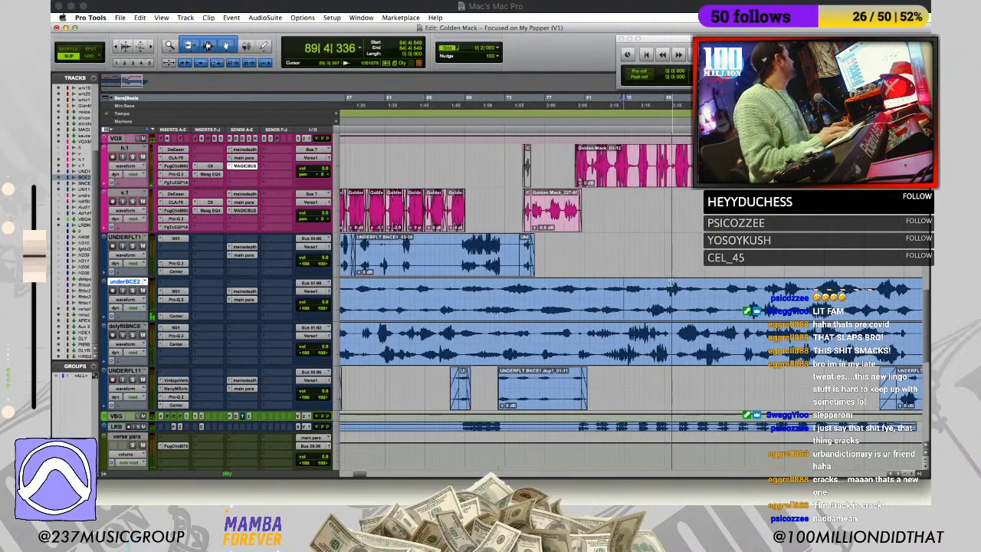
key(t)
key(t)
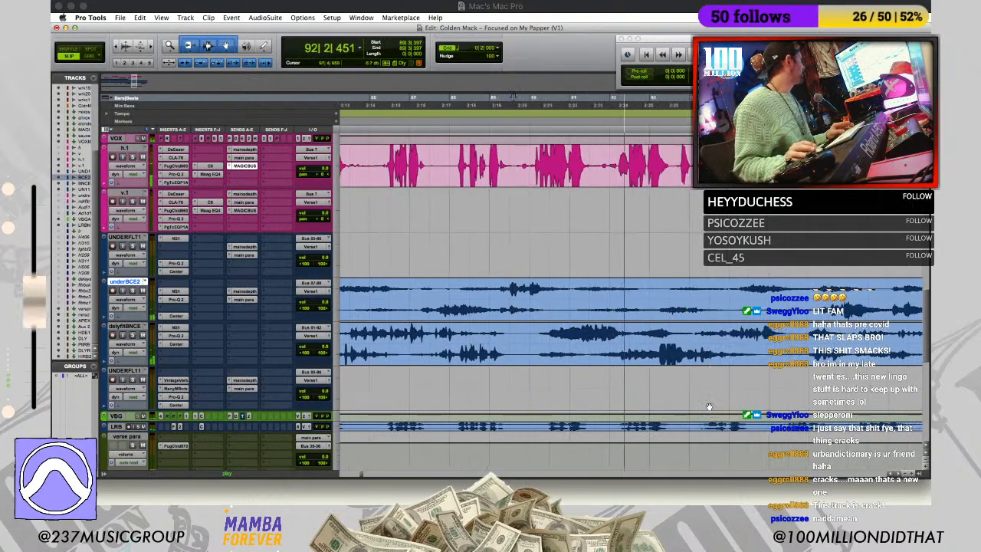
drag(600, 336, 585, 364)
key(b)
Step: Copy the short delyfitBNCE phrase just before 96|2 onto UNDERFLT11 with a fade-in and play from about 95|3|607
drag(742, 337, 762, 373)
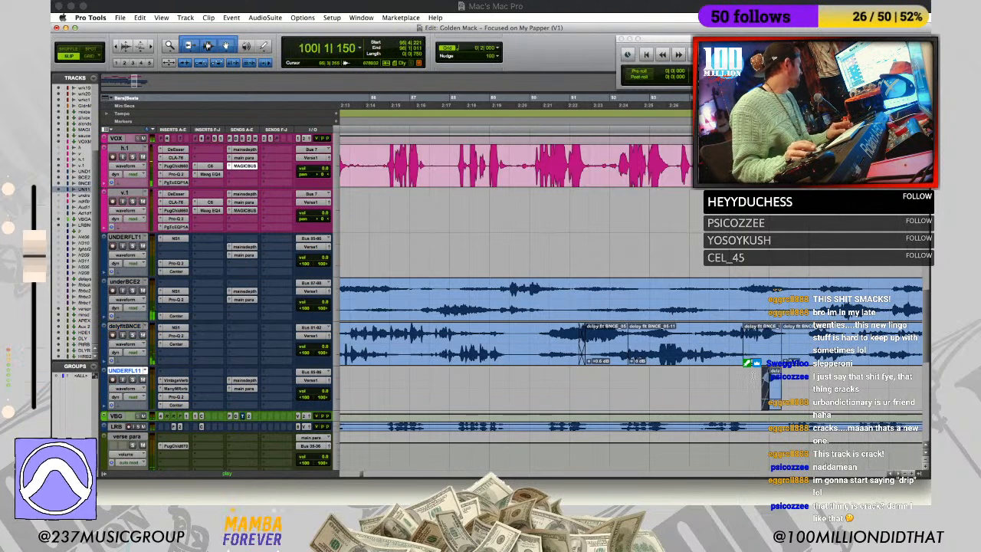
click(786, 375)
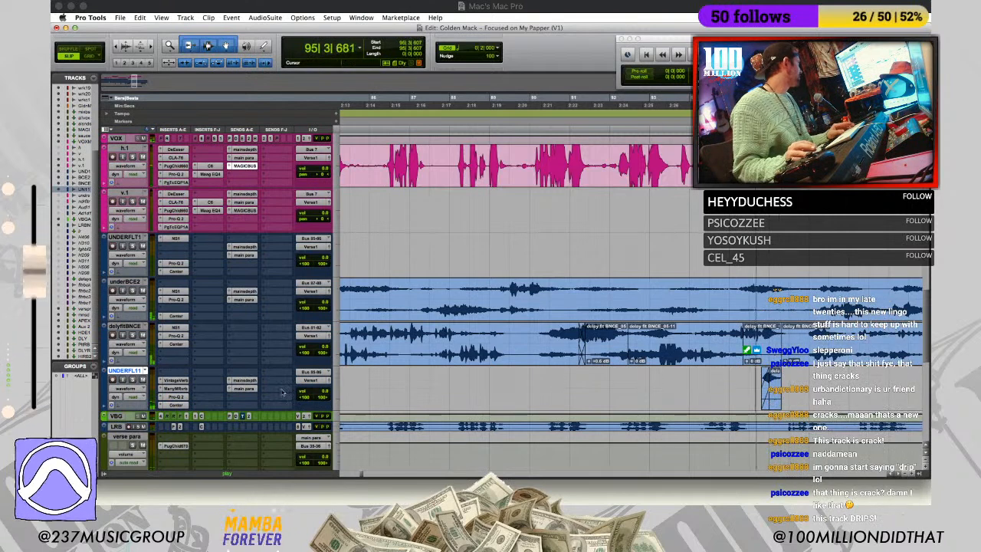
click(133, 379)
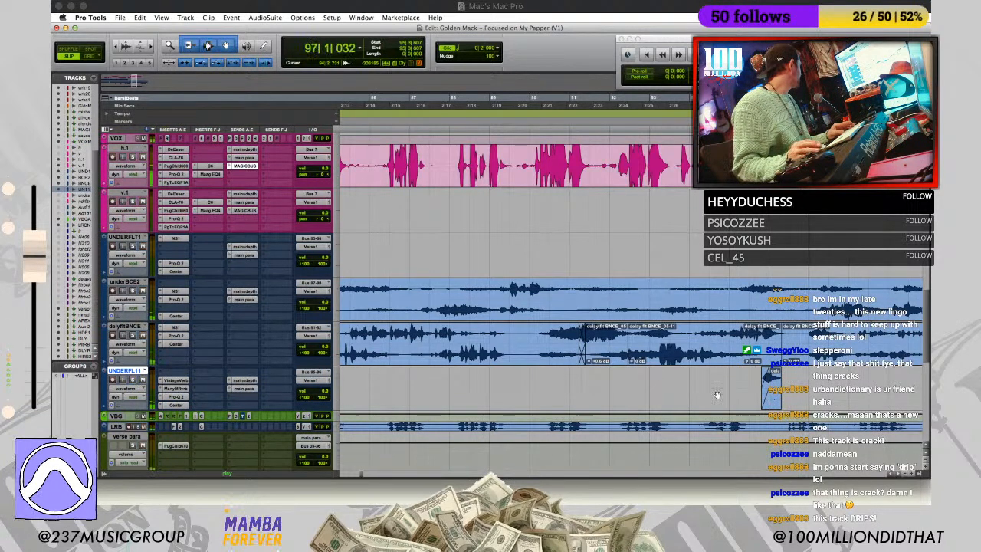
Step: Fade out the end of the short UNDERFLT11 phrase near 96|2 and crossfade the delyfitBNCE split above it
click(791, 373)
key(t)
key(t)
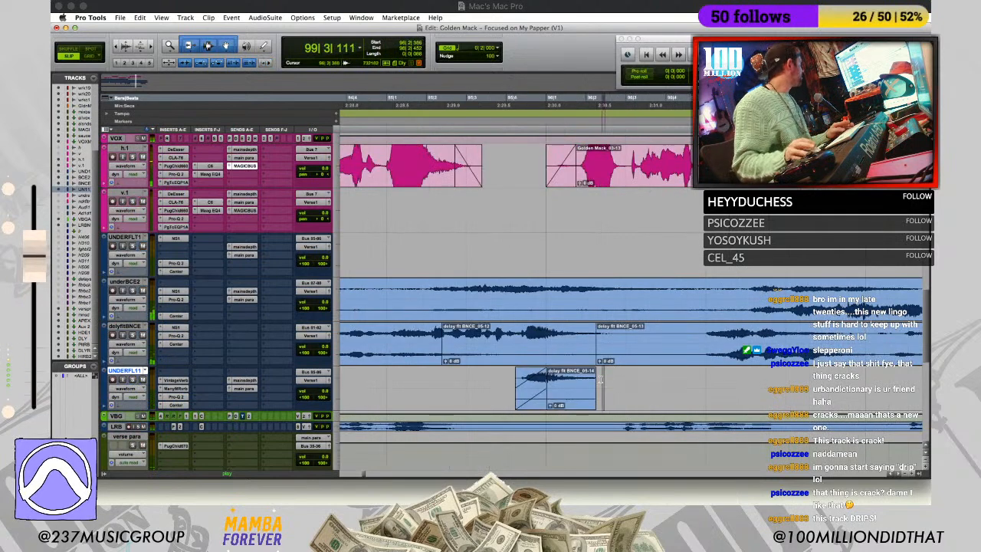
click(572, 374)
click(600, 366)
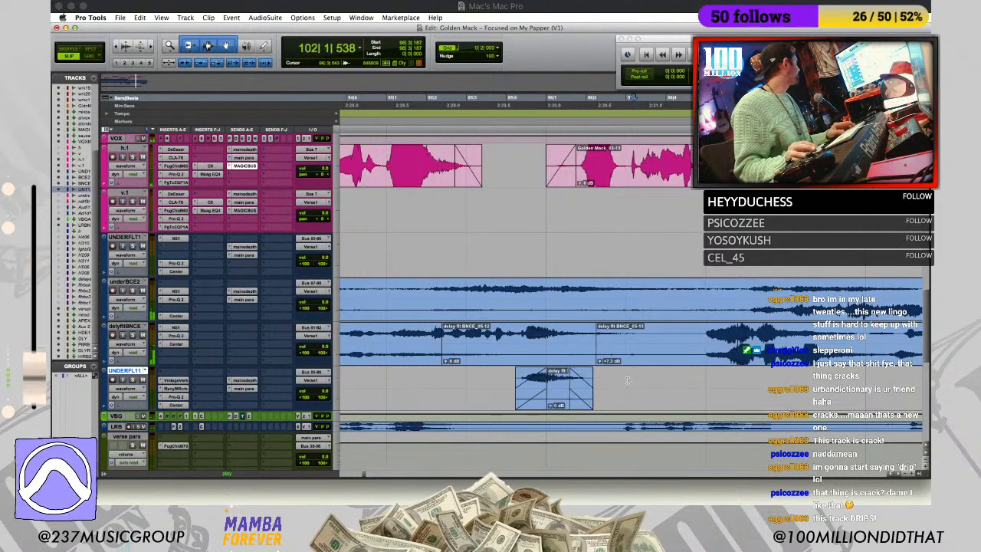
drag(596, 364, 602, 365)
click(627, 381)
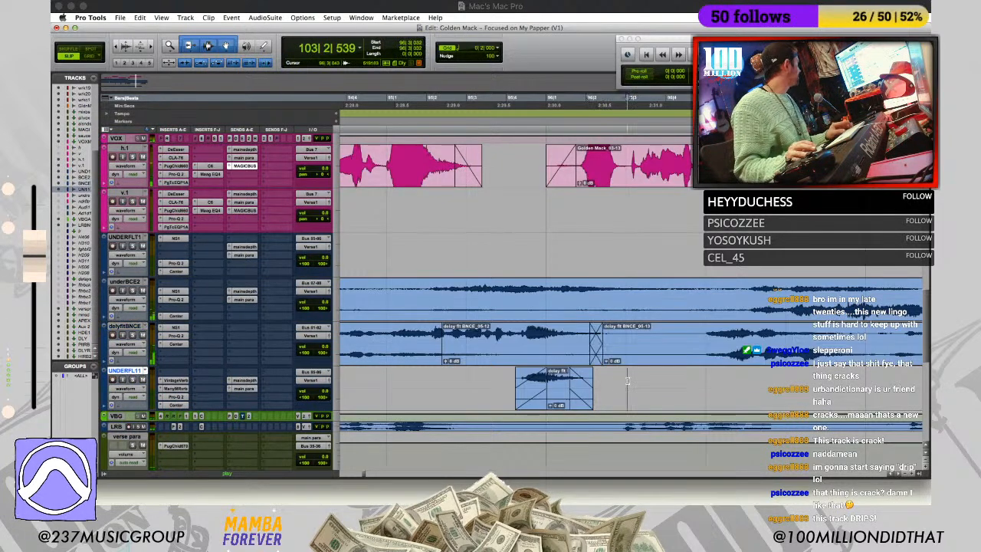
Step: Play the song from about 104|3|857 on delyfitBNCE and from about 106|2|751 on underBCE2
key(r)
key(r)
key(r)
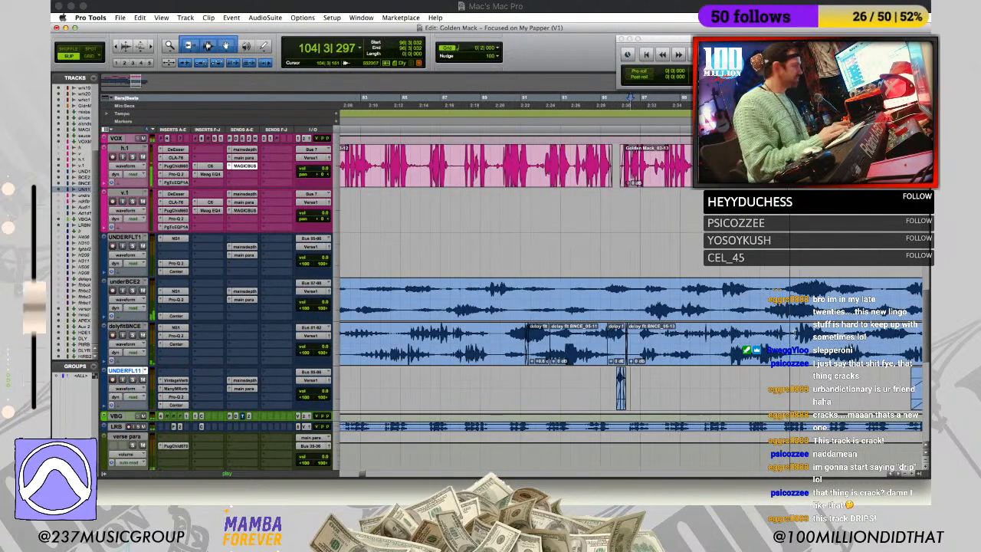
click(794, 333)
key(r)
key(r)
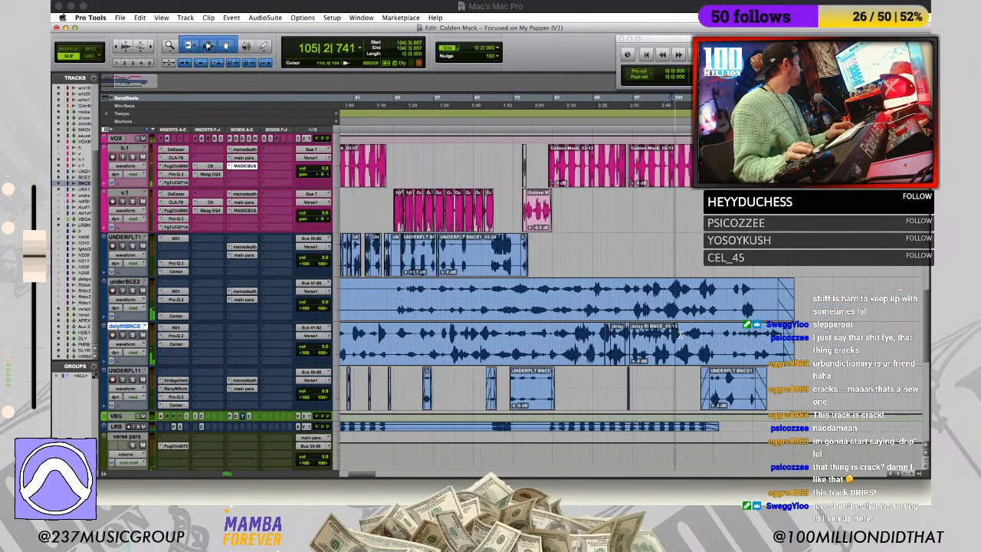
key(t)
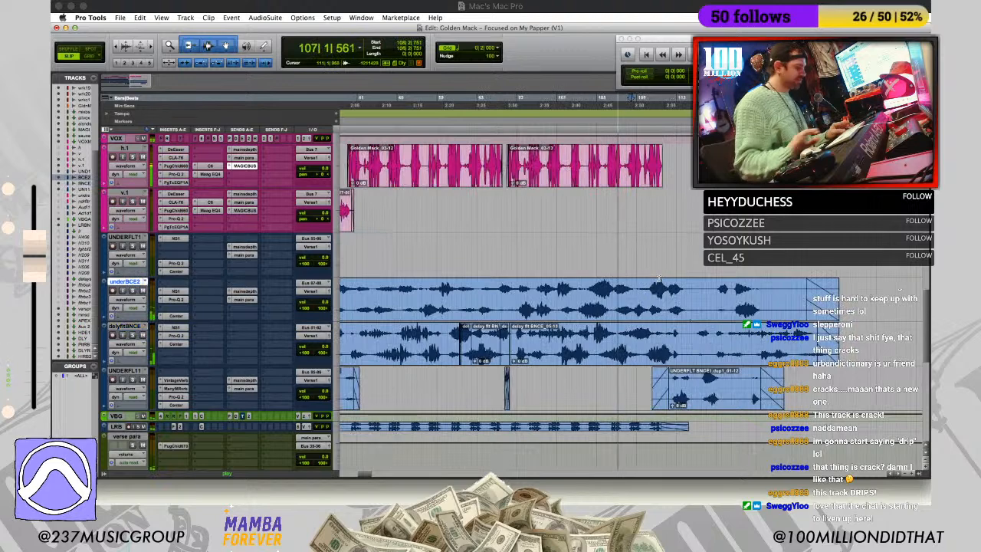
scroll(651, 292, up, 2)
scroll(651, 292, up, 2)
scroll(655, 307, down, 4)
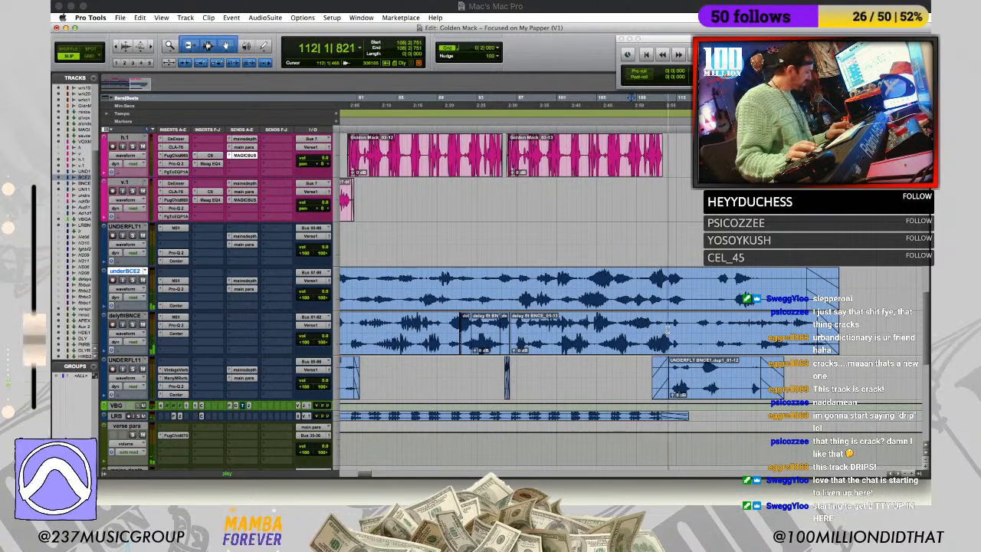
key(space)
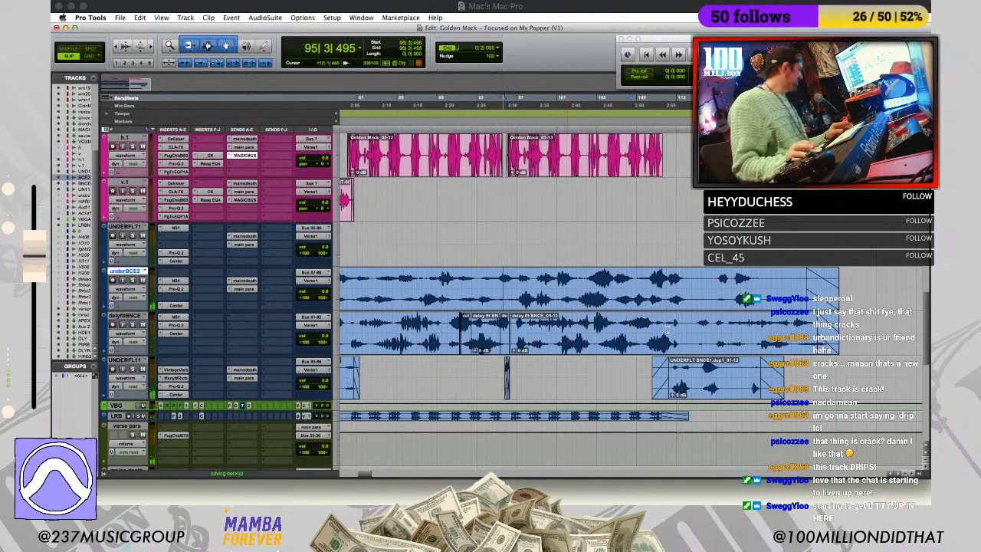
Step: Play the ending from about 110|3|934 and again from about 111|3|800 on underBCE2
click(654, 275)
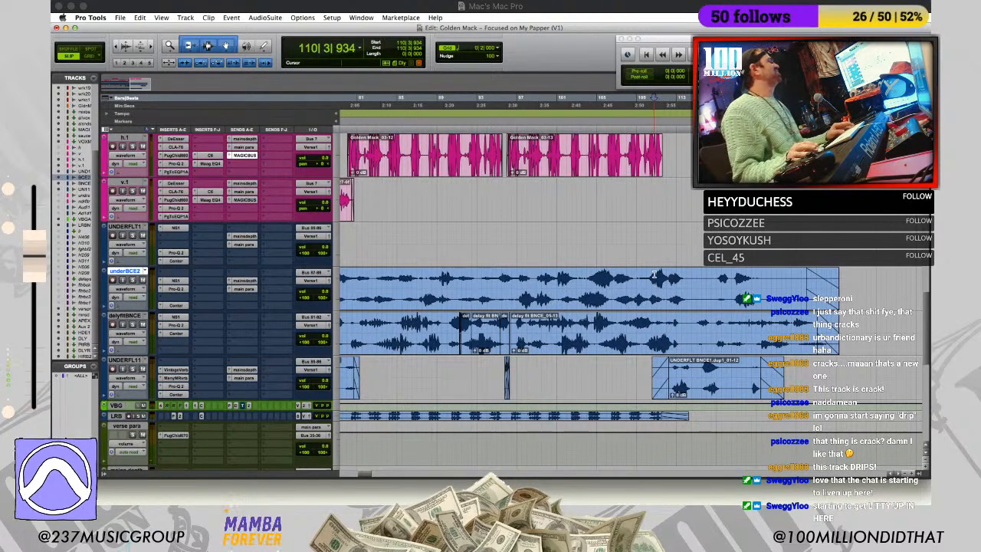
scroll(653, 274, right, 2)
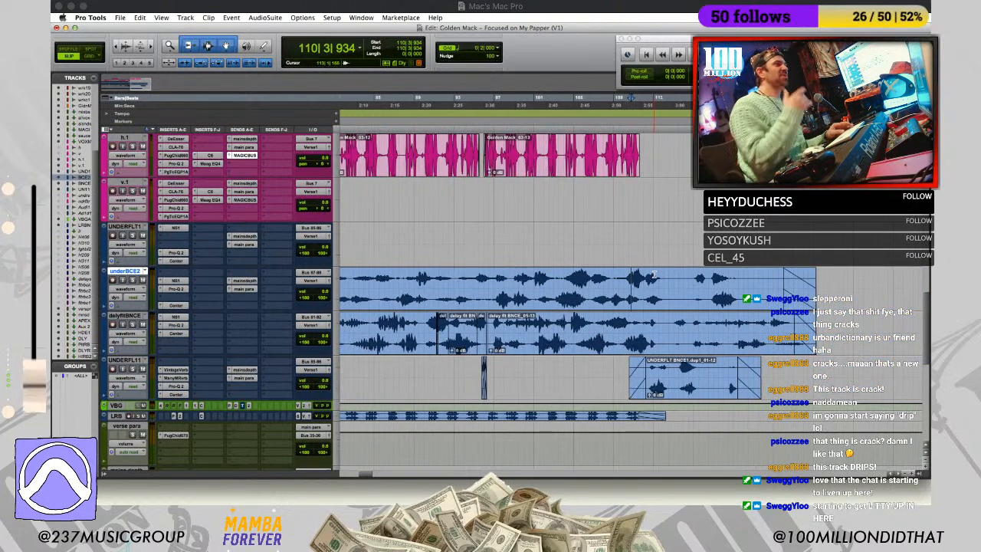
key(space)
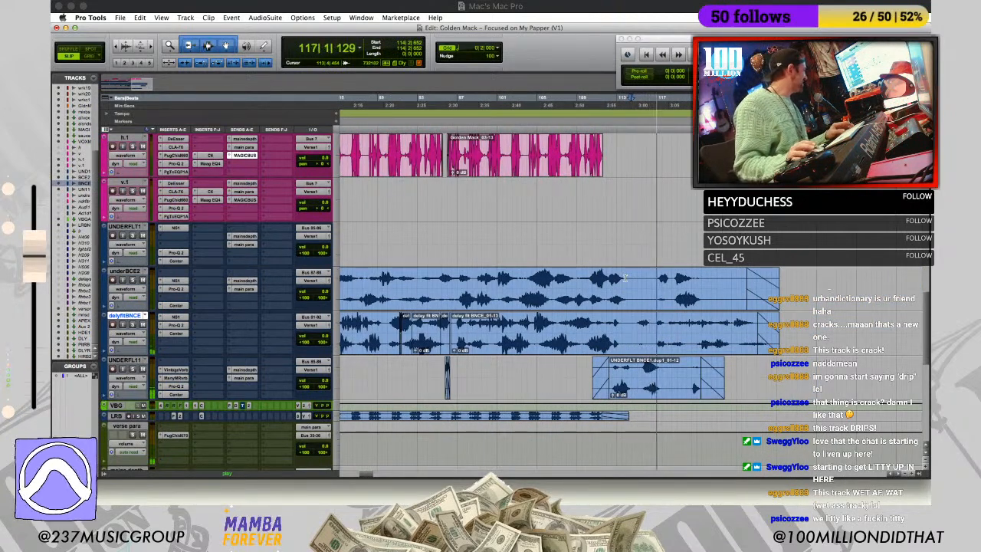
key(space)
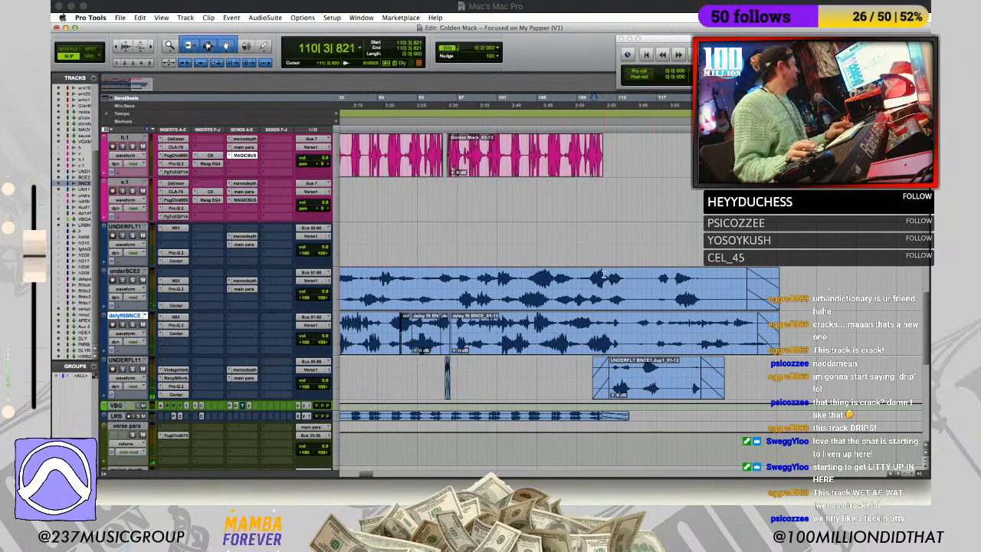
click(603, 276)
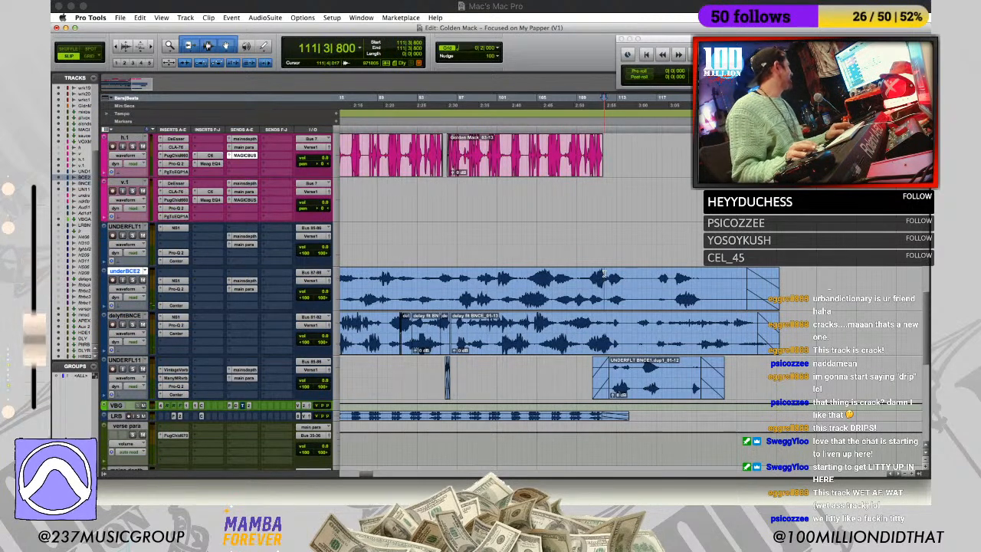
key(space)
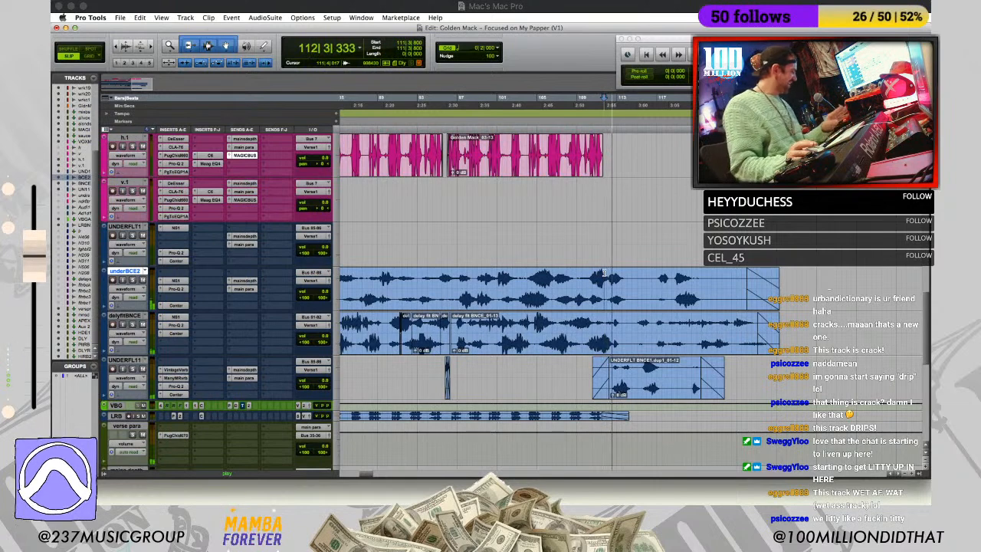
Step: Review the whole arrangement and replay the ending from about 110|3|228 on delyfitBNCE
key(super+bracketleft)
key(super+bracketleft)
key(super+bracketleft)
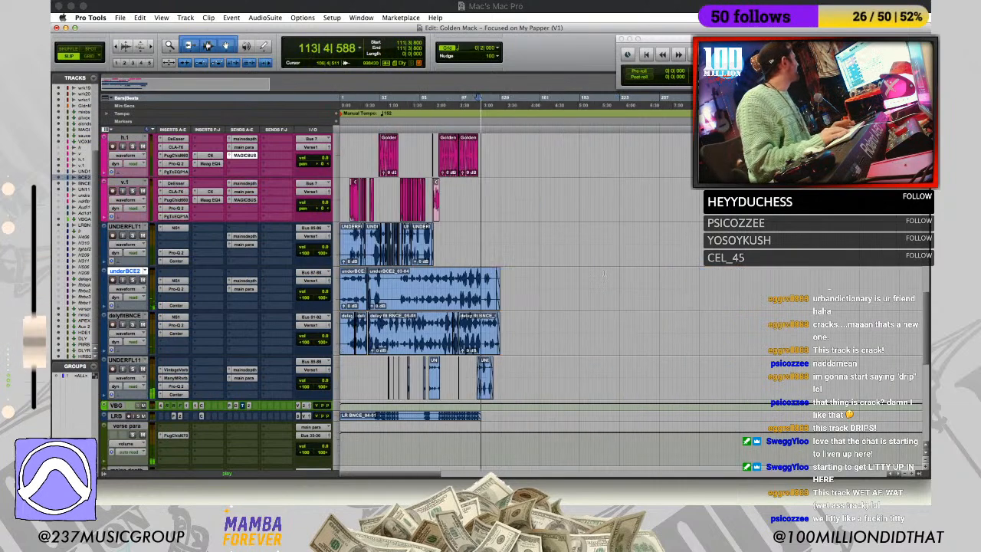
key(space)
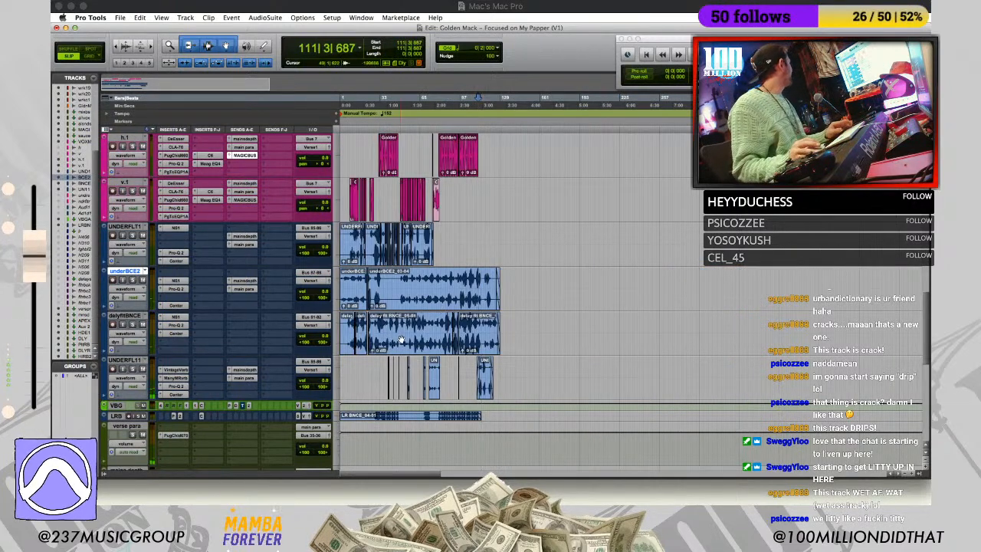
key(super+bracketright)
key(super+bracketright)
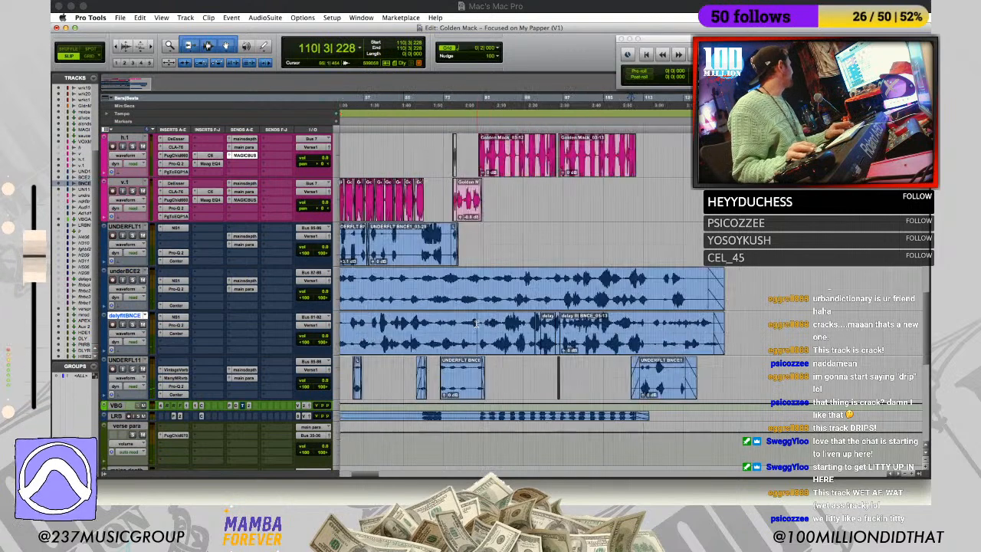
key(super+bracketright)
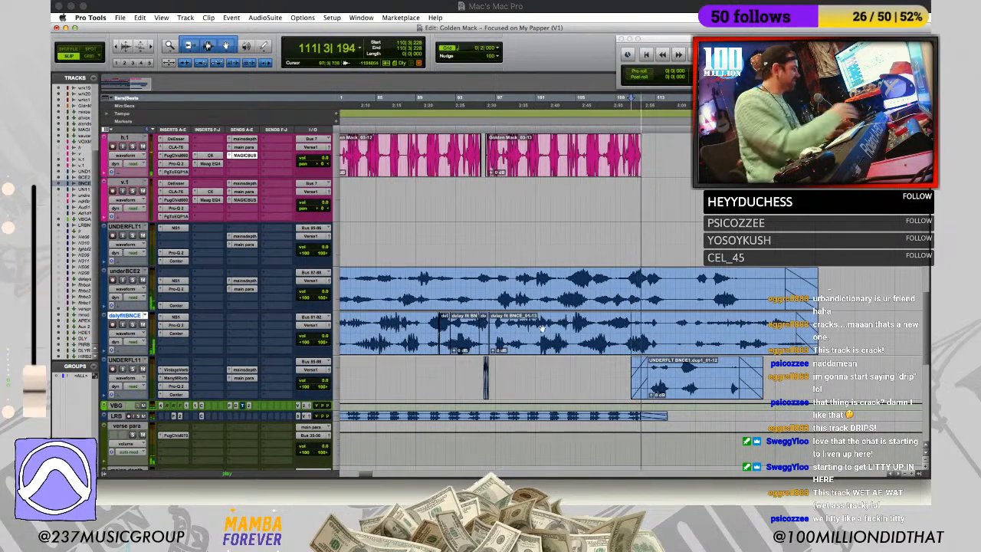
Step: Split the last UNDERFLT11 clip at about 115|1|598 and lower the second part's clip gain by about 3 dB
click(684, 324)
key(t)
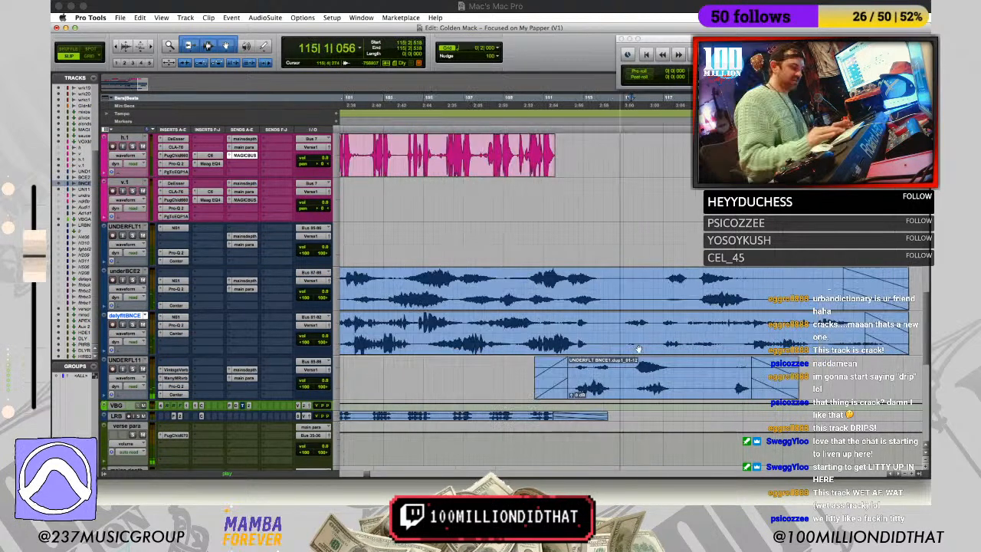
click(625, 368)
key(b)
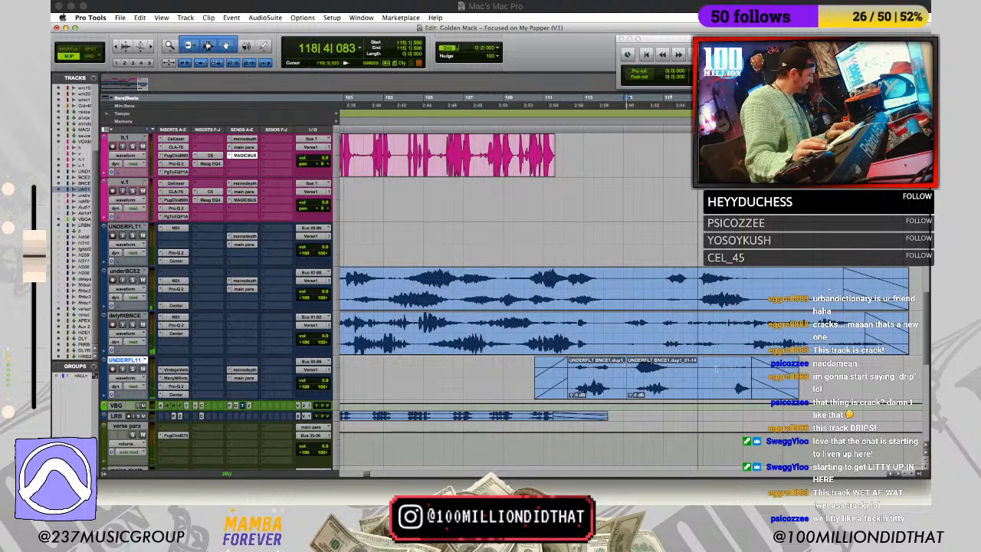
click(634, 394)
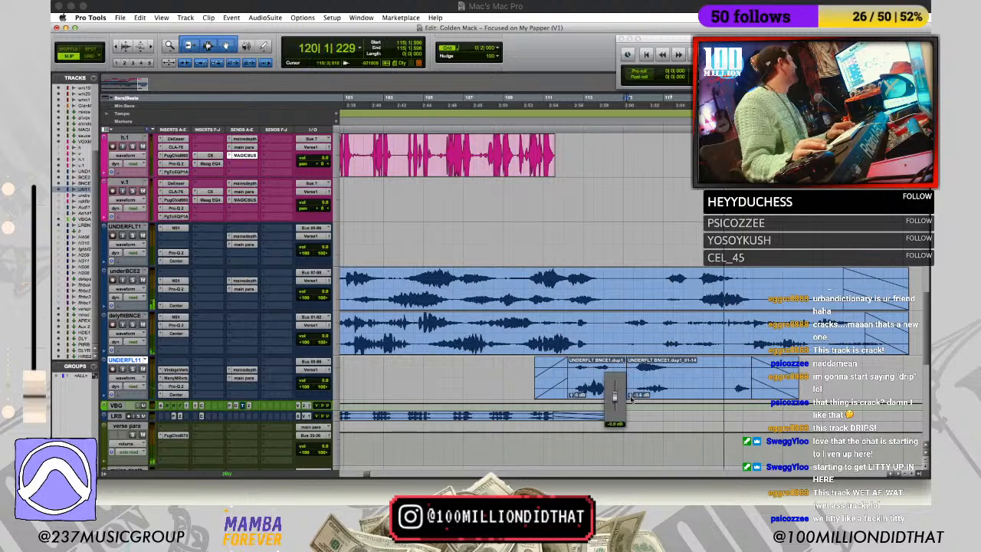
key(space)
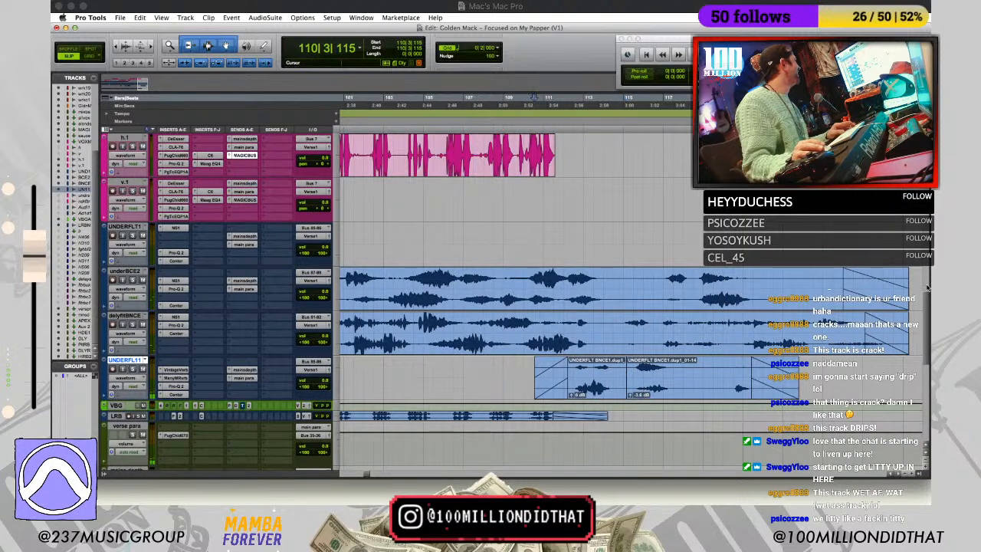
Step: Fade out the underBCE2 tail from about 119|1|853 to 122|3|110 and play the ending
click(731, 300)
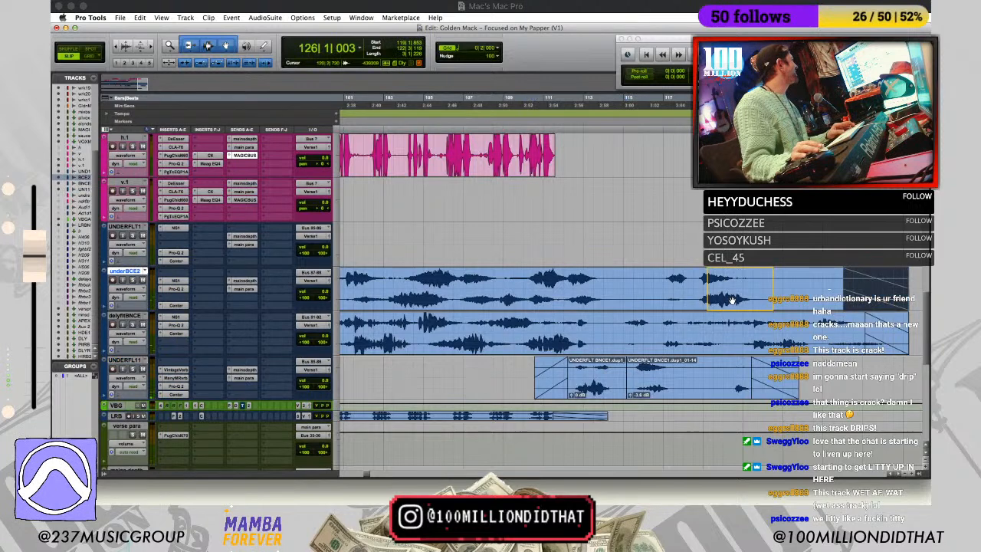
drag(731, 300, 732, 301)
click(650, 277)
key(space)
key(alt+a)
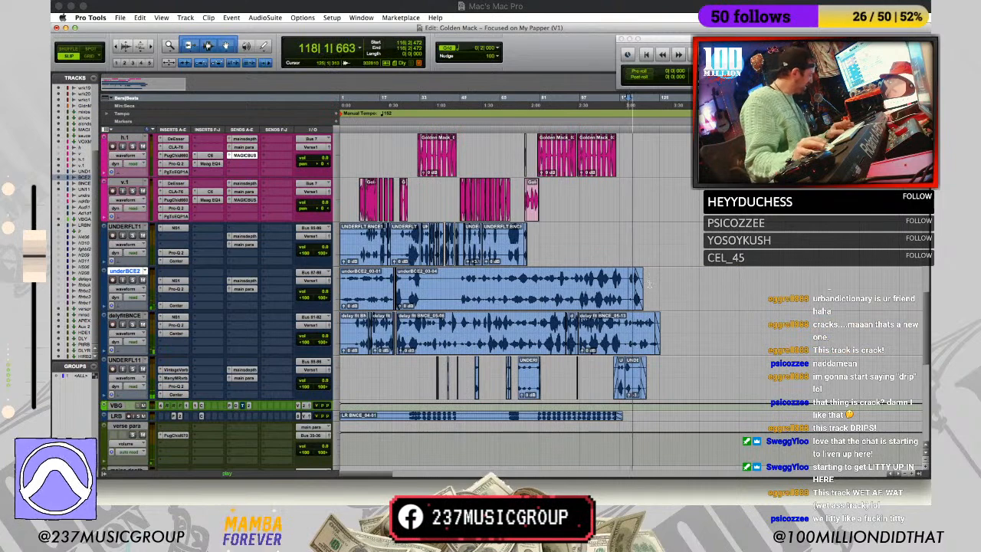
key(space)
Step: Select all the background bounce clips from UNDERFLT1 through LRB from the song start to past their ends
drag(664, 418, 250, 246)
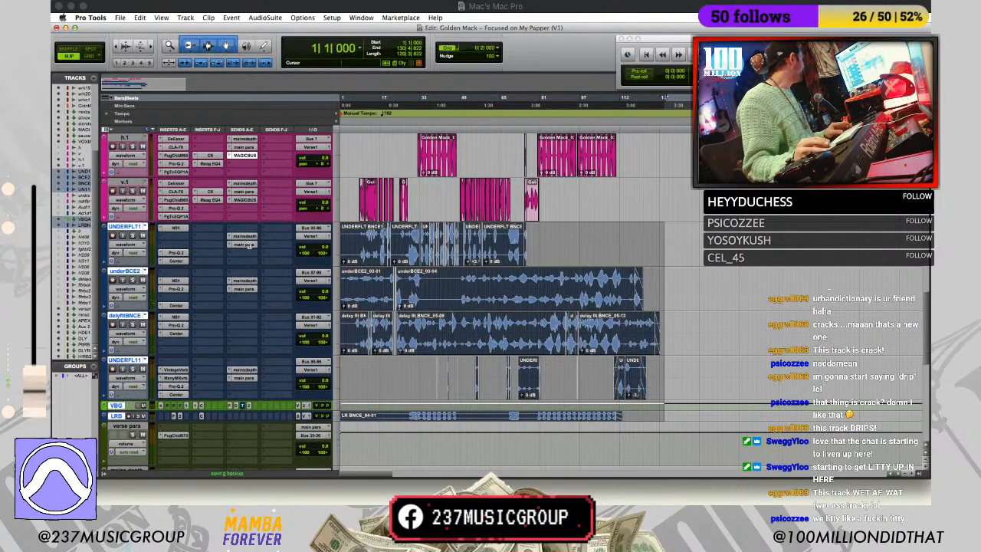
Step: Consolidate the clips on the selected UNDERFLT1 through LRB tracks and reduce those tracks to a compact height
key(alt+shift+3)
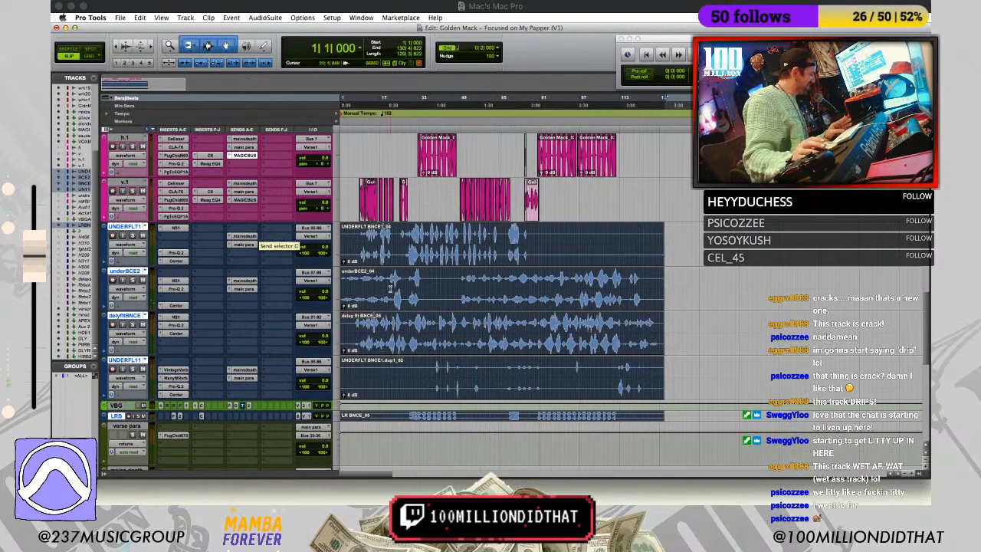
click(119, 415)
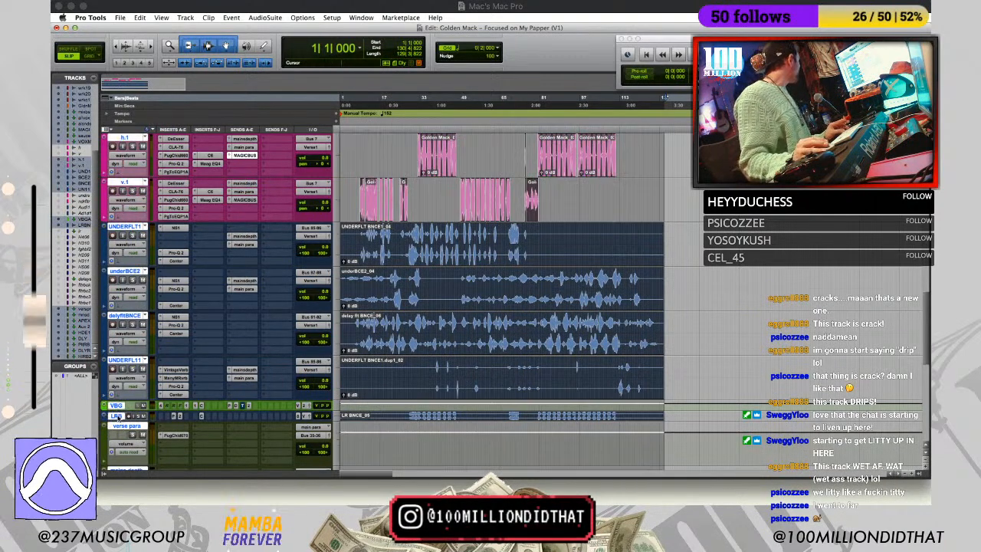
alt+click(119, 403)
click(124, 228)
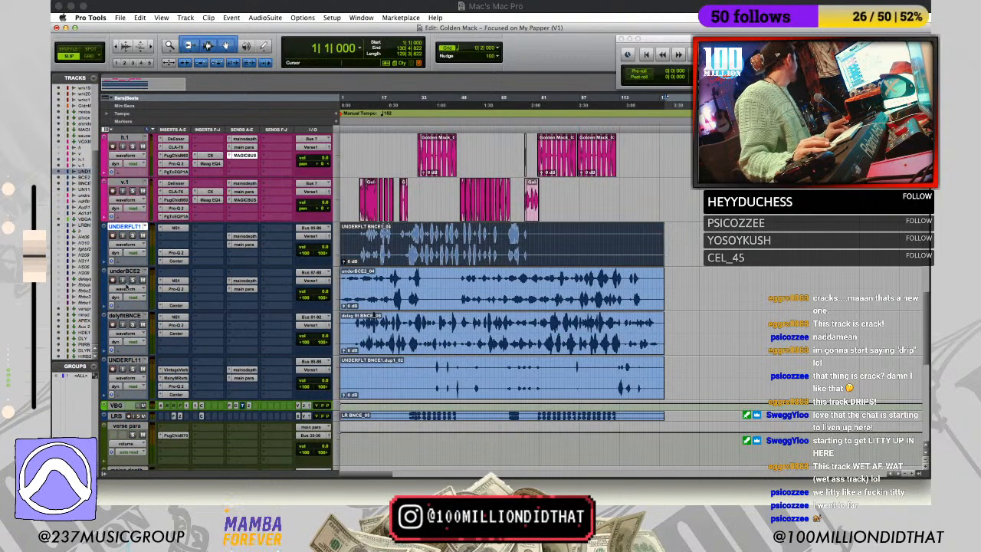
scroll(138, 303, down, 2)
shift+click(116, 327)
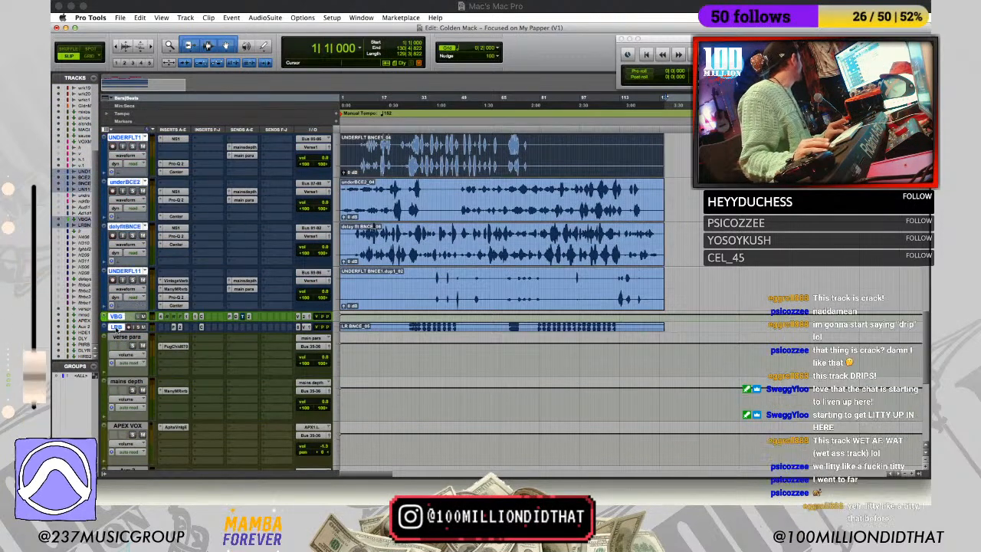
click(335, 282)
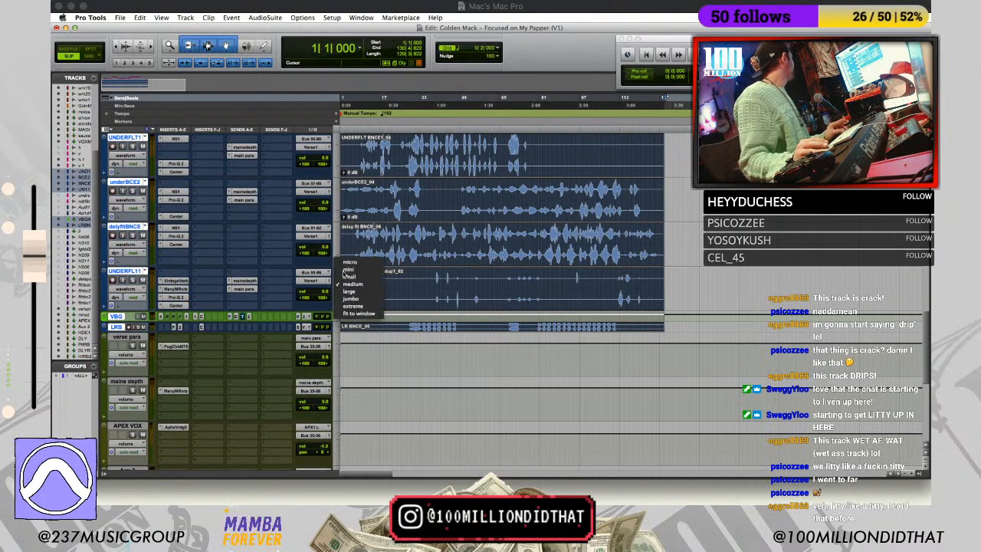
click(352, 285)
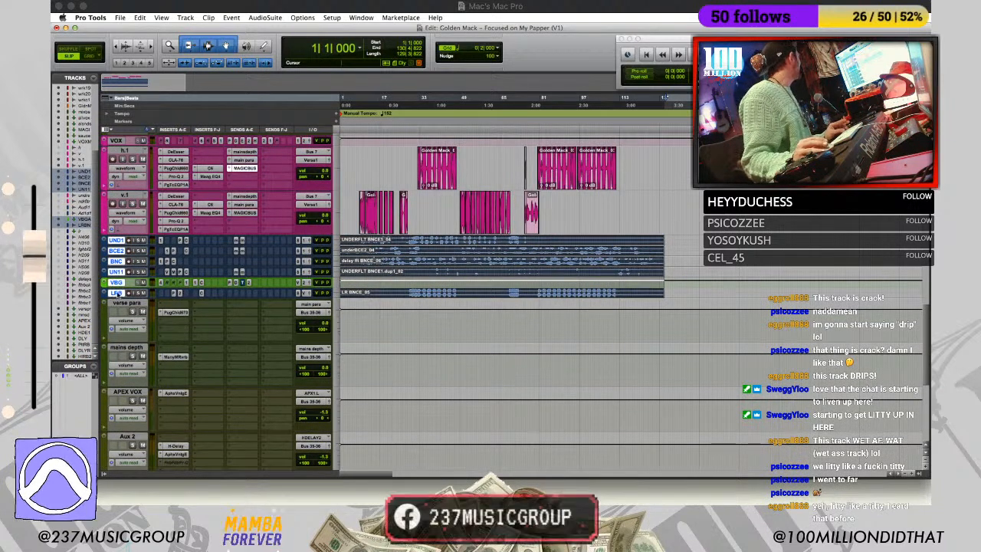
Step: Reduce all effect tracks from verse para through Hall RvB 2 to the same compact height as the VBG track
click(128, 303)
scroll(130, 342, down, 8)
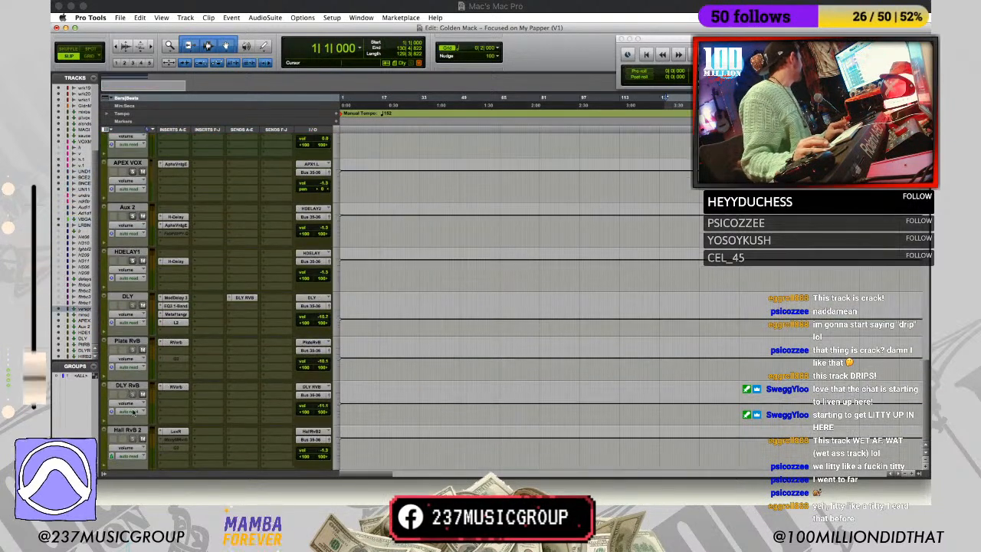
shift+click(127, 430)
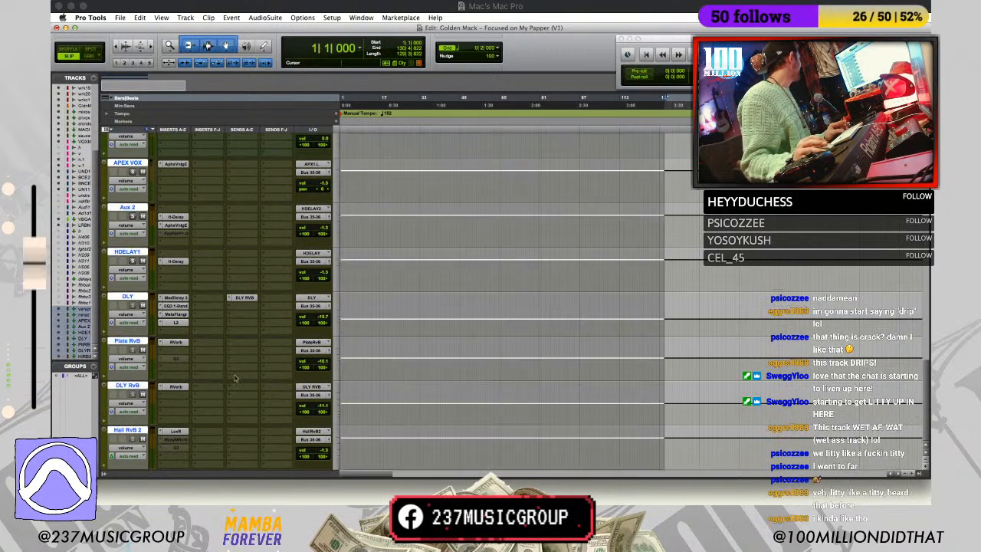
click(337, 329)
click(350, 315)
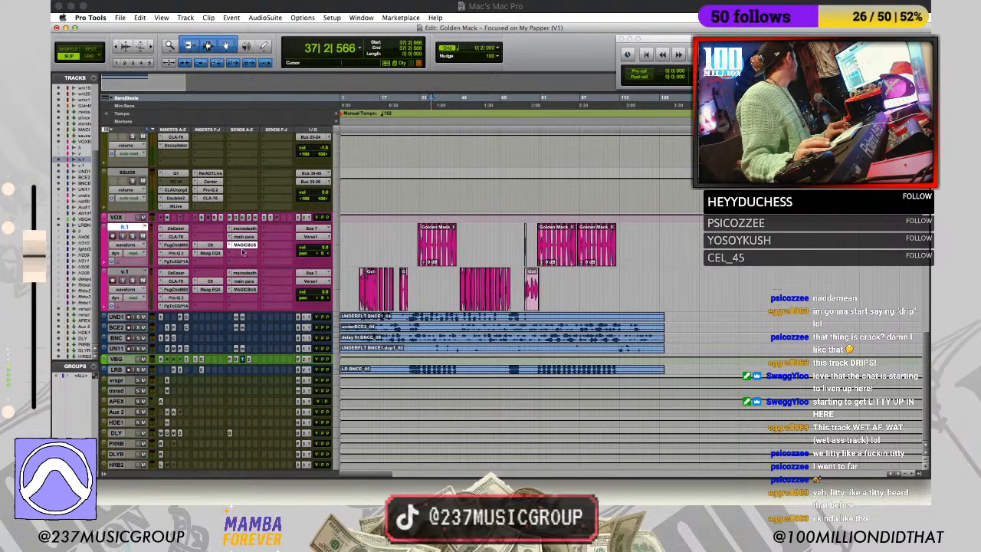
click(243, 251)
mouse_move(259, 278)
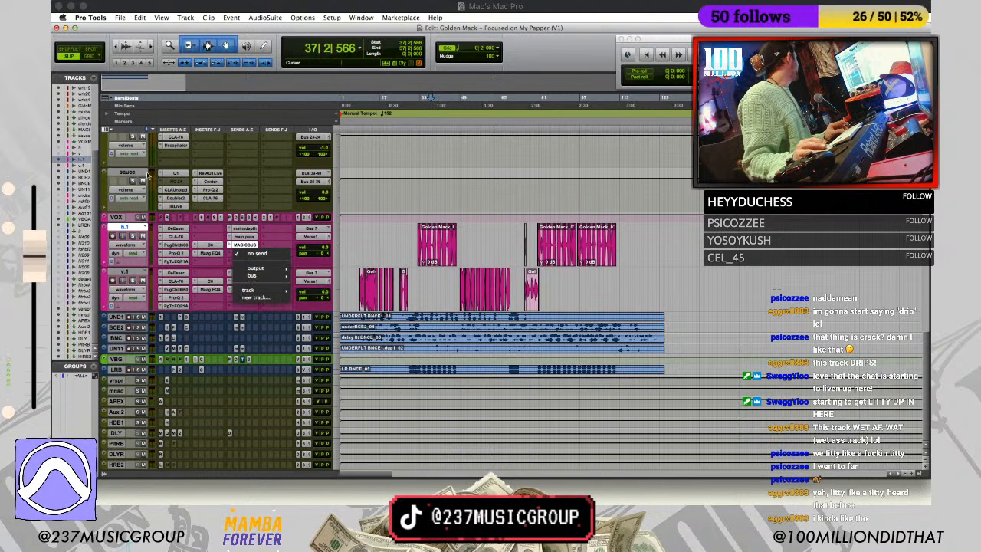
click(175, 174)
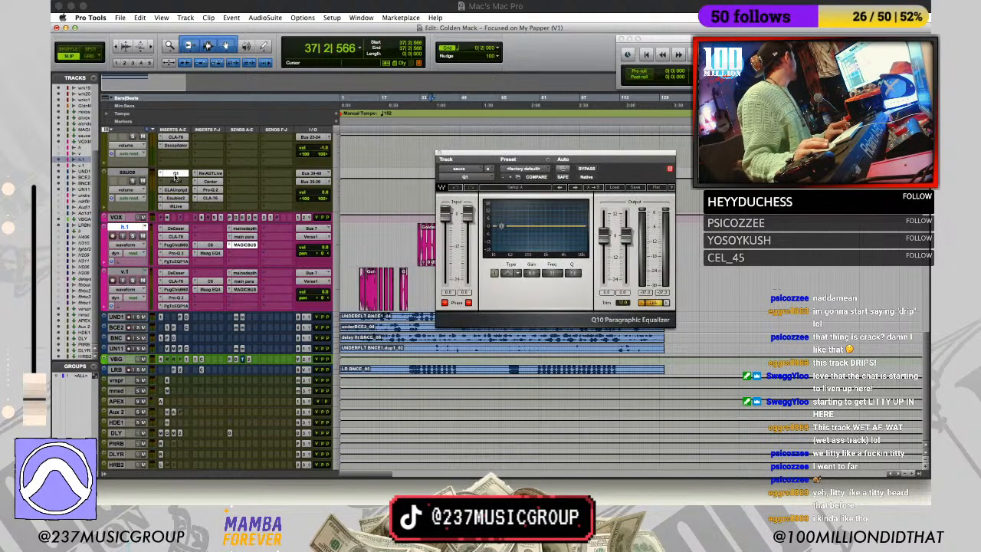
click(176, 174)
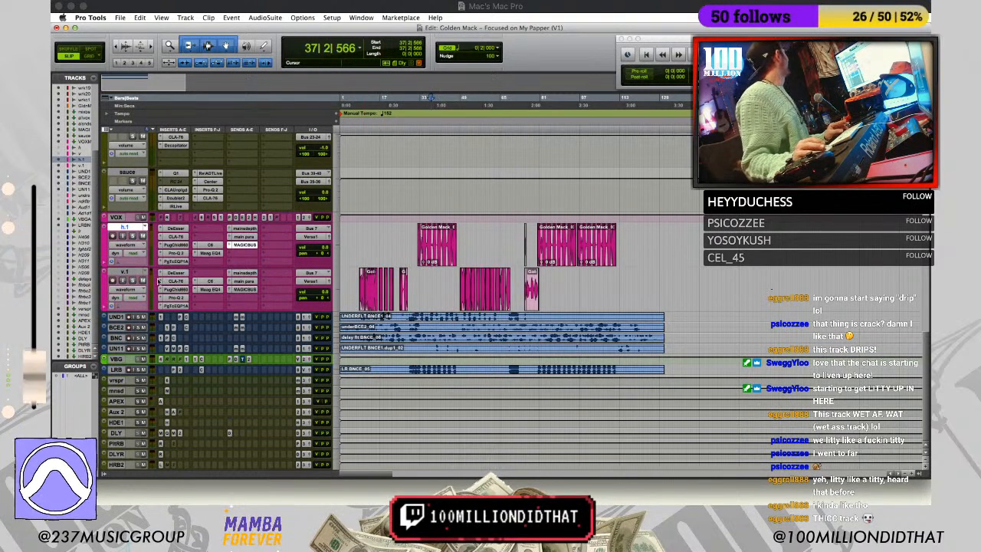
Step: Add a send to the stereo Bus 39-40 on the v.1 track and open its send fader window
click(248, 298)
mouse_move(279, 324)
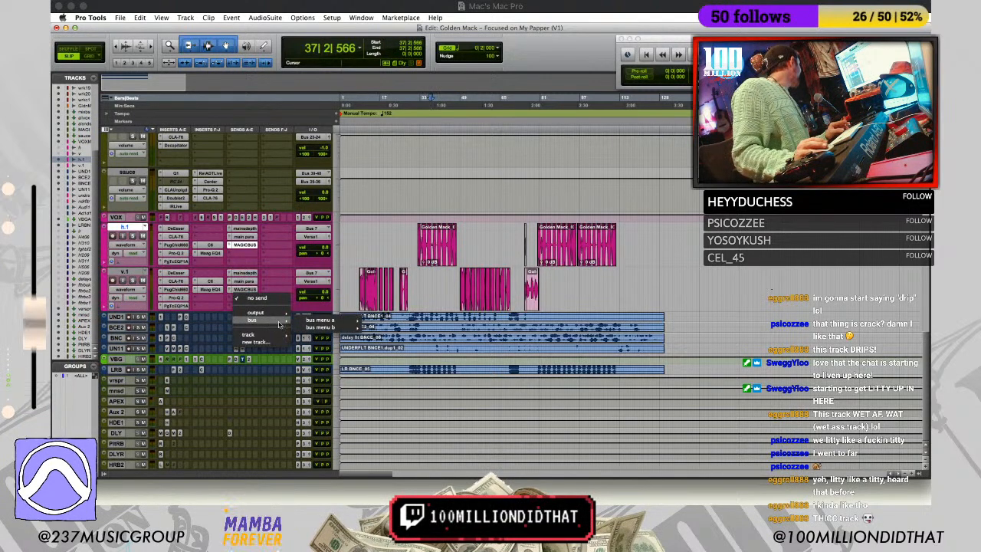
mouse_move(322, 320)
scroll(414, 391, down, 10)
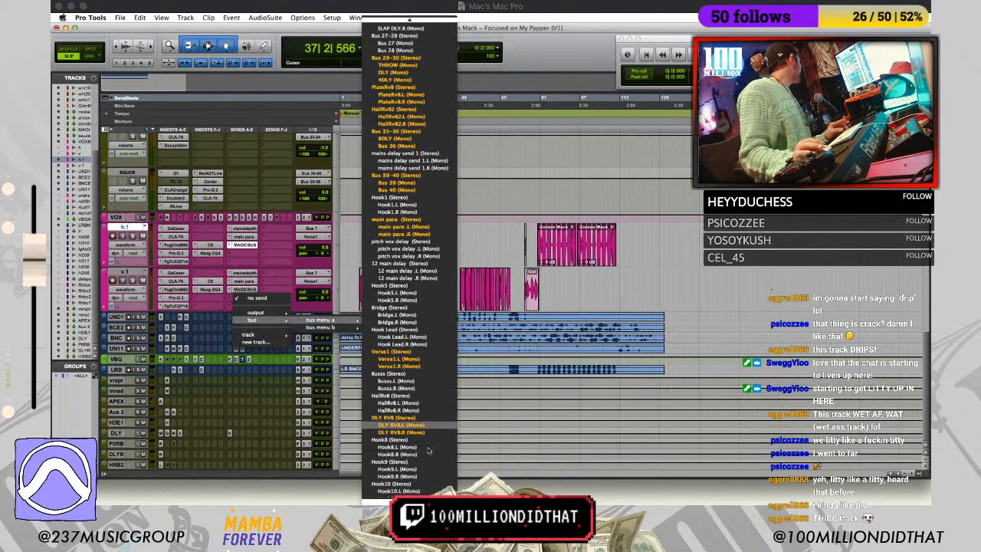
click(421, 176)
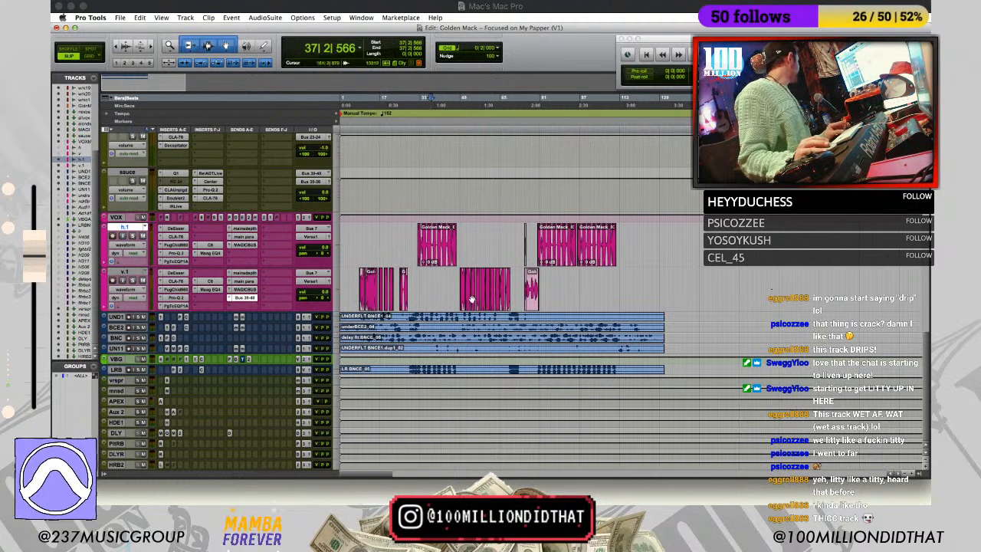
click(245, 298)
drag(905, 289, 738, 196)
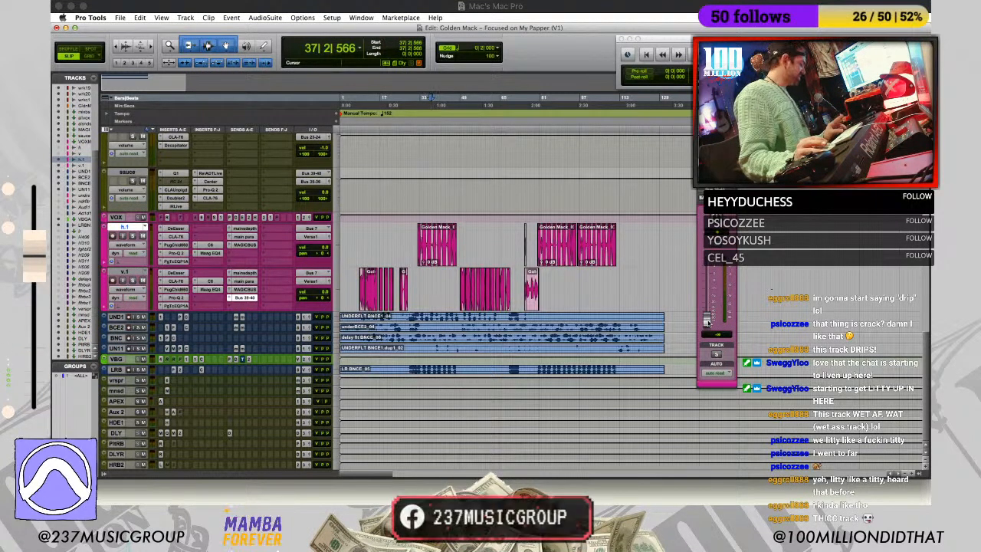
Step: Show the send D level on the v.1 track and raise the Bus 39-40 send while playing from about bar 8
click(372, 286)
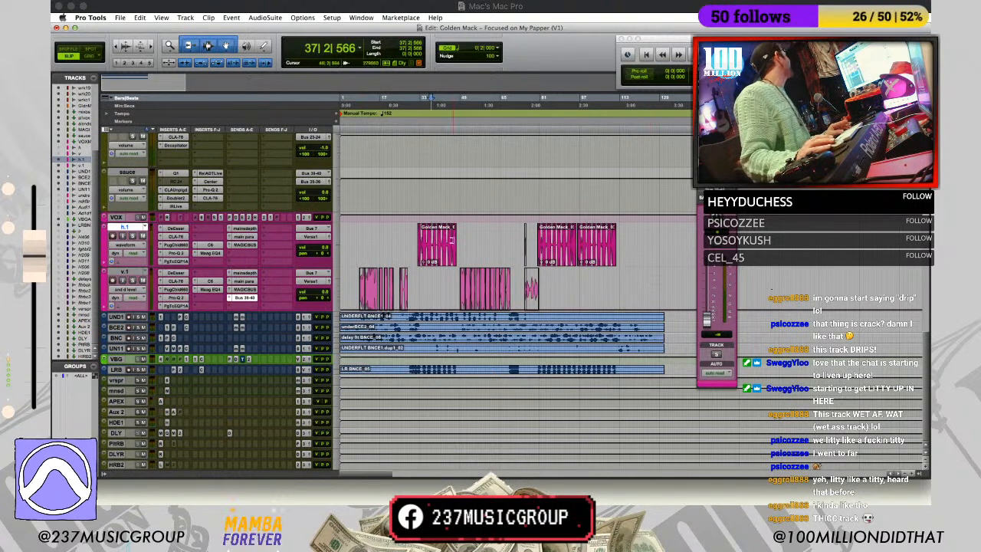
click(359, 98)
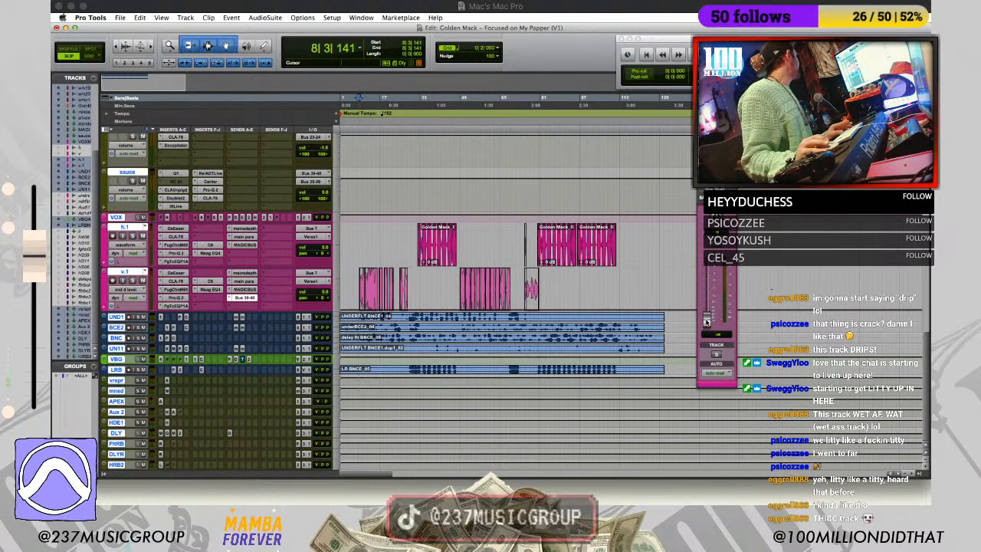
key(space)
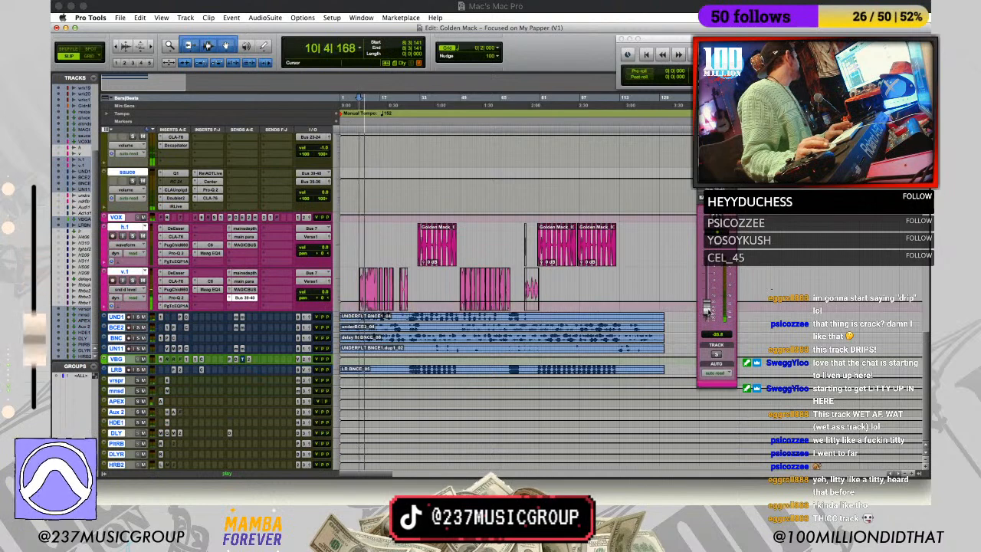
key(space)
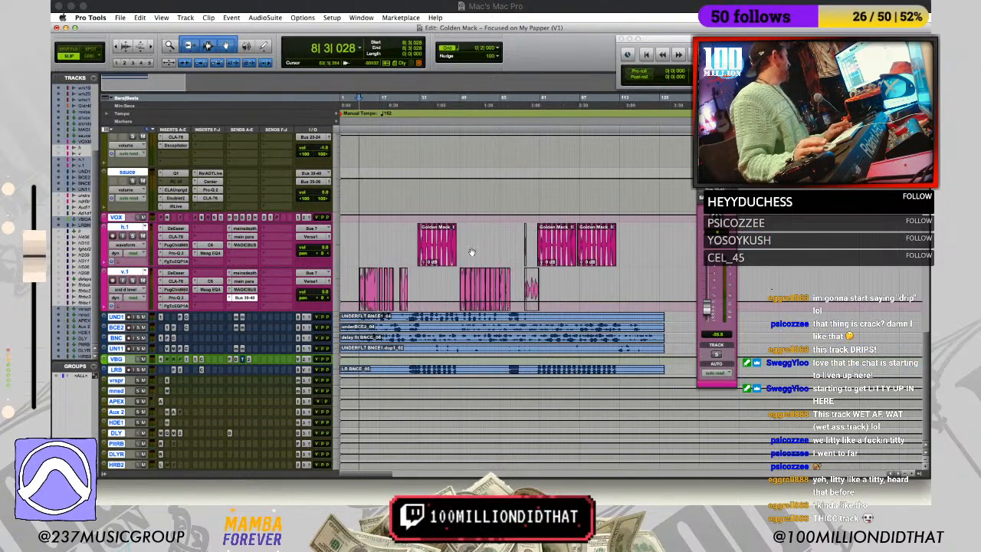
Step: Audition the start of the v.1 vocal around bar 8 several times to judge the Bus 39-40 send
click(356, 228)
key(t)
key(space)
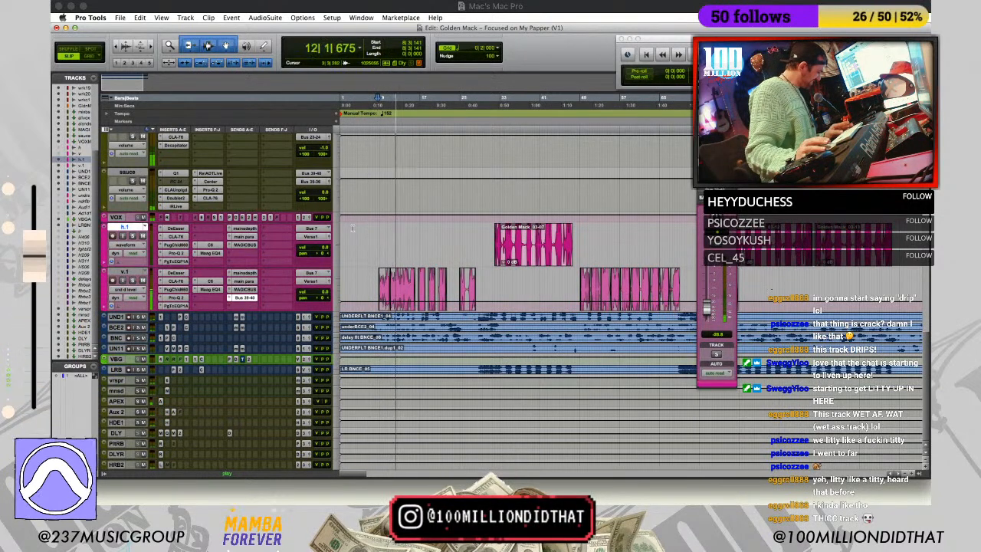
key(space)
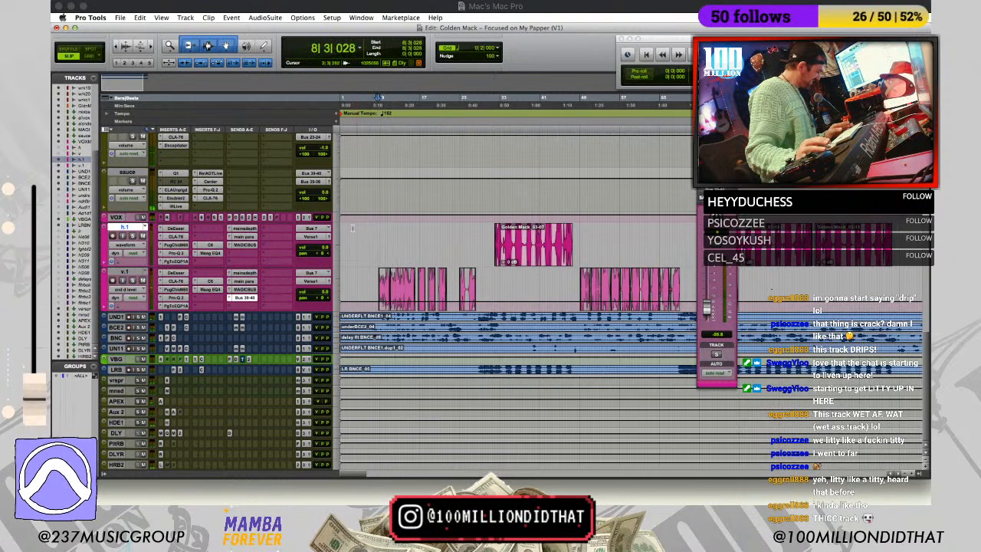
key(space)
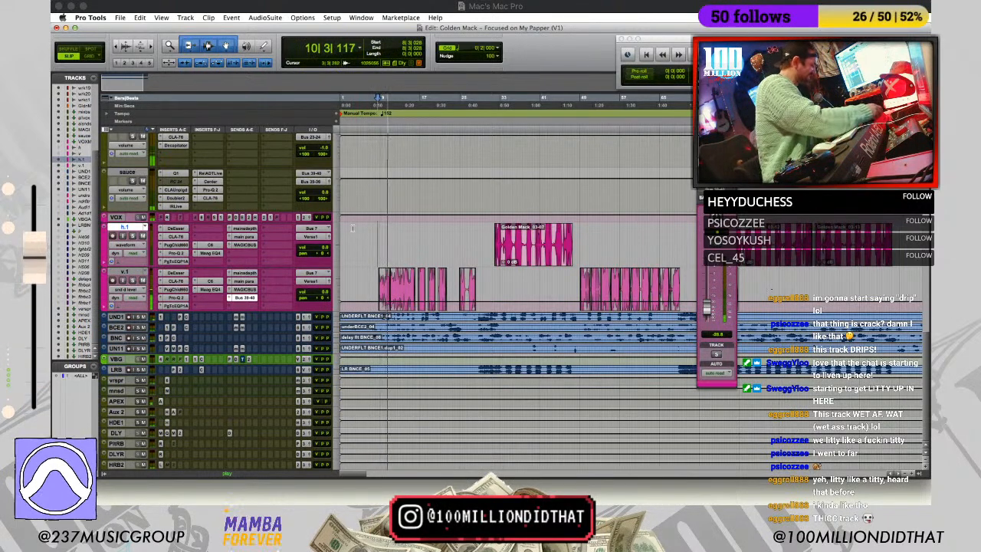
key(r)
click(358, 230)
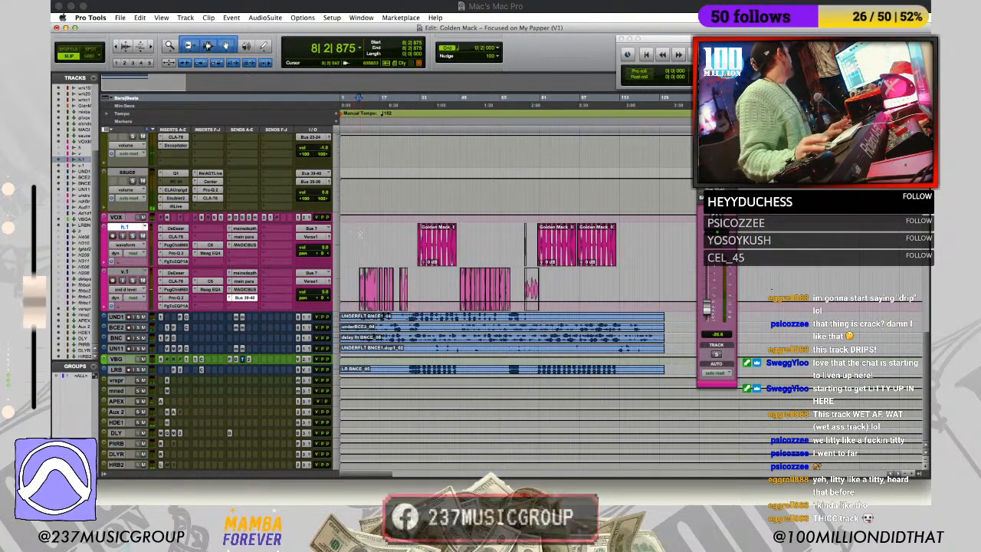
key(space)
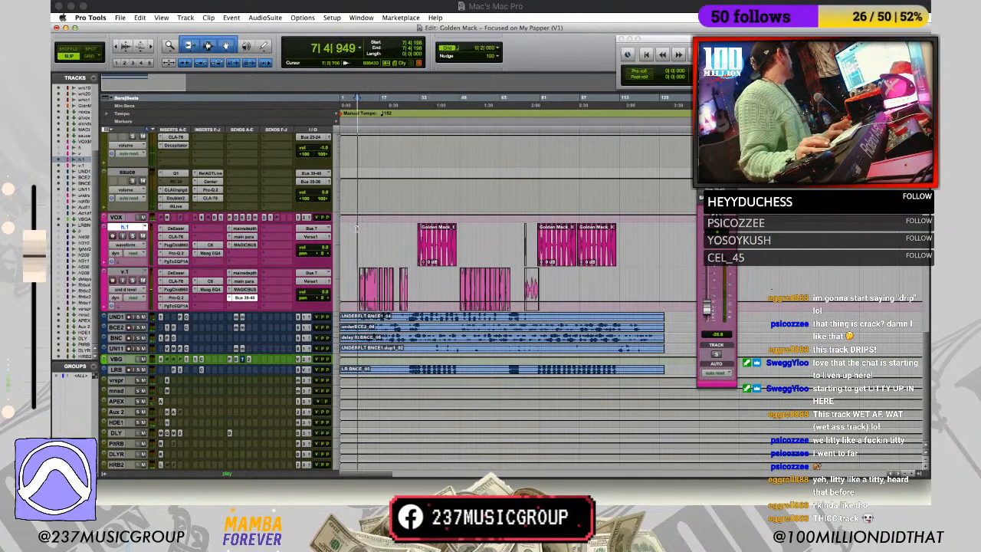
key(t)
click(421, 287)
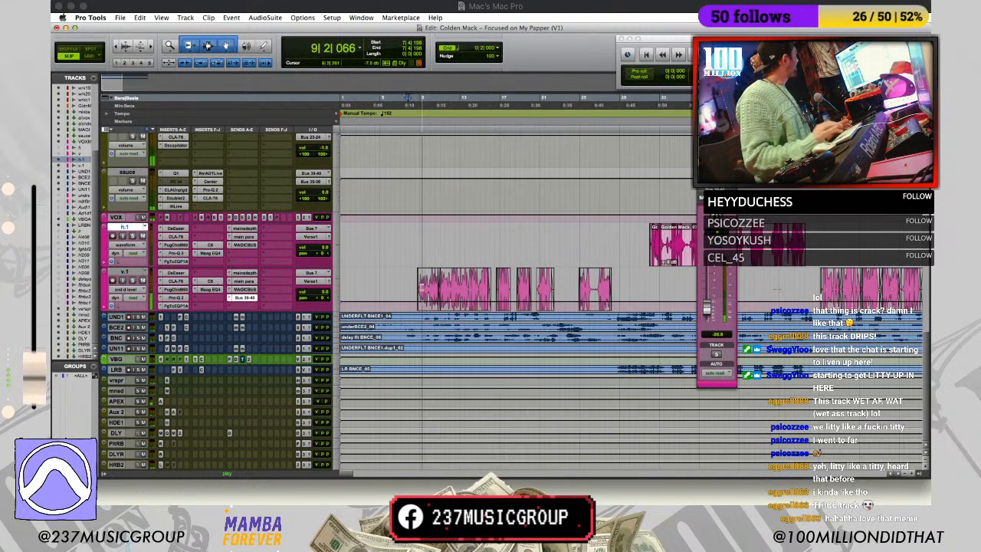
key(space)
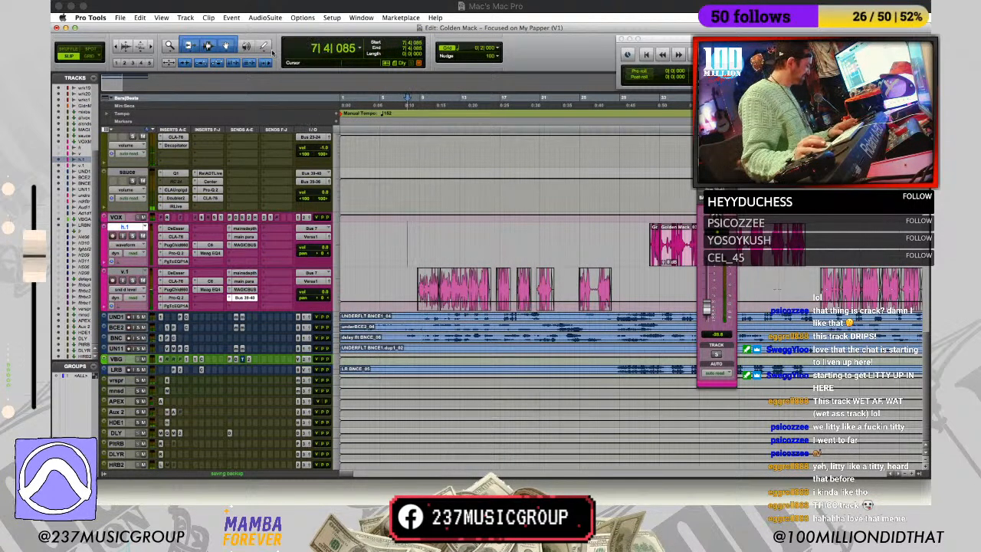
Step: Use the Grabber tool to add send D level breakpoints on v.1, forming a boost around bar 15 at the phrase's end
click(227, 46)
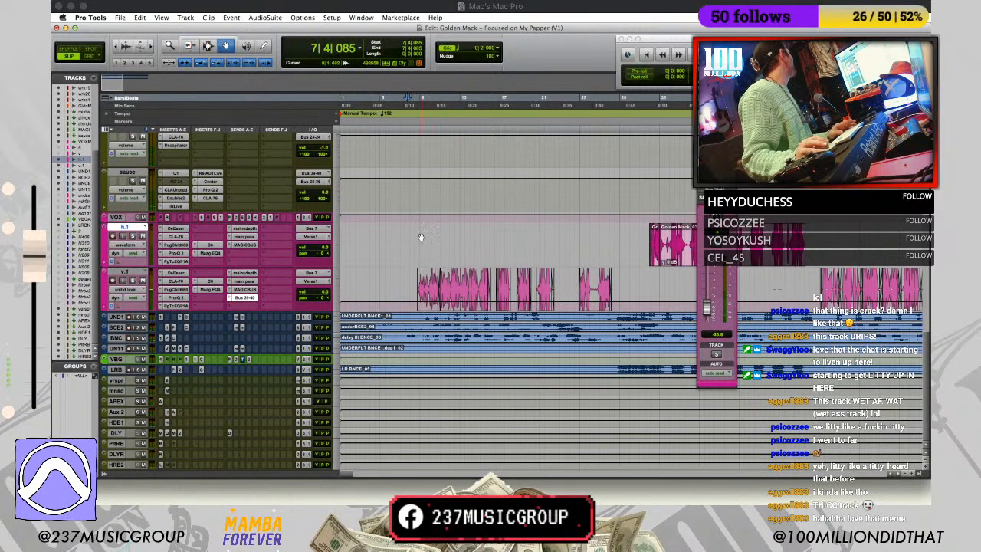
click(418, 128)
key(t)
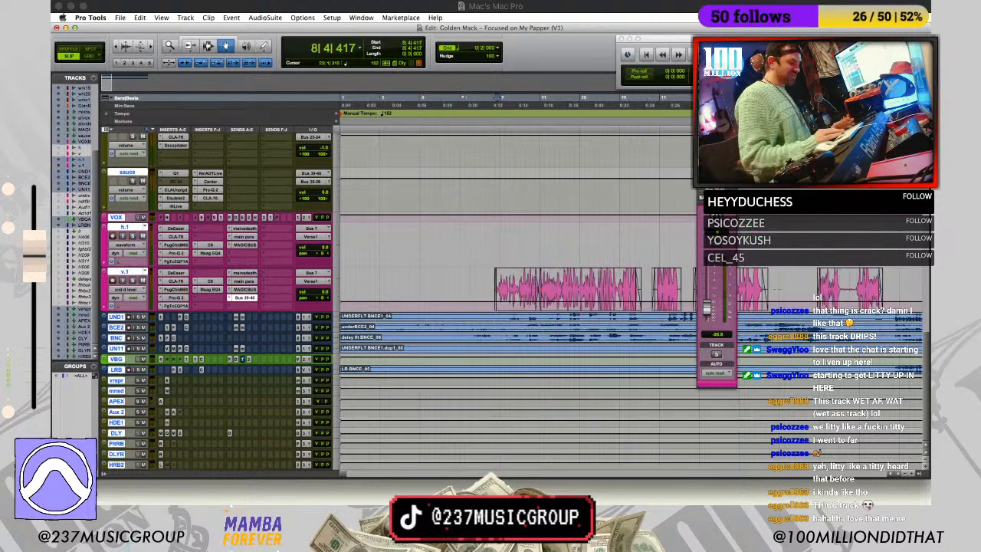
drag(718, 156, 396, 132)
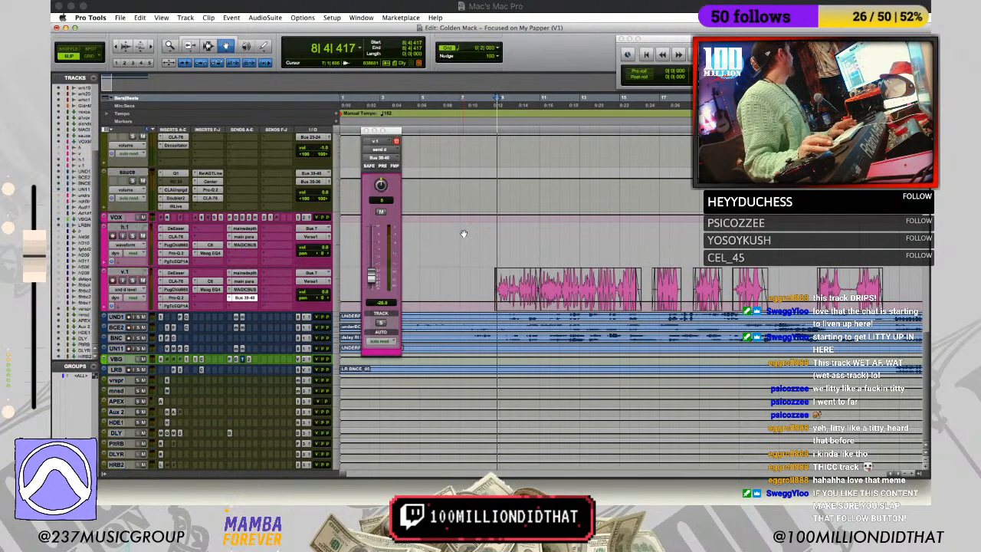
click(497, 273)
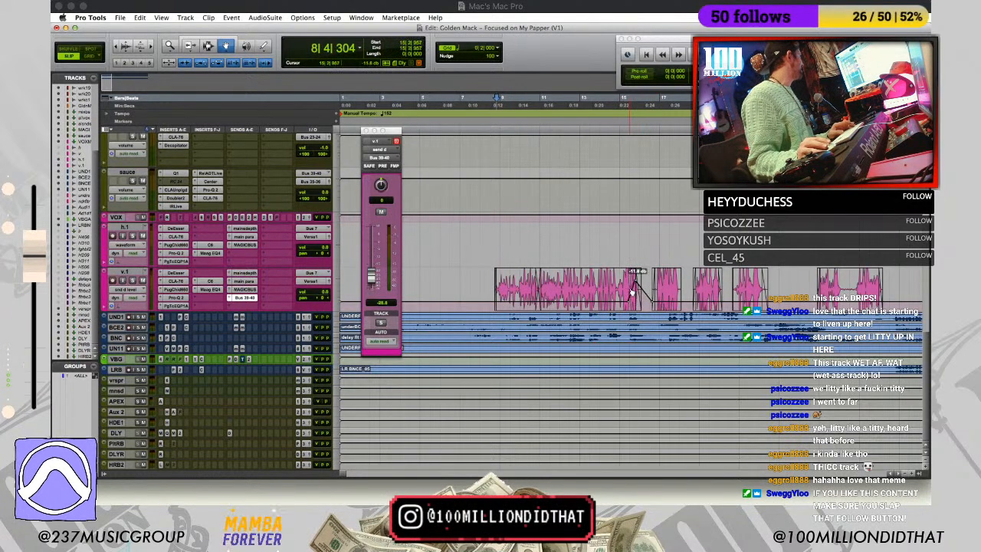
Step: Play the boosted phrase end from about bar 14 and compare it with the v.1 Bus 39-40 send muted and unmuted
click(615, 128)
key(space)
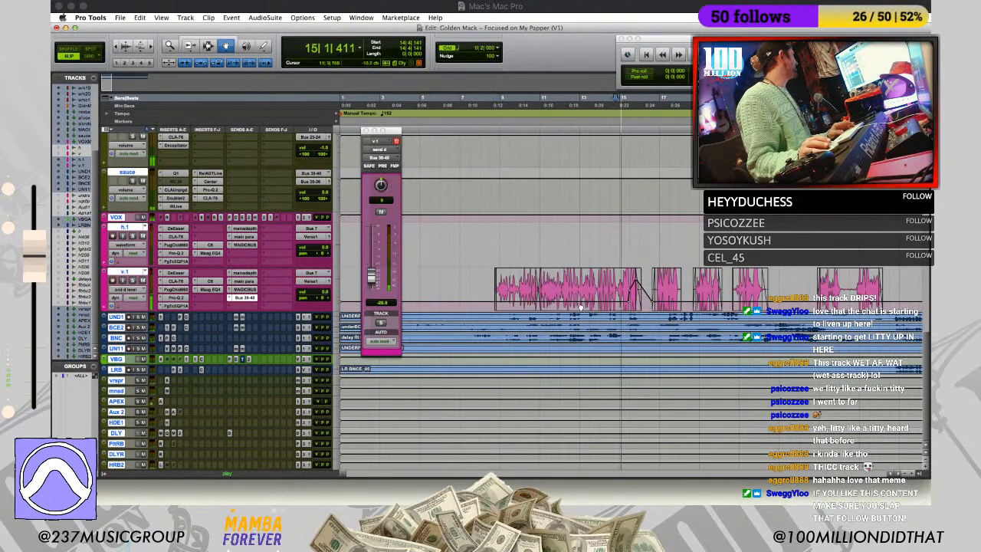
key(space)
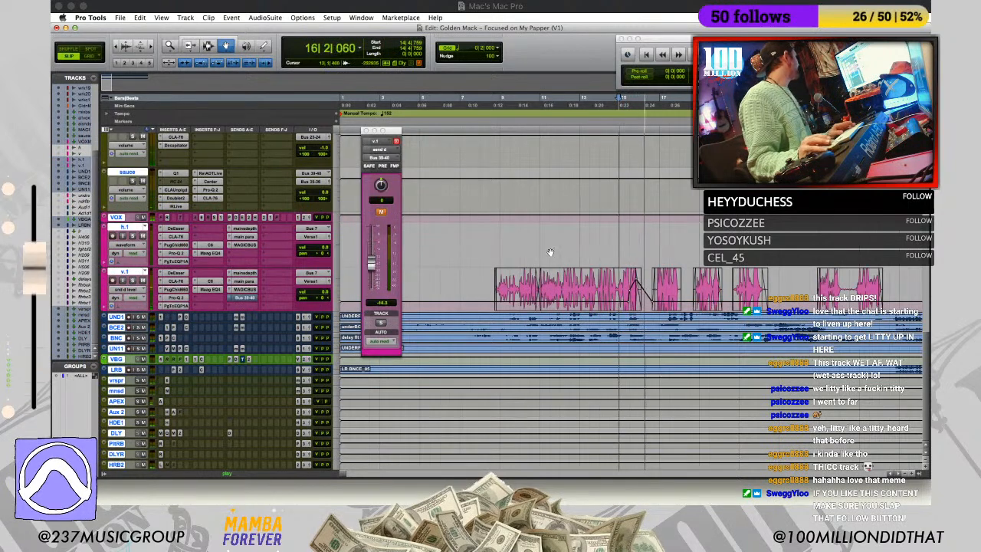
click(381, 212)
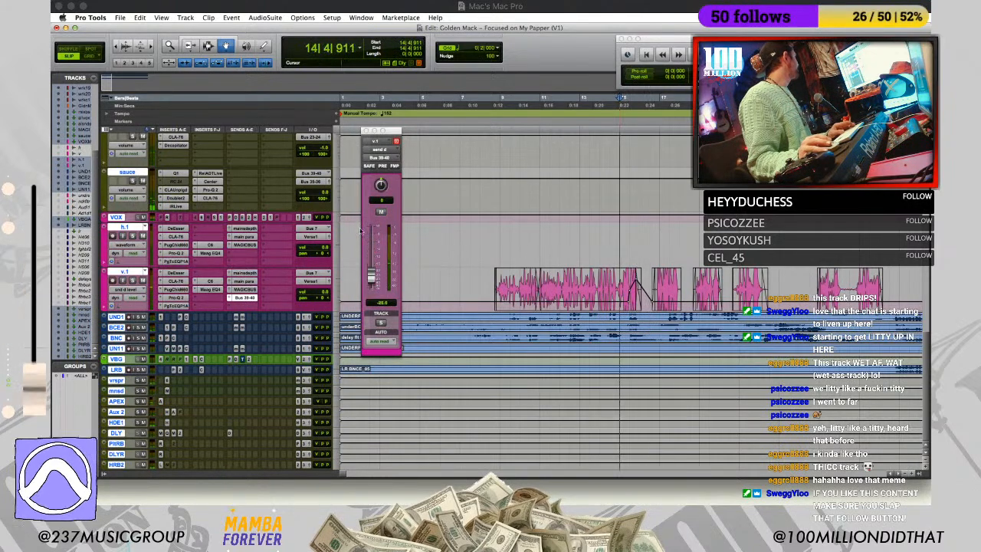
Step: Open the Q1 equalizer on the sauce track and invert the phase of both input channels
click(173, 174)
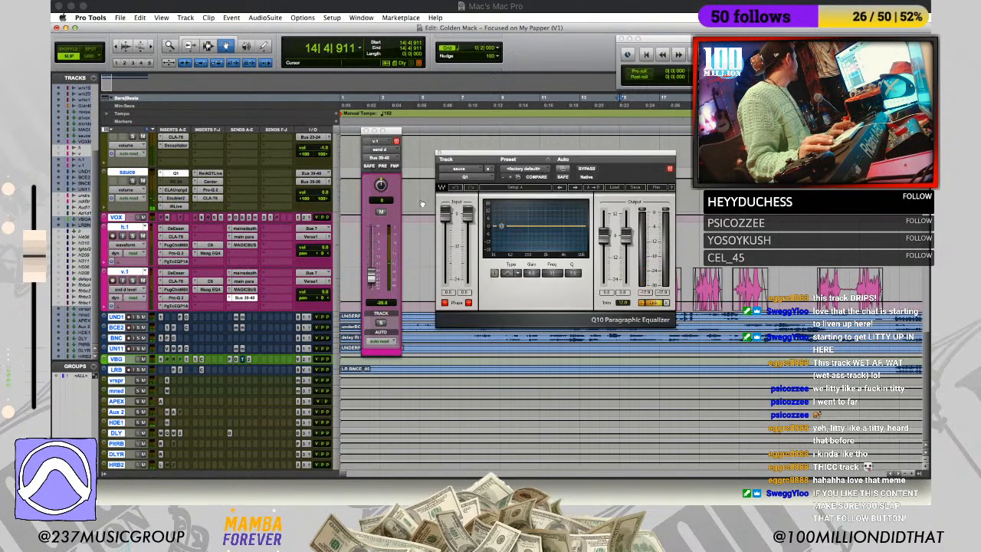
mouse_move(472, 155)
mouse_down()
mouse_move(438, 130)
mouse_move(458, 138)
mouse_move(459, 253)
mouse_move(463, 158)
mouse_up()
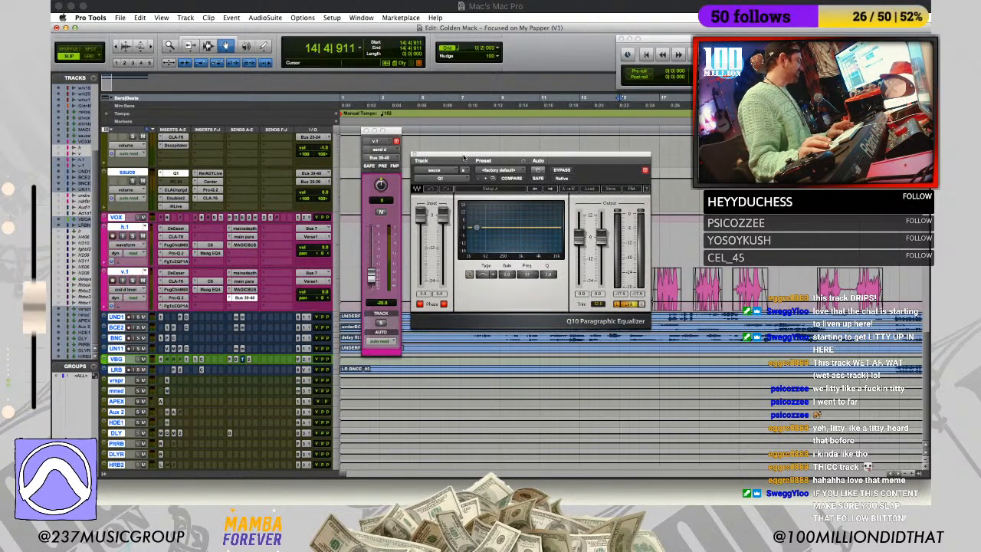
drag(463, 158, 456, 147)
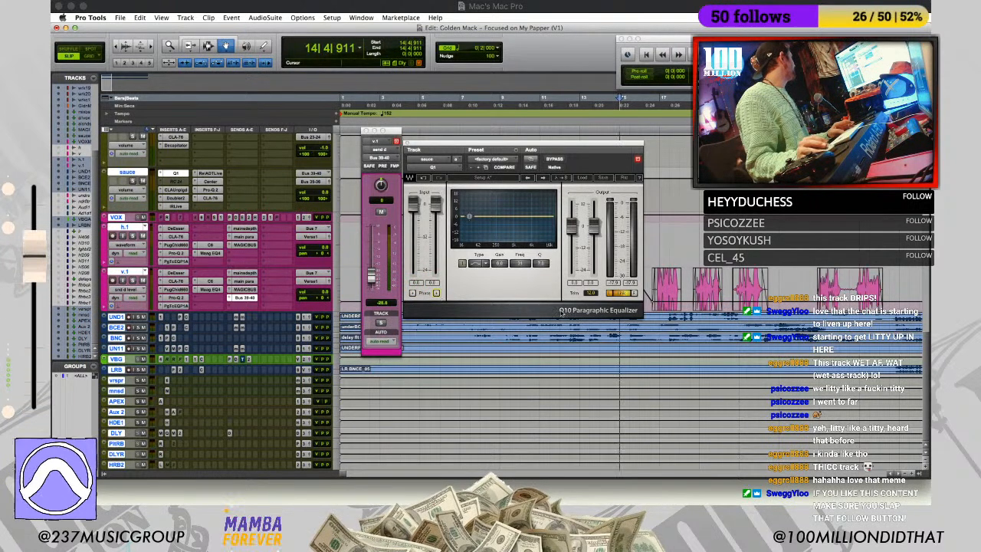
click(436, 294)
click(413, 294)
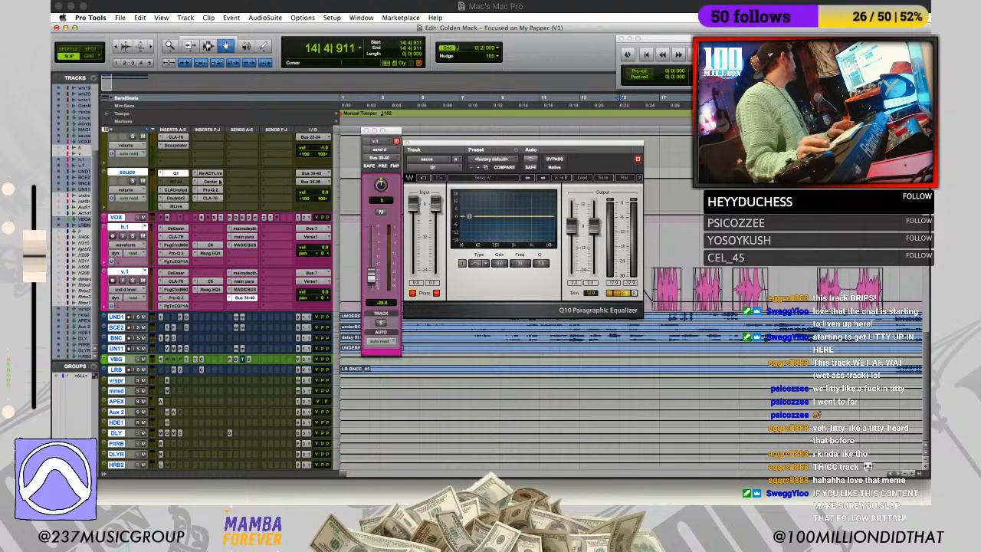
Step: Review the CLA Unplugged, Doubler2 and IR Live settings on the sauce track, playing the vocal from about bar 14
click(177, 189)
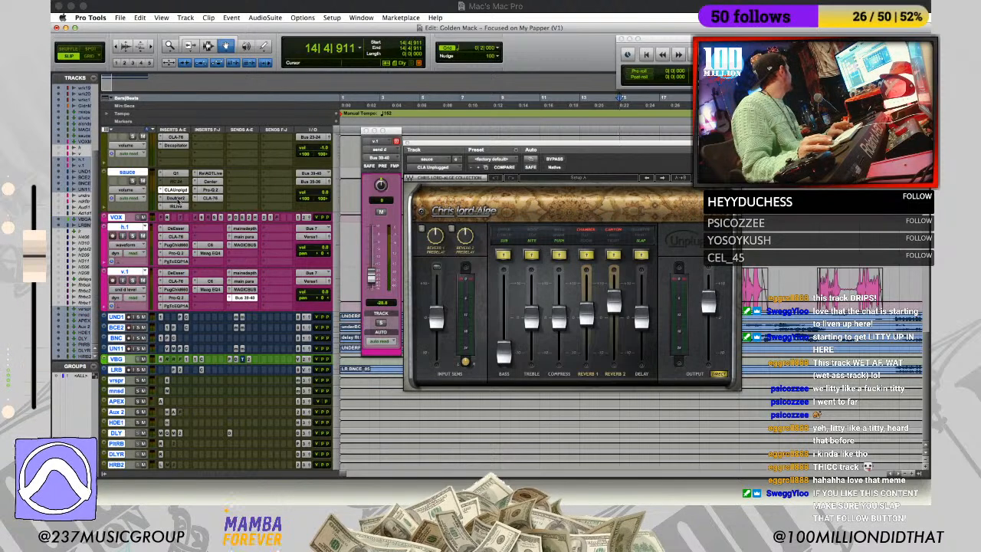
click(176, 198)
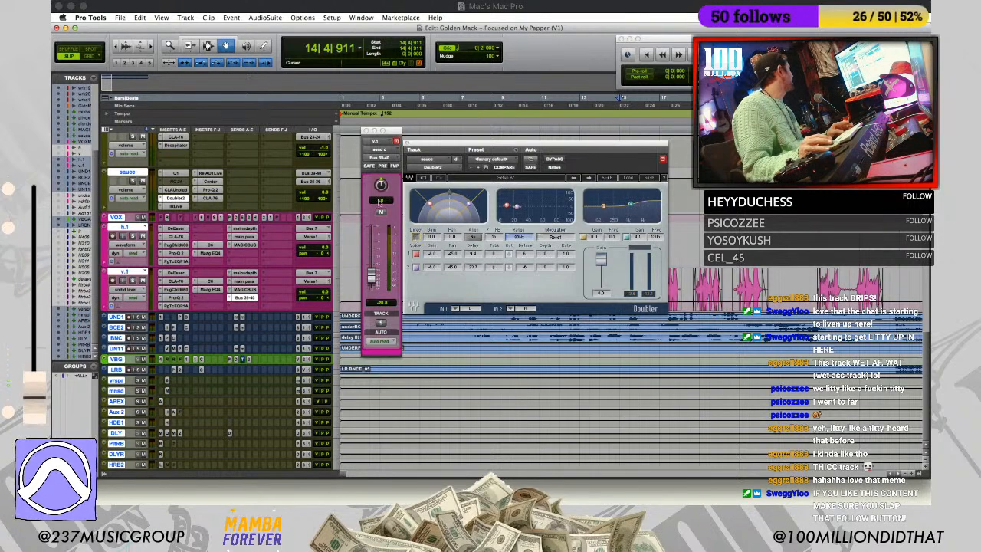
click(177, 205)
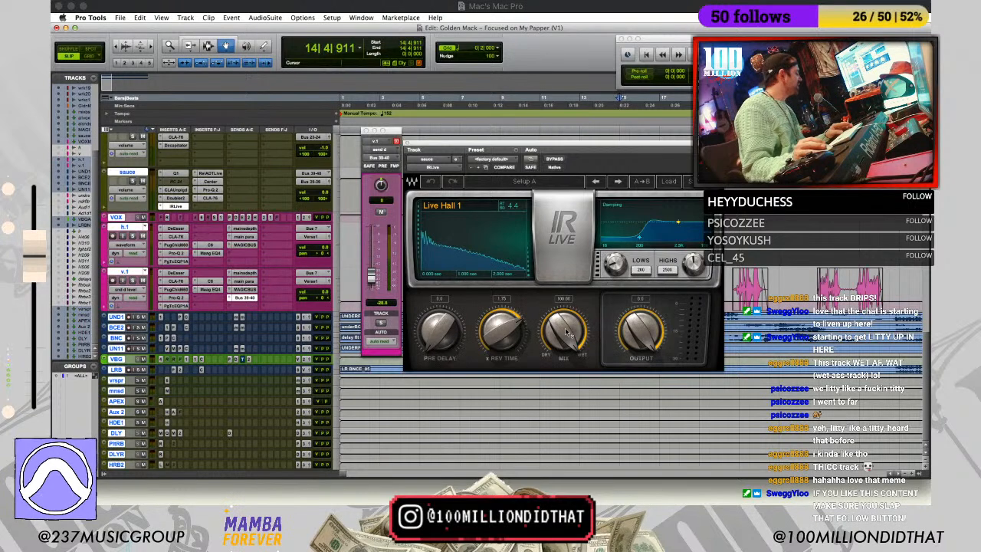
key(space)
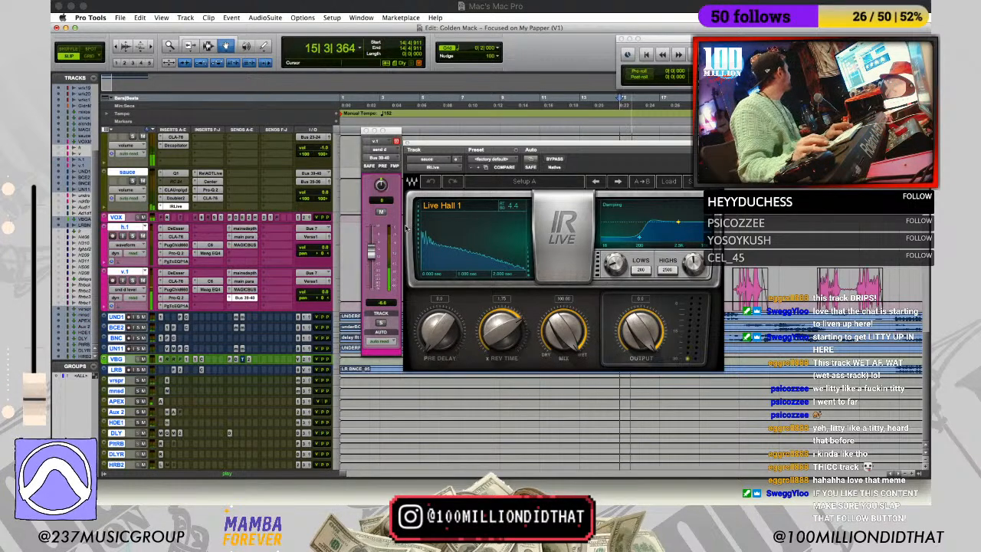
key(space)
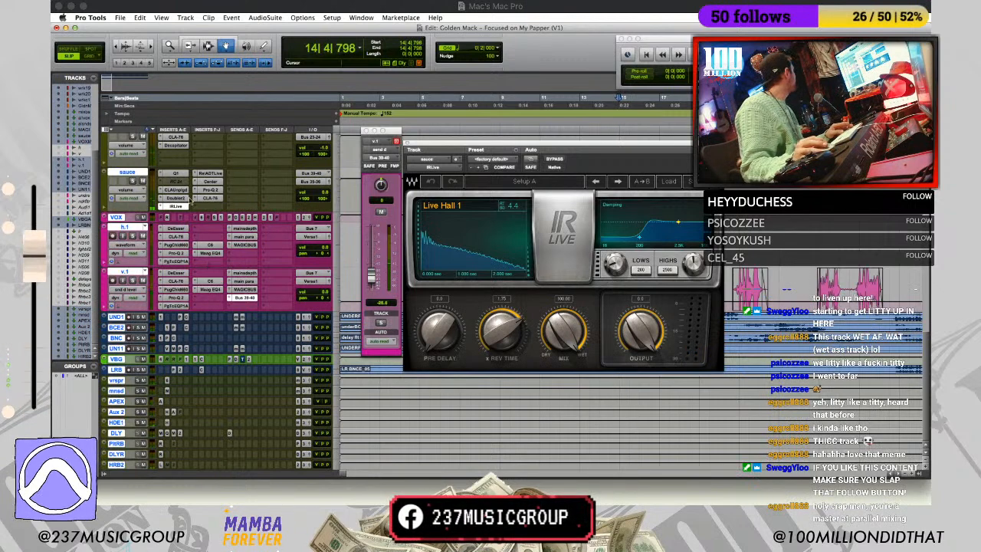
Step: Examine the Reel ADT Live and Center plug-in settings on the sauce track, and play the vocal phrase end around bar 15
click(210, 174)
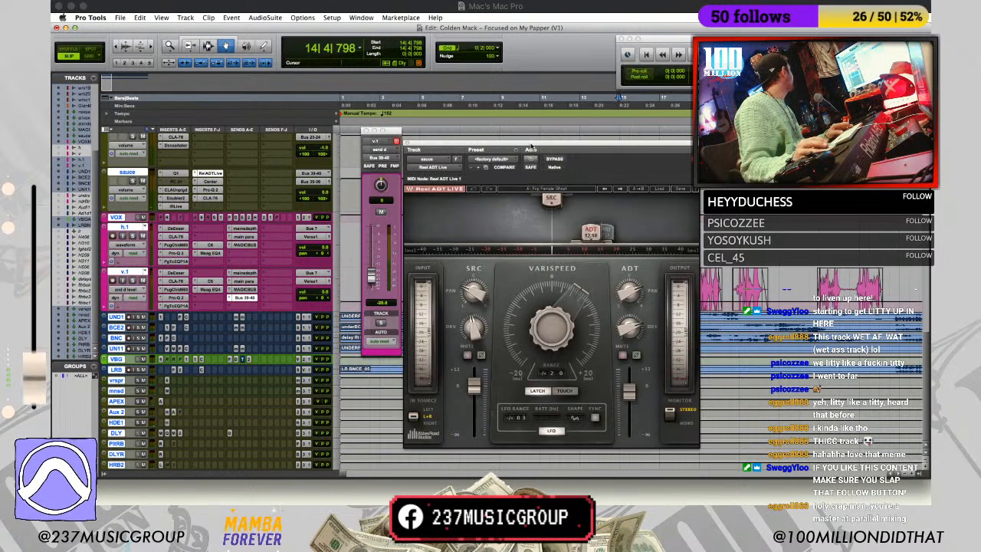
drag(532, 148, 537, 128)
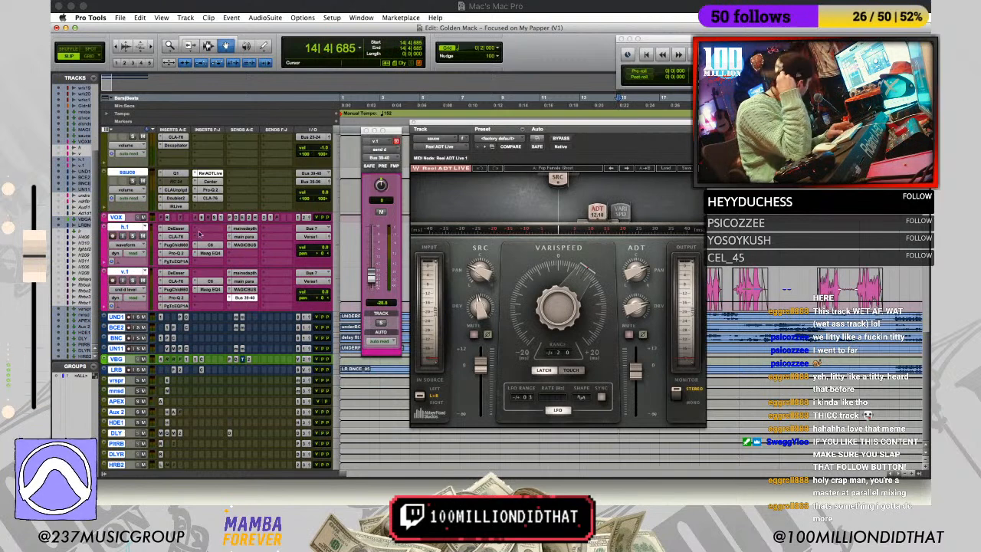
click(212, 181)
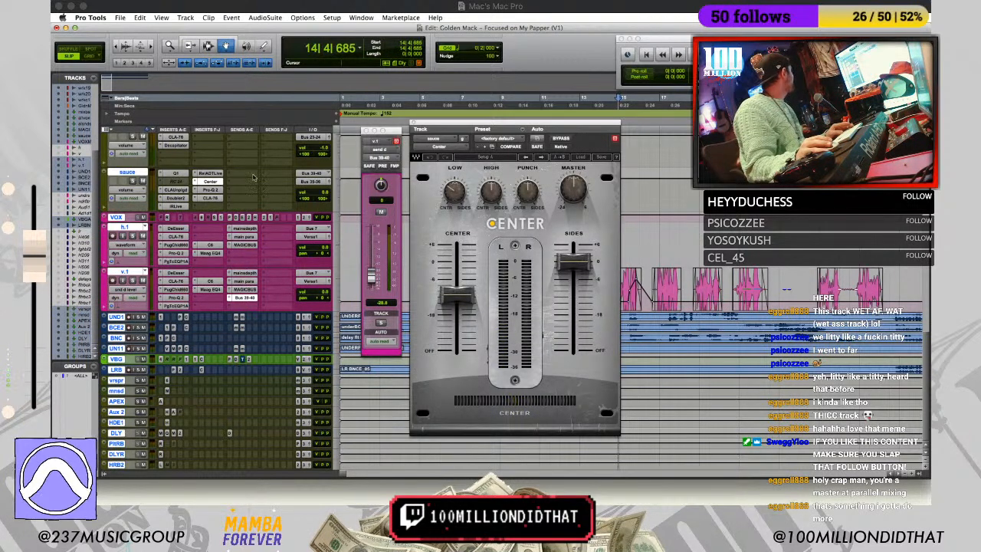
click(209, 173)
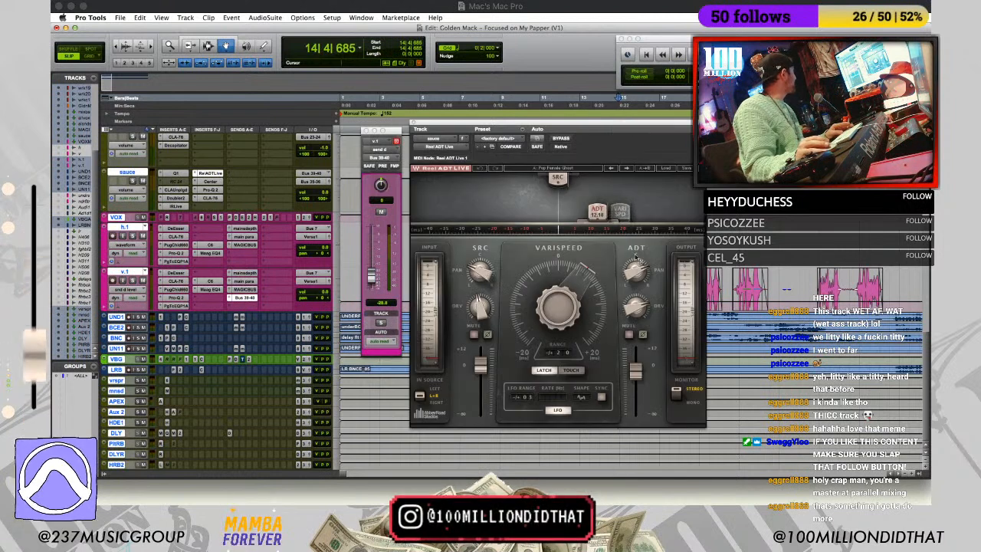
drag(629, 273, 644, 297)
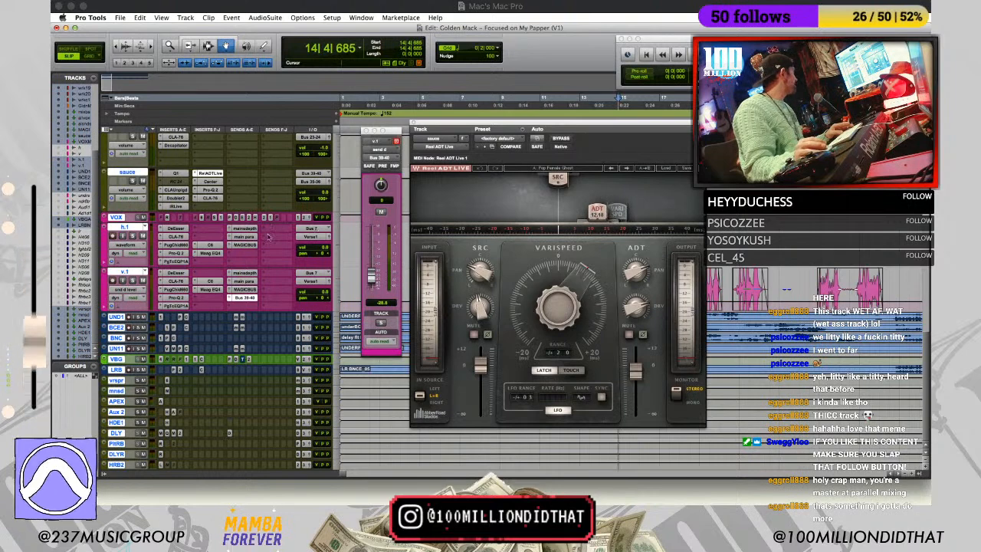
click(218, 185)
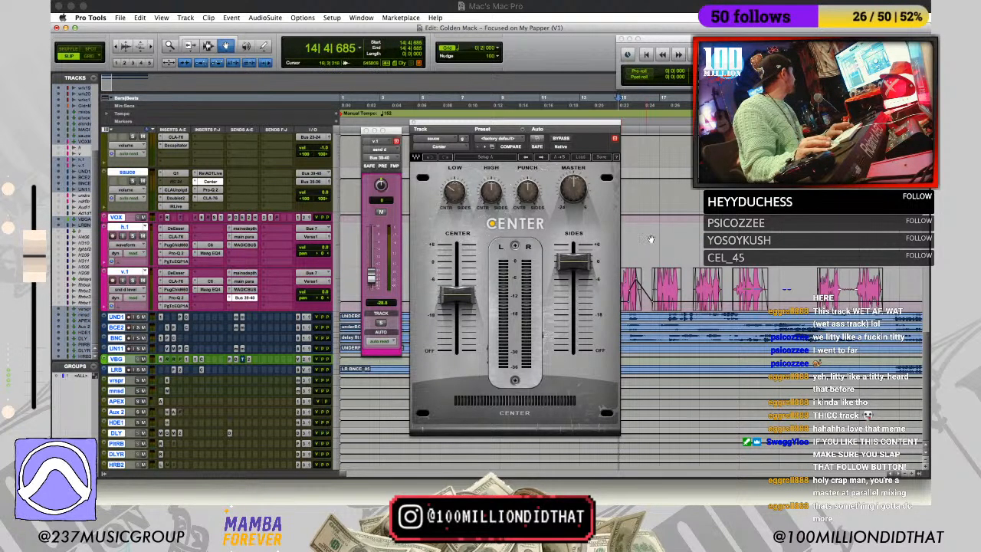
key(space)
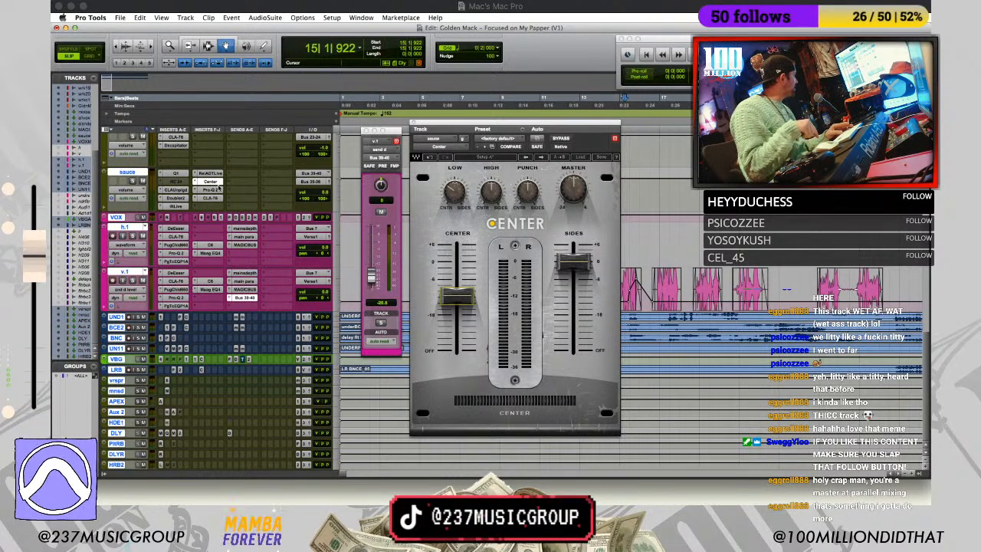
Step: Check the Pro-Q 2 and CLA-76 settings on the sauce track, and close the plug-in window
click(210, 189)
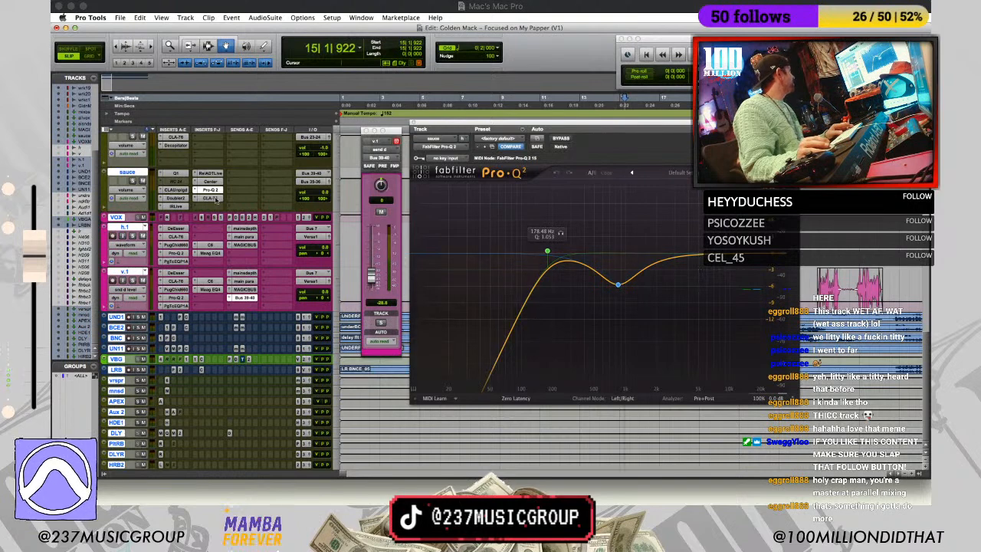
click(211, 198)
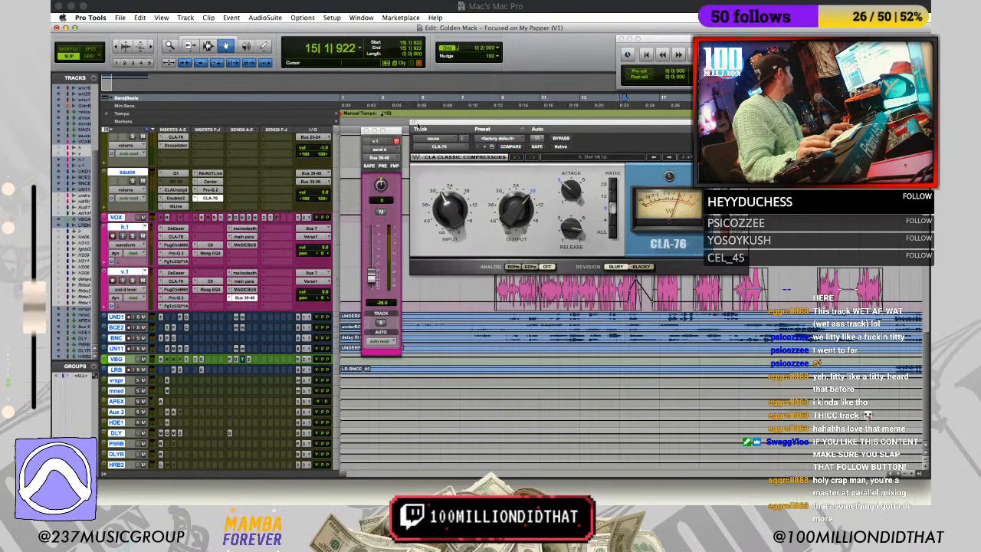
key(super+w)
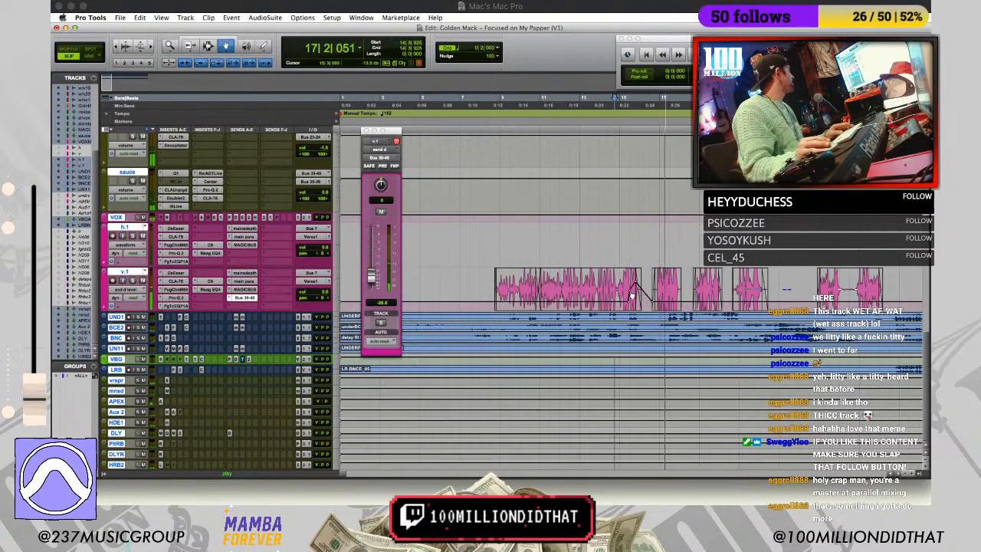
Step: Play v.1 from about bar 15 and add another send D level boost at the phrase end around bar 21
key(space)
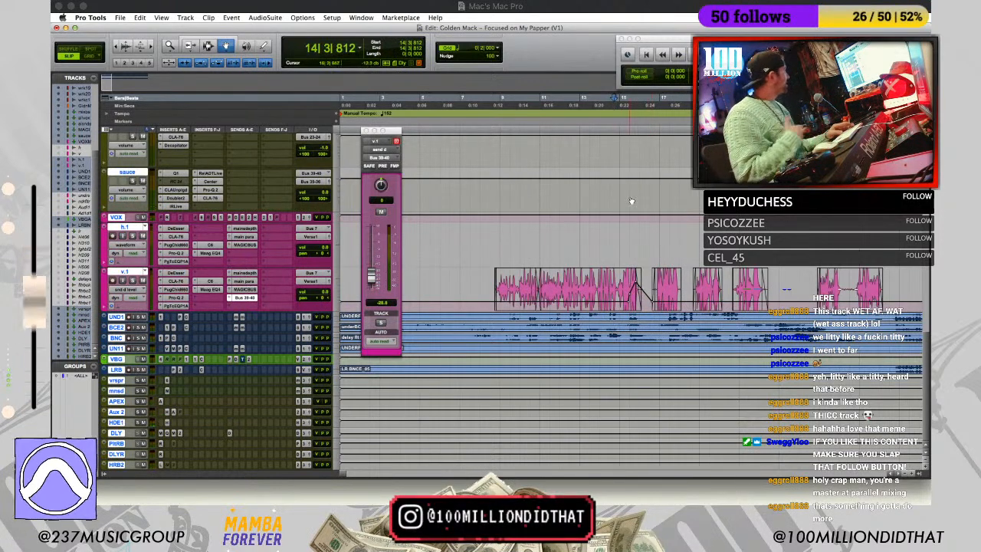
click(625, 127)
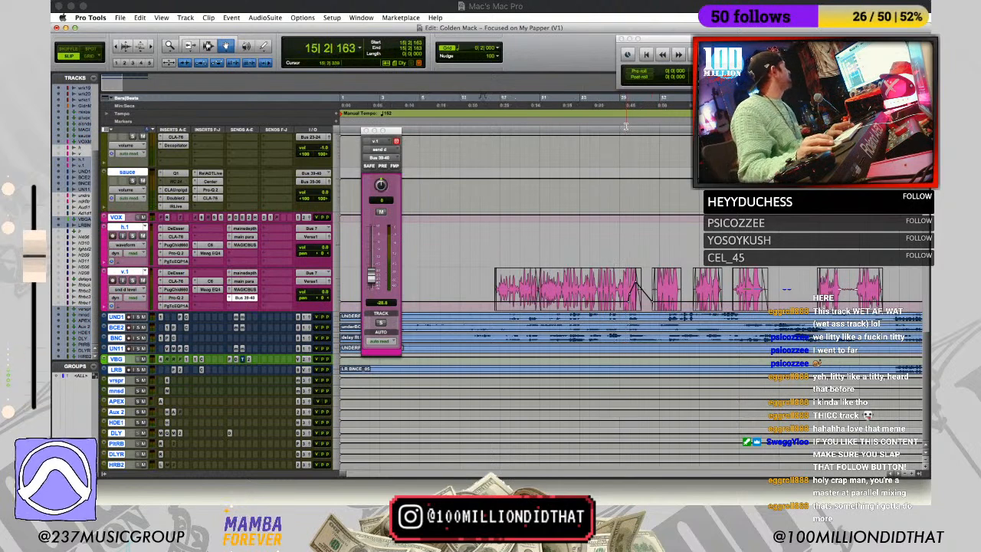
key(r)
key(space)
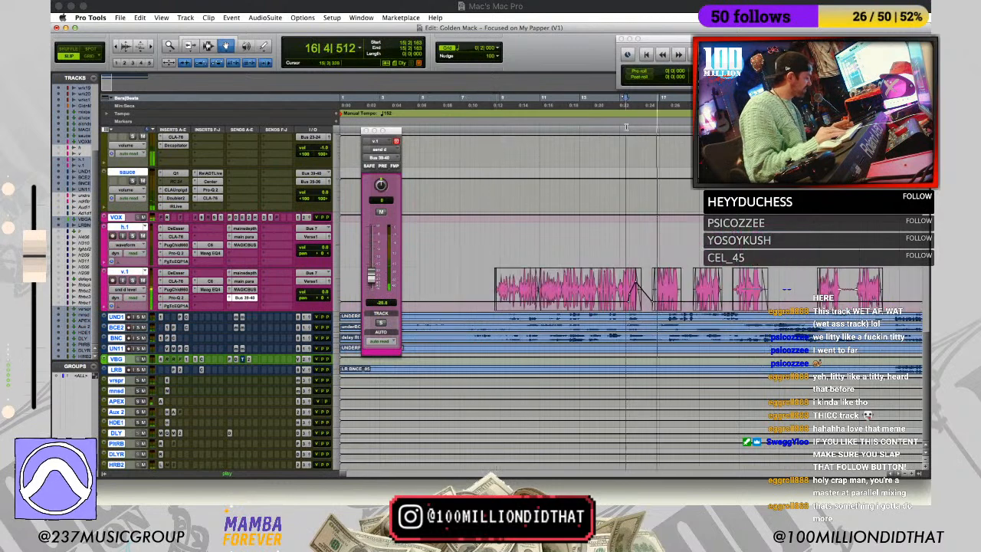
key(space)
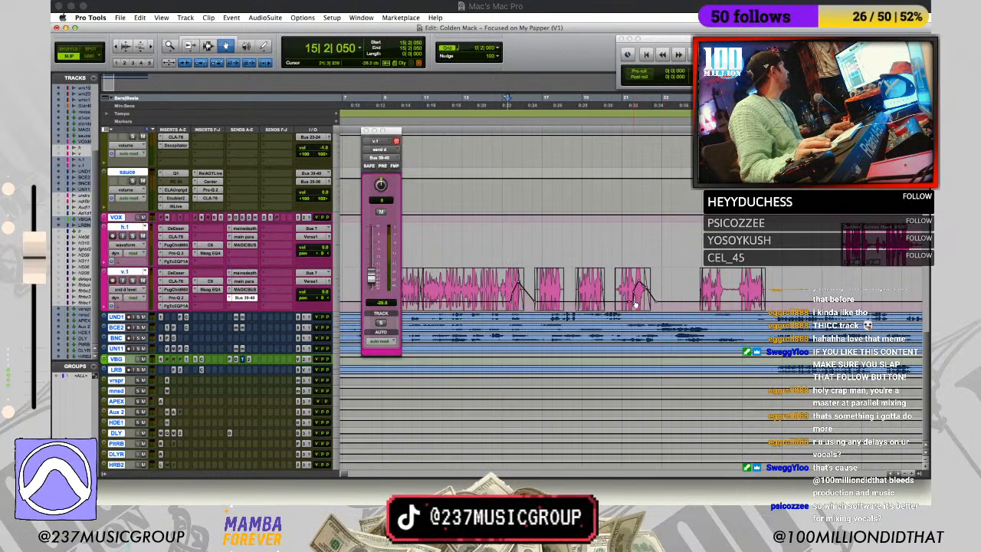
Step: Set the playback position to about bar 20, just before the v.1 send boost around bar 21
click(620, 131)
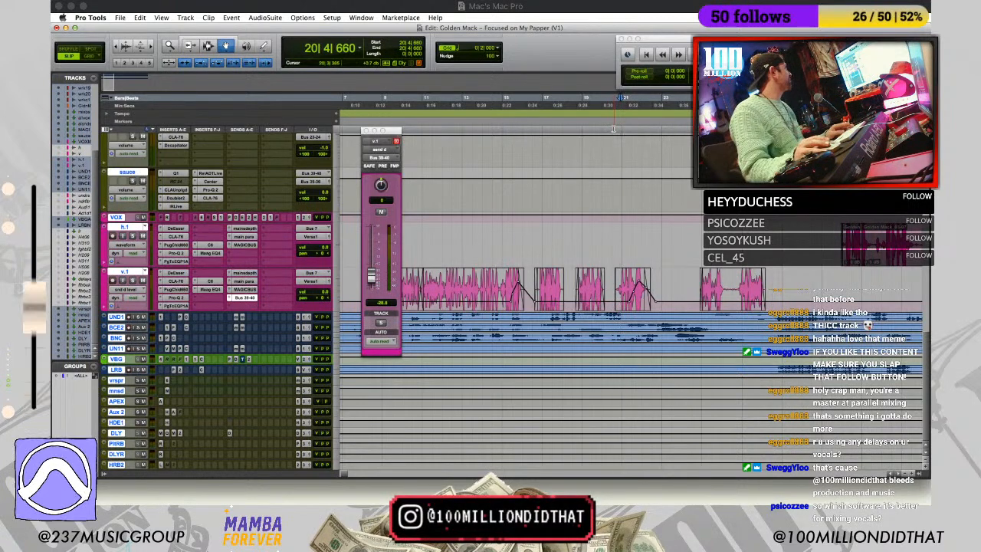
click(614, 128)
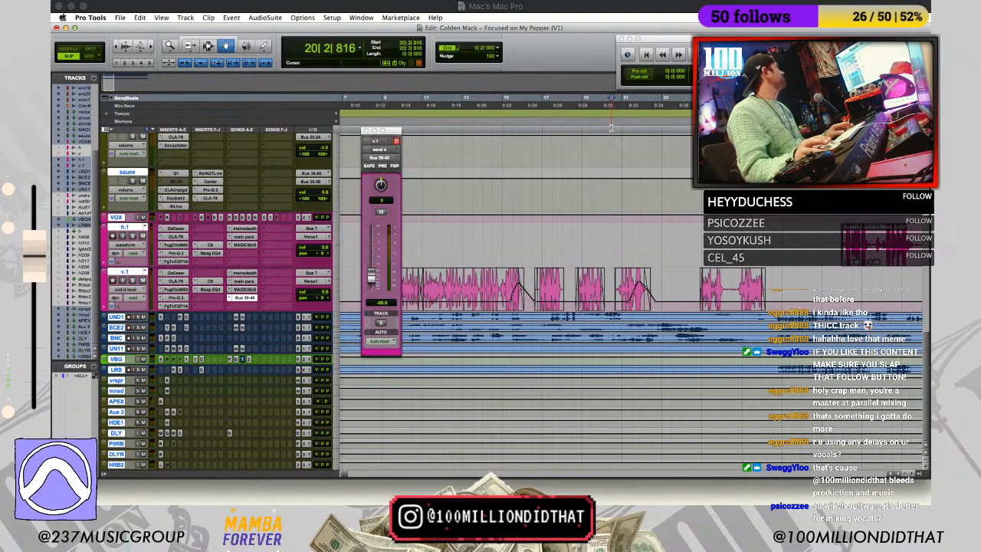
click(609, 128)
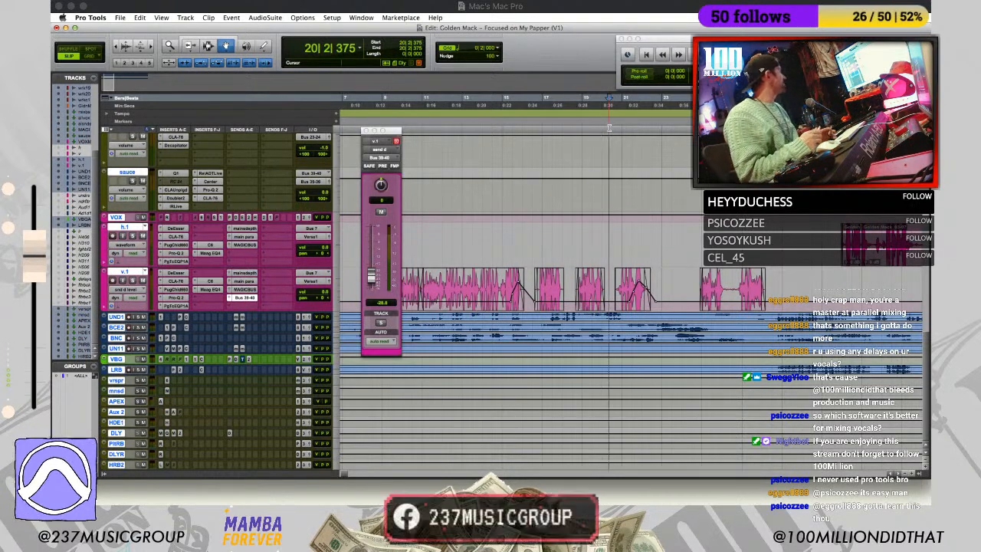
Step: Shape send D level boosts on v.1 around bars 25 and 27, and audition them from about bars 24 to 25
key(r)
key(r)
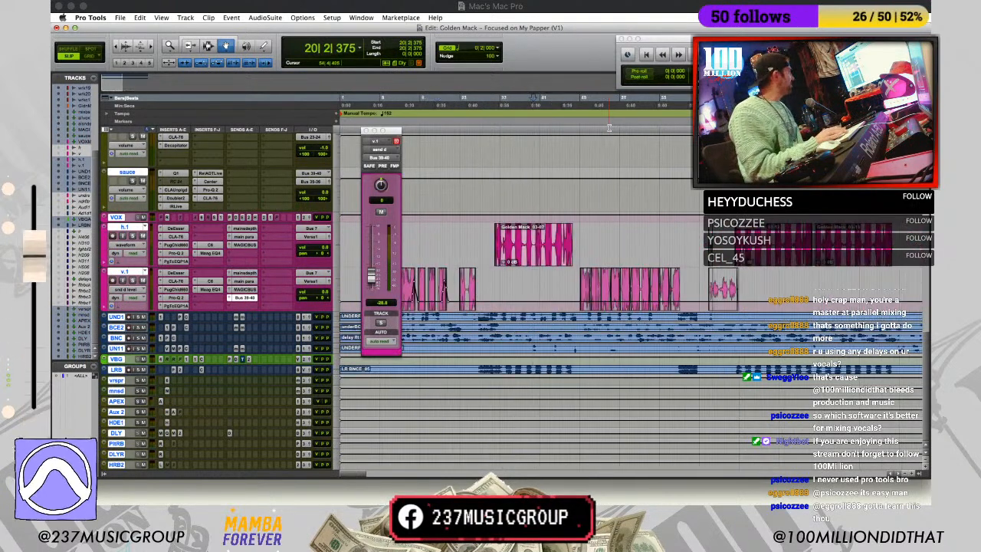
key(t)
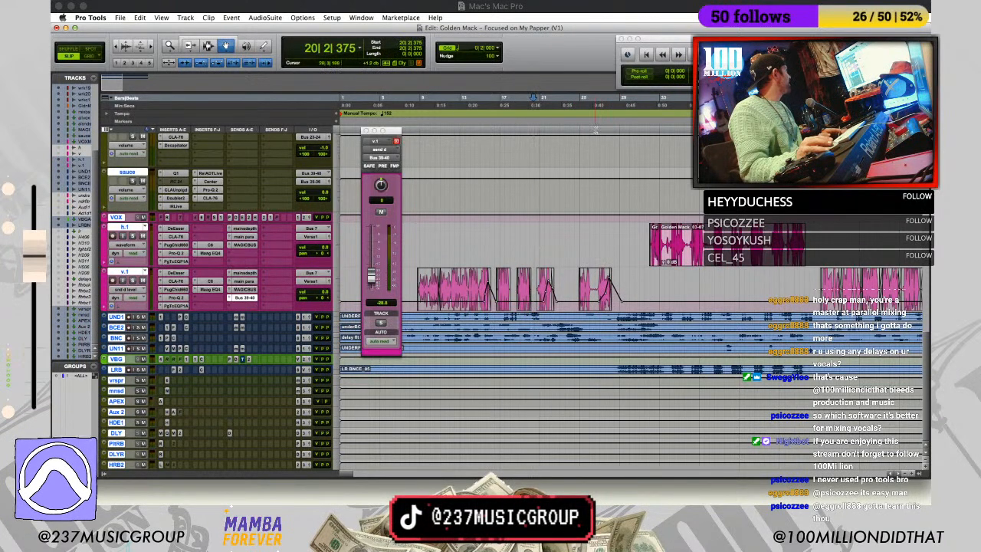
key(t)
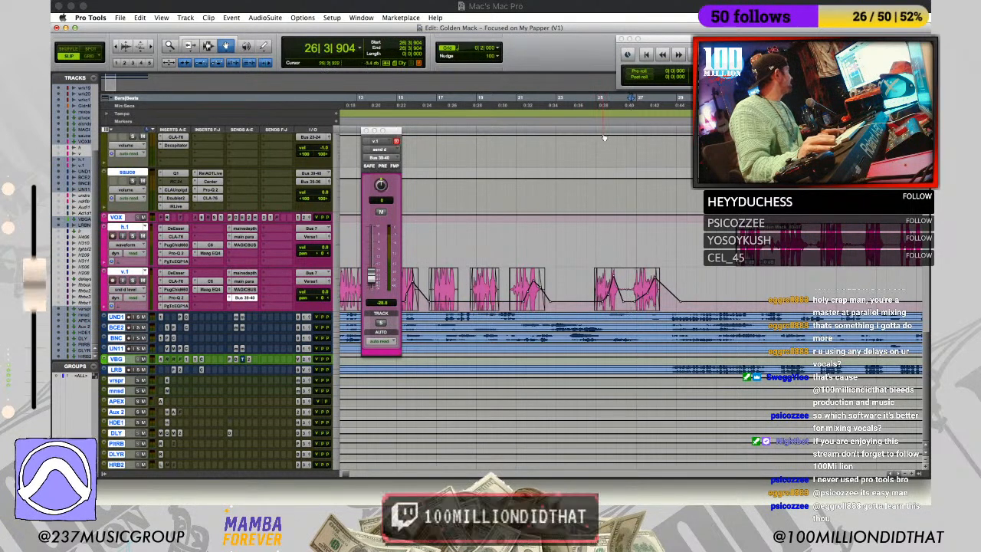
click(600, 100)
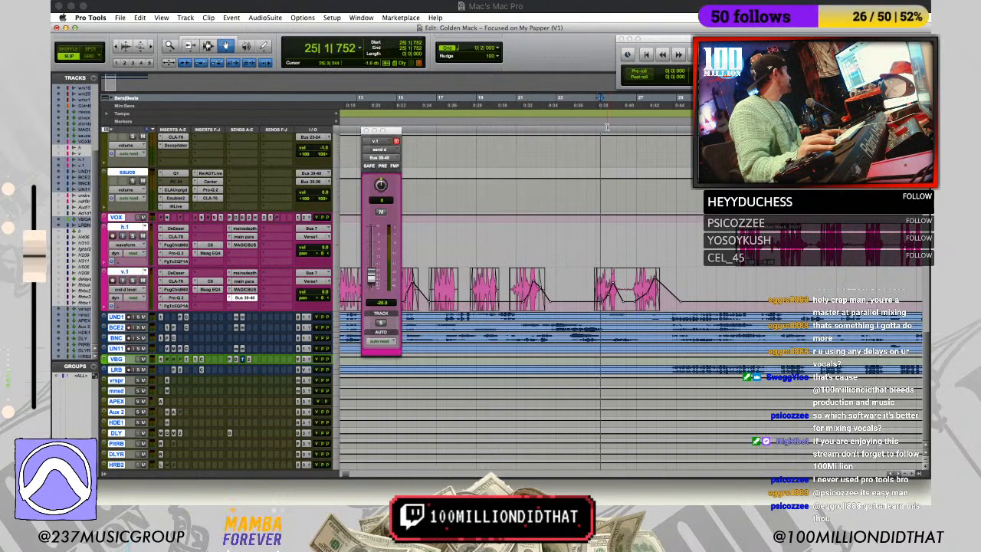
key(space)
drag(656, 278, 653, 274)
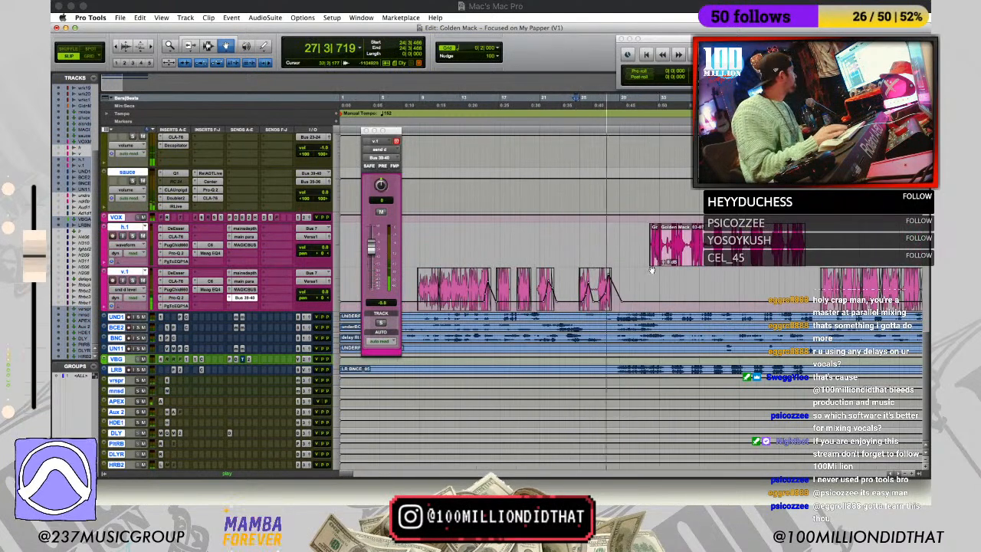
key(space)
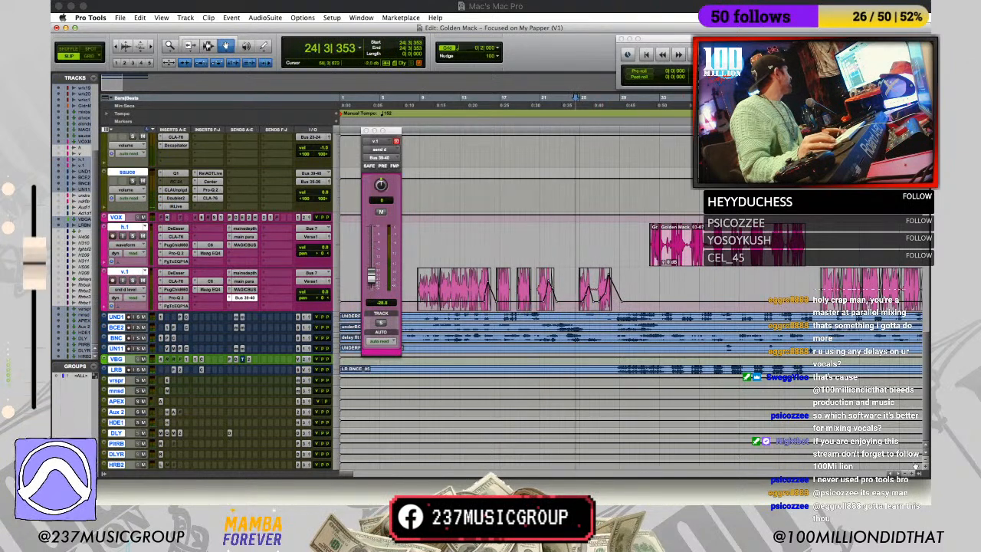
Step: Add send D level boosts near the end of the second v.1 verse, around bars 64 and 68, and play from about bar 62
scroll(621, 292, right, 5)
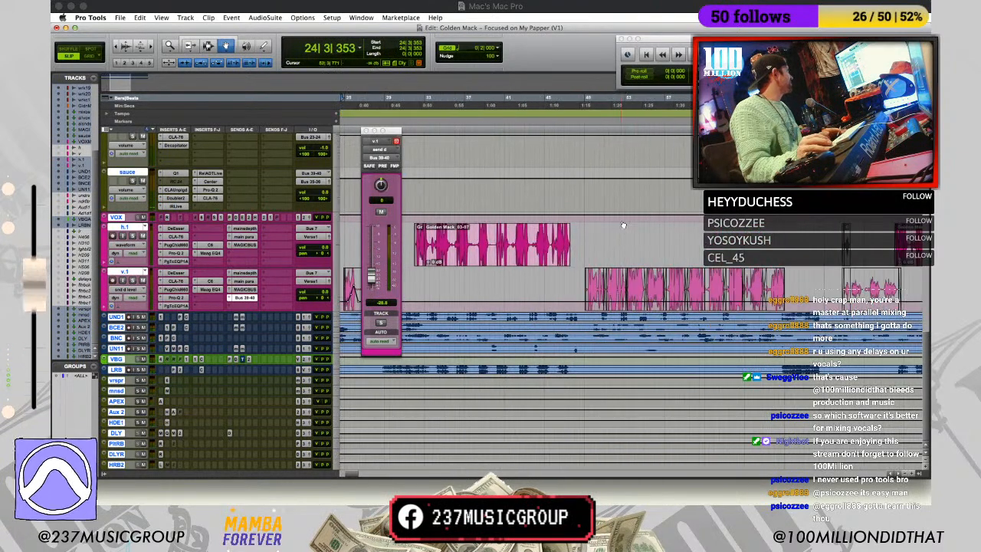
click(580, 132)
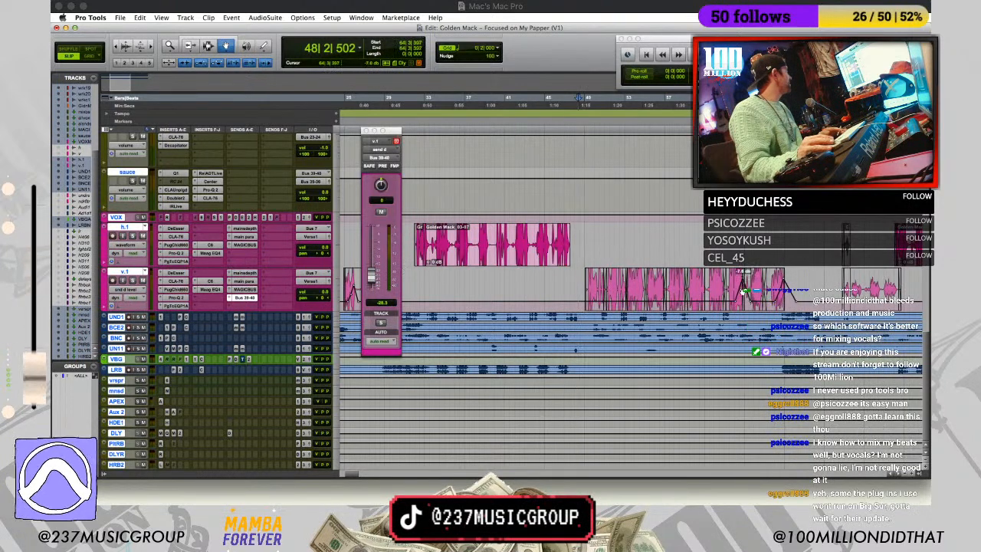
click(721, 98)
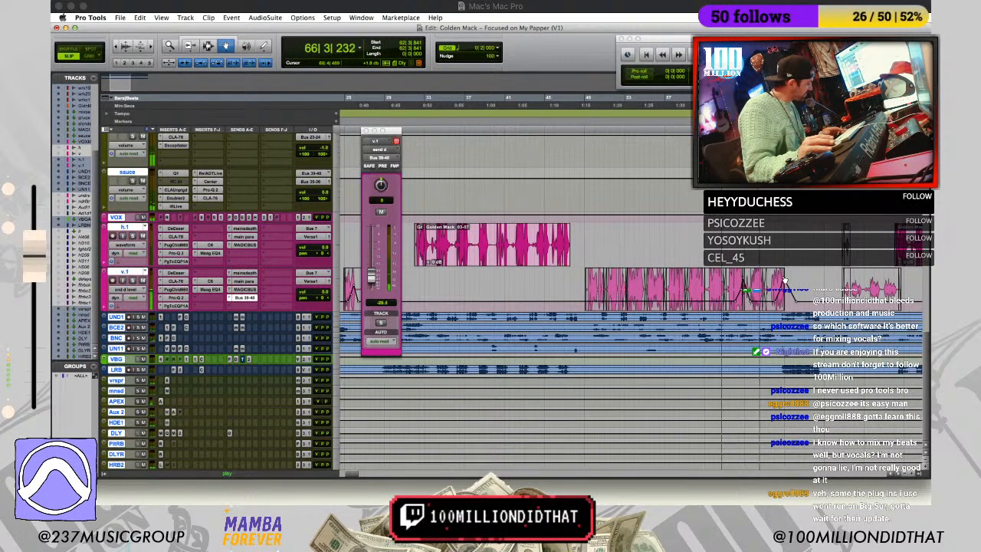
Step: Audition the v.1 send boost from about bar 62, and set the playback position to about bar 48
key(space)
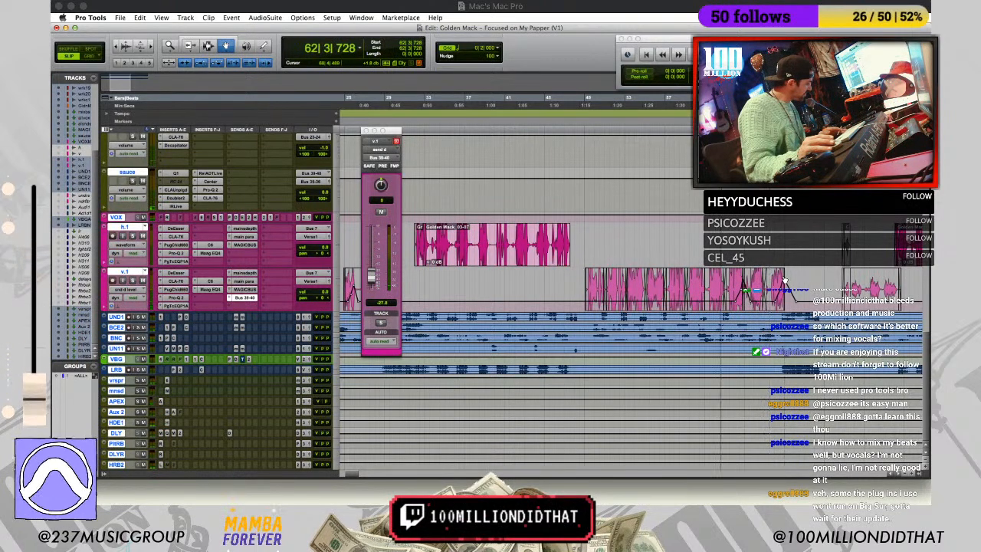
key(space)
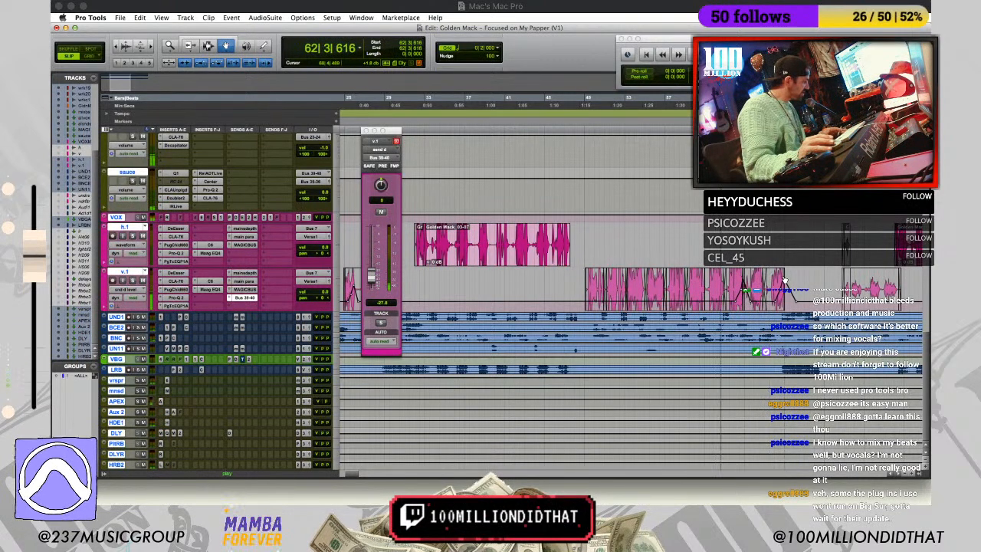
key(space)
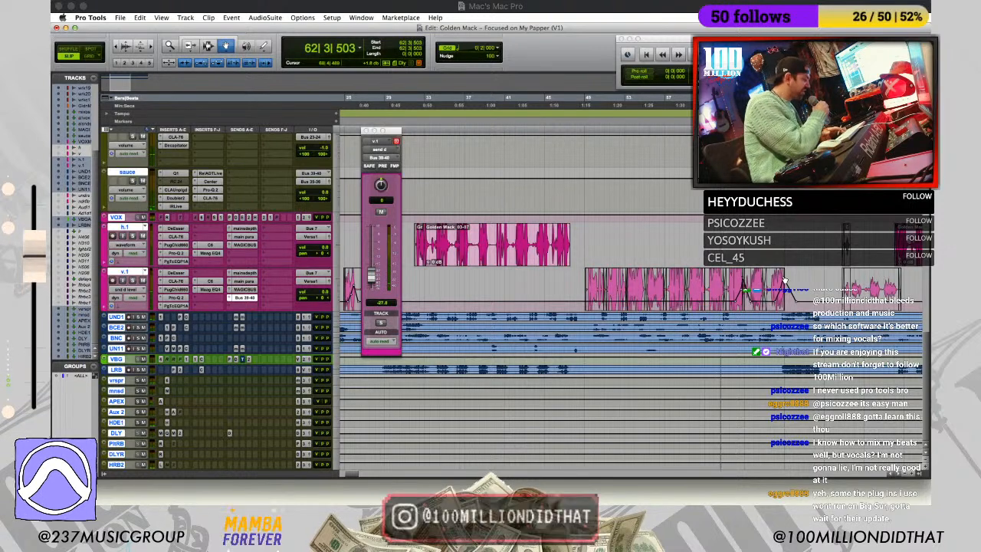
click(580, 130)
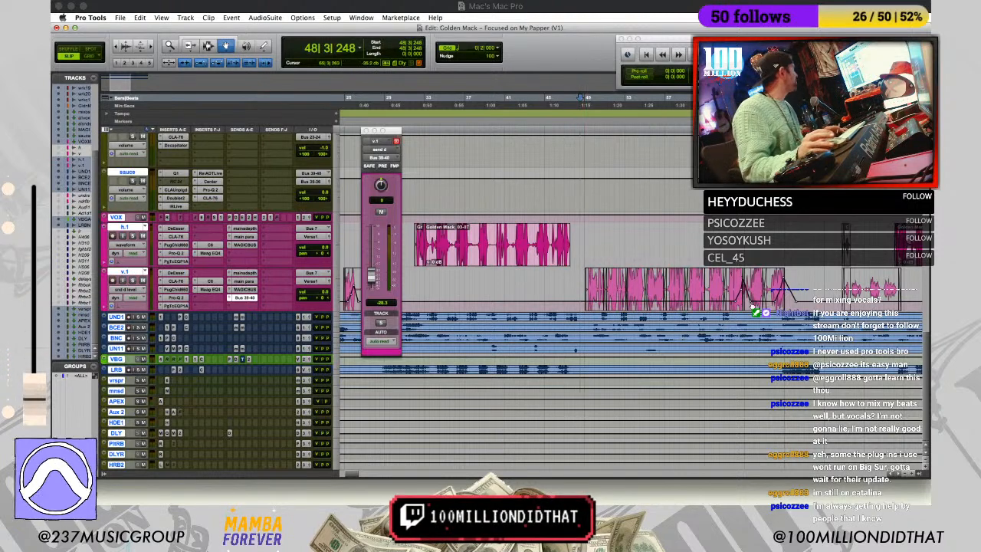
Step: Add send D level boosts on v.1 at the phrase end around bar 79 and earlier in the second verse around bars 53 and 57
key(r)
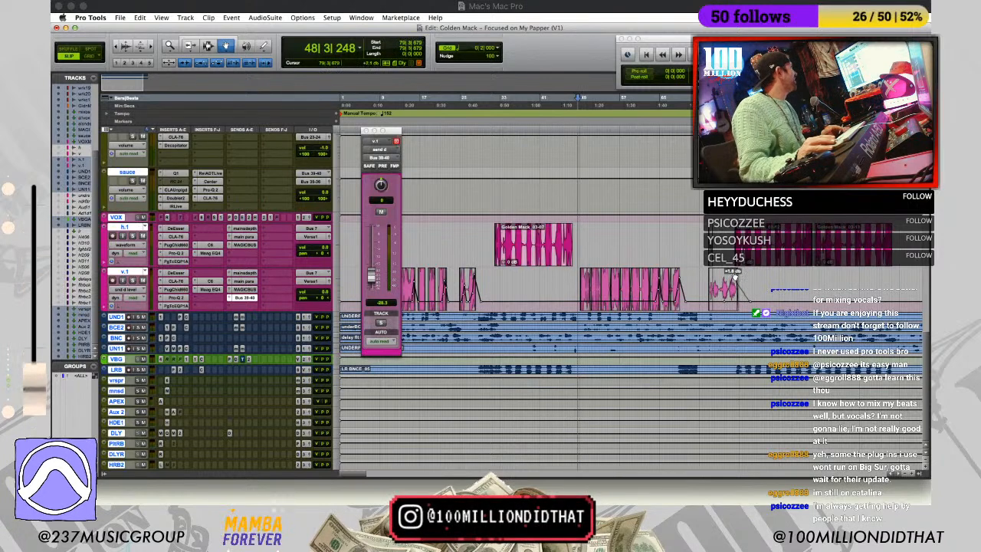
drag(732, 294, 734, 292)
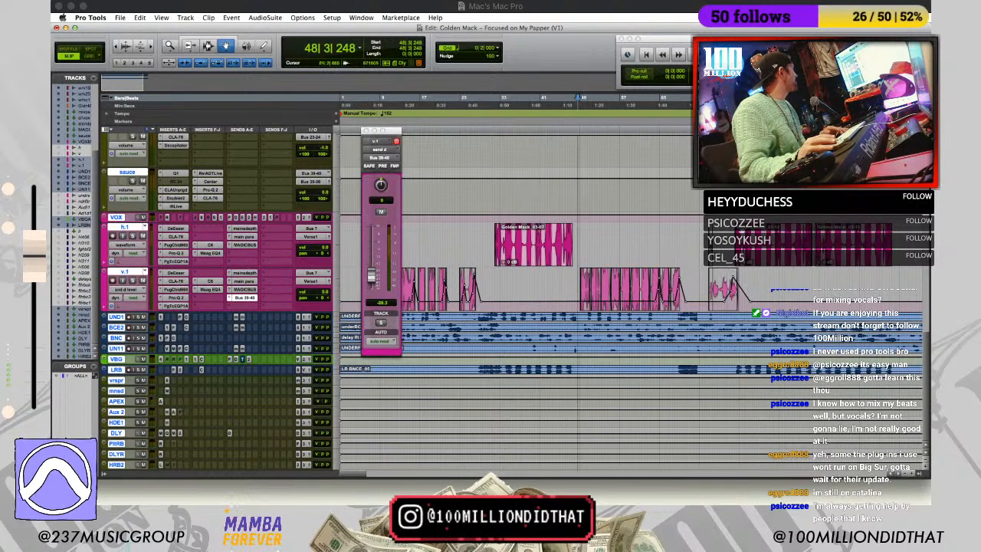
key(t)
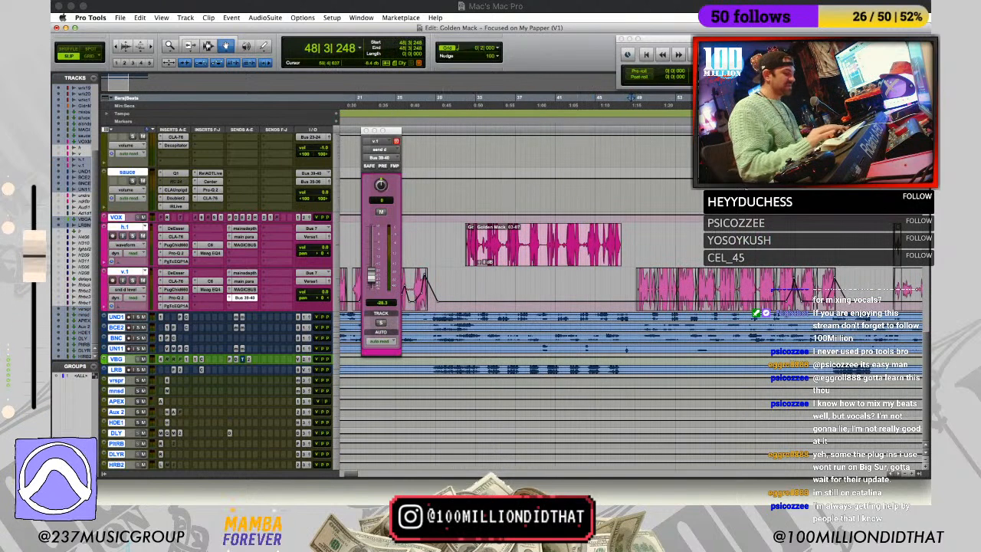
scroll(610, 226, right, 10)
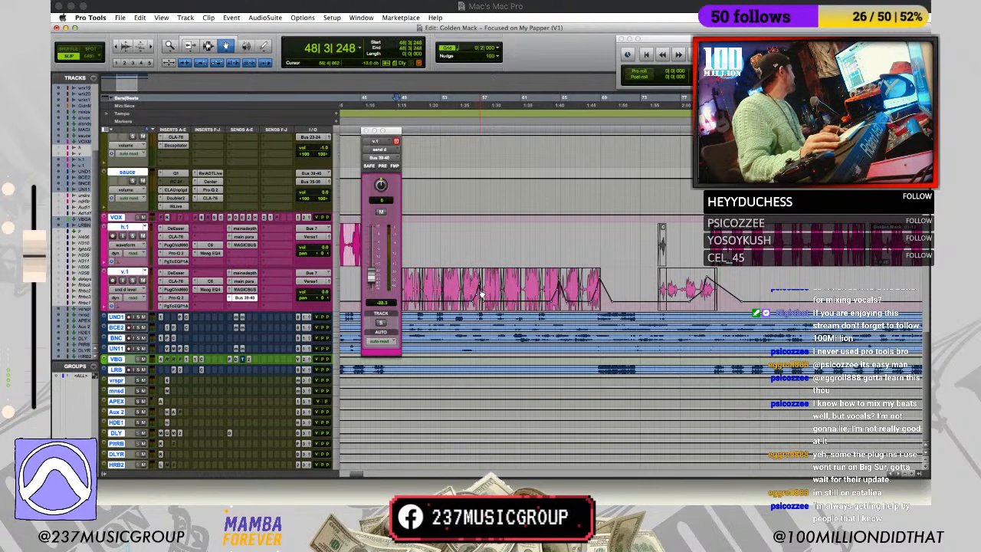
key(t)
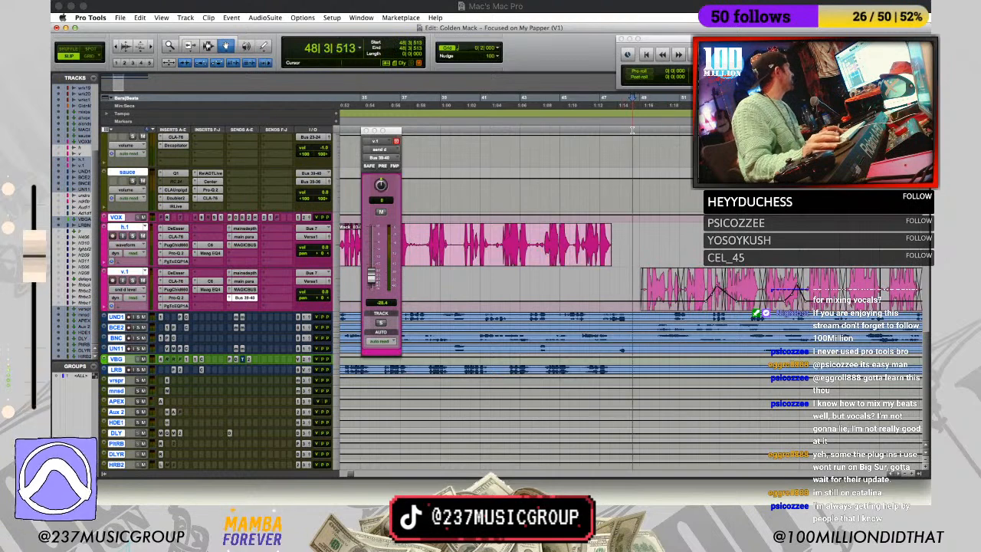
Step: Play the second v.1 verse from about bar 48 and close the v.1 send D window
key(space)
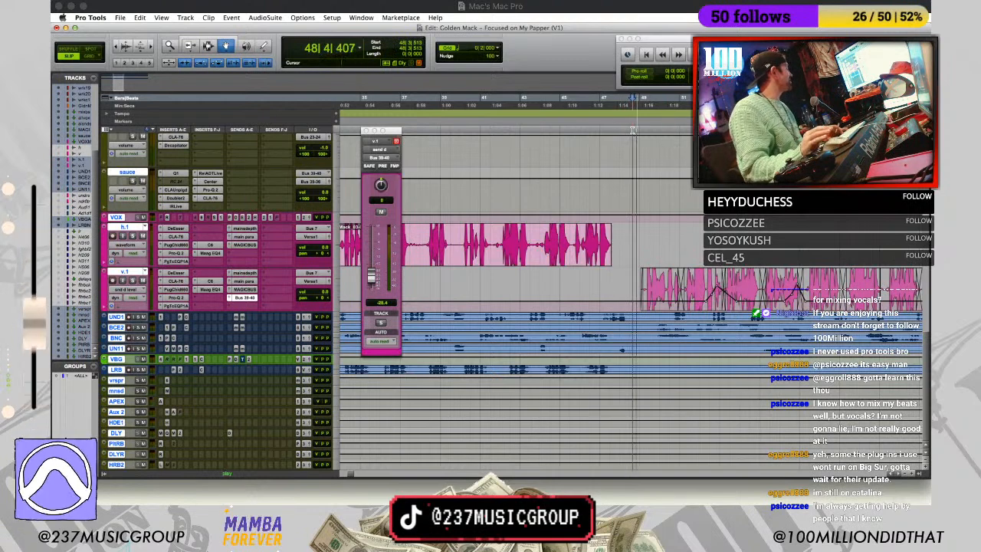
key(r)
key(r)
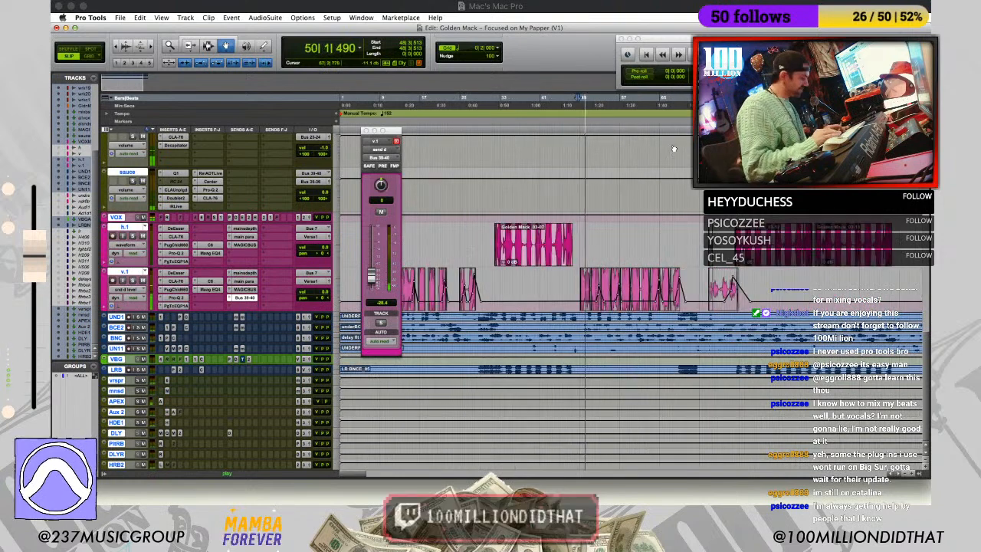
key(r)
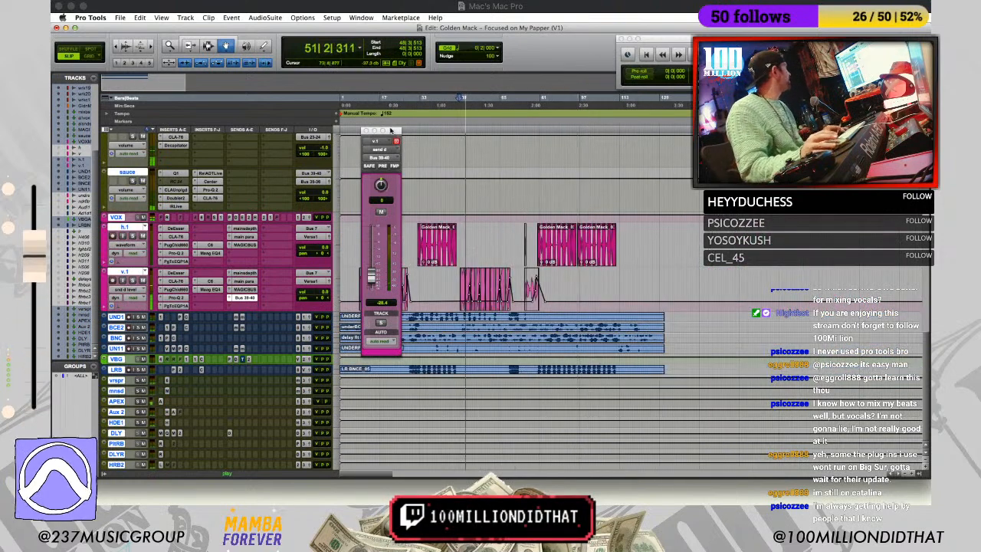
click(366, 131)
key(space)
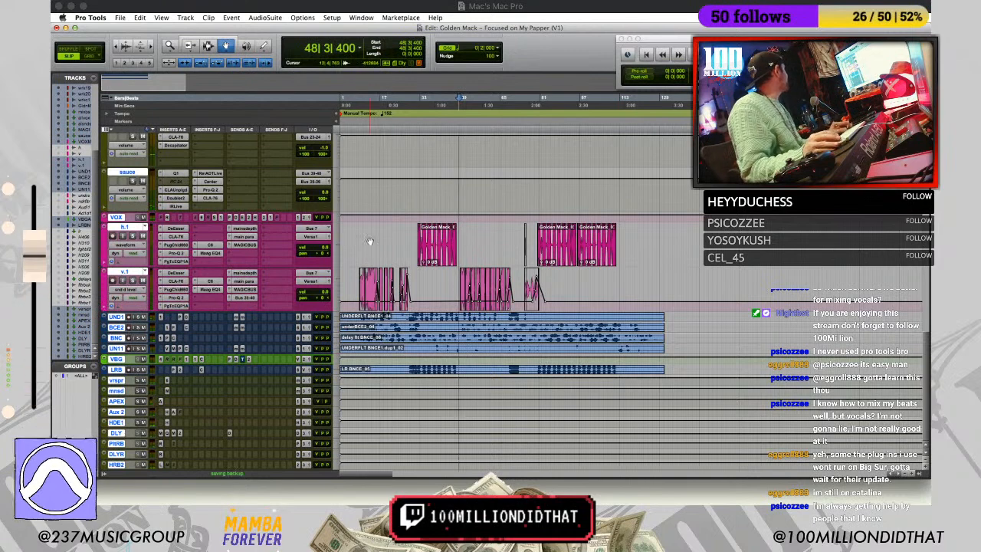
Step: Add a send D level boost early in the first v.1 verse, around bar 11, and play from there
click(362, 130)
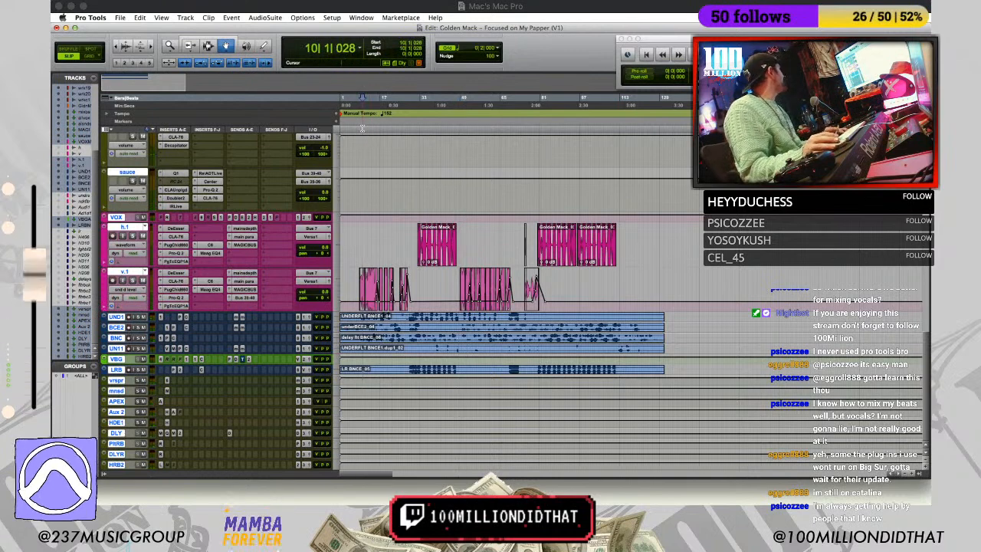
key(t)
key(t)
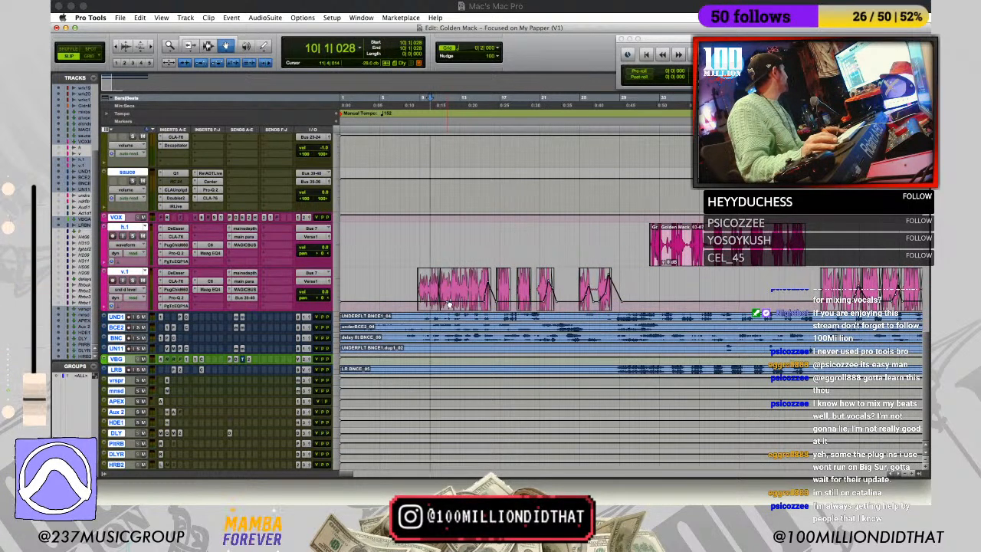
key(t)
key(t)
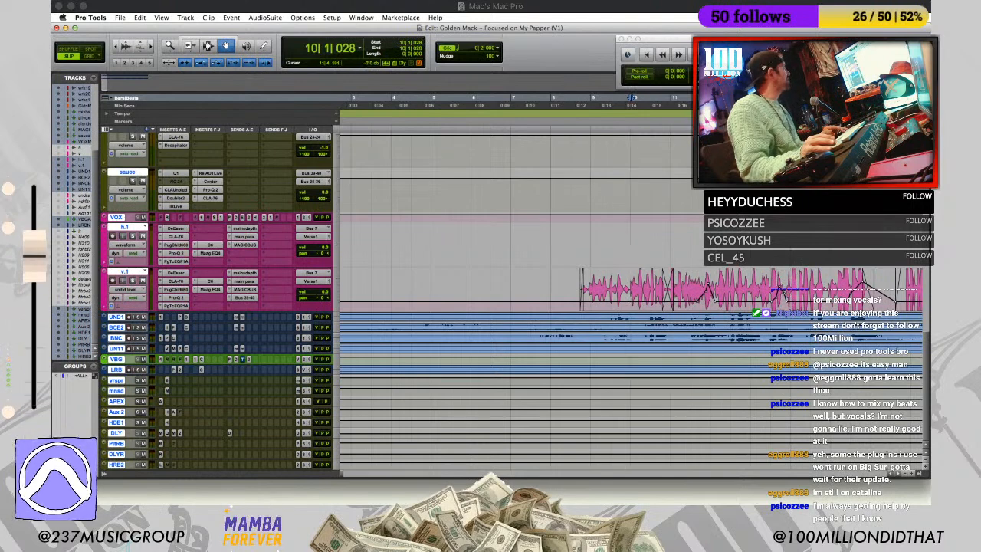
key(space)
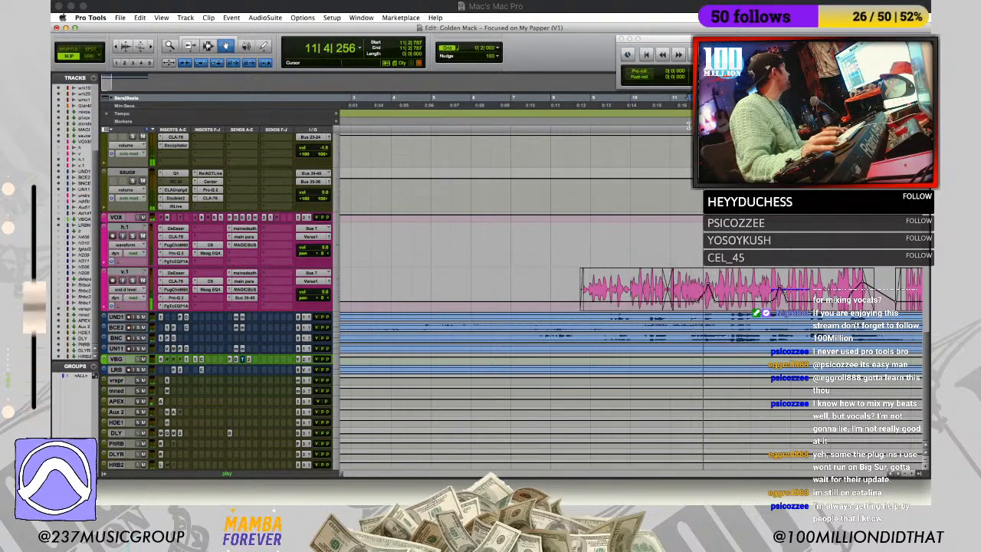
Step: Play the first v.1 verse from about bar 8 through to about bar 32 to check all its send boosts
key(r)
key(r)
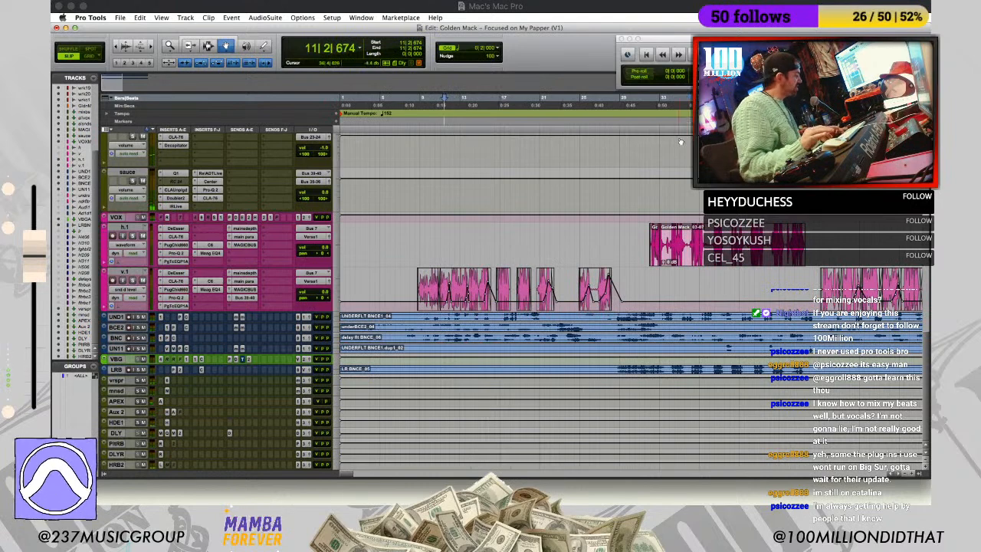
key(r)
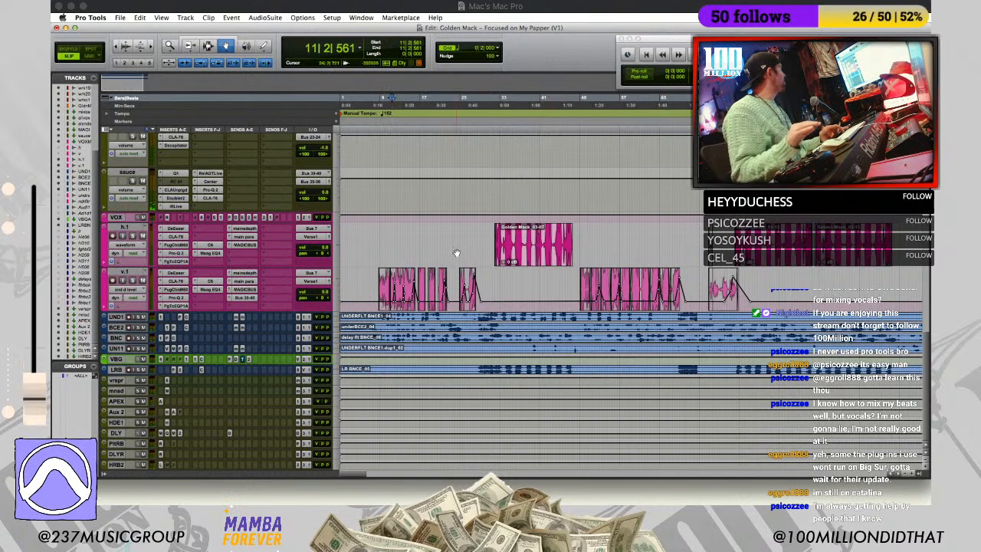
click(379, 129)
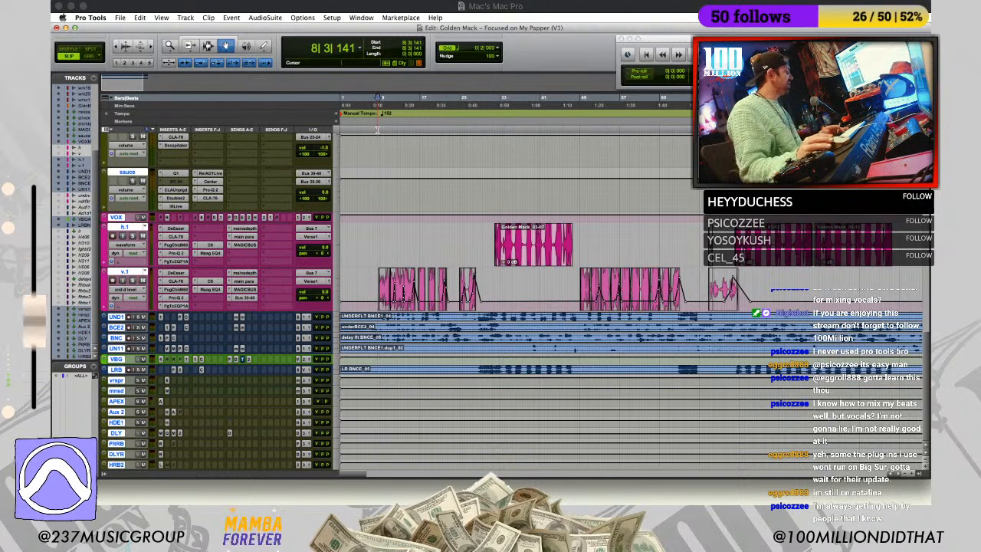
click(375, 129)
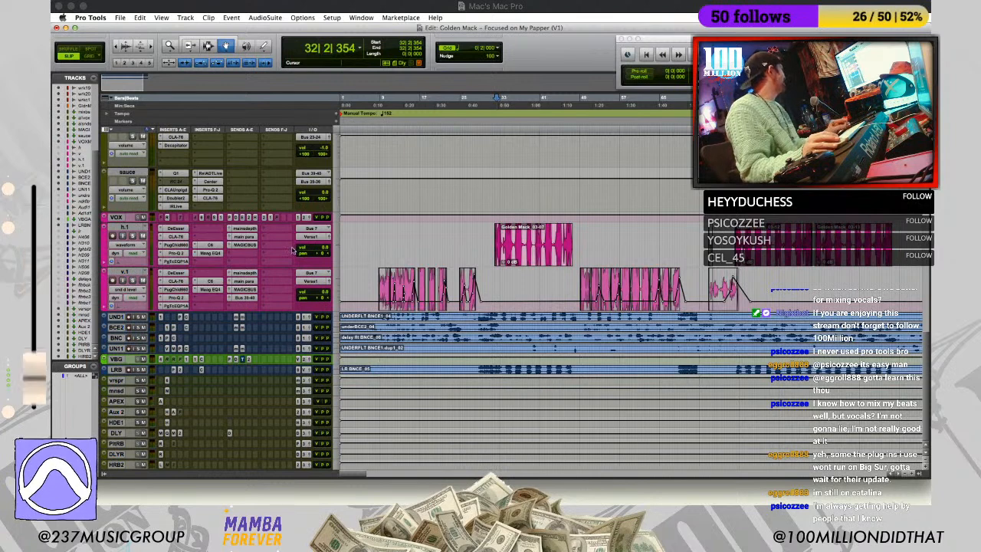
Step: Switch the v.1 track view from the send D level automation back to waveform
click(125, 289)
mouse_move(176, 289)
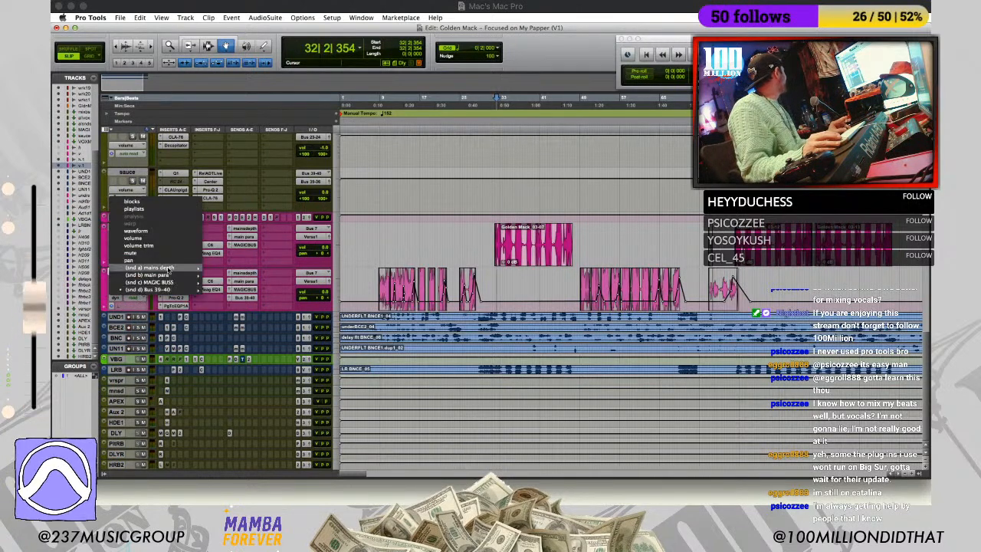
click(136, 230)
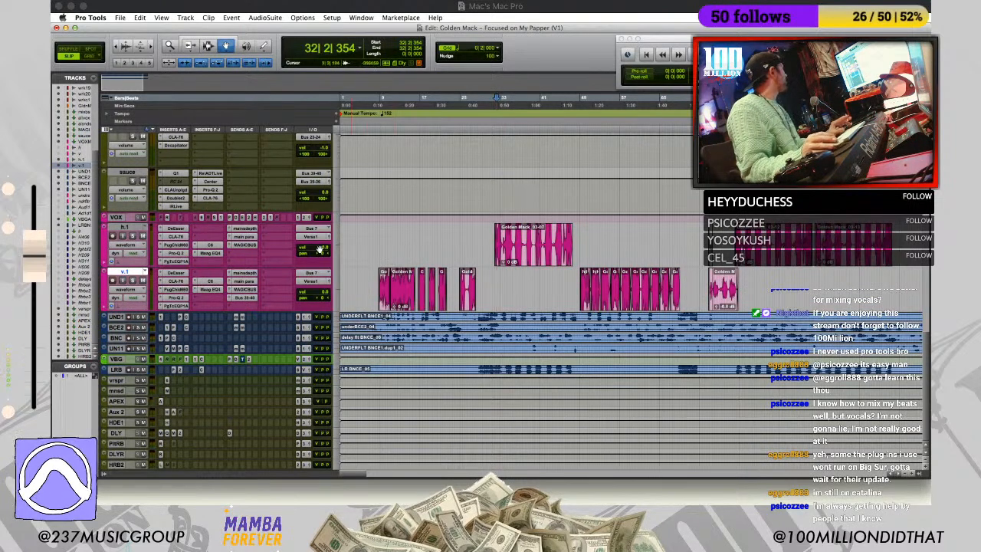
Step: Assign Bus 39-40 (Stereo) to send D on the h.1 track
click(126, 245)
click(243, 255)
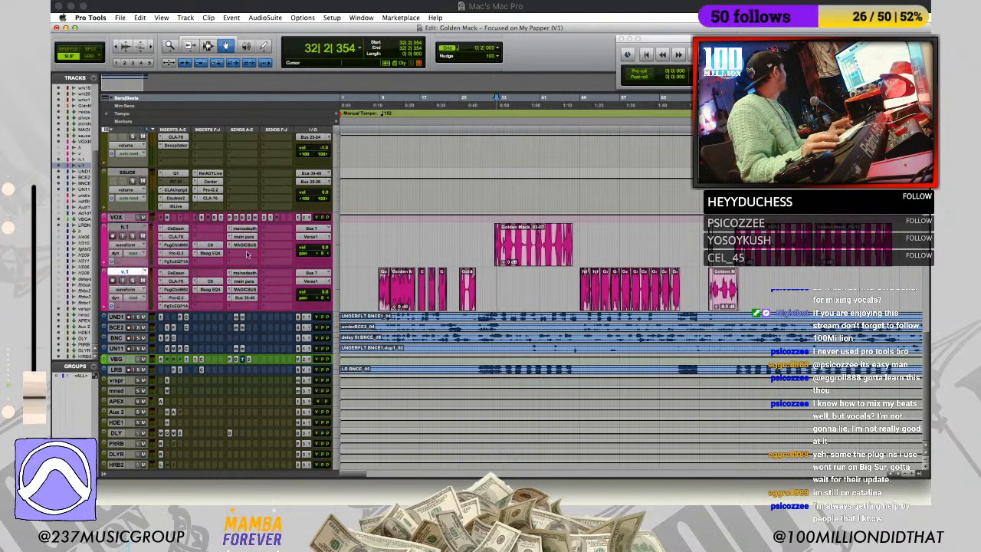
click(244, 254)
mouse_move(254, 279)
mouse_move(315, 278)
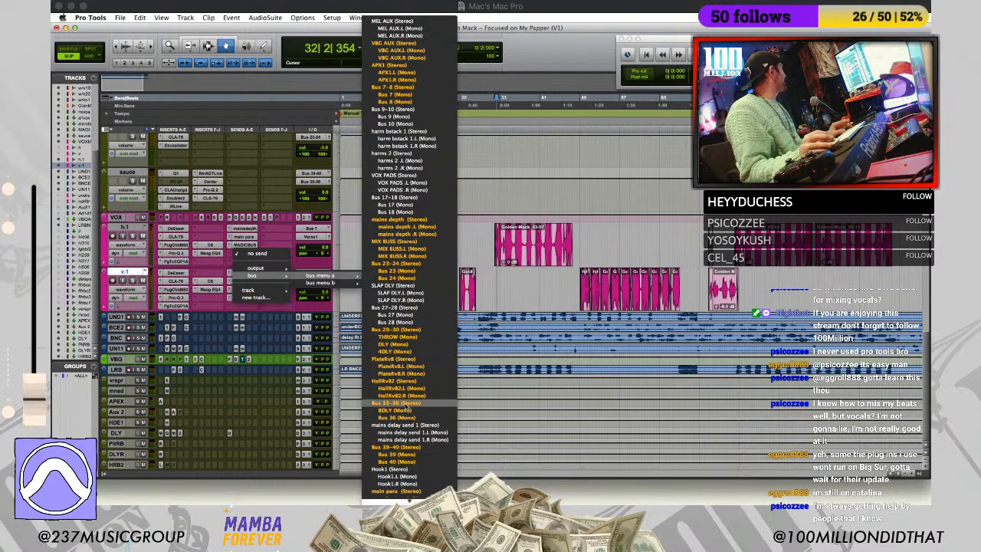
scroll(397, 429, down, 6)
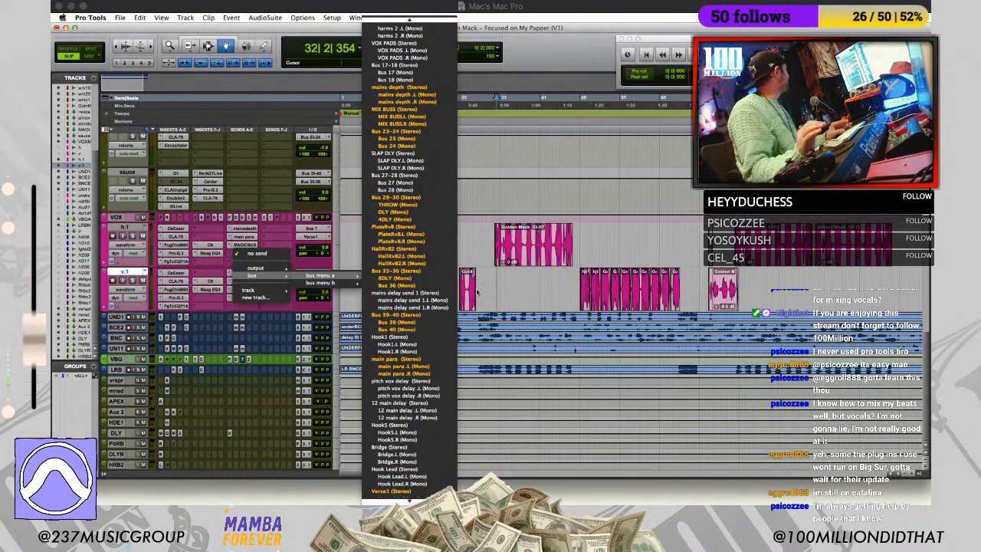
click(404, 315)
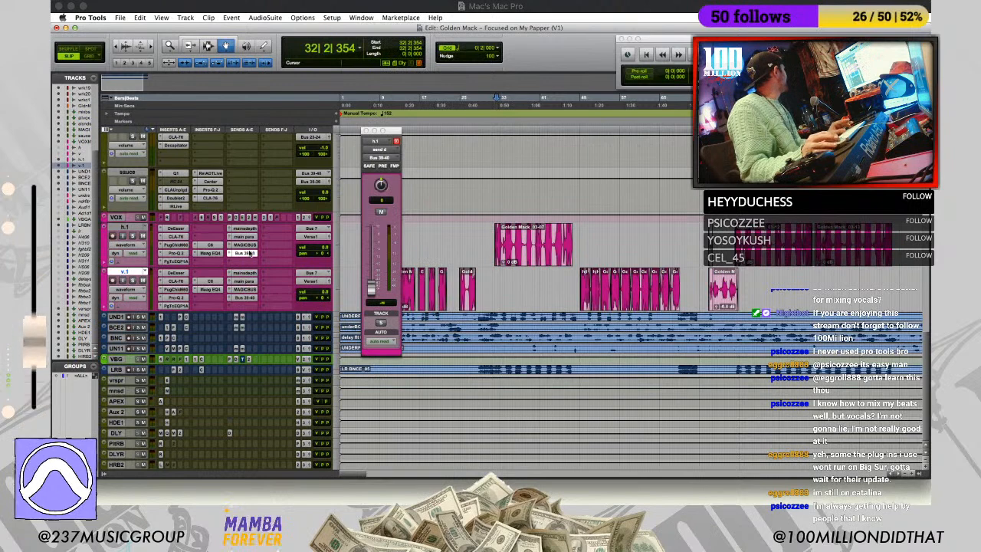
Step: Set h.1's send D level to about -54 dB and move its send window away from the first verse clips
click(250, 258)
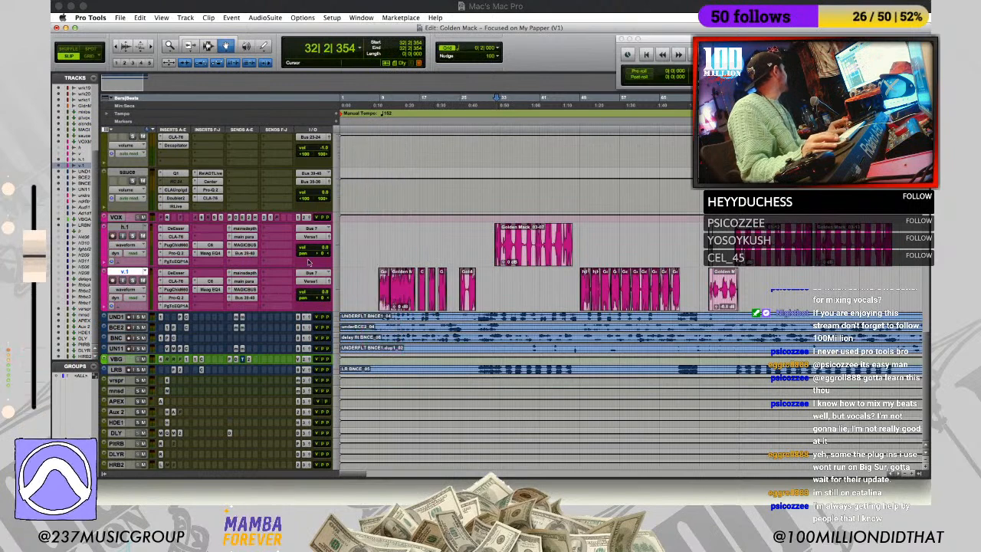
click(246, 253)
drag(370, 289, 371, 279)
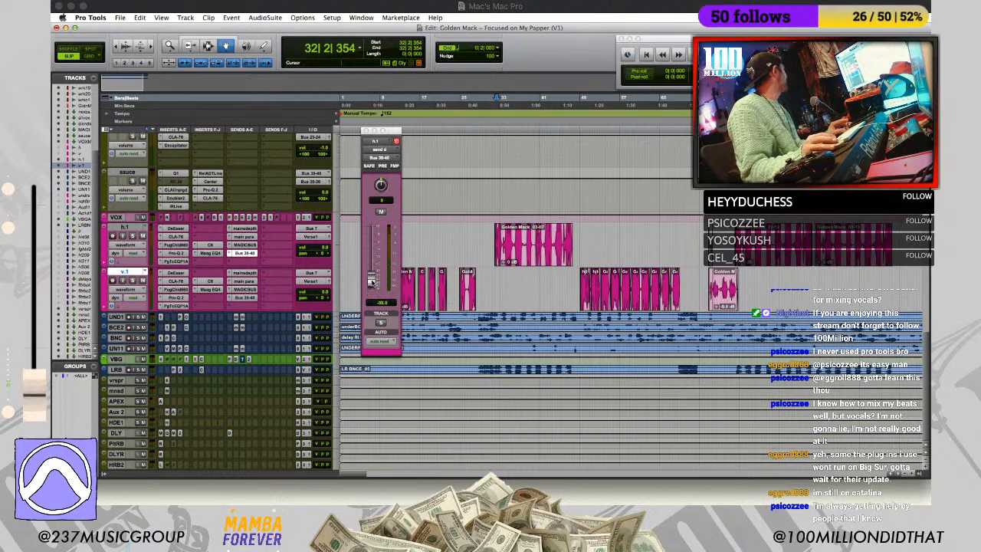
drag(392, 132, 512, 103)
key(t)
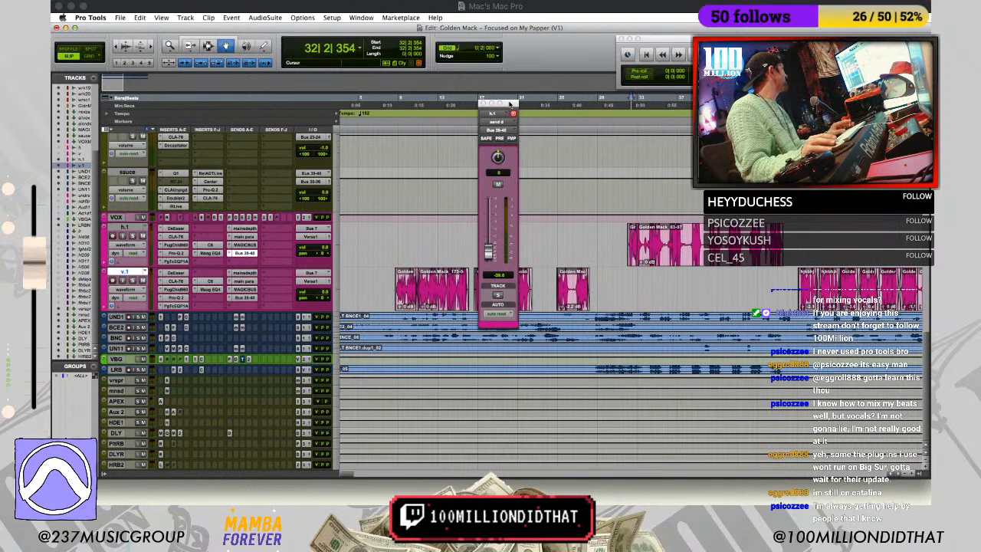
key(space)
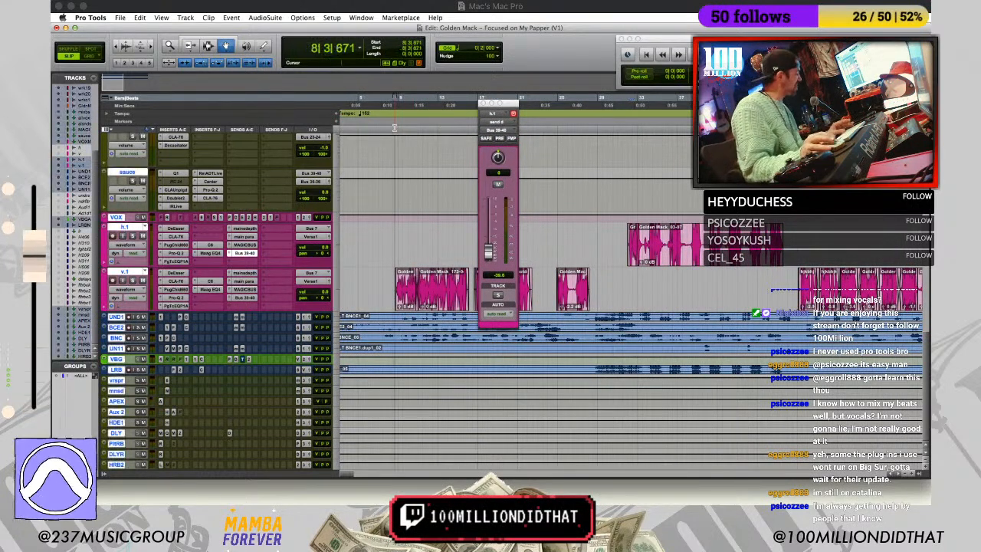
drag(488, 252, 489, 246)
key(space)
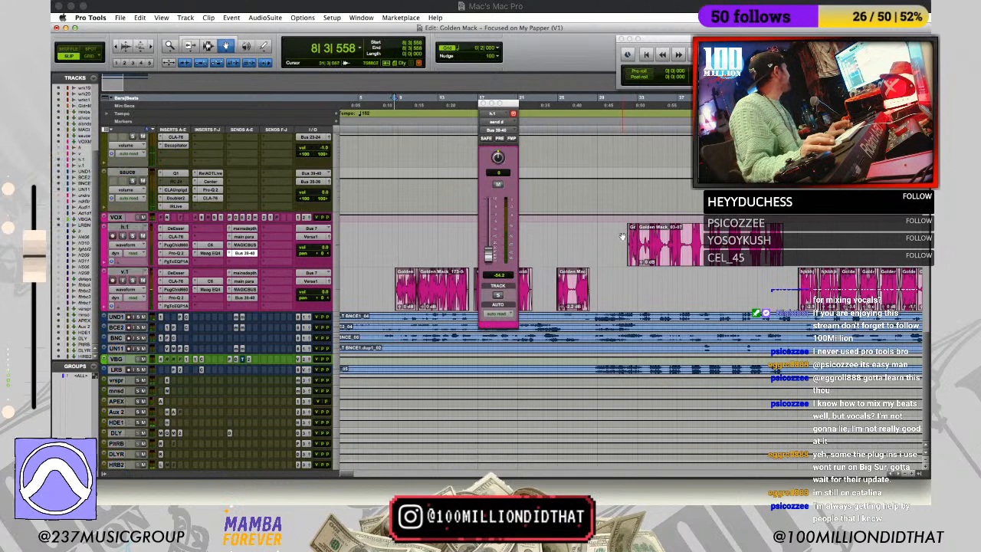
Step: Play the h.1 hook from about bar 31 and open the CLA-76 compressor on h.1
key(F6)
click(620, 236)
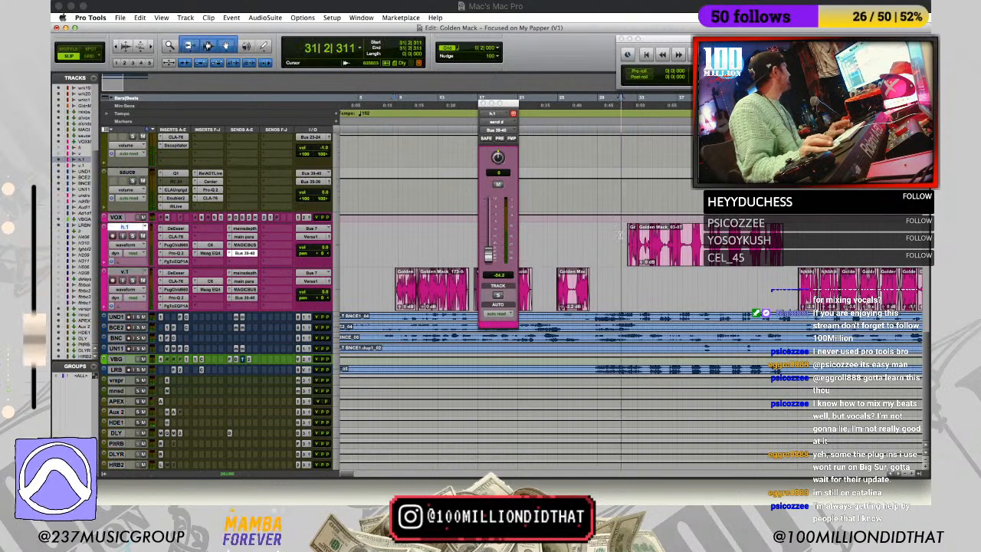
key(space)
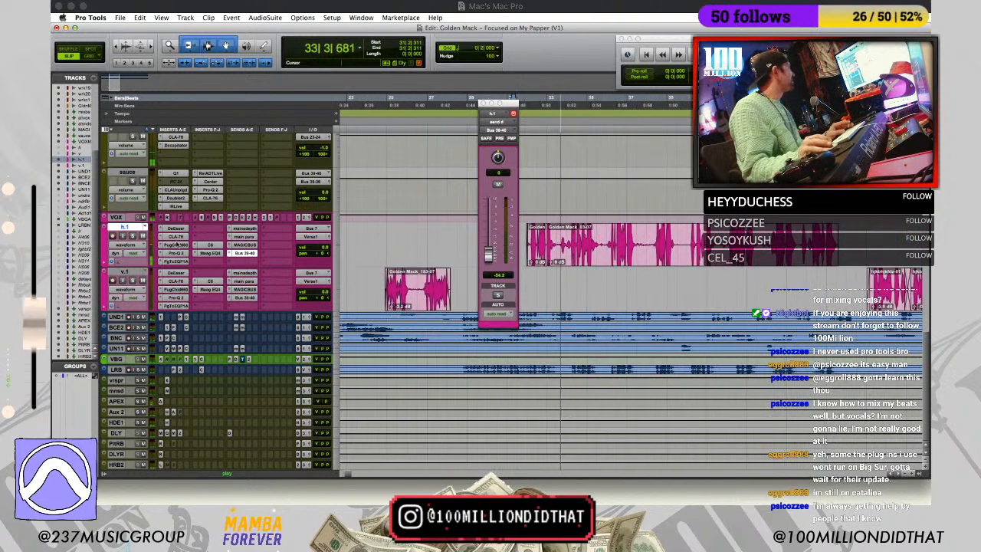
click(176, 236)
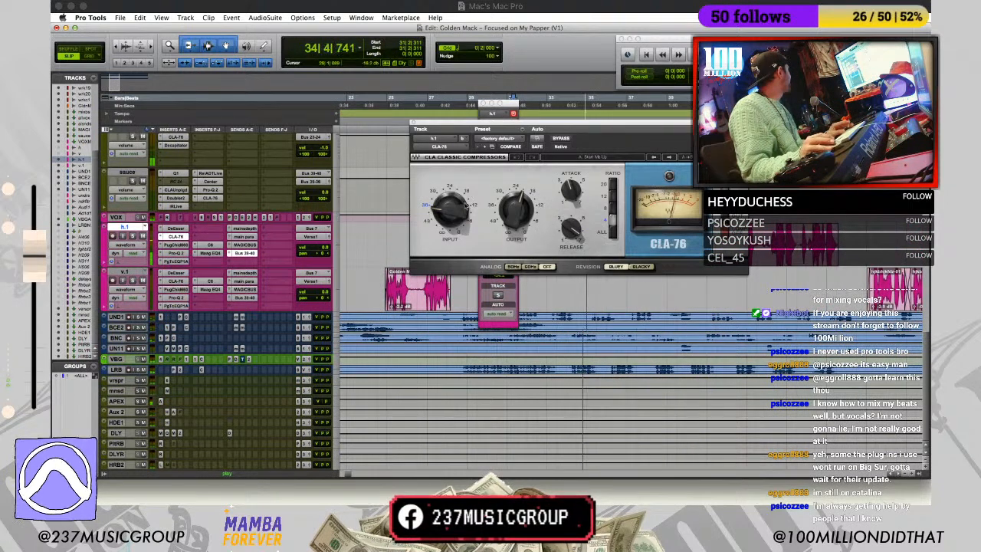
Step: Adjust the attack of h.1's CLA-76 while the hook plays and check its PuigChild 660 compressor
drag(572, 191, 573, 212)
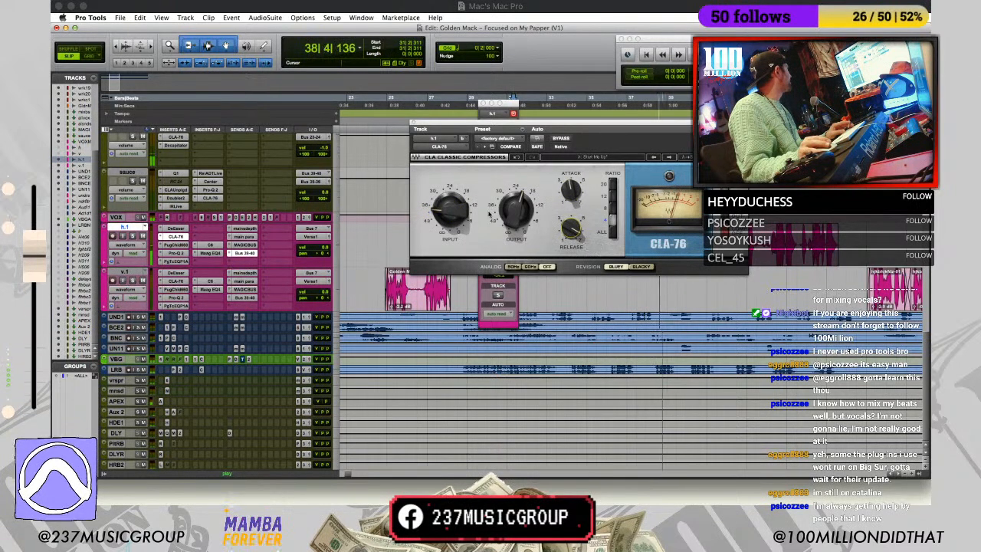
click(175, 246)
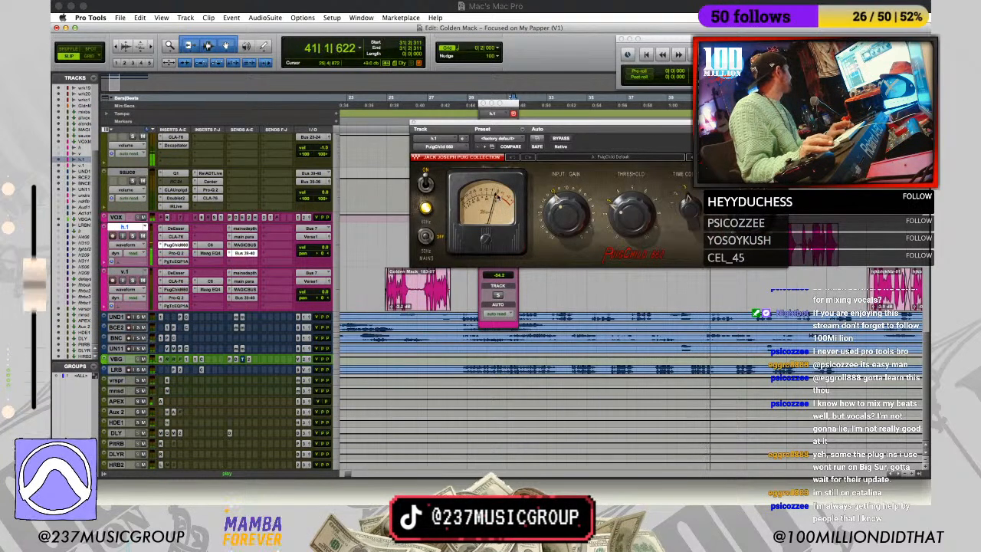
key(space)
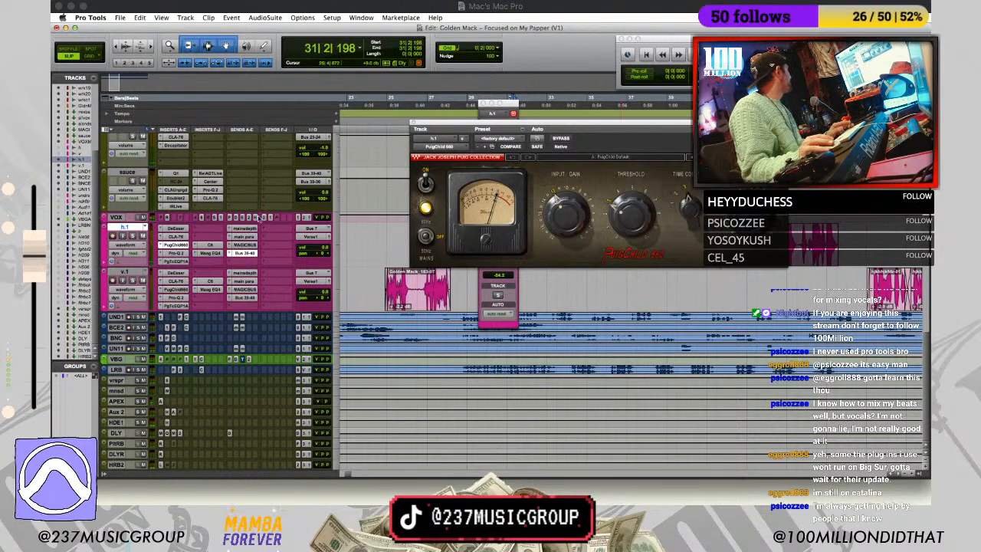
Step: Replay the hook from bar 31 with h.1's CLA-76 open to watch its gain reduction, and close the compressor
click(185, 237)
key(space)
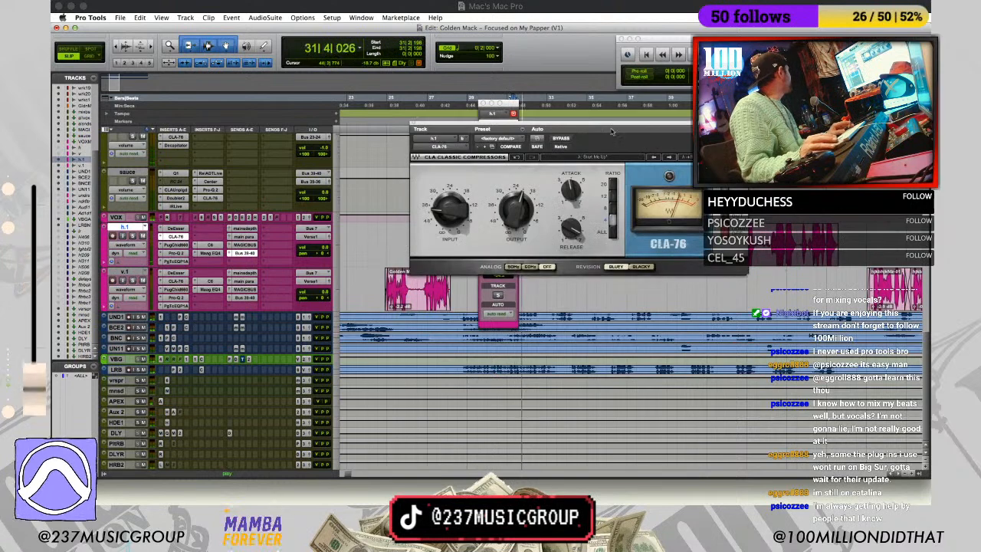
drag(667, 123, 535, 131)
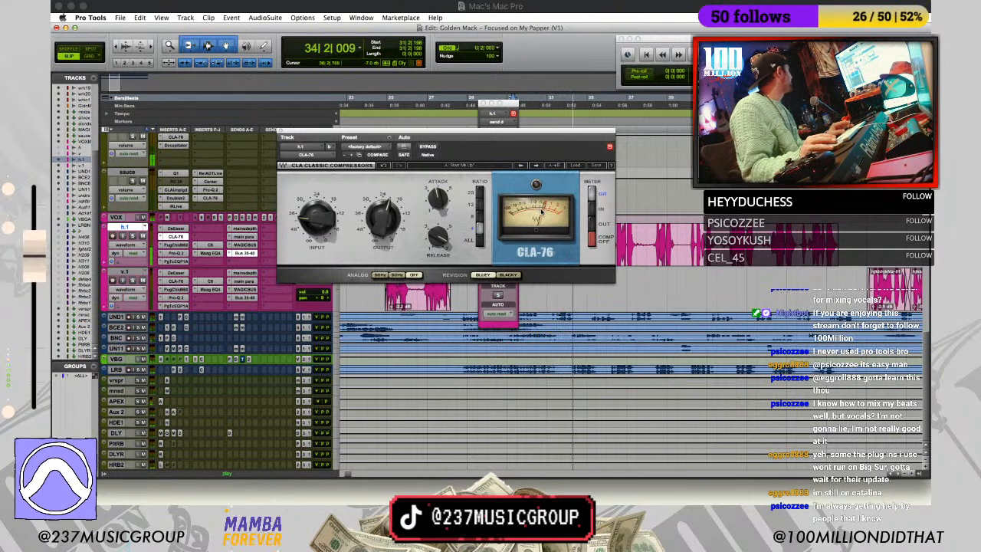
key(space)
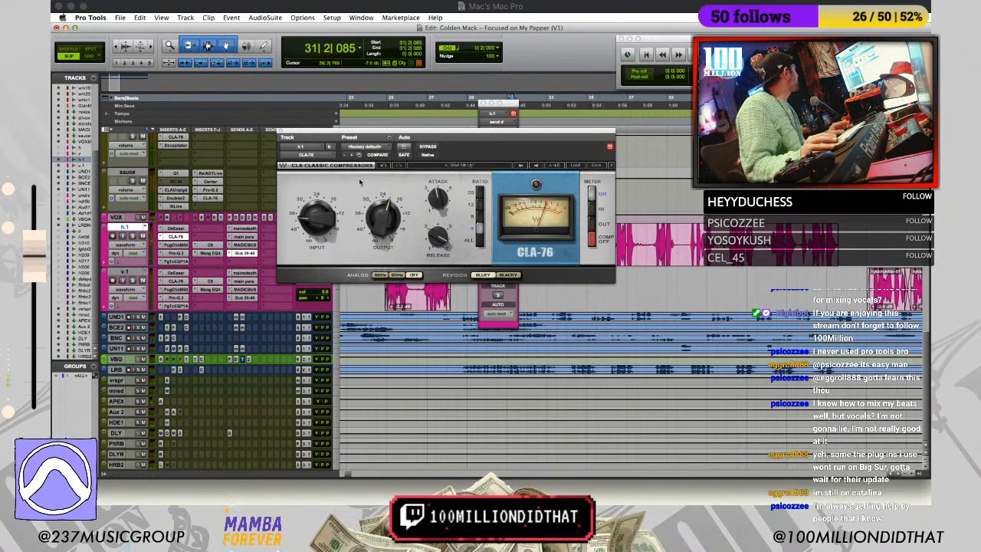
click(280, 131)
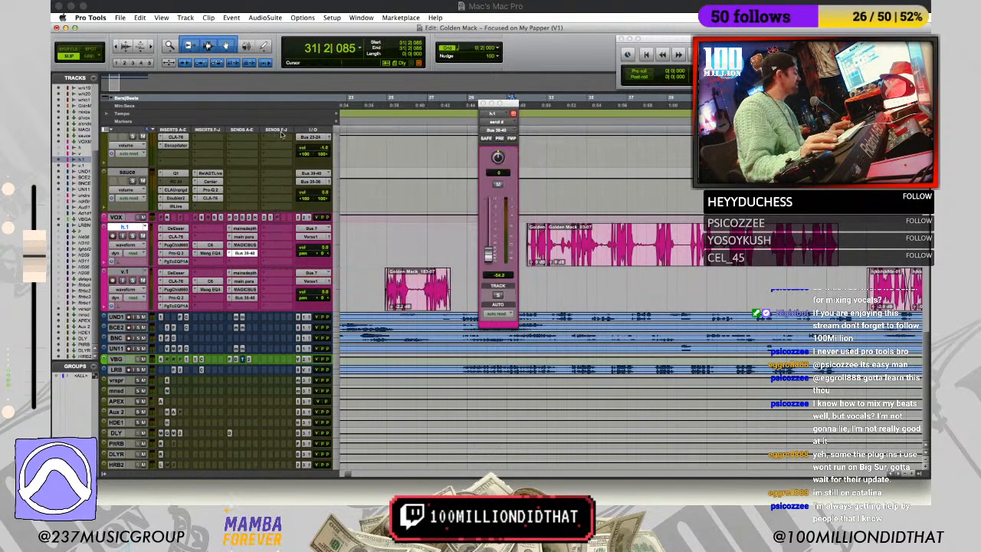
Step: Play the hook again, check the DeEsser on h.1 and return to just before the hook clips at bar 31
key(space)
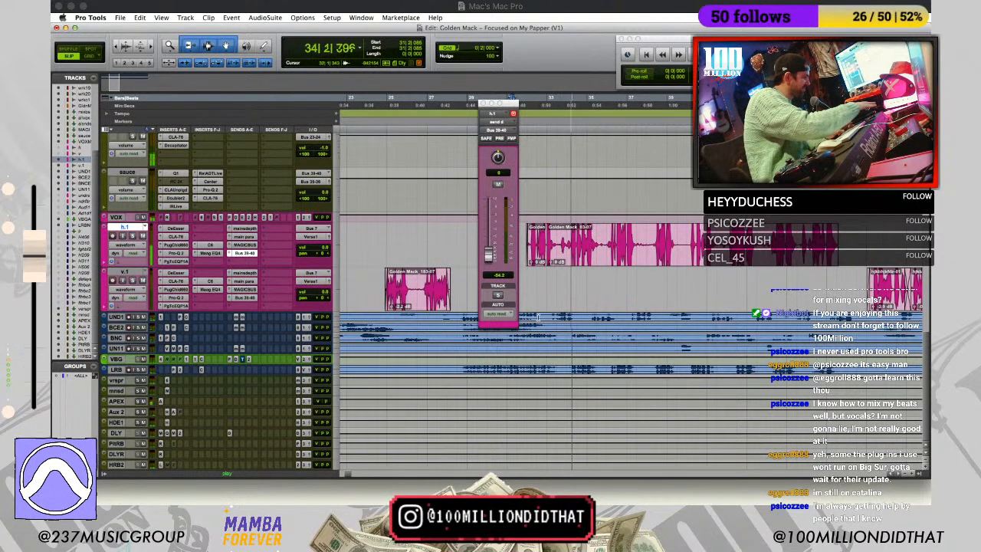
click(576, 275)
key(r)
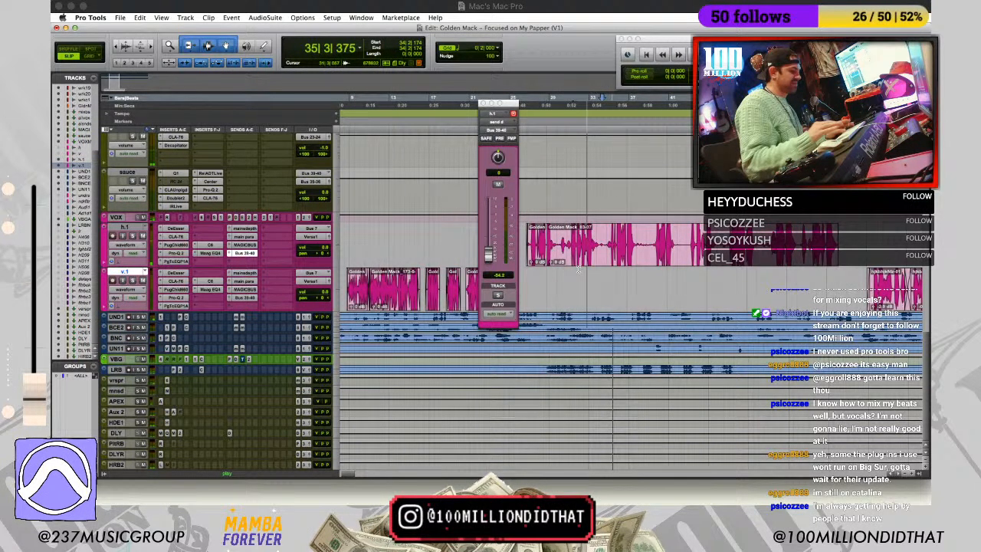
click(574, 271)
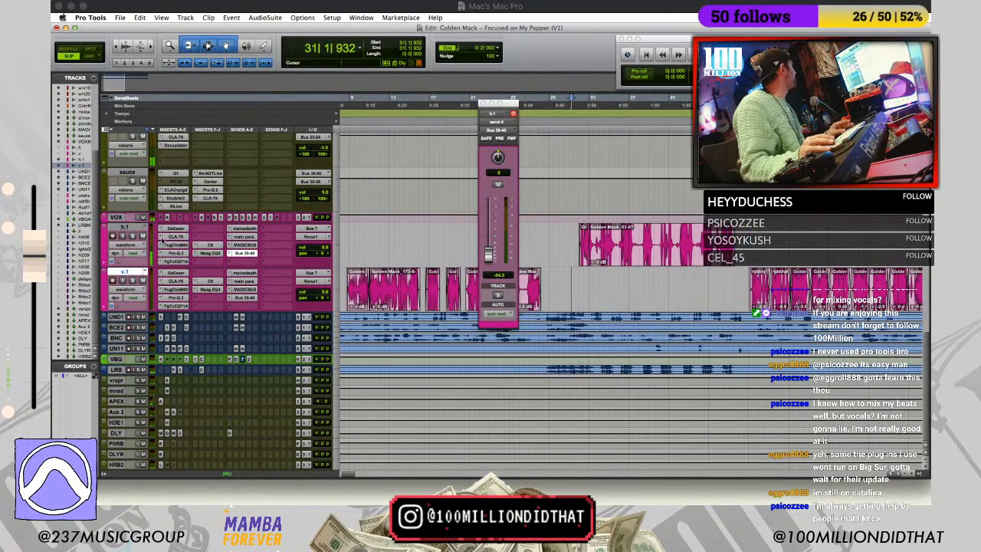
click(174, 229)
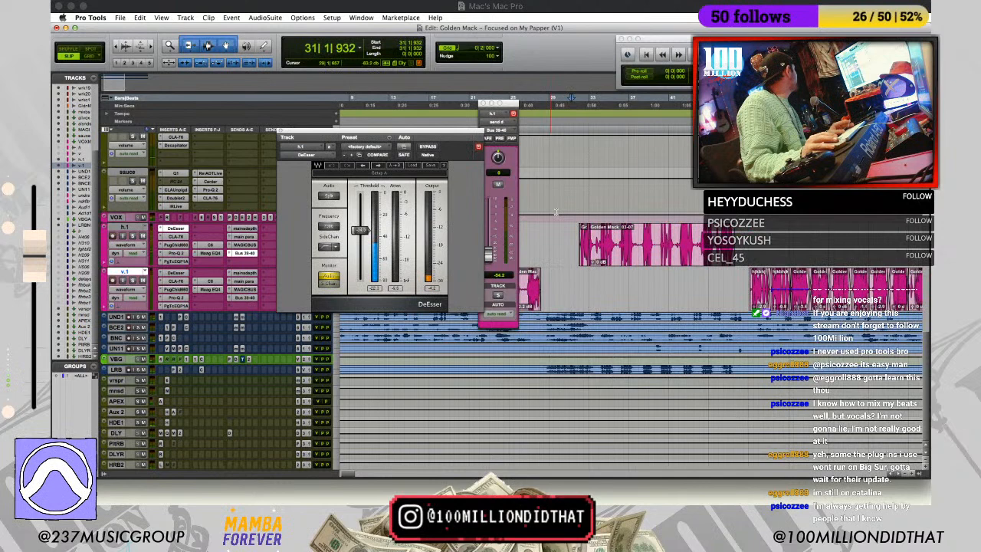
click(577, 236)
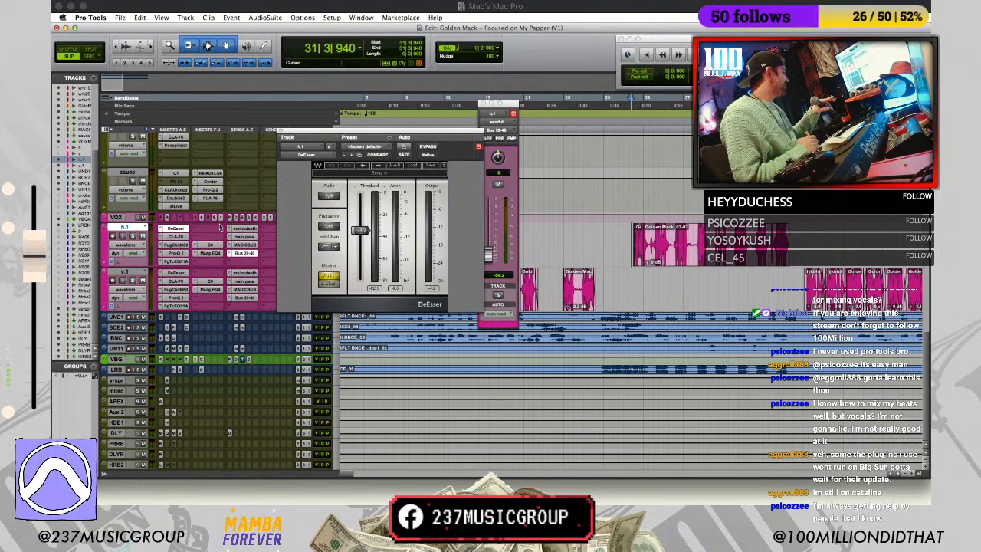
Step: Audition the hook through h.1's PuigChild 660 and CLA-76 compressors with the plug-in window placed below the vocal tracks
click(183, 245)
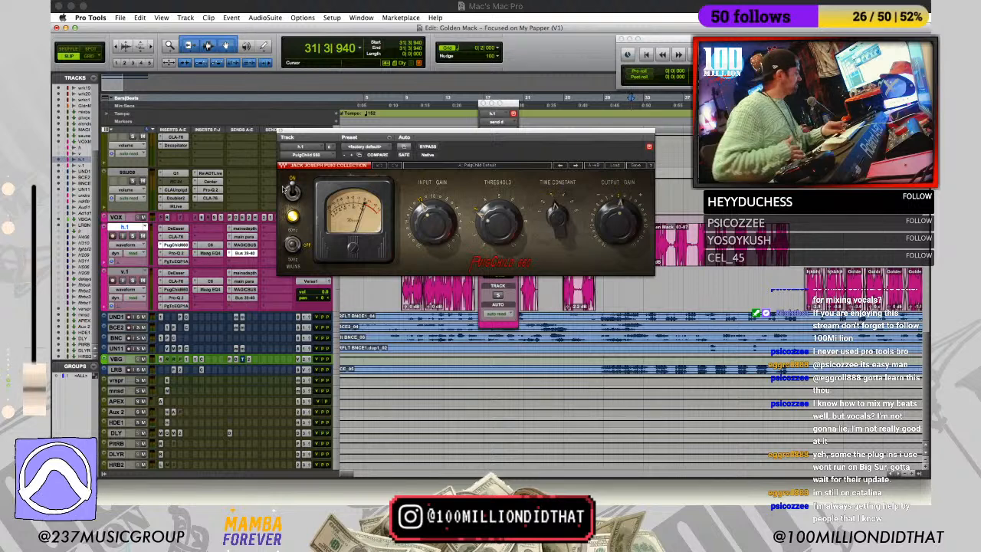
key(space)
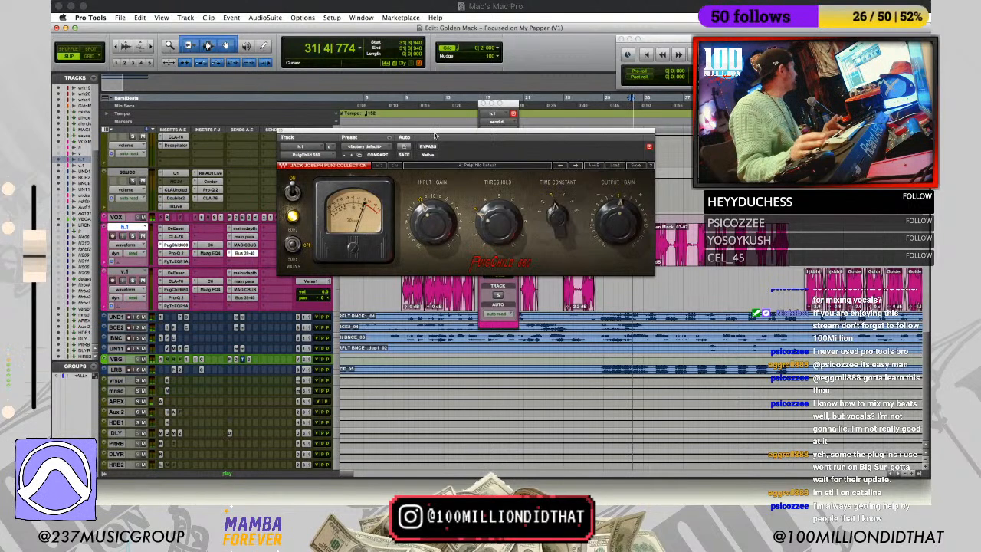
drag(434, 136, 610, 123)
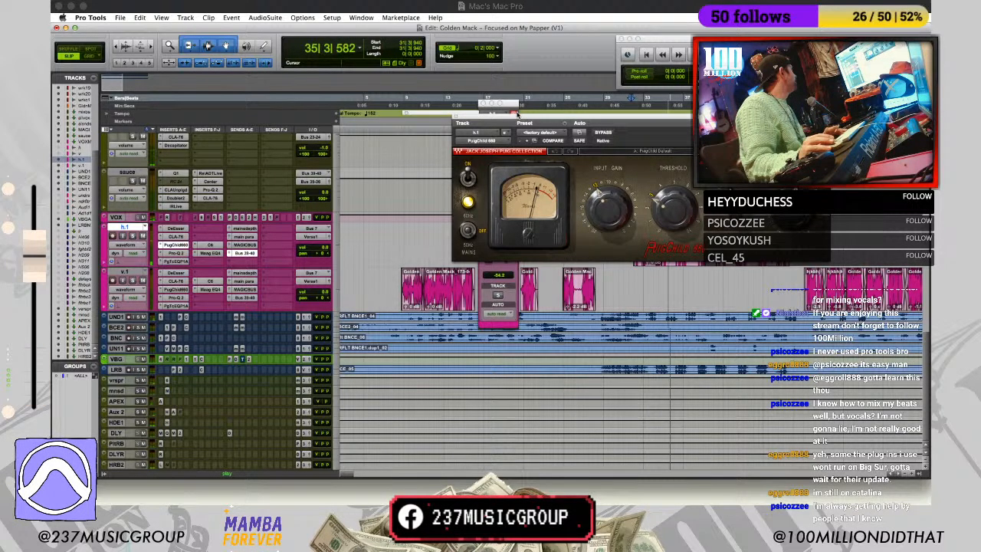
drag(516, 114, 569, 303)
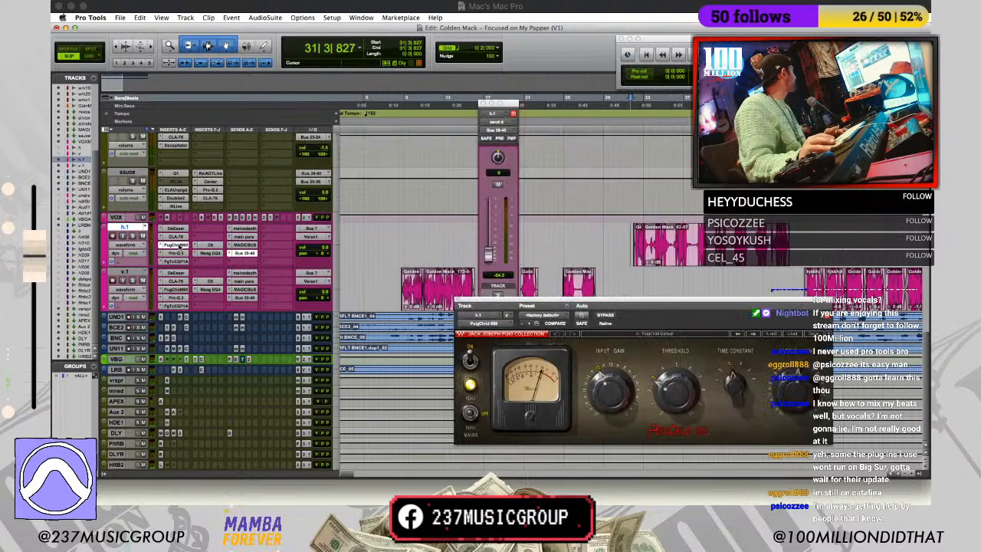
click(177, 237)
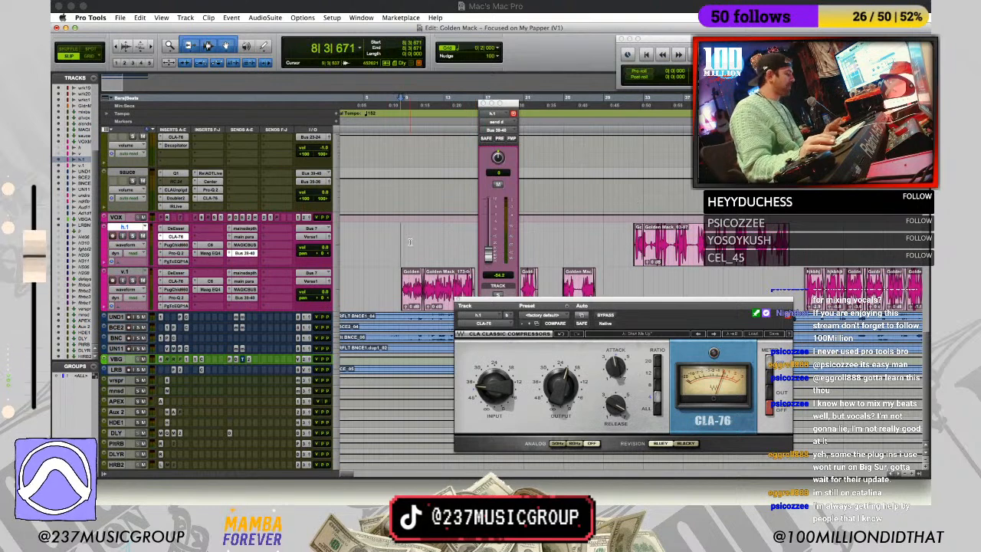
Step: Play the first verse from about bar 8 and close the open plug-in and send windows
click(396, 233)
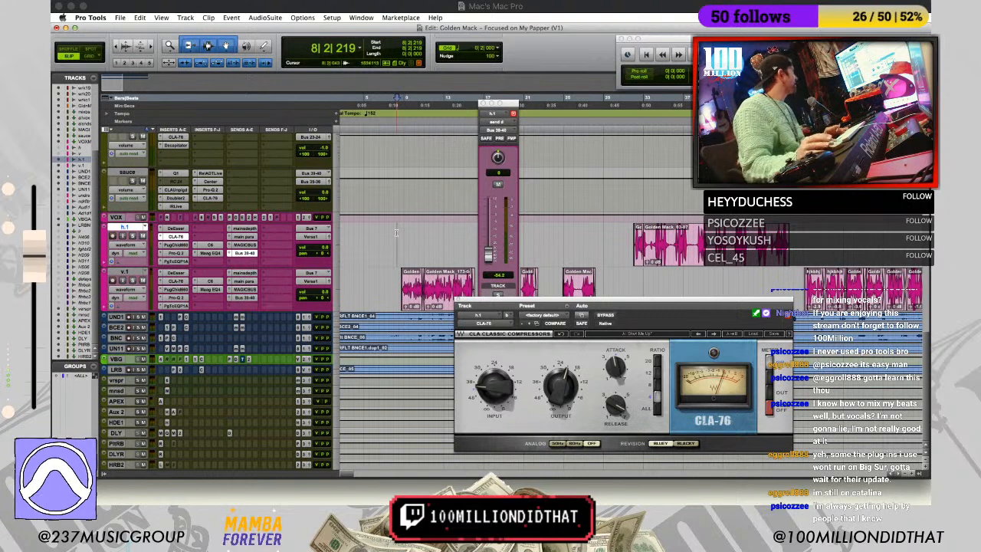
key(t)
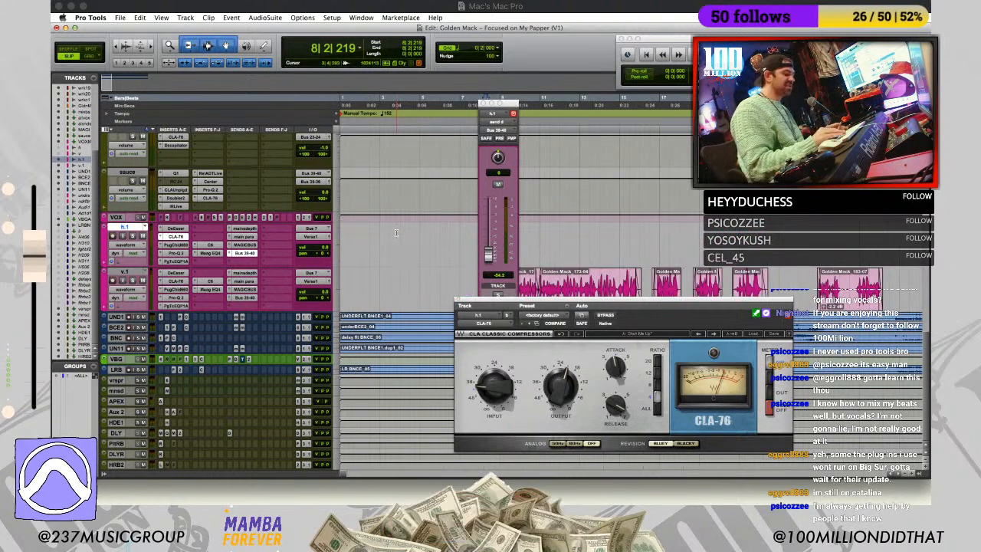
key(r)
key(space)
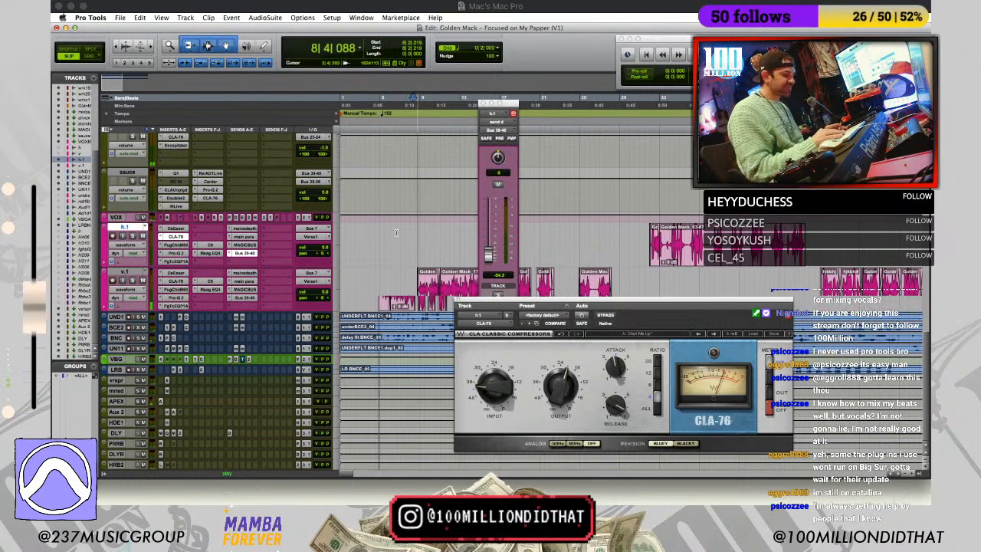
key(r)
key(space)
click(375, 235)
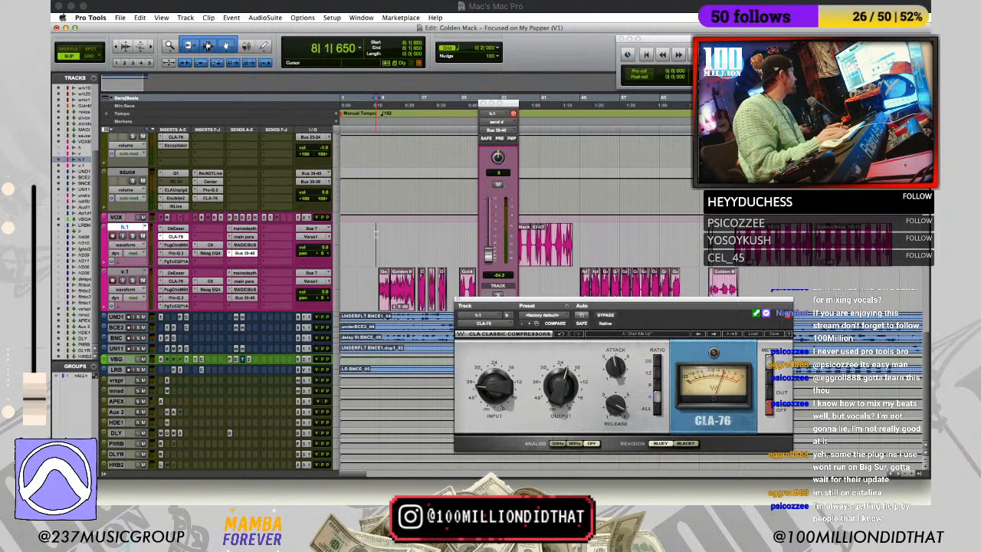
key(space)
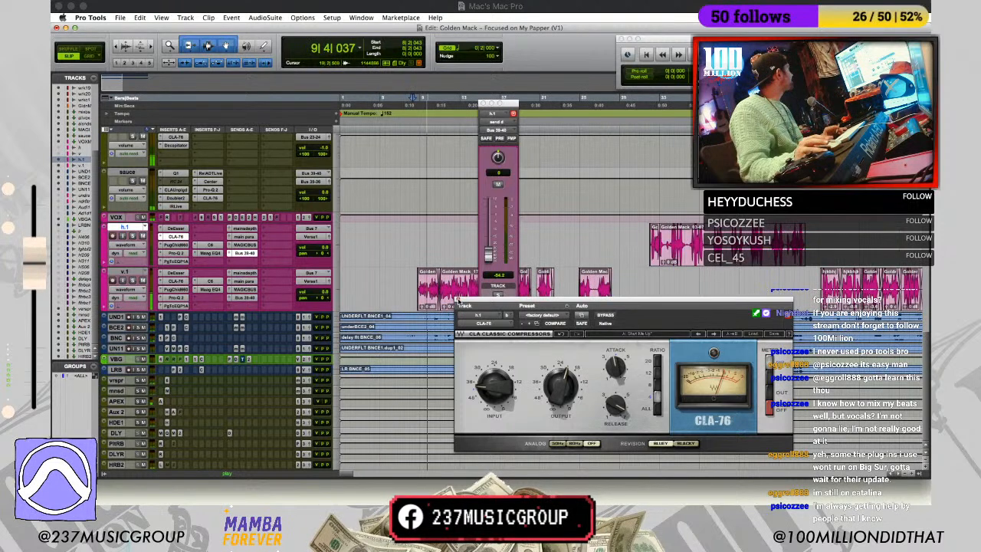
alt+click(459, 300)
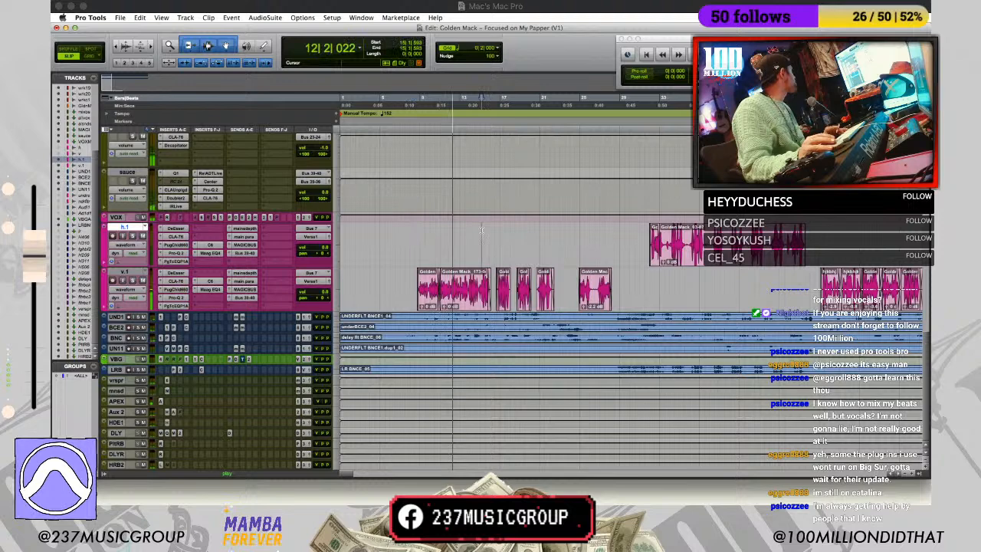
Step: Locate the v.1 clips between bars 8 and 31 and replay the verse from its first clip
key(t)
click(646, 276)
key(space)
key(r)
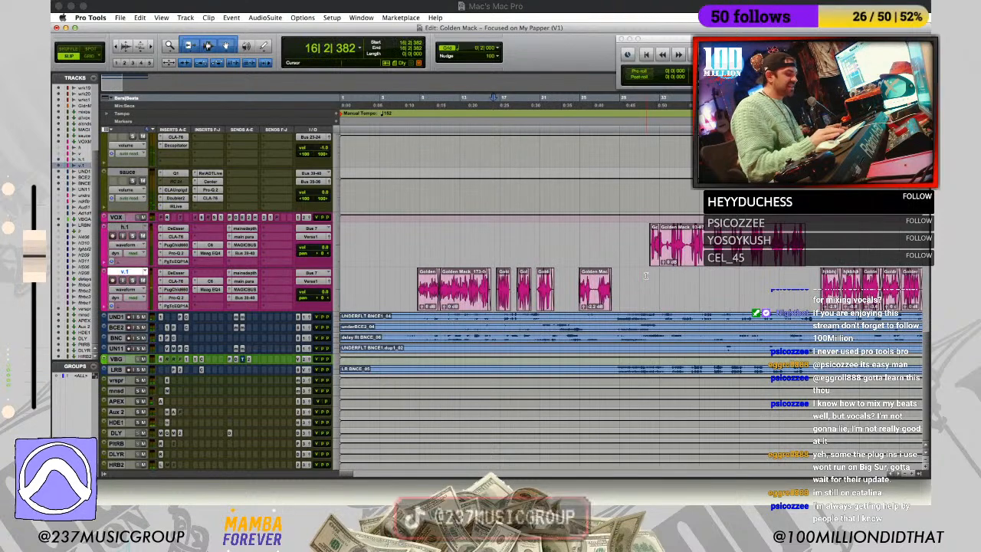
click(572, 276)
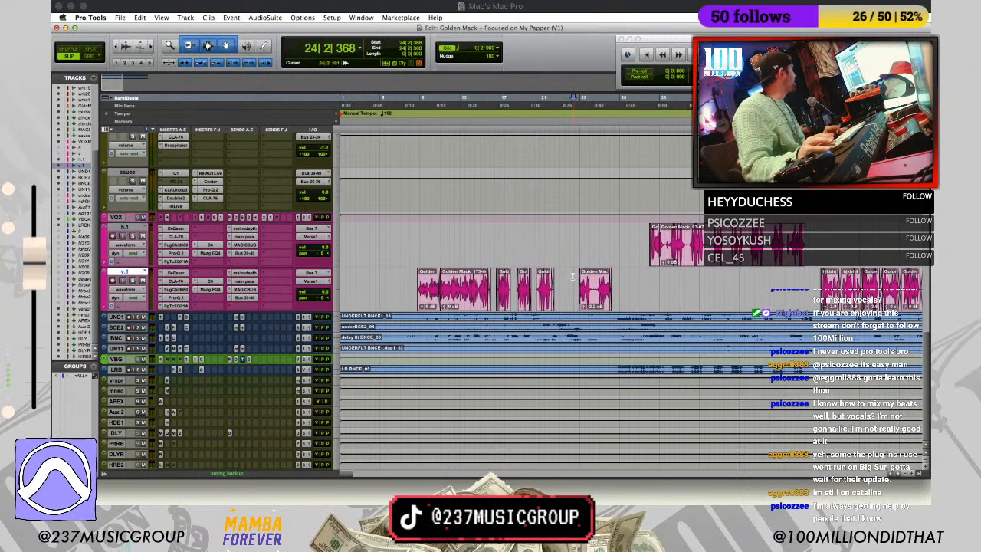
key(t)
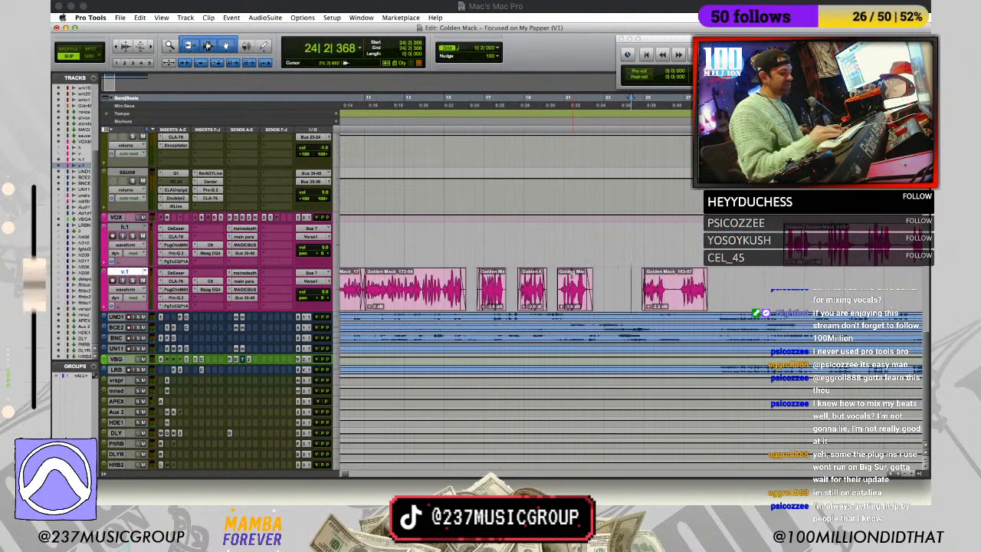
key(r)
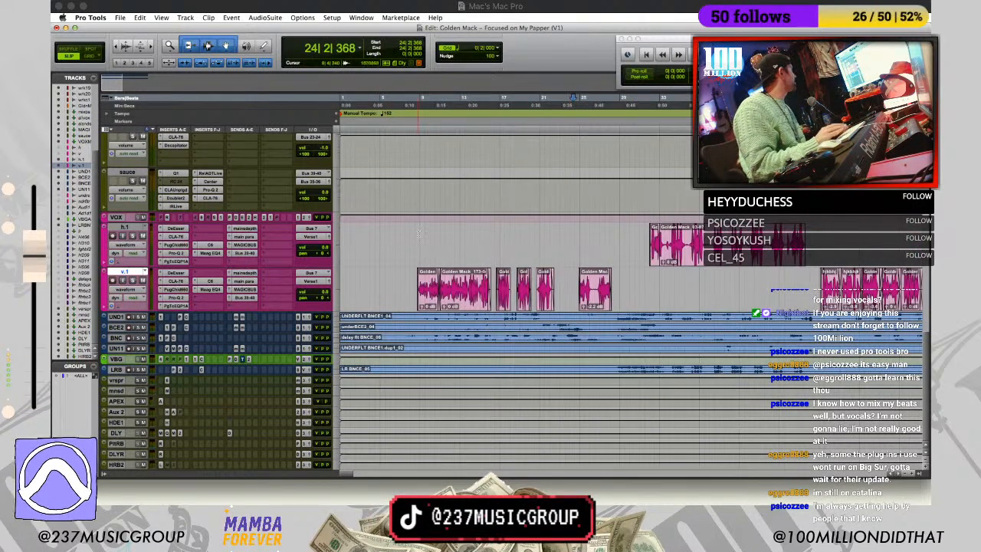
click(418, 232)
key(t)
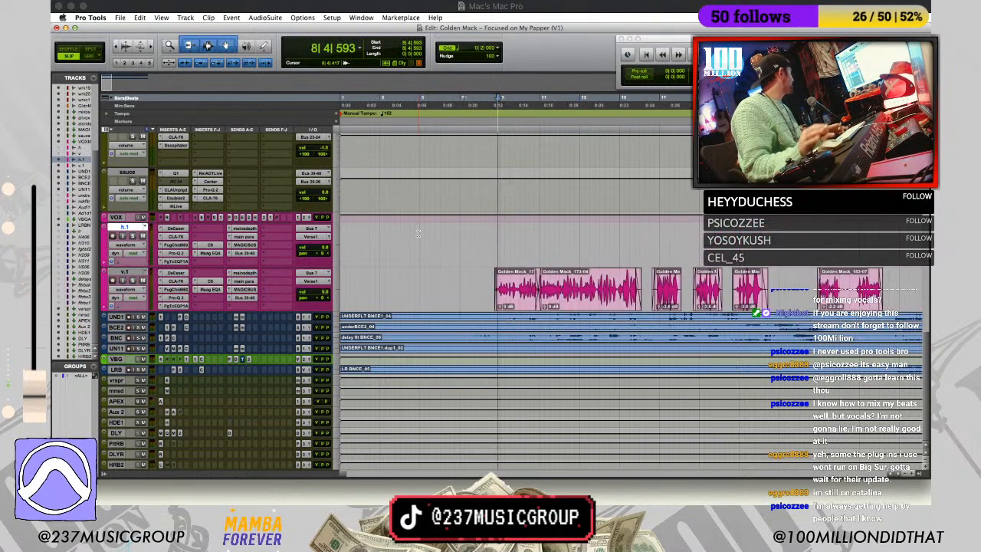
key(space)
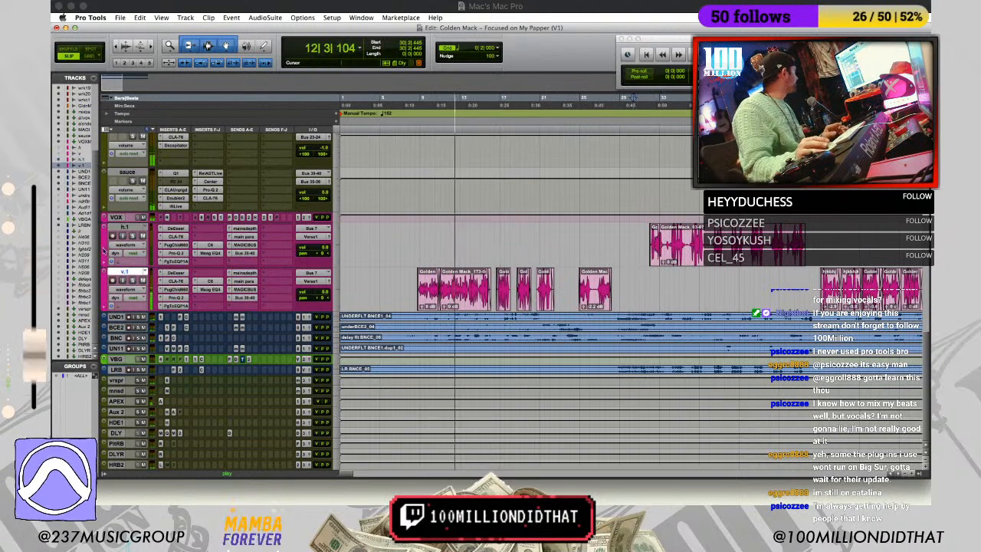
Step: Open v.1's FabFilter Pro-Q 2 and play the verse from about bar 14 to examine the vocal's spectrum
click(177, 298)
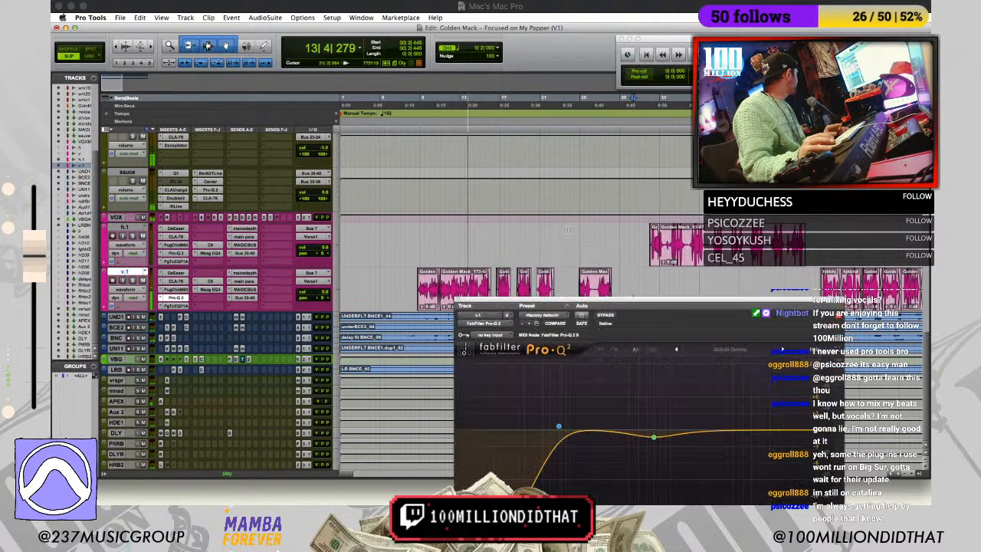
drag(609, 305, 673, 131)
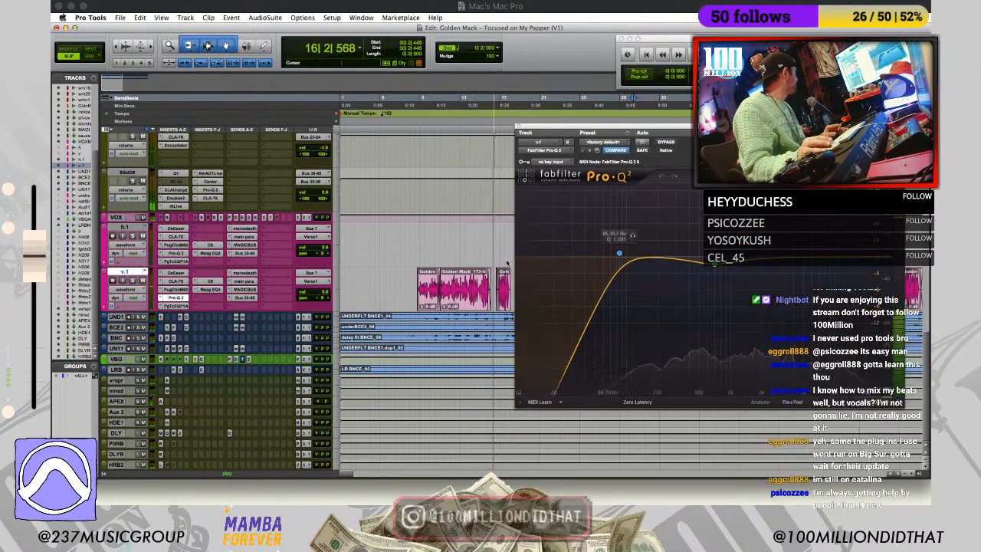
click(455, 231)
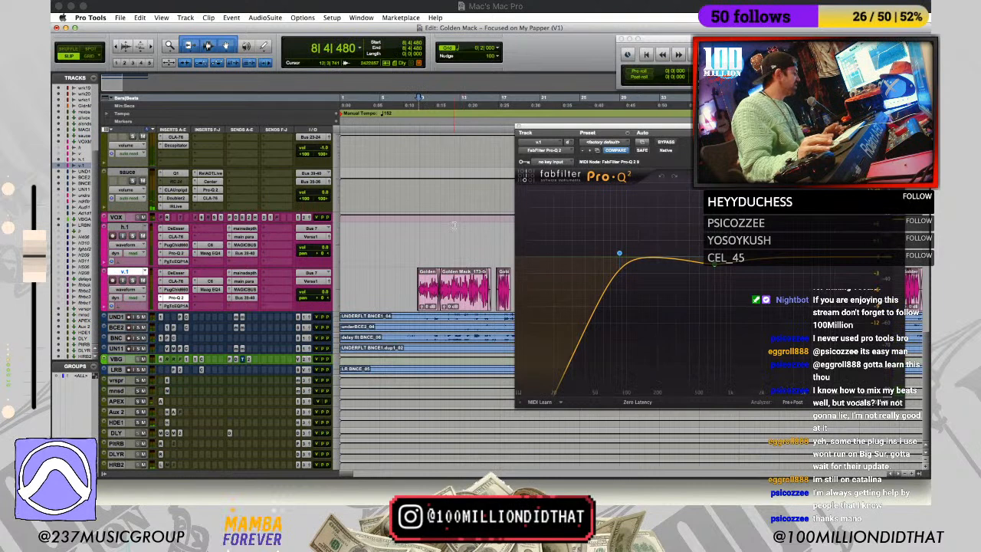
click(477, 128)
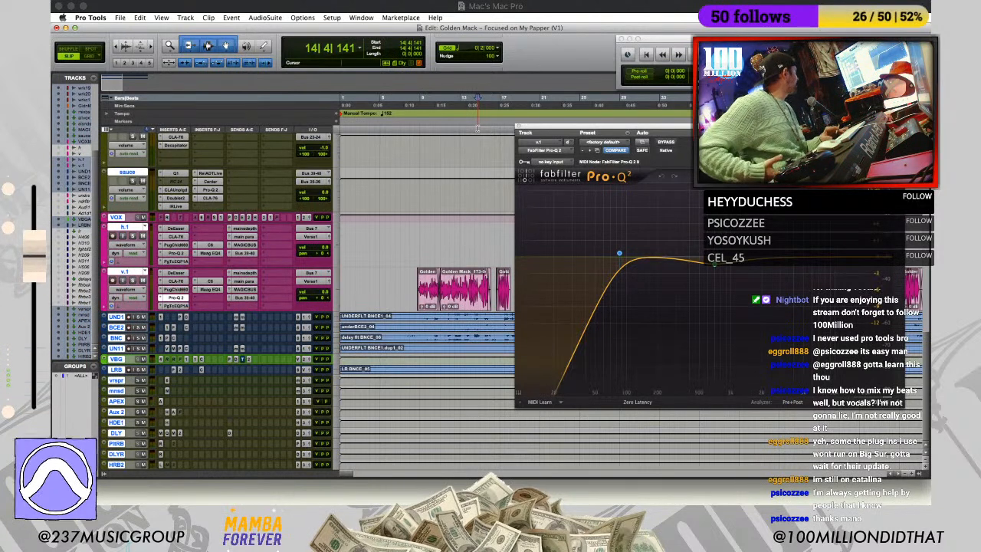
key(r)
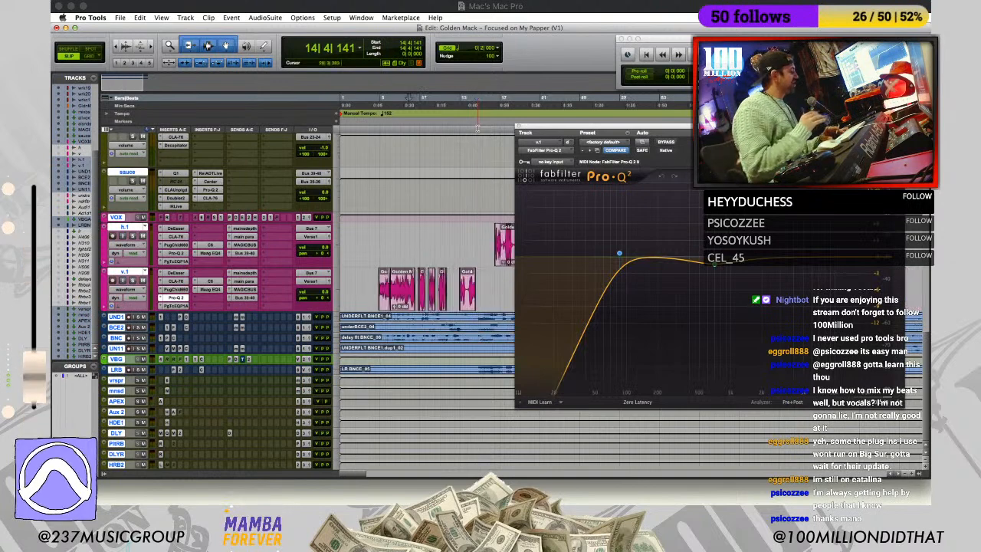
key(space)
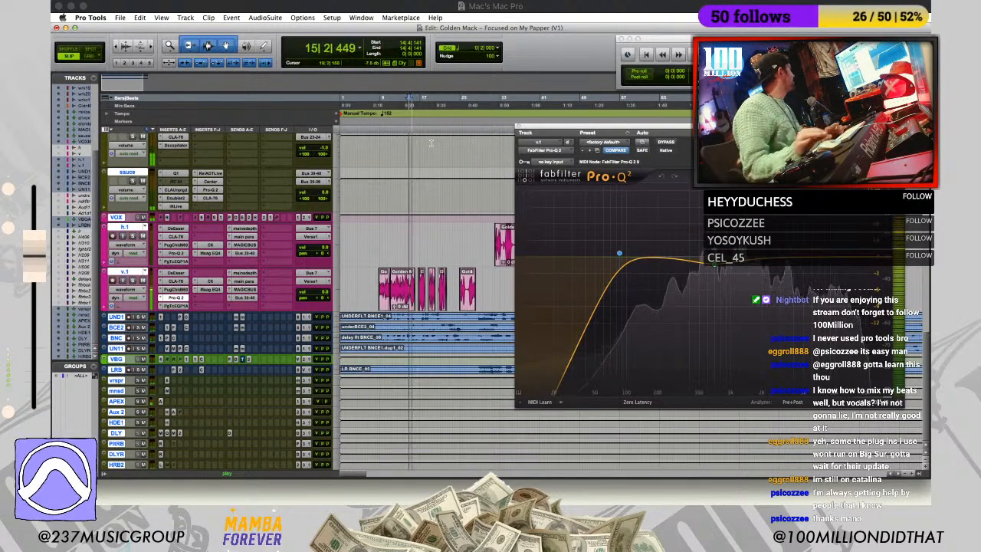
Step: Stop playback, locate the first verse at about bar 12 and close v.1's FabFilter Pro-Q 2 window
key(t)
key(space)
click(473, 234)
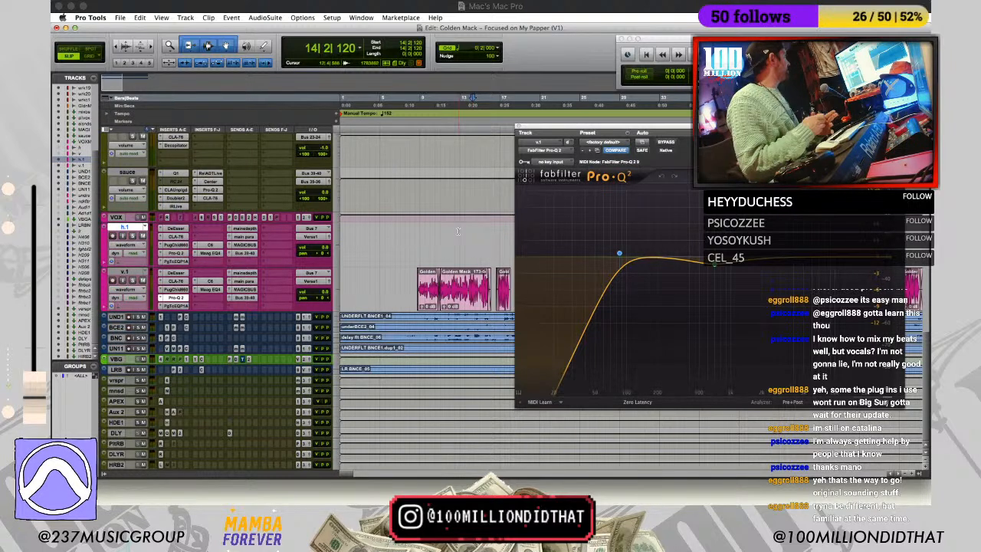
click(457, 231)
click(519, 129)
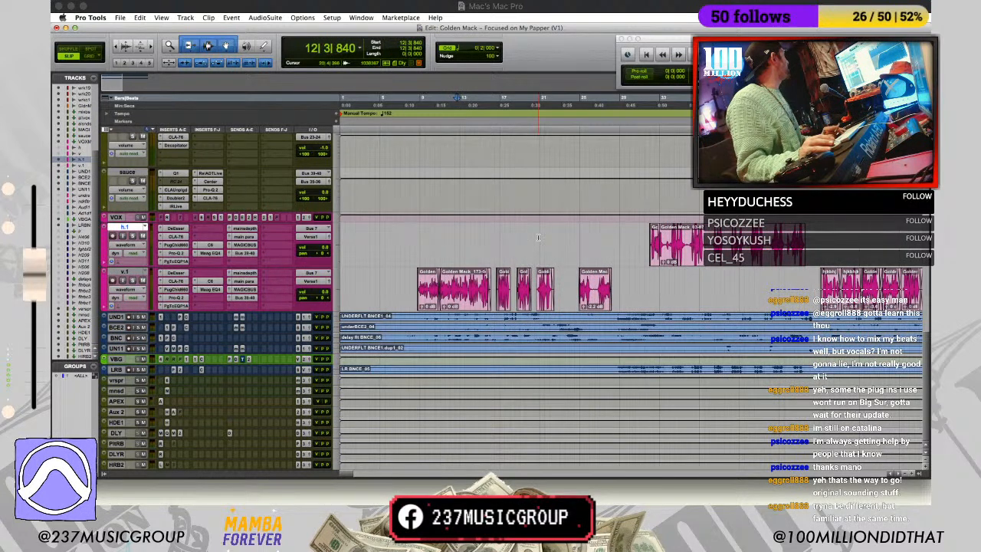
Step: Locate the transitions between h.1 and v.1 at about bars 29, 42, 38 and 47 to check the arrangement
click(627, 239)
key(r)
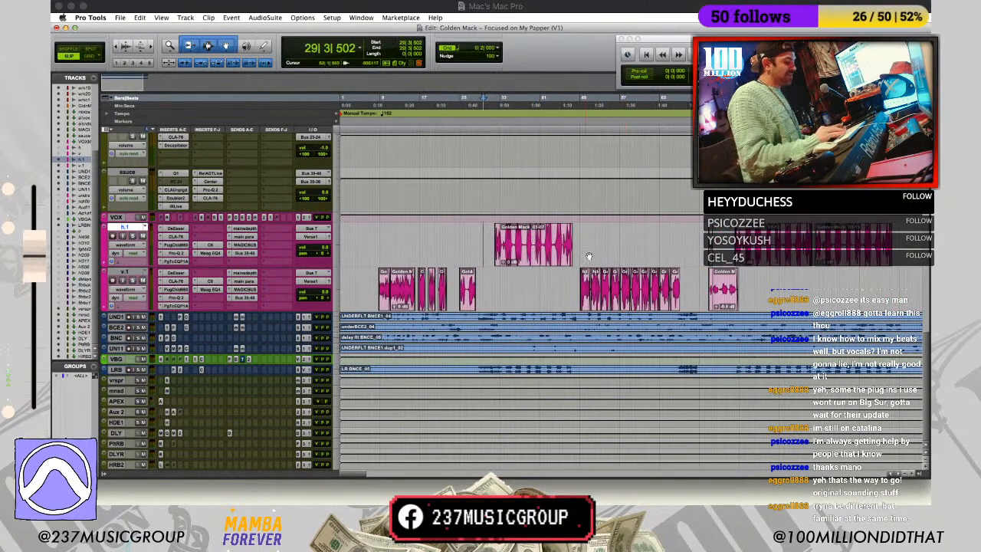
click(547, 273)
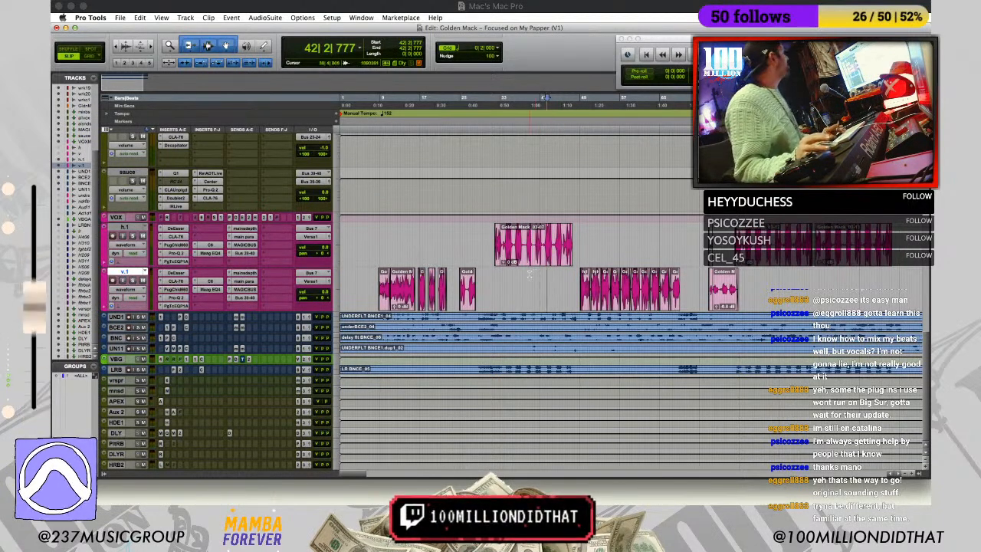
click(529, 274)
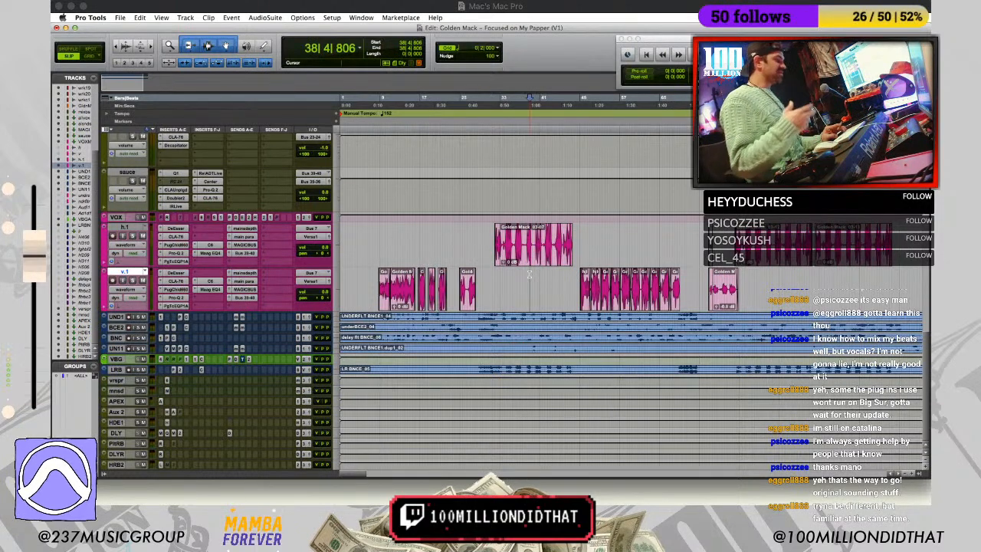
click(574, 277)
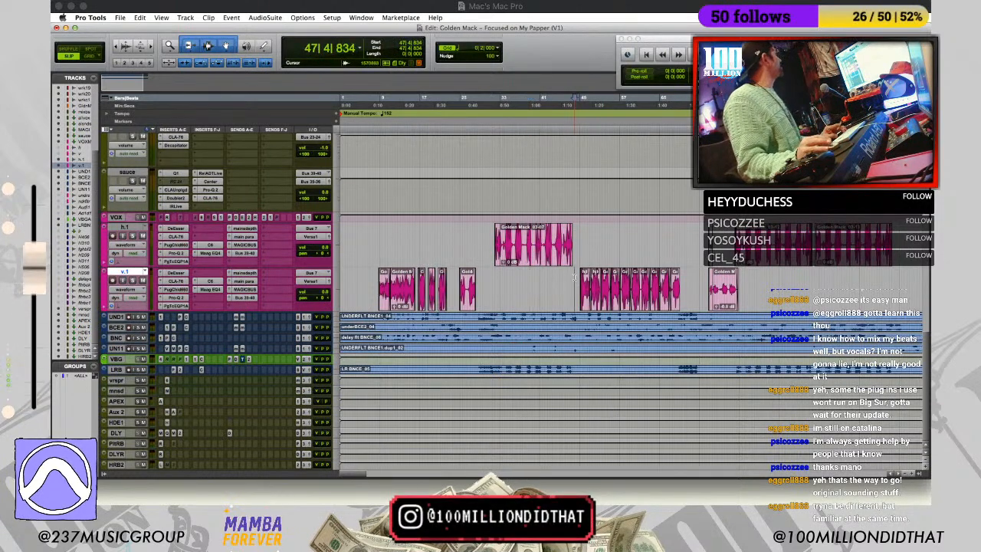
key(super+bracketleft)
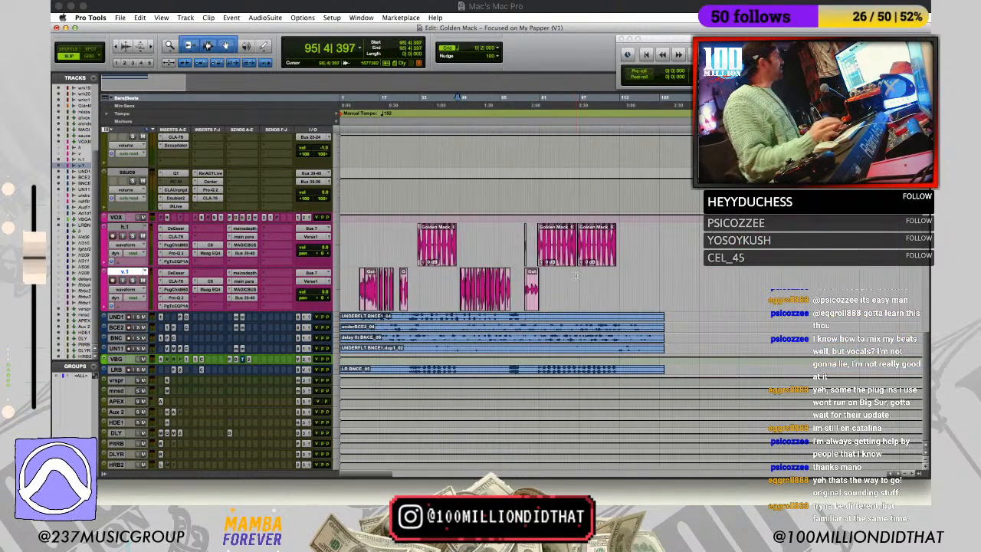
Step: Examine the short h.1 clip near bar 75, just before the hook clips, at close and wide timeline views
click(532, 228)
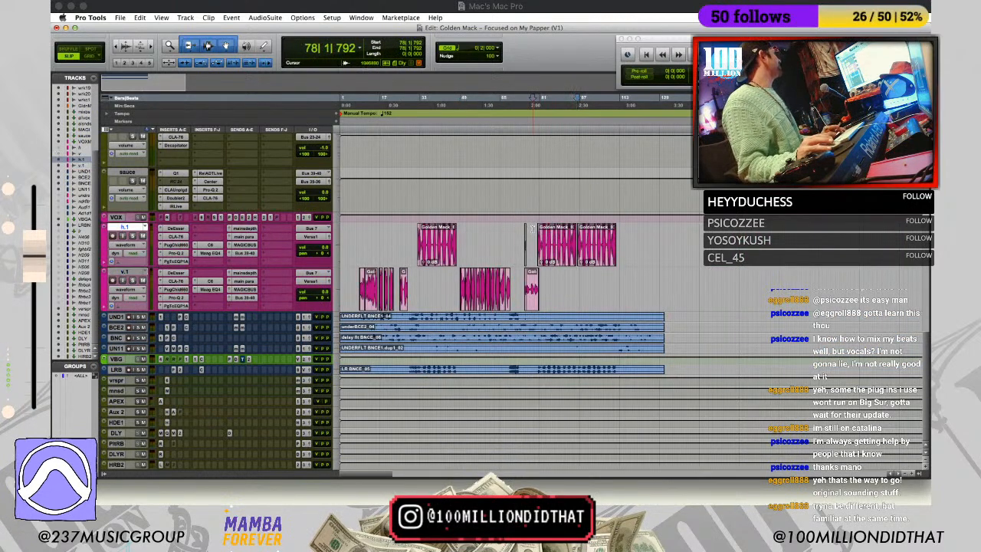
key(super+bracketright)
key(super+bracketright)
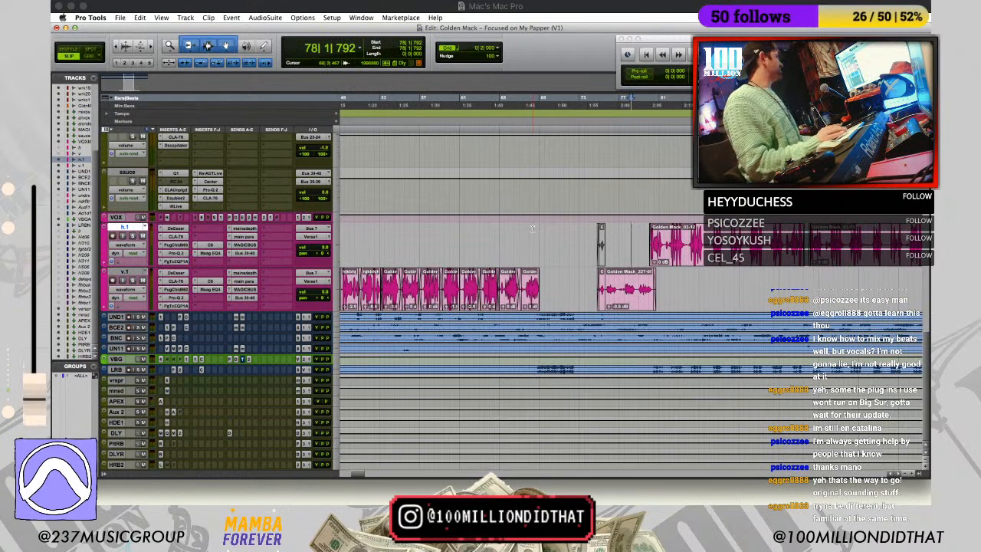
key(super+bracketright)
key(super+bracketleft)
key(super+bracketleft)
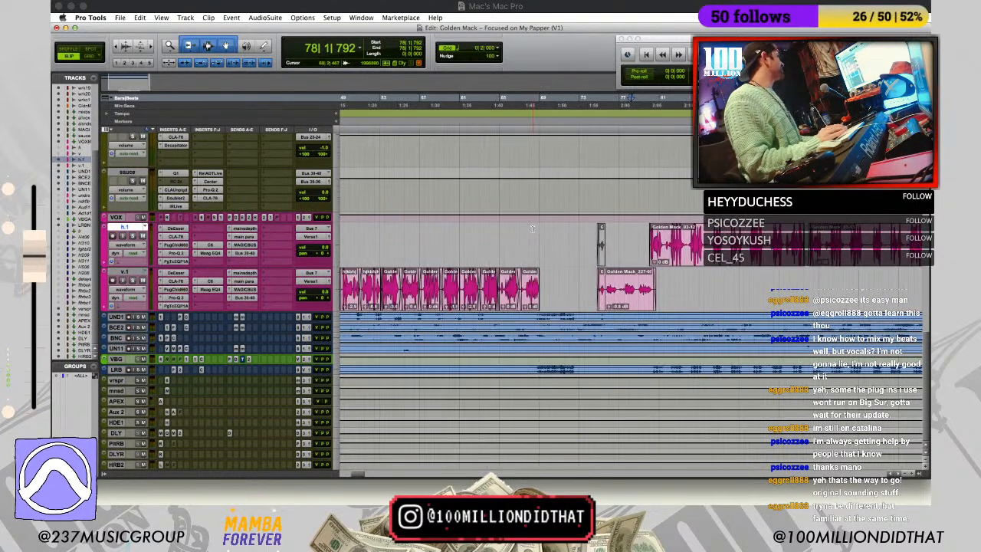
key(super+bracketleft)
key(super+bracketleft)
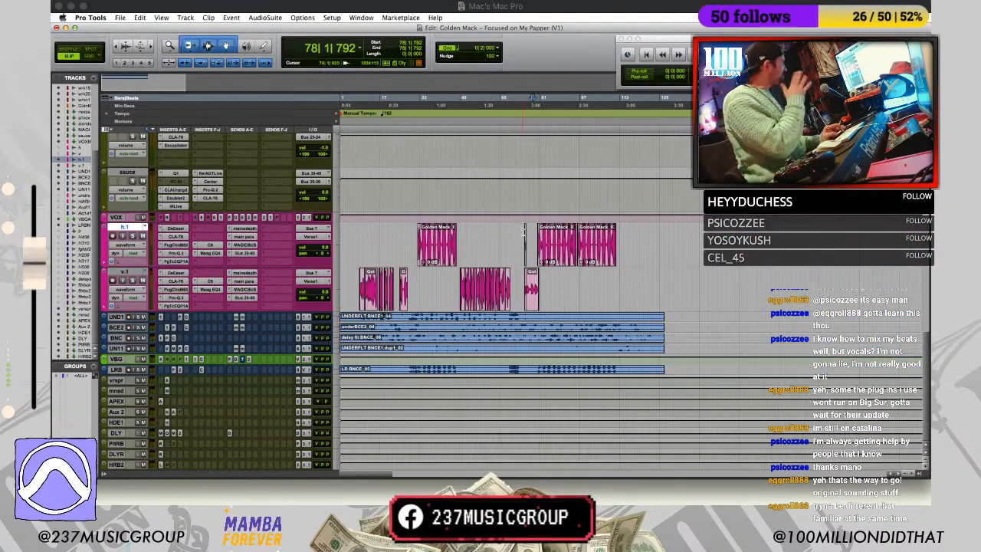
Step: Remove the short clip between about bars 70 and 77 from h.1 and check the wr tracks at that range
drag(530, 232, 514, 232)
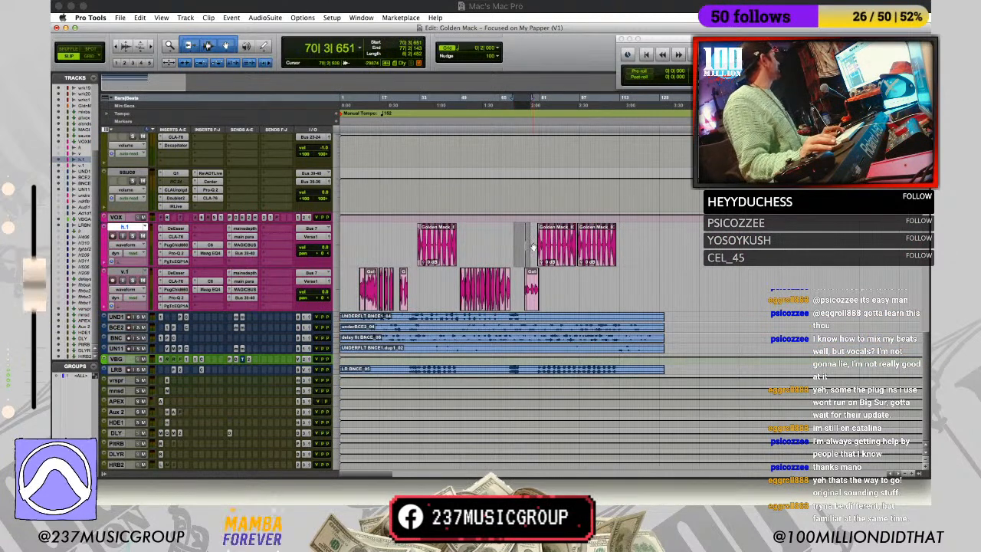
scroll(526, 269, up, 3)
scroll(525, 269, down, 2)
scroll(525, 269, up, 10)
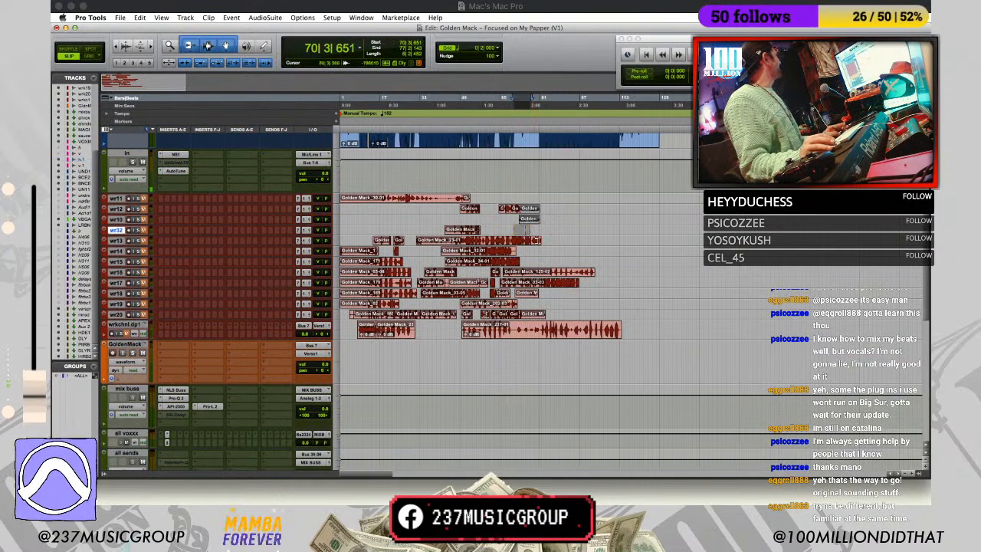
scroll(536, 242, down, 8)
scroll(540, 245, down, 5)
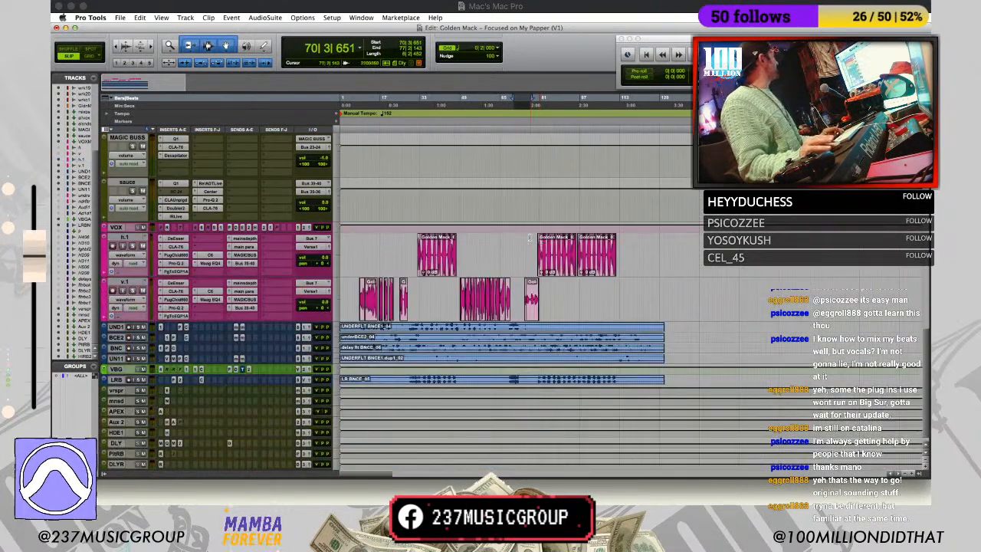
click(529, 237)
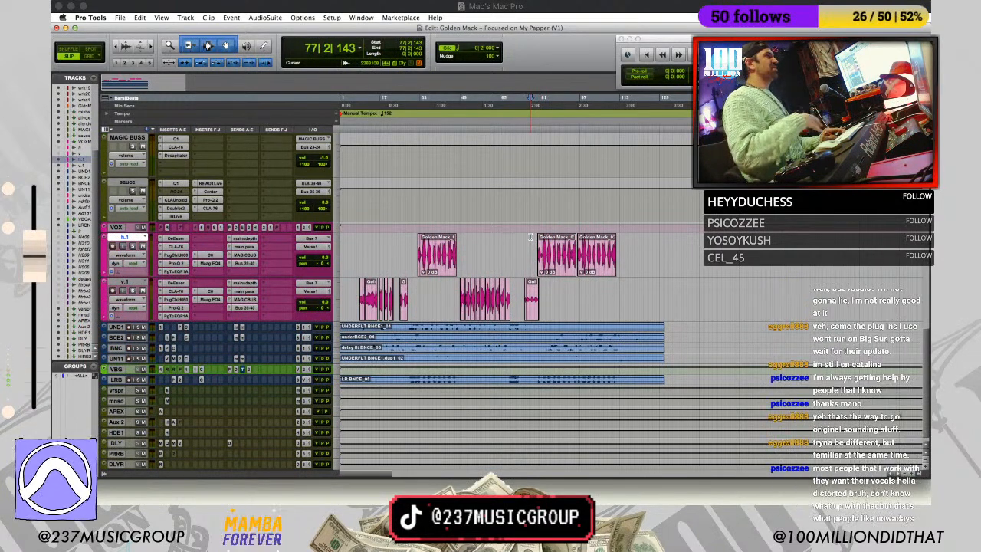
Step: Audition the last hook on h.1 from about bar 95 and locate the end of its final clip
click(577, 282)
key(super+bracketright)
key(super+bracketright)
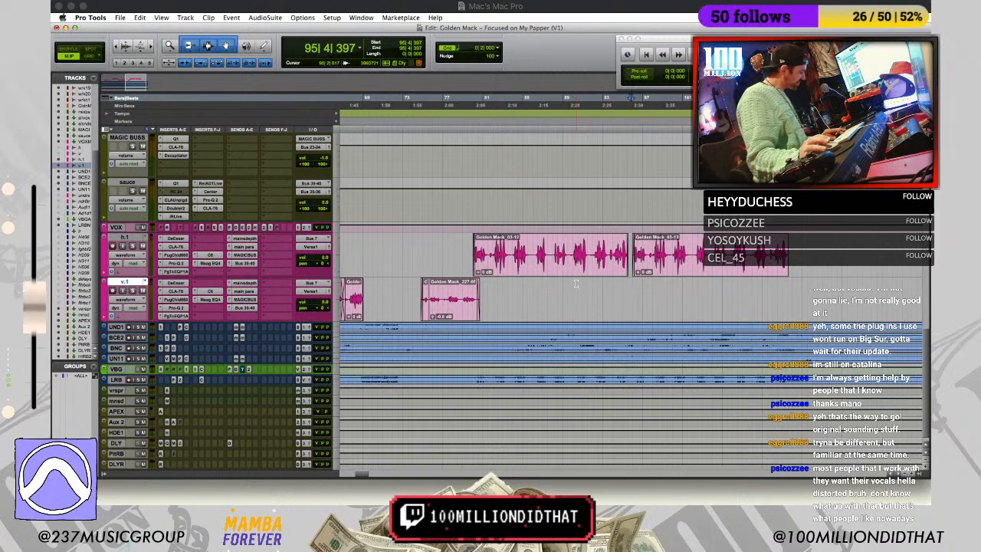
key(space)
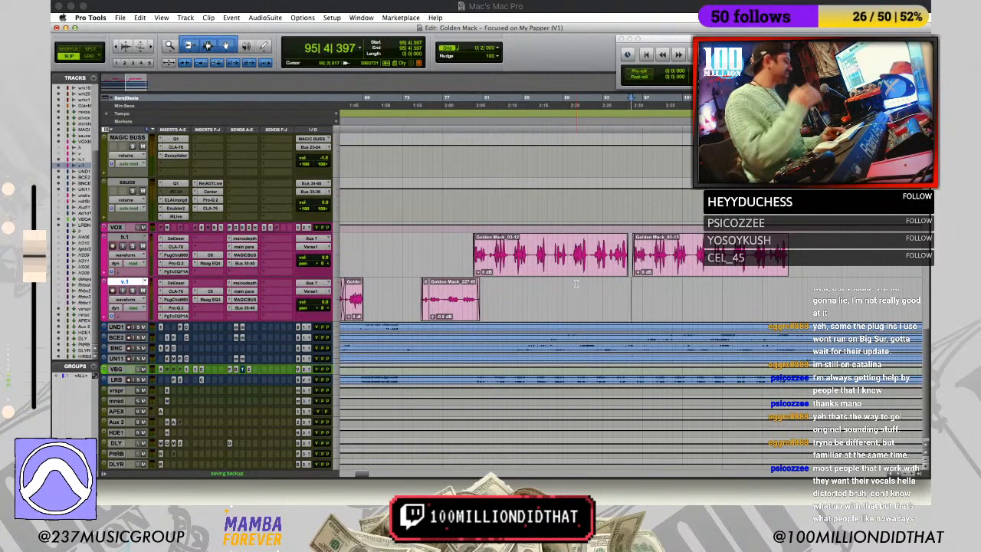
key(space)
click(712, 250)
key(r)
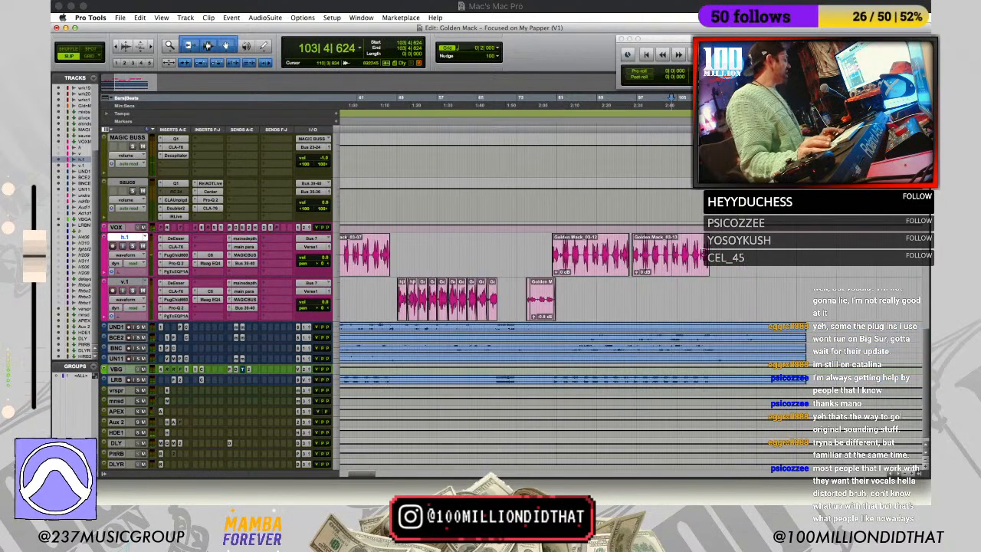
Step: Play the ending of h.1's last hook clip from about bar 103
click(670, 244)
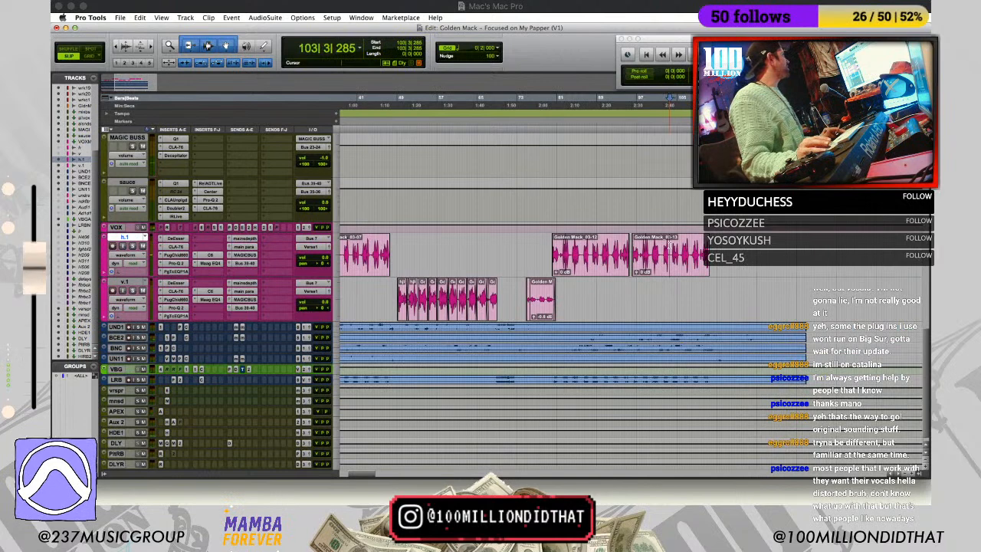
key(t)
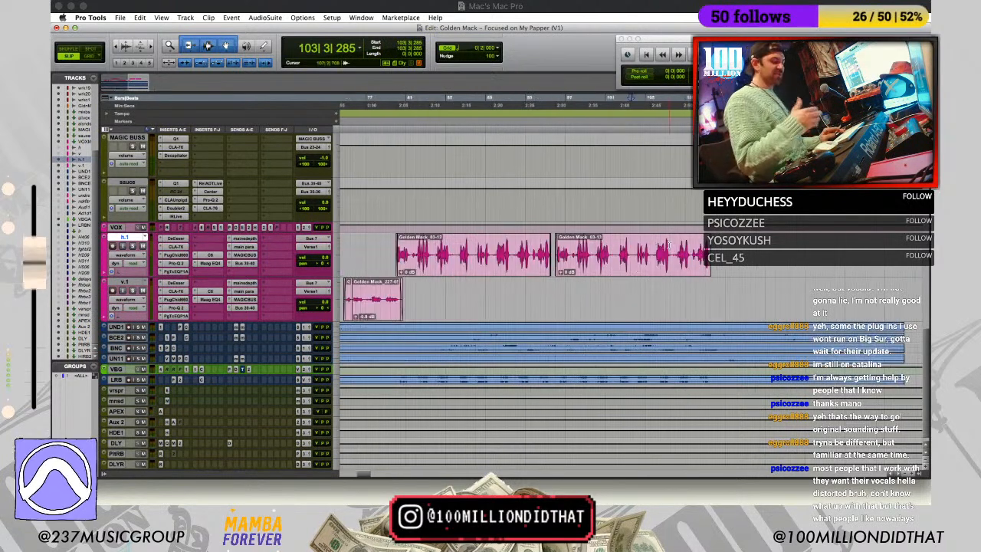
key(r)
key(space)
key(t)
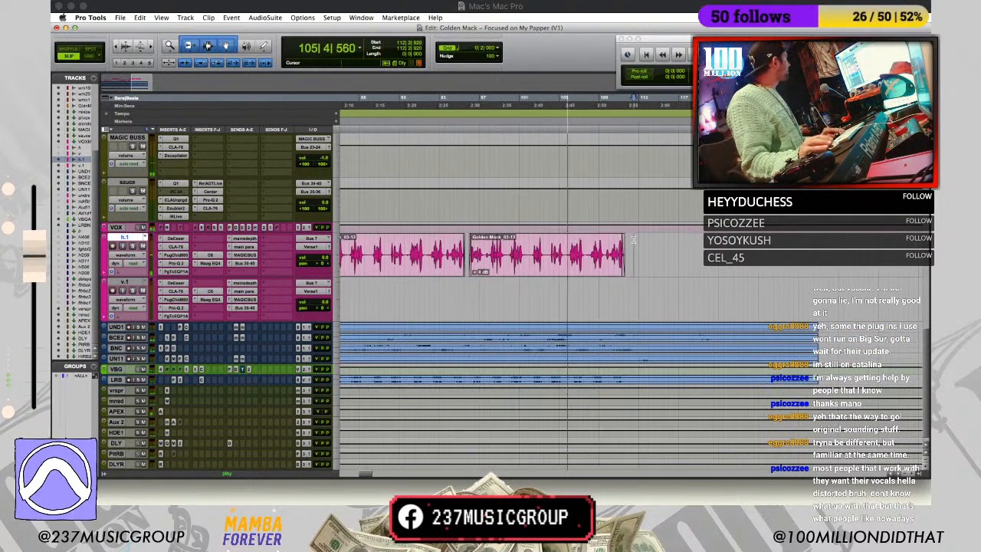
key(r)
key(space)
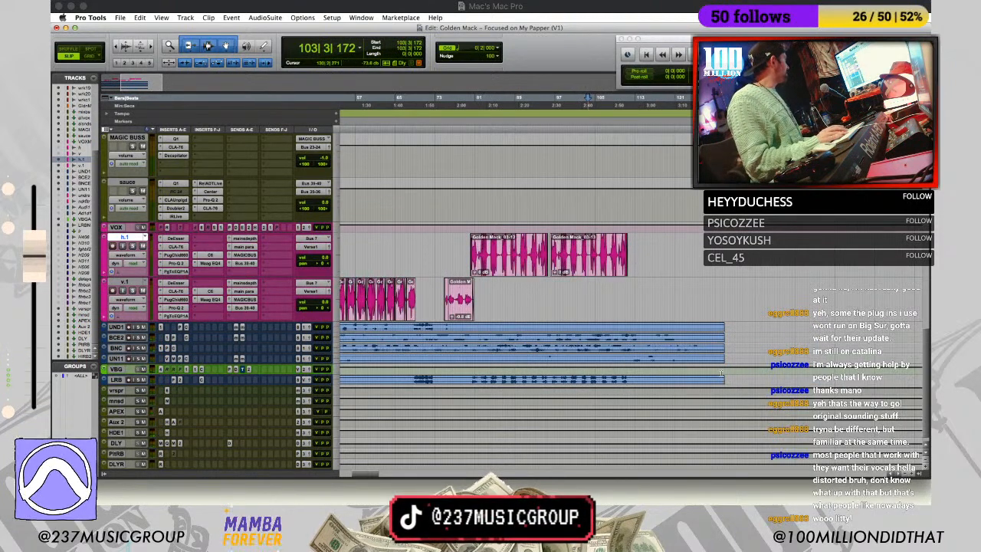
Step: Select the backing clips on tracks UND1 through LRB from bar 1 to about bar 132 and consolidate them
key(r)
key(r)
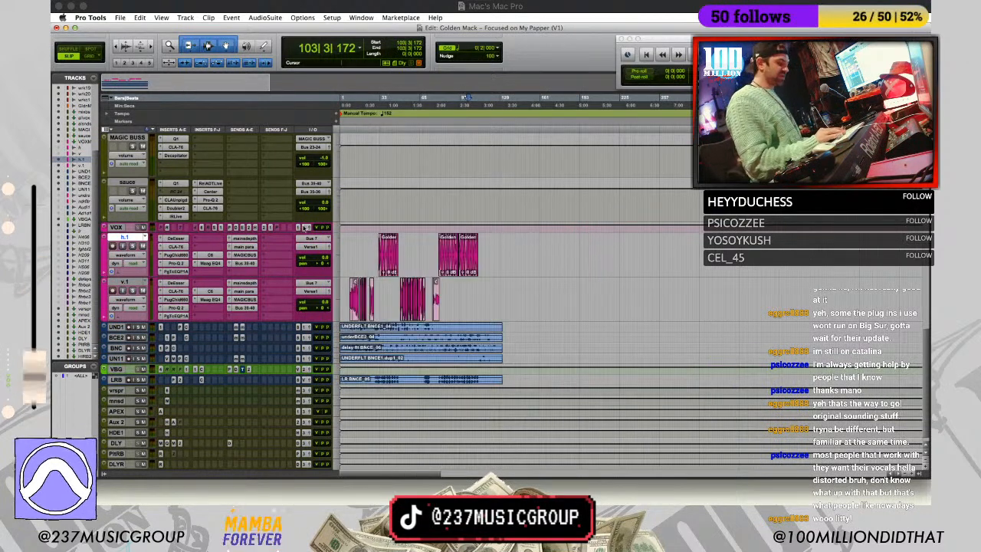
mouse_move(504, 379)
mouse_down()
mouse_move(264, 307)
mouse_move(252, 344)
mouse_move(250, 328)
mouse_up()
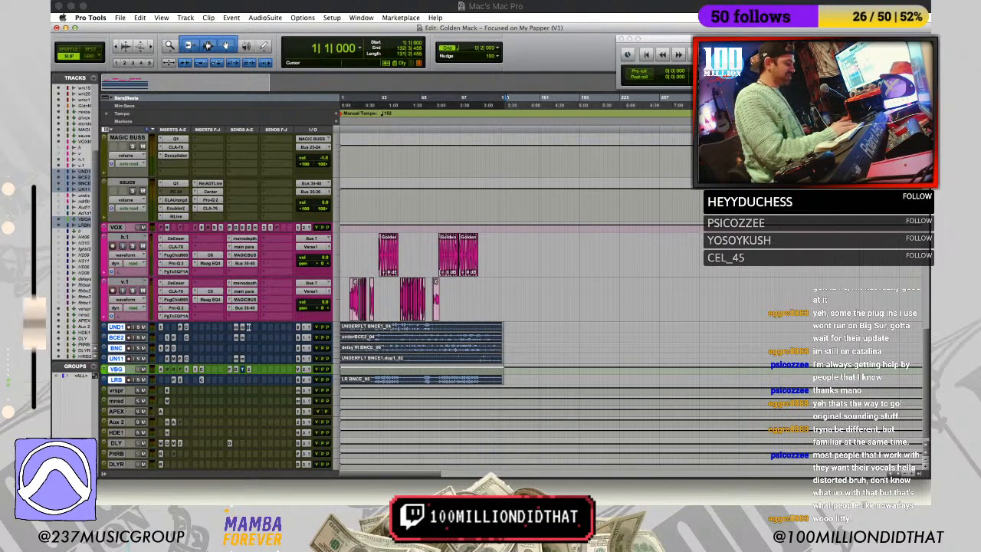
key(alt+shift+3)
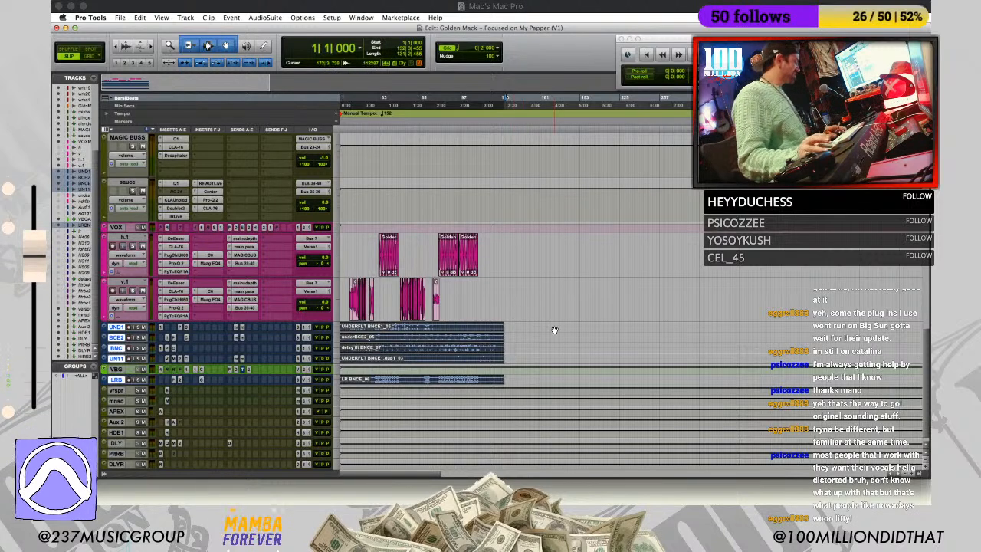
Step: Reselect the clips and track names from UND1 through LRB, then clear the track selection
click(508, 368)
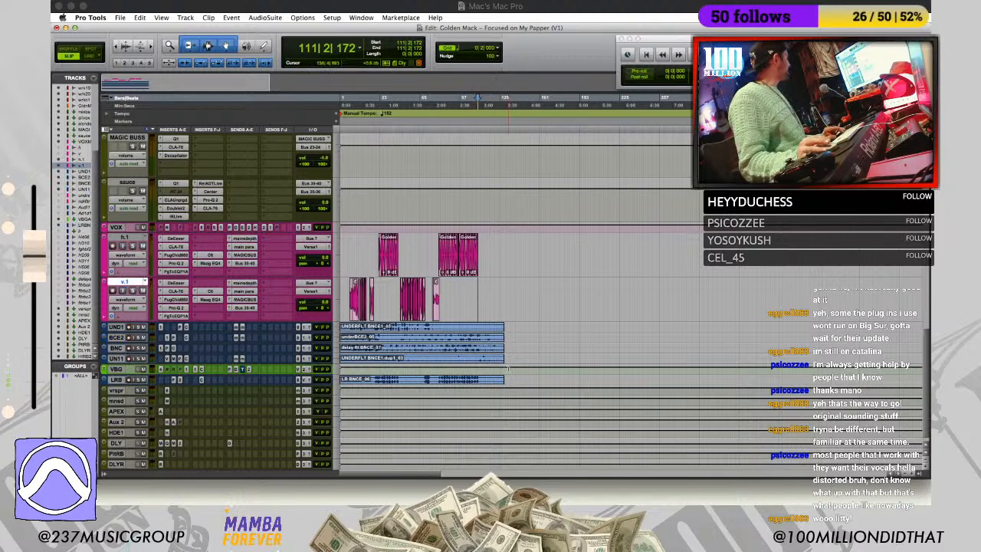
drag(505, 377, 251, 329)
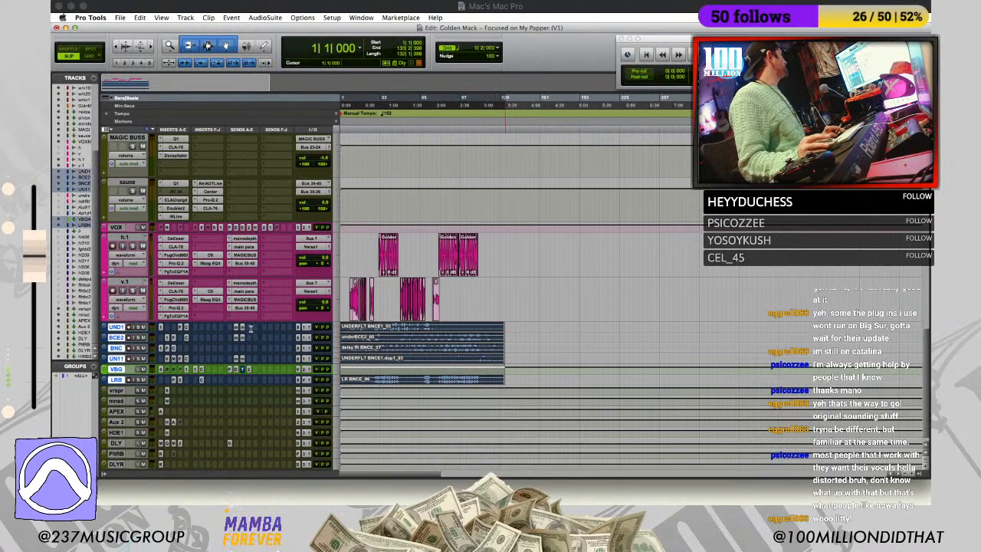
click(118, 328)
shift+click(116, 379)
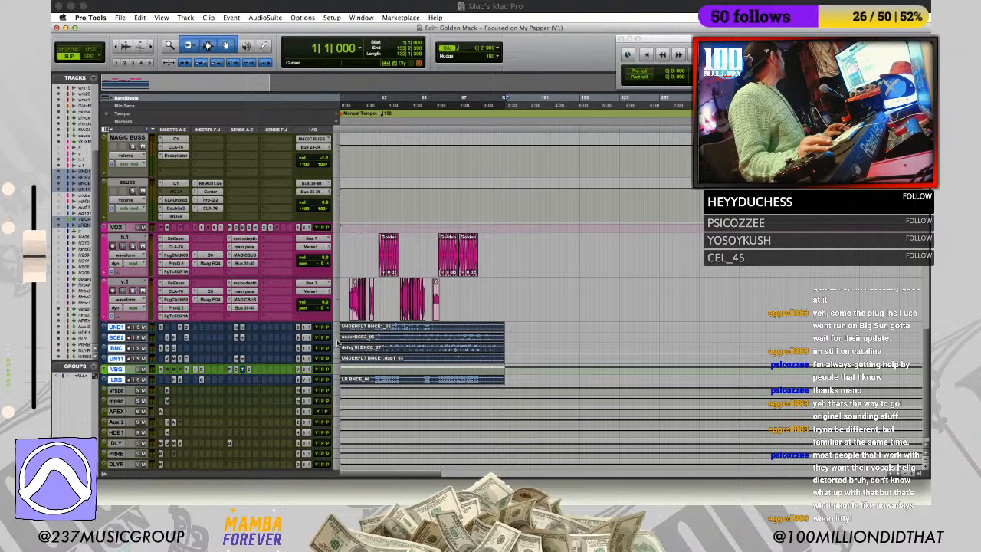
click(337, 343)
click(348, 344)
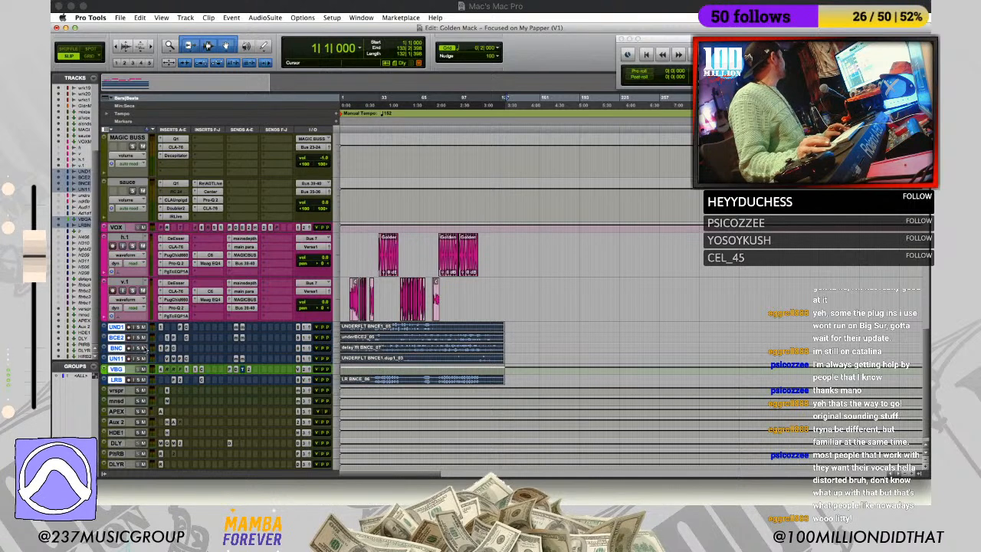
alt+click(118, 330)
Step: Play the second verse on v.1 around bar 57 with the rest of the mix
click(124, 282)
key(space)
click(409, 238)
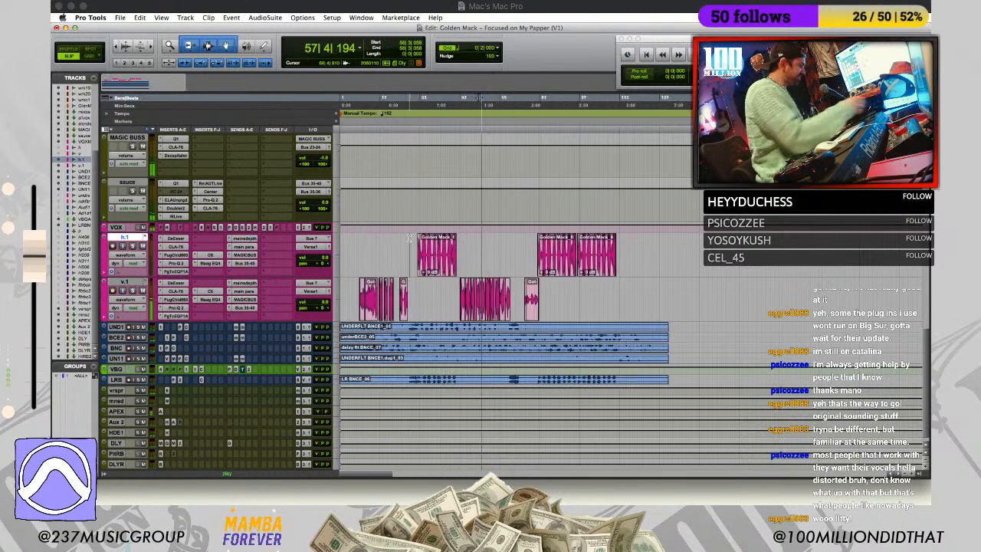
Step: Lower the clip gain of v.1's second-verse clip at about bar 59 to -2.2 dB and reduce the one at about bar 63 during playback
key(super+bracketright)
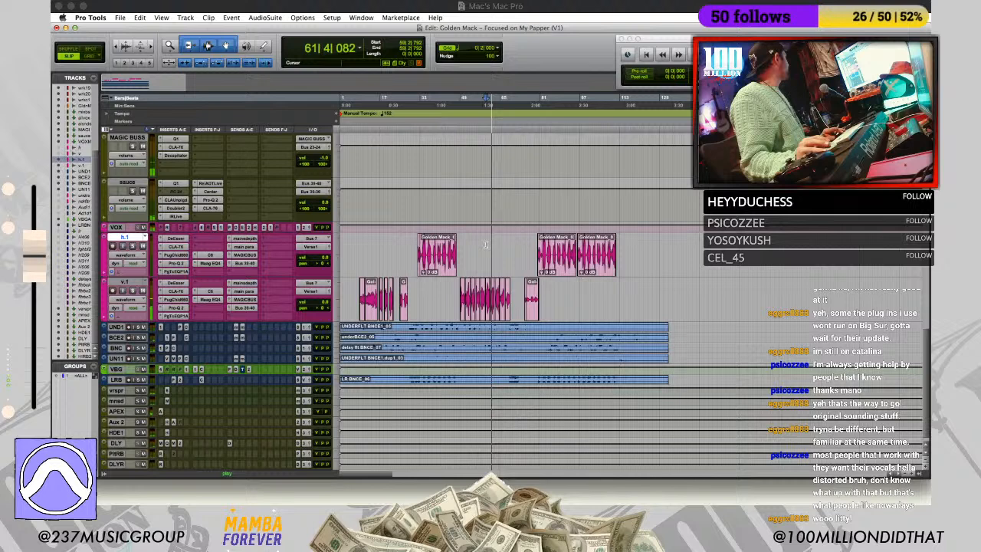
key(t)
key(t)
click(633, 318)
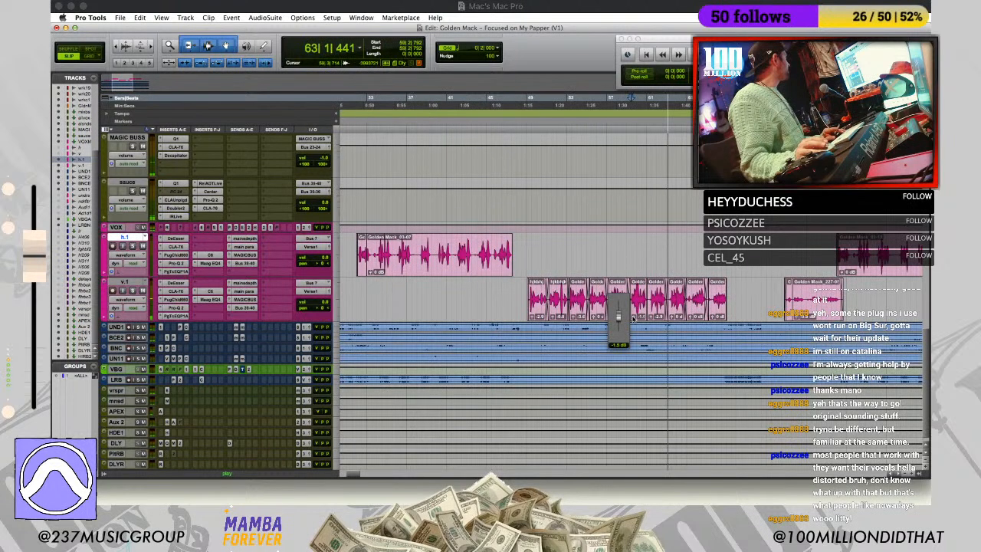
click(672, 318)
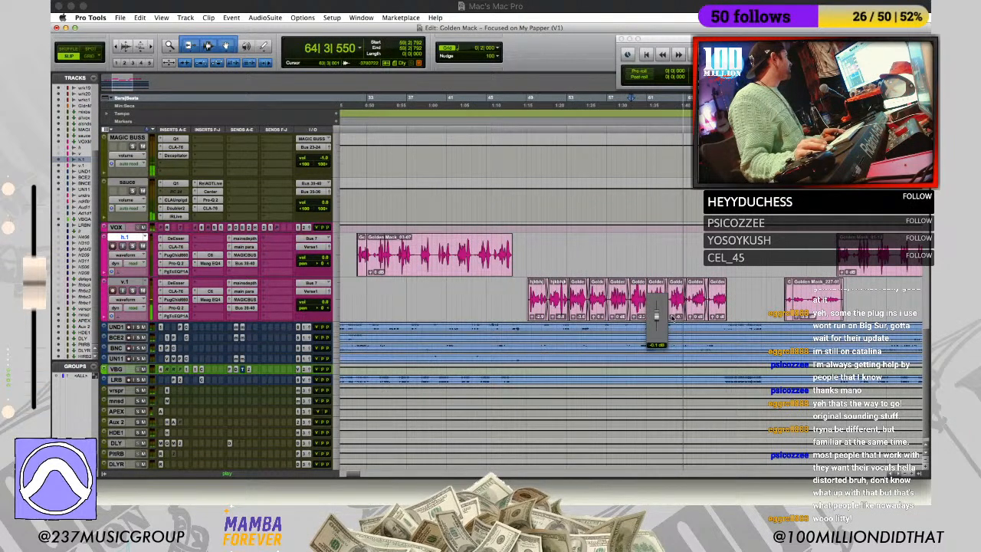
click(697, 253)
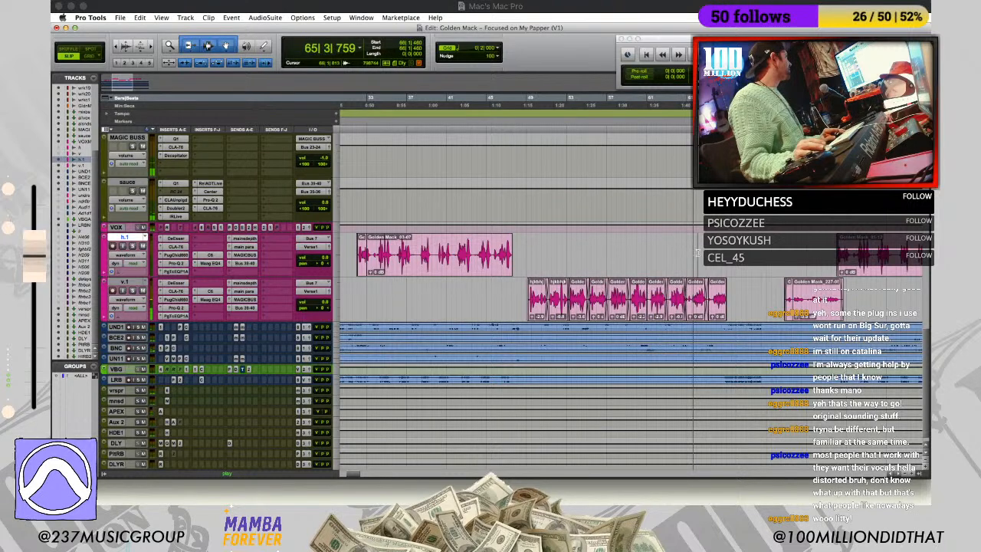
key(t)
key(t)
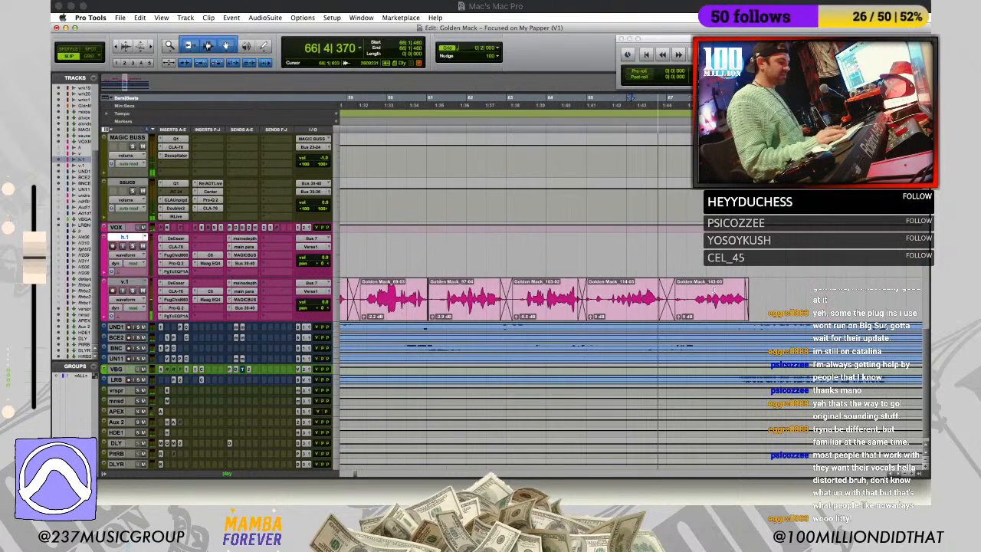
Step: Play the end of v.1's second verse and the short phrase at about bar 75 leading into the next h.1 hook
key(r)
key(r)
key(r)
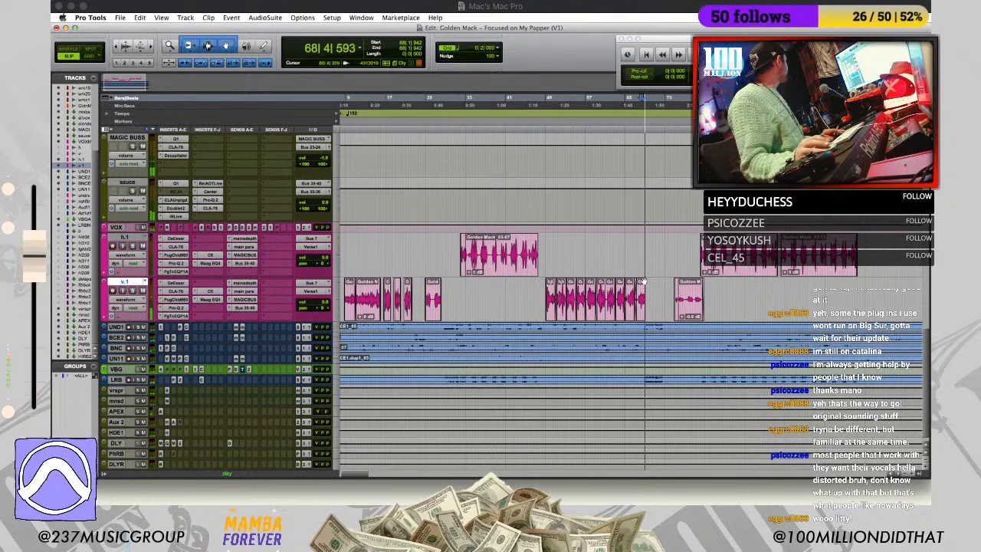
key(space)
key(t)
key(t)
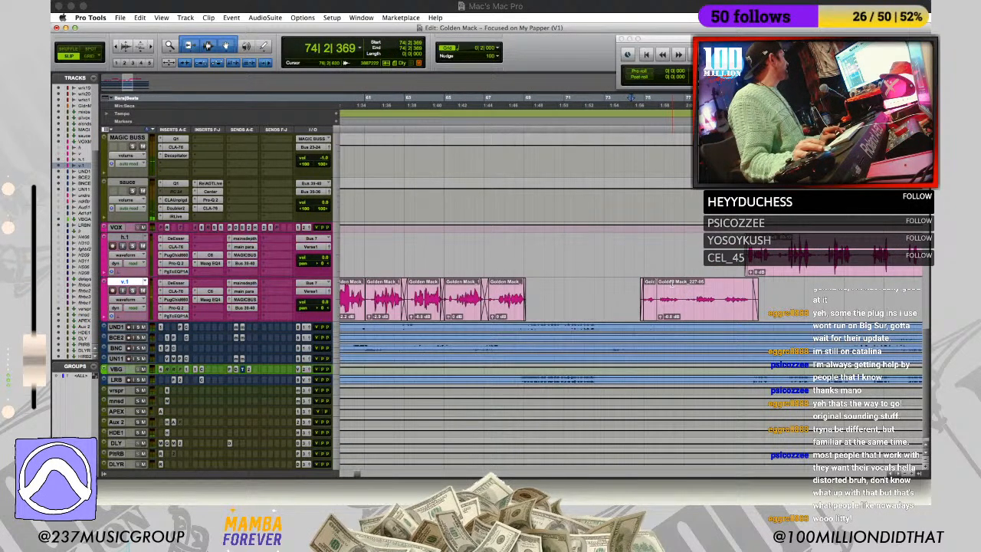
key(space)
key(r)
key(r)
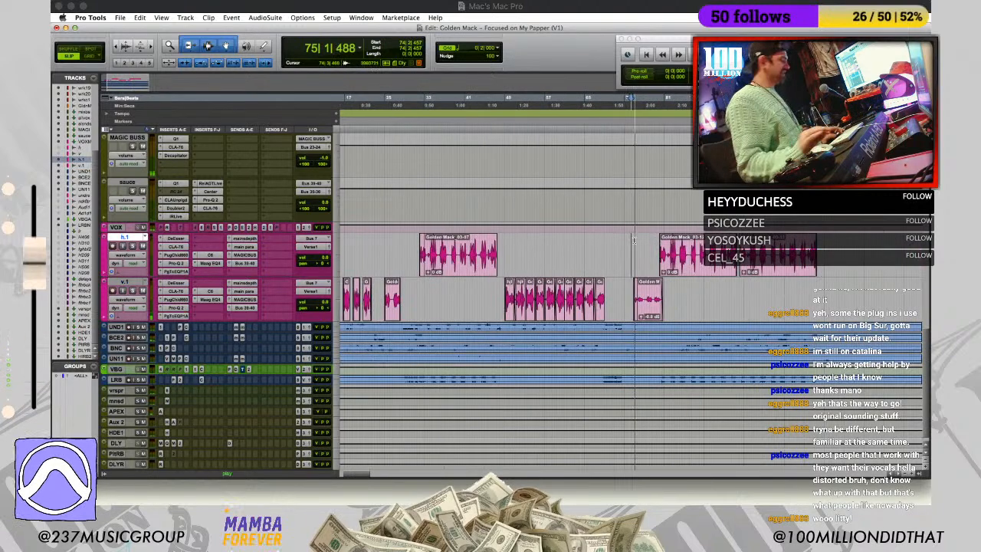
click(645, 294)
key(t)
key(t)
key(space)
key(space)
Step: Trim the tail of v.1's short phrase at about bar 80 and fade it out
click(702, 294)
click(694, 298)
click(693, 300)
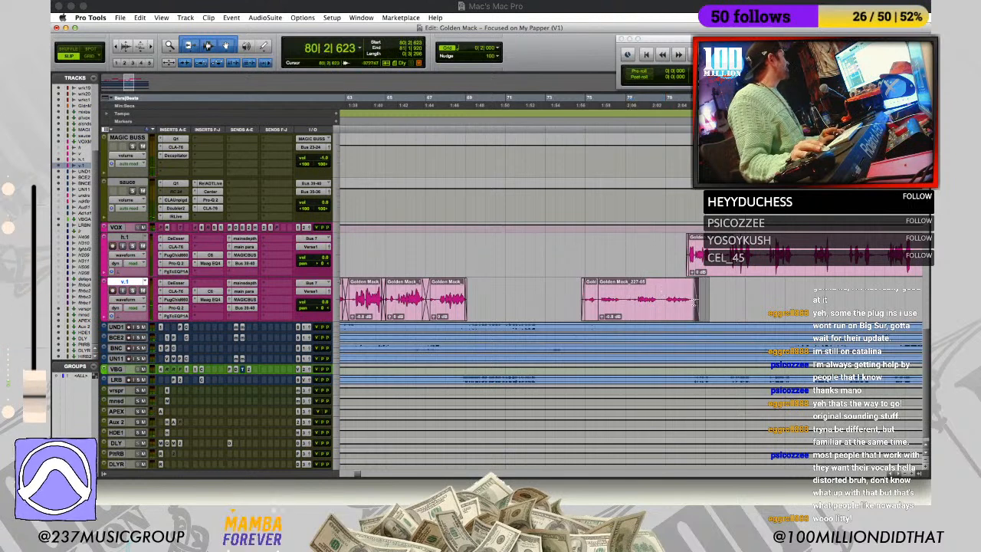
key(s)
drag(692, 283, 716, 305)
click(581, 309)
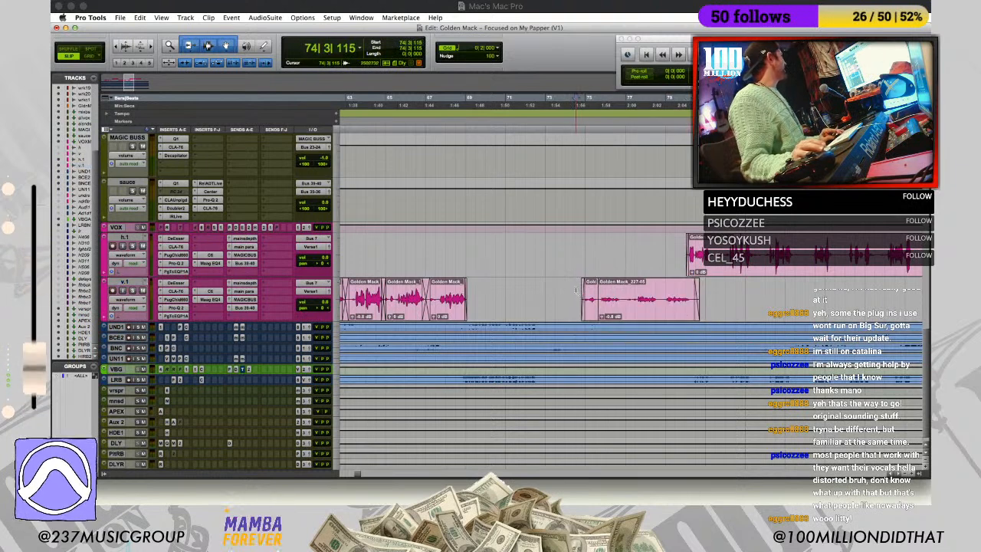
Step: Raise the clip gain of the two v.1 clips at about bar 75 to +1.5 dB and crossfade them
key(t)
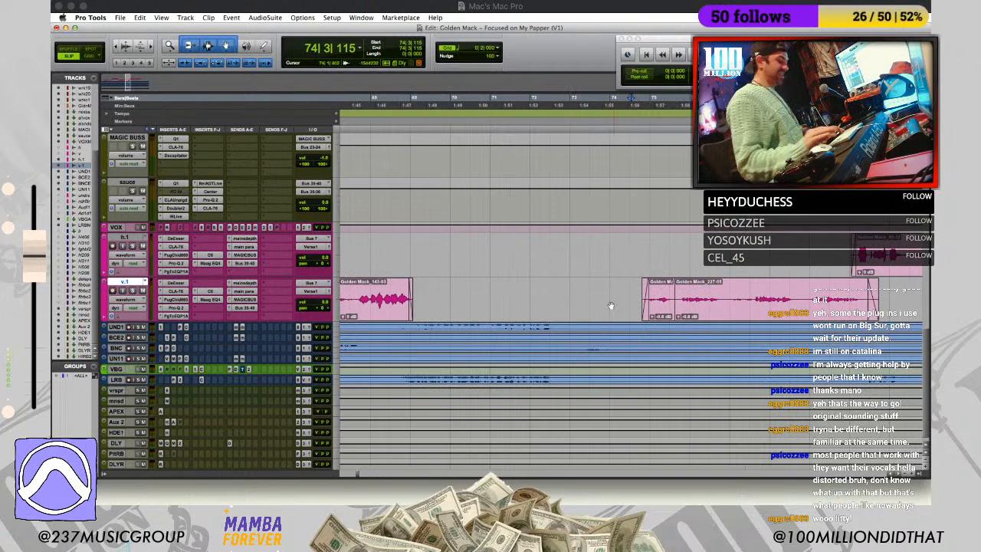
click(650, 319)
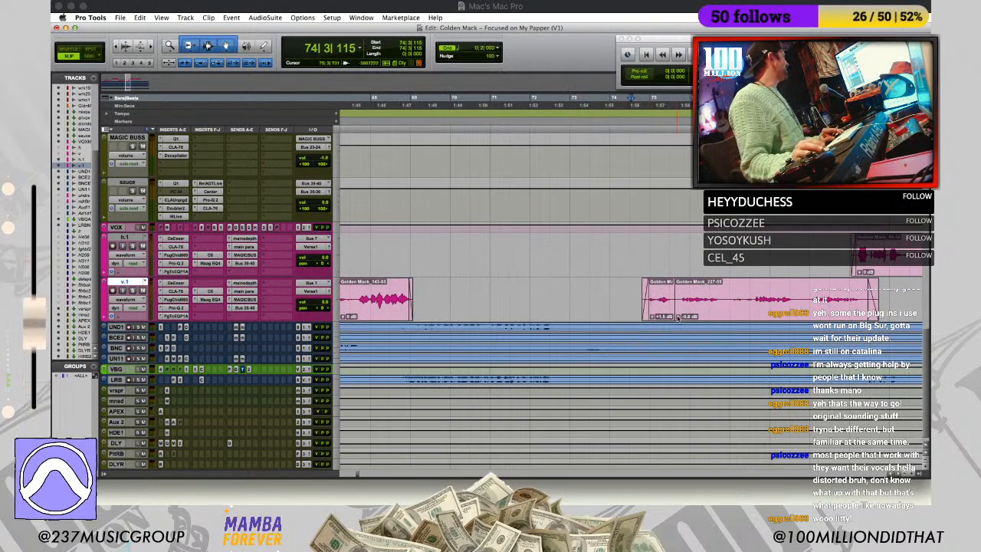
click(678, 317)
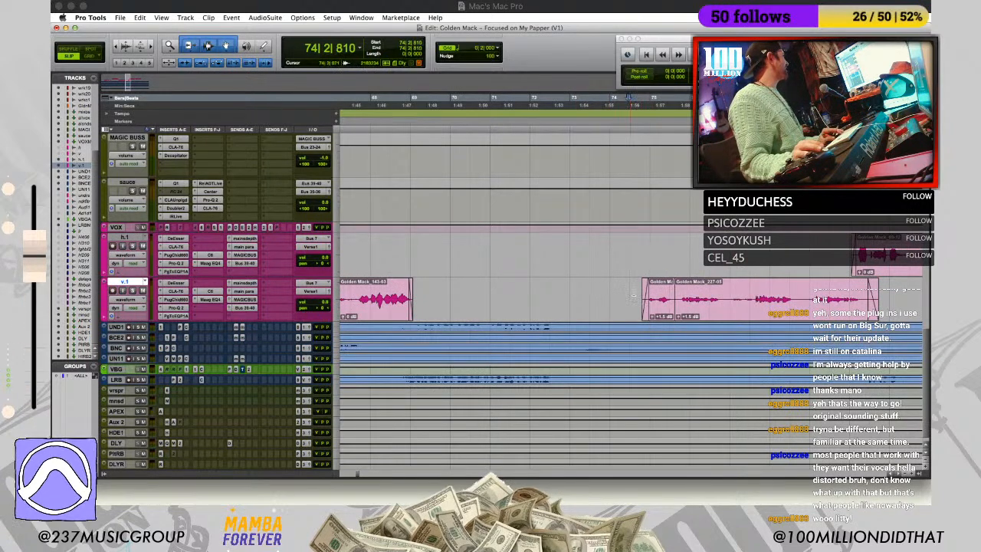
key(Tab)
key(Tab)
click(635, 283)
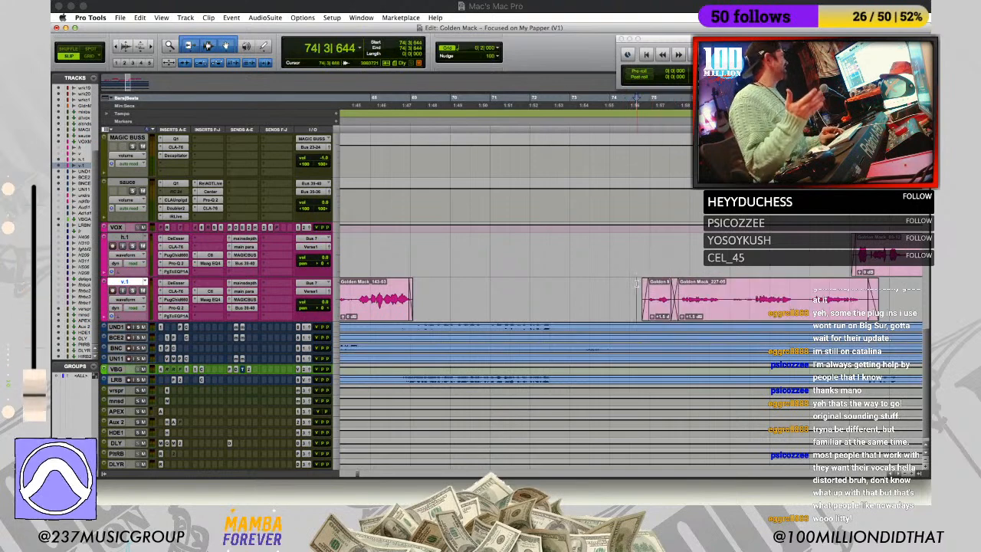
Step: Lower the clip gain of both v.1 clips in the short phrase starting at about bar 75
key(r)
key(r)
key(r)
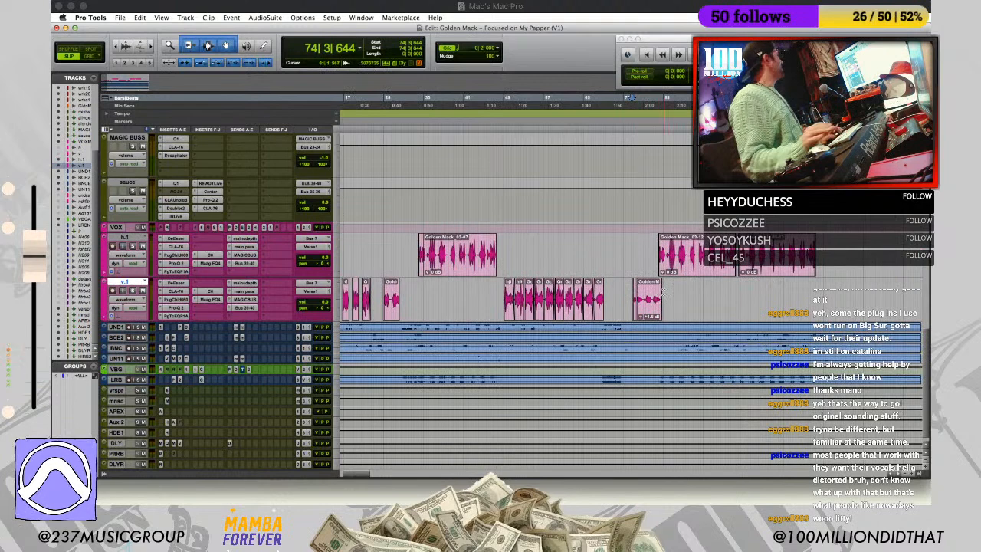
key(t)
key(t)
key(t)
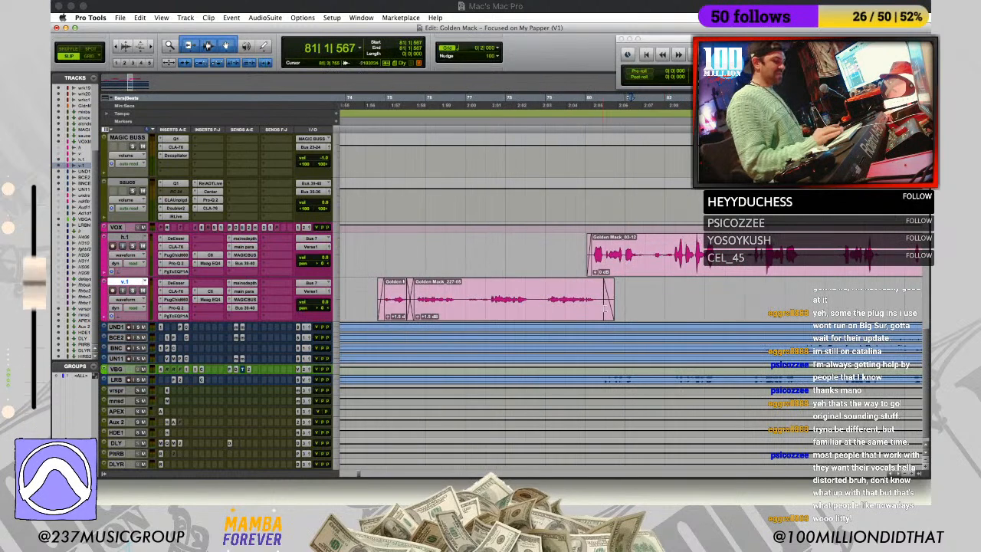
click(420, 317)
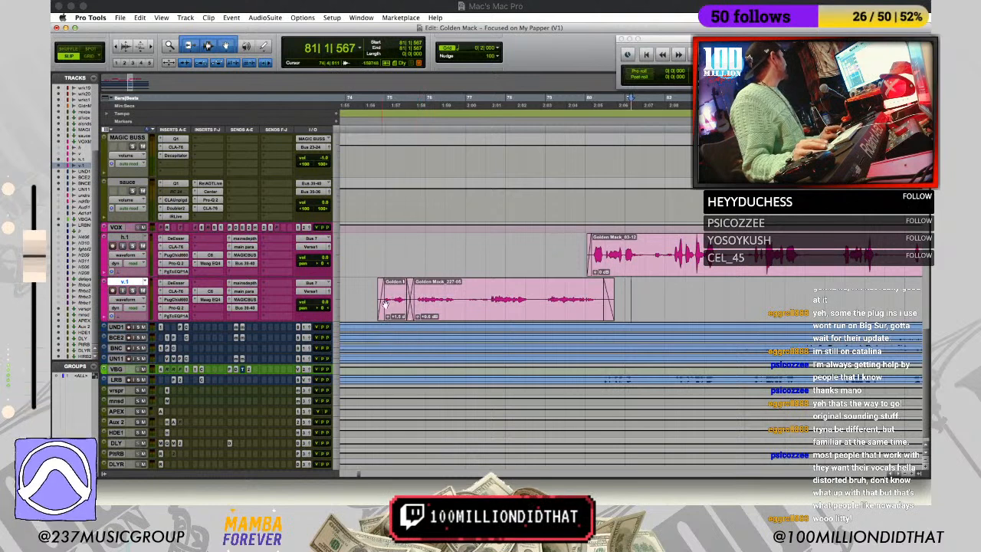
drag(387, 317, 388, 319)
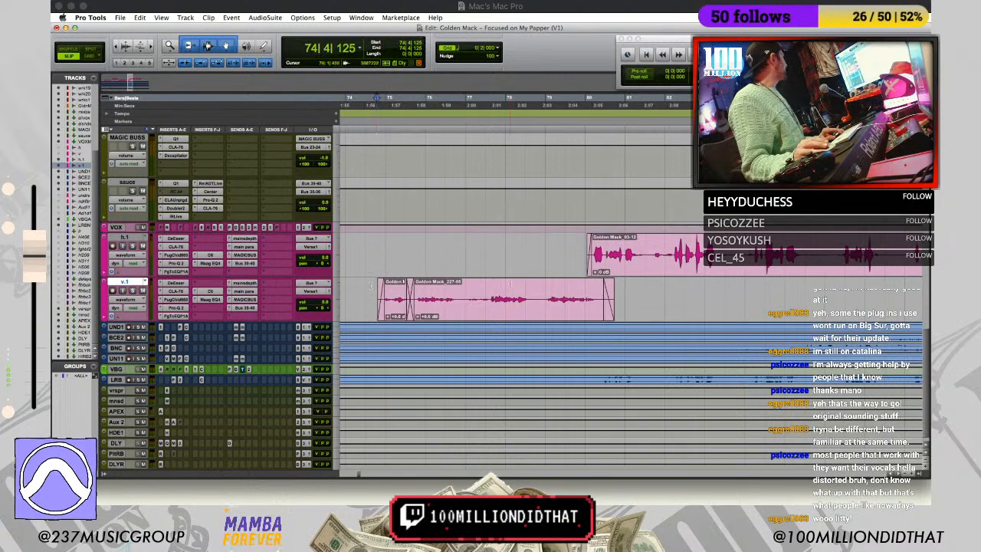
Step: Shorten the end of v.1's phrase before the h.1 hook to about bar 80
drag(613, 299, 588, 283)
click(612, 290)
key(r)
key(r)
key(r)
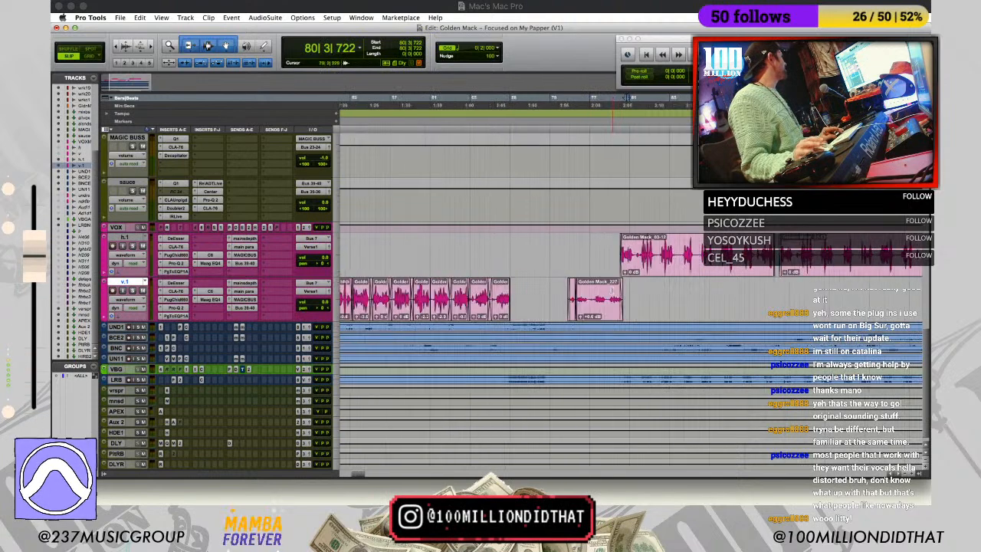
Step: Inspect the end of v.1's last first-verse clip between about bars 26 and 28
click(361, 289)
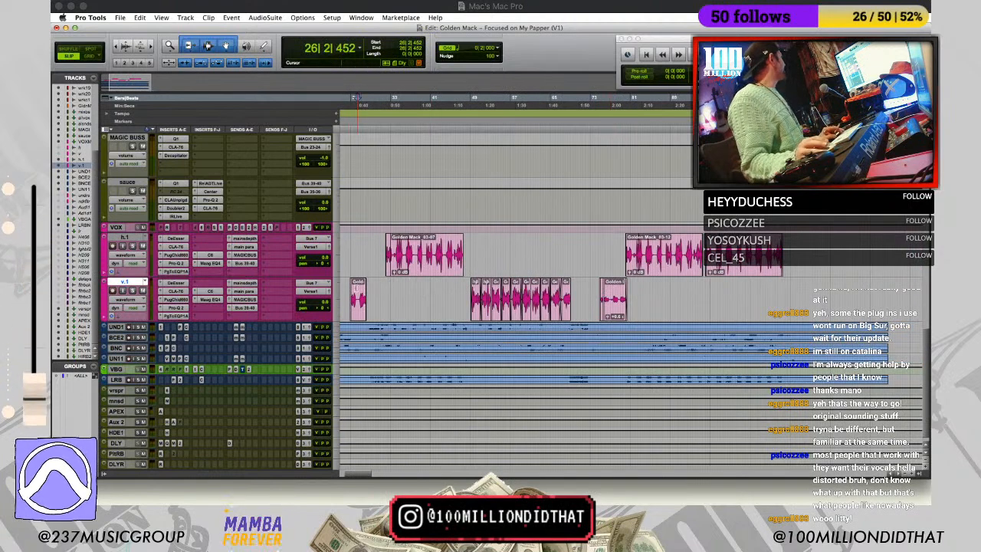
key(t)
key(t)
key(t)
key(r)
key(r)
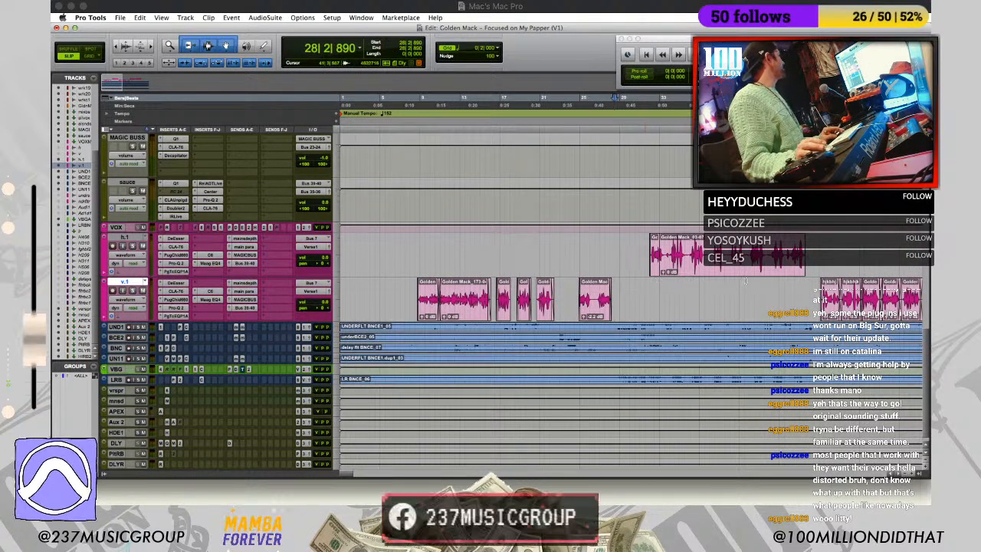
Step: Trim the end of h.1's first hook clip to about bar 47 and add a short fade-out
click(673, 274)
drag(804, 256, 808, 255)
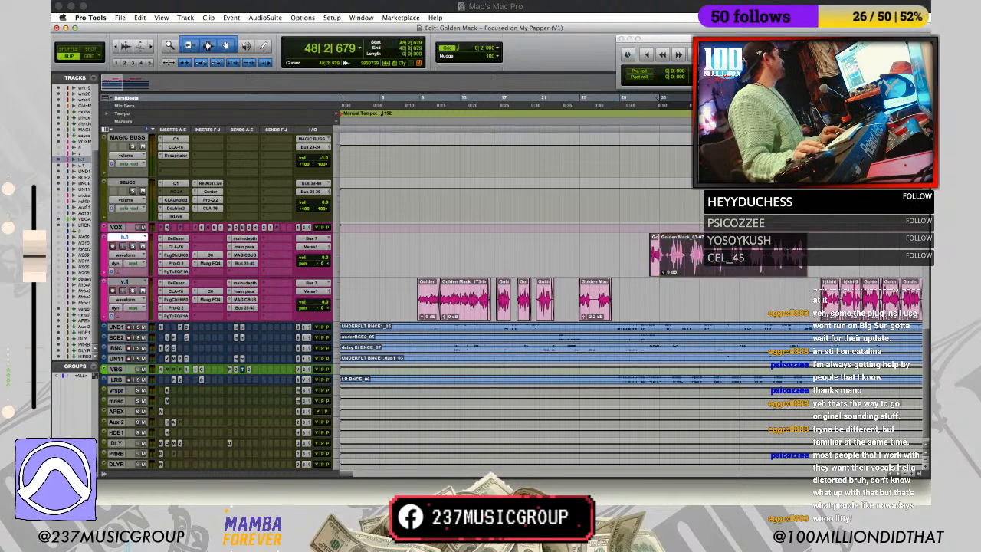
click(813, 256)
key(t)
key(t)
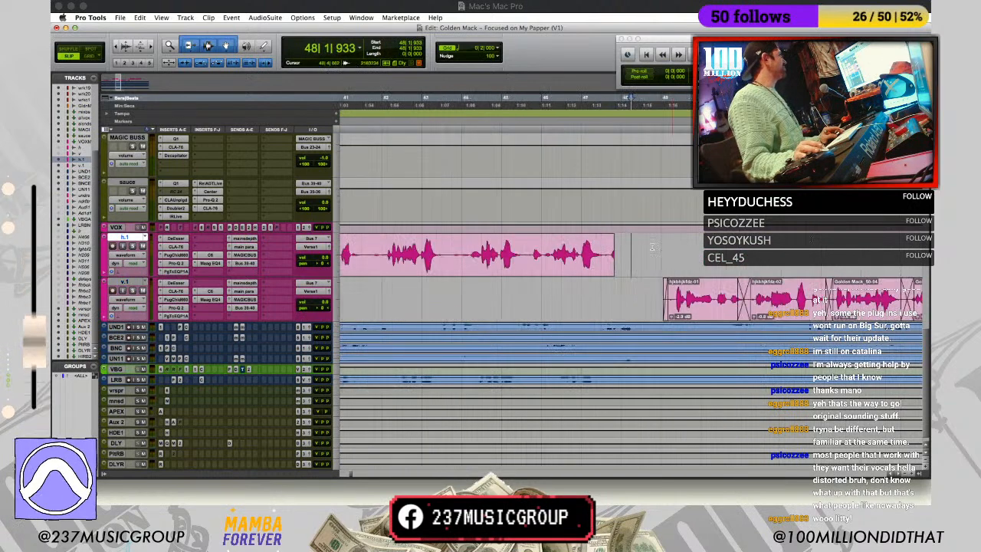
drag(638, 263, 597, 240)
key(Delete)
click(591, 295)
Step: Trim the start of v.1's first second-verse clip at about bar 49 and fade it in
click(640, 292)
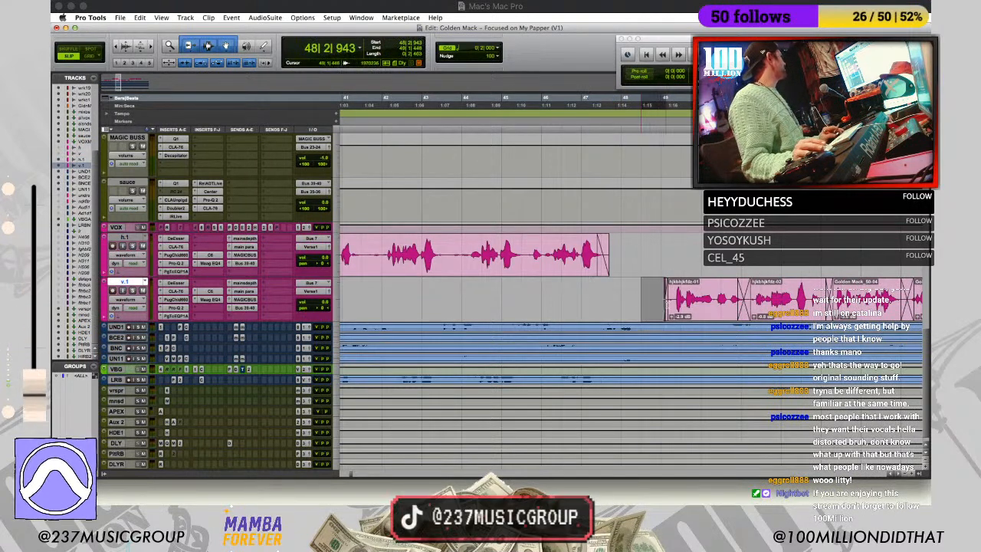
drag(664, 308, 675, 284)
click(660, 258)
Step: Play the song from about bar 11 with the whole arrangement in view
key(r)
key(r)
key(r)
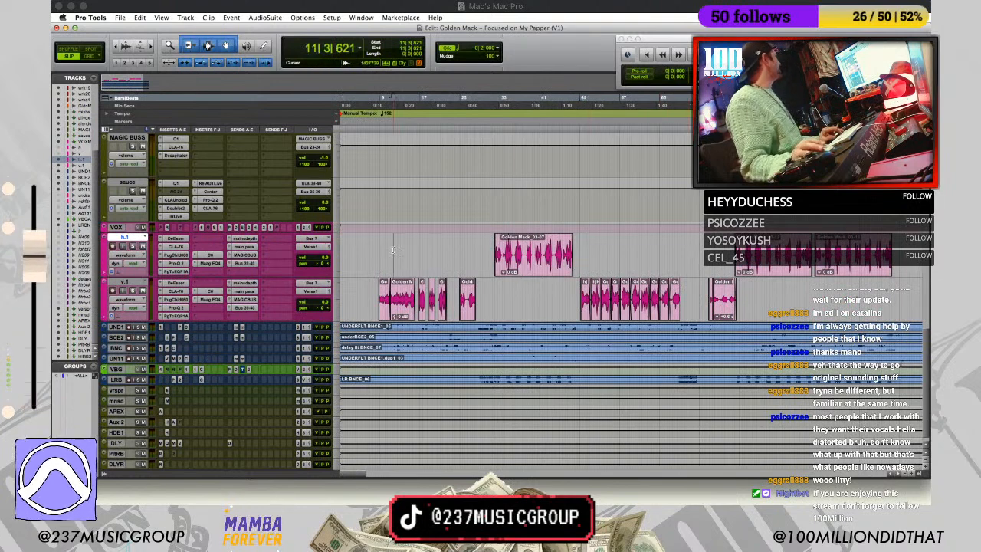
key(r)
key(space)
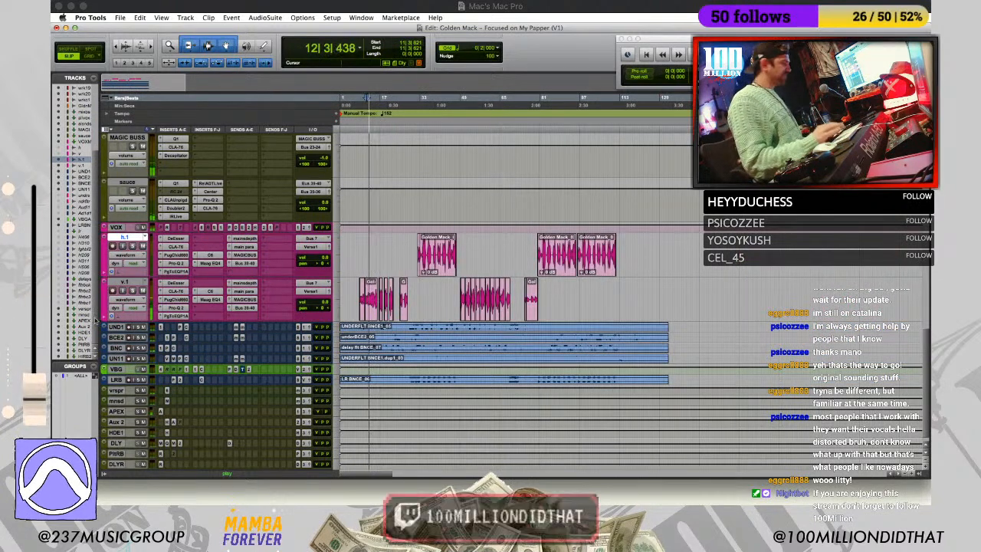
Step: Set the track height of UND1, BCE2, BNC and UN11 to micro, then select the v.1 track
click(115, 326)
shift+click(117, 358)
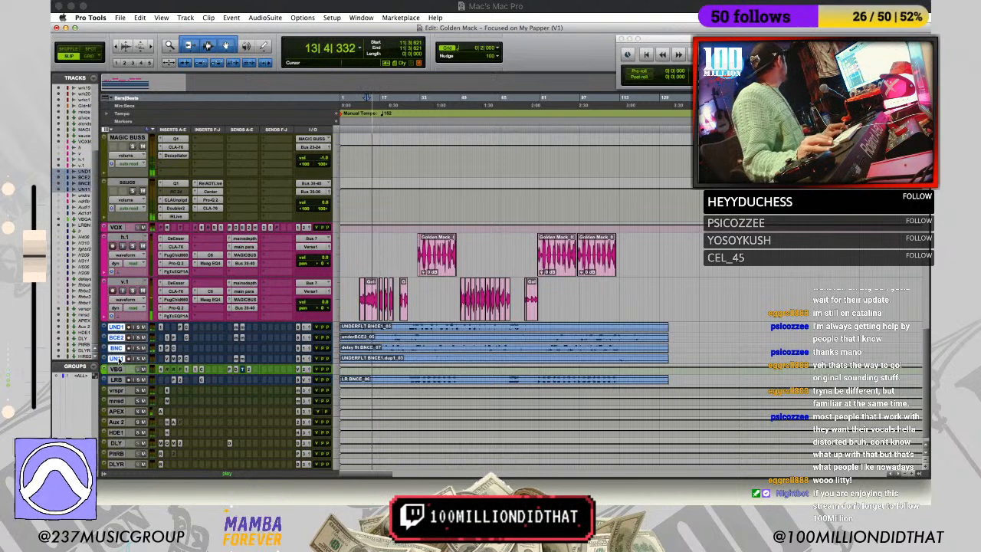
click(341, 350)
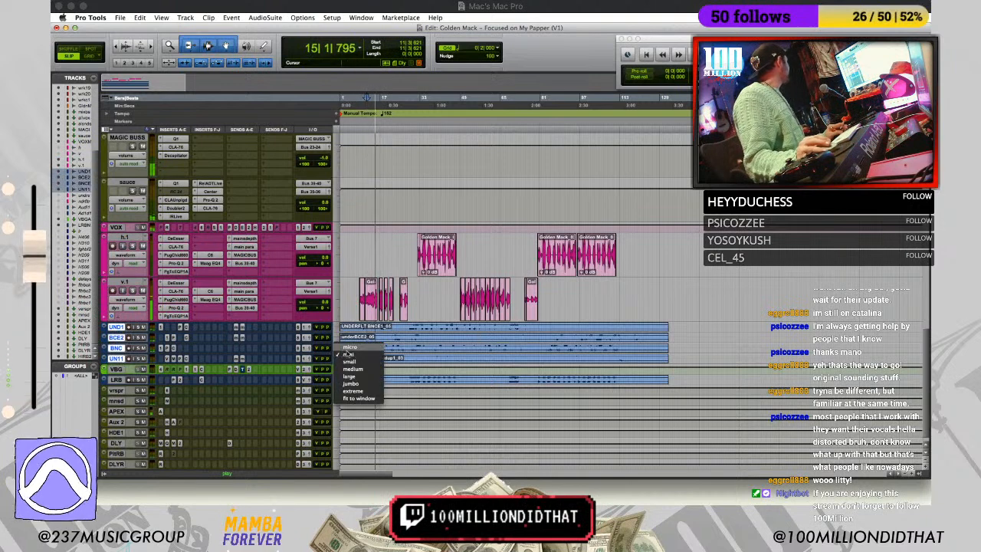
click(350, 347)
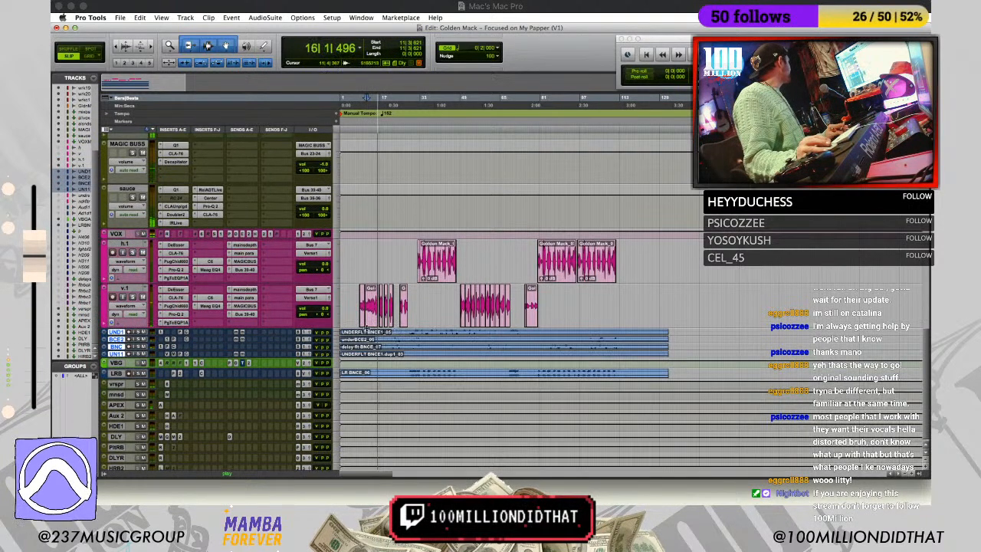
click(124, 288)
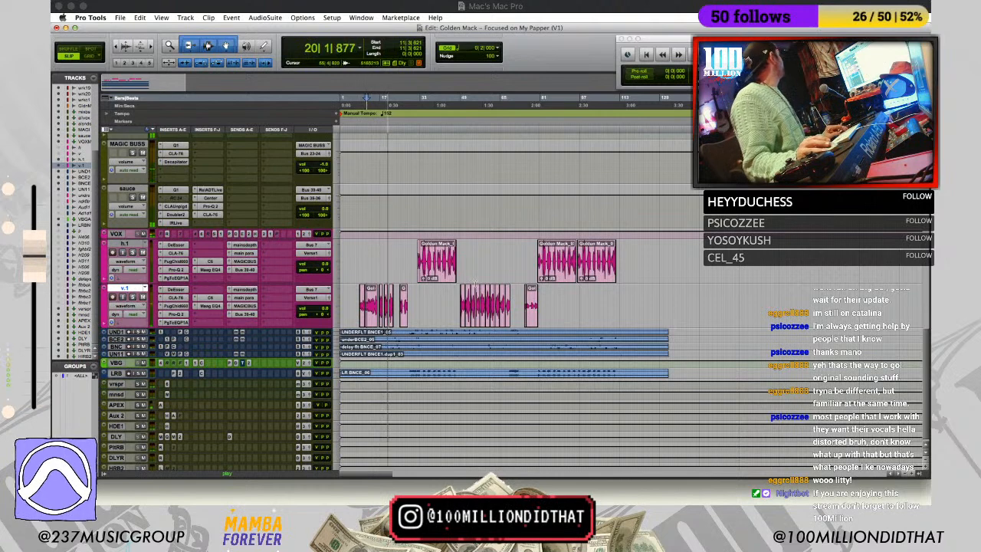
Step: Play from about bar 48 and adjust the clip gain of v.1's first two second-verse clips at bars 49 and 51
click(457, 243)
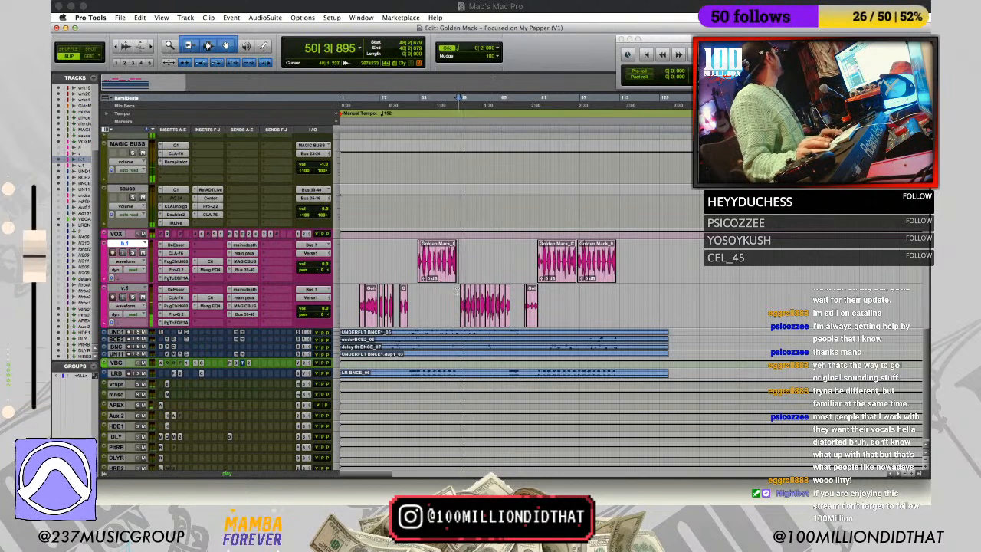
key(super+bracketright)
key(super+bracketright)
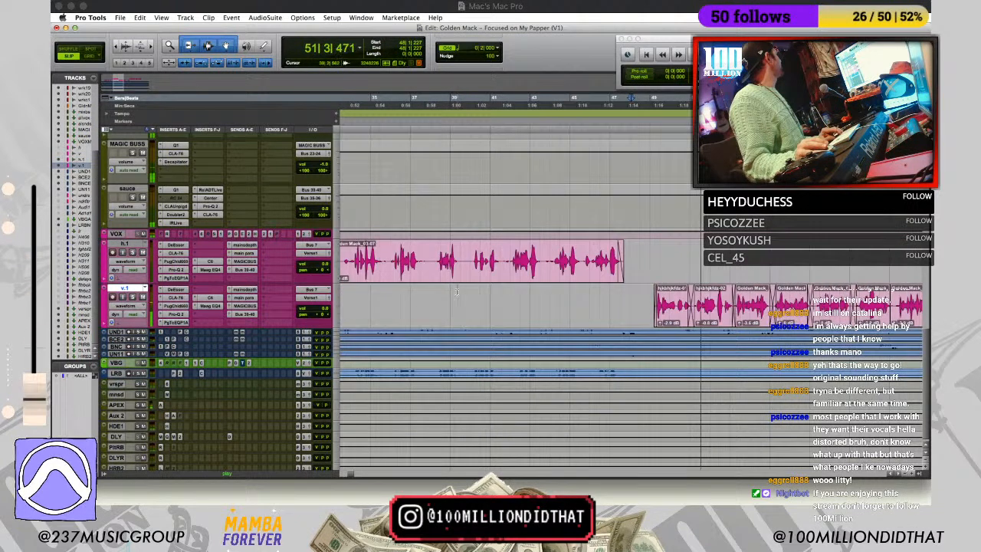
click(659, 325)
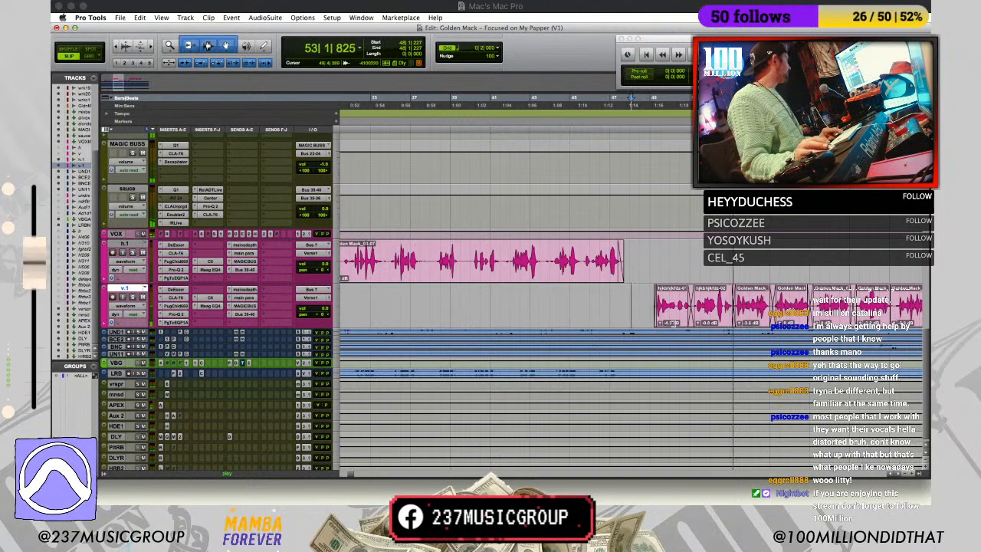
drag(700, 324, 701, 331)
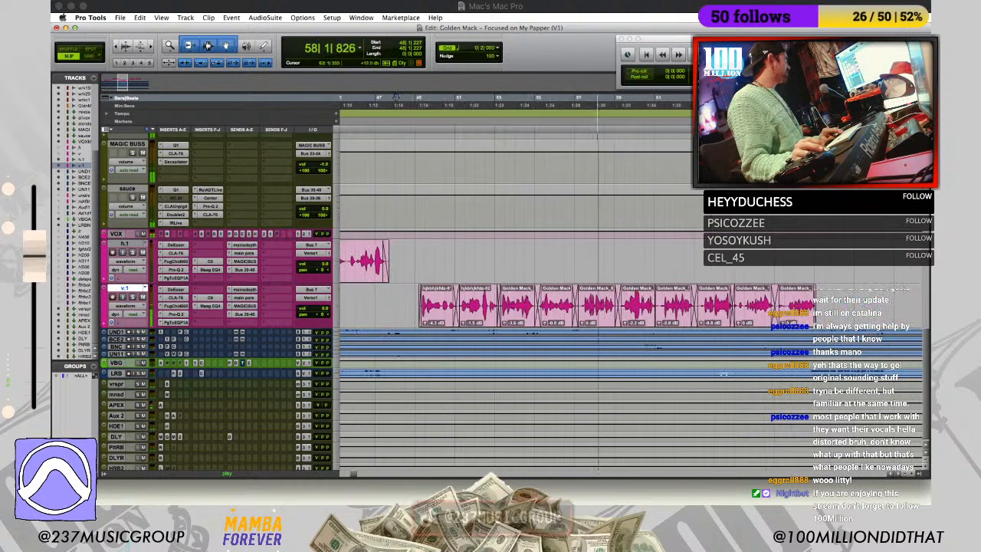
Step: Adjust the clip gain of v.1's second-verse clips at about bars 57 and 59 during playback
click(583, 322)
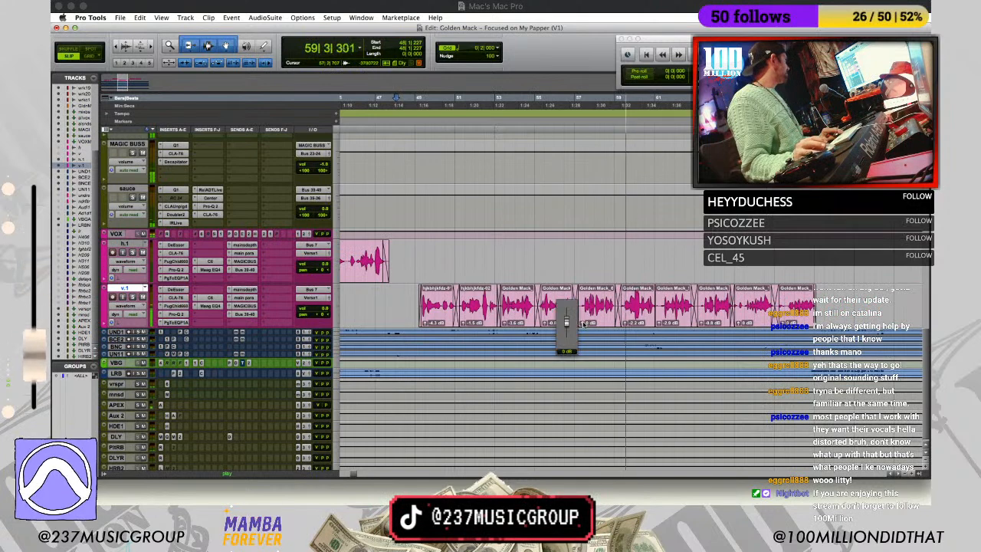
drag(624, 323, 624, 326)
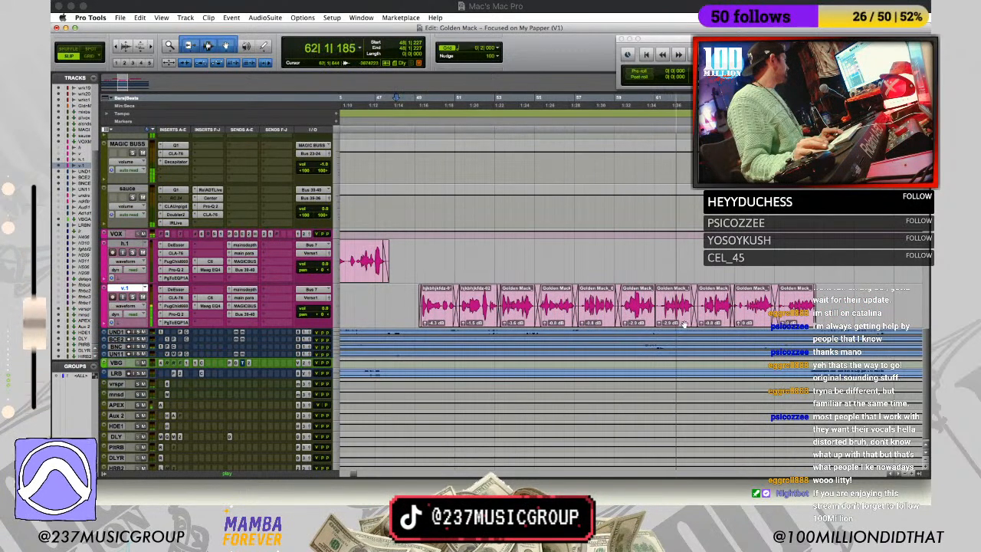
Step: Replay from about bar 61 and move the boundary between the two v.1 clips there slightly earlier
click(655, 253)
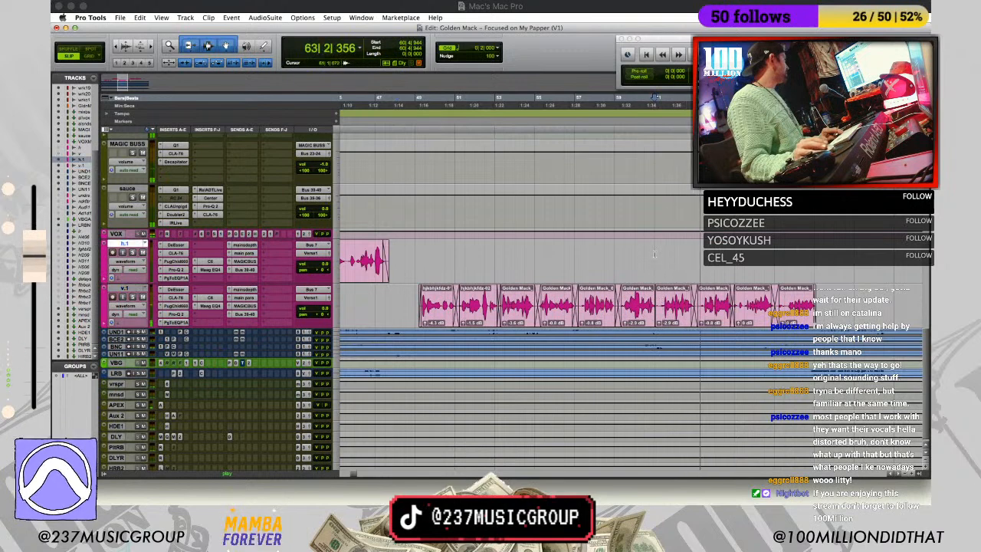
key(t)
key(t)
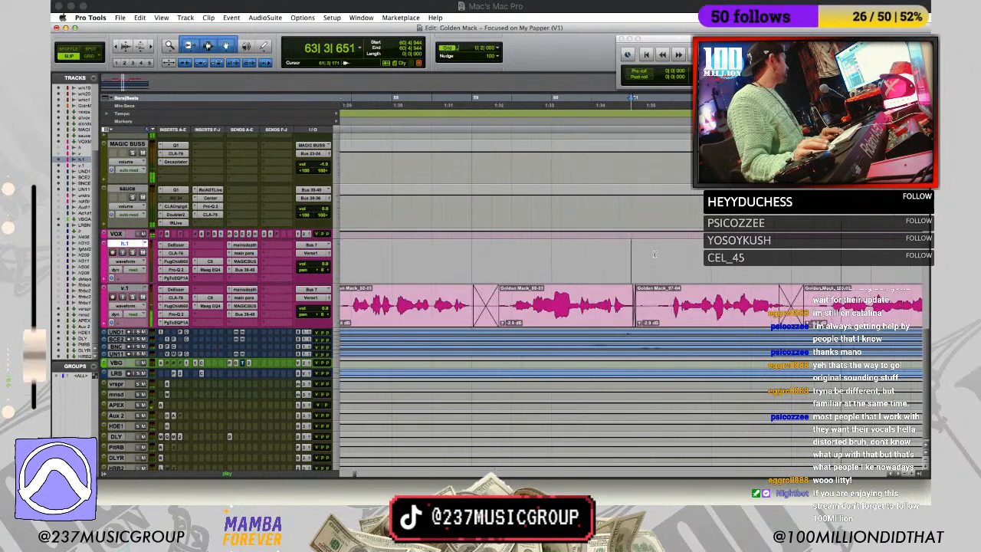
click(633, 318)
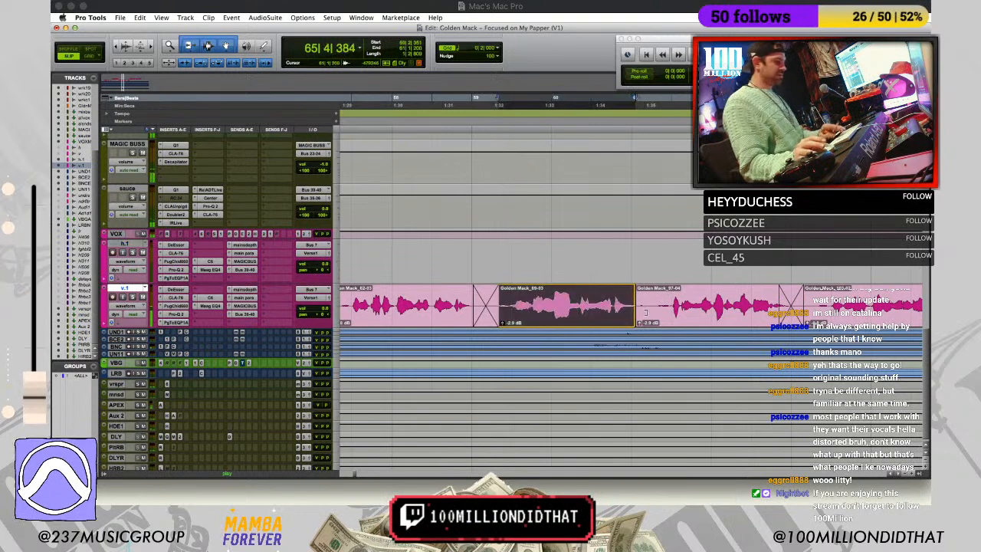
click(639, 305)
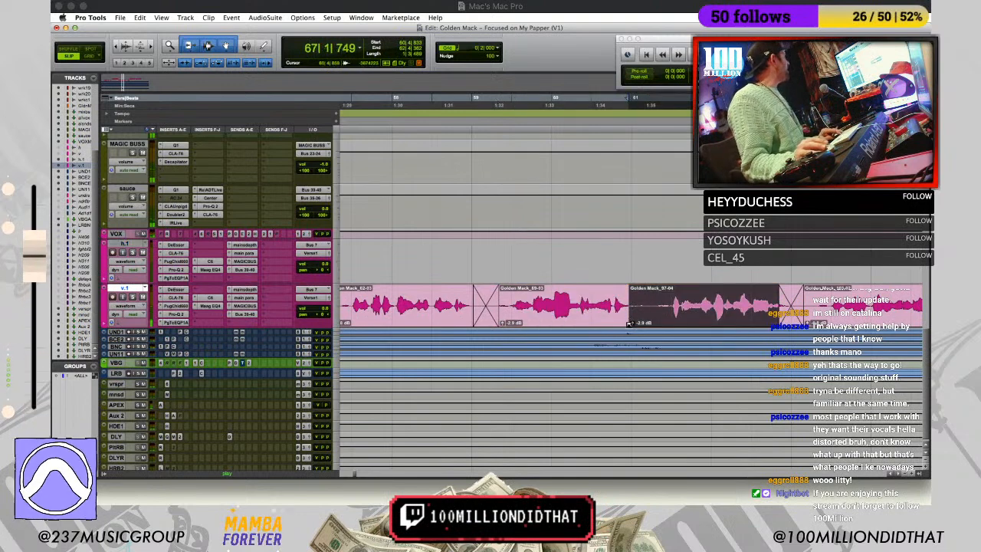
Step: Crossfade the two v.1 clips meeting near bar 60, adjusting the invalid fade bounds, and replay from just before the join
shift+click(626, 324)
key(super+f)
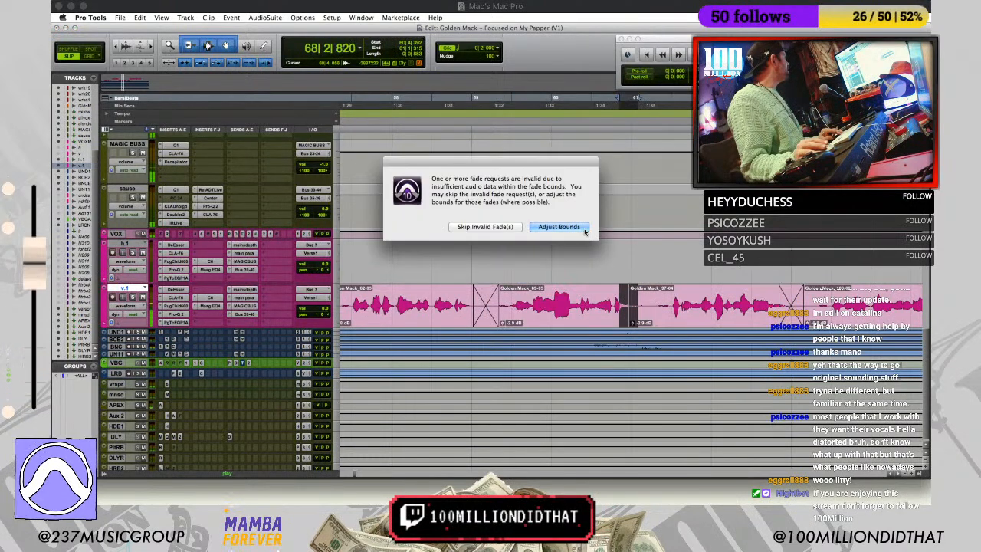
click(582, 226)
click(621, 260)
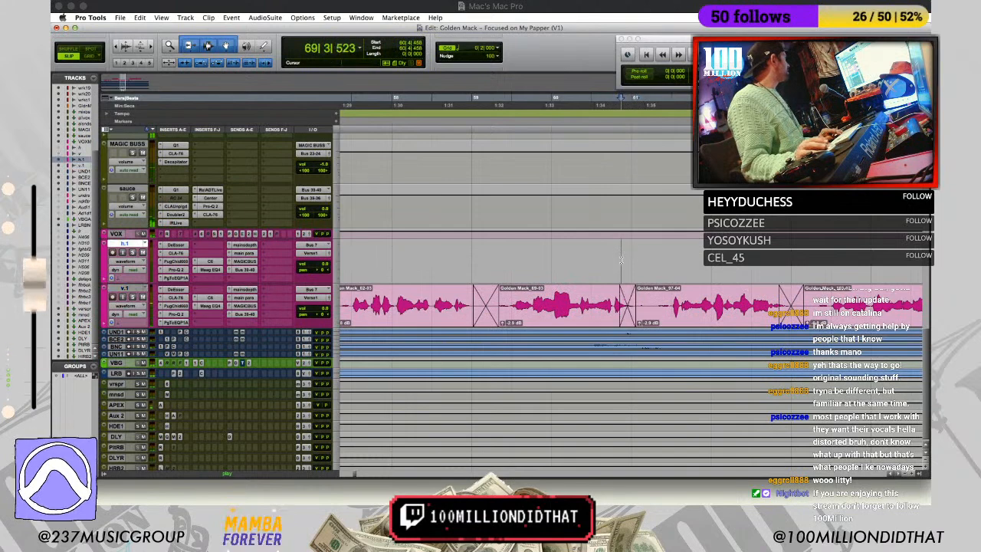
key(r)
click(617, 255)
click(617, 256)
key(space)
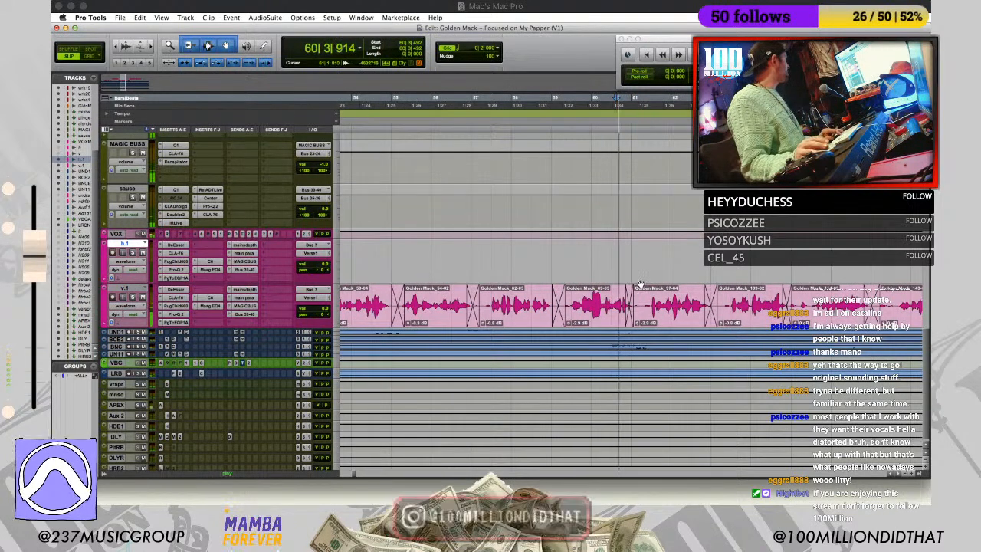
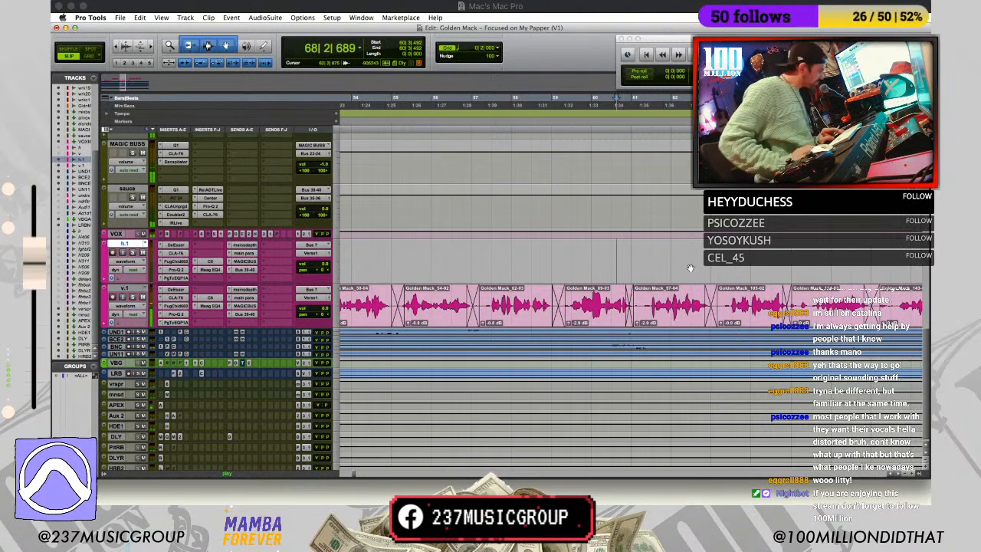
Step: Examine v.1's last second-verse clips around bar 68 and the vocal clip layout of the surrounding sections
key(Down)
key(r)
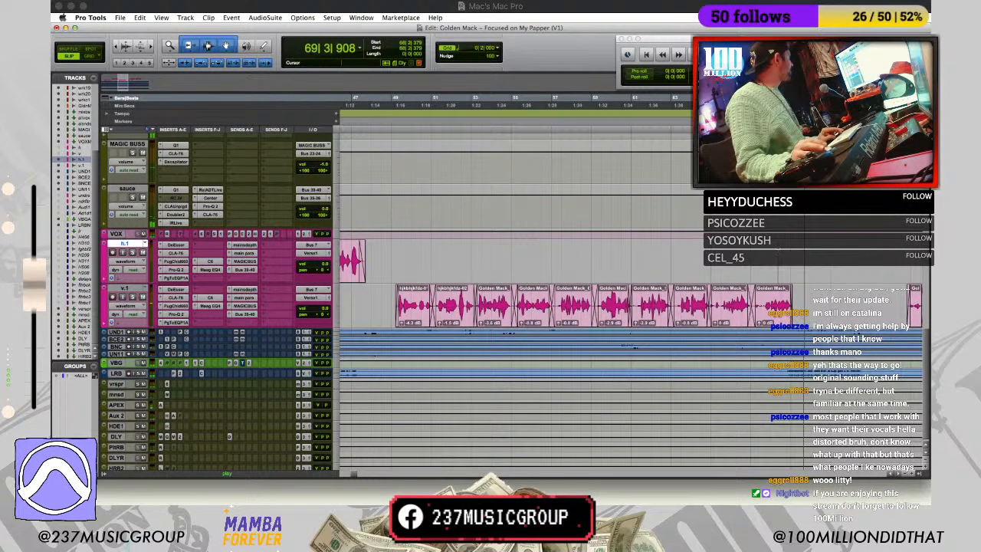
key(t)
key(t)
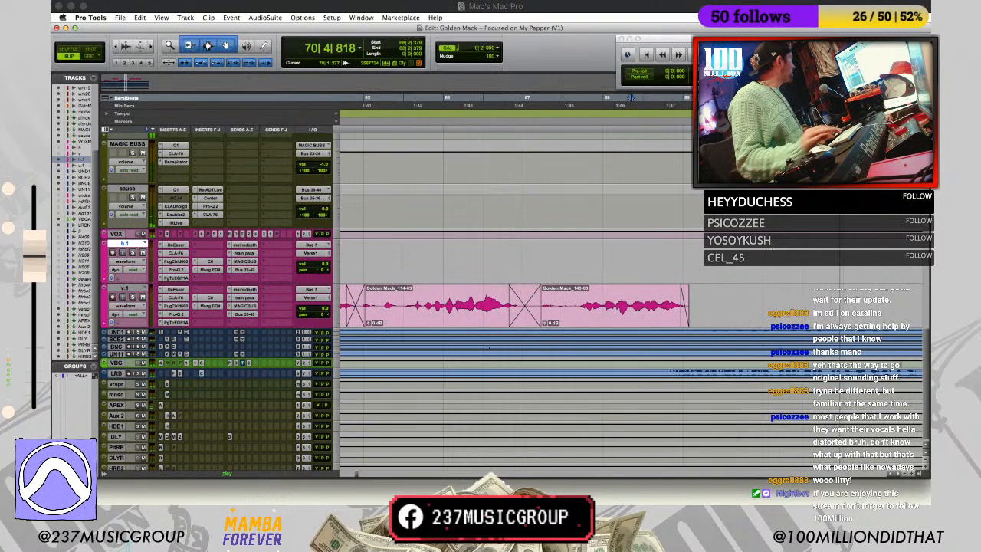
key(r)
key(r)
key(r)
key(r)
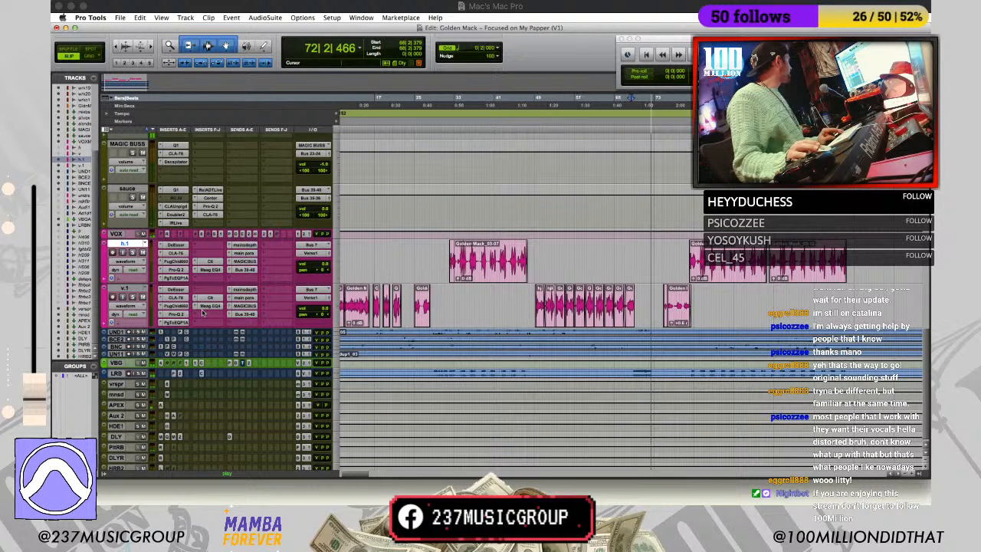
Step: Check v.1's Maag EQ4 and CLA-76 settings while replaying from about bar 49, moving the compressor window clear of the vocal tracks
click(209, 306)
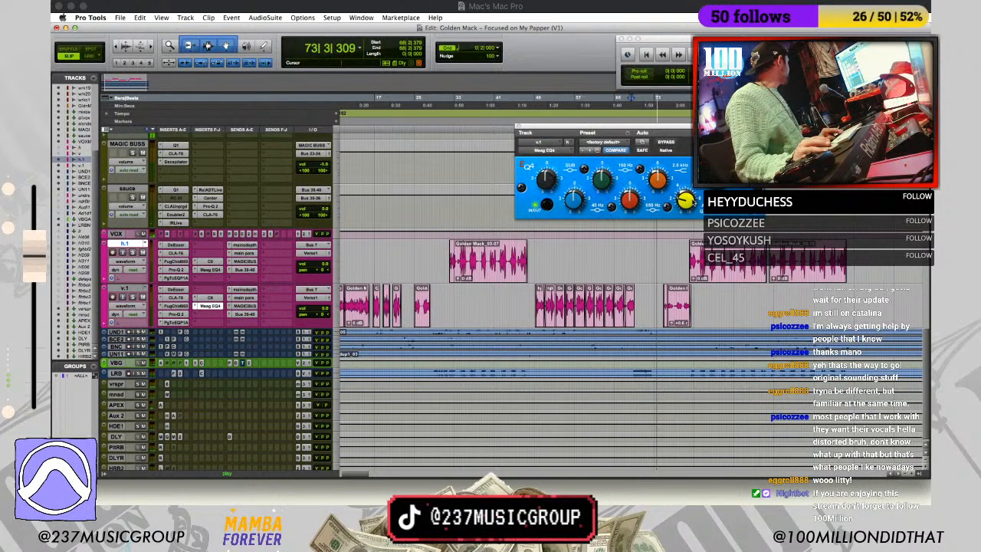
click(539, 251)
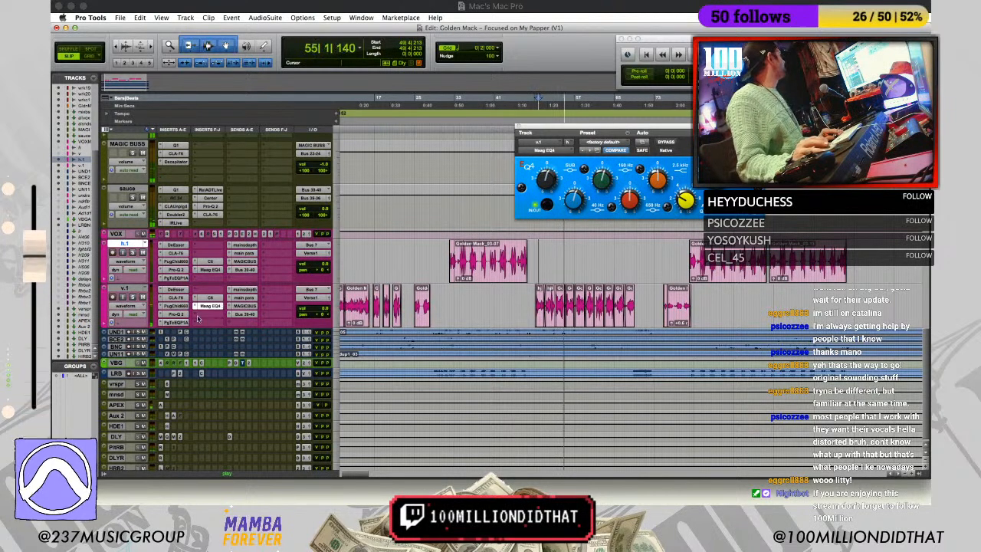
click(176, 297)
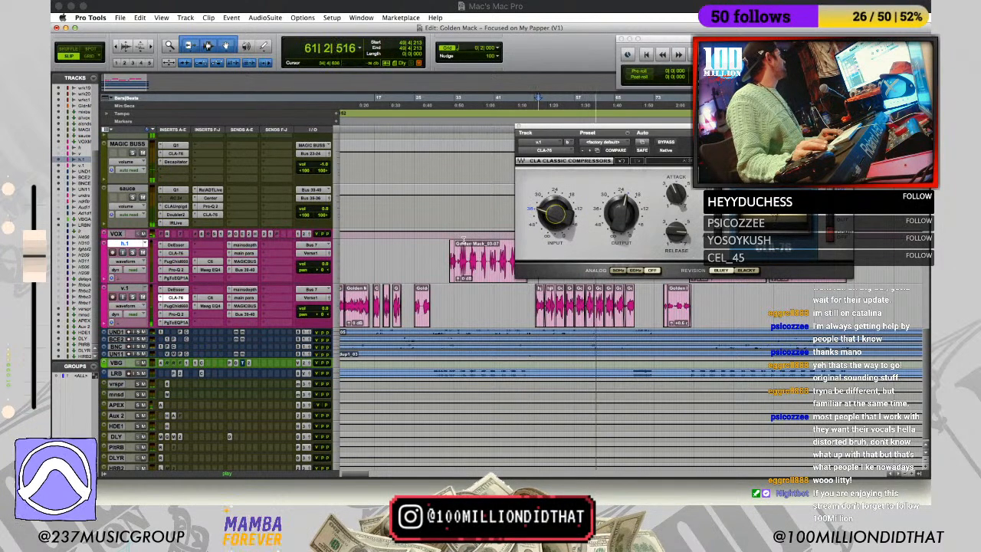
mouse_move(554, 215)
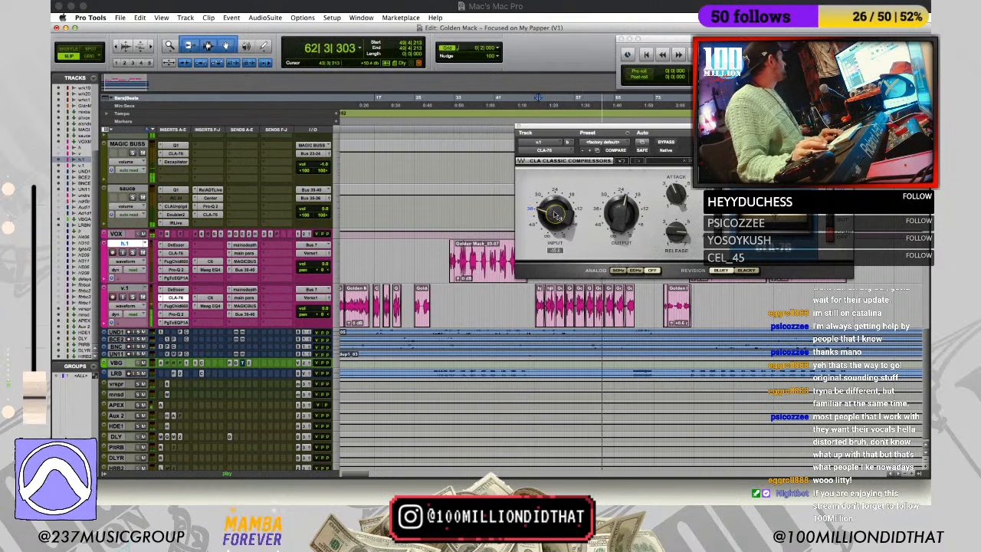
drag(537, 127, 618, 354)
Step: Adjust the clip gain of v.1's clip at about bar 63 during playback and check the end of the last second-verse clip
click(615, 270)
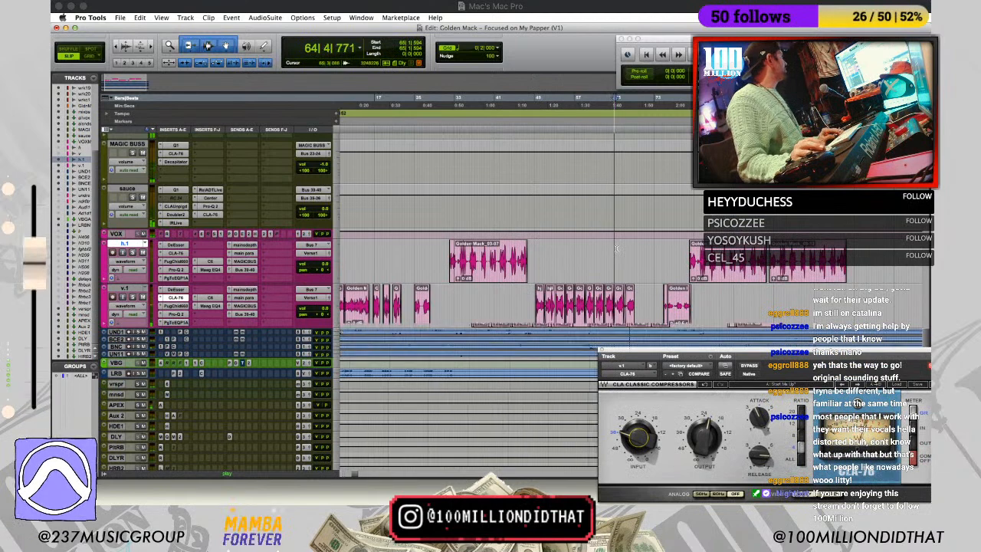
key(t)
key(t)
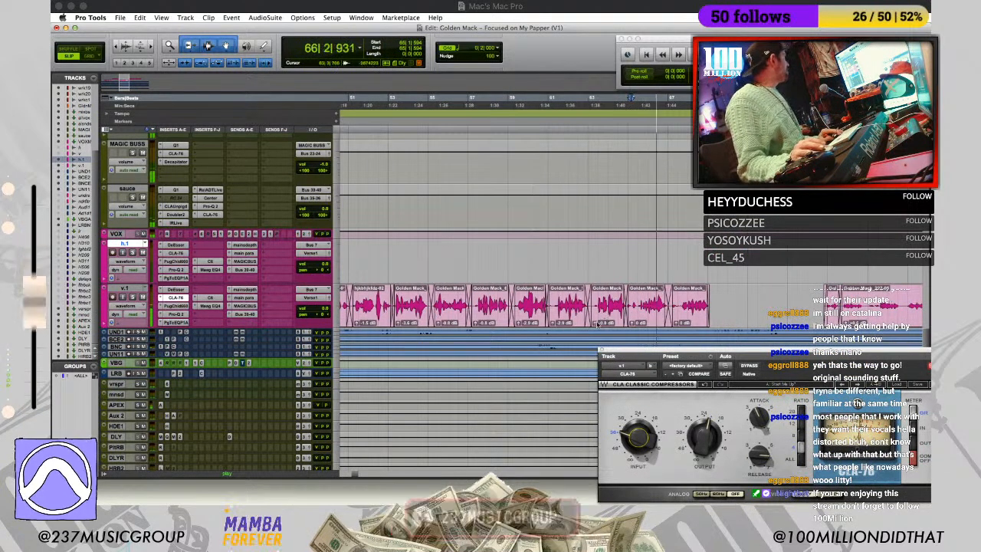
click(595, 323)
drag(597, 327, 596, 329)
click(705, 306)
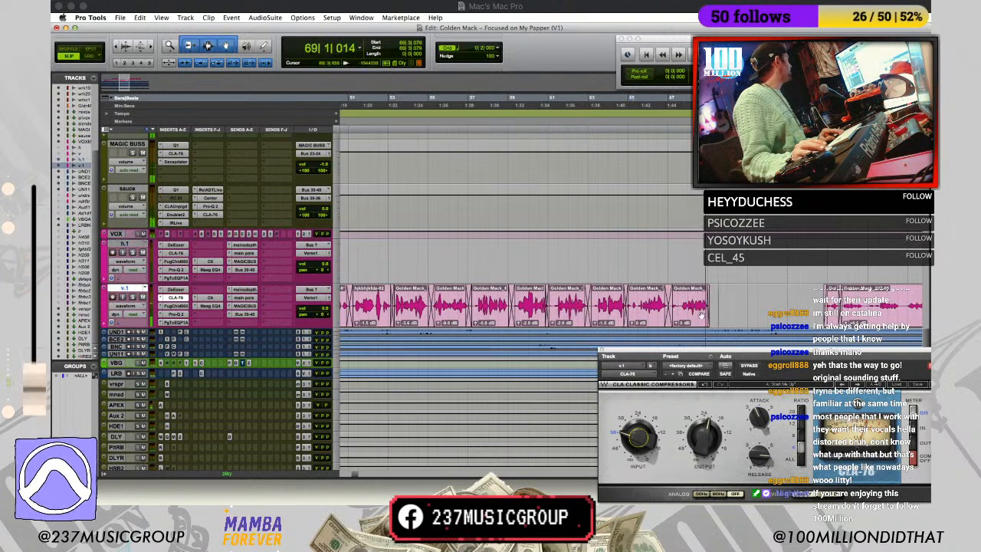
drag(707, 306, 717, 306)
click(721, 307)
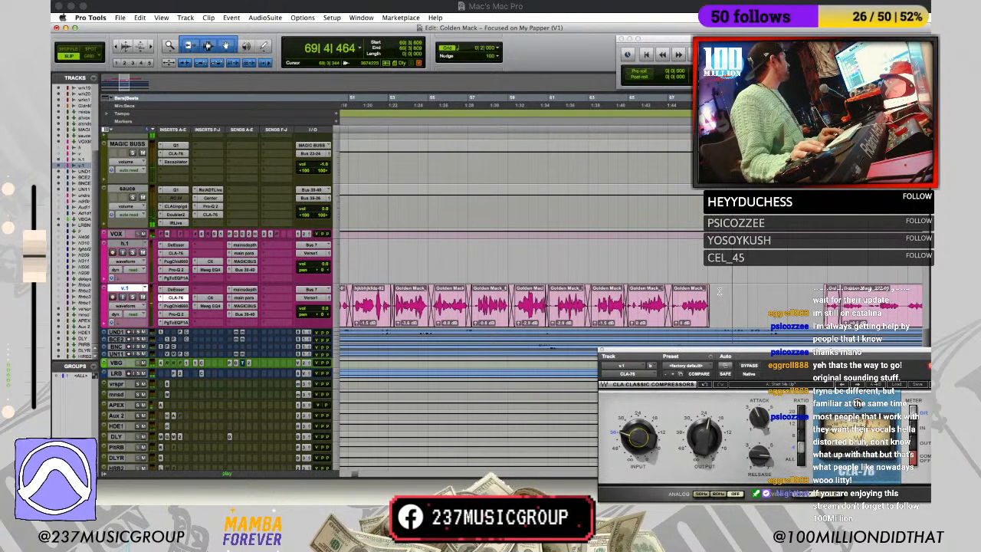
Step: Close the CLA-76 window and separate the LR BNCE audio between about bars 68 and 73 into its own clip
key(r)
key(r)
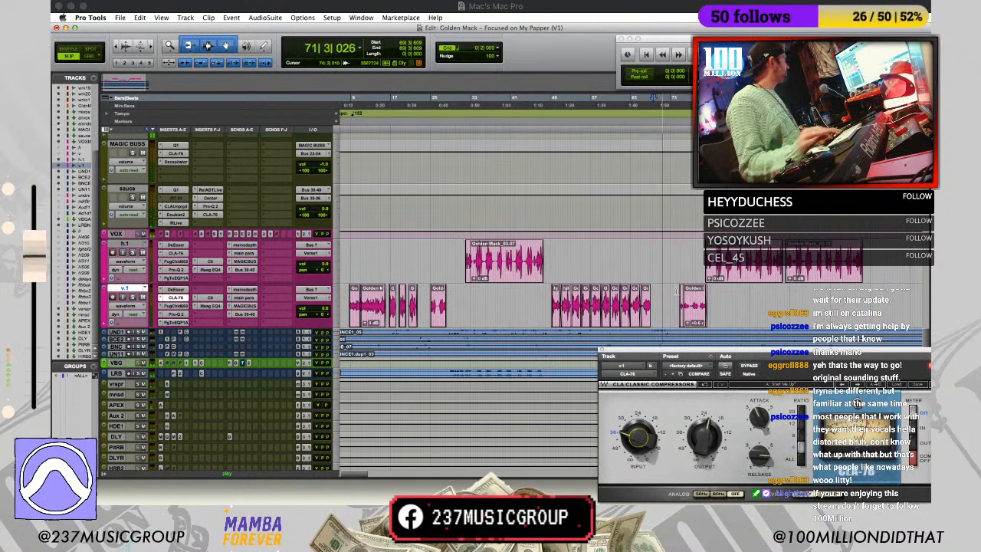
scroll(676, 290, down, 1)
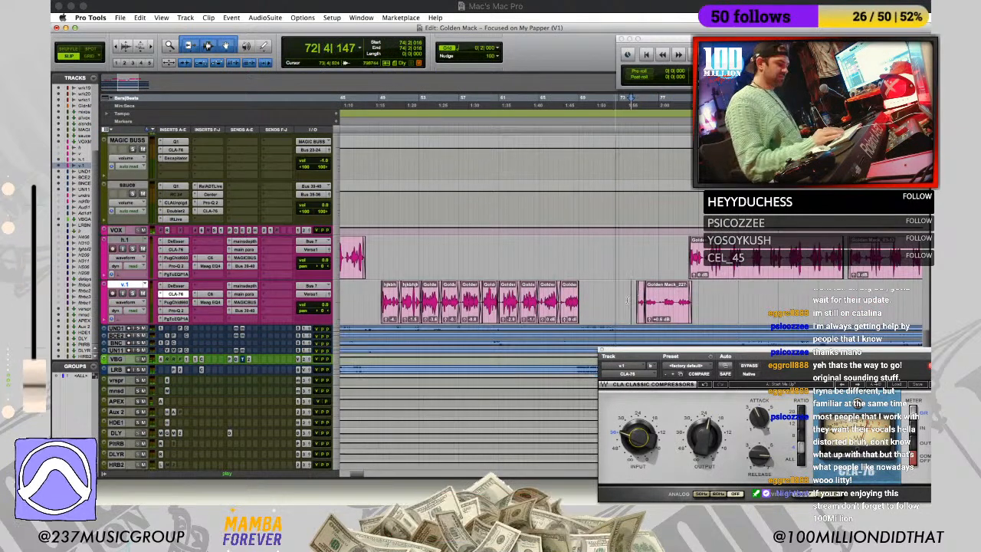
click(602, 355)
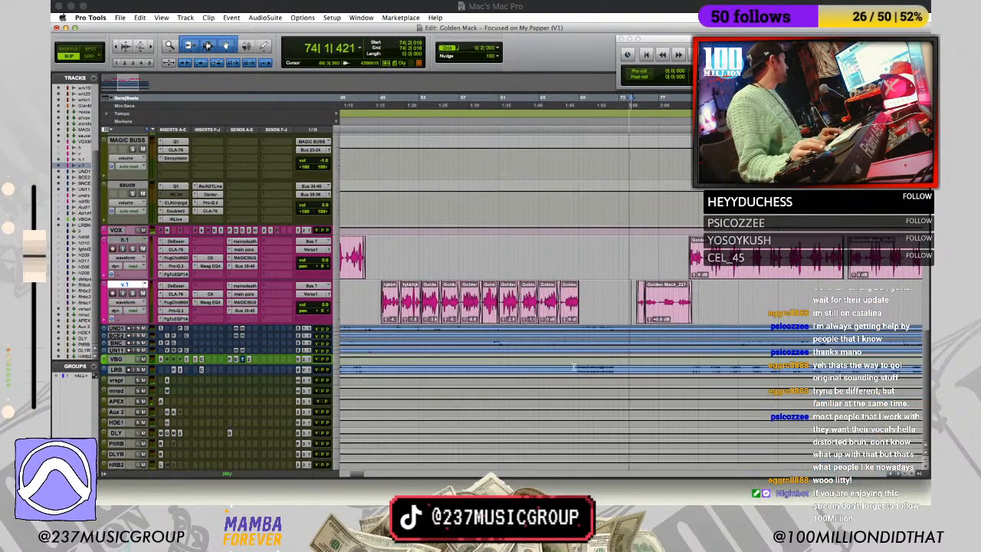
drag(573, 369, 623, 369)
key(b)
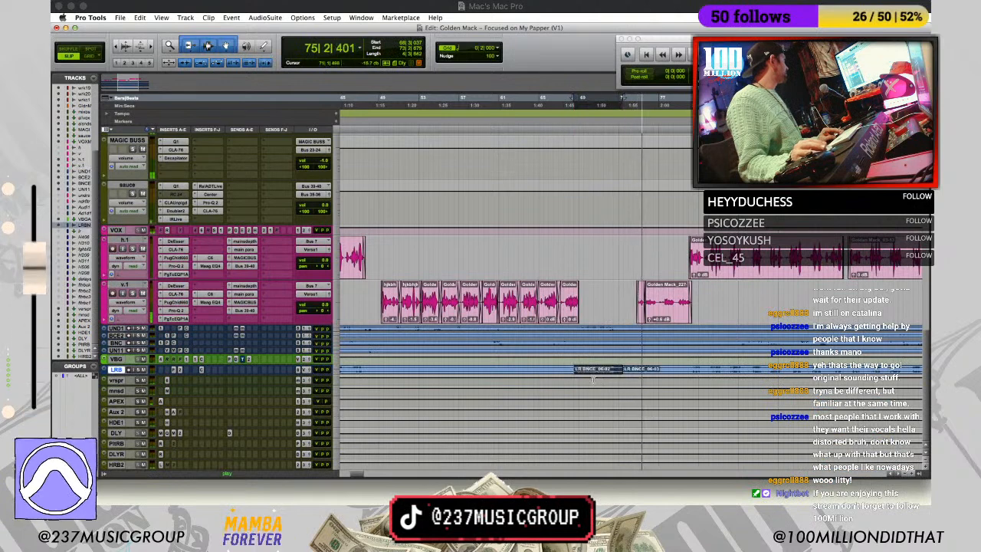
Step: Set the LR BNCE track height to medium, raise the separated clip's gain to about +2.5 dB and replay from bar 68
click(335, 372)
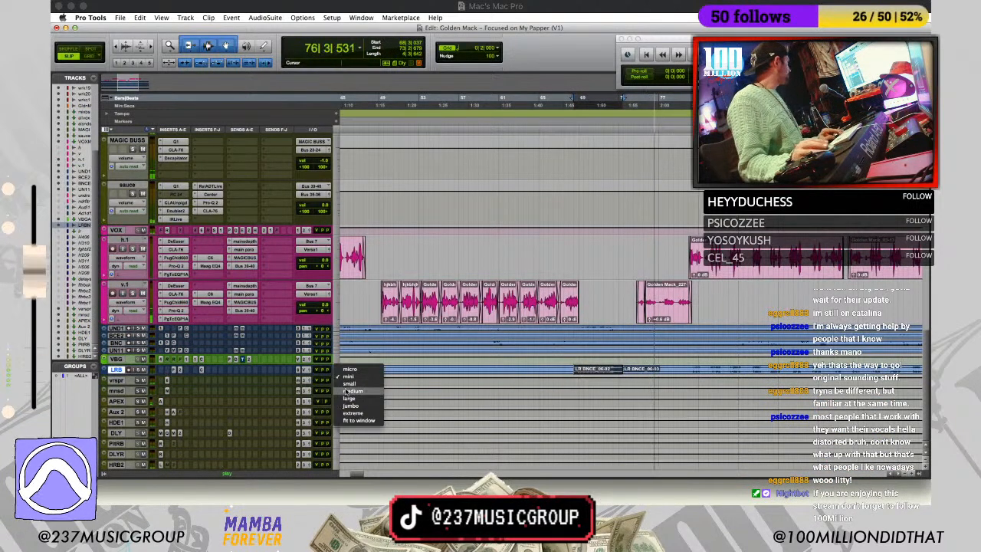
click(354, 395)
click(578, 404)
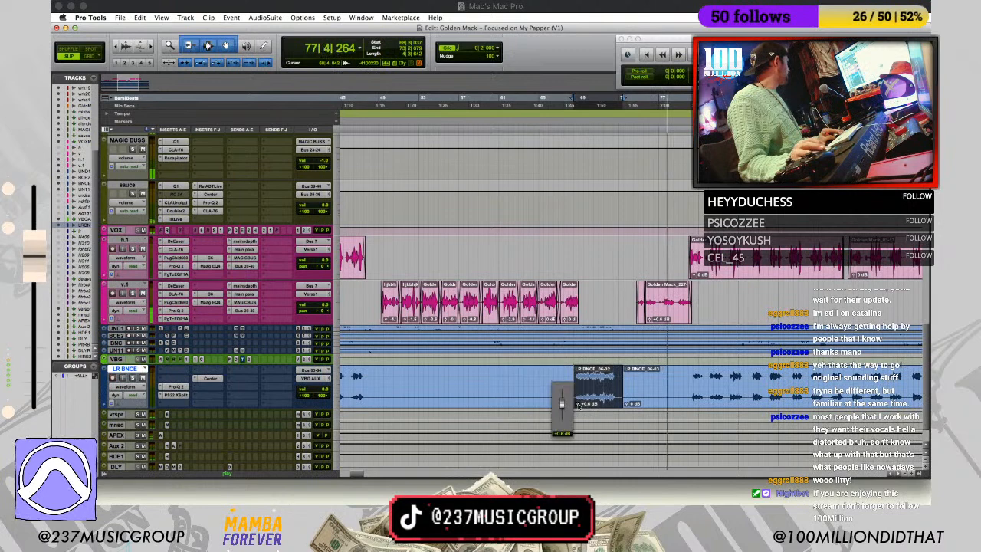
drag(579, 405, 572, 363)
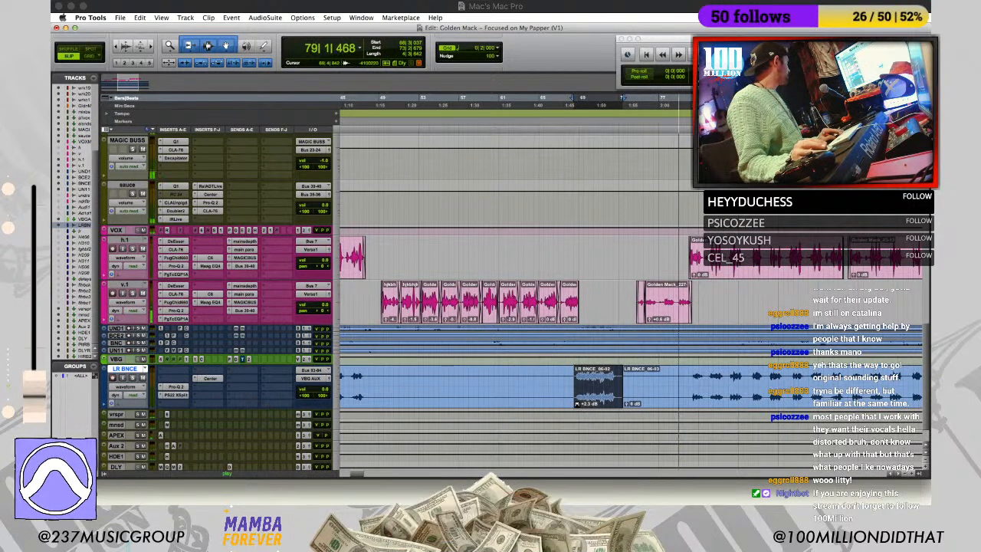
click(573, 361)
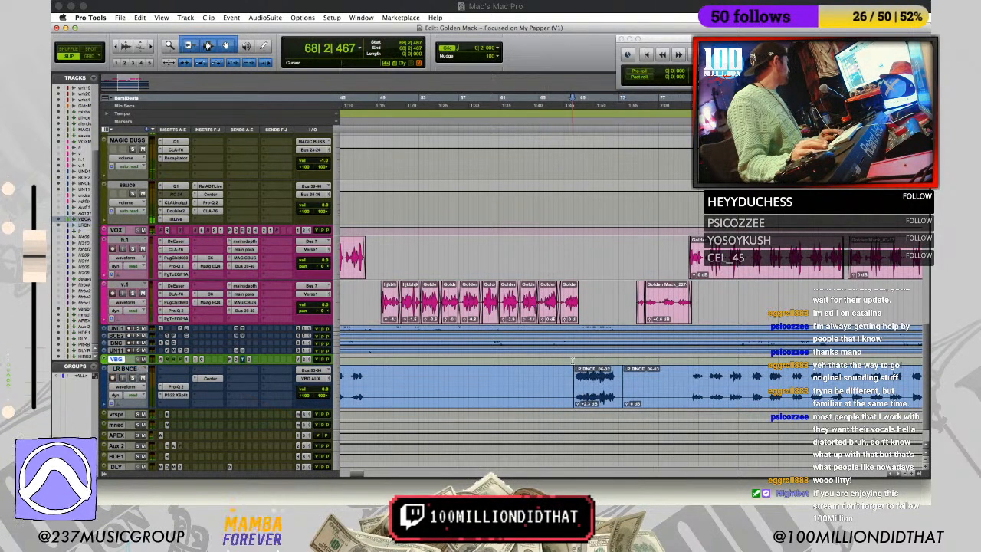
key(space)
Step: Listen on from bar 68 while reviewing the remaining v.1 and h.1 clips up to about bar 111
key(t)
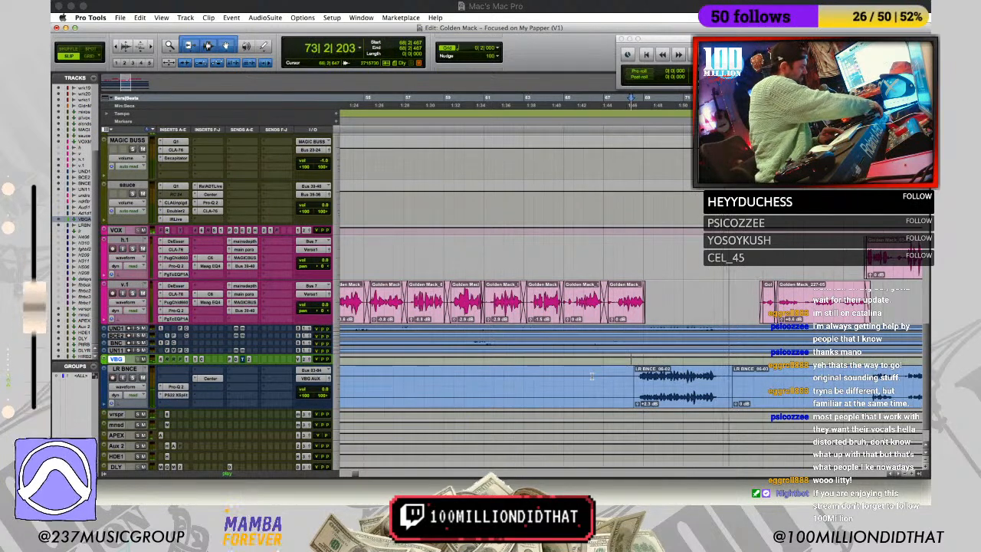
key(r)
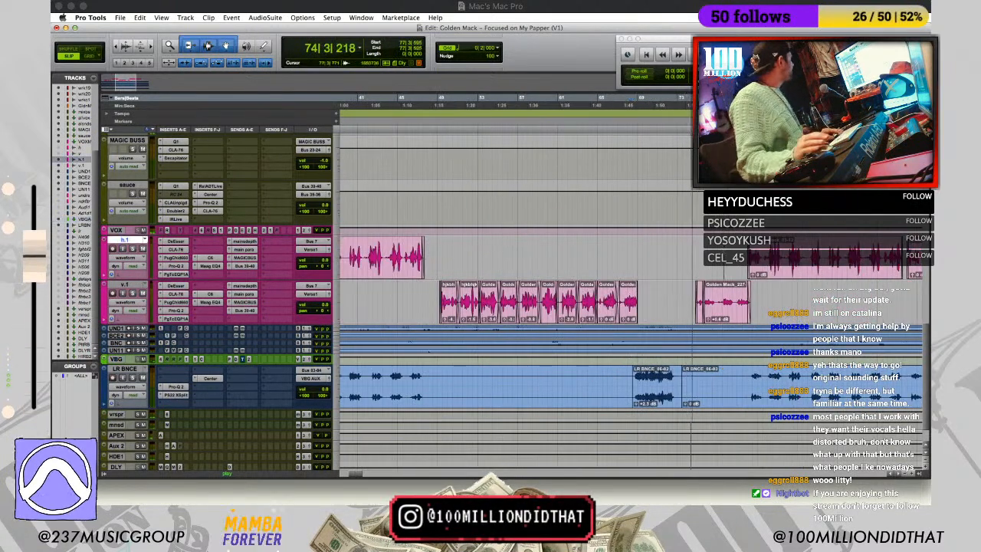
key(r)
key(r)
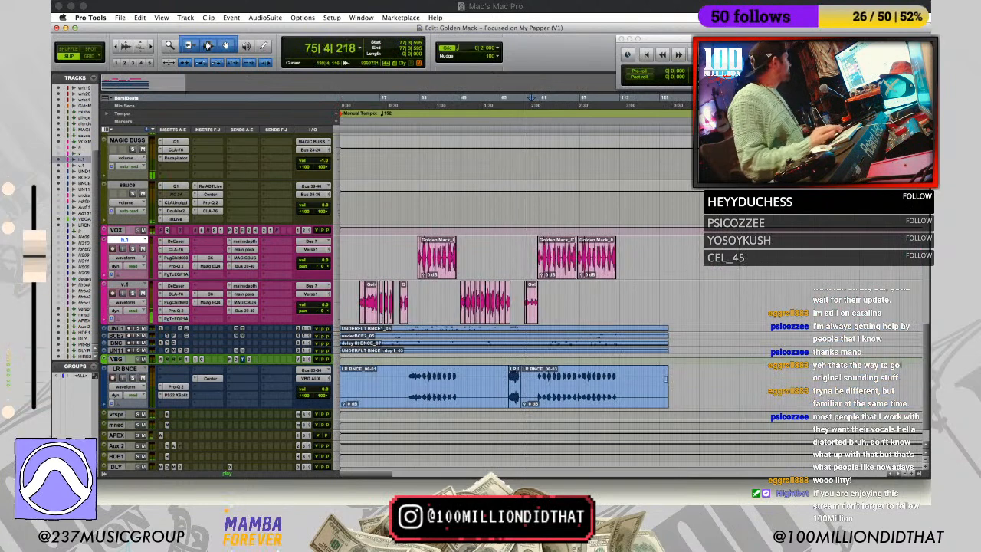
click(548, 297)
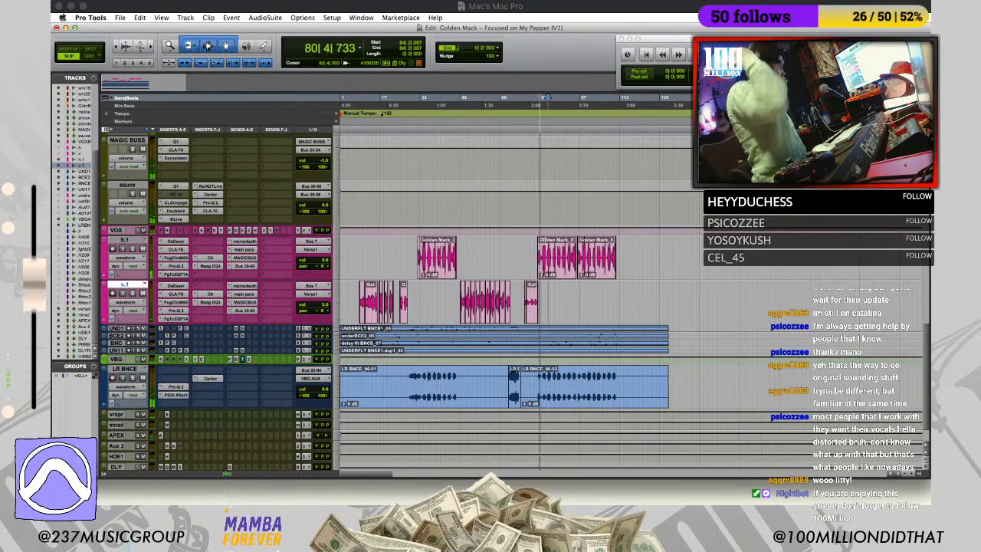
key(t)
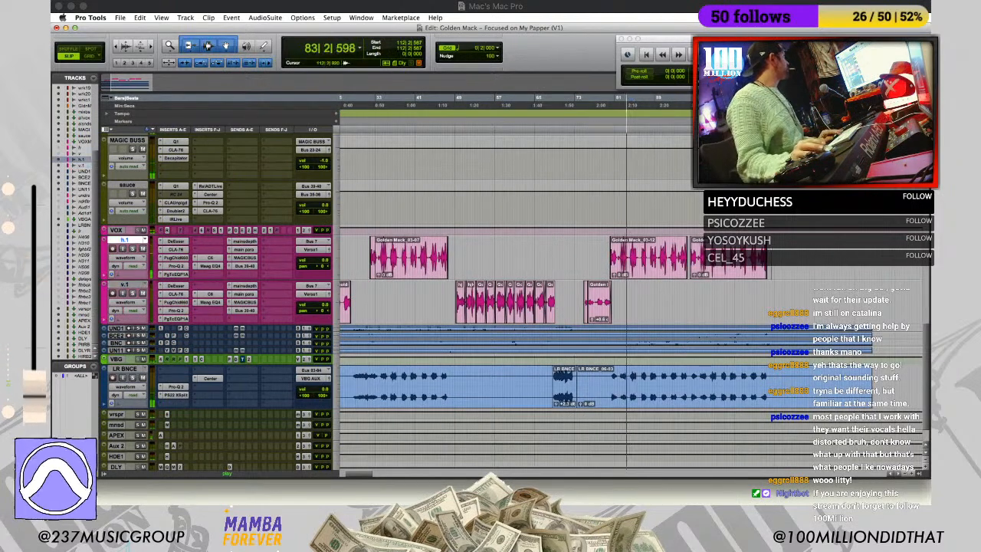
key(t)
key(t)
key(r)
key(r)
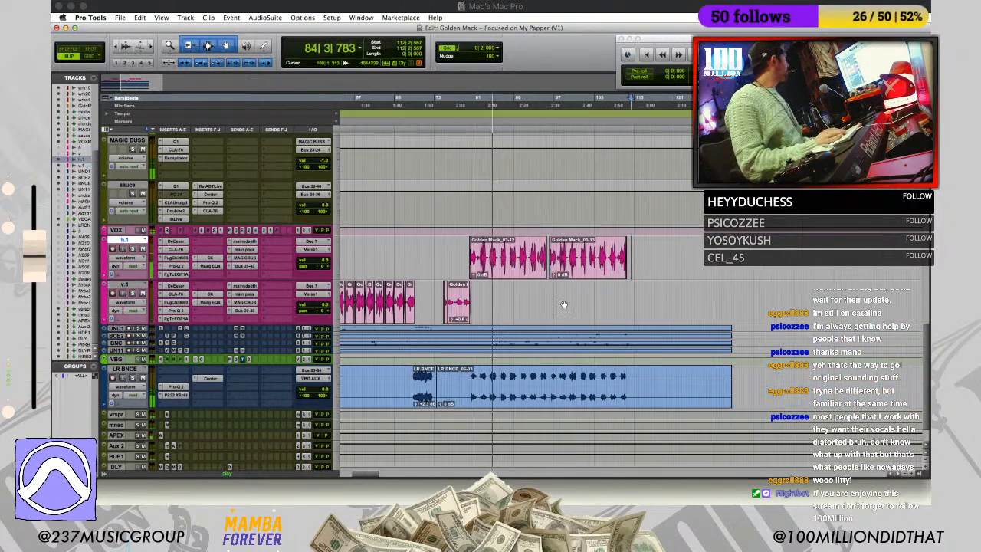
Step: Examine the gap and fades between the last two h.1 clips near bar 95
key(t)
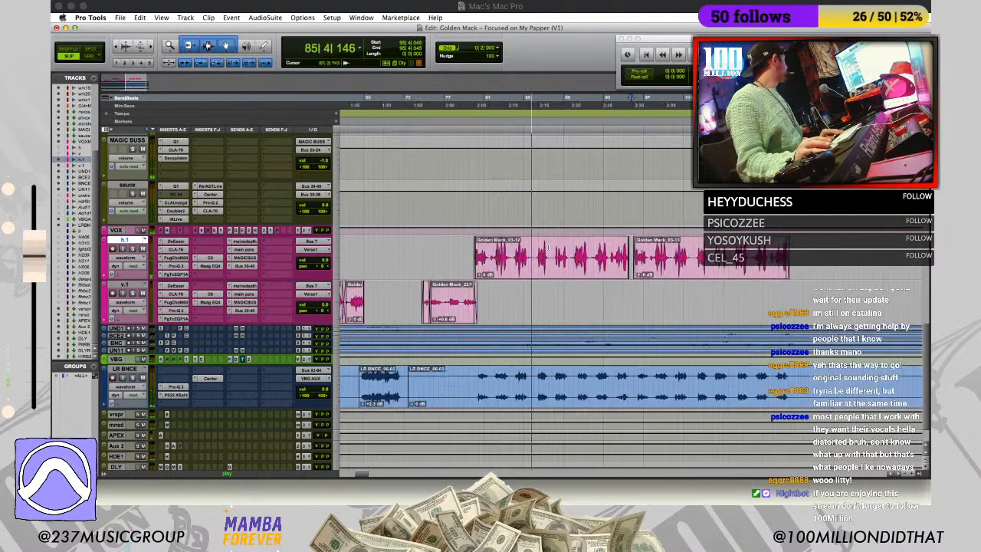
key(t)
key(t)
key(t)
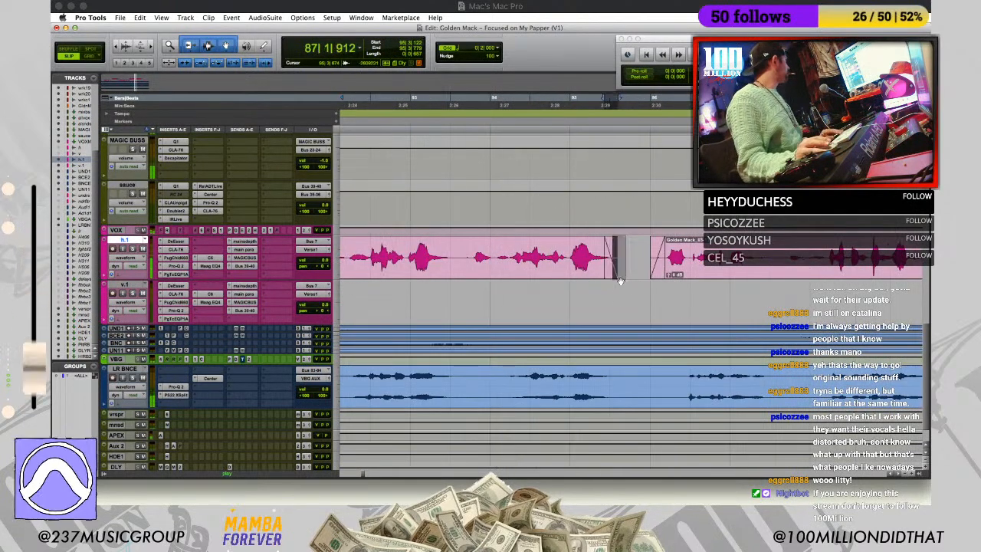
key(r)
key(r)
key(r)
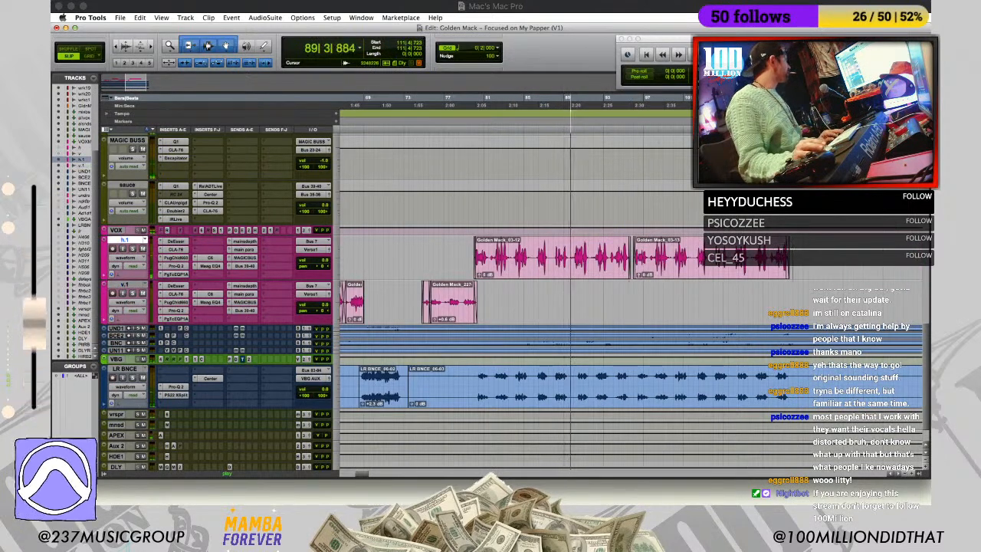
Step: Inspect the fade-out at the end of the last h.1 clip near bar 111, then stop playback
key(t)
key(t)
key(t)
click(592, 274)
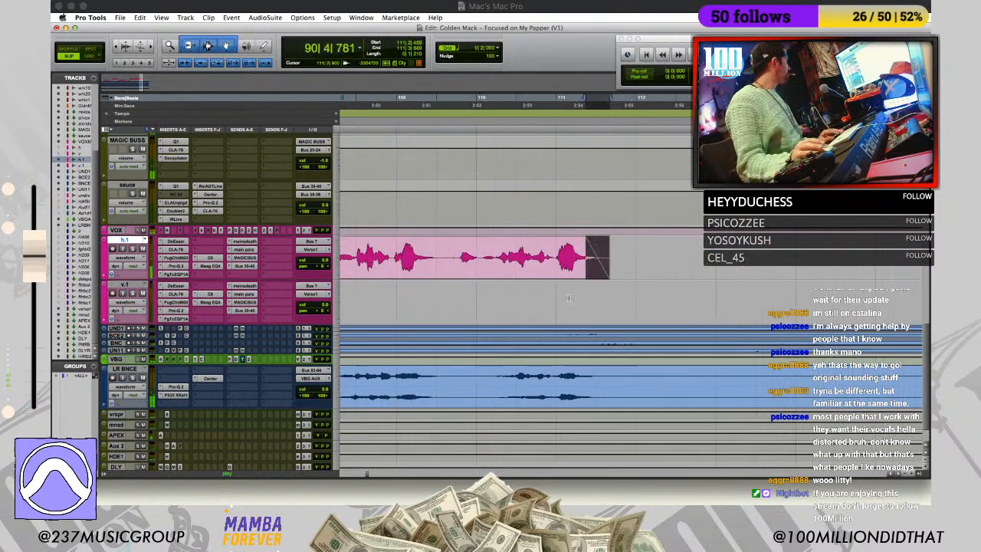
click(526, 308)
key(r)
key(r)
key(r)
key(r)
key(r)
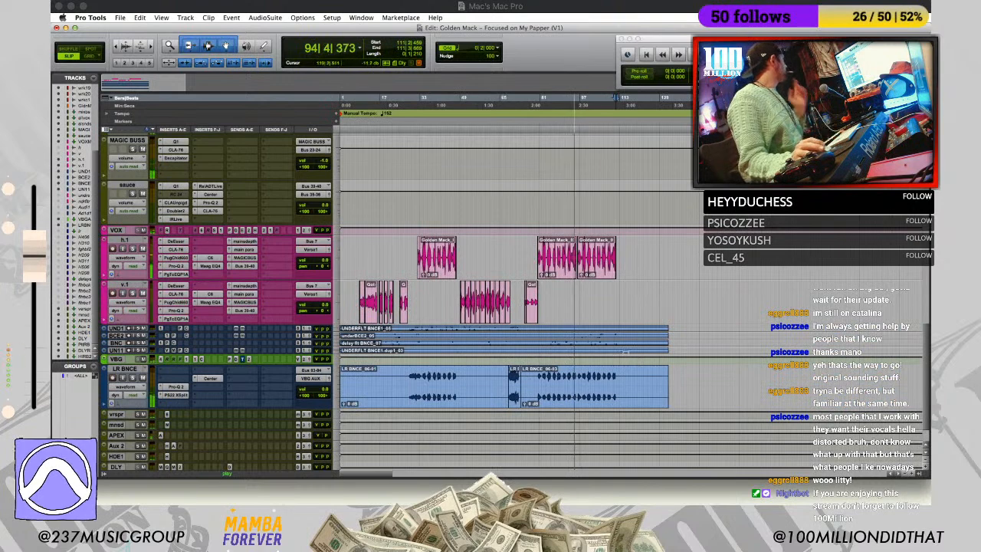
key(space)
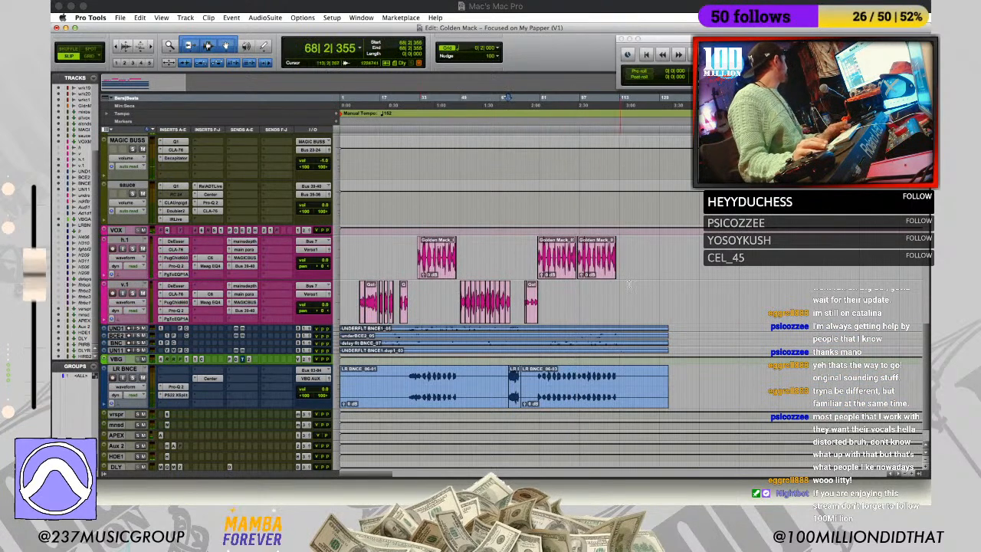
Step: Set the heights of the background tracks from UND1 down through LR BNCE to mini
scroll(553, 335, up, 2)
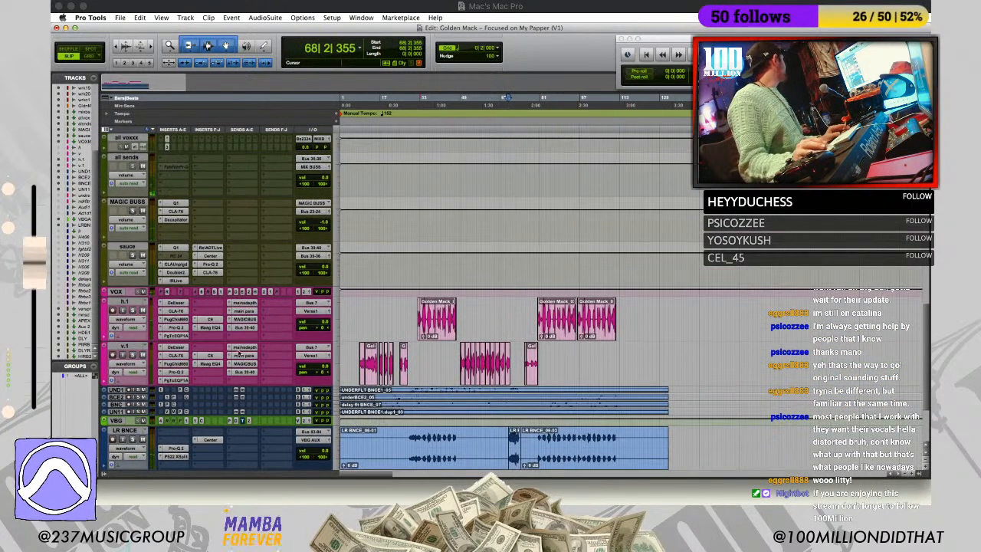
scroll(240, 355, down, 1)
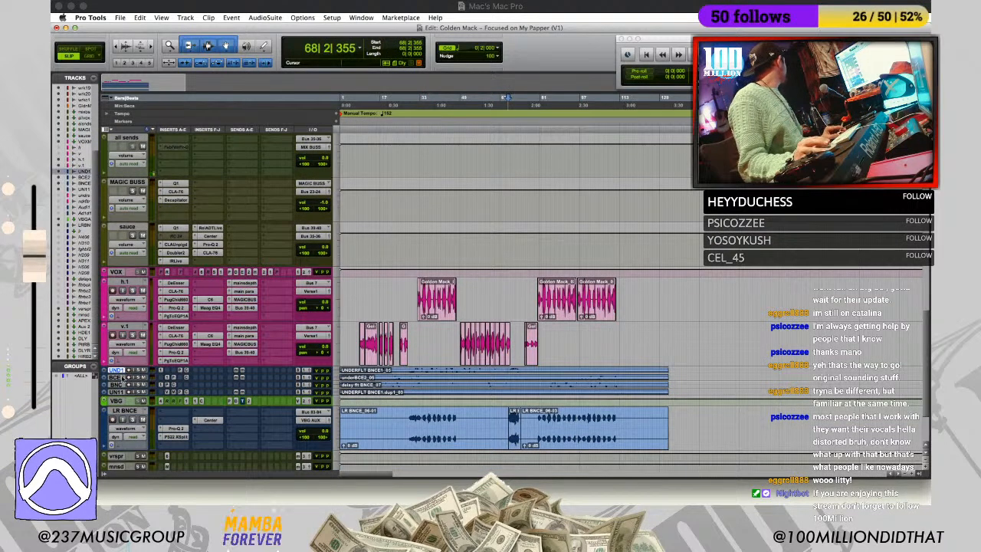
scroll(123, 378, down, 3)
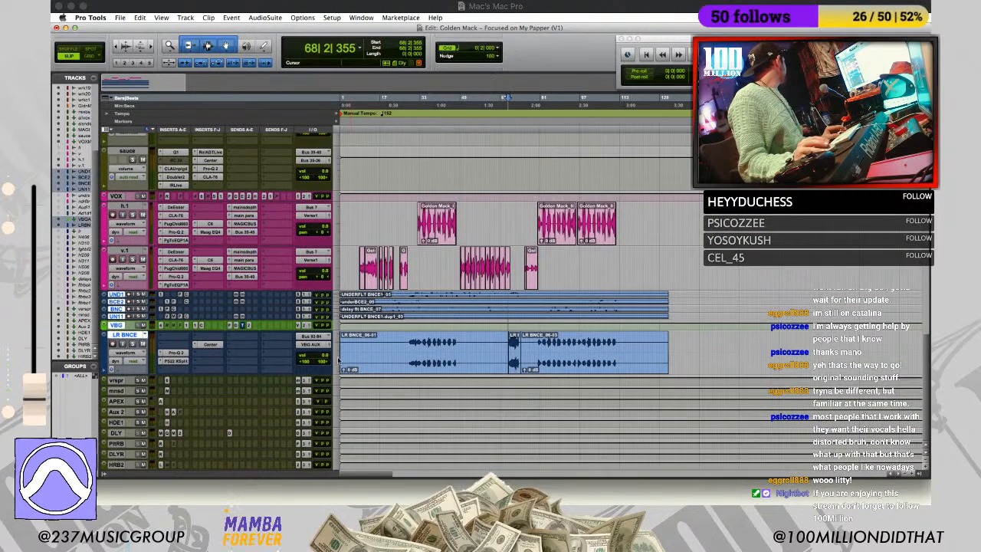
click(337, 339)
click(346, 344)
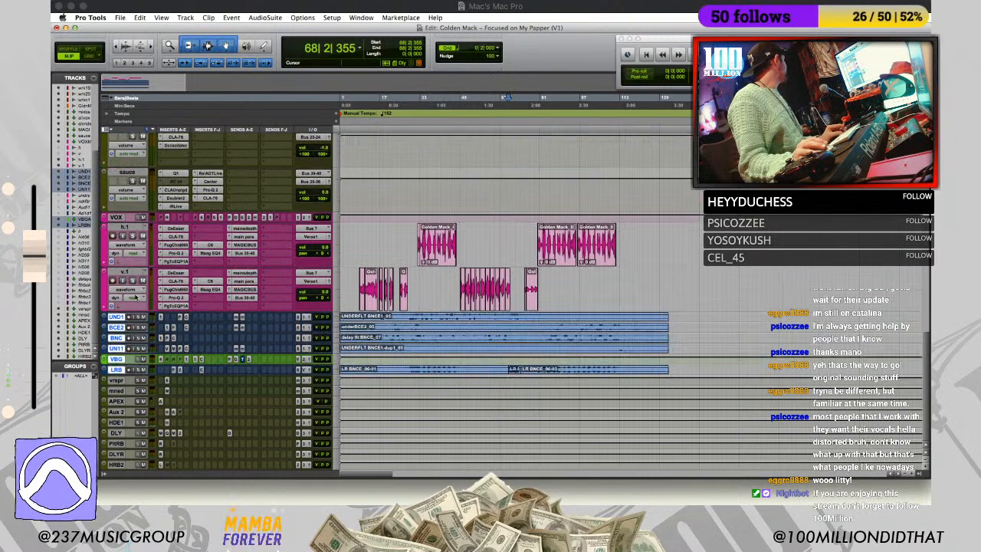
Step: Set the heights of the h.1 and v.1 vocal tracks to small
click(130, 273)
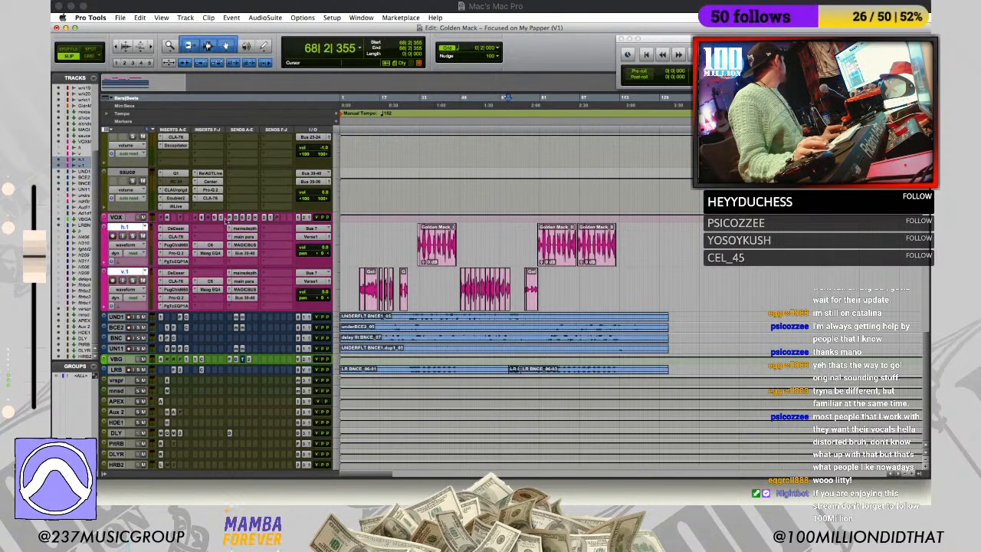
click(343, 247)
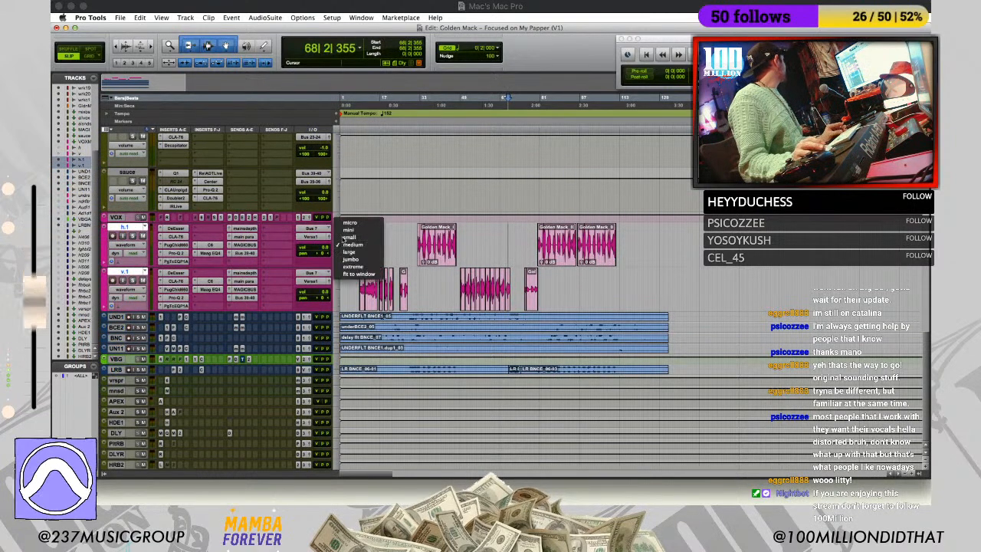
click(348, 241)
Step: Select the bus tracks from sauce up to mix buss and set the all sends track height to small
scroll(151, 242, up, 2)
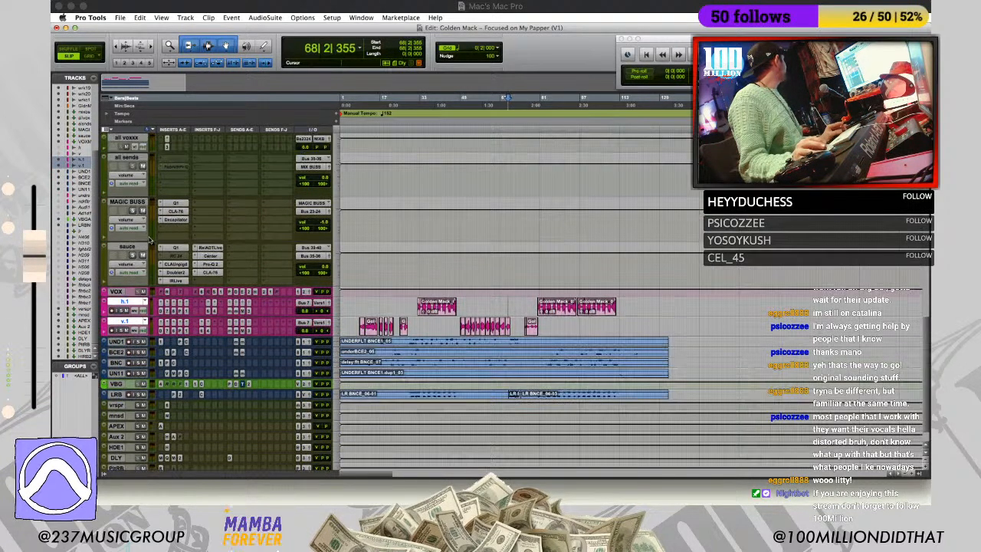
scroll(138, 244, up, 10)
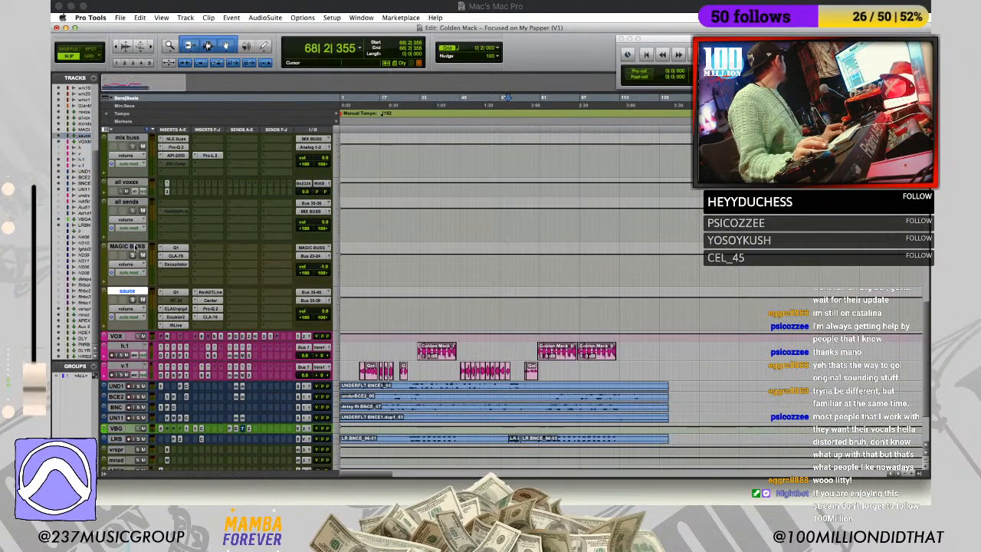
shift+click(140, 225)
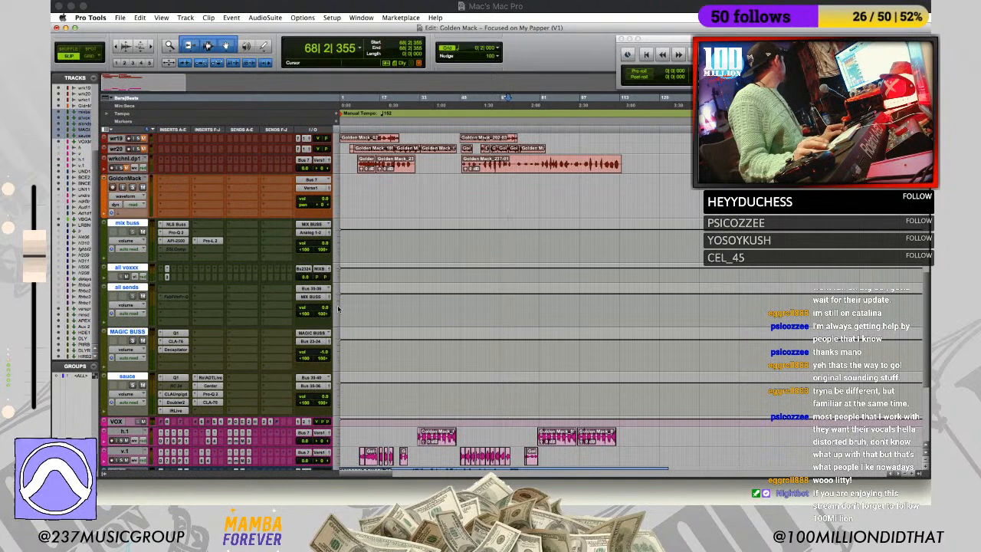
click(337, 309)
click(351, 299)
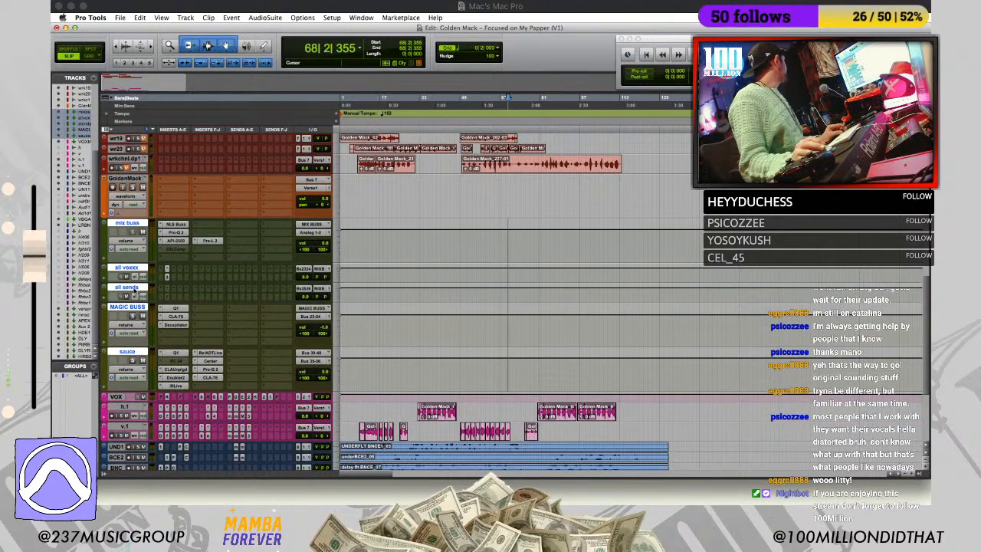
Step: Create one stereo audio track below the GoldenMack track and set its height to medium
click(126, 223)
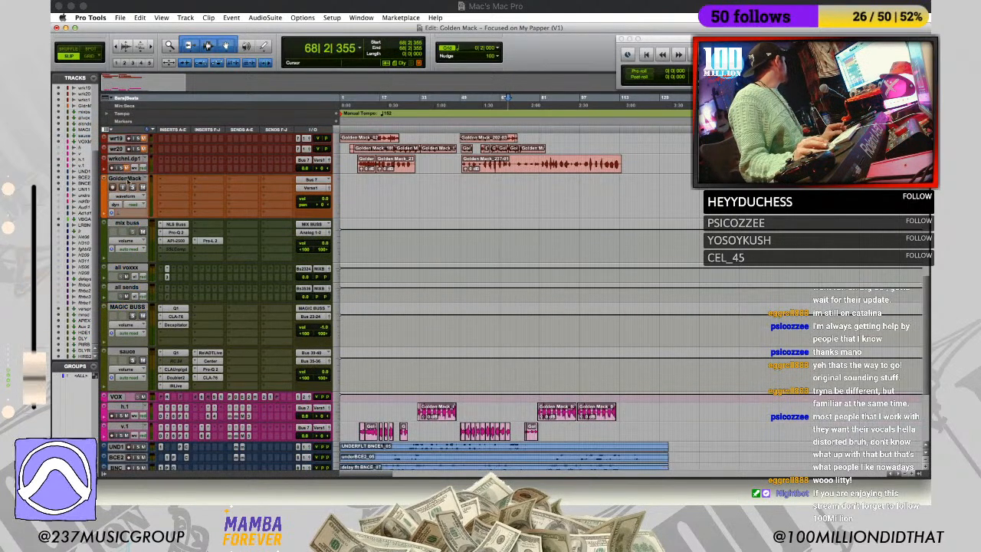
key(super+shift+n)
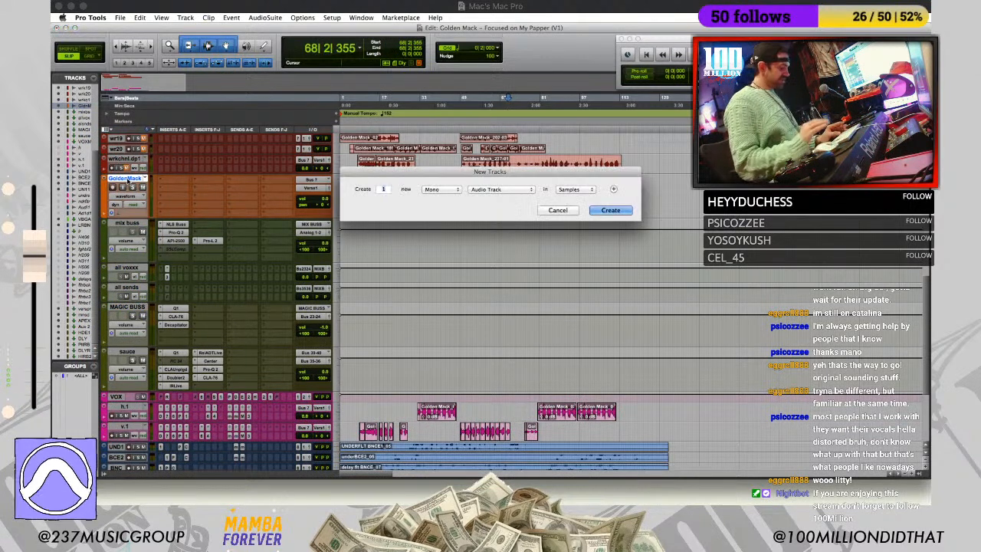
click(441, 190)
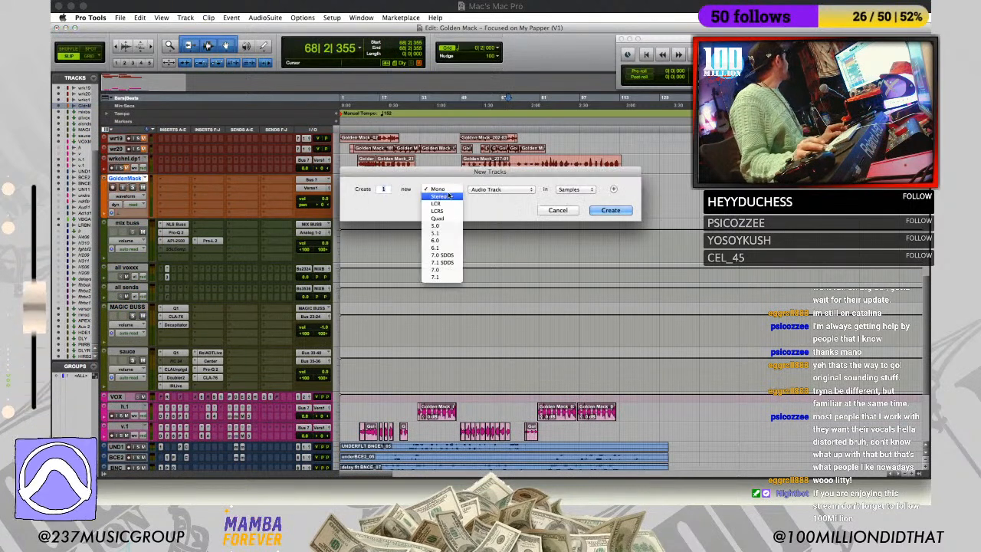
click(438, 198)
click(618, 212)
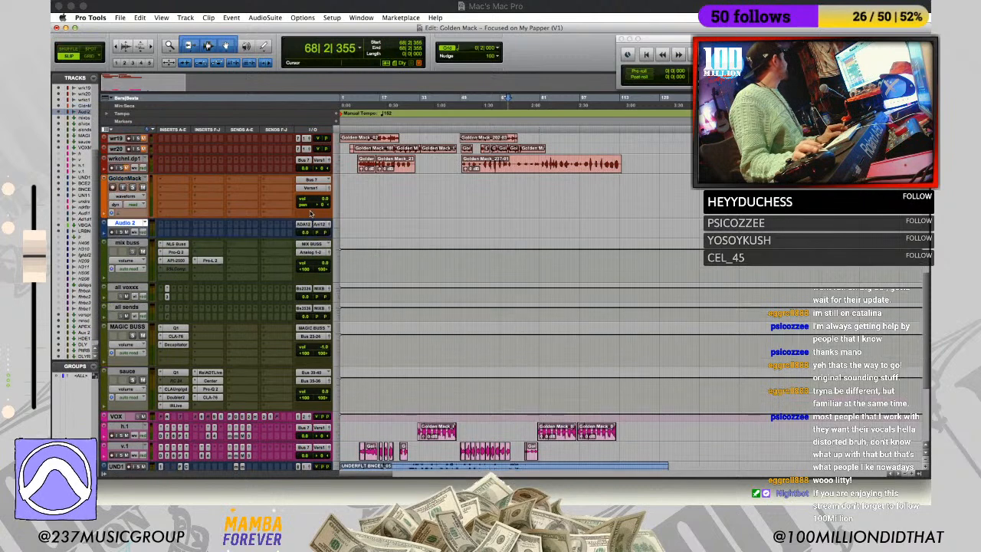
click(338, 230)
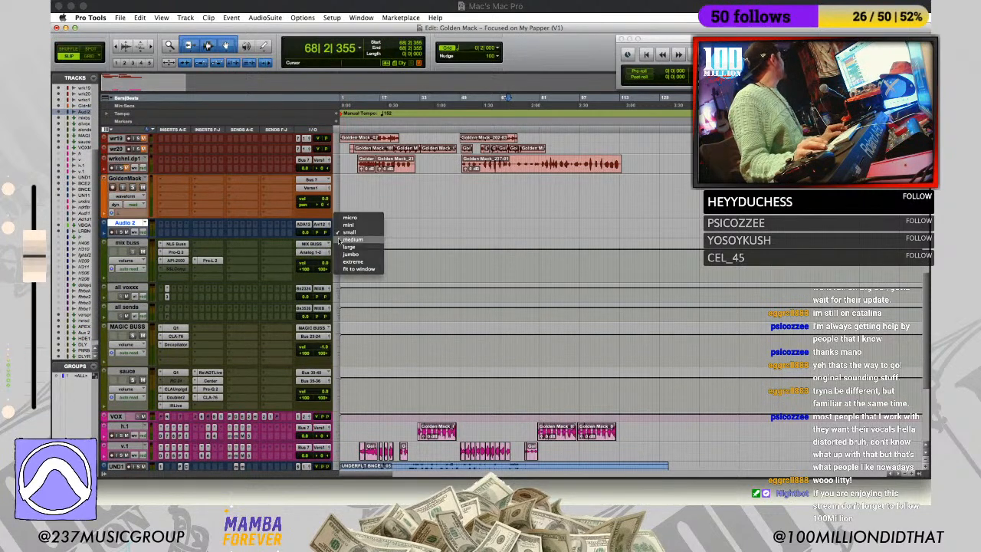
click(354, 244)
Step: Rename the new stereo track as Golden Mack - Focused On My Paper (-DB)
double_click(125, 222)
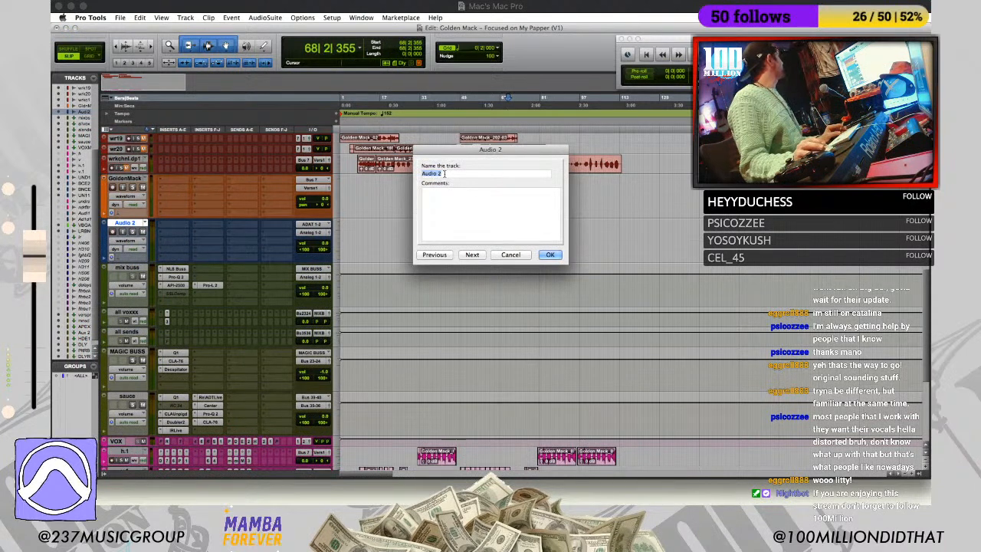
key(BackSpace)
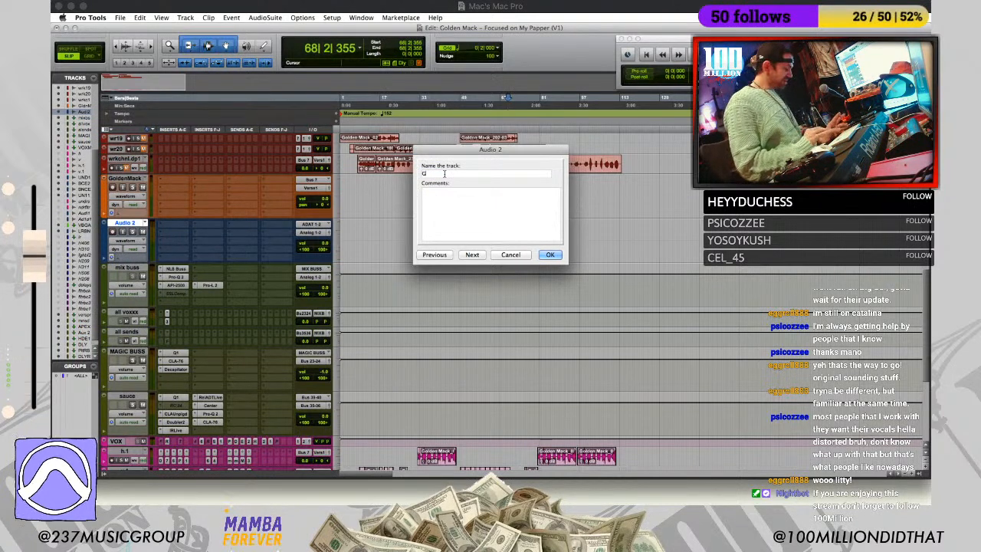
text(Golden Mack)
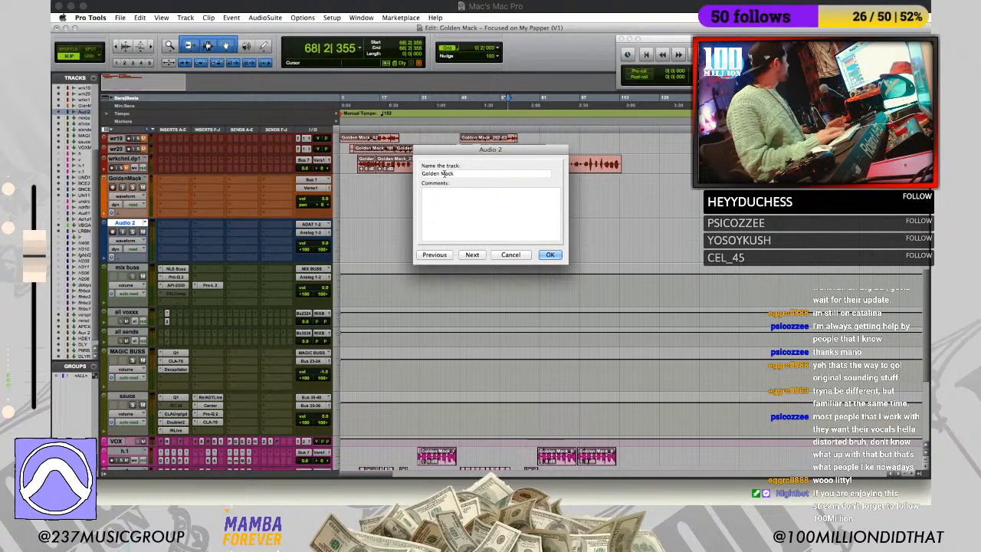
text( -)
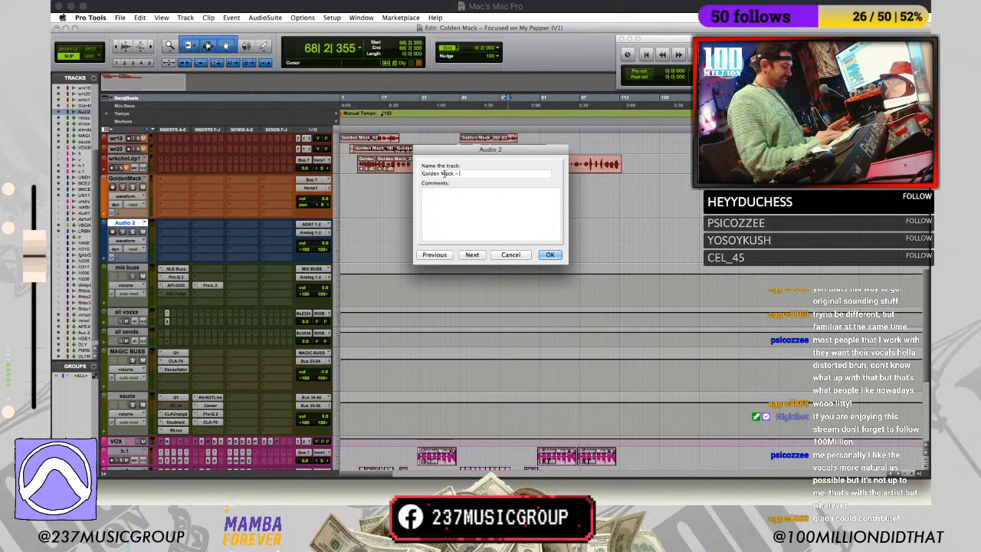
text(Fo)
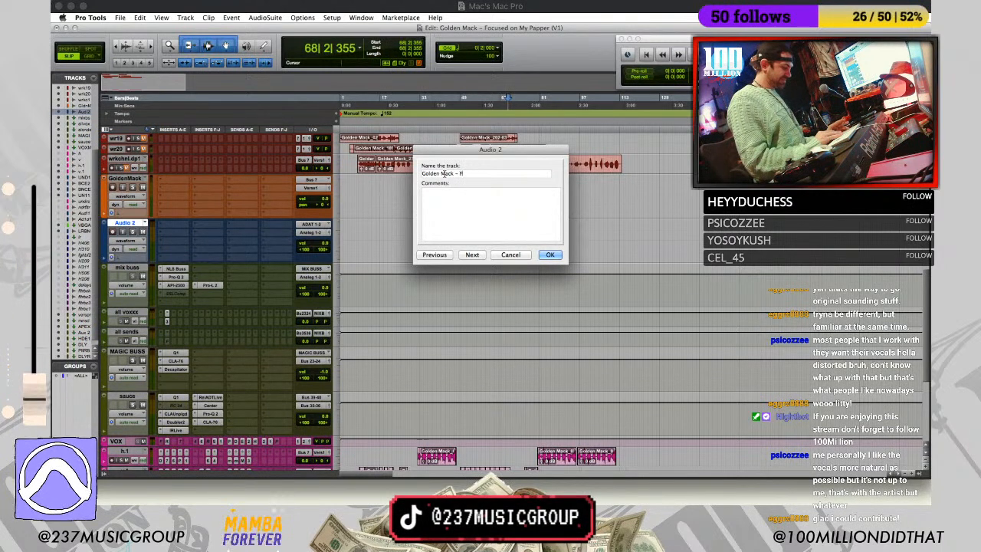
text(cused O)
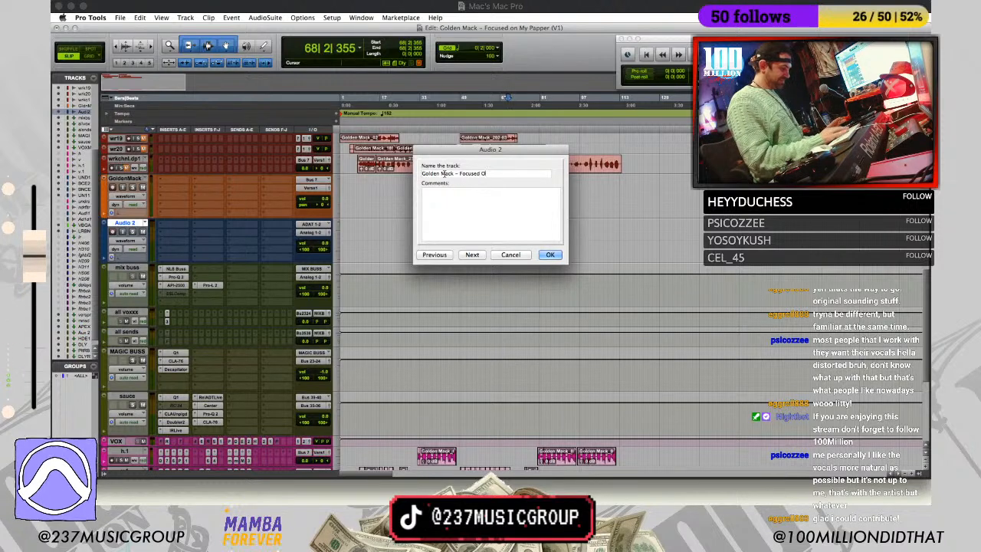
text(n My Pa)
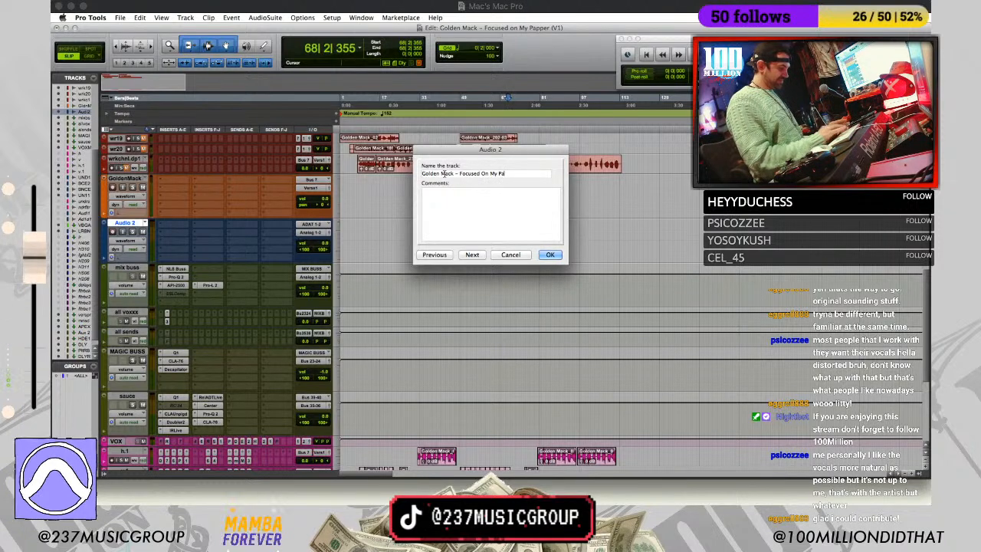
text(per ()
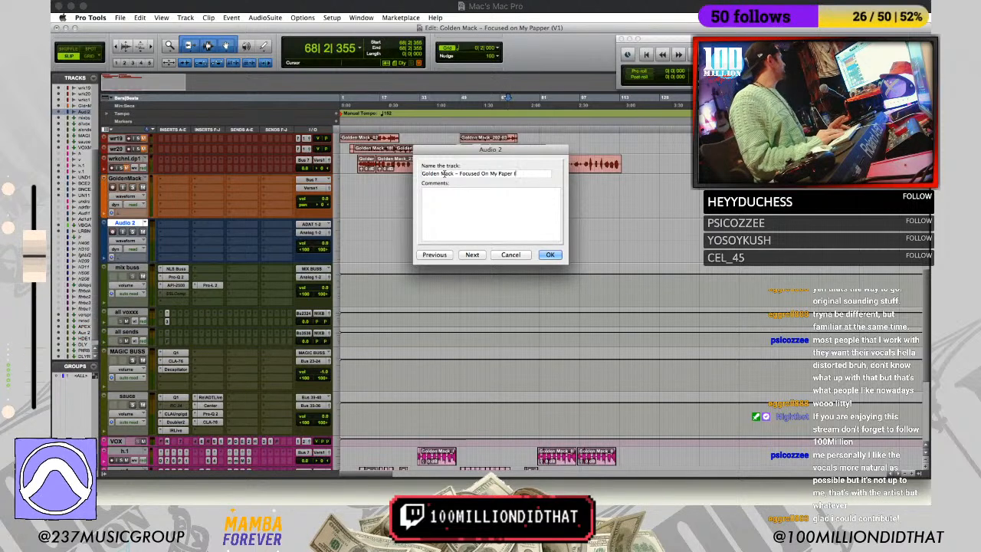
text(-DB)
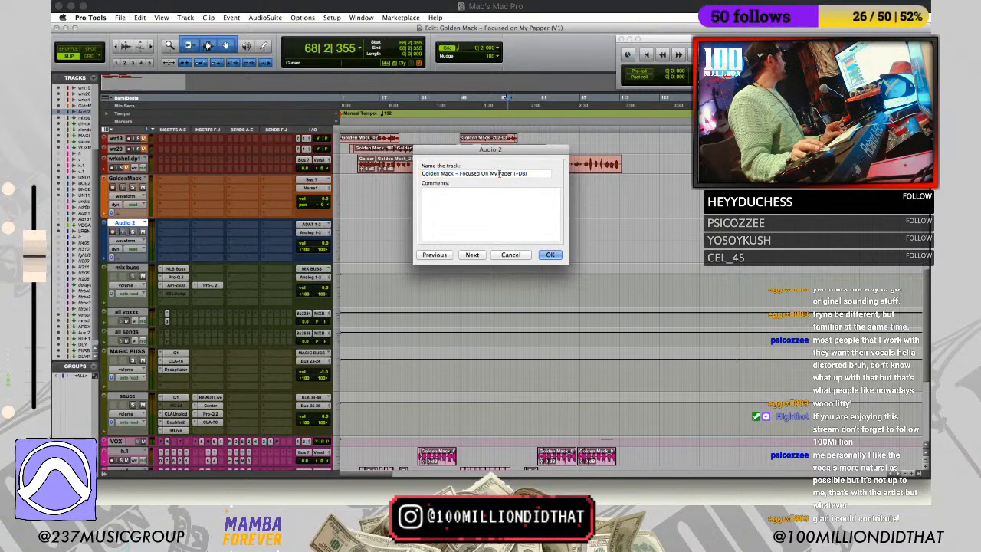
key(super+a)
click(550, 254)
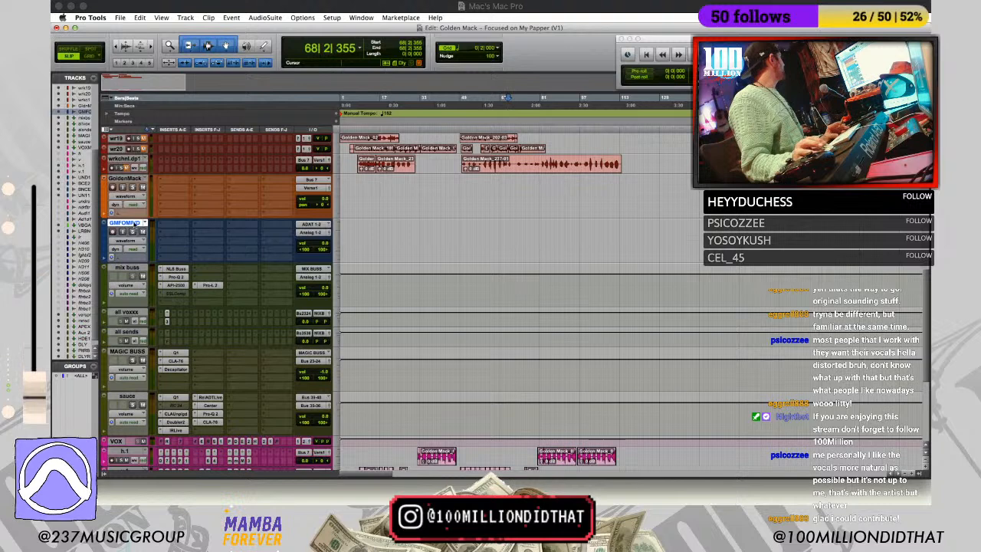
Step: Set the new stereo track's input to Bus 89-90
click(124, 223)
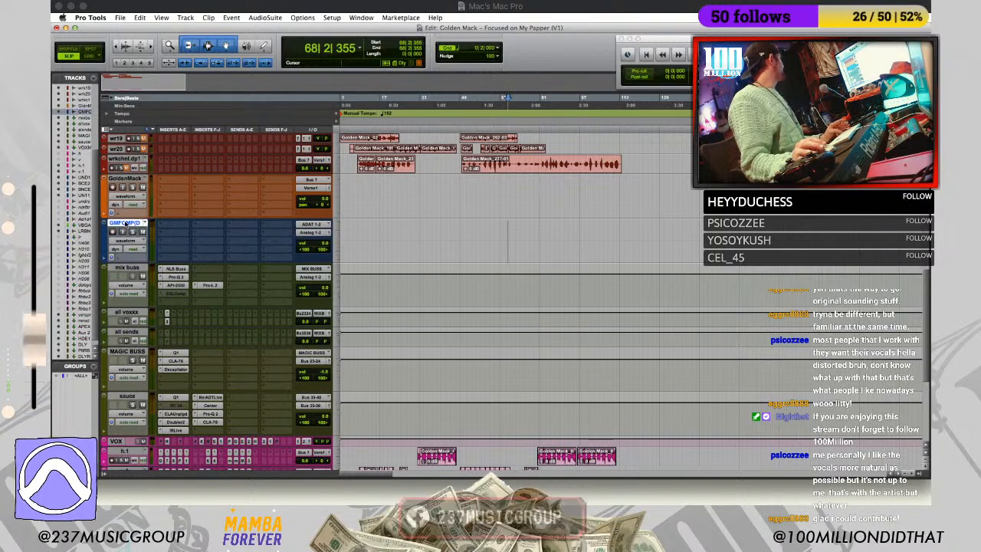
click(126, 267)
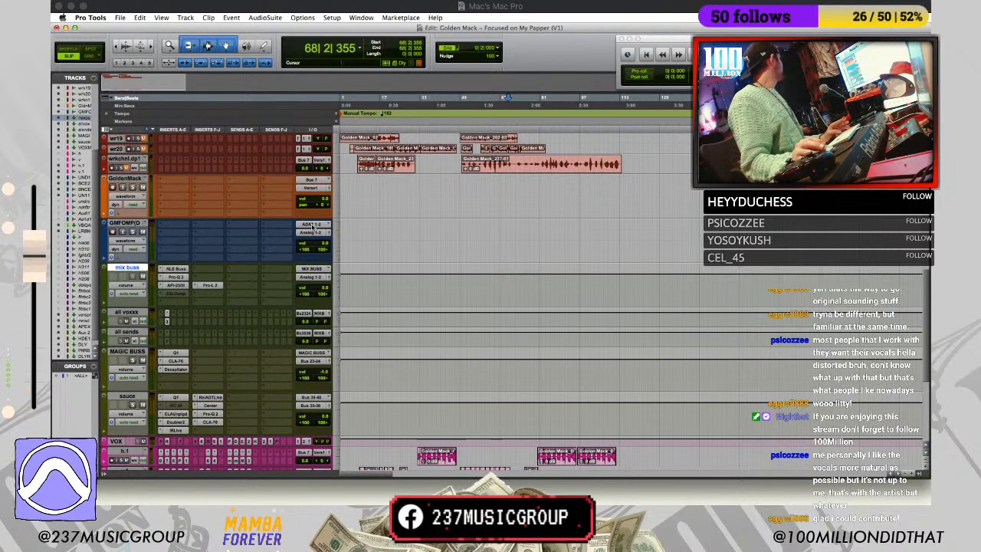
click(313, 226)
mouse_move(316, 231)
mouse_move(383, 232)
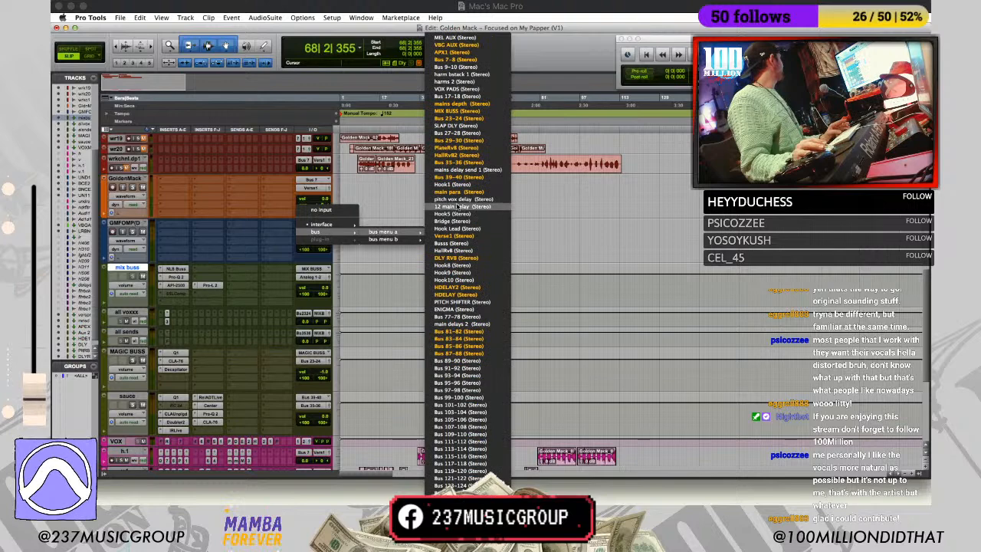
click(457, 361)
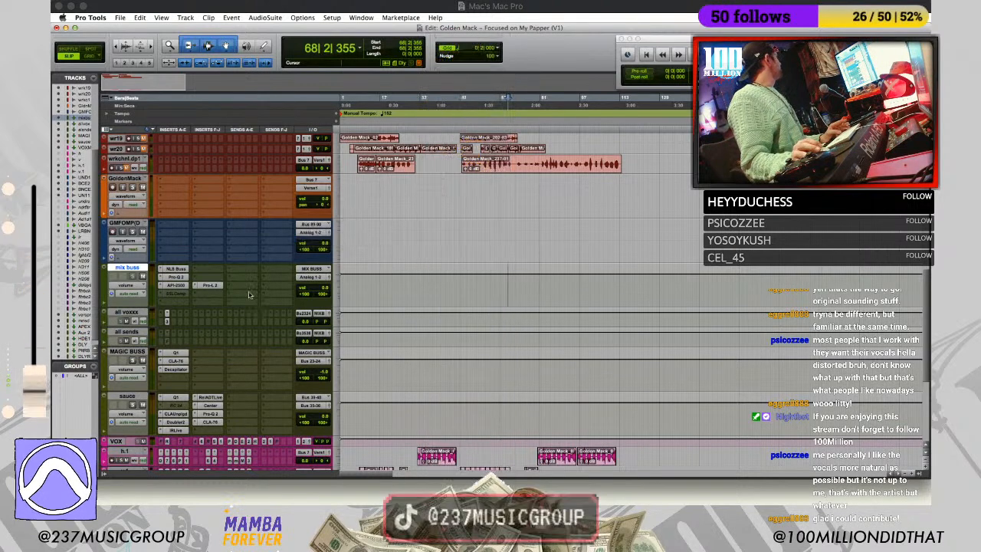
Step: Route the mix buss track's output to Bus 89-90
click(315, 276)
mouse_move(339, 287)
mouse_move(383, 285)
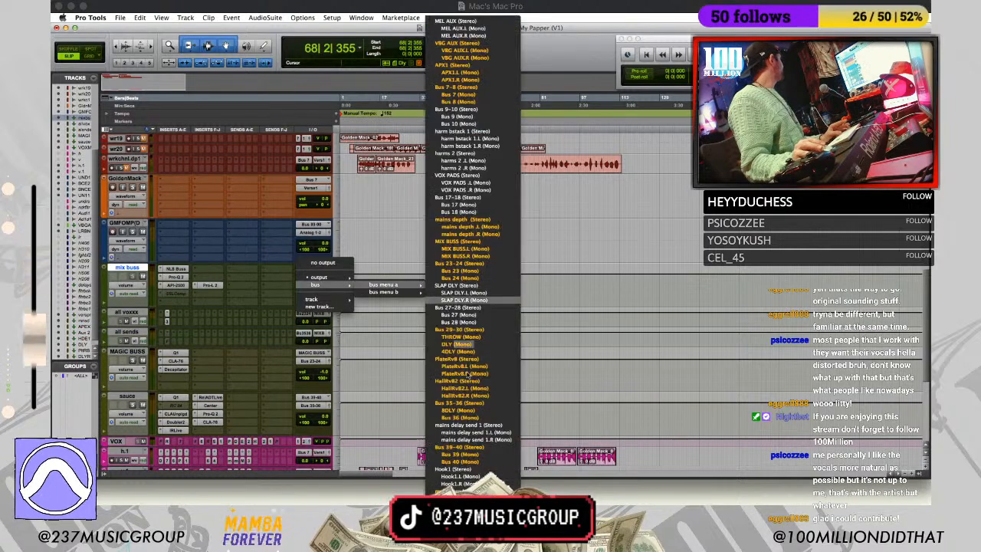
mouse_move(475, 496)
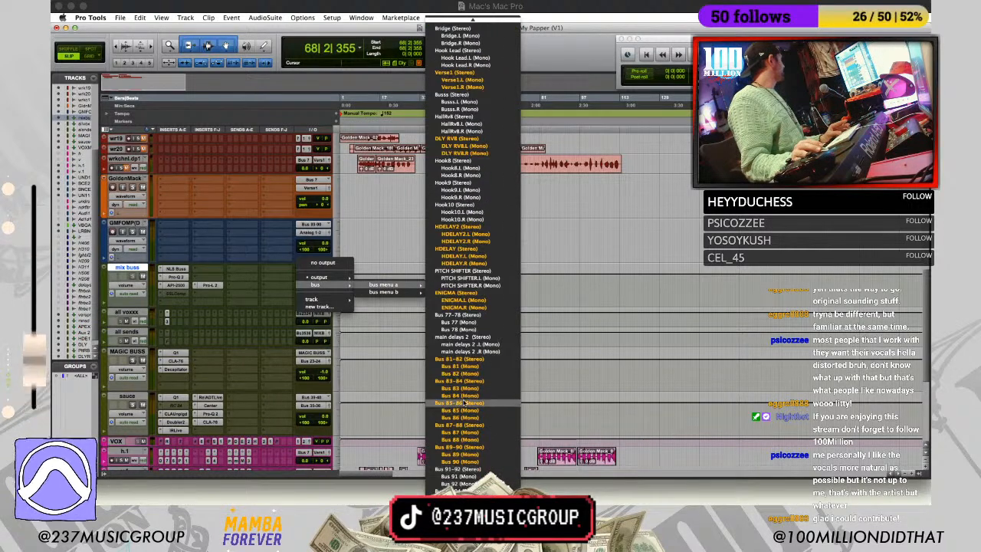
click(466, 449)
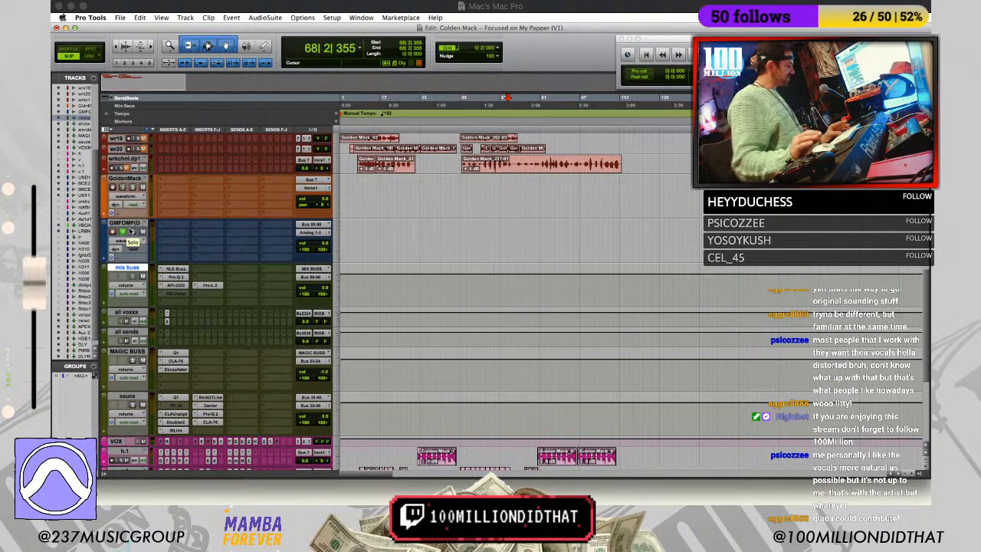
Step: Record-enable the new stereo track and start recording the mix onto it from the start of the session
key(Return)
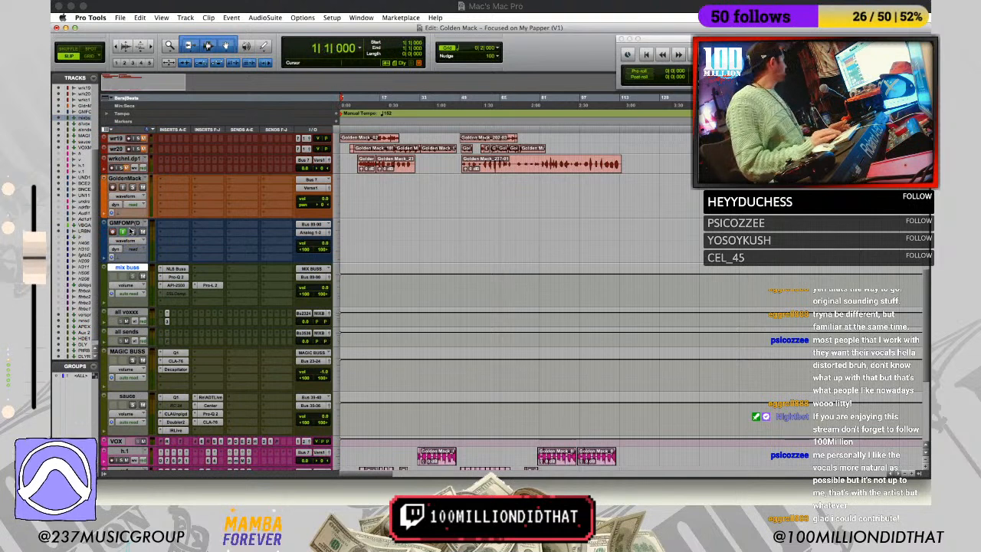
key(space)
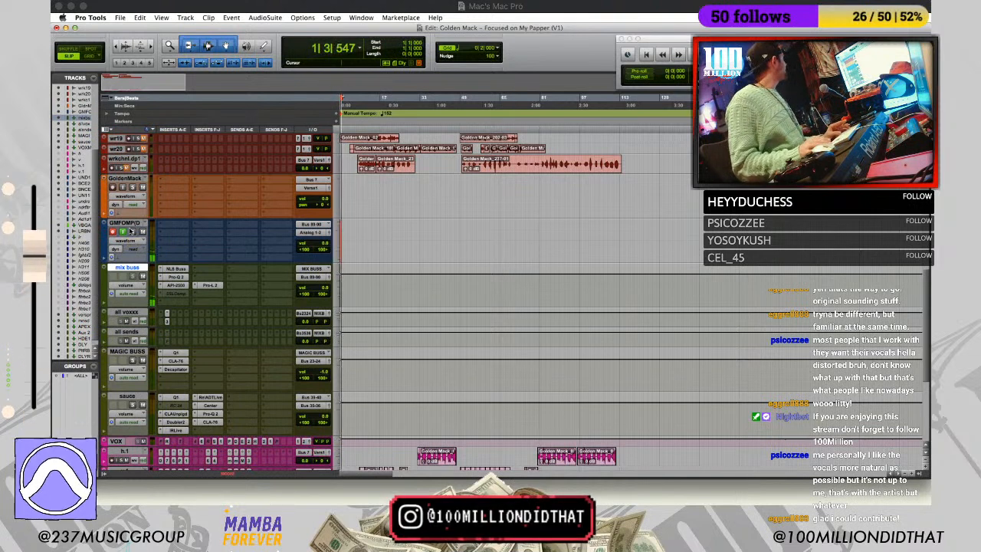
key(super+bracketright)
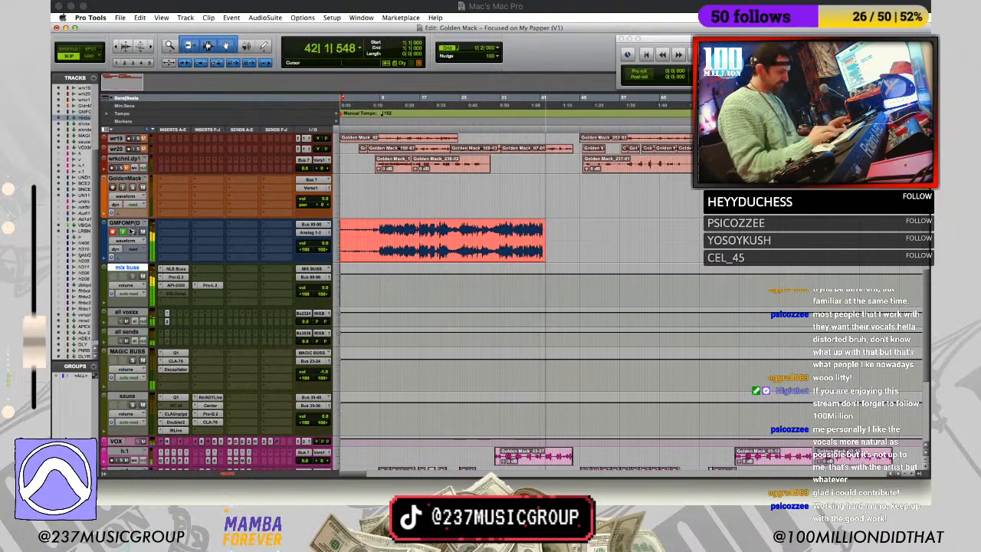
Step: Open the Pro-Q 2 on the mix buss track and move its window next to the timeline
key(r)
key(r)
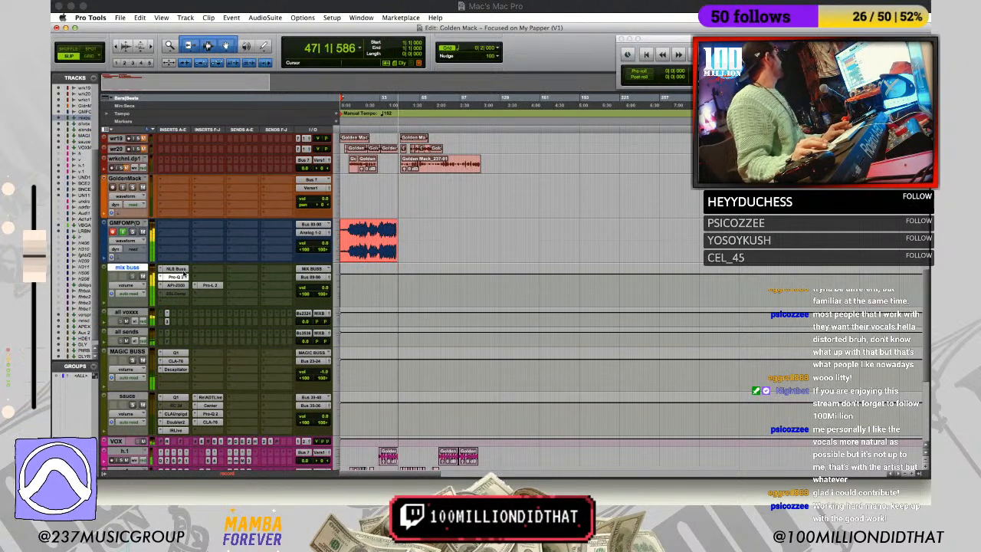
click(177, 276)
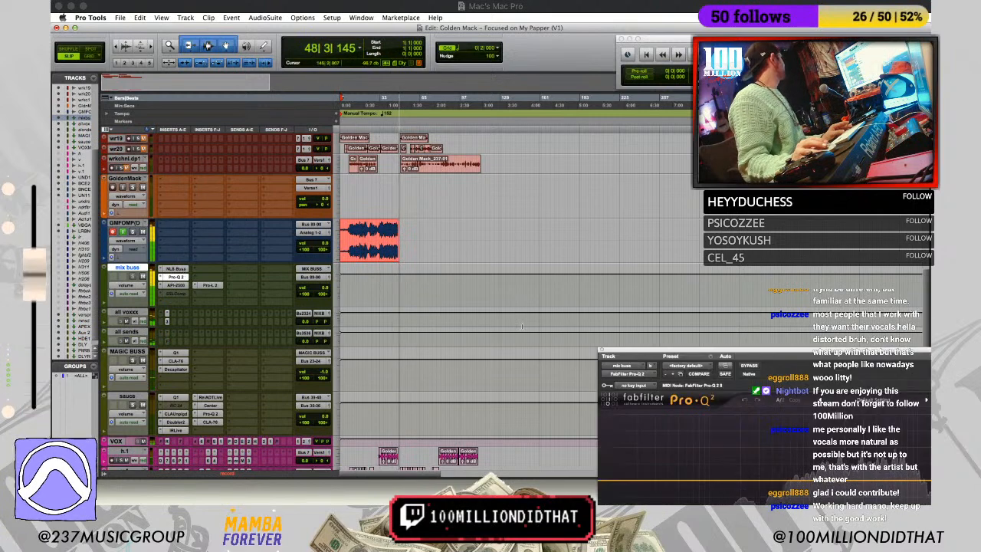
drag(653, 354, 567, 96)
Step: Select the h.1 and v.1 vocal tracks and try to change their track height
scroll(320, 326, down, 2)
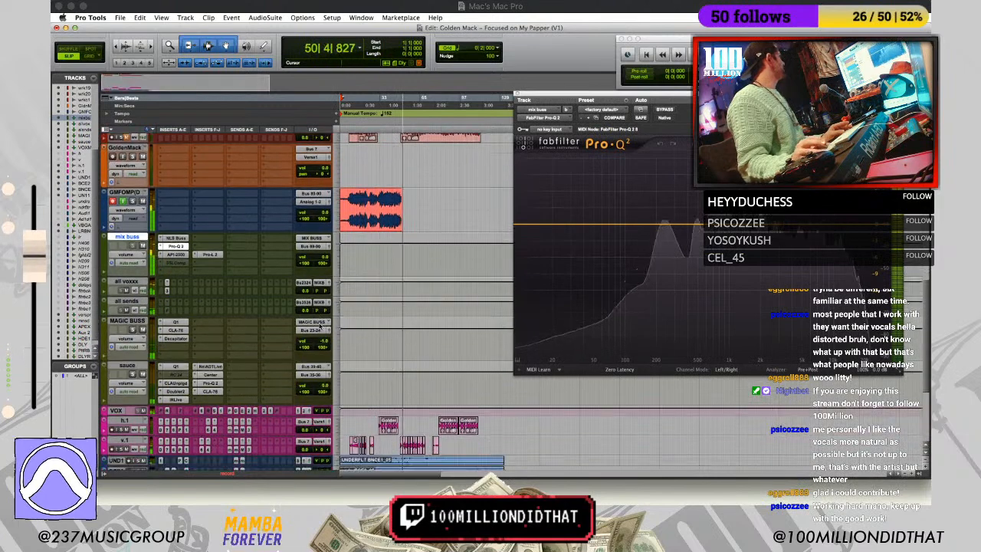
scroll(320, 326, down, 6)
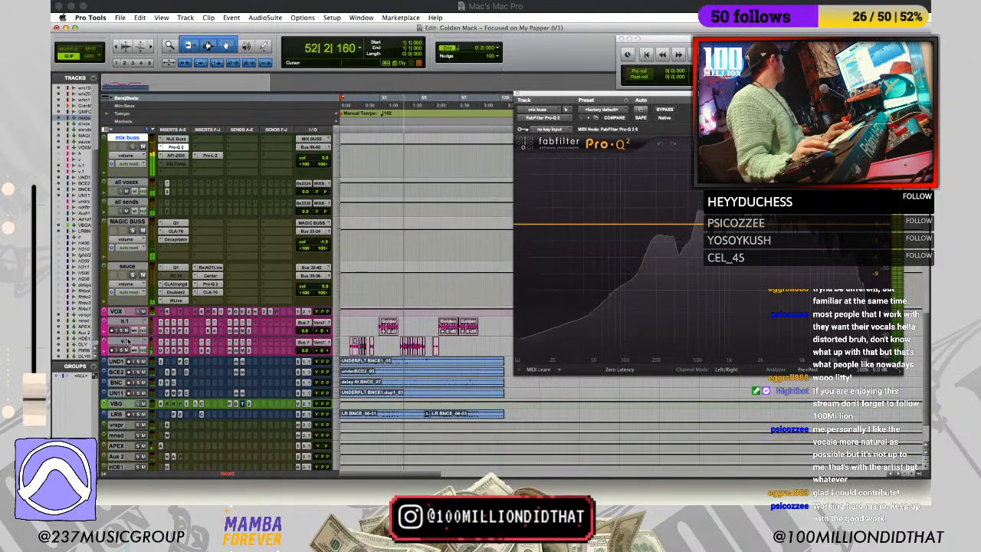
click(126, 341)
shift+click(127, 322)
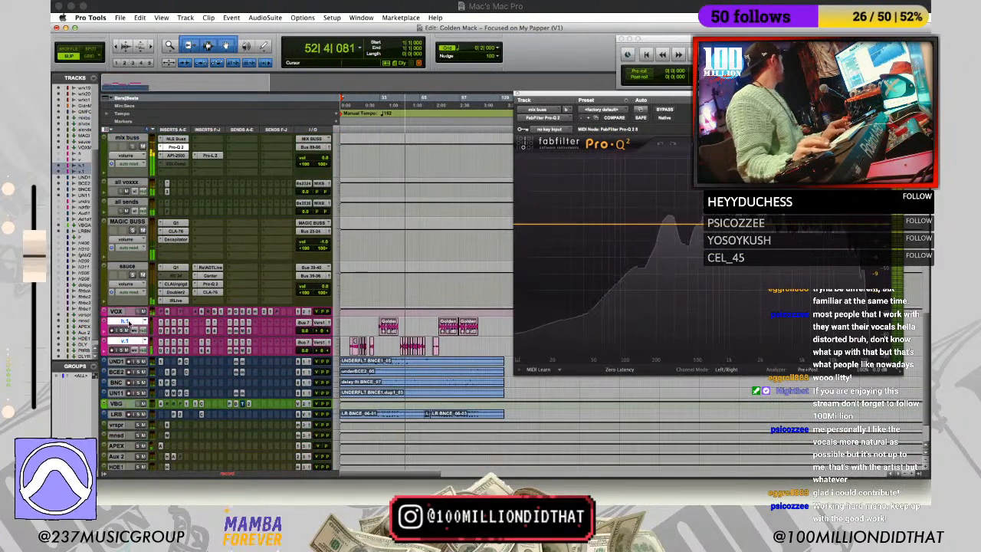
click(336, 330)
click(383, 310)
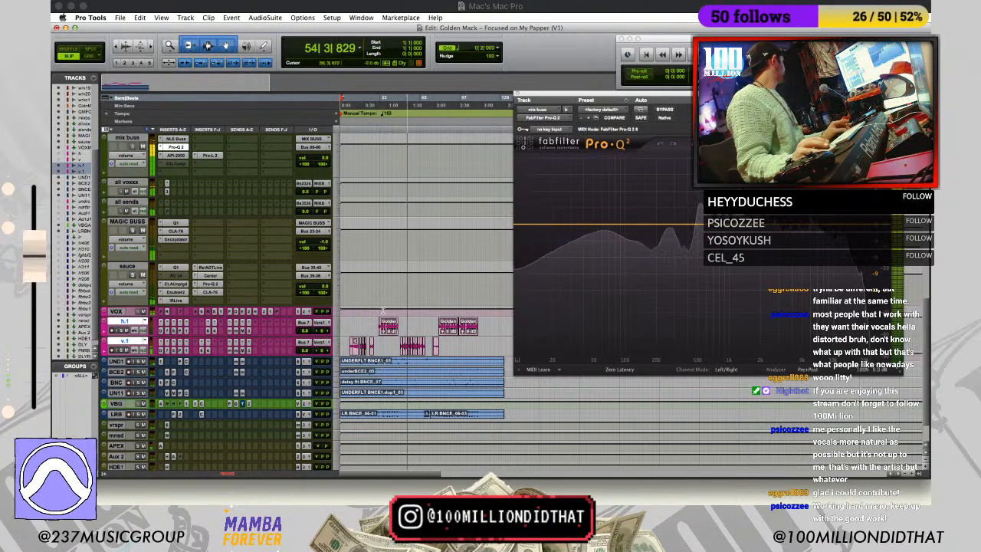
Step: Adjust the output volume of the 100MILI1523 beat track
scroll(383, 311, up, 10)
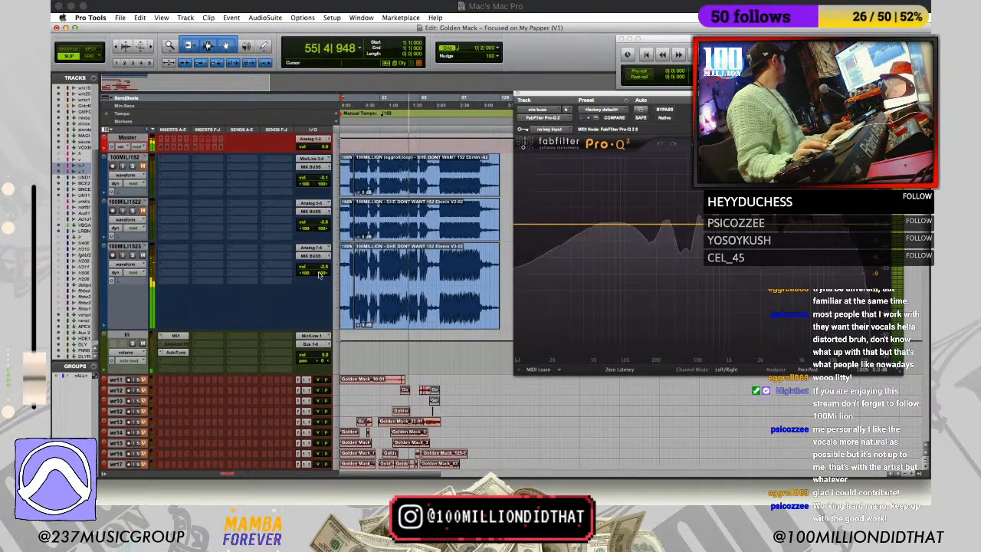
drag(320, 273, 320, 264)
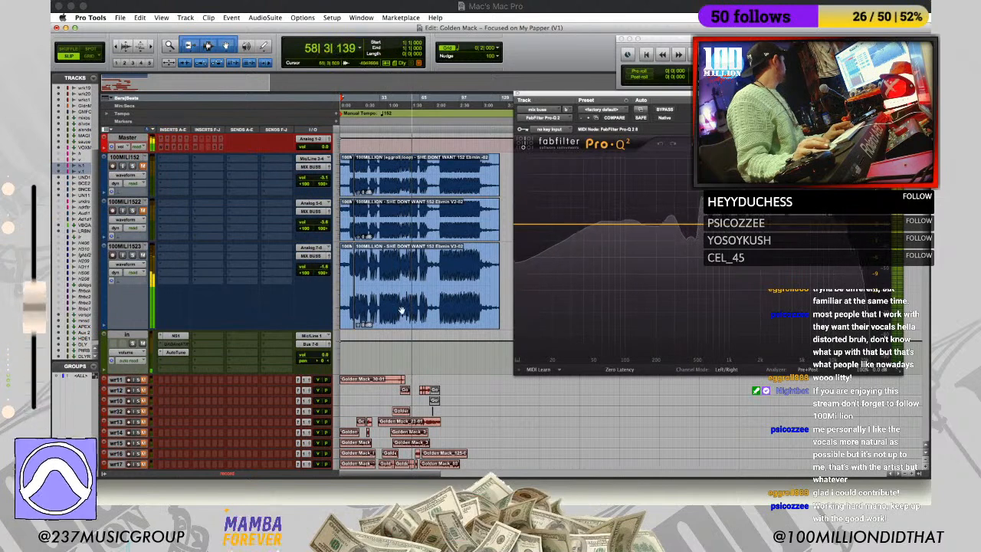
Step: Stop recording, undo the printed take on the mix print track, and record the mix again from the session start
scroll(400, 310, down, 15)
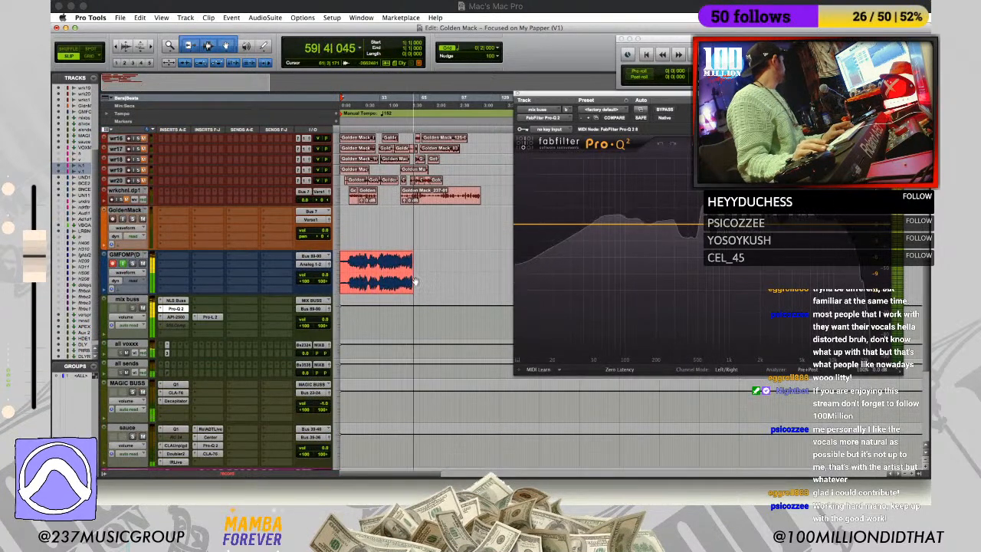
key(space)
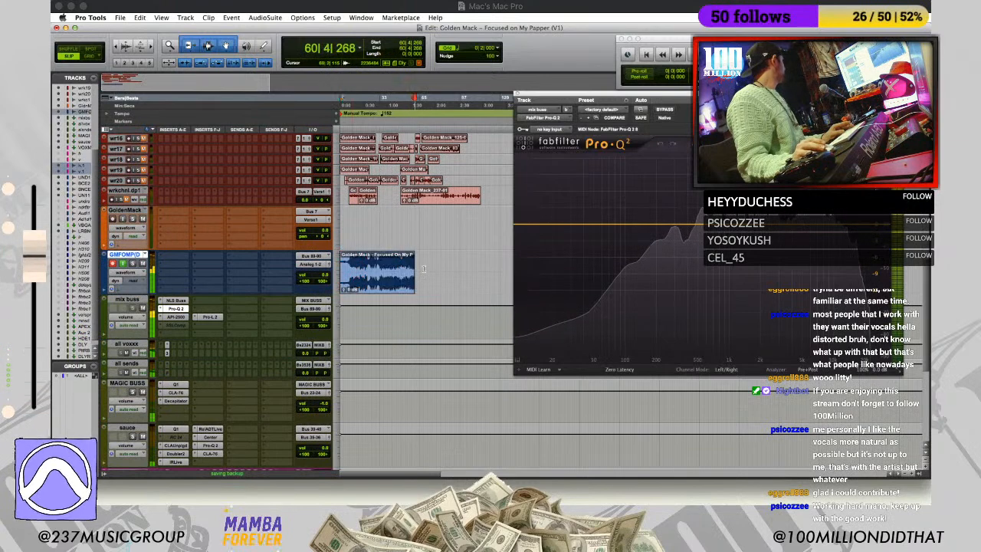
key(space)
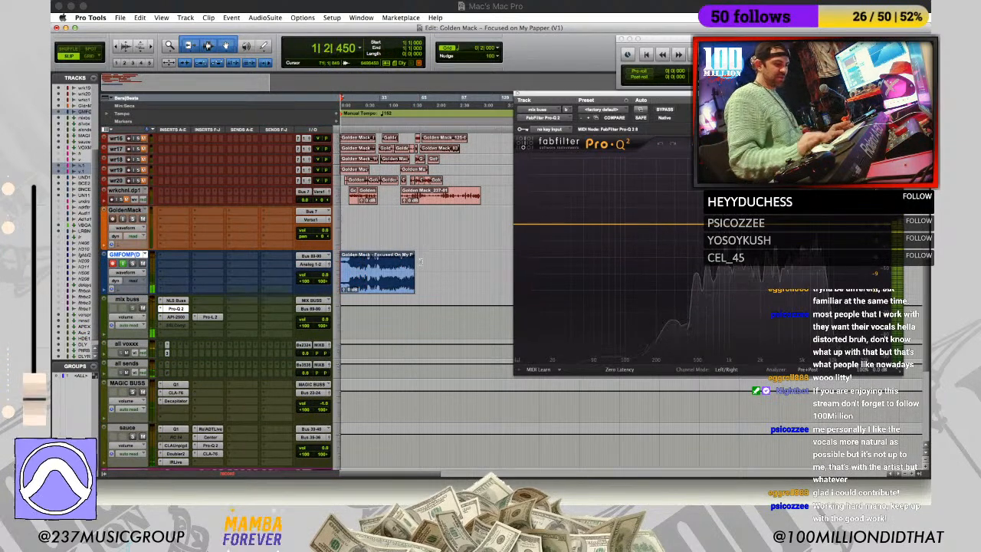
key(super+z)
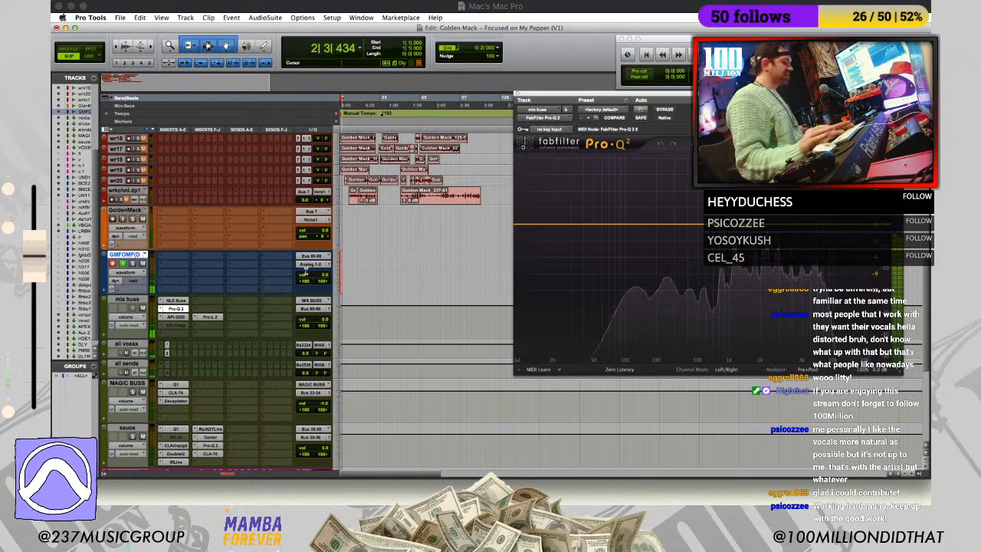
key(space)
key(Return)
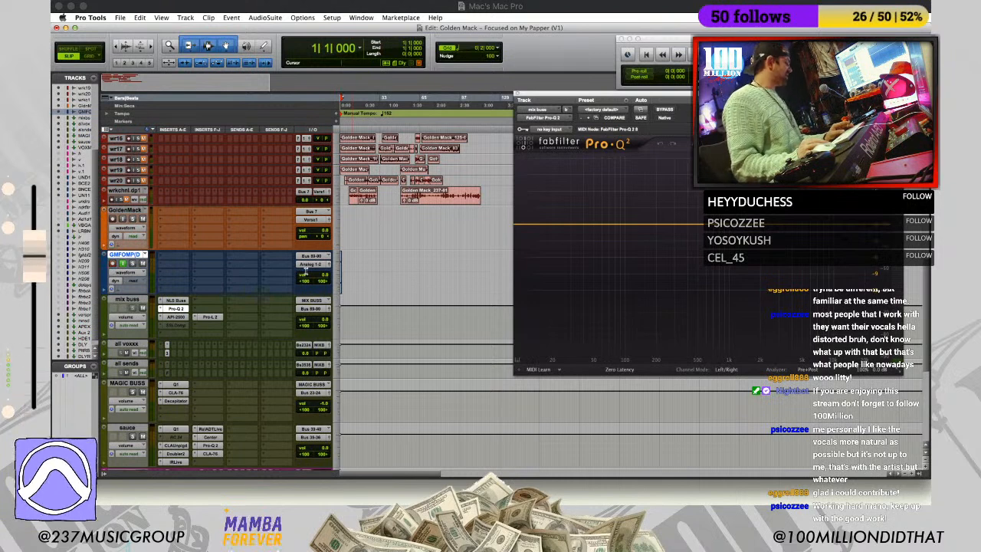
key(space)
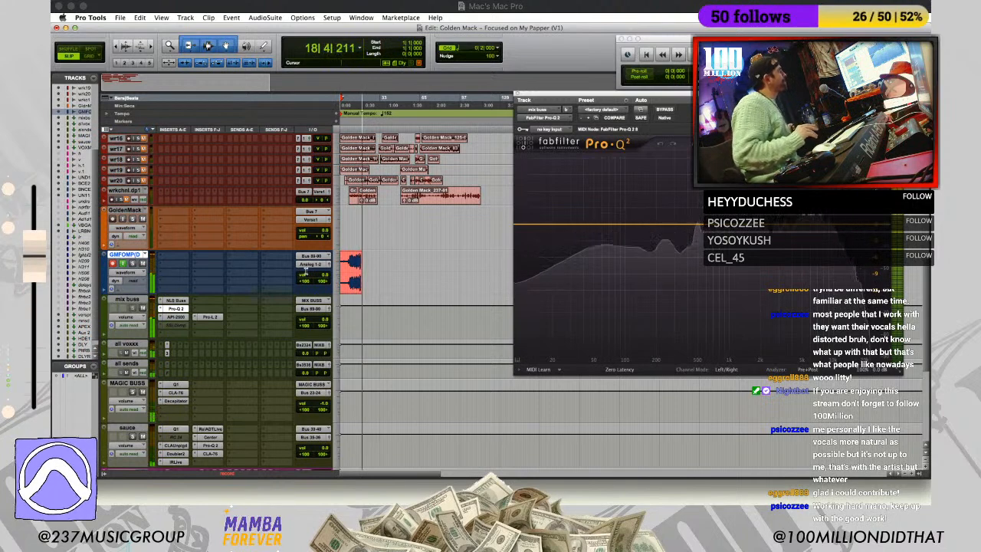
Step: Increase the height of the v.1 vocal track so its inserts are listed by name
scroll(205, 370, down, 3)
scroll(206, 370, down, 4)
click(335, 351)
click(361, 360)
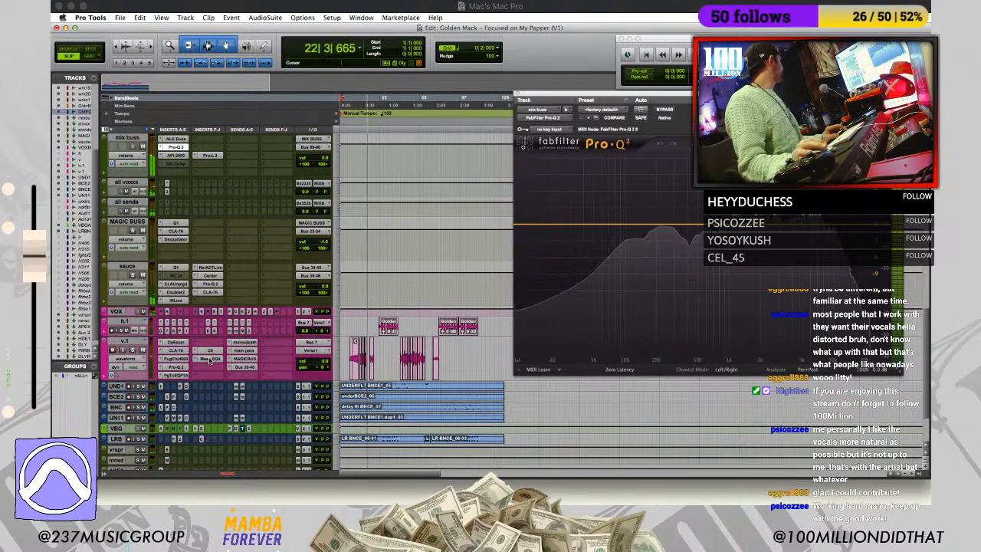
Step: Open the v.1 track's Maag EQ4, Pro-Q 2 and C6 inserts, and restart the mix pass from just before the first verse clip
click(211, 359)
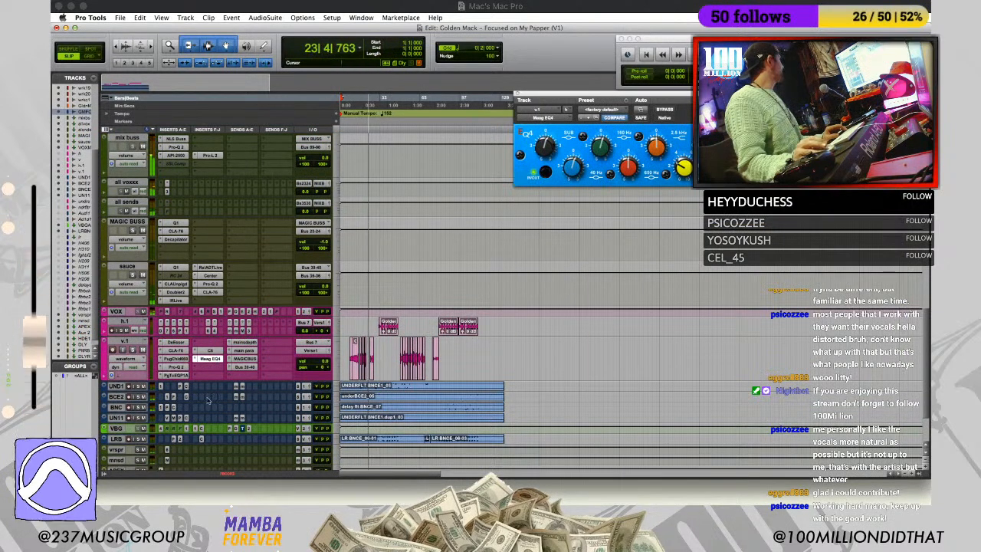
click(176, 368)
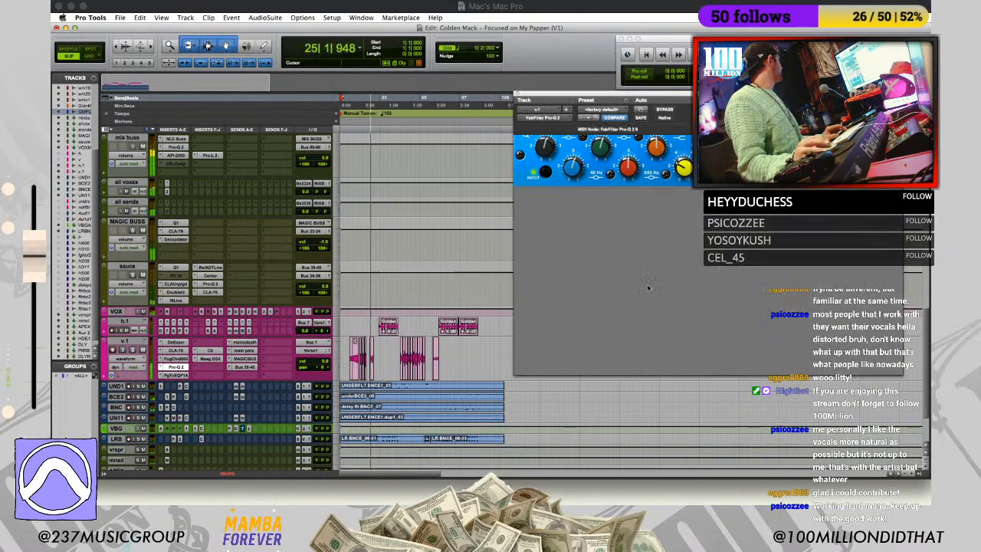
click(209, 351)
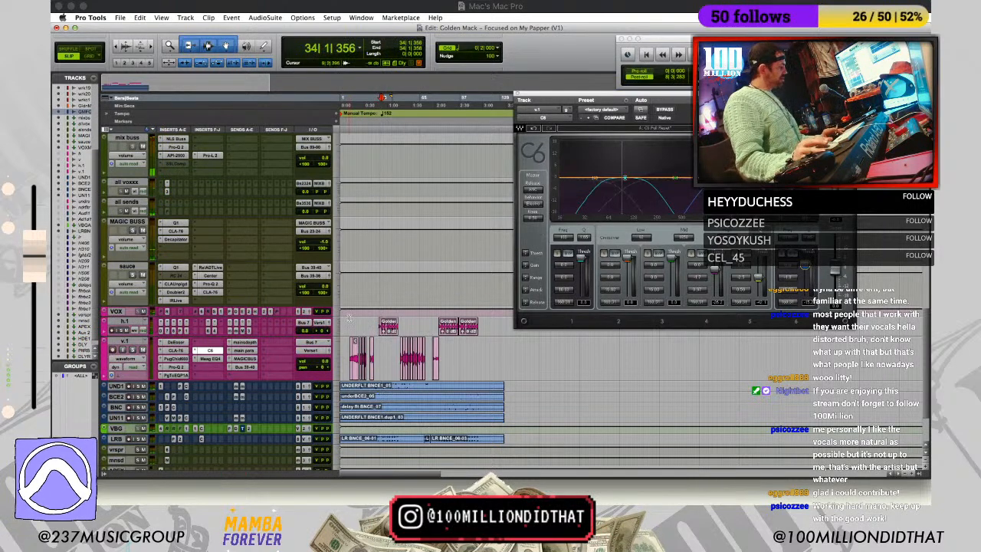
click(350, 317)
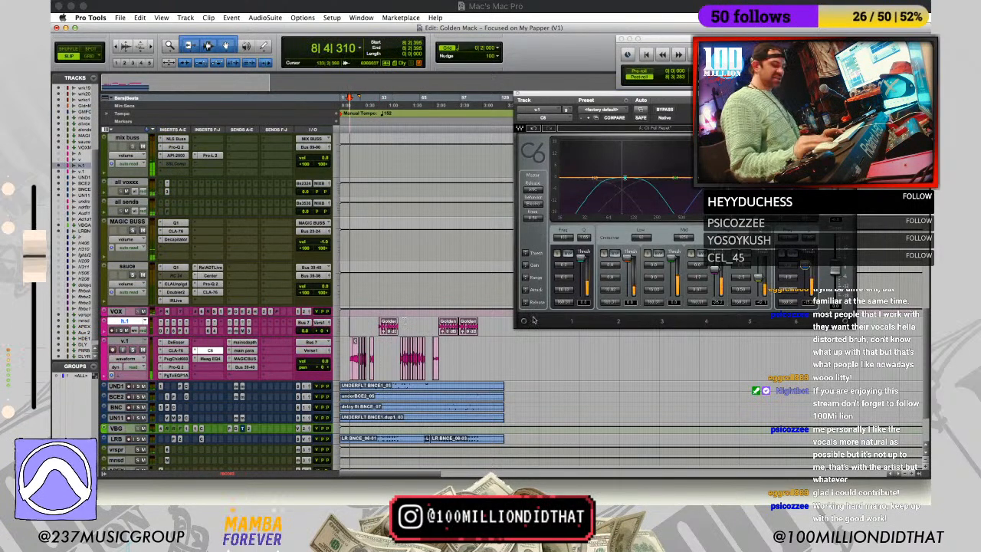
click(349, 317)
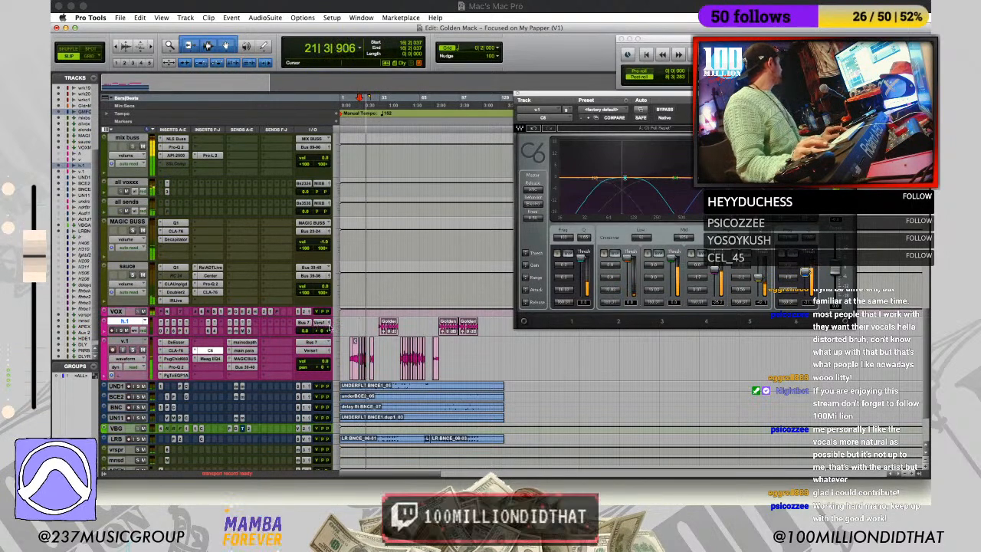
Step: Increase the height of the h.1 track and restart the mix pass from 30|2|622, just before its first clip
click(317, 323)
click(365, 331)
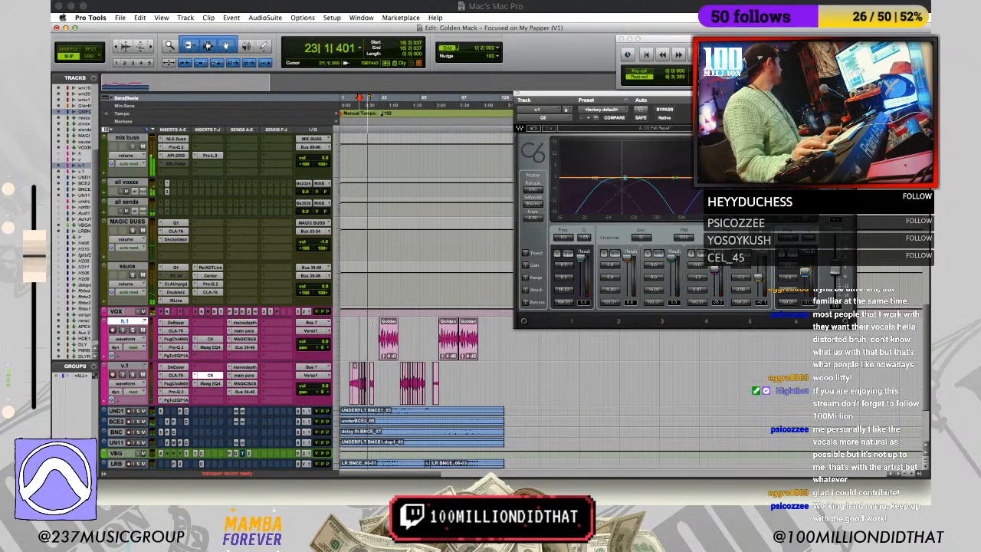
click(376, 321)
key(space)
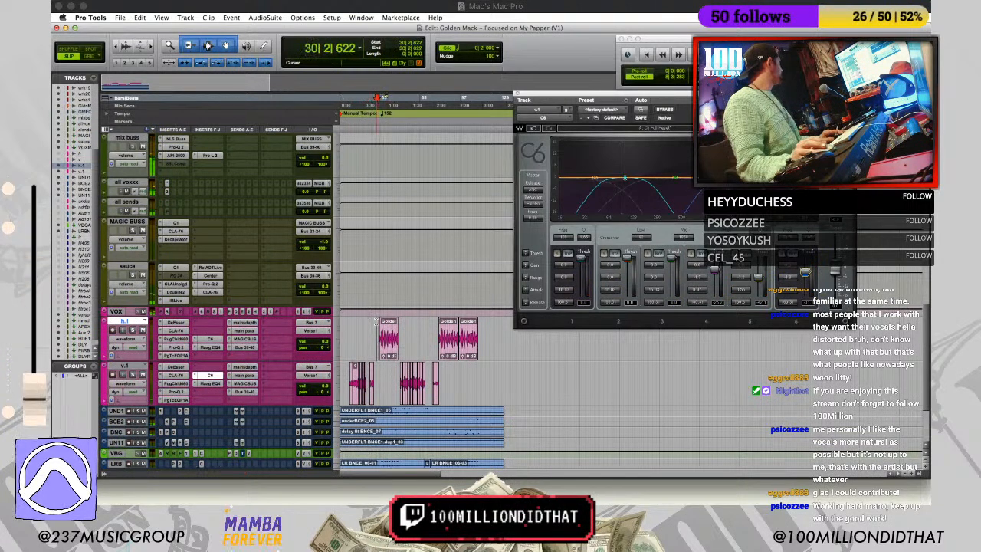
key(space)
Step: Open the C6 on the h.1 track and restart recording the mix from the session start
click(210, 338)
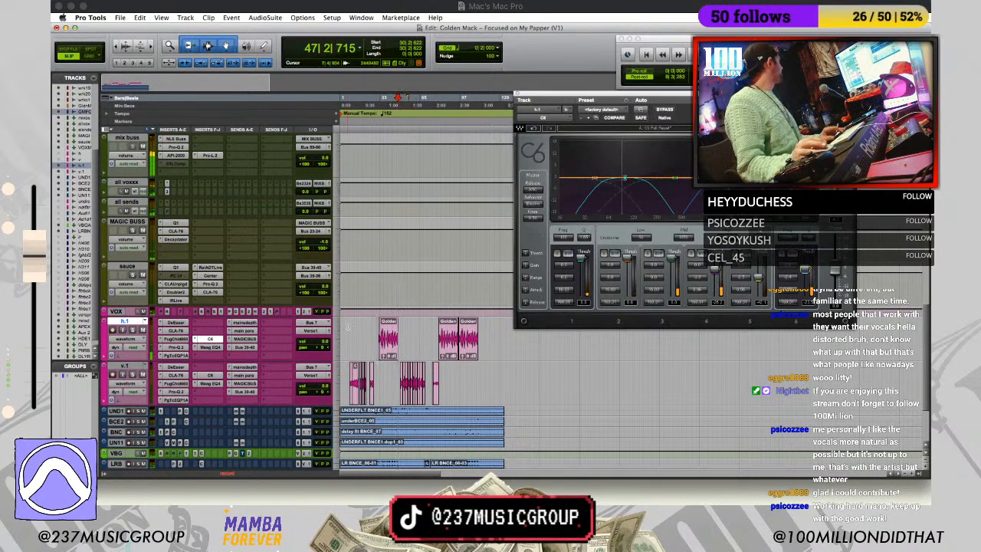
key(space)
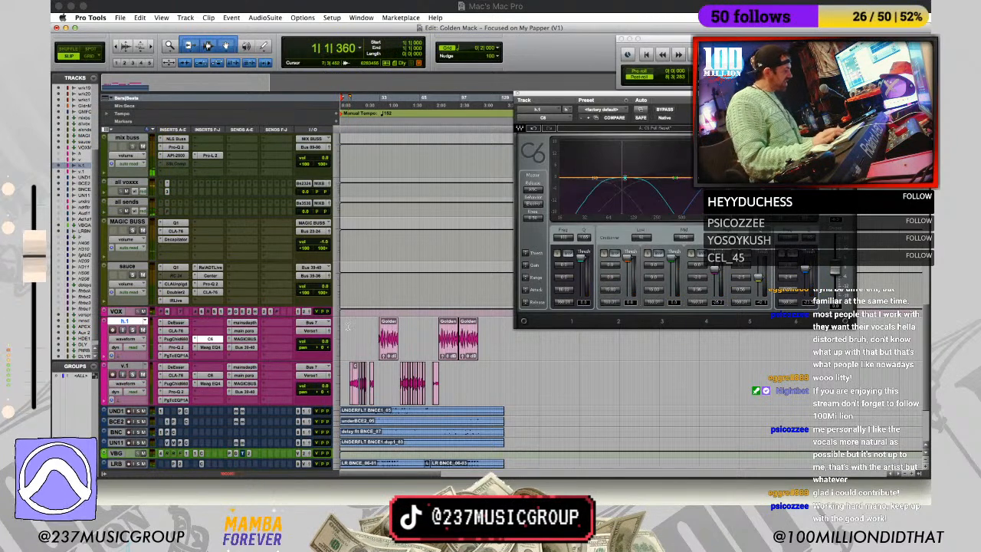
scroll(431, 323, up, 10)
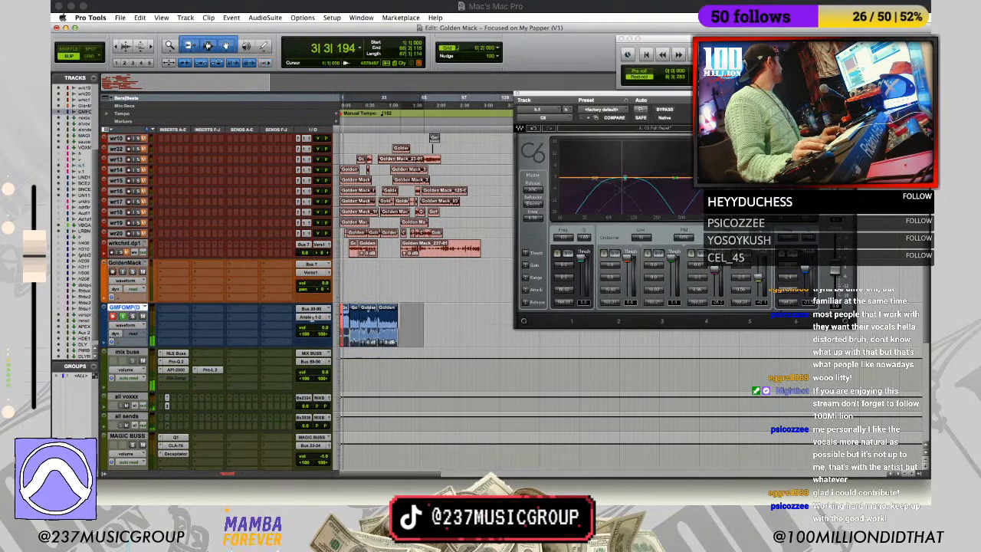
Step: Check the DeEsser on the v.1 track and close its window
scroll(384, 383, down, 1)
scroll(384, 383, down, 10)
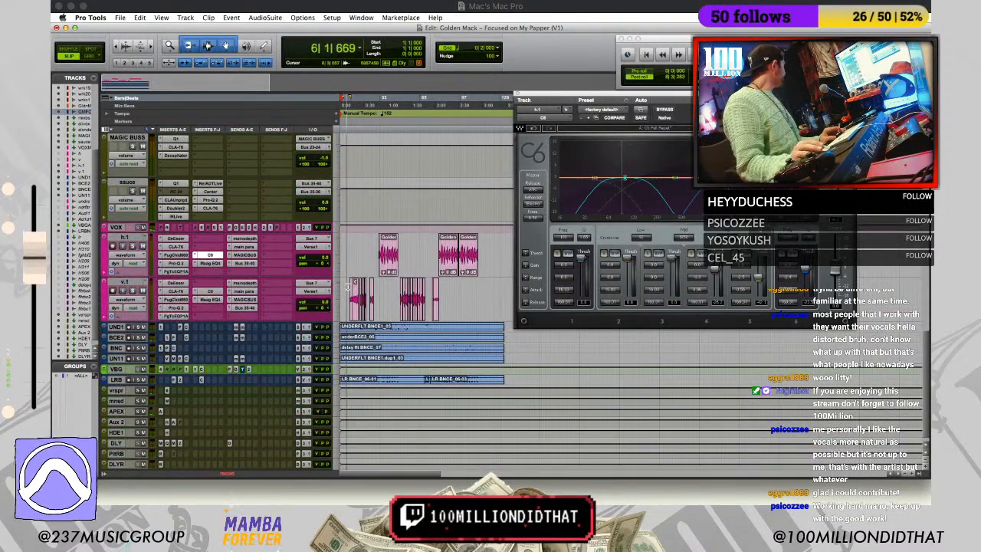
click(175, 282)
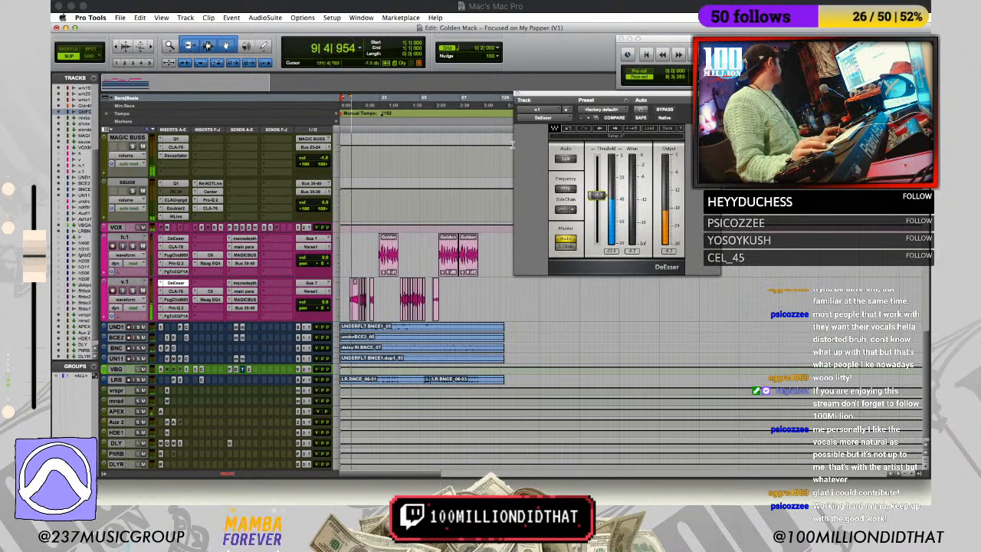
click(516, 92)
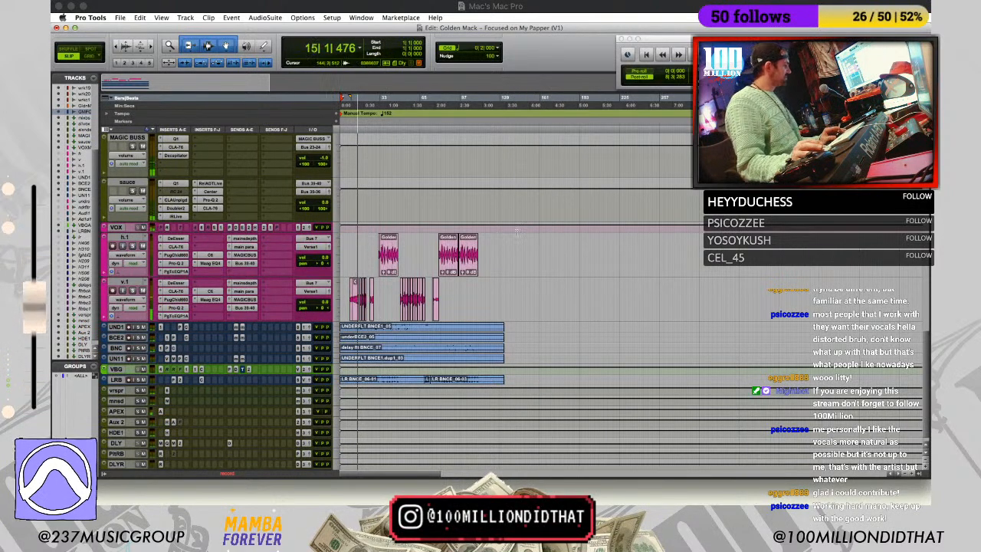
Step: Set the clip gain of the two short v.1 clips near bar 17 to -4.3 dB and -5.0 dB
click(376, 287)
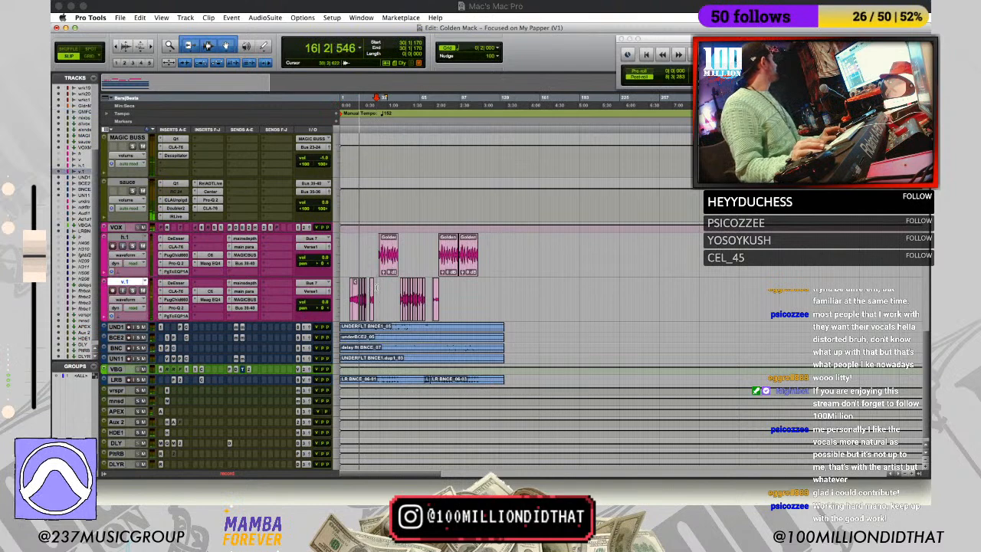
key(t)
key(t)
key(t)
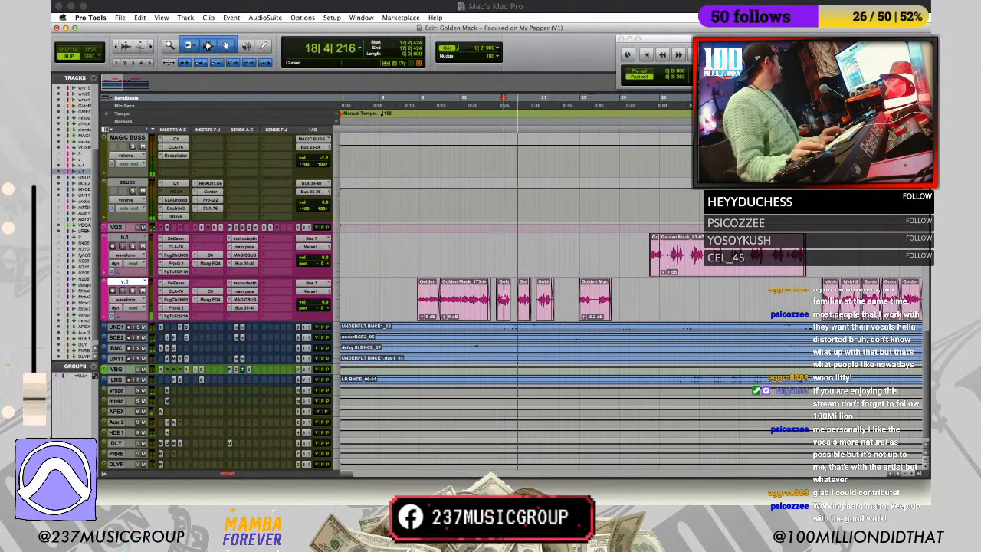
key(t)
key(t)
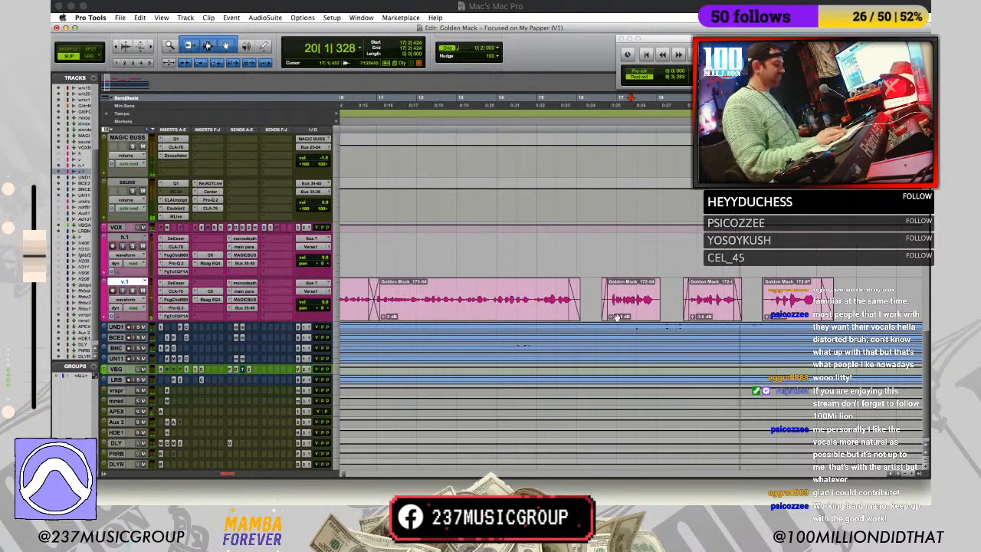
click(611, 317)
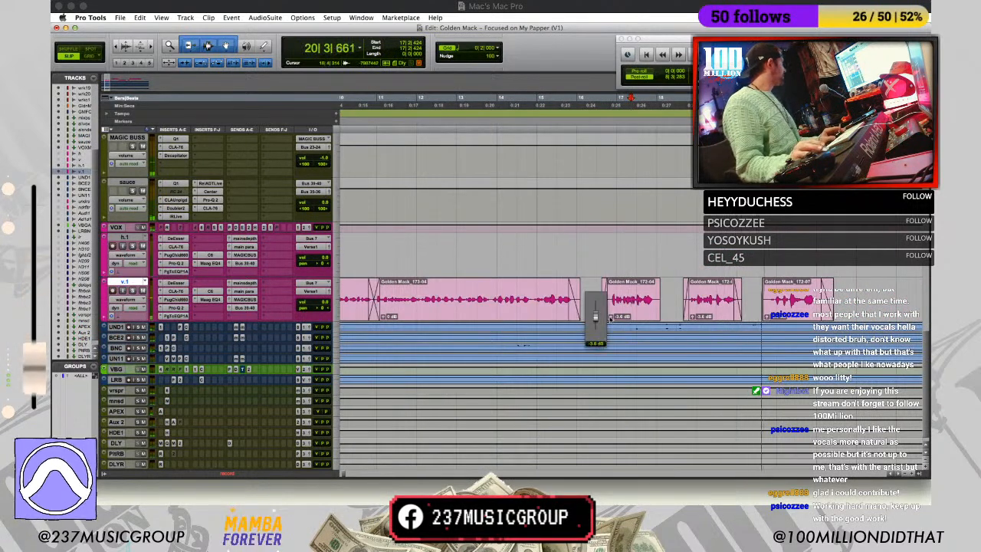
click(692, 317)
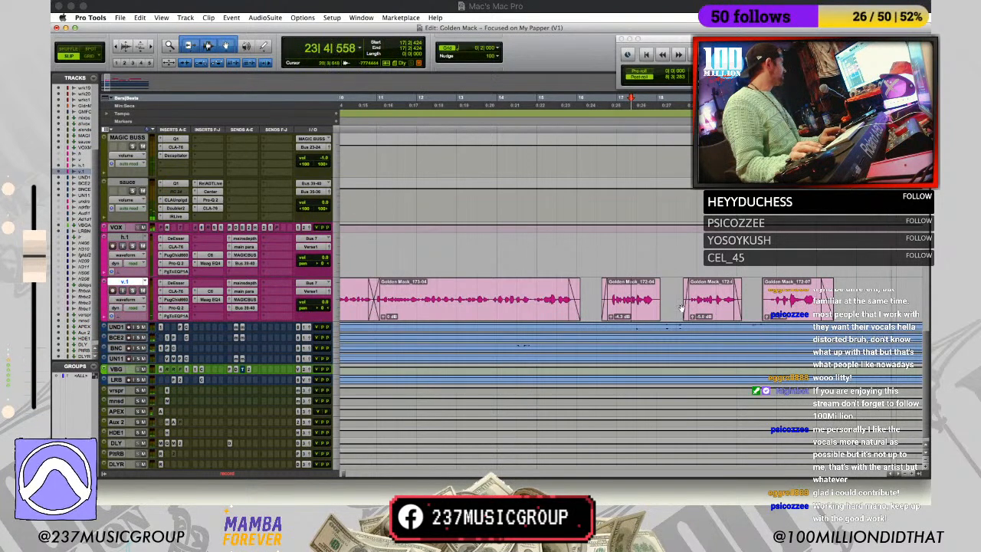
Step: Restart recording the mix from 13|2|807 and check the new pass on the mix print track
key(space)
click(473, 243)
key(space)
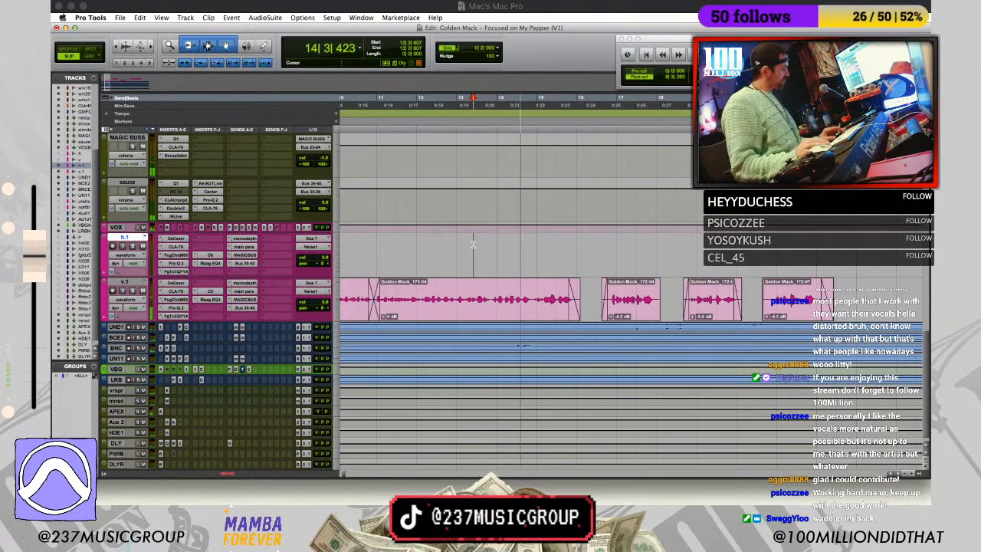
key(r)
key(r)
scroll(472, 244, up, 10)
scroll(473, 317, down, 1)
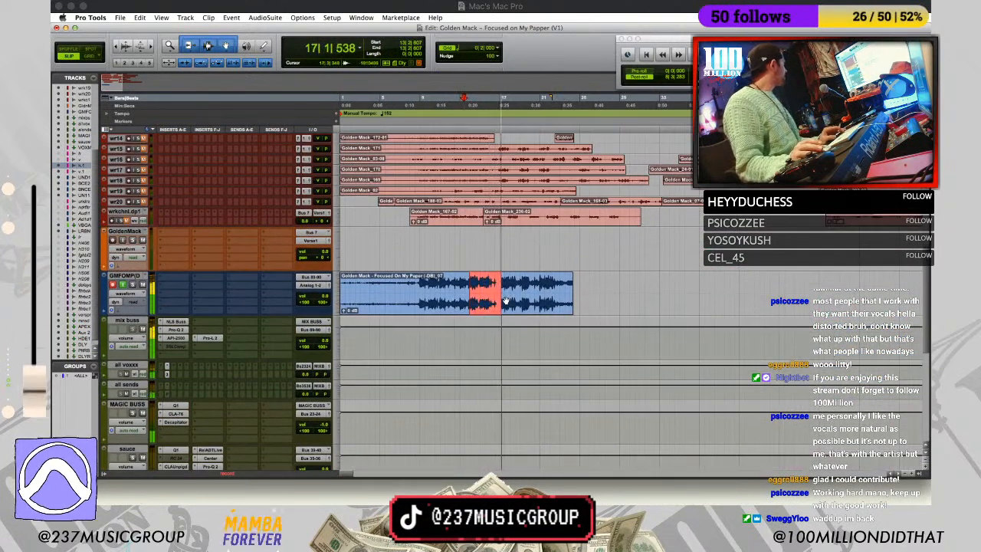
Step: Check the Pro-Q 2 on the mix buss track while the mix pass records
key(r)
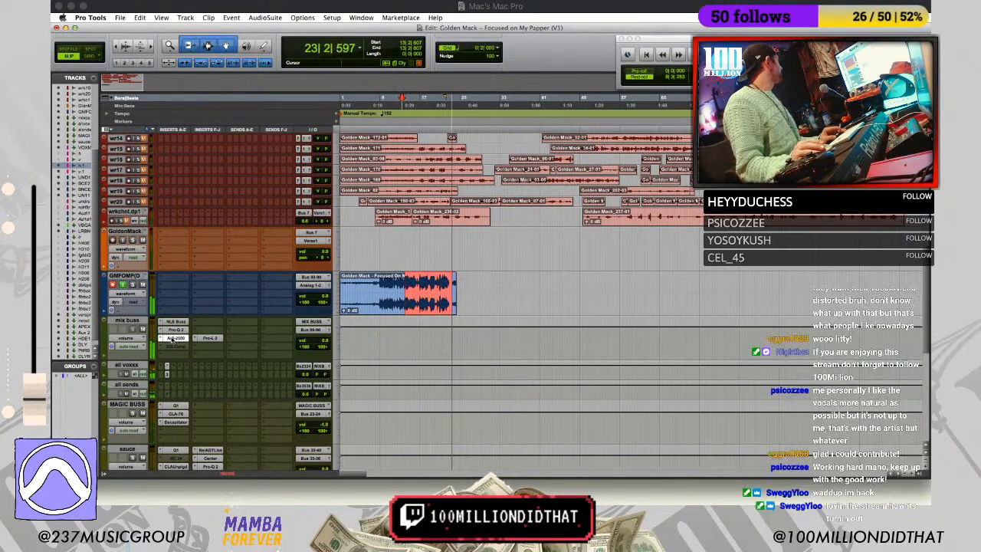
click(176, 337)
click(176, 329)
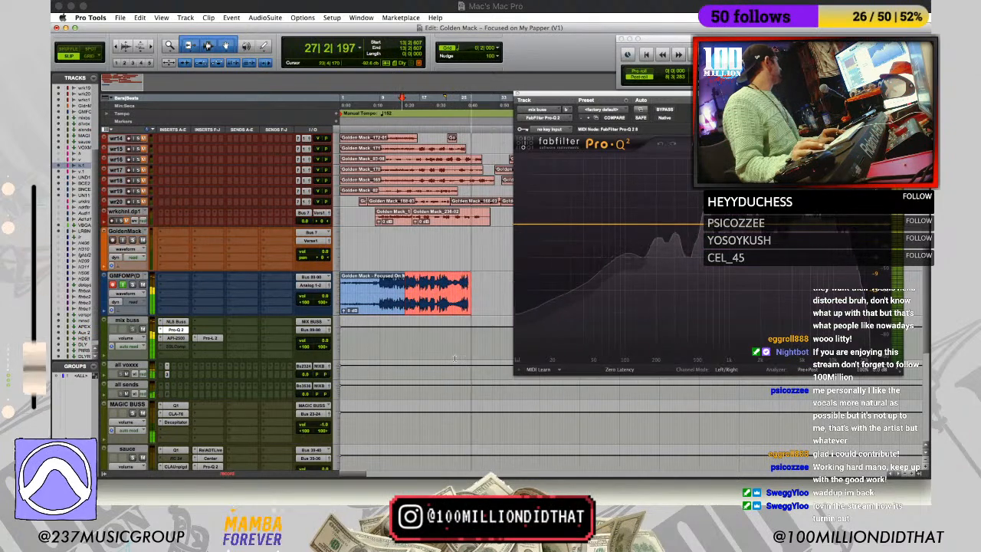
Step: Set the height of the tracks from UNDERFLT BNCE1 through LR BNCE to medium and close the mix buss Pro-Q 2
scroll(455, 358, down, 5)
scroll(455, 357, down, 1)
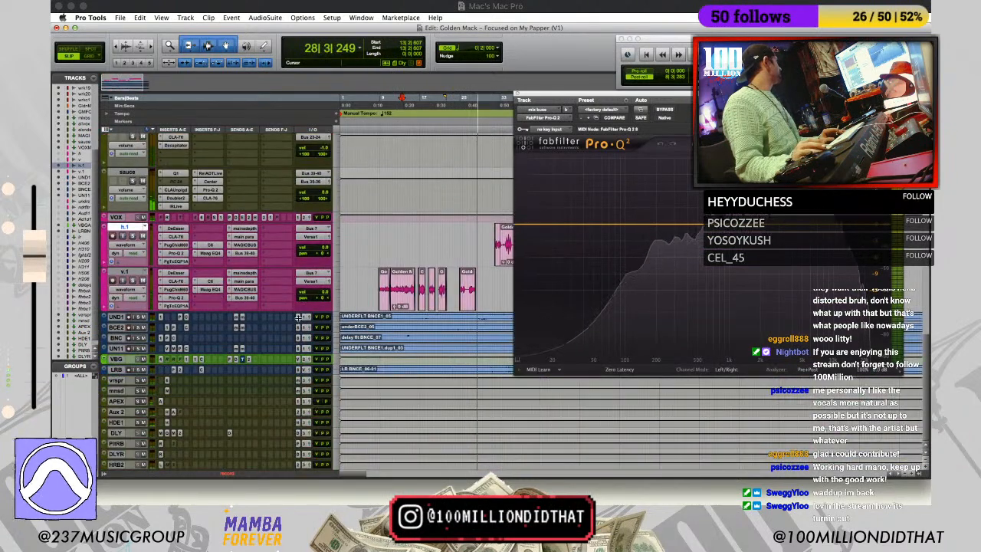
drag(115, 316, 115, 370)
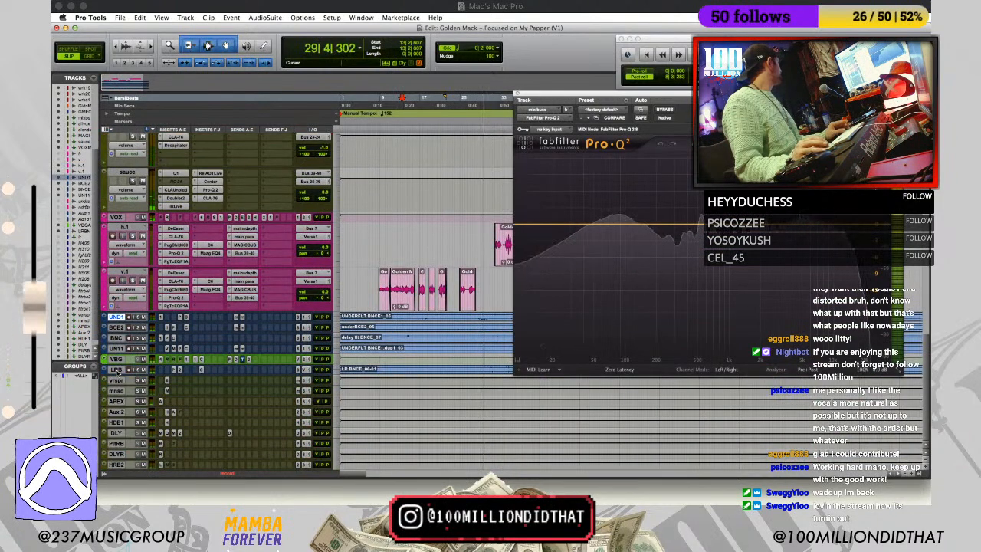
click(335, 349)
click(360, 367)
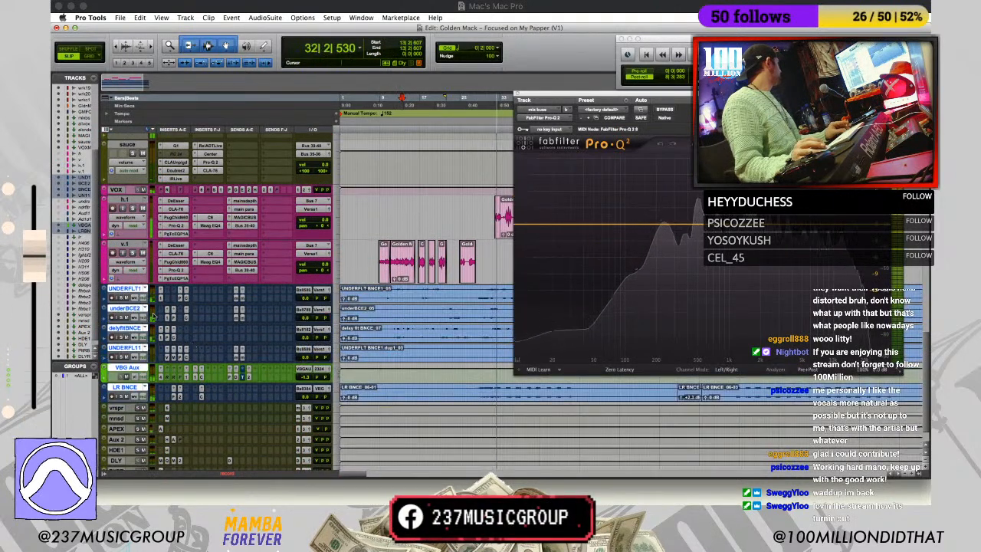
click(337, 318)
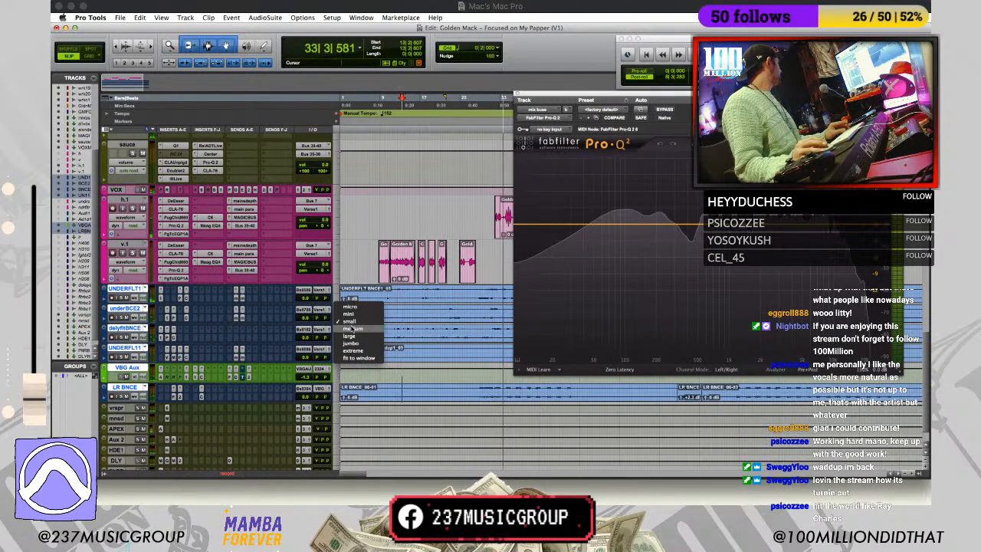
click(357, 325)
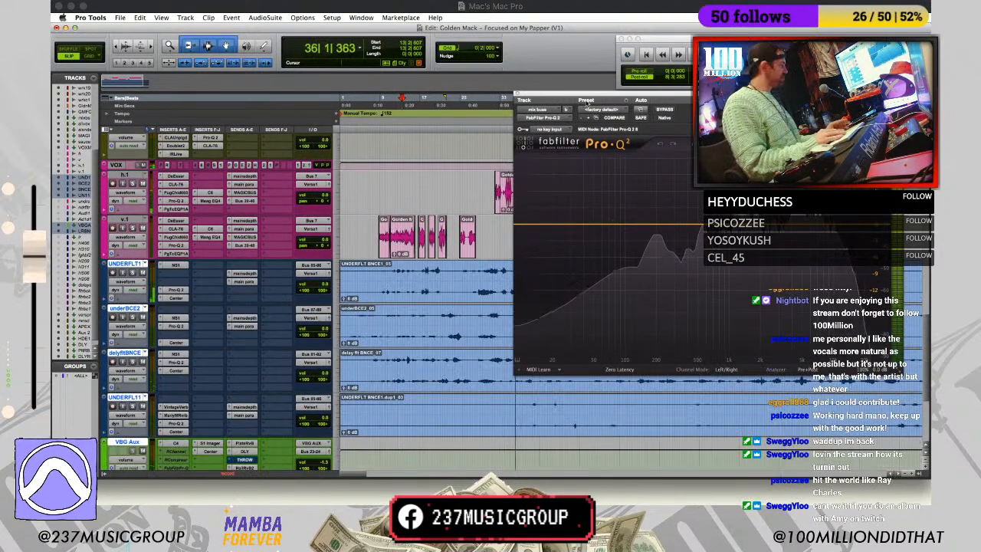
click(517, 93)
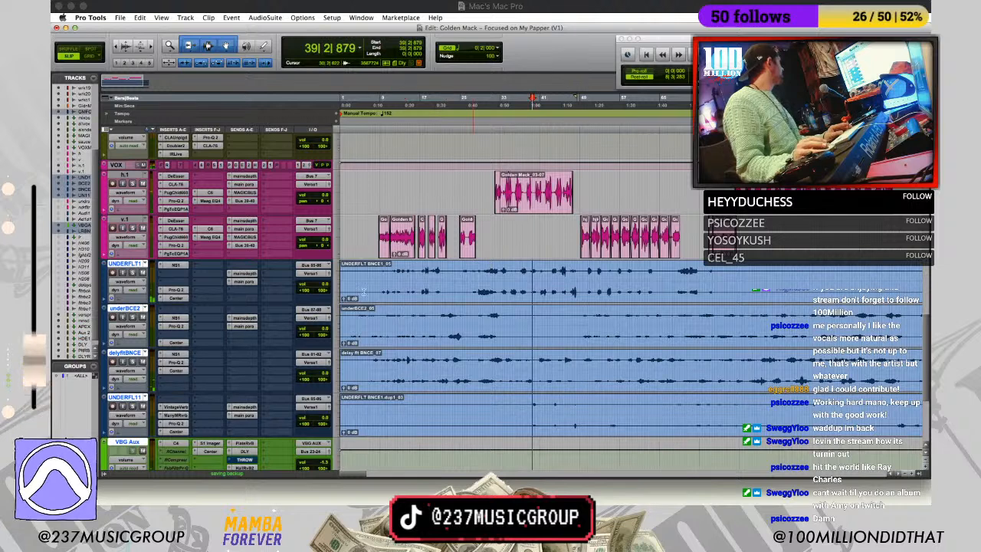
Step: Play from 30|4|820 and clear the recorded clips from the mix print track
click(490, 277)
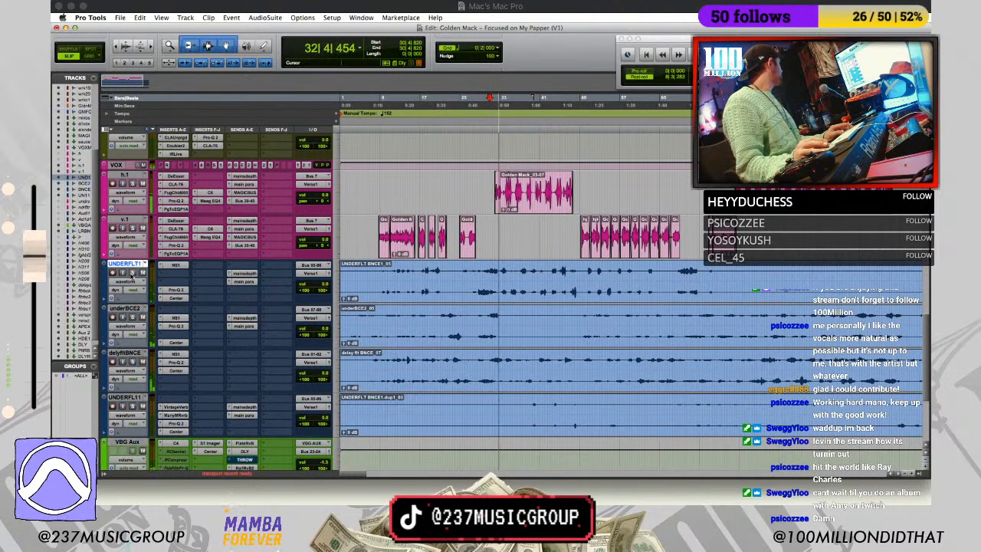
scroll(132, 279, up, 5)
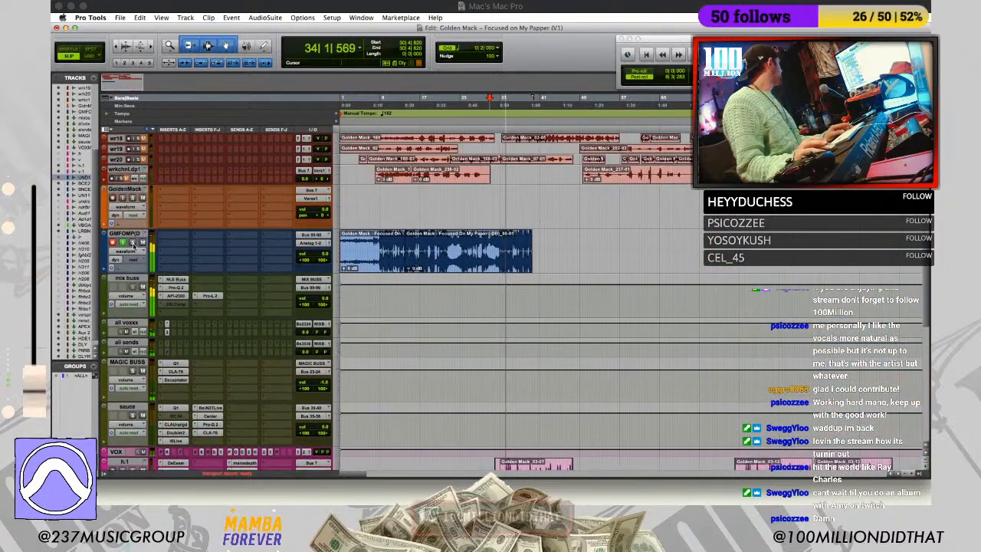
drag(557, 241, 287, 260)
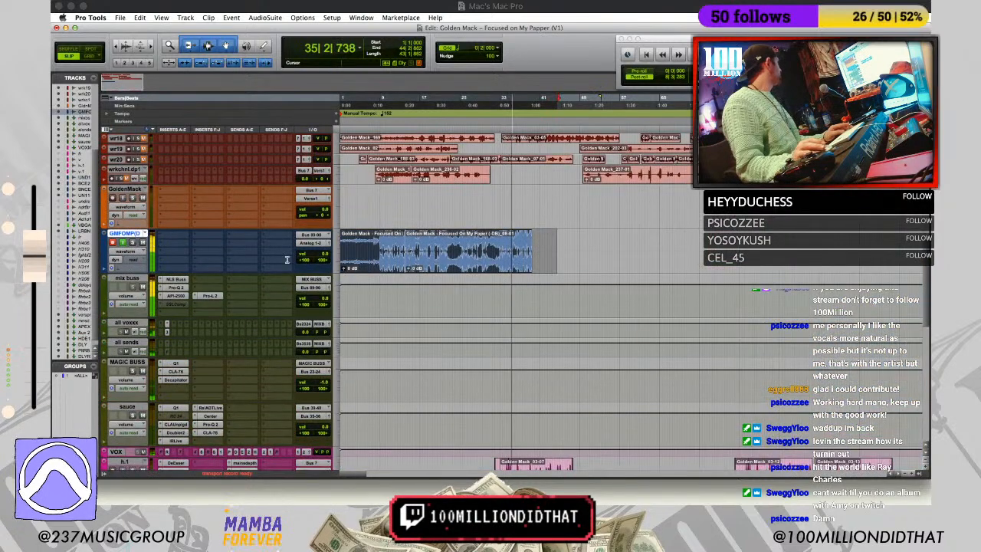
Step: Play from 22|3|029, adjust the upper bell in underBCE2's Pro-Q 2 and lower its low-mid bell to about -6 dB
scroll(537, 354, down, 10)
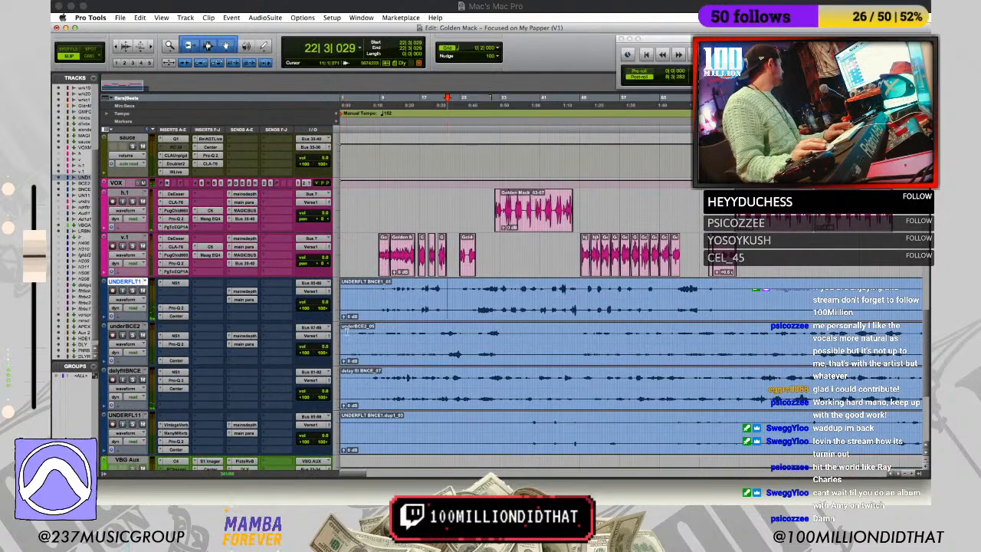
key(space)
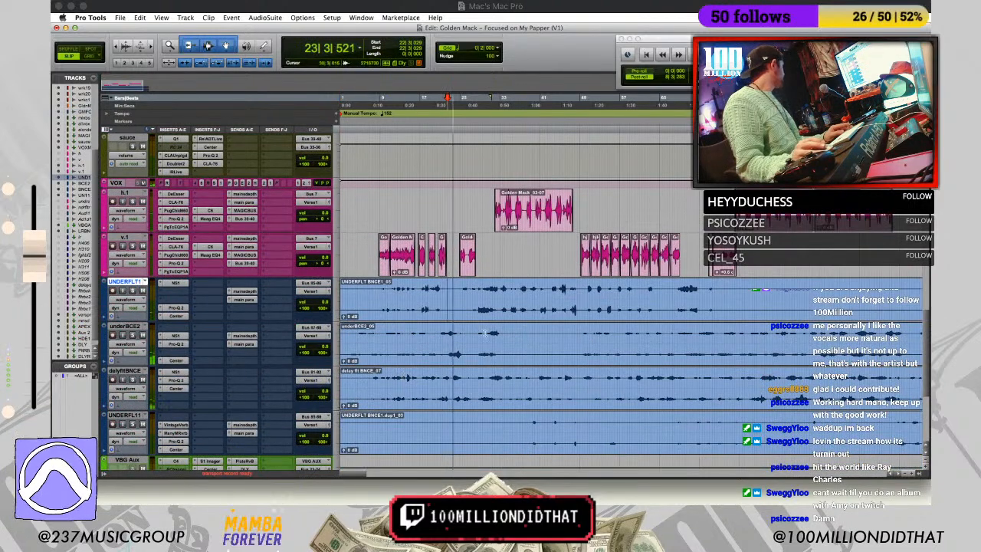
click(175, 344)
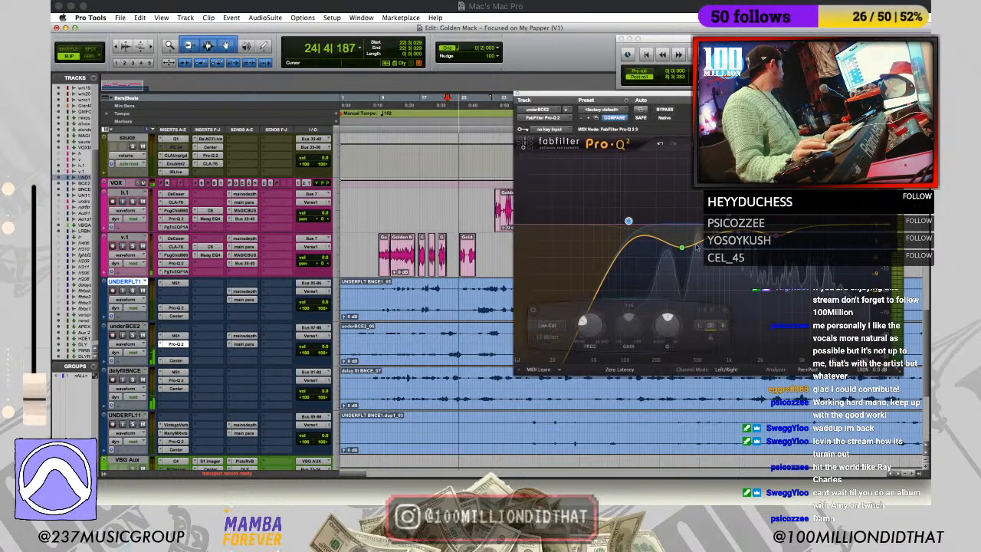
drag(776, 236, 769, 243)
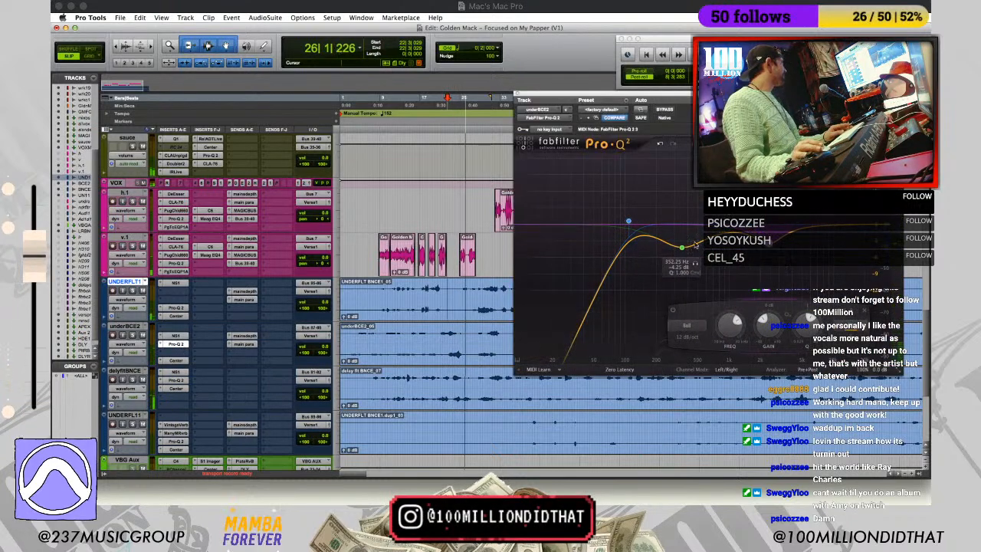
drag(681, 249, 682, 256)
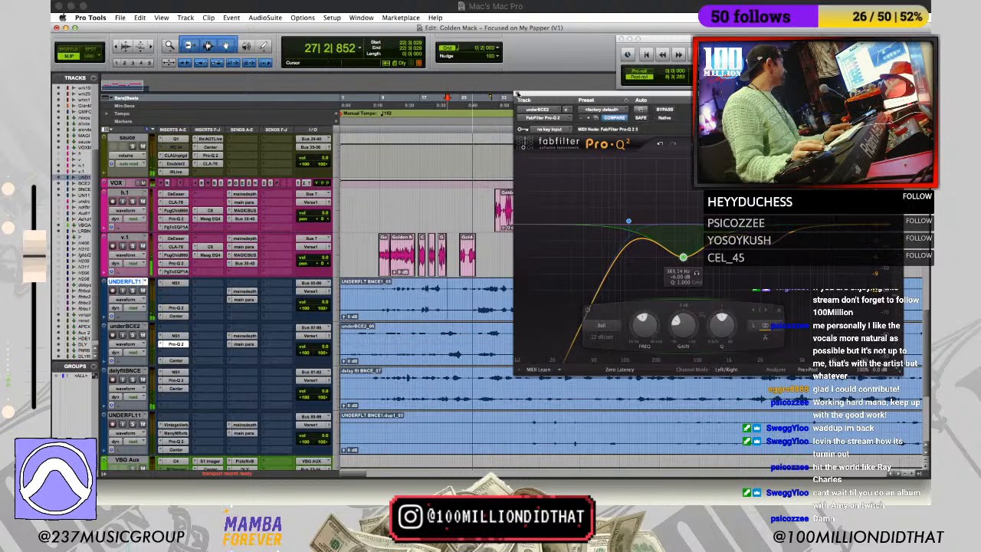
click(518, 93)
Step: In the UNDERFLT BNCE1 Pro-Q 2, lower the low-mid bell to about -5.8 dB and adjust the band just above it
click(176, 308)
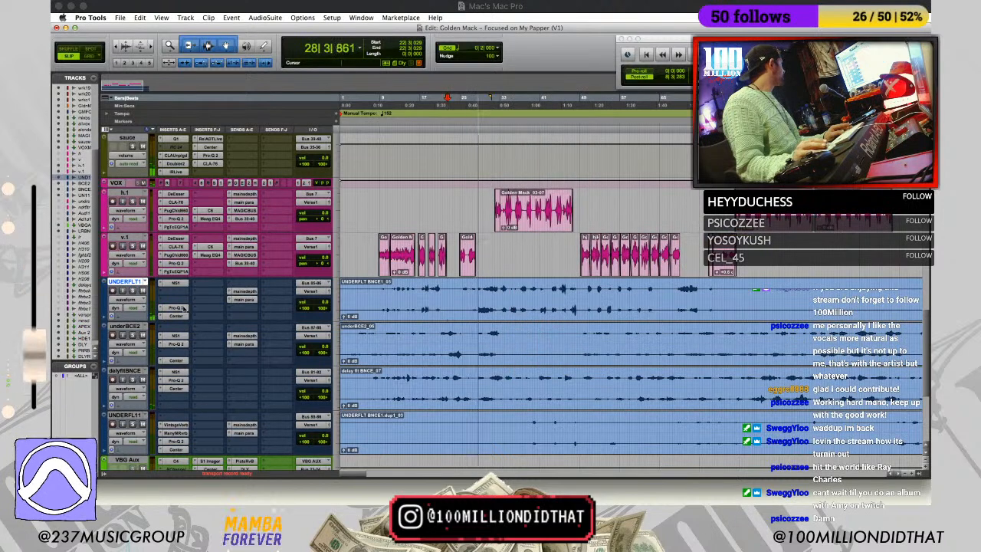
drag(695, 246, 698, 256)
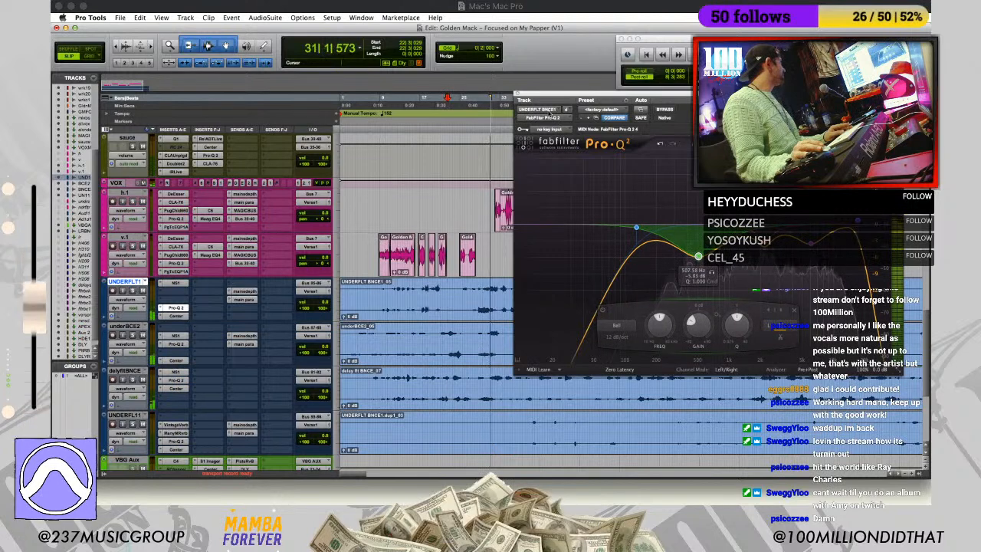
click(520, 93)
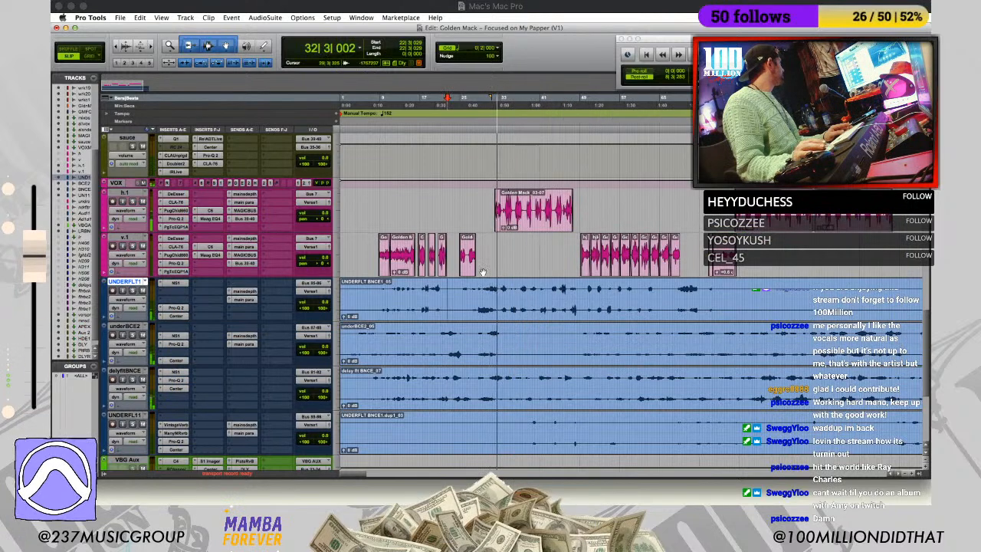
click(176, 307)
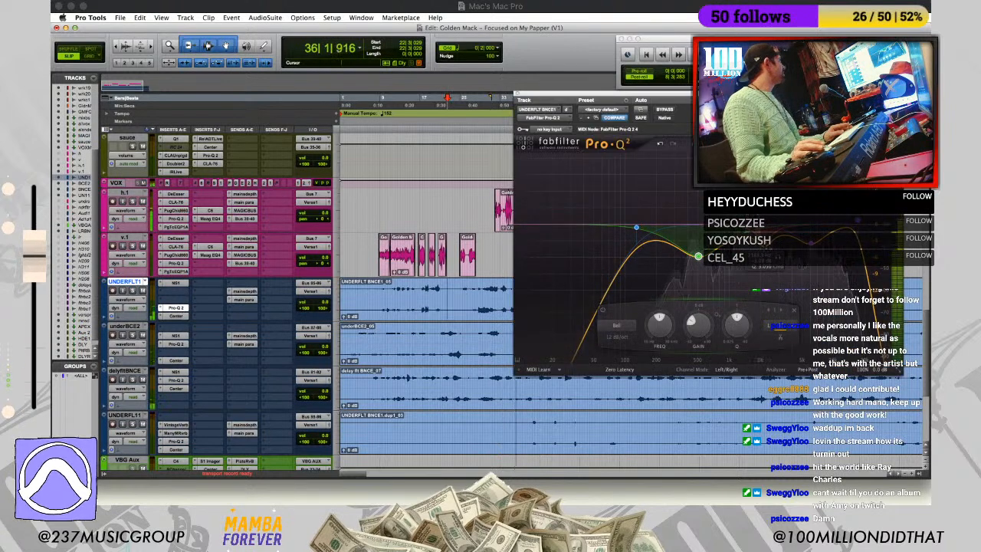
click(757, 249)
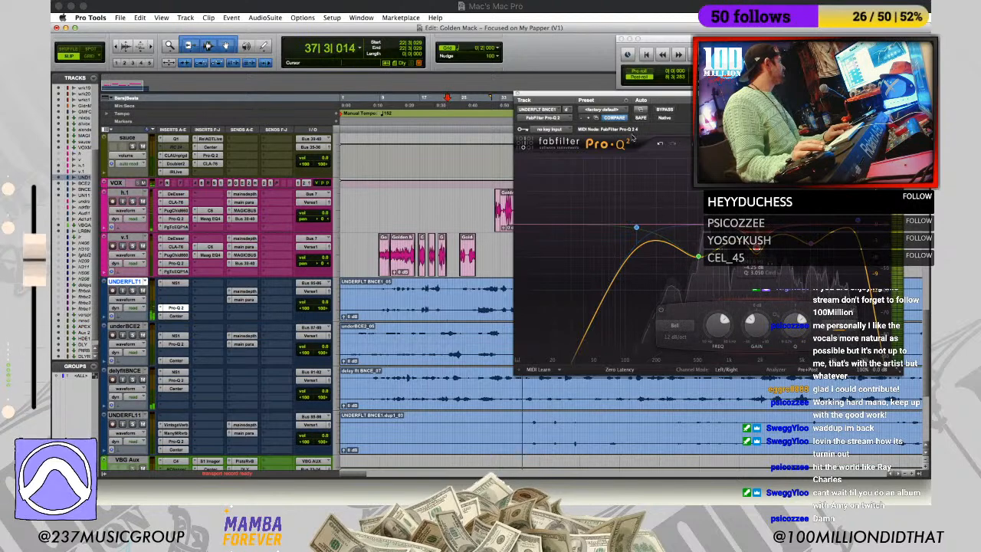
click(517, 95)
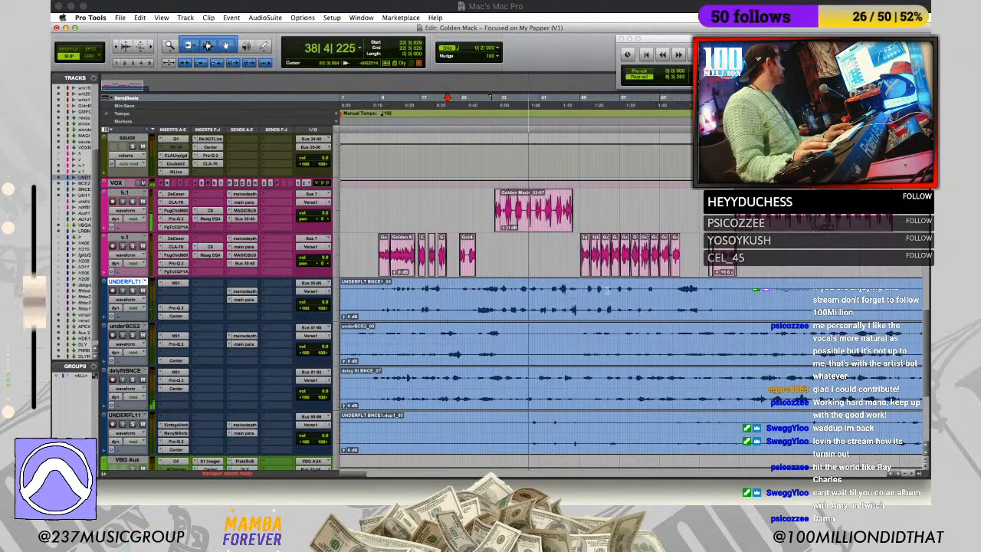
Step: In the delay fit BNCE Pro-Q 2, add a low cut and a mid-range bell cut with a narrower Q
scroll(193, 332, down, 2)
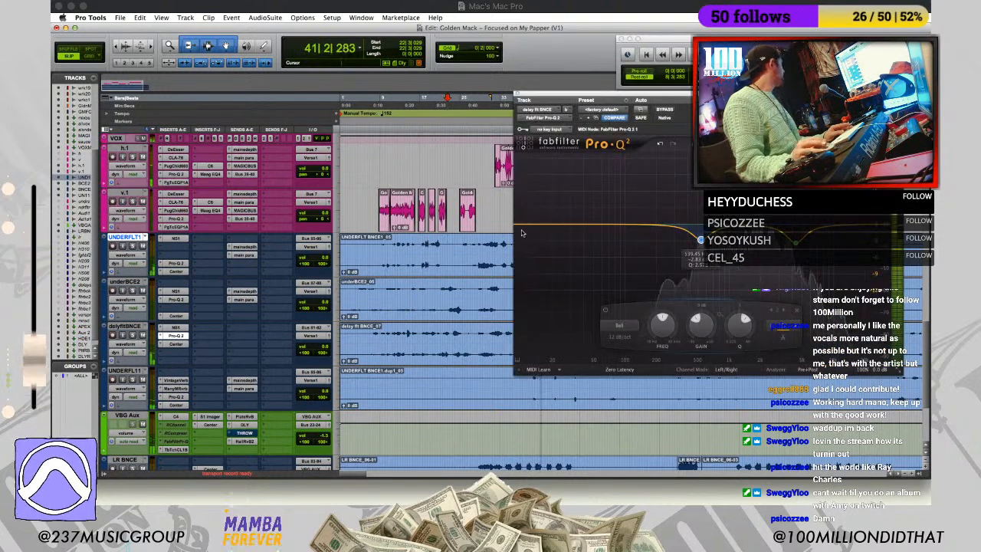
drag(522, 233, 610, 224)
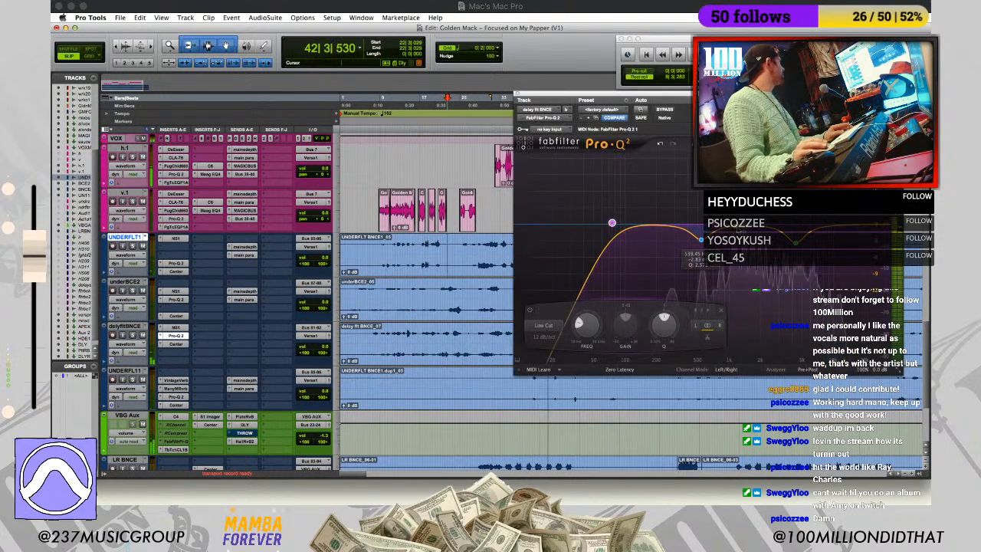
click(701, 240)
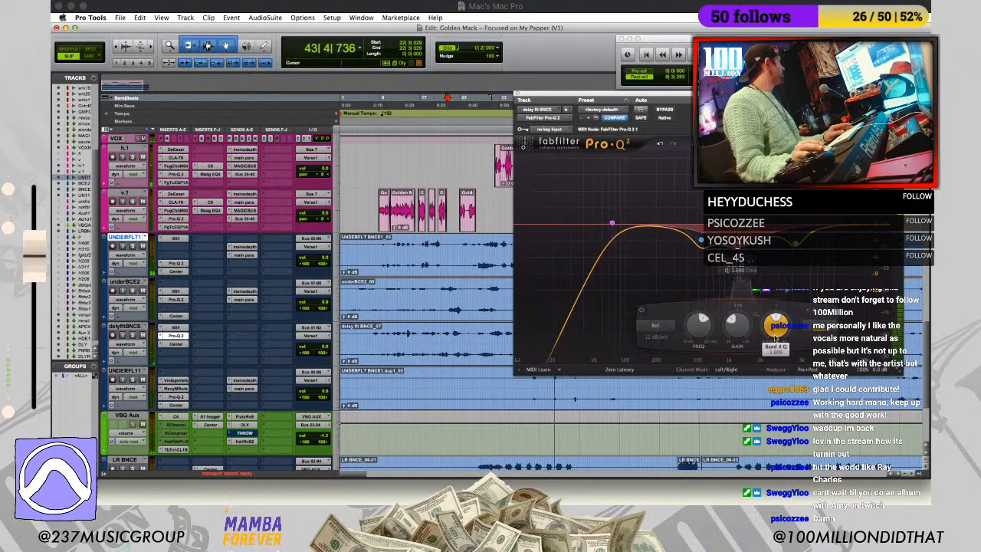
drag(777, 320, 776, 308)
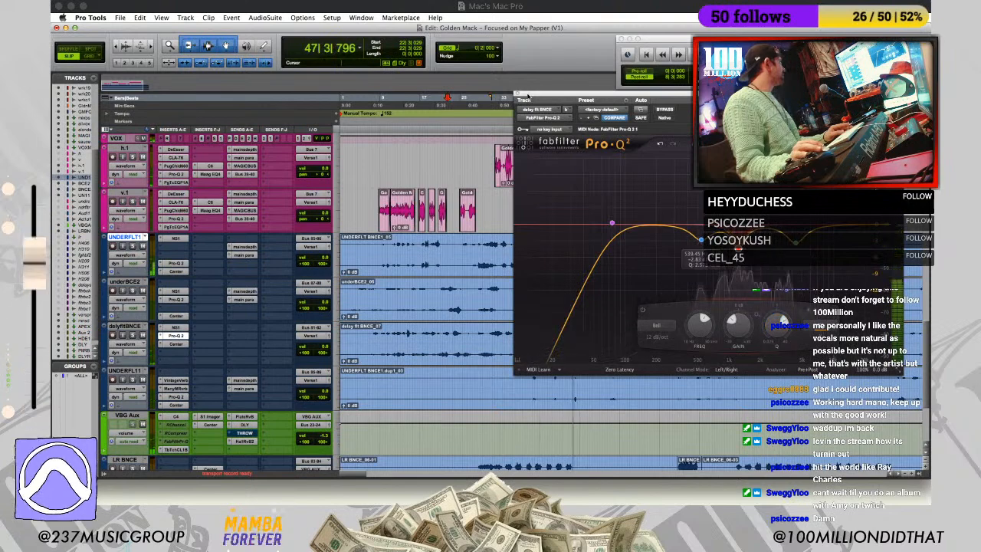
click(517, 95)
Step: Record a new mix pass from the session start and stop it at 7|3|454
scroll(451, 266, up, 5)
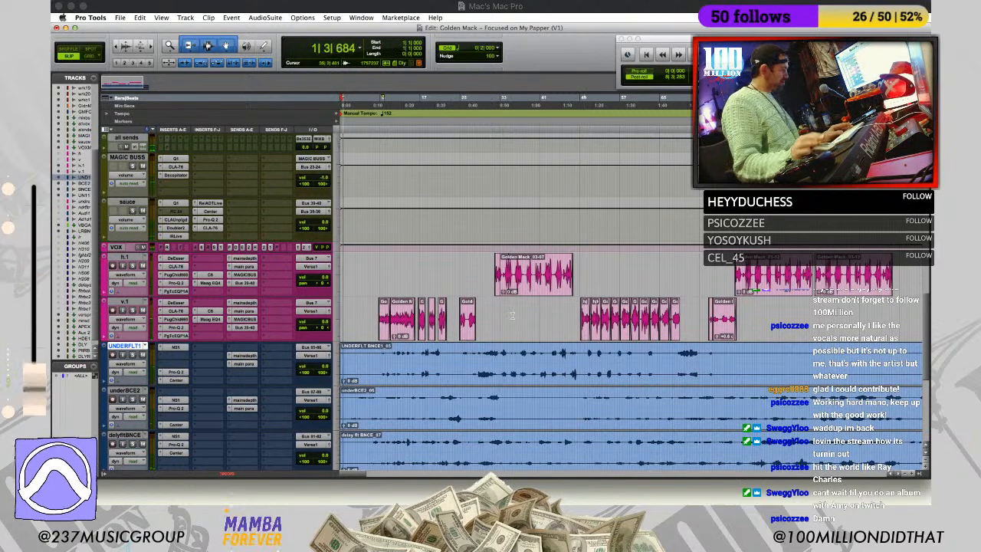
scroll(498, 307, up, 1)
scroll(500, 312, up, 10)
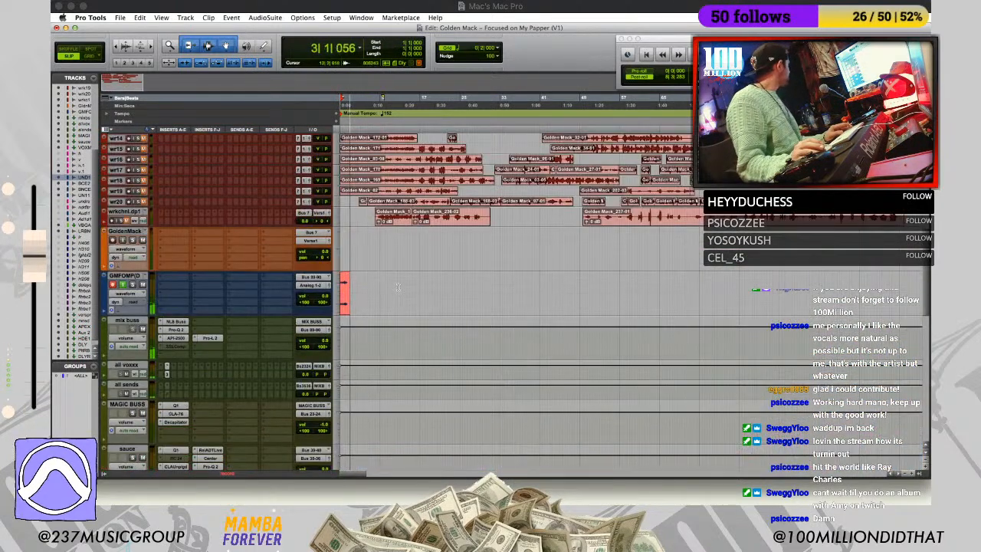
scroll(434, 333, down, 3)
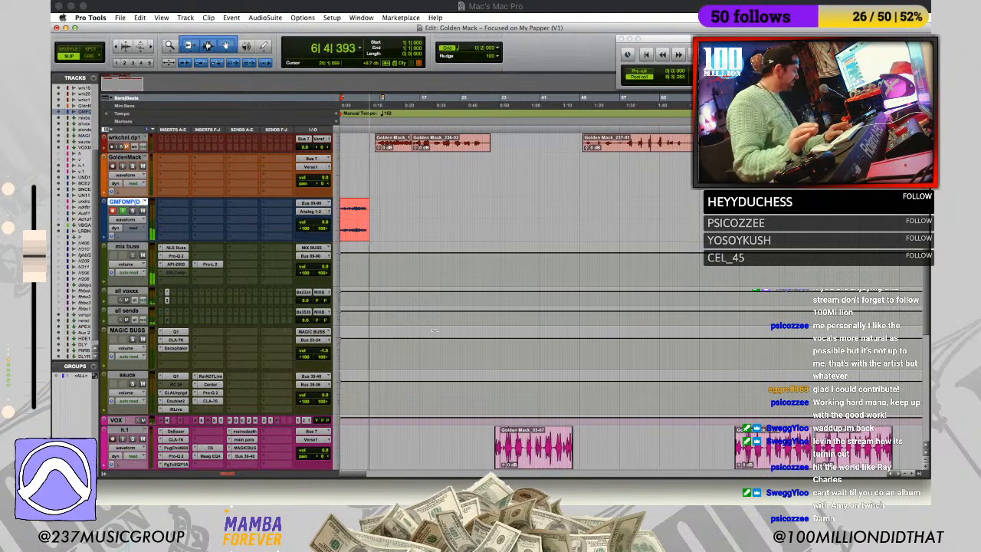
key(space)
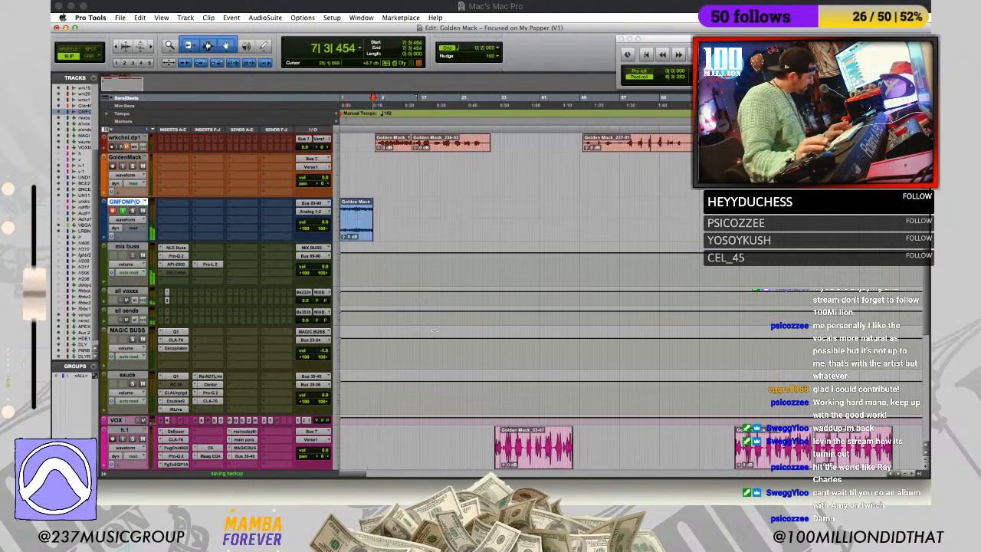
Step: Delete the short recorded clip from the mix print track and restart recording from the session start
drag(393, 209, 334, 210)
key(Delete)
key(Return)
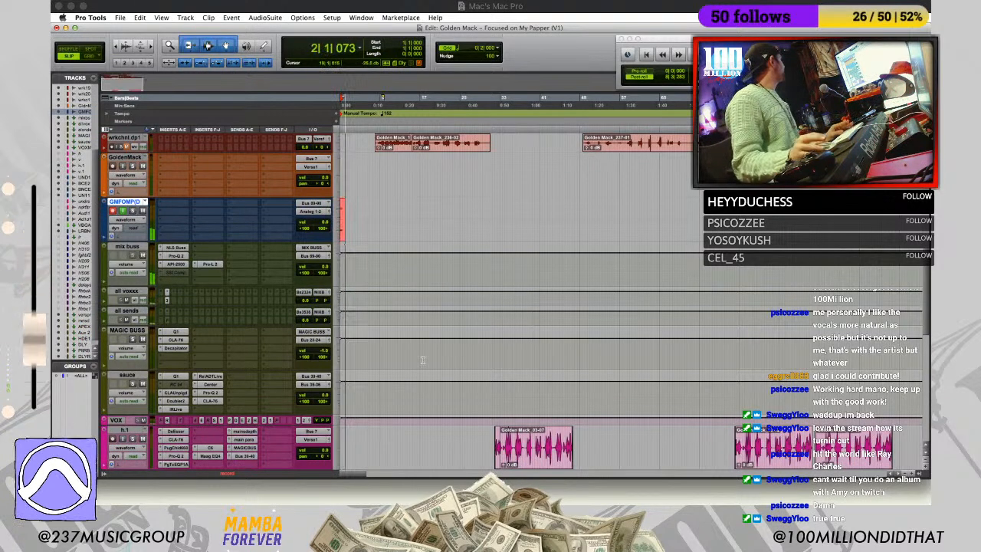
Step: Set the track height of mix buss, all voxxx, all sends, MAGIC BUSS and sauce to small
scroll(448, 232, down, 5)
scroll(131, 314, up, 2)
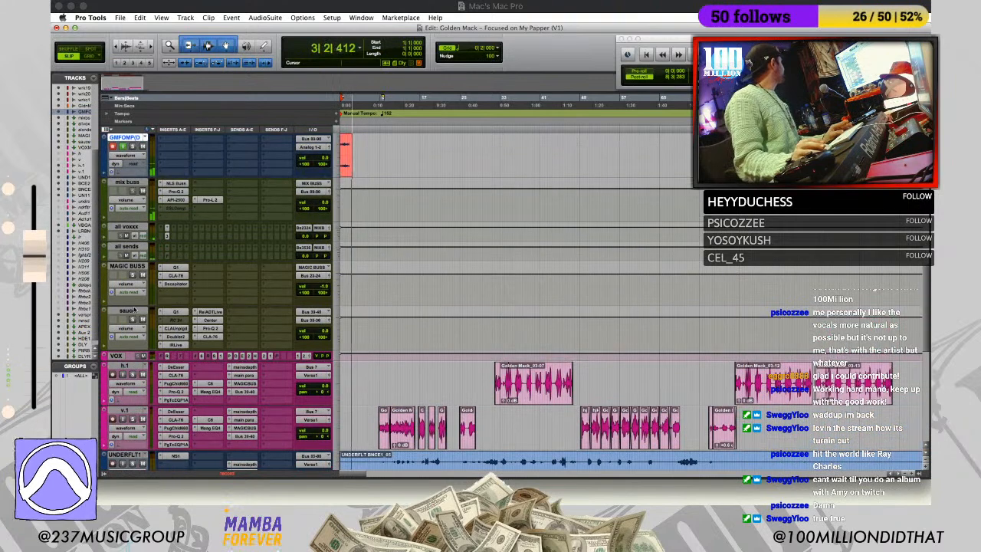
shift+click(128, 183)
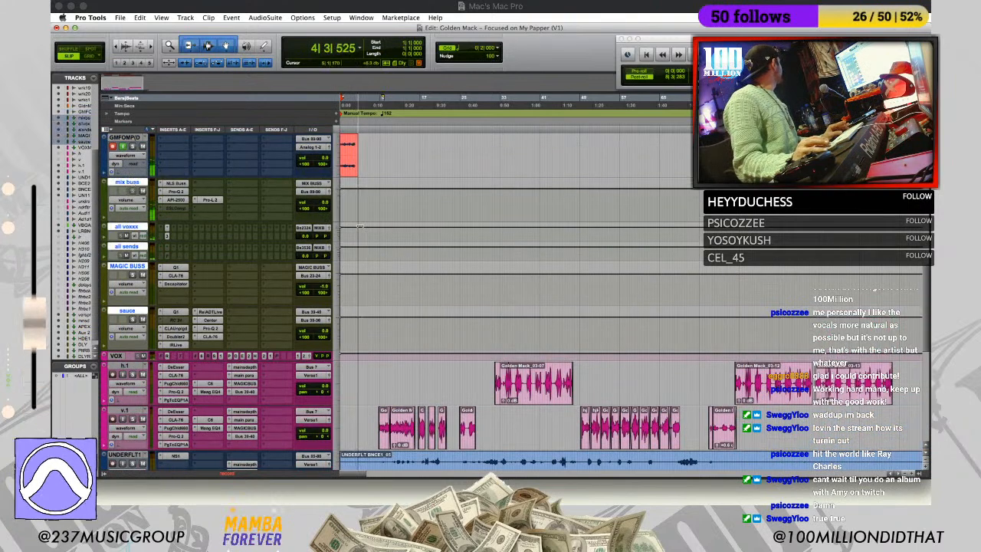
alt+shift+click(336, 238)
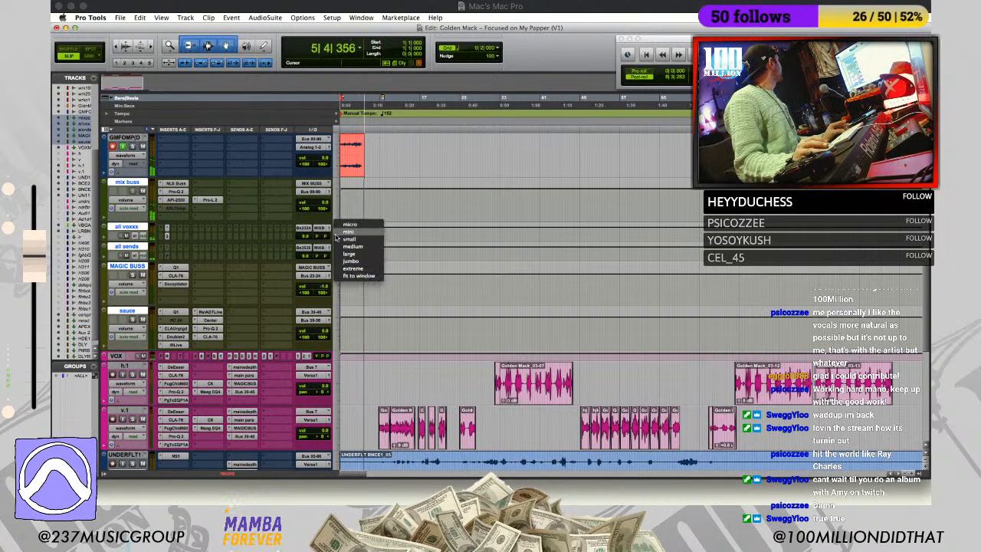
alt+shift+click(354, 238)
scroll(394, 289, down, 4)
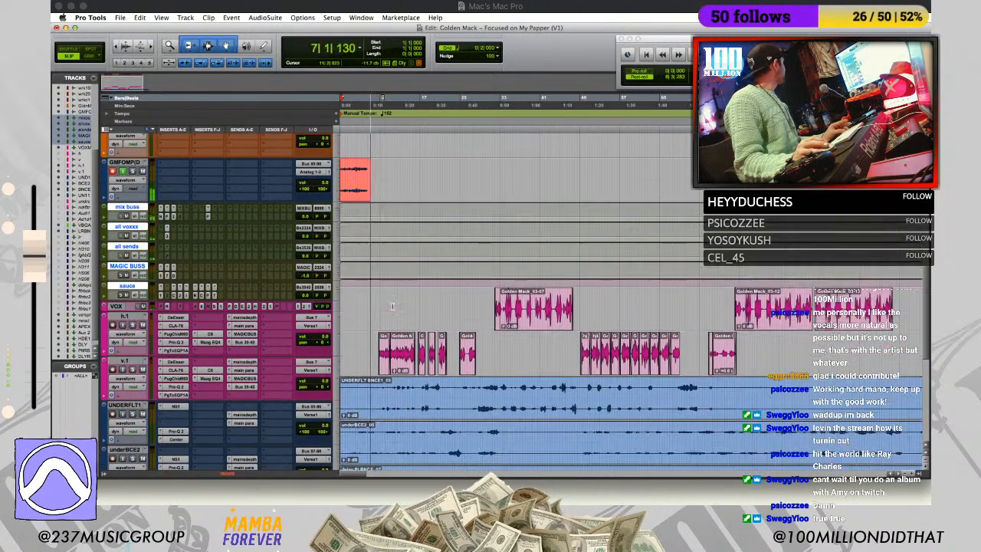
Step: Lower the clip gain of the first two vocal clips in the v.1 track's second verse to -5.0 and -2.9 dB
click(390, 243)
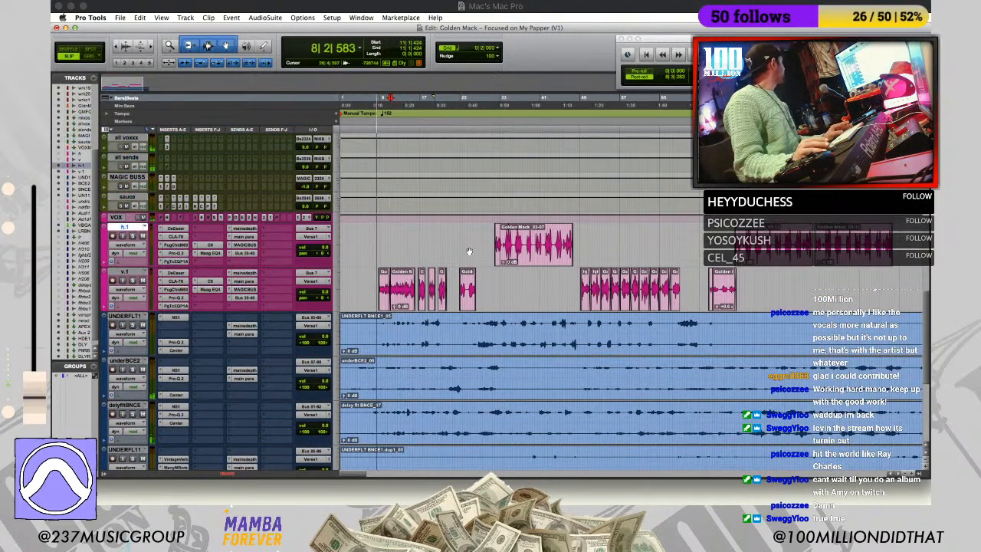
click(576, 282)
key(t)
key(t)
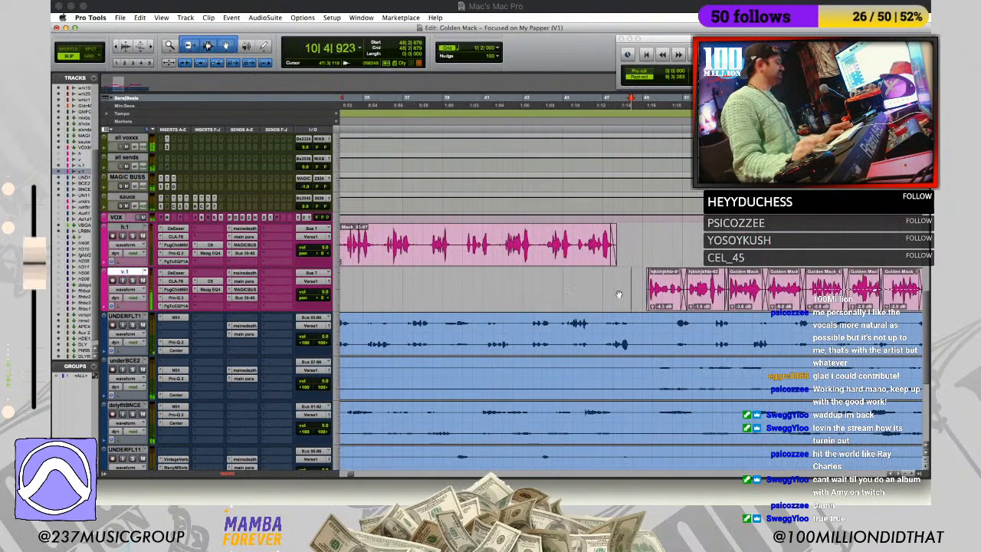
drag(652, 308, 652, 314)
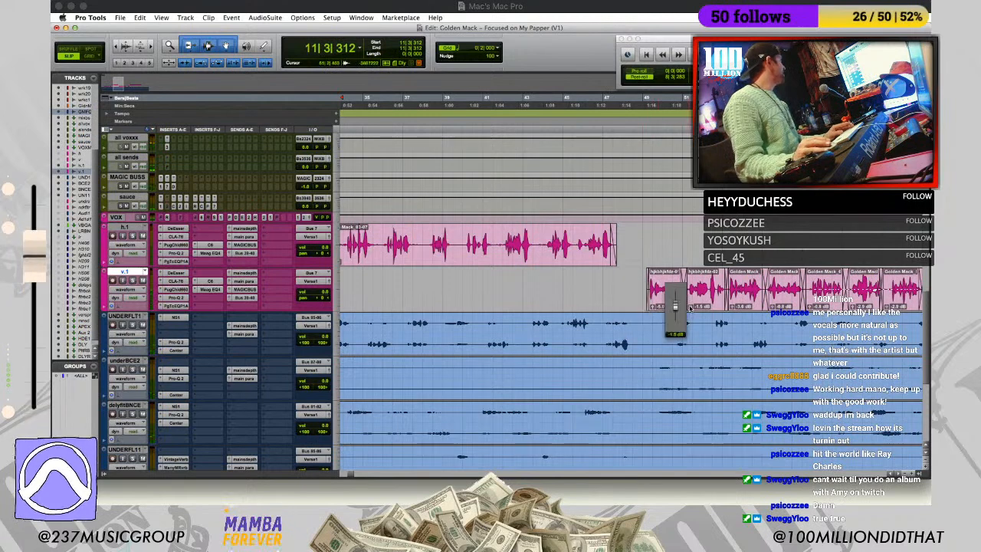
Step: Stop the running mix pass and play the second verse from bar 48, moving the start point on to bar 50
click(636, 282)
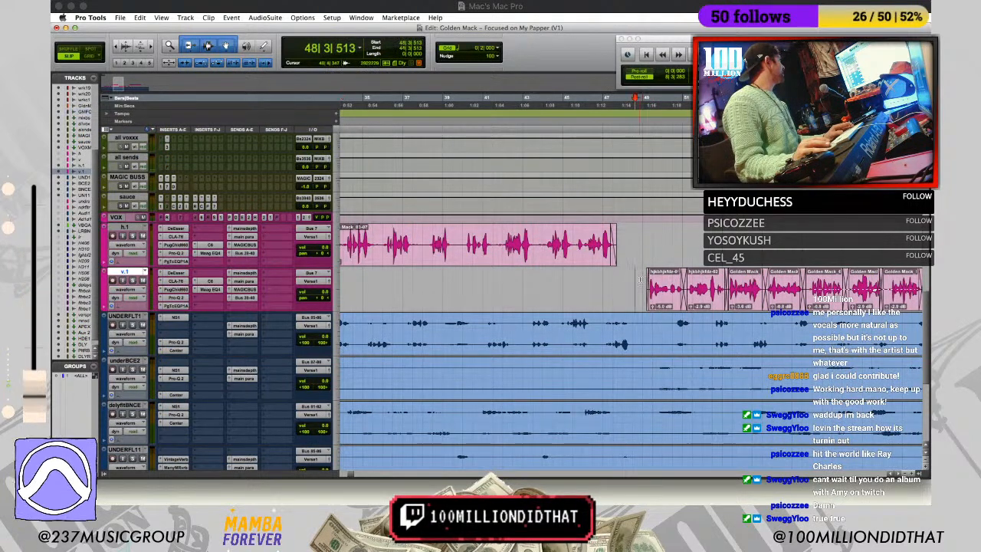
key(space)
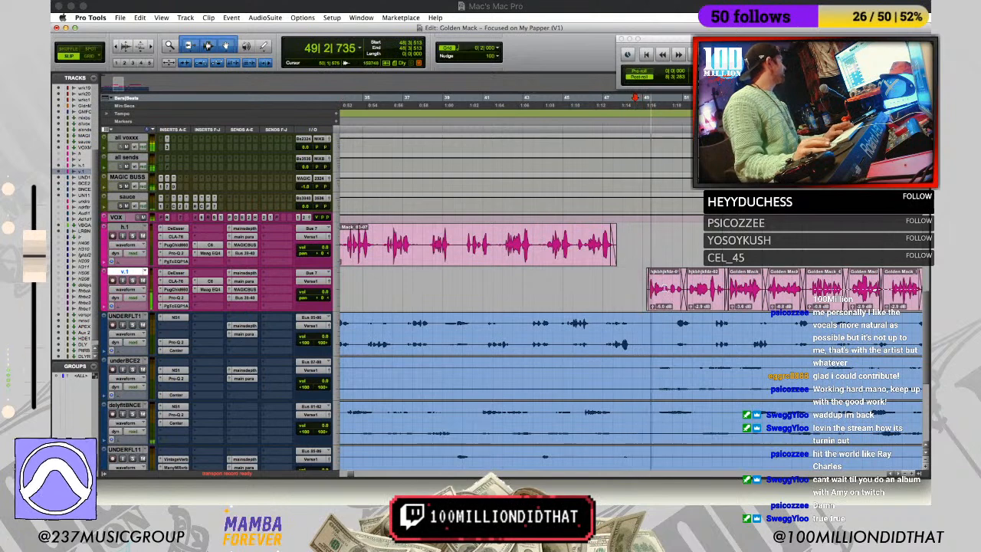
key(r)
click(653, 234)
key(t)
key(t)
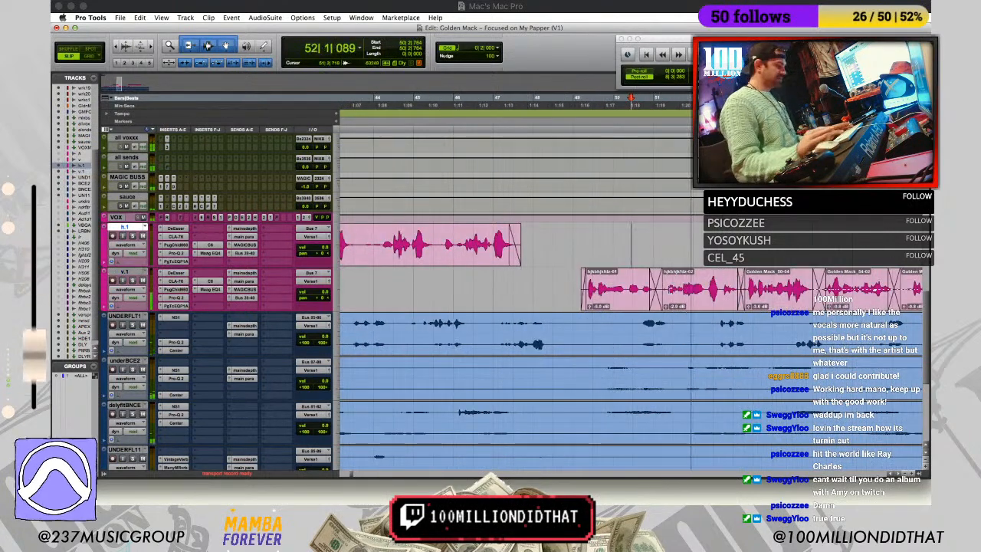
Step: Lower the clip gain of the third and fourth clips of the second verse on the v.1 track
click(588, 307)
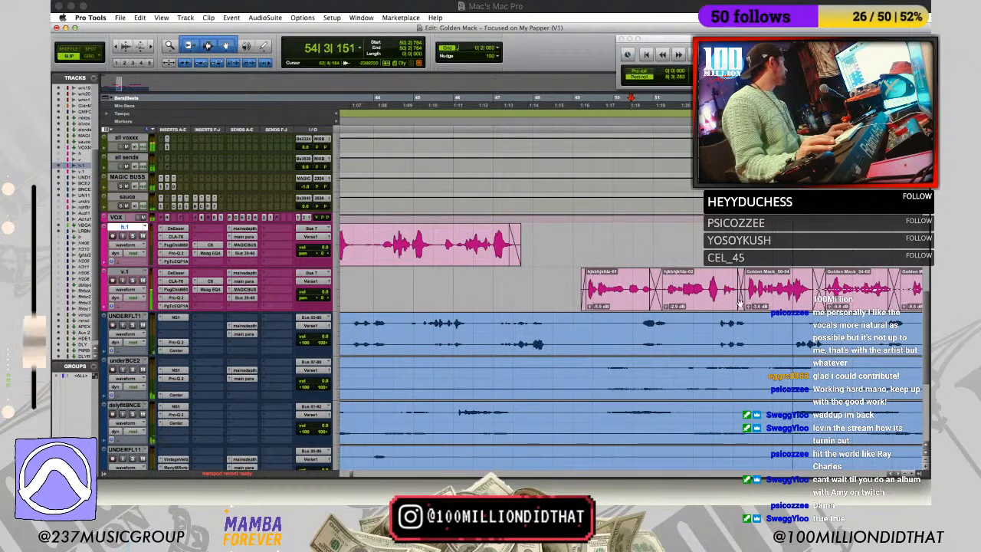
drag(747, 309, 748, 313)
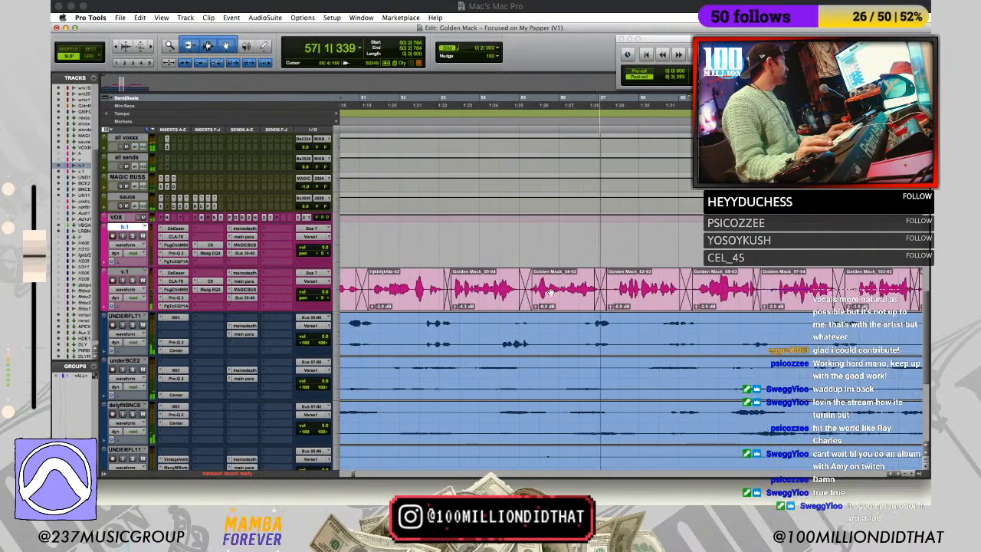
drag(536, 306, 537, 310)
key(space)
drag(455, 306, 455, 308)
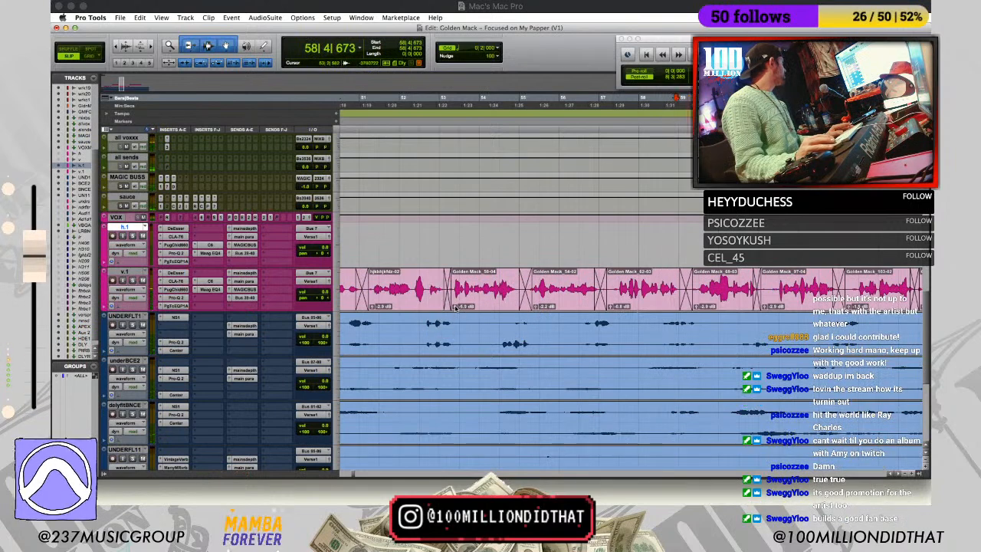
Step: Play from bar 51 and raise the clip gain of Golden Mack_62-03 to -1.5 dB and of the clip following it
click(367, 253)
key(space)
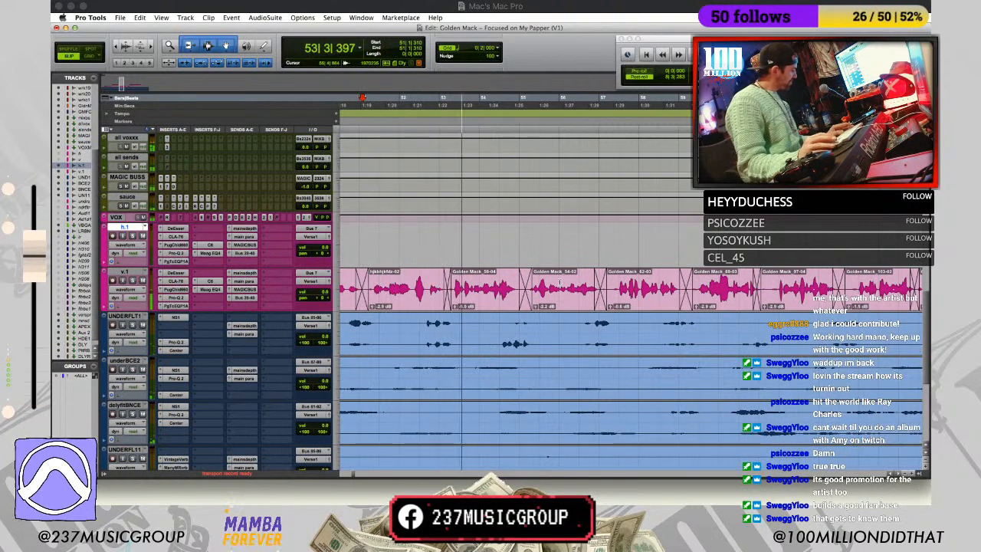
scroll(596, 308, right, 4)
key(space)
drag(434, 307, 434, 302)
drag(519, 308, 519, 307)
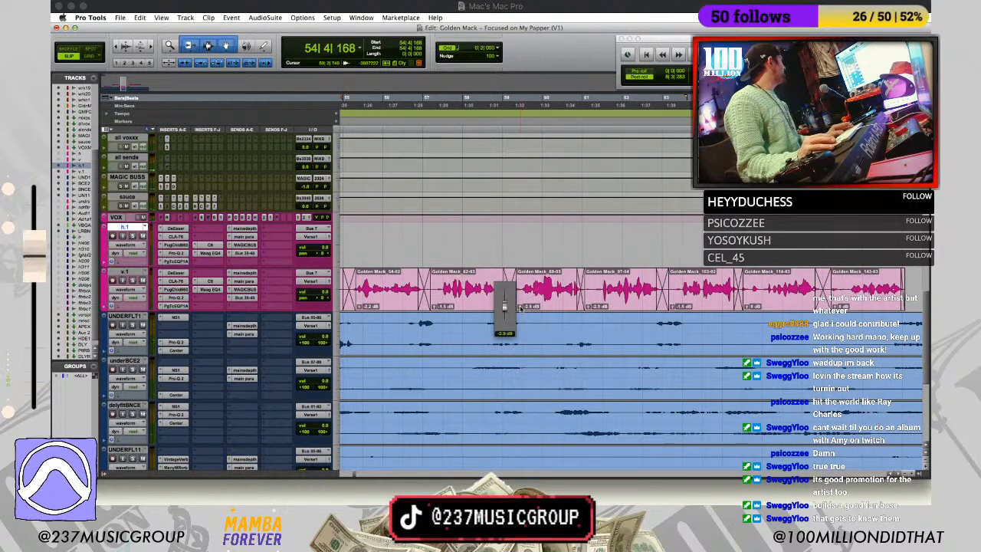
Step: Replay the start of the second verse from bar 49 to check the new vocal clip levels
click(397, 228)
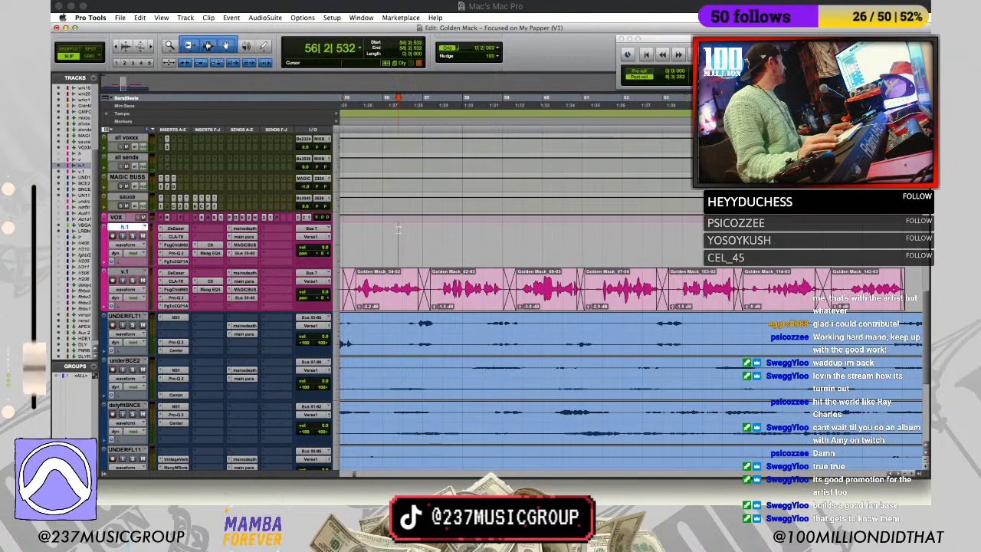
key(r)
key(r)
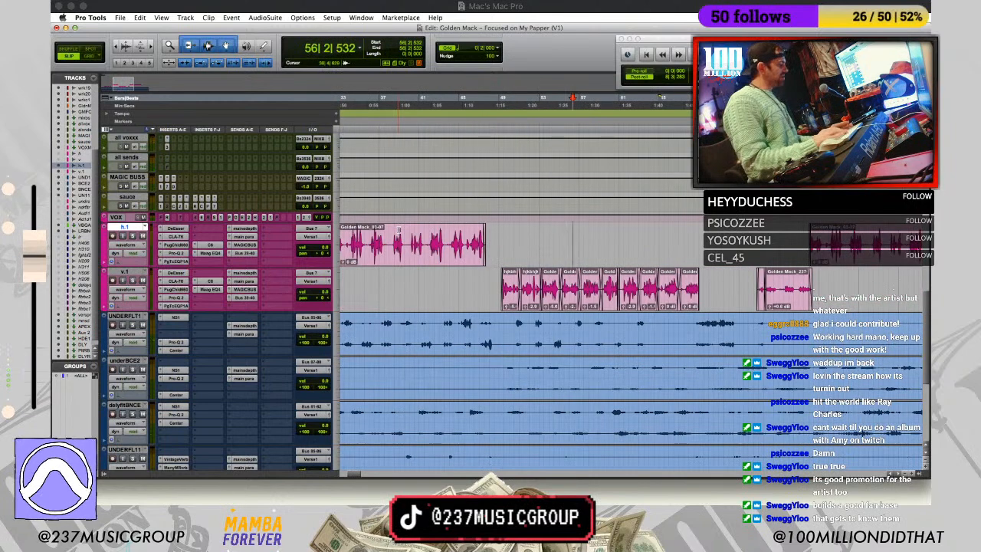
click(500, 230)
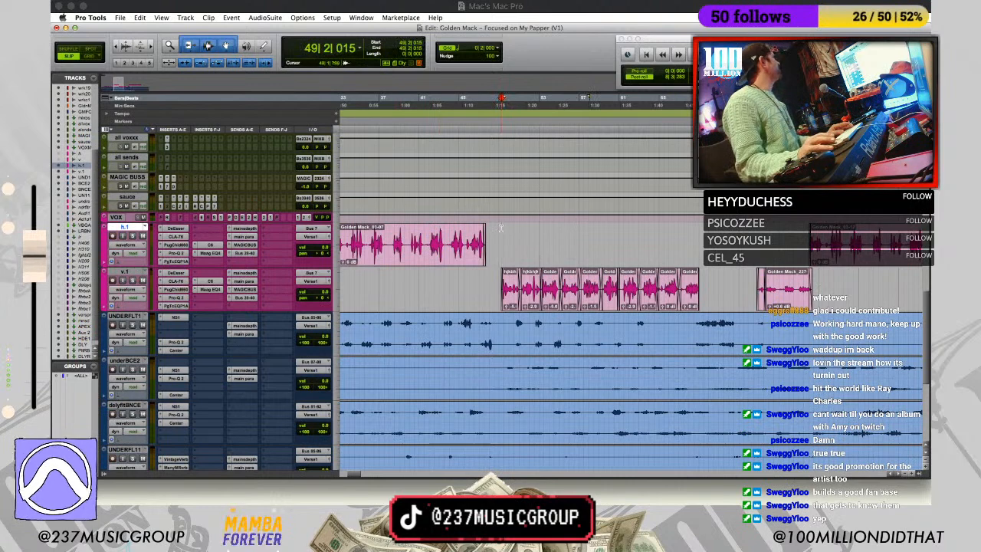
key(t)
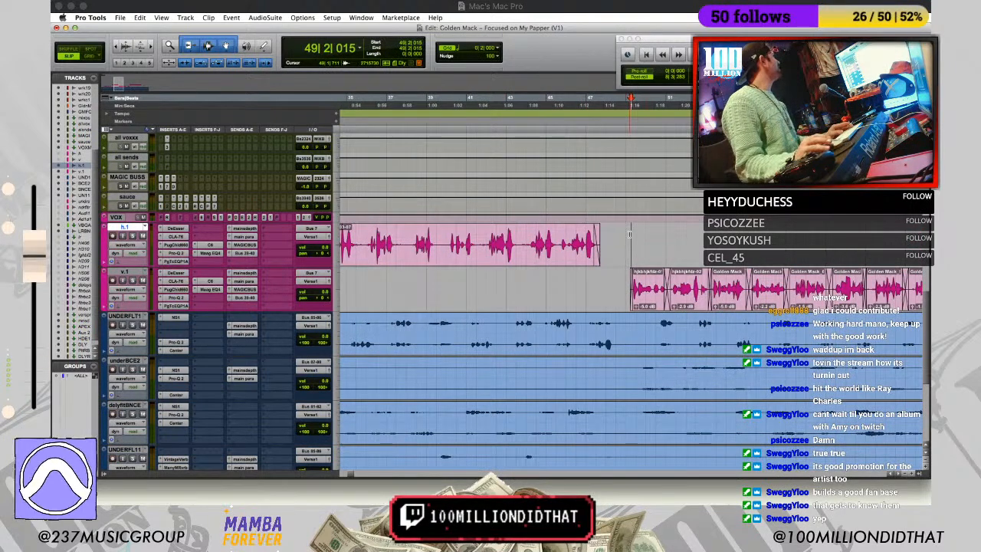
key(r)
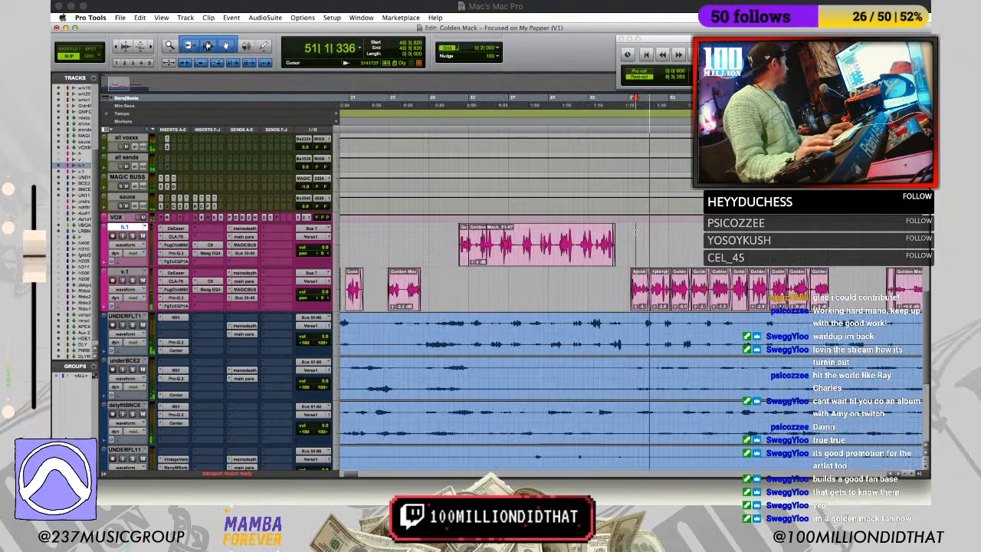
key(t)
key(t)
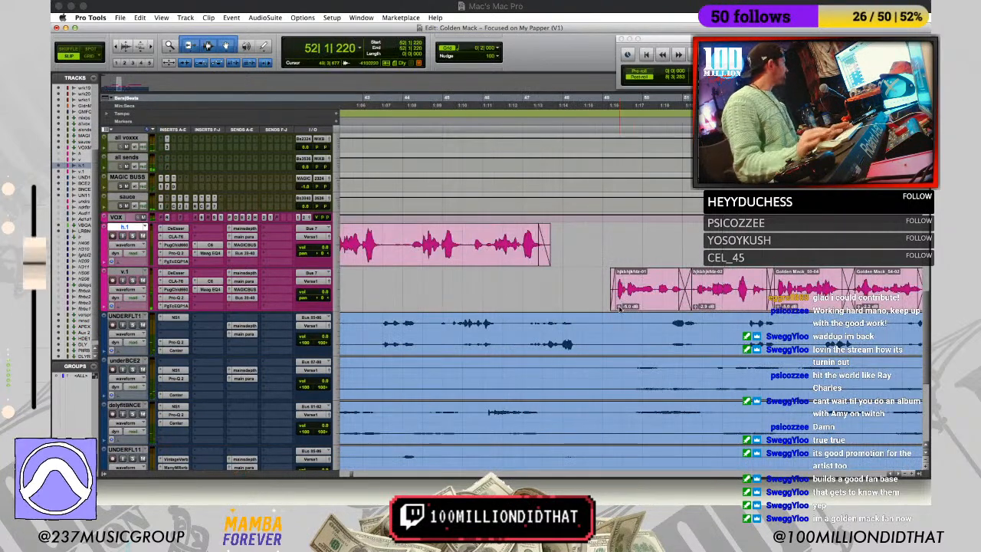
Step: Split the opening word off the second verse's first v.1 clip and lower that piece's clip gain to -5.7 dB
key(space)
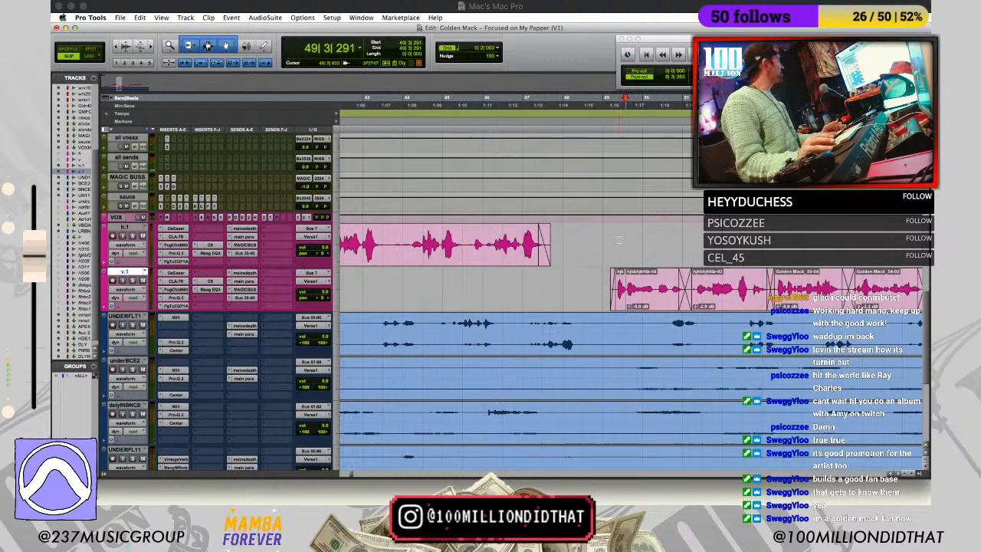
key(t)
key(t)
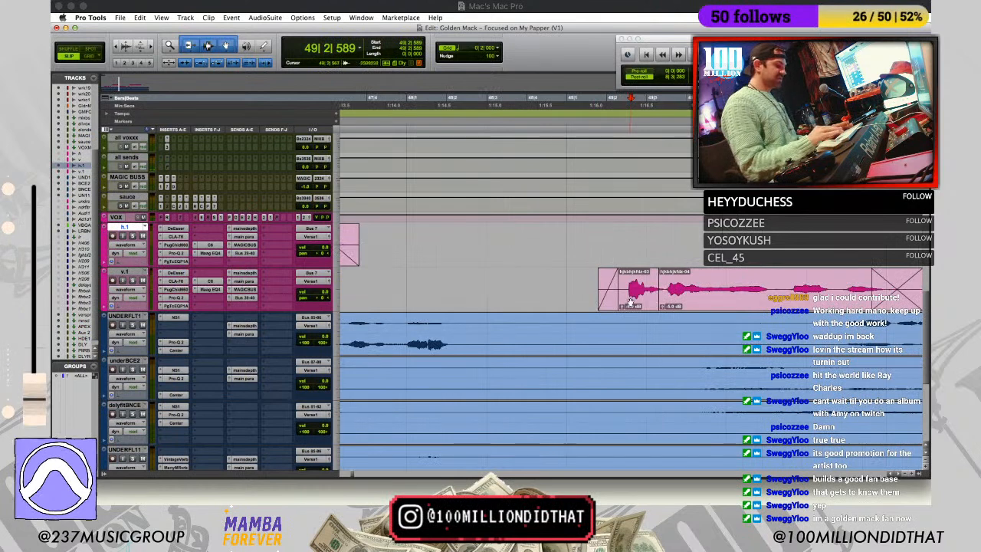
click(621, 308)
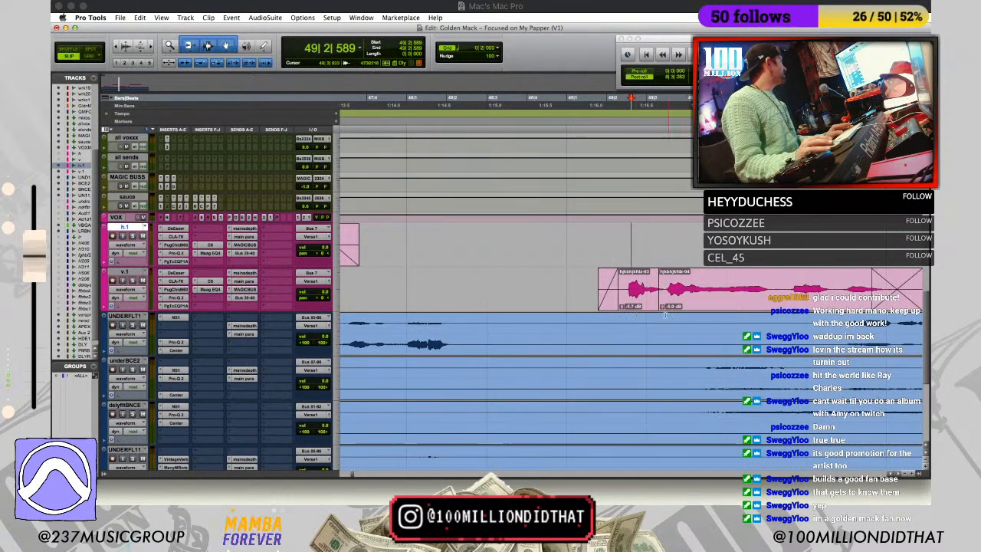
Step: Crossfade the split between the two opening v.1 pieces and play the verse from just before it at bar 49
click(657, 308)
drag(661, 308, 662, 309)
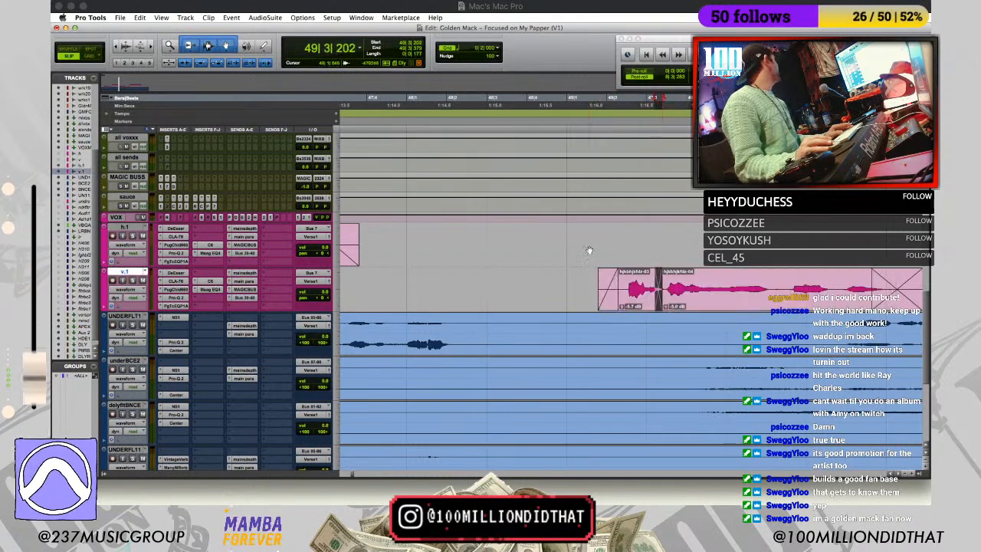
click(553, 227)
key(r)
key(r)
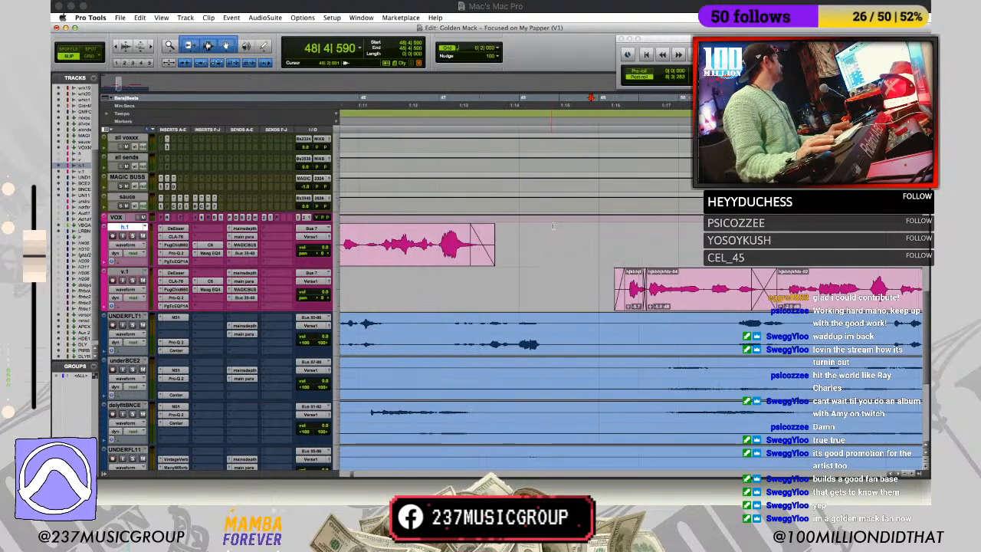
click(552, 224)
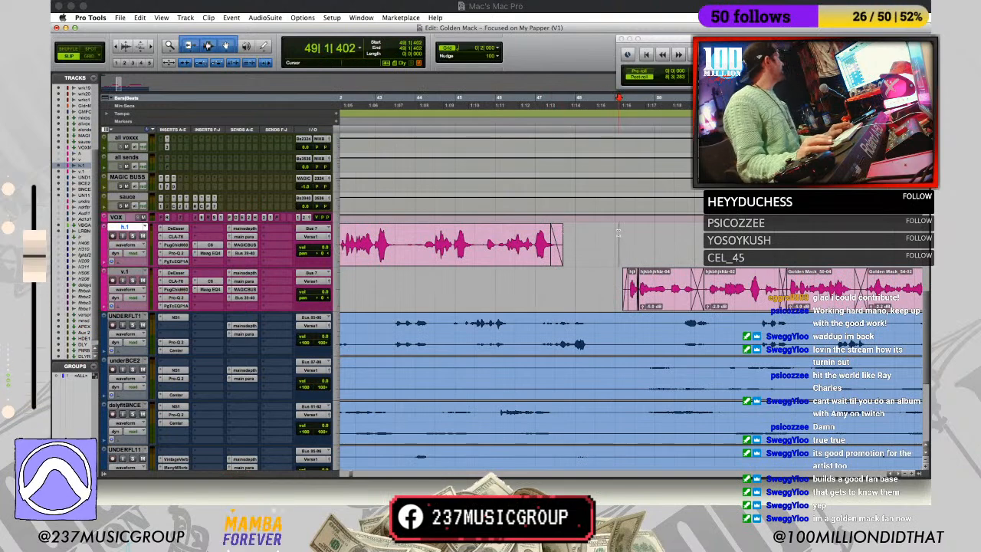
key(super+space)
key(r)
key(r)
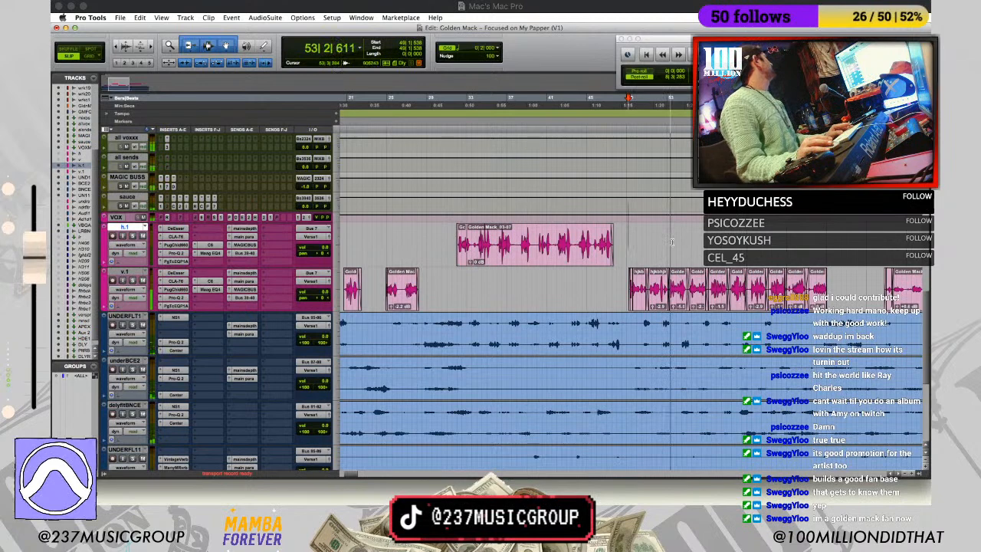
Step: Continue checking the second verse's vocal levels by playing on from bar 55
scroll(687, 227, down, 1)
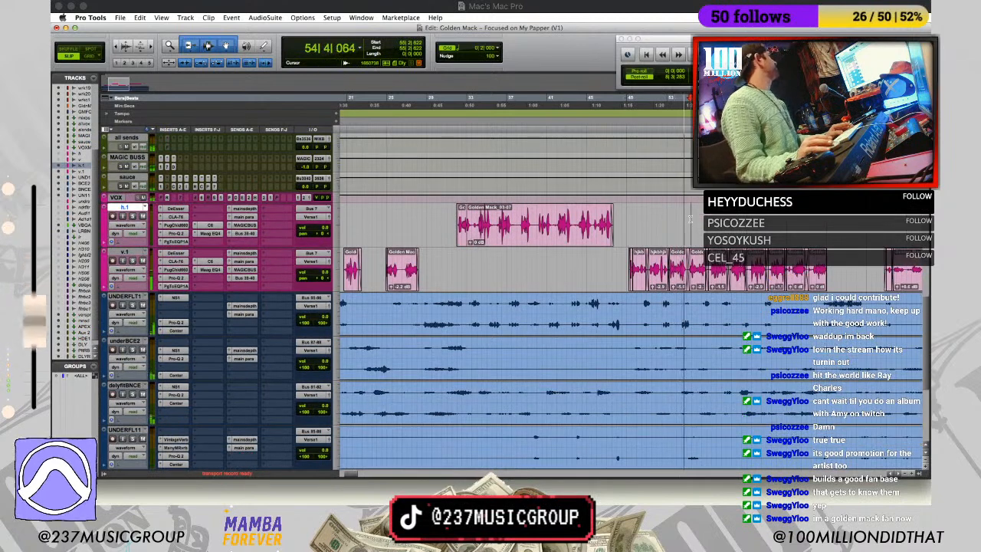
key(space)
key(r)
key(r)
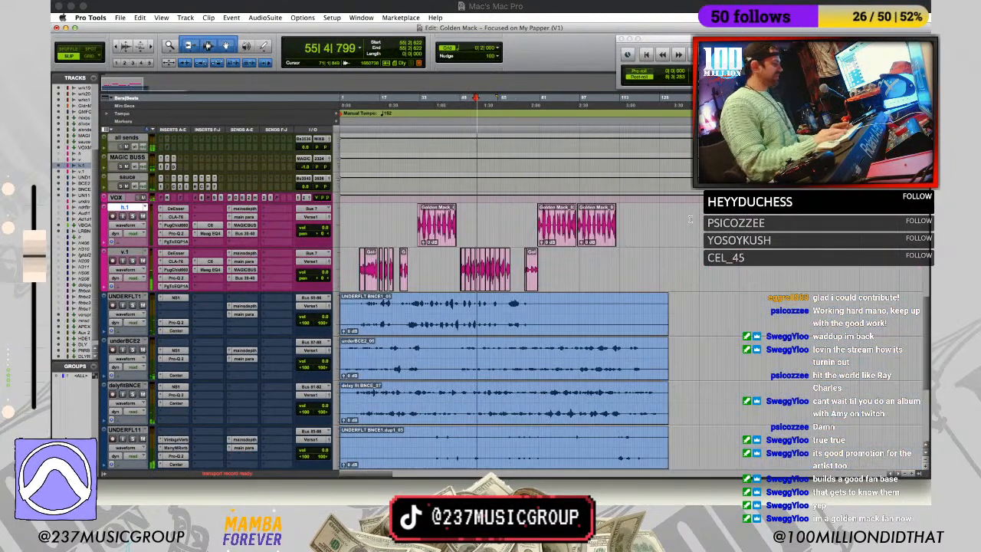
key(t)
key(t)
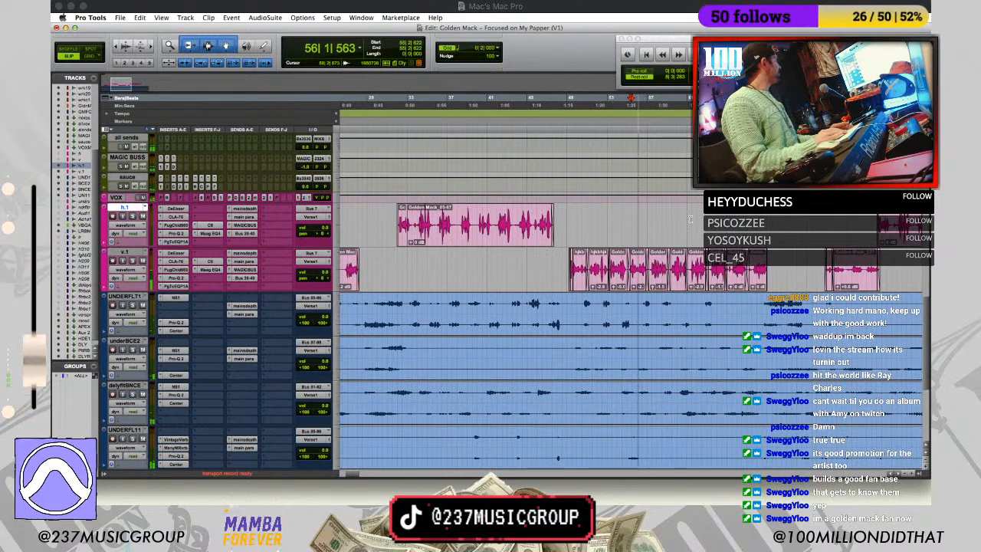